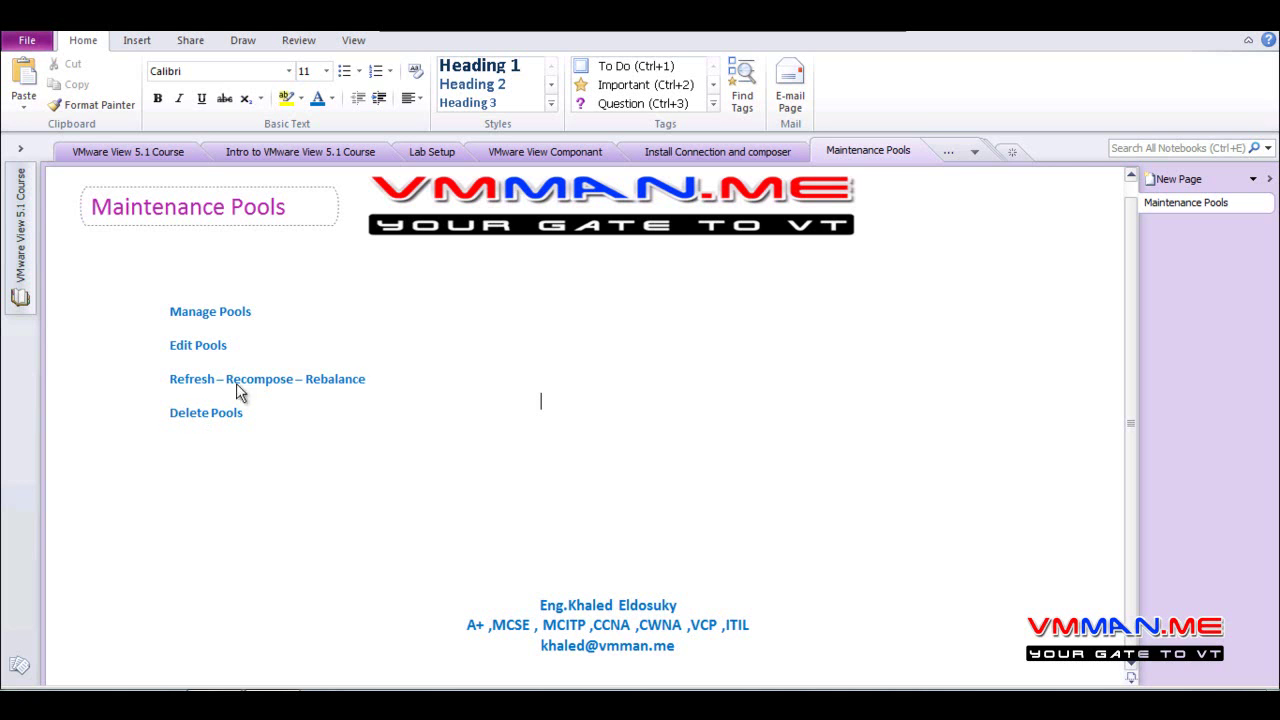
Highlight the 'Refresh – Recompose – Rebalance' topic in the OneNote notes, then clear the highlight
drag(372, 380, 160, 375)
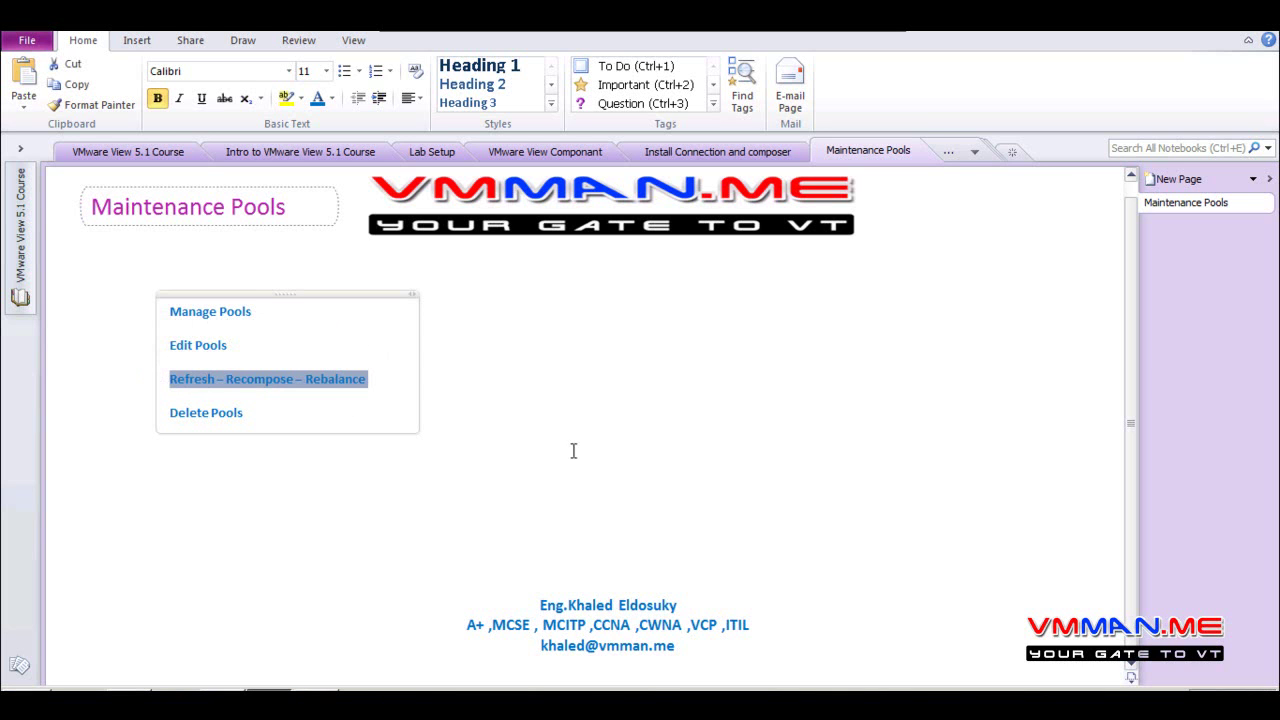
click(683, 470)
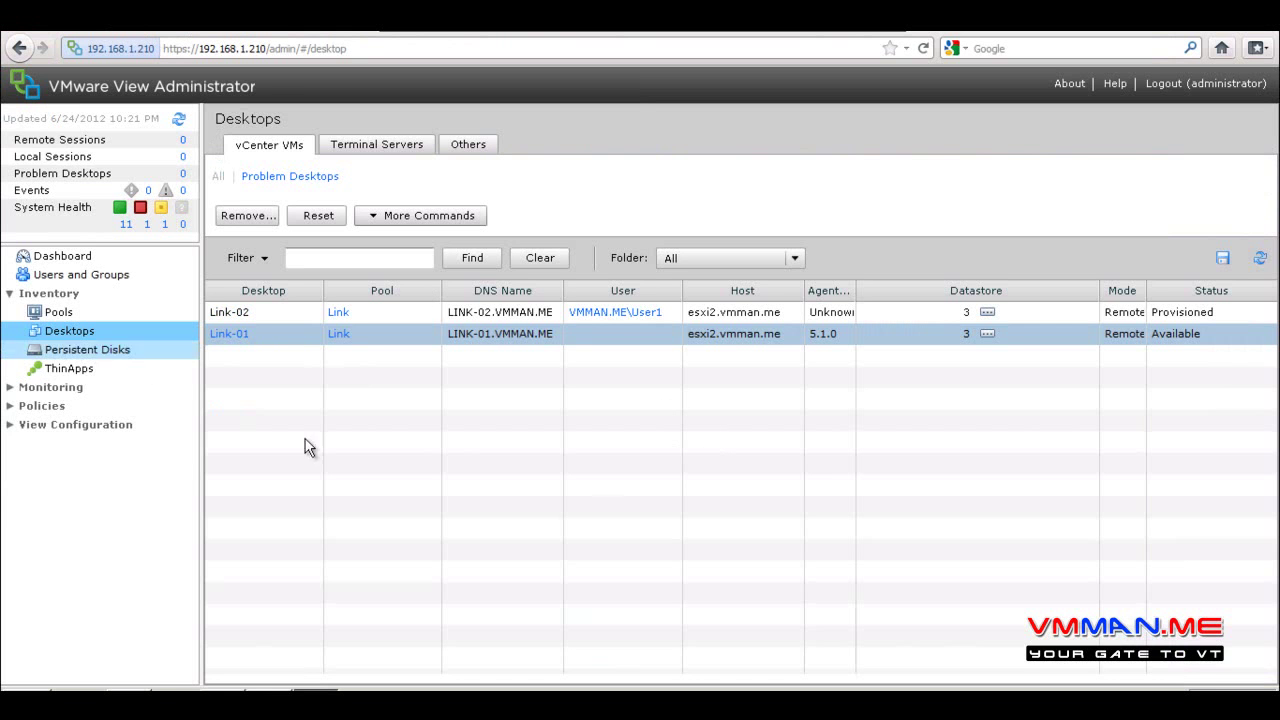
Select the Link pool under Inventory > Pools and open it for editing
click(57, 313)
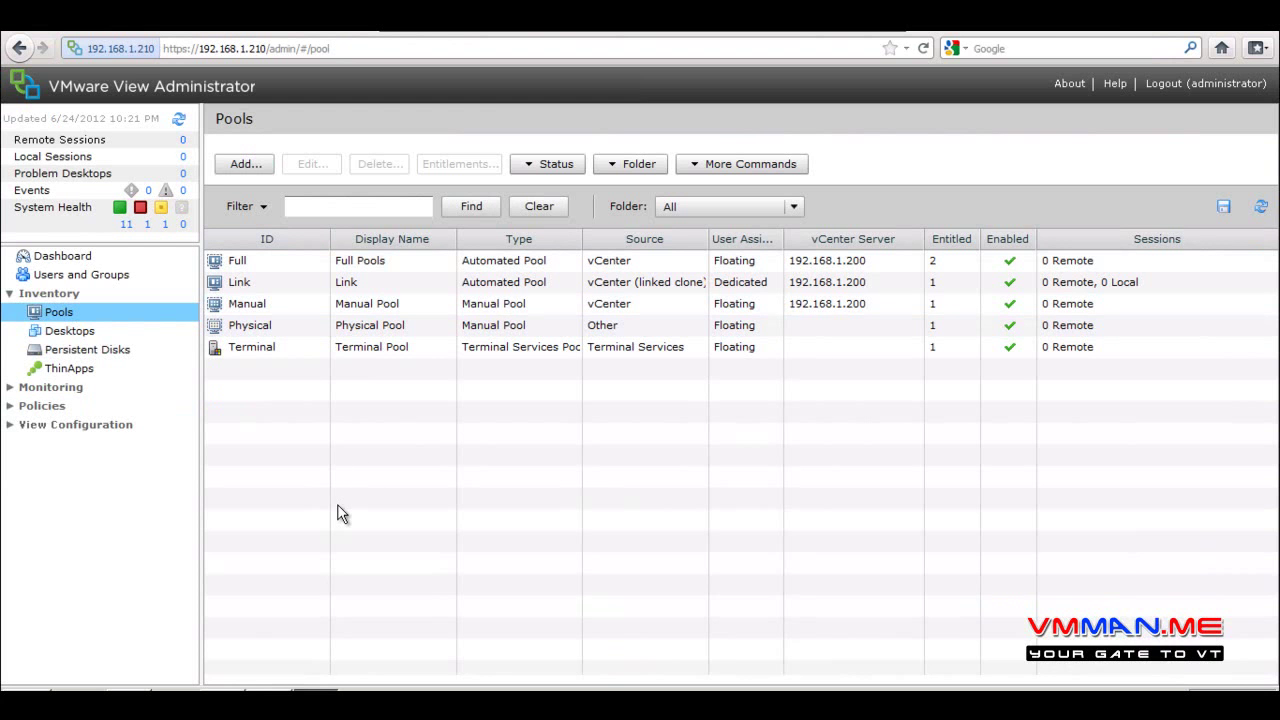
click(325, 287)
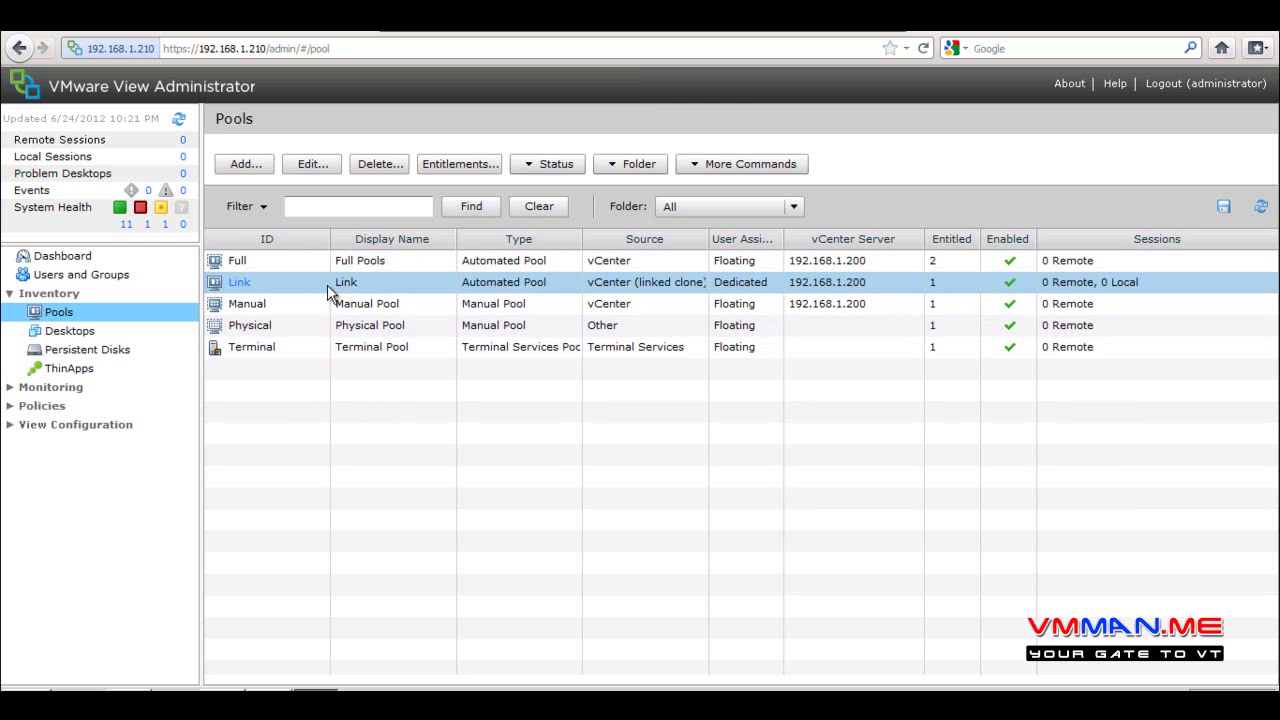
click(312, 164)
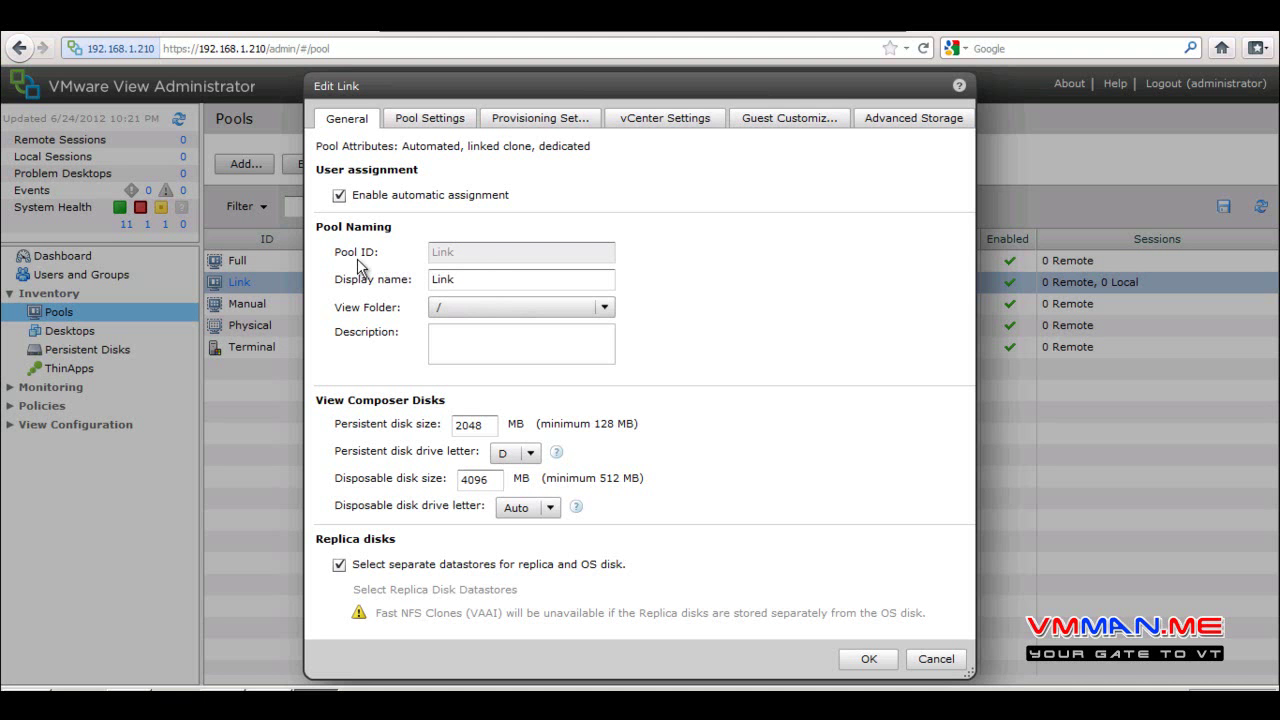
click(485, 282)
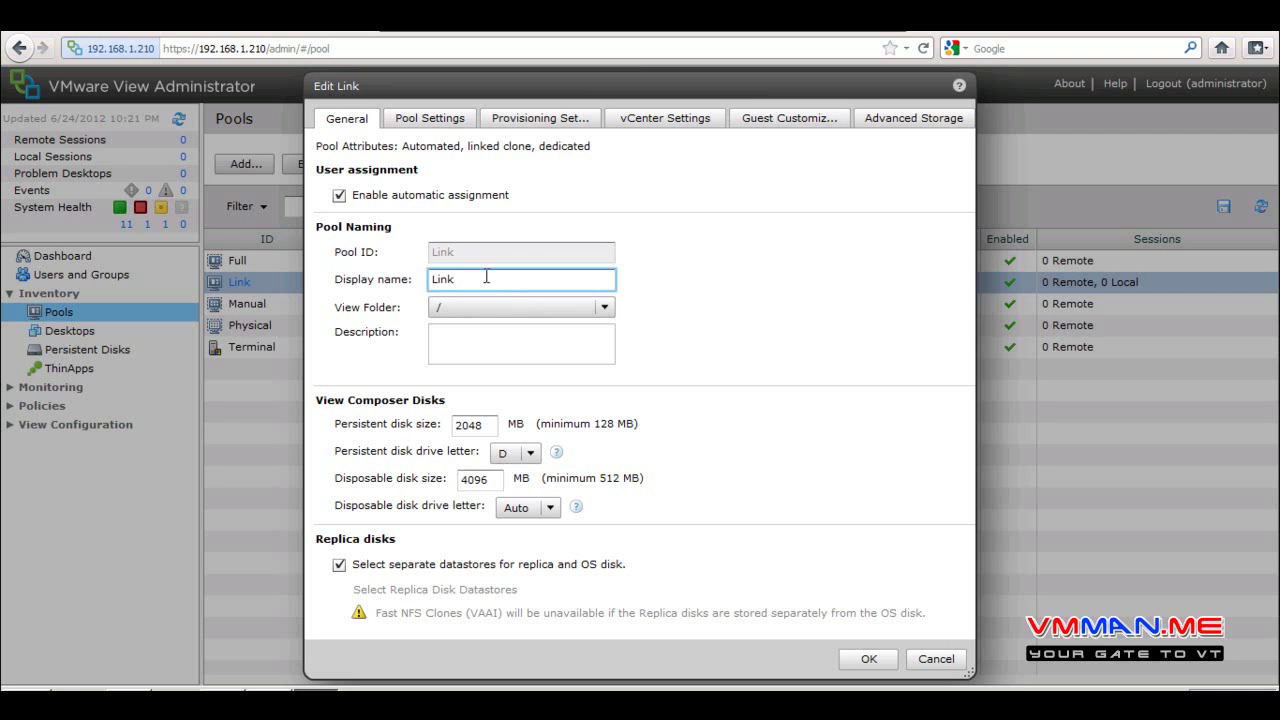
key(ctrl+a)
click(490, 261)
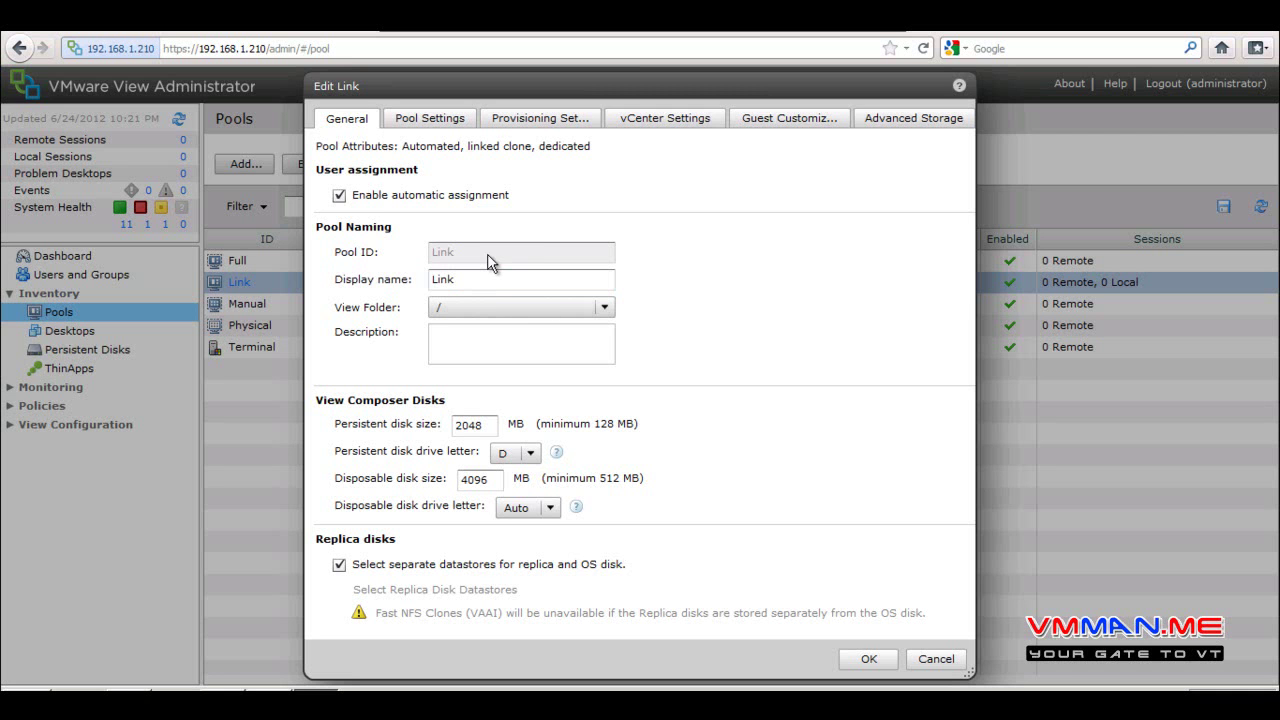
click(519, 305)
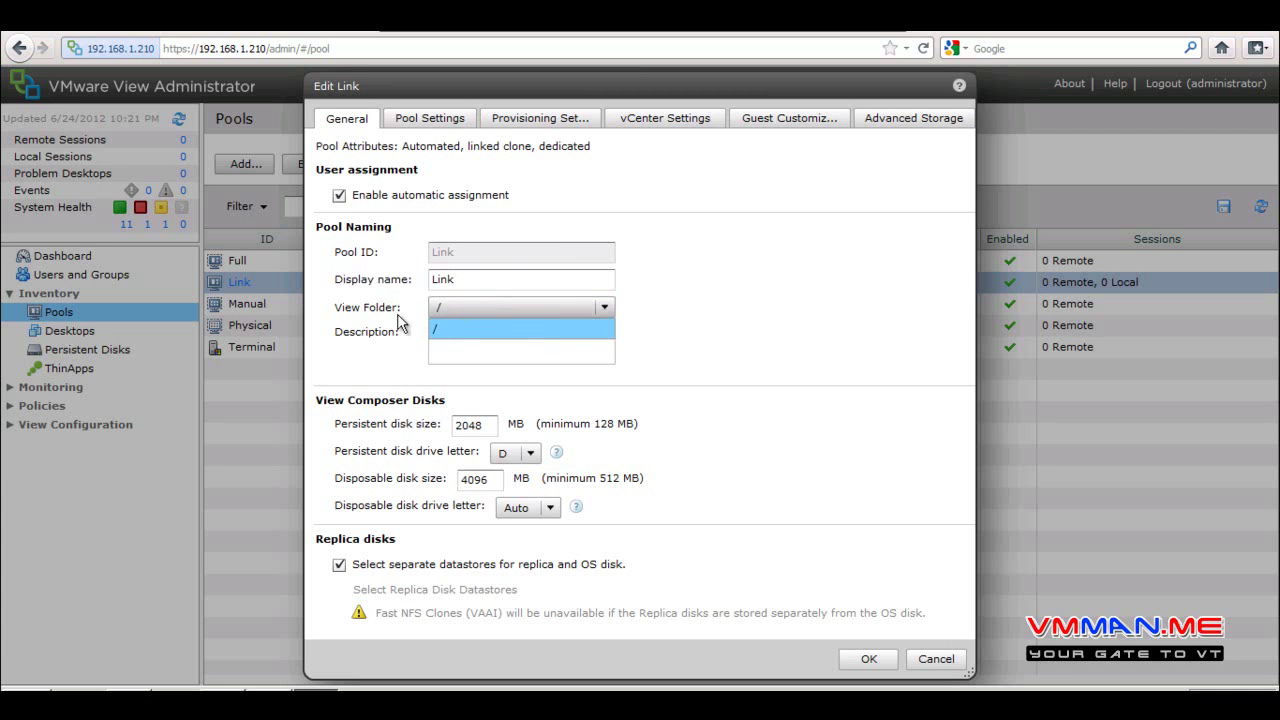
click(364, 306)
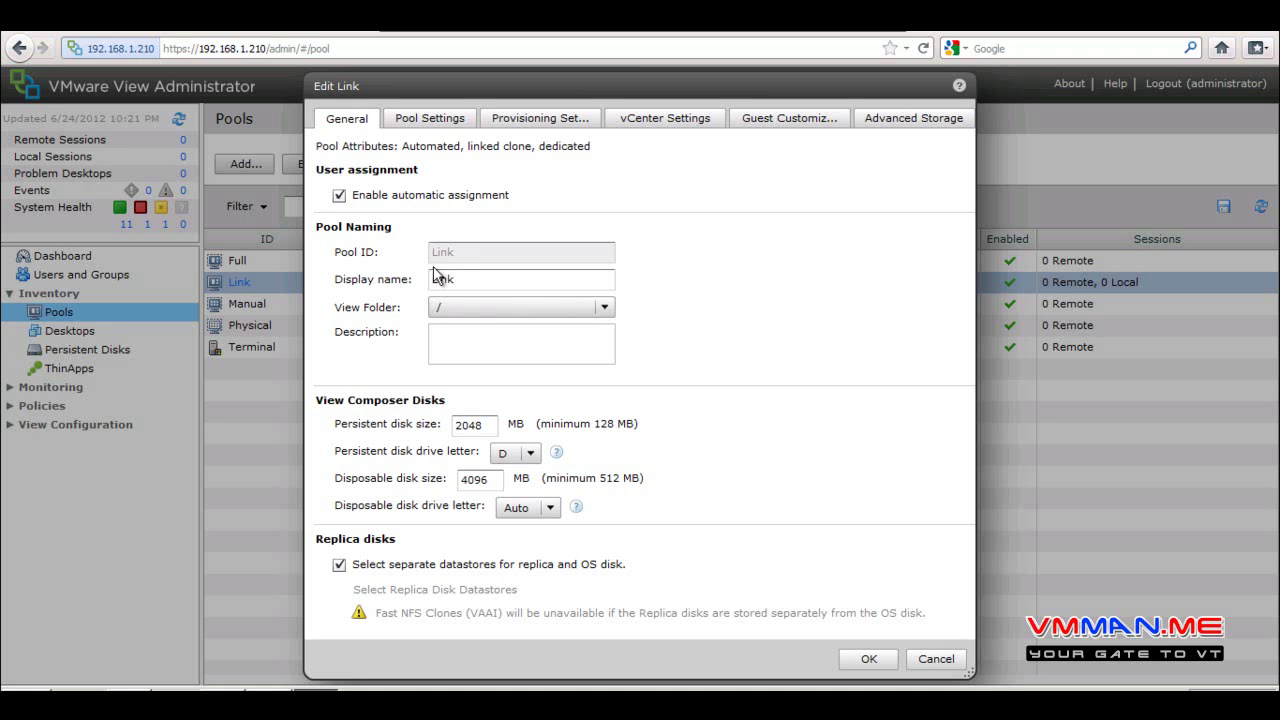
click(508, 337)
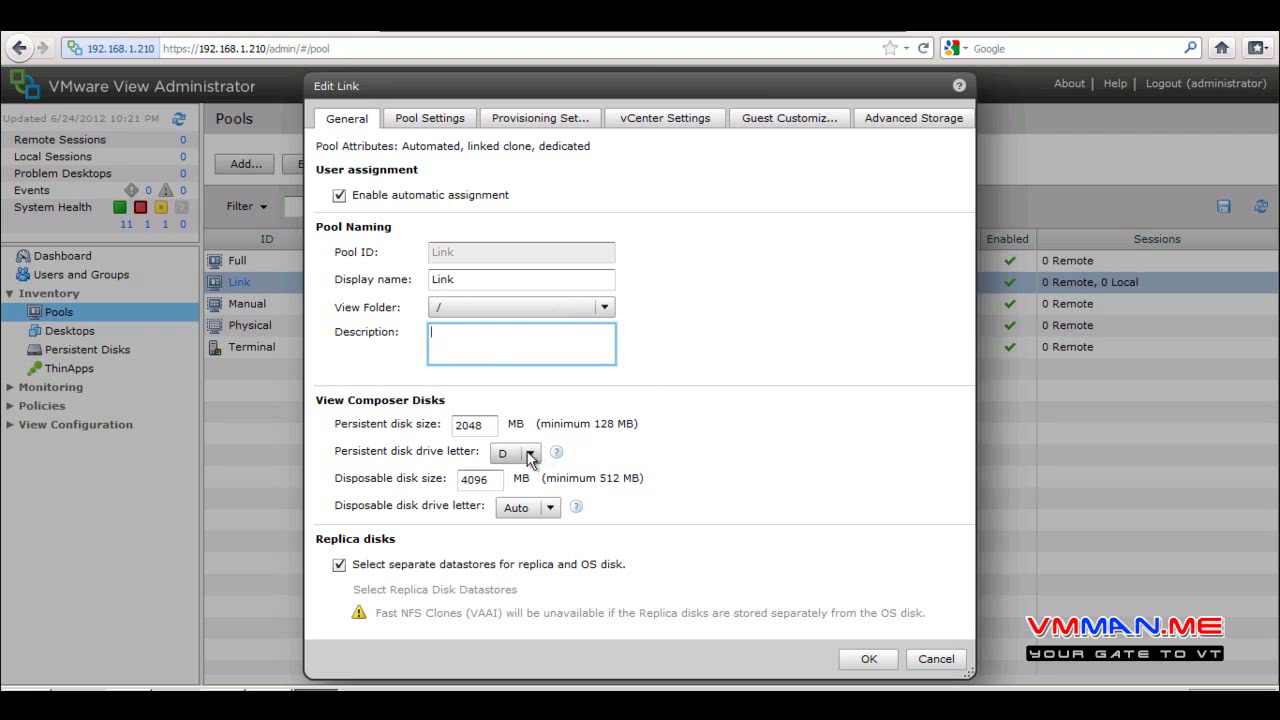
drag(490, 424, 390, 432)
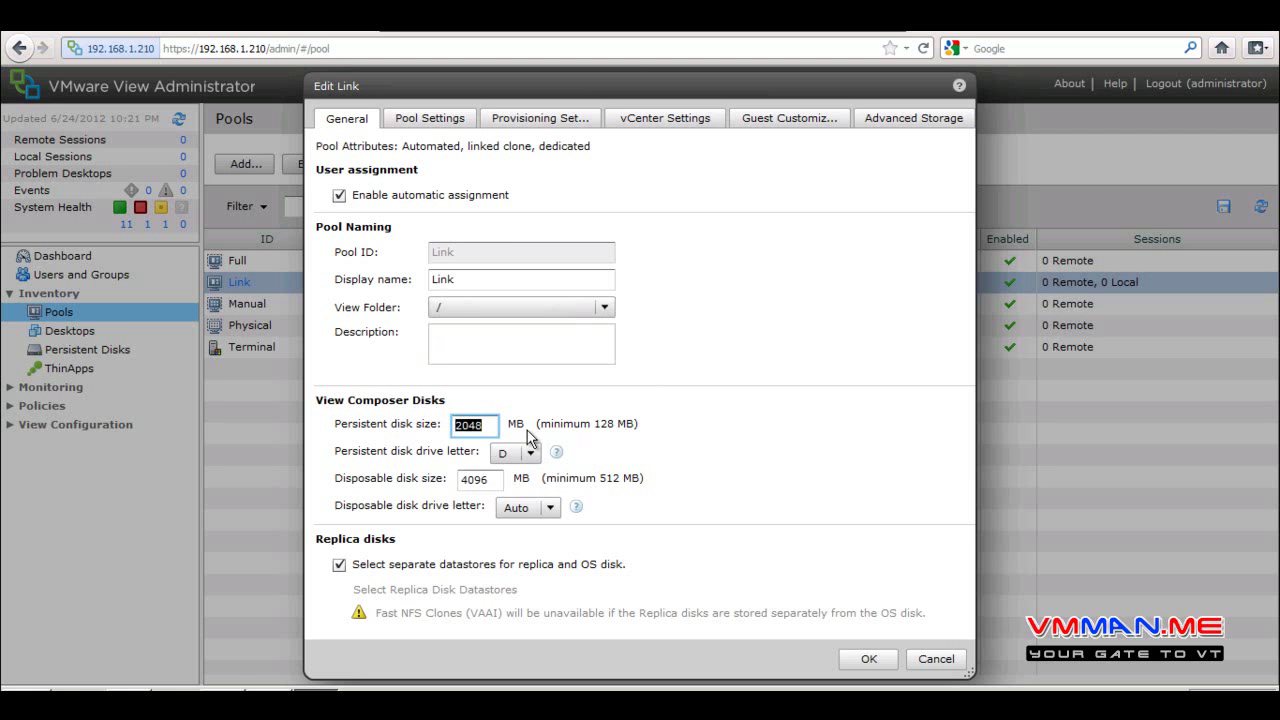
Select the 4096 disposable disk size, then toggle separate replica and OS disk datastores off and back on
click(492, 480)
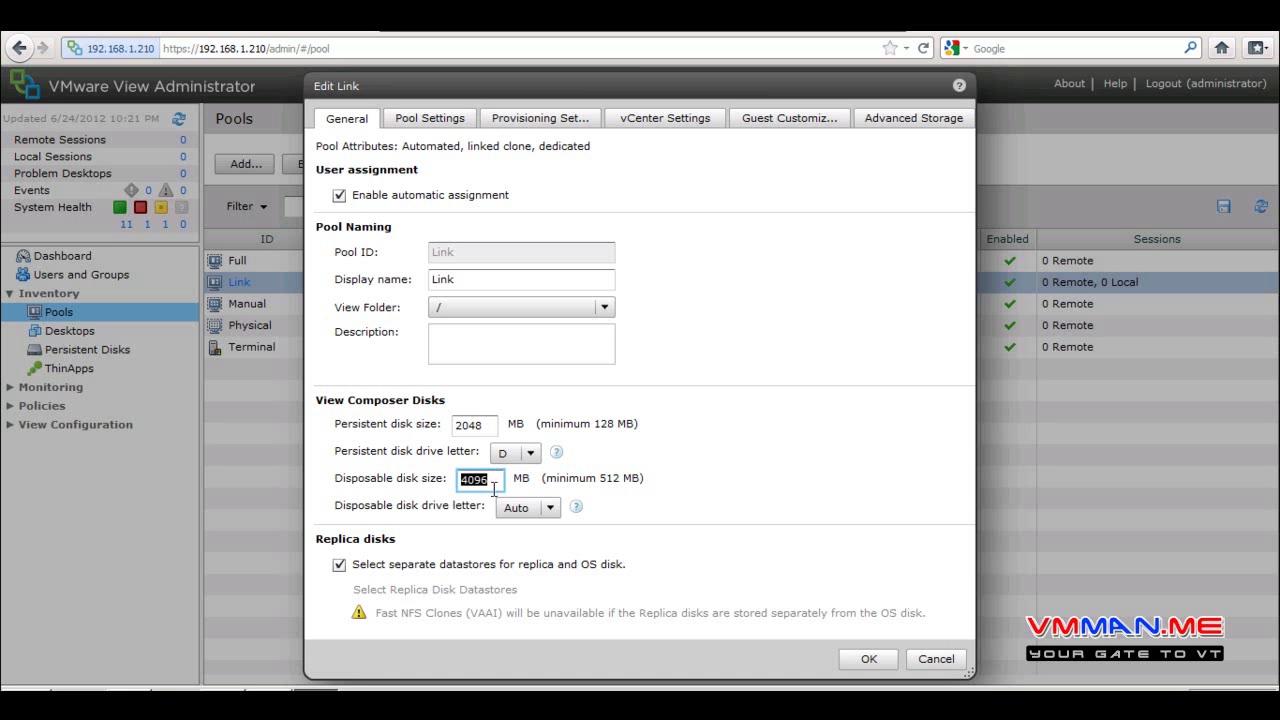
double_click(494, 485)
click(540, 568)
click(521, 563)
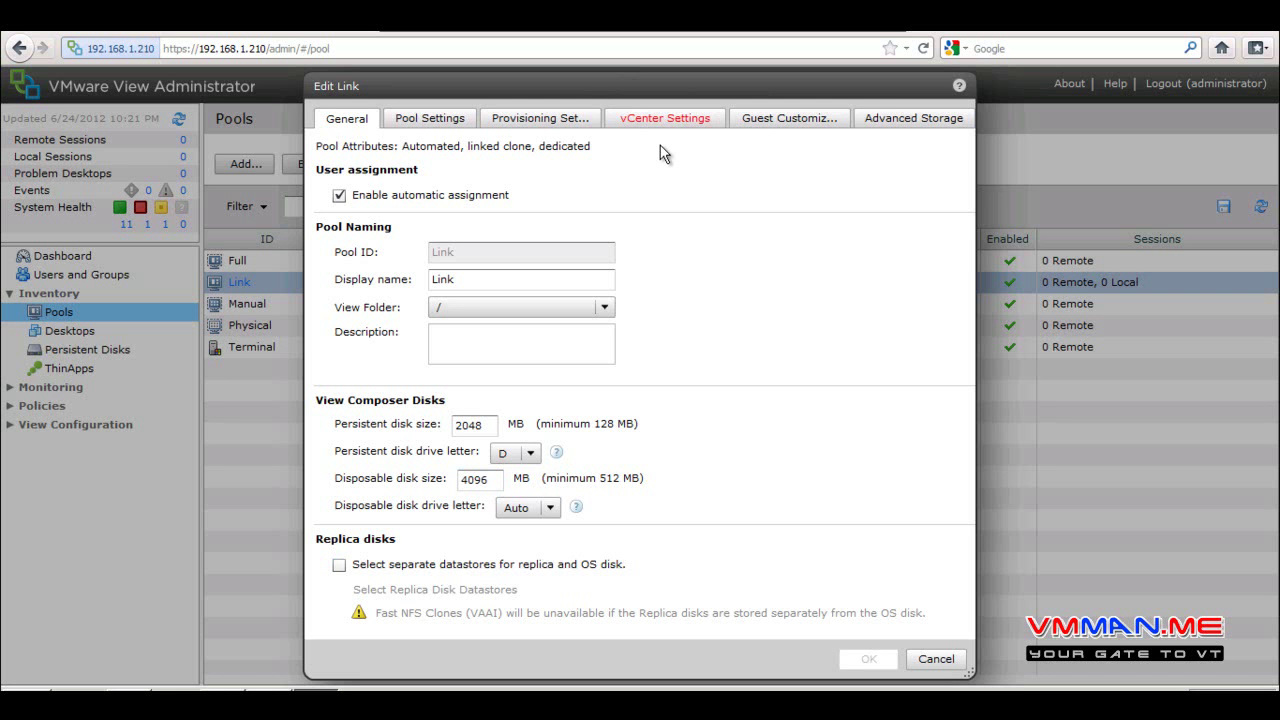
click(546, 566)
On Pool Settings, keep the pool Enabled and the power policy at Take no power action
click(432, 120)
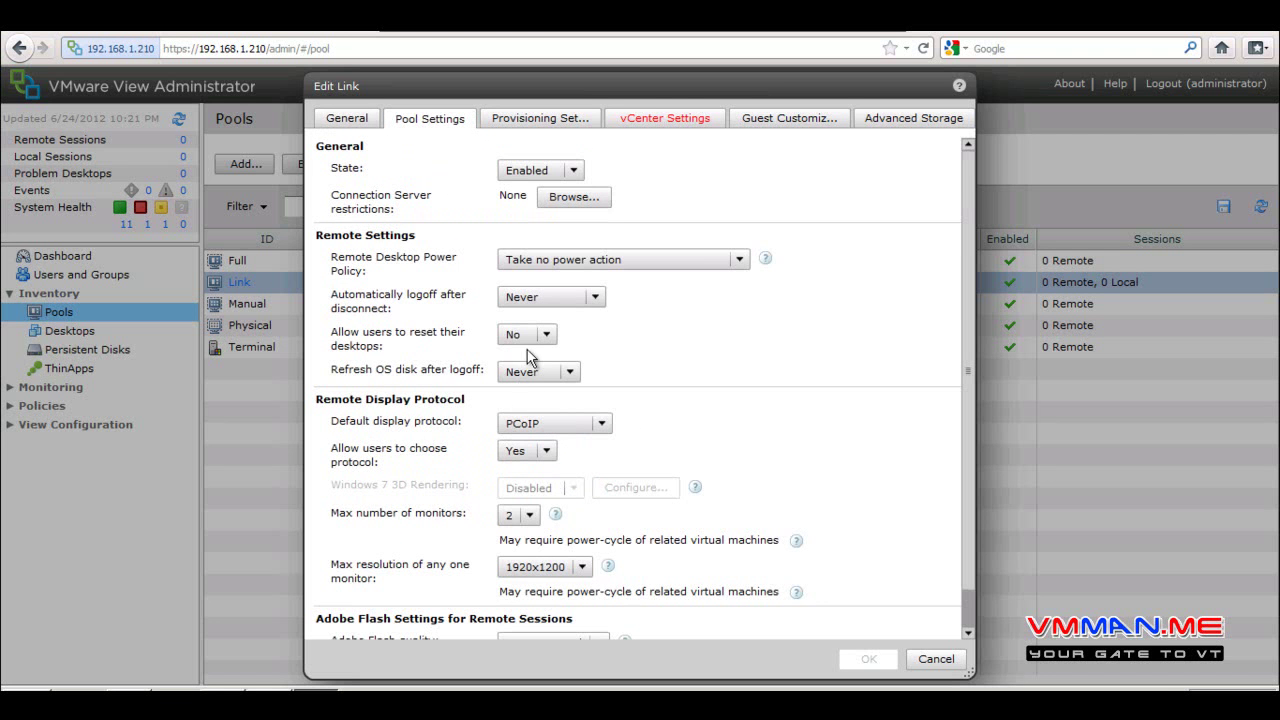
click(544, 172)
click(544, 170)
click(555, 258)
click(371, 256)
click(371, 256)
Scroll through the pool settings, then show the Provisioning Settings
scroll(966, 425, down, 1)
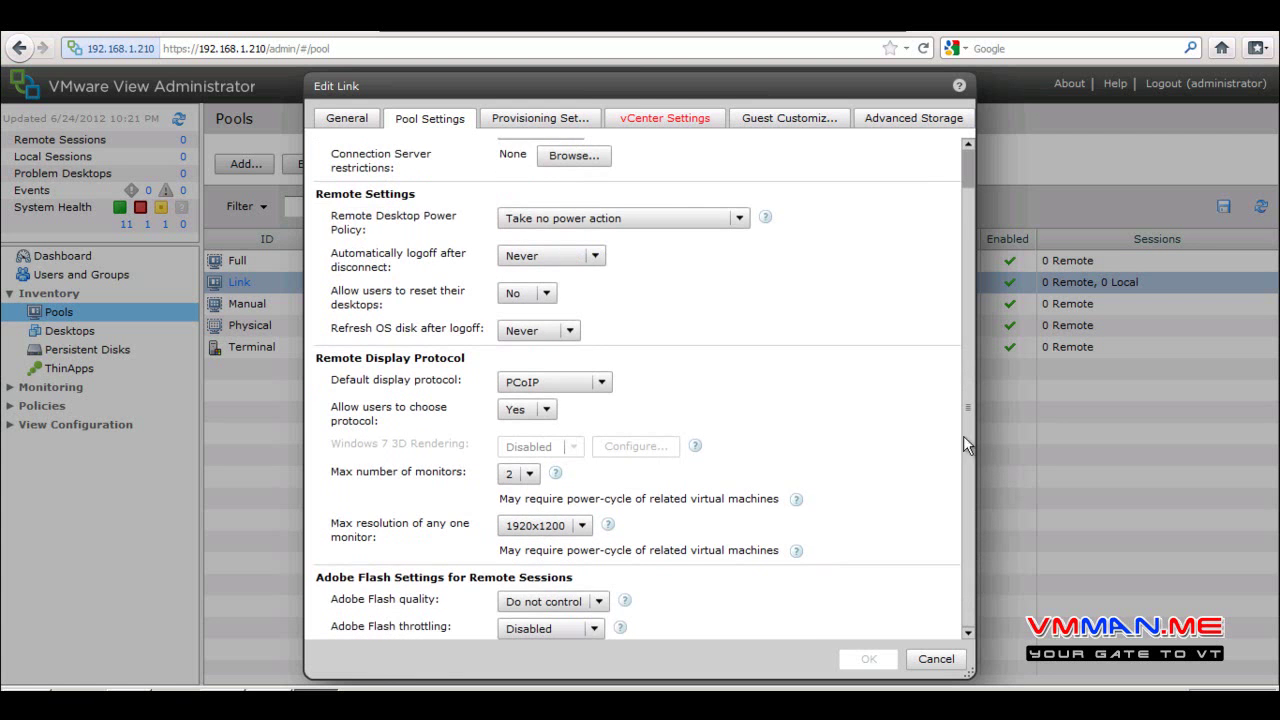
scroll(970, 520, up, 1)
click(540, 120)
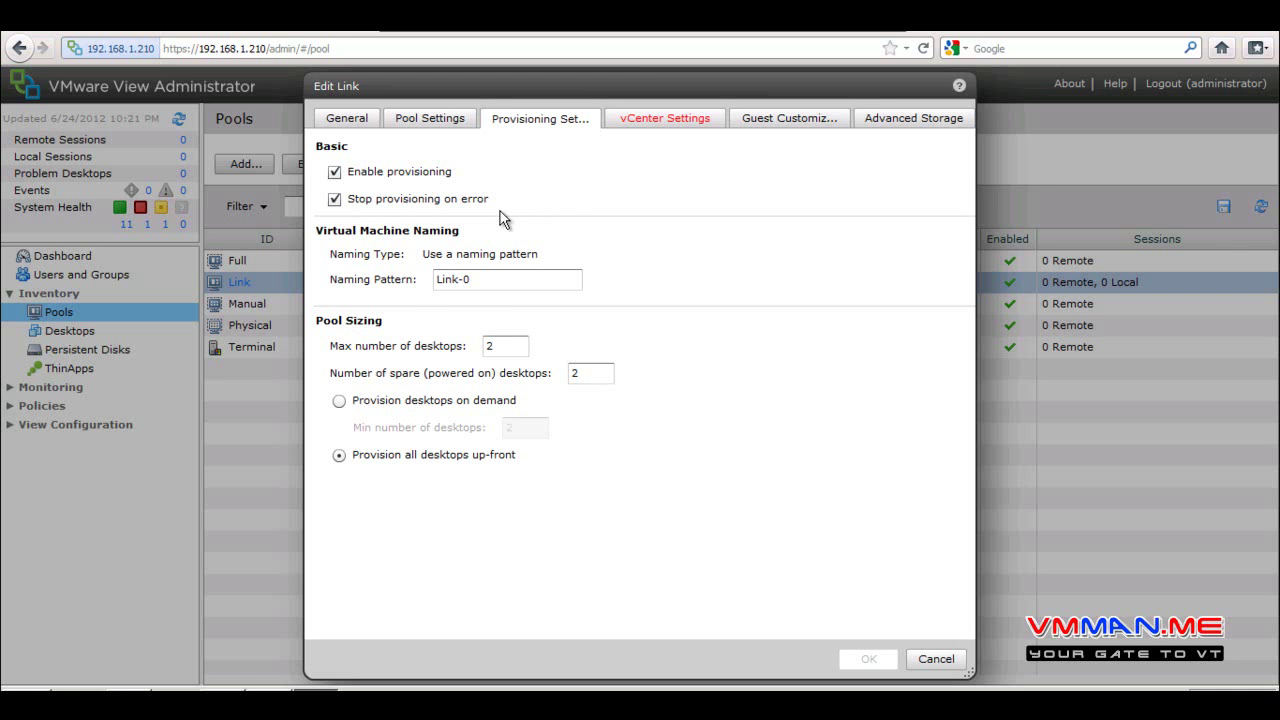
Keep the Link-0 naming pattern and change maximum and spare desktops from 2 to 3
double_click(502, 283)
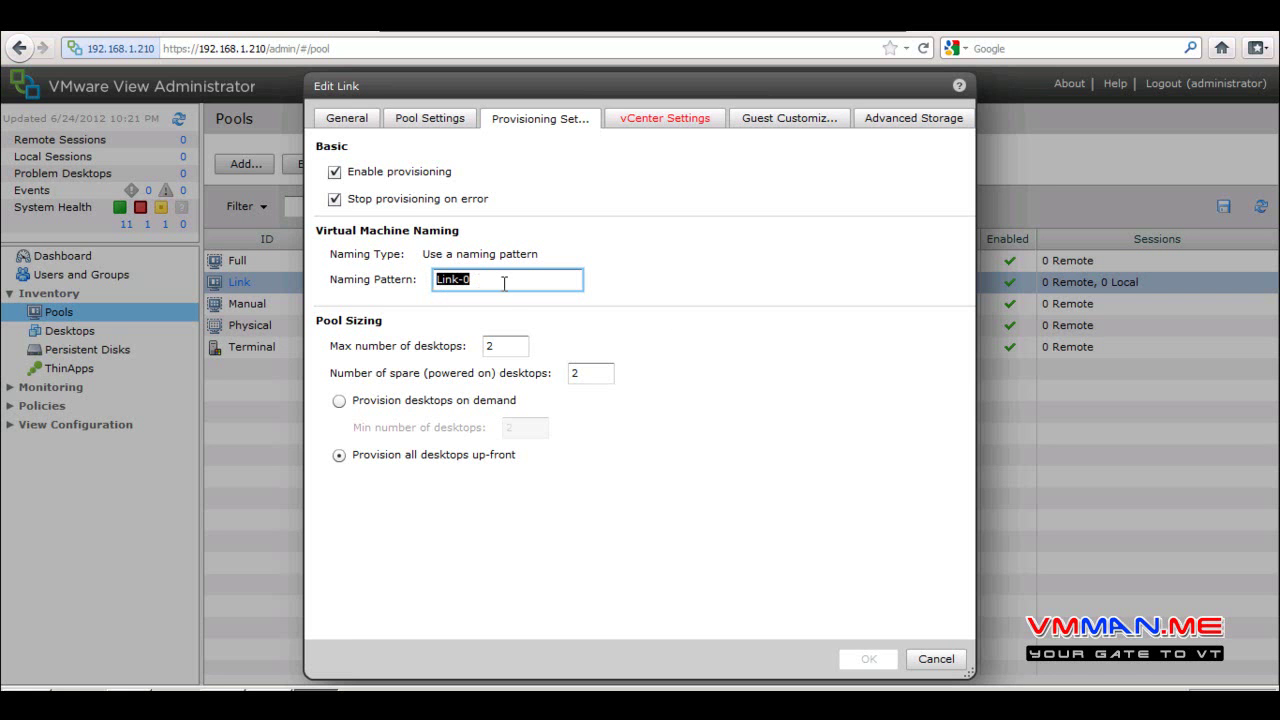
click(481, 281)
click(513, 344)
key(Tab)
double_click(506, 346)
text(3)
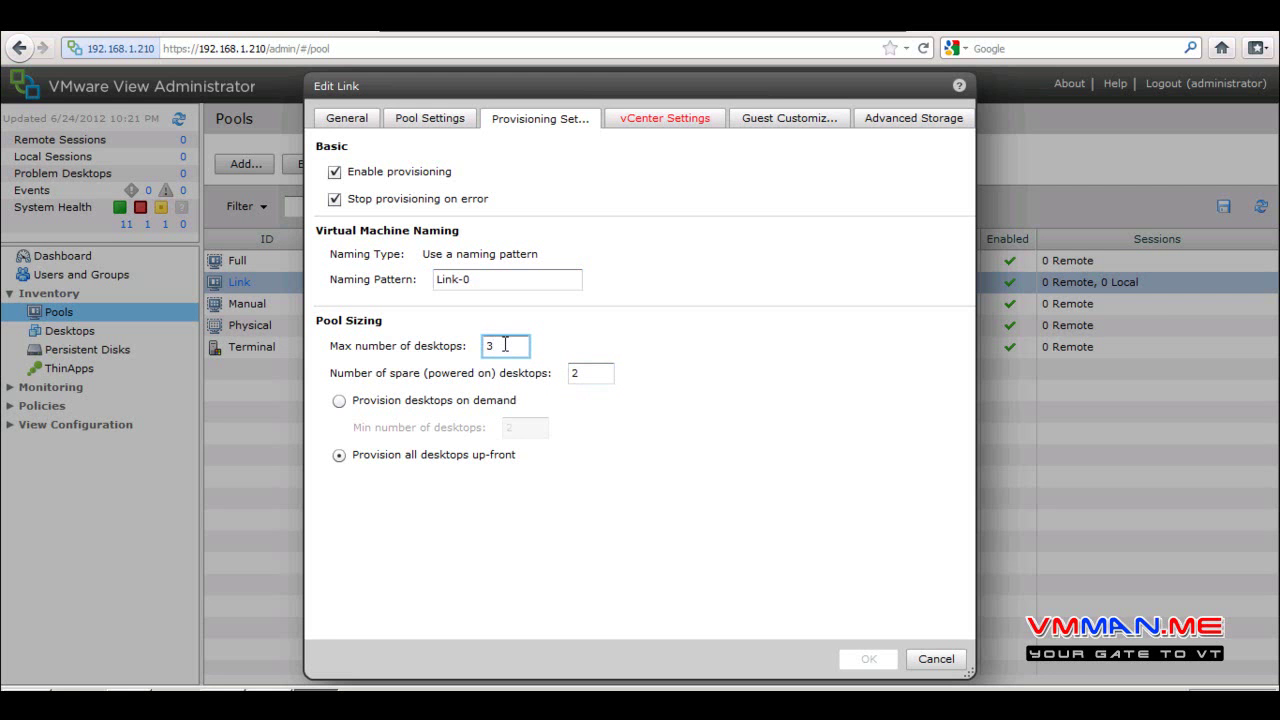
double_click(606, 373)
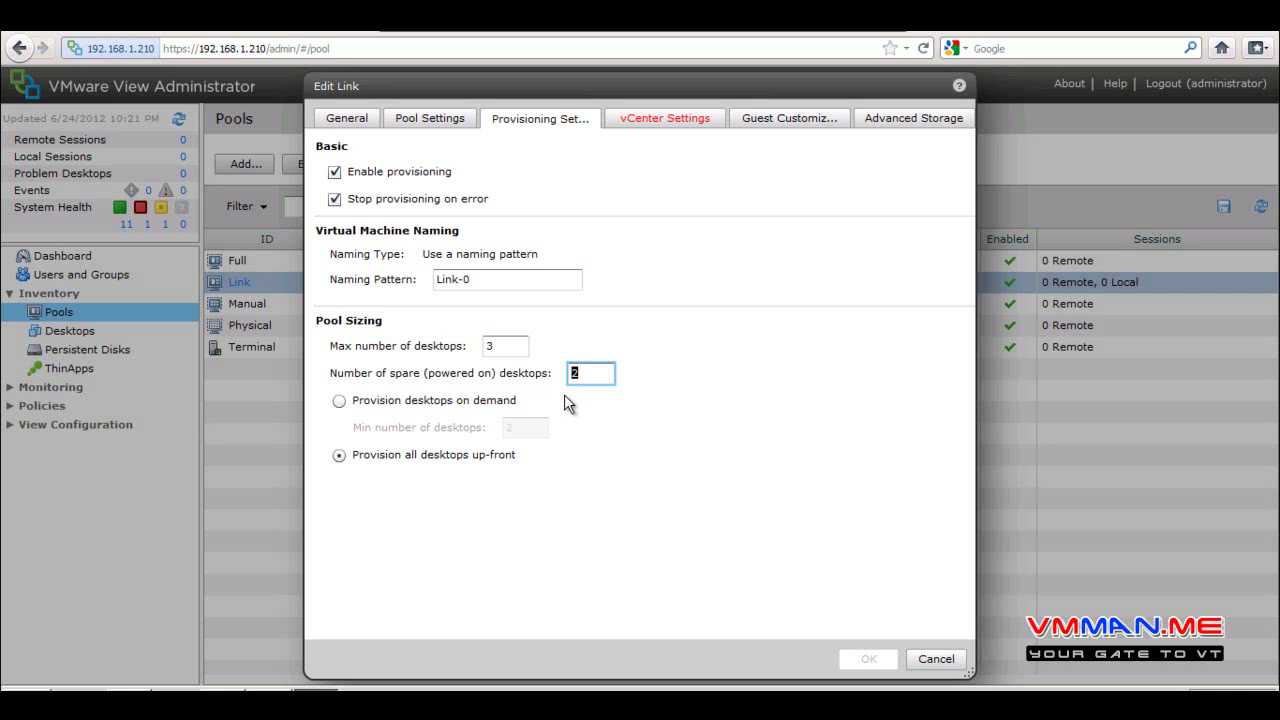
text(3)
click(645, 124)
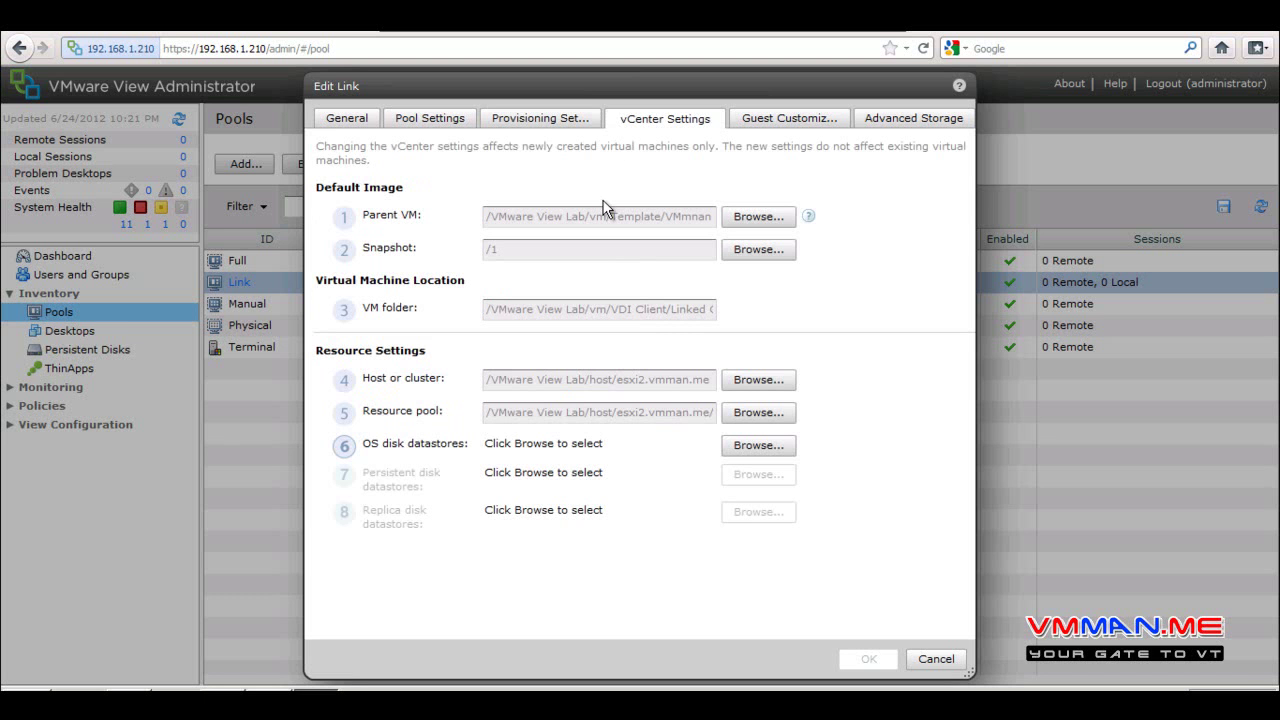
Highlight the Parent VM setting and browse for a different parent VM
drag(442, 220, 308, 230)
triple_click(426, 220)
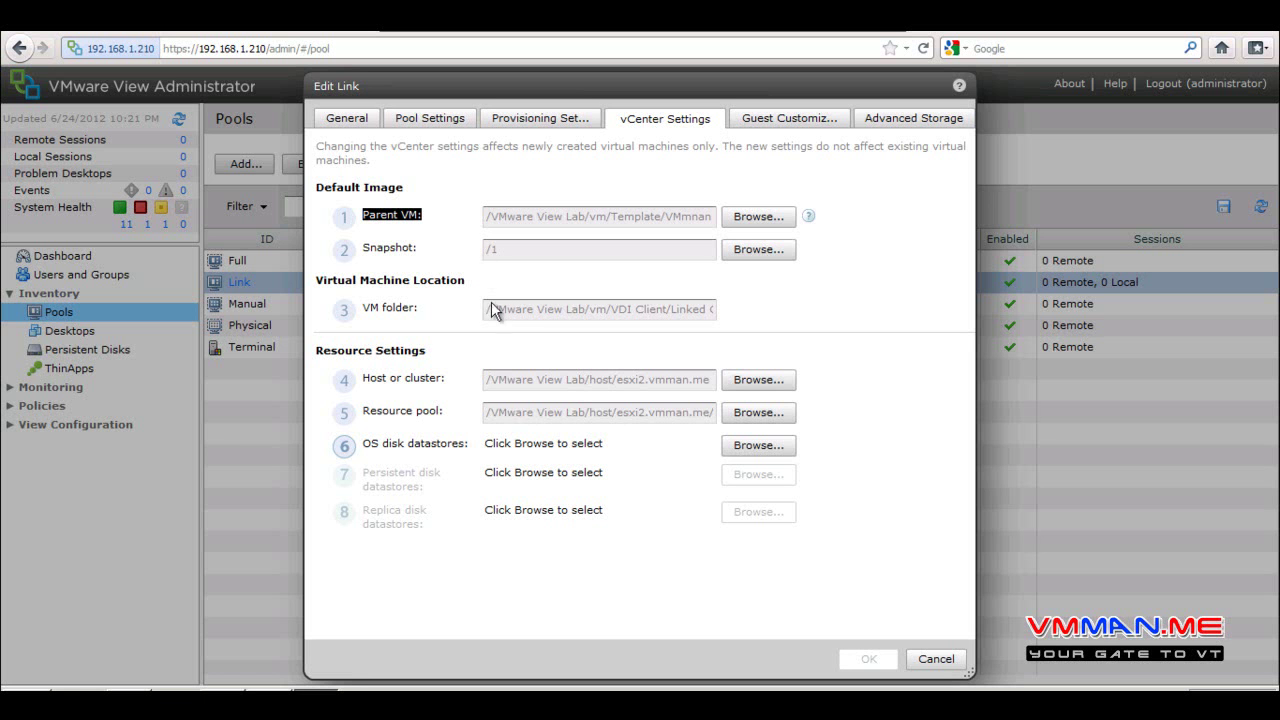
click(752, 218)
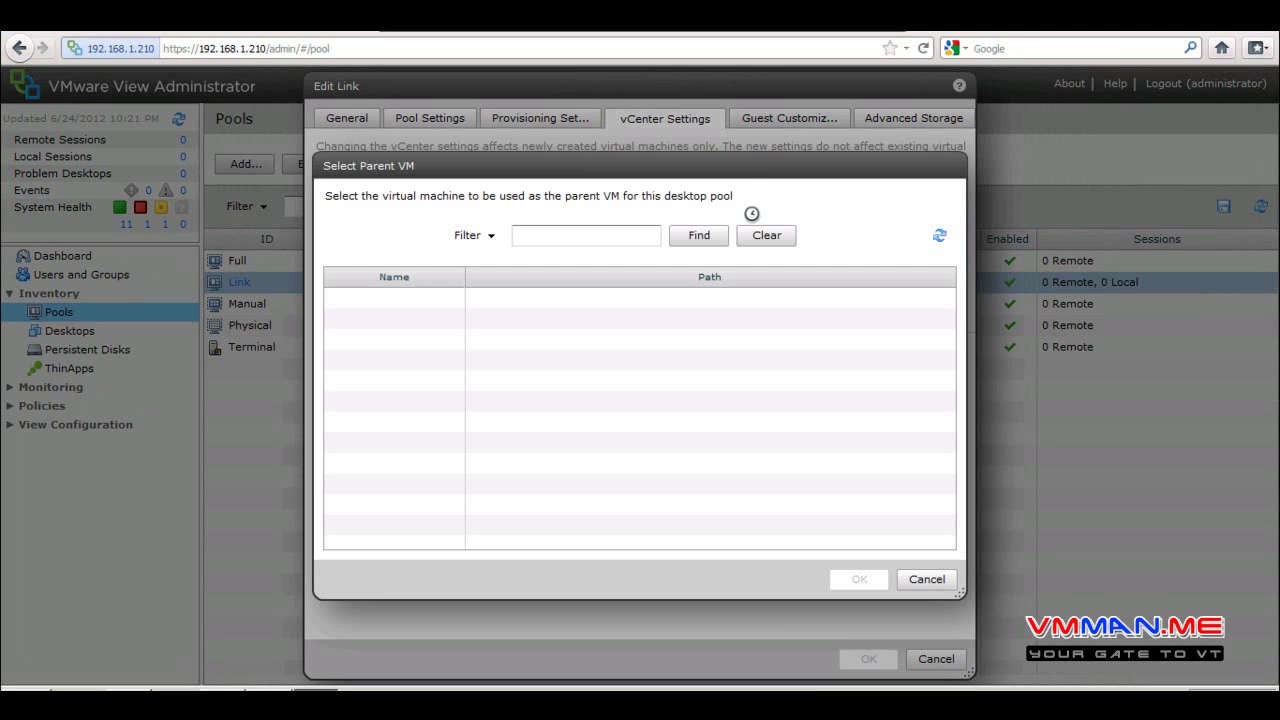
Close the empty parent VM picker and switch to the pool's Pool Settings
click(916, 580)
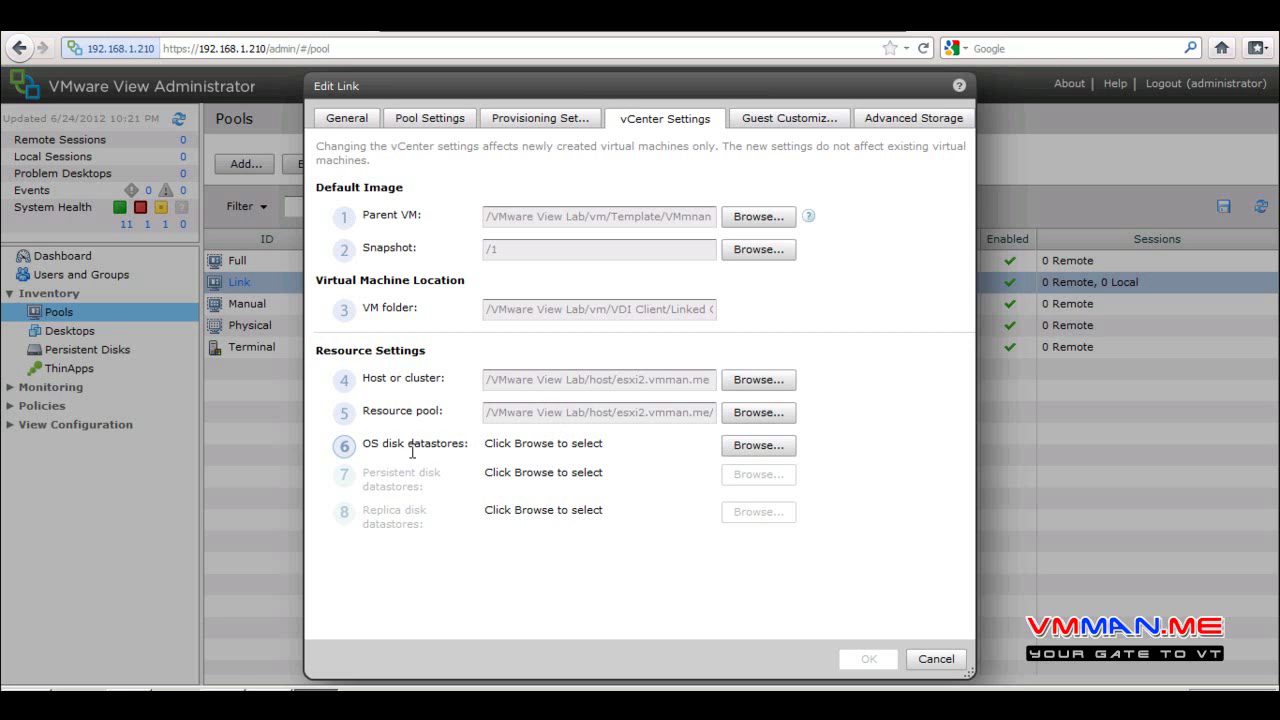
click(441, 119)
Glance at the General disk settings, return to vCenter Settings, and highlight the OS disk datastores
click(351, 117)
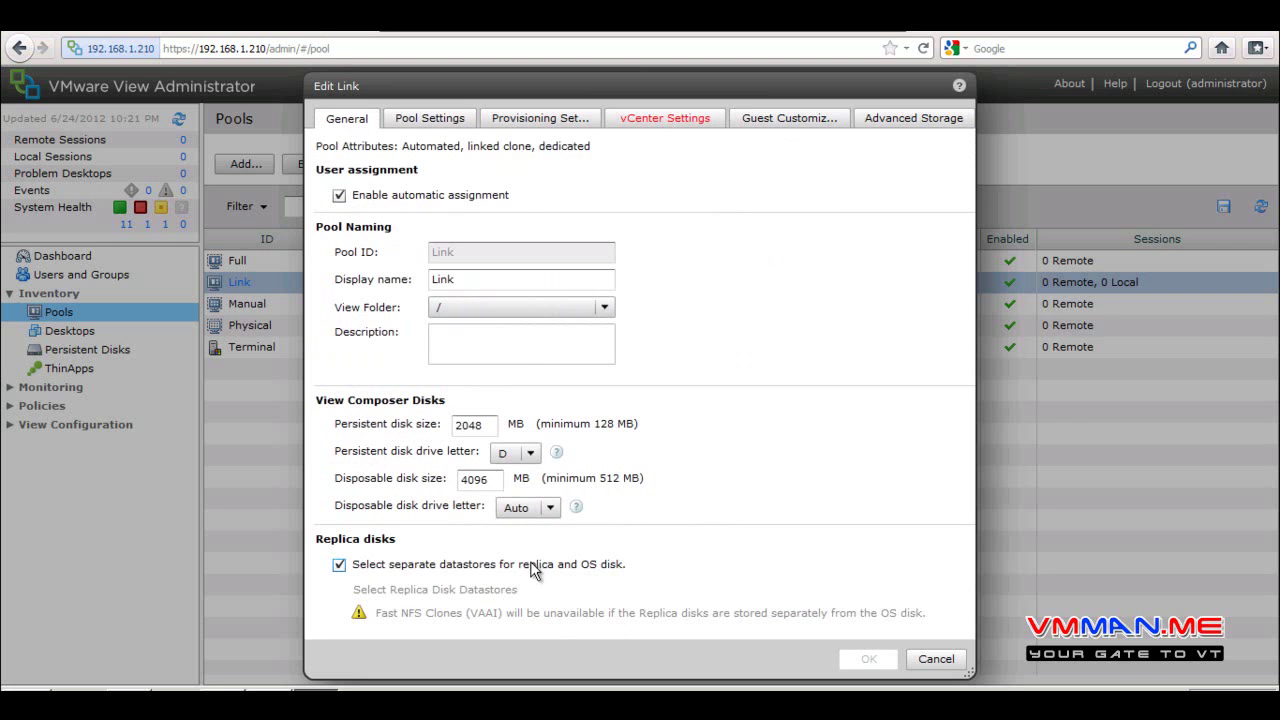
click(700, 118)
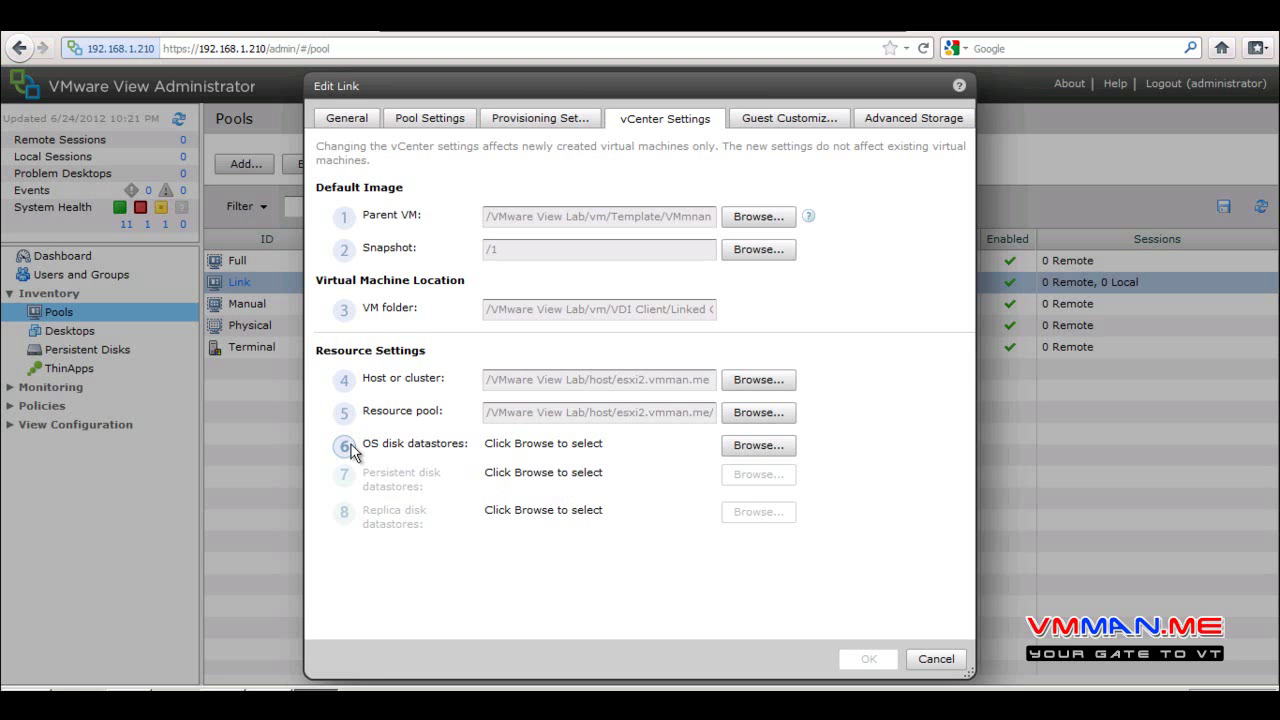
drag(355, 446, 413, 444)
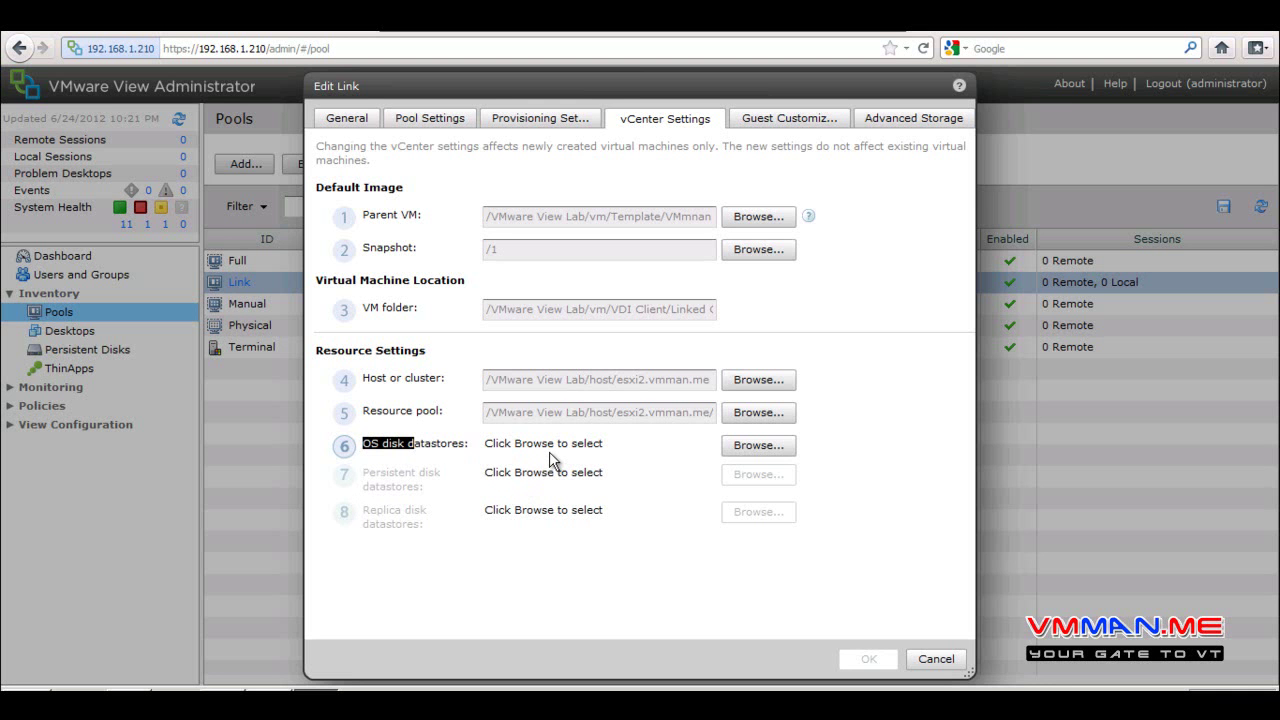
click(772, 445)
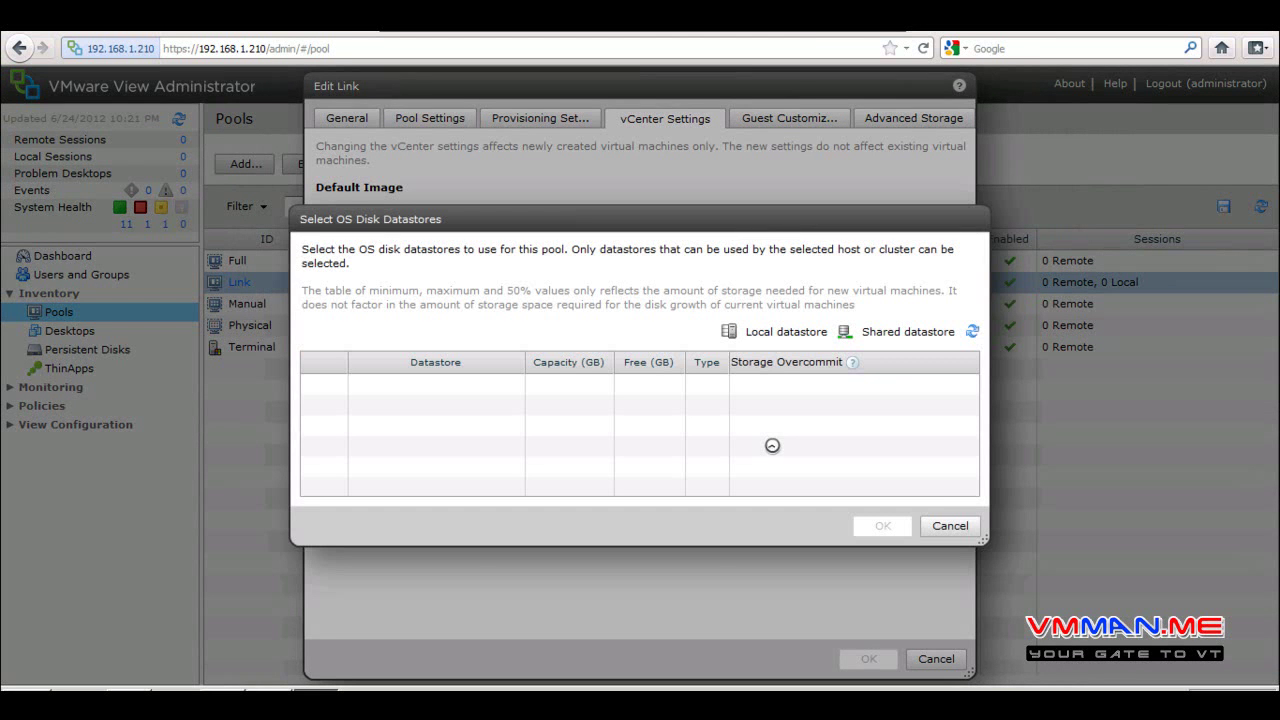
click(940, 525)
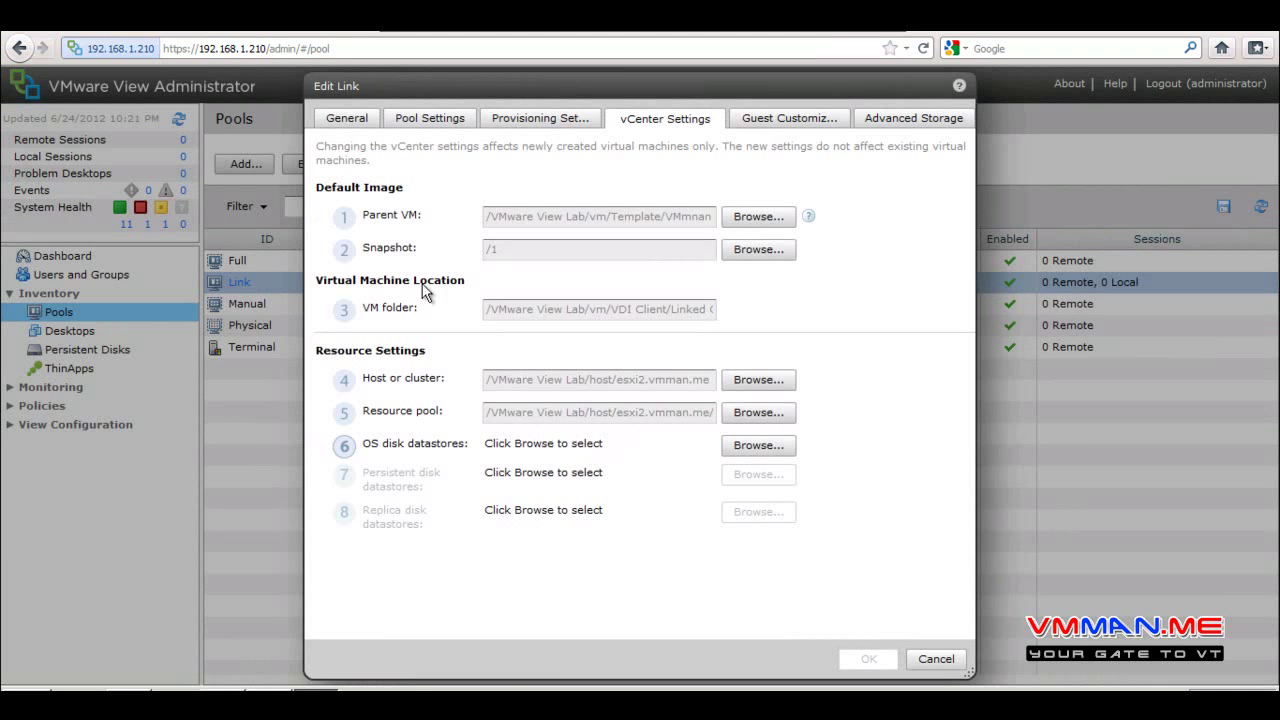
click(368, 120)
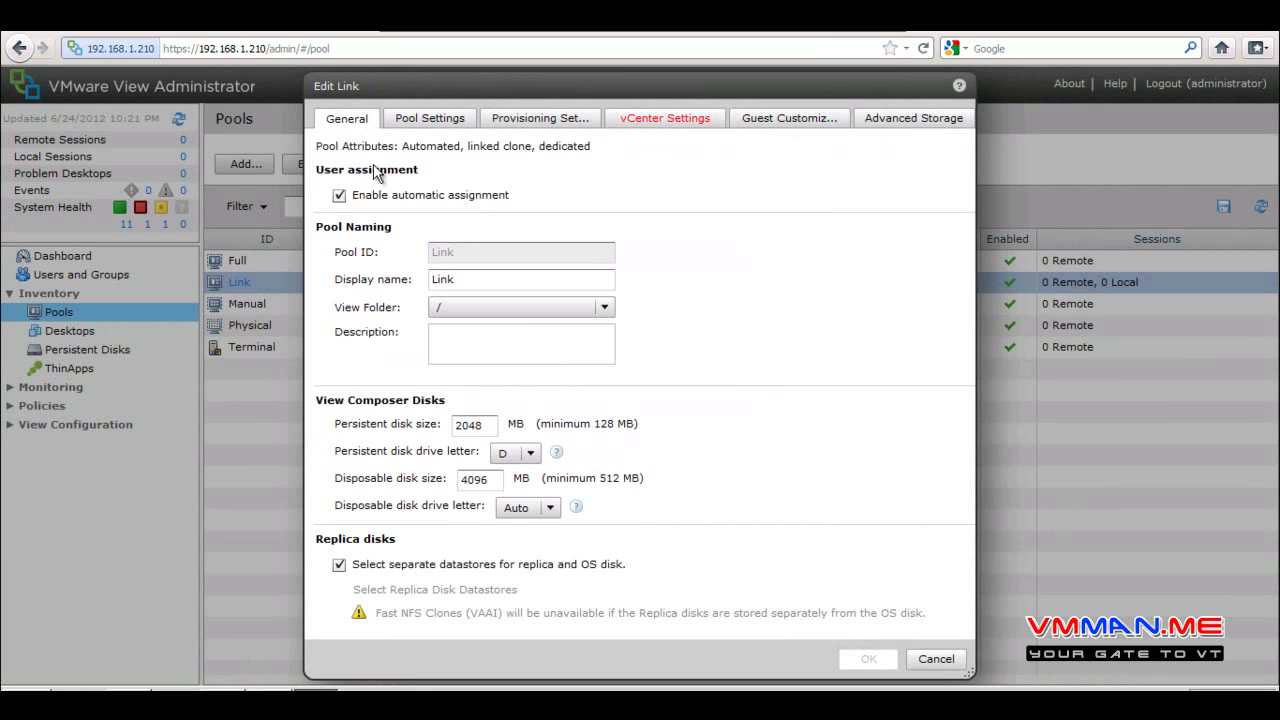
click(340, 565)
click(674, 118)
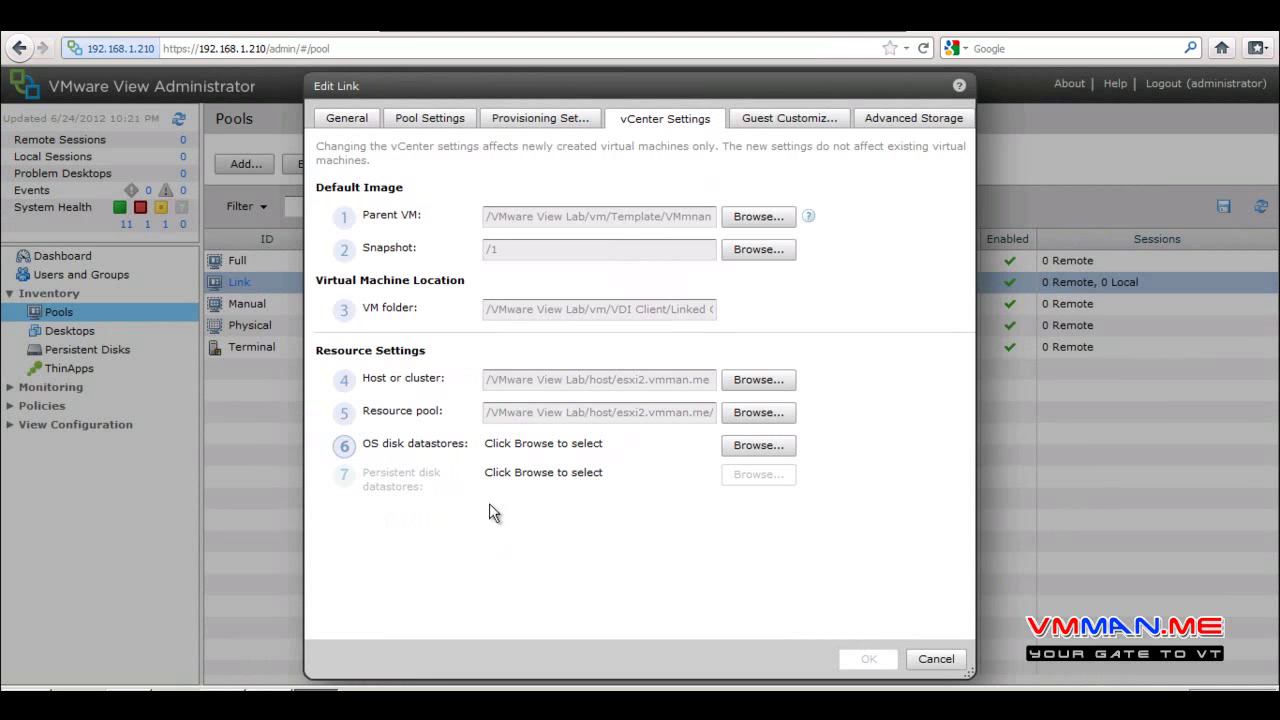
click(368, 121)
click(436, 563)
click(651, 115)
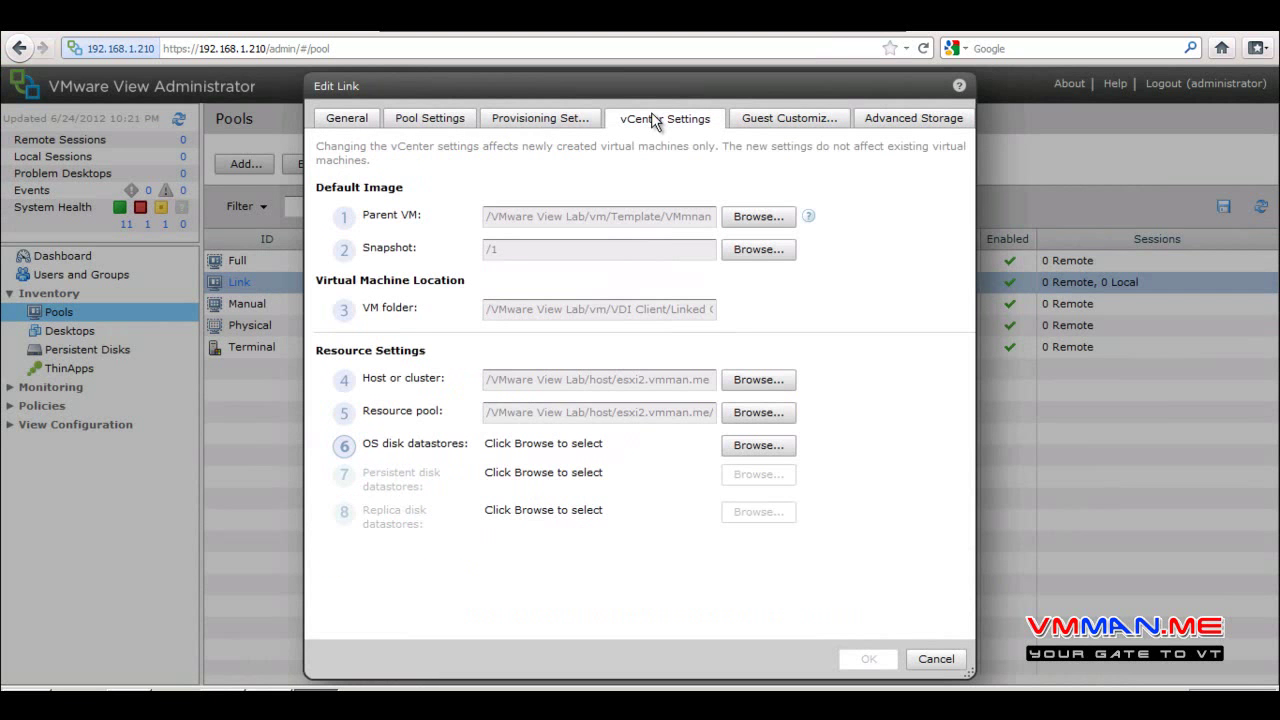
On Guest Customization, highlight the AD container CN=Computers, then move to Advanced Storage
click(772, 122)
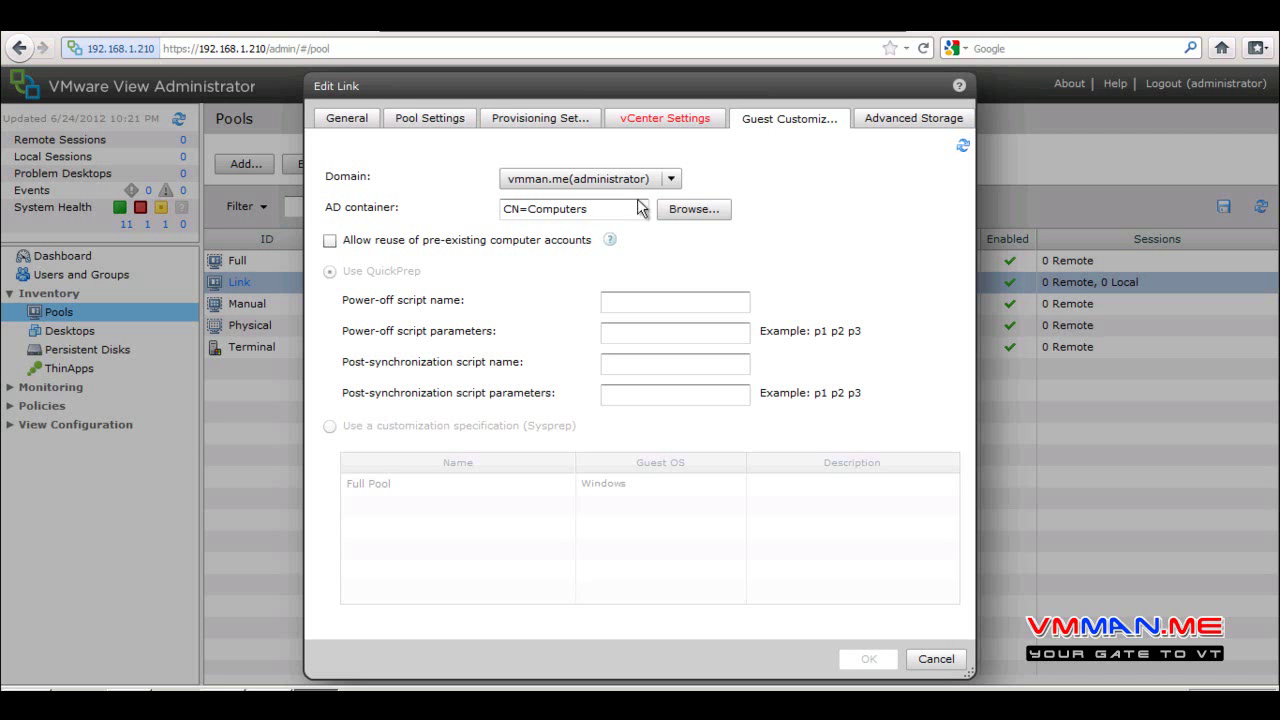
click(594, 209)
drag(594, 209, 478, 206)
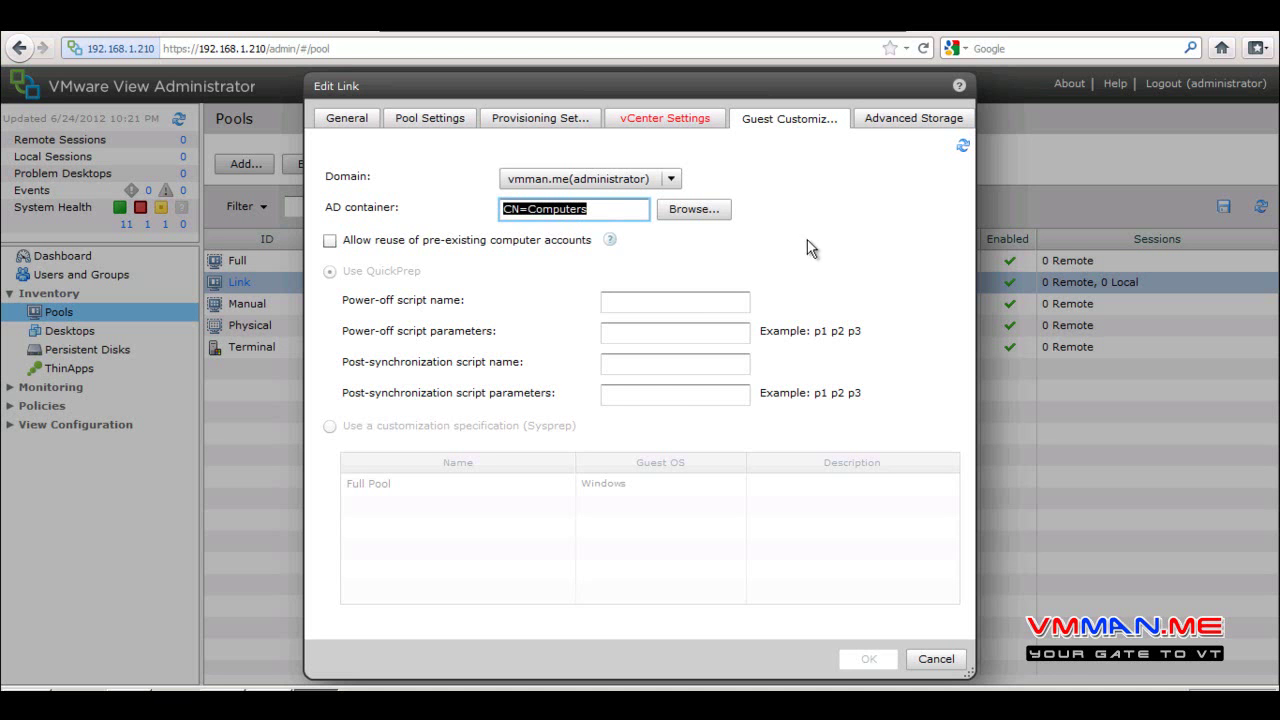
click(333, 428)
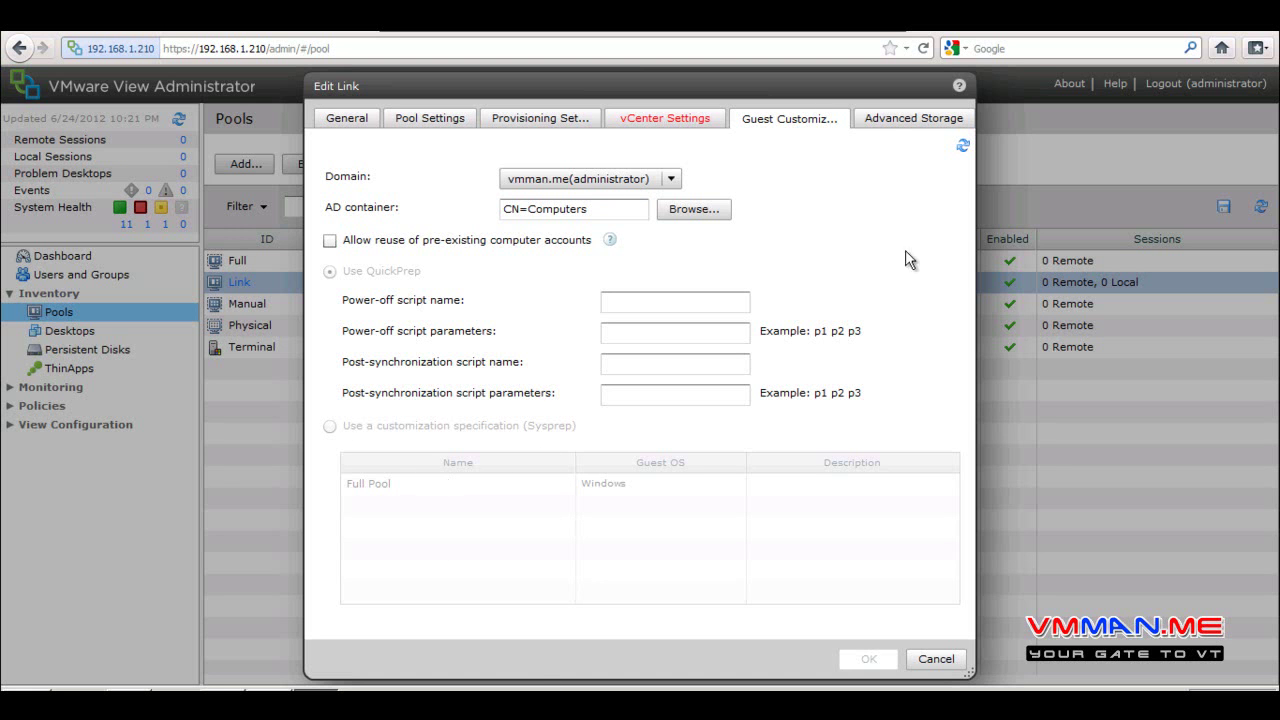
click(890, 122)
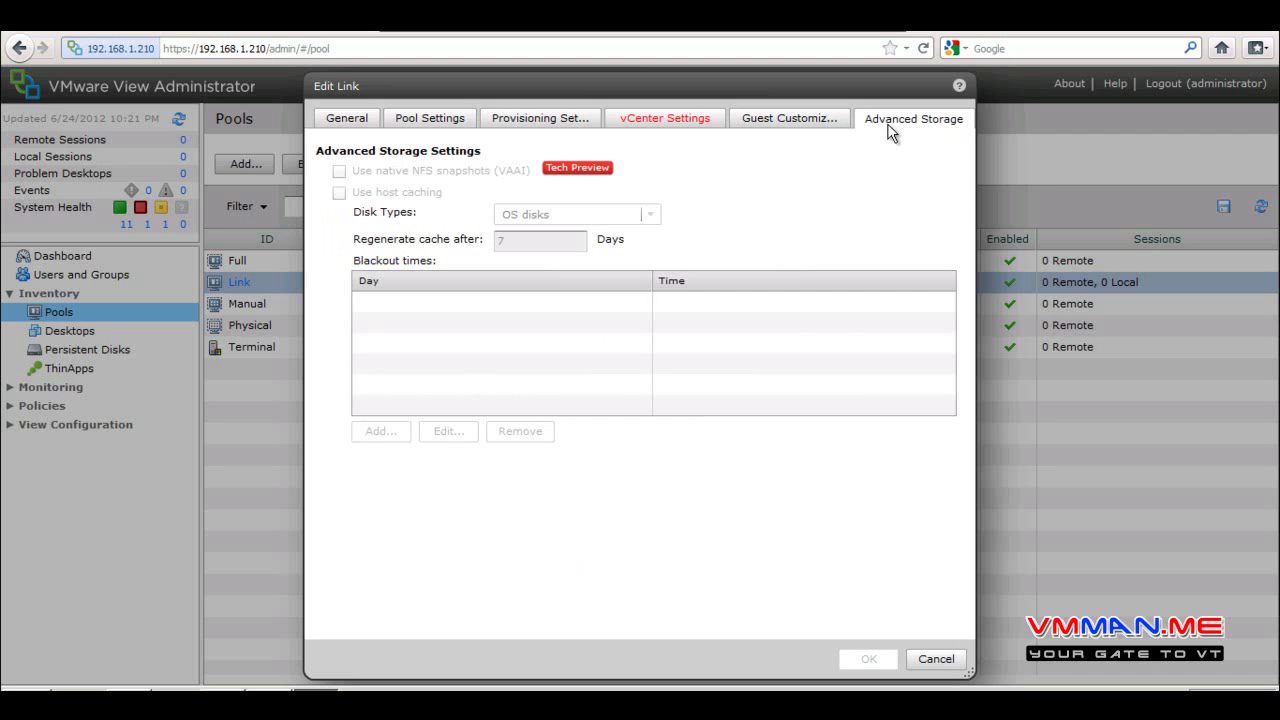
Flip through the tabs and highlight the 2048 MB persistent and 4096 MB disposable disk sizes
click(832, 124)
click(673, 116)
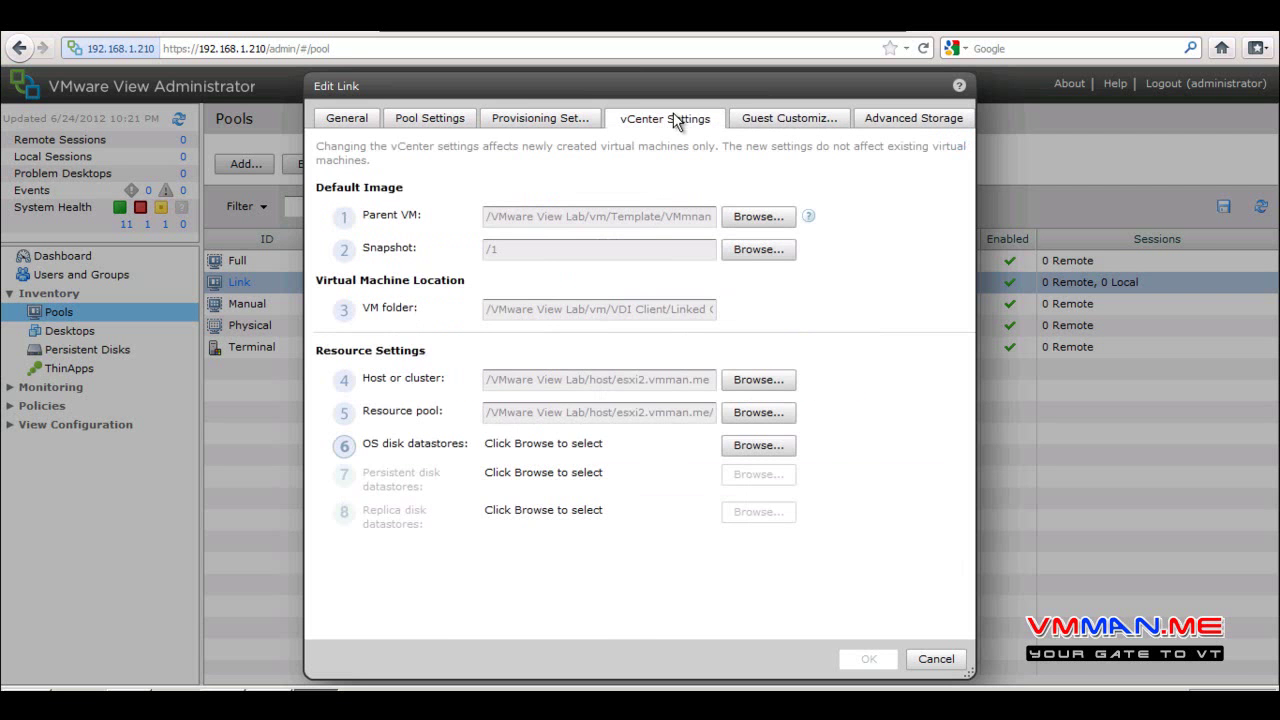
click(553, 118)
click(408, 122)
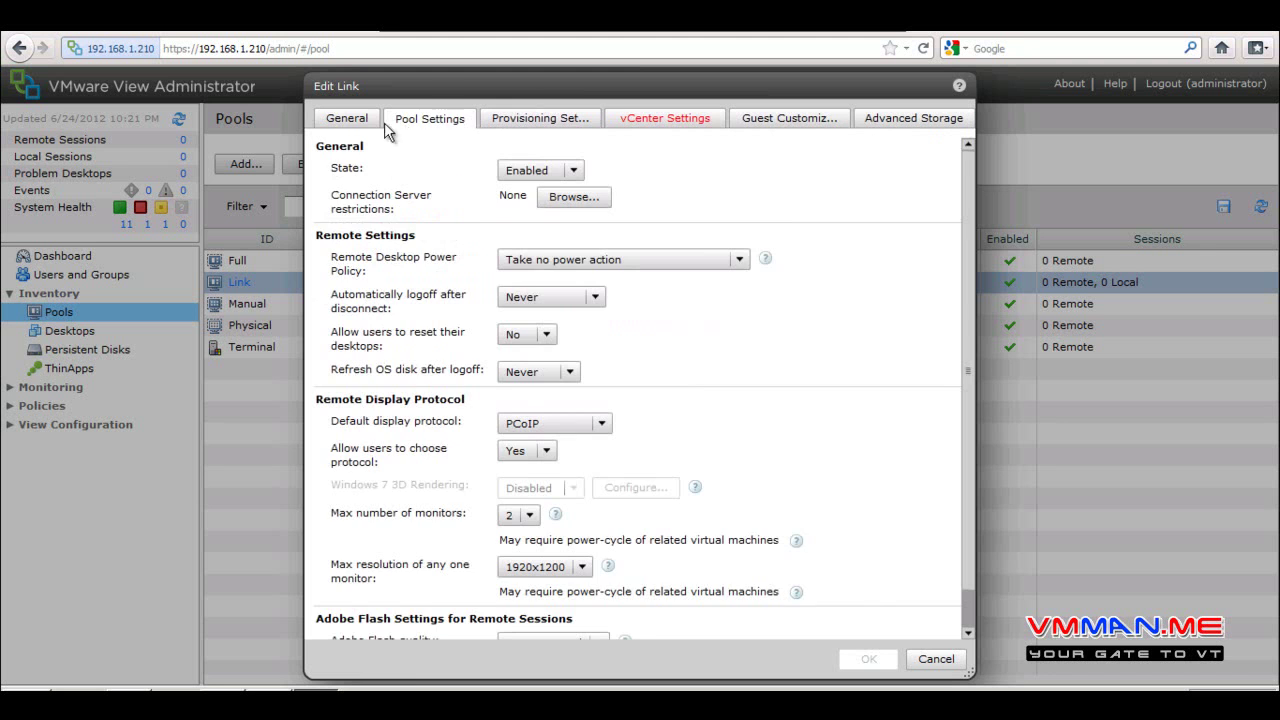
click(366, 121)
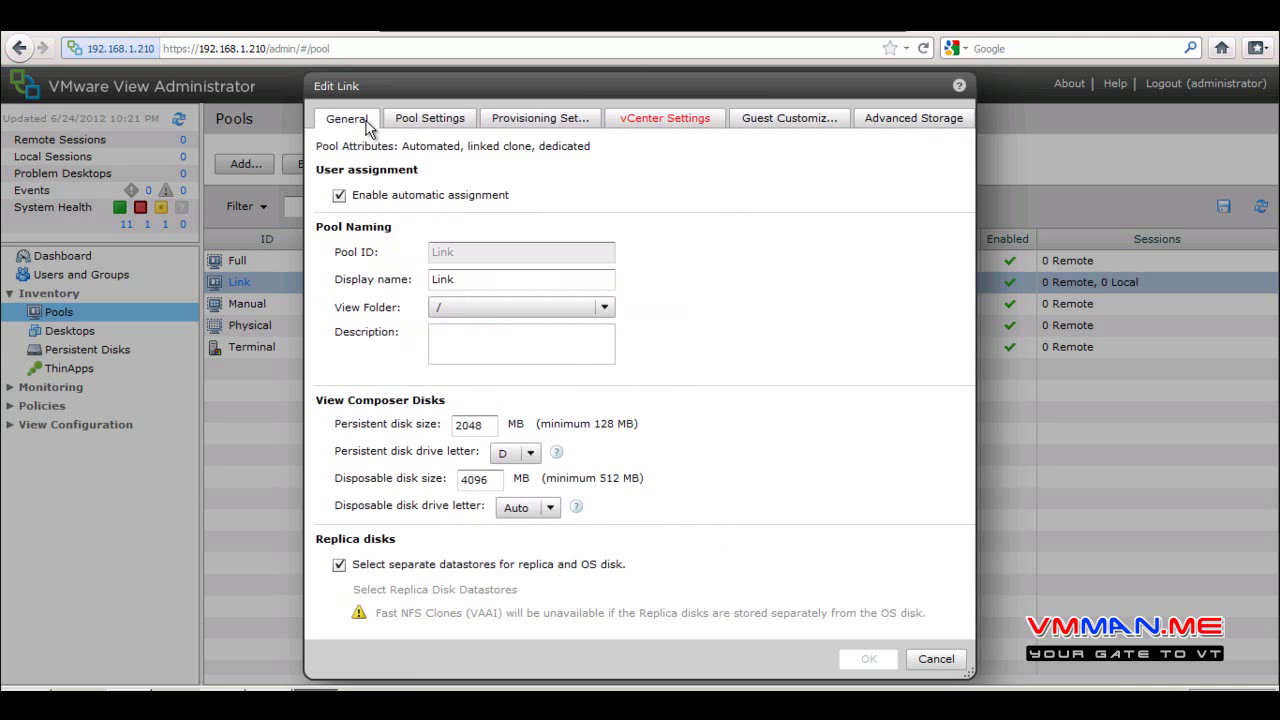
drag(490, 427, 431, 423)
drag(500, 480, 418, 479)
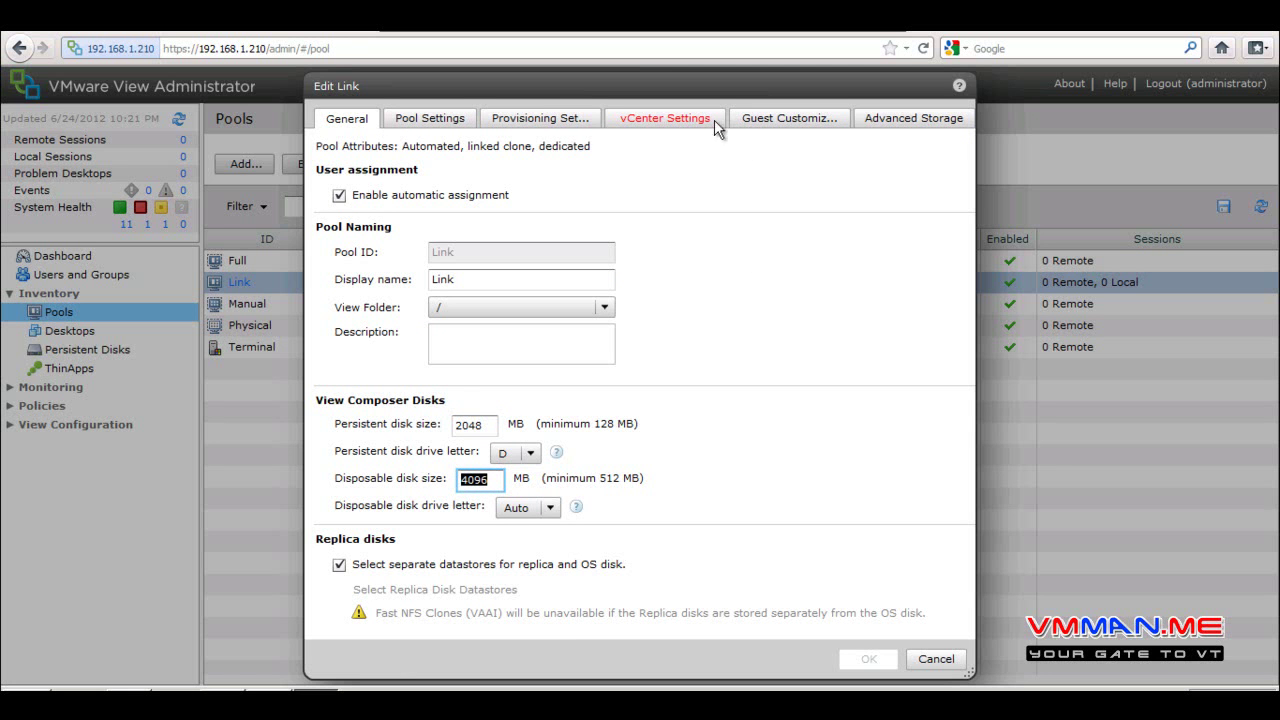
click(665, 118)
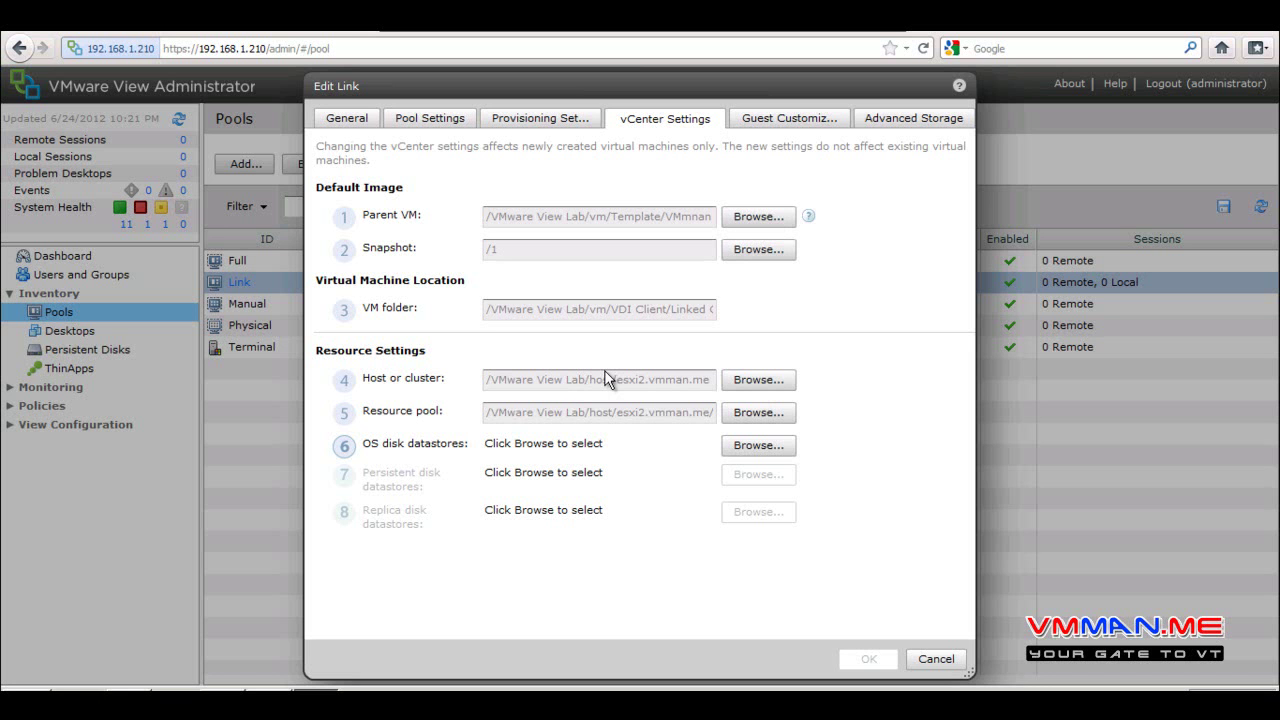
Return to Provisioning Settings and select the Max number of desktops value
click(434, 126)
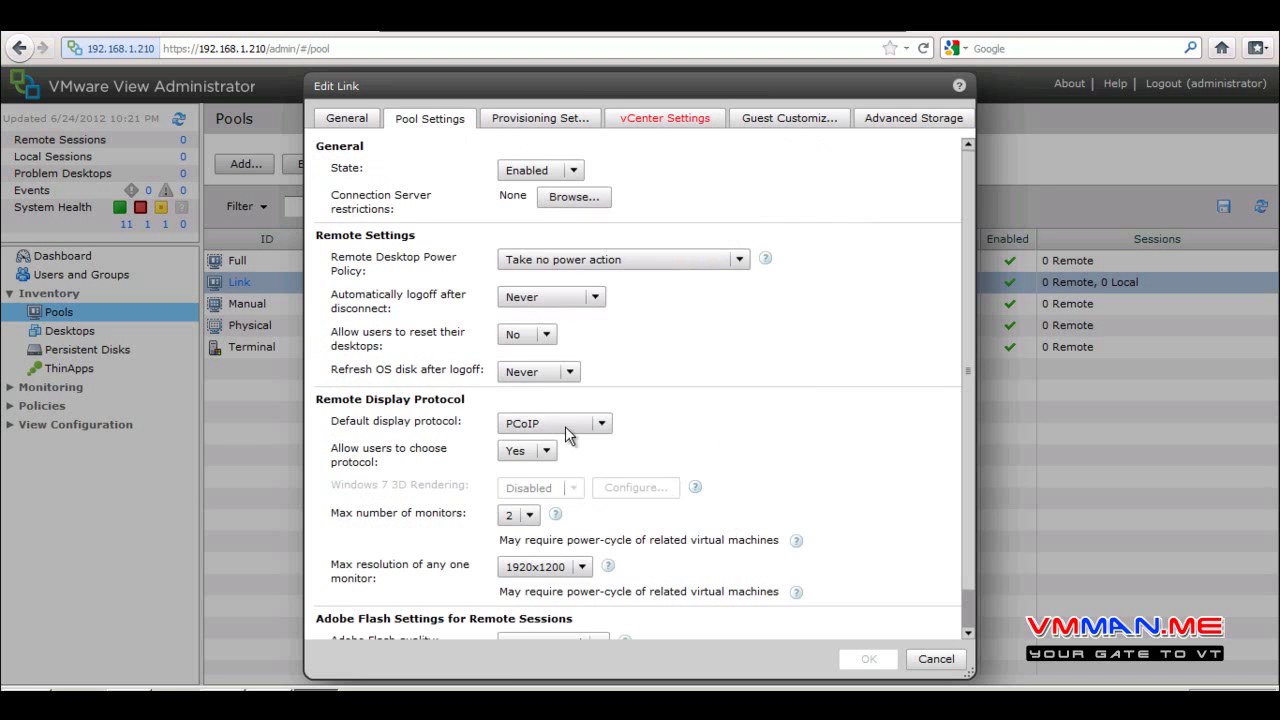
click(346, 118)
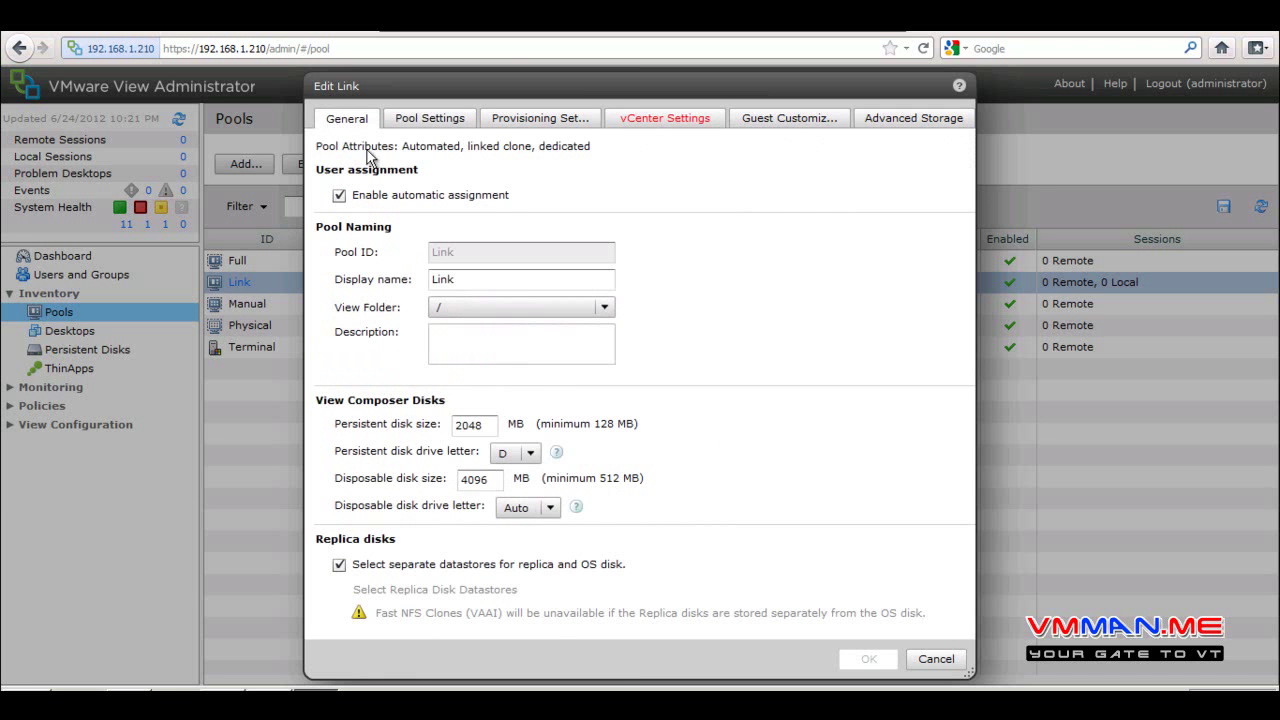
click(524, 117)
click(498, 342)
double_click(498, 342)
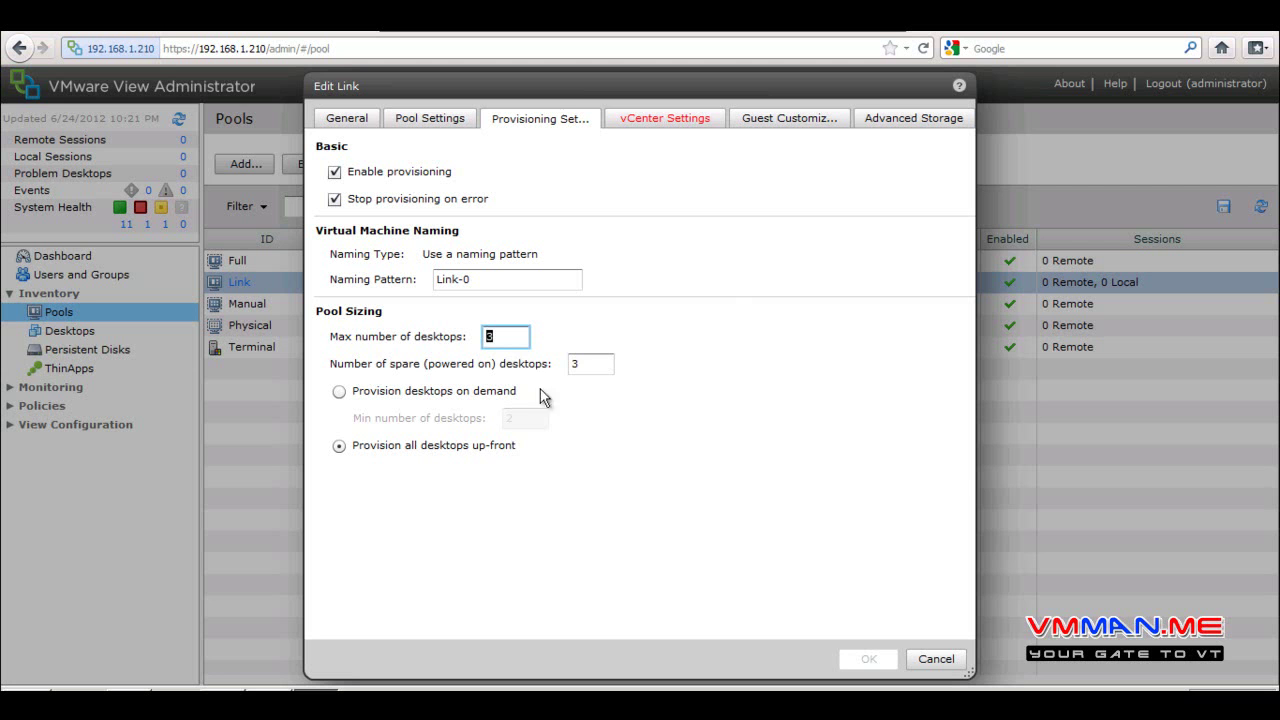
Cancel the Edit Link dialog after checking the spare desktops value, keeping the settings unchanged
click(598, 363)
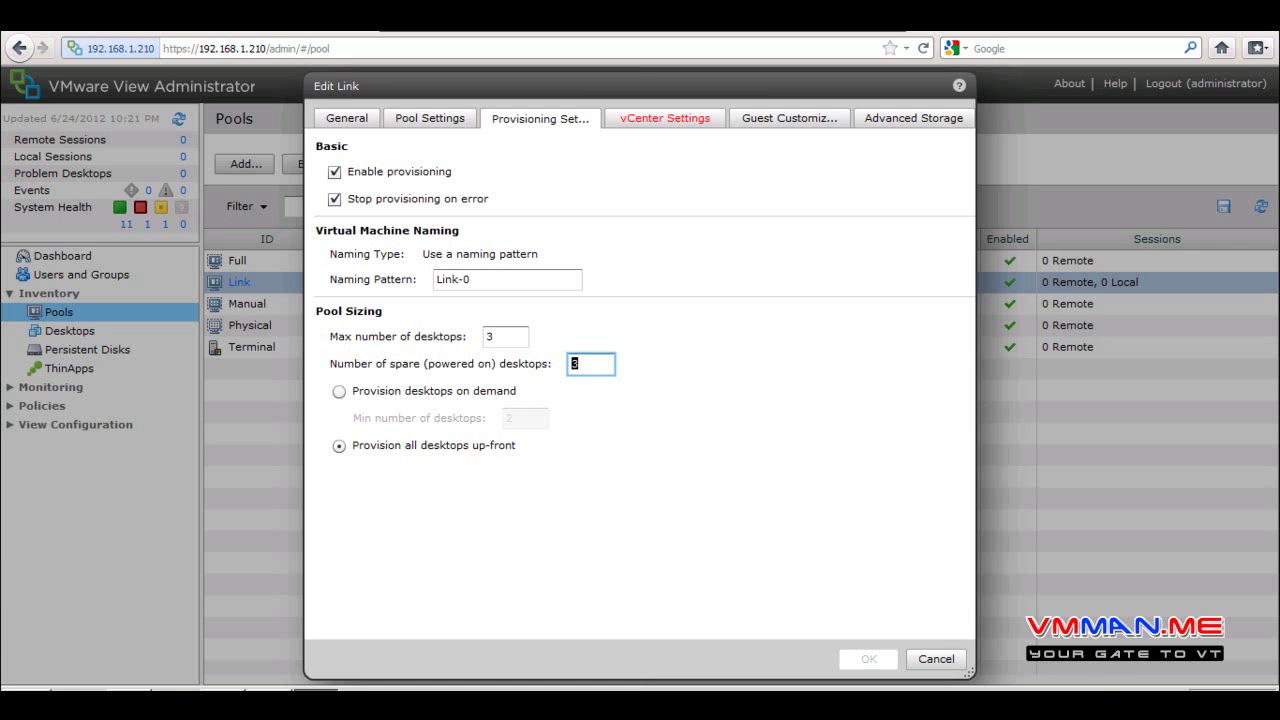
click(935, 659)
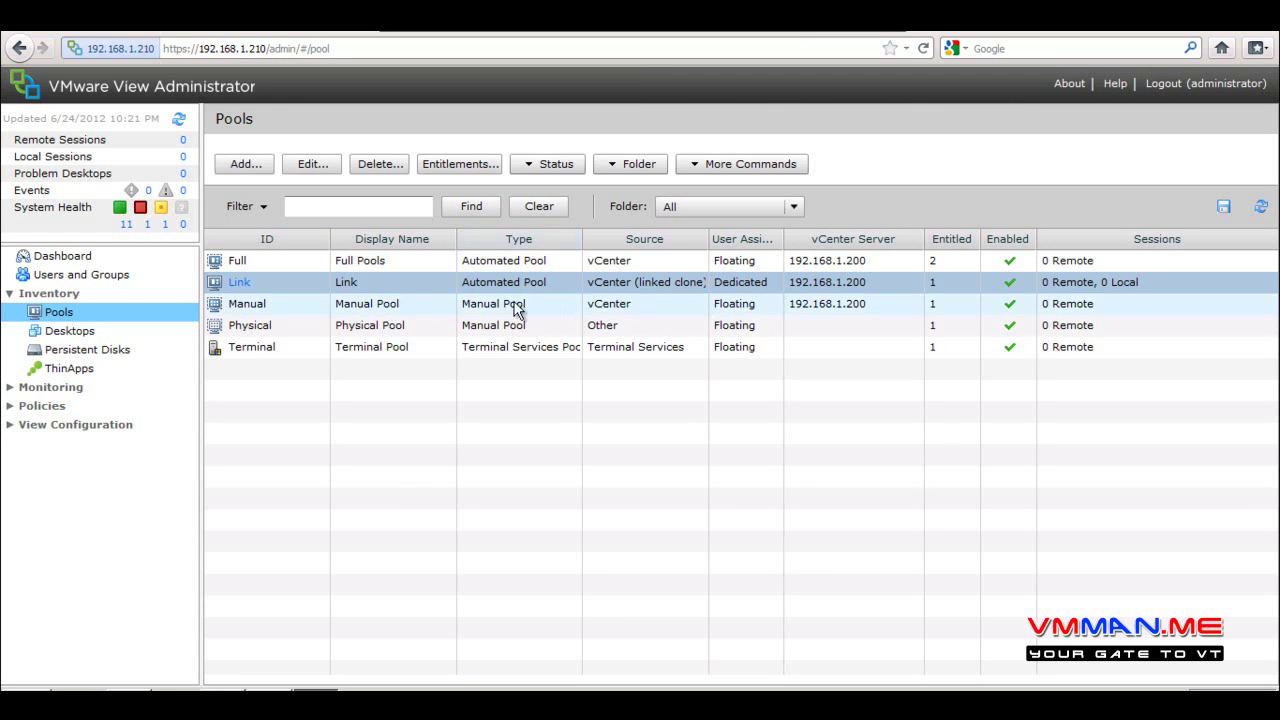
Begin deleting the Link pool from the Pools toolbar
click(379, 163)
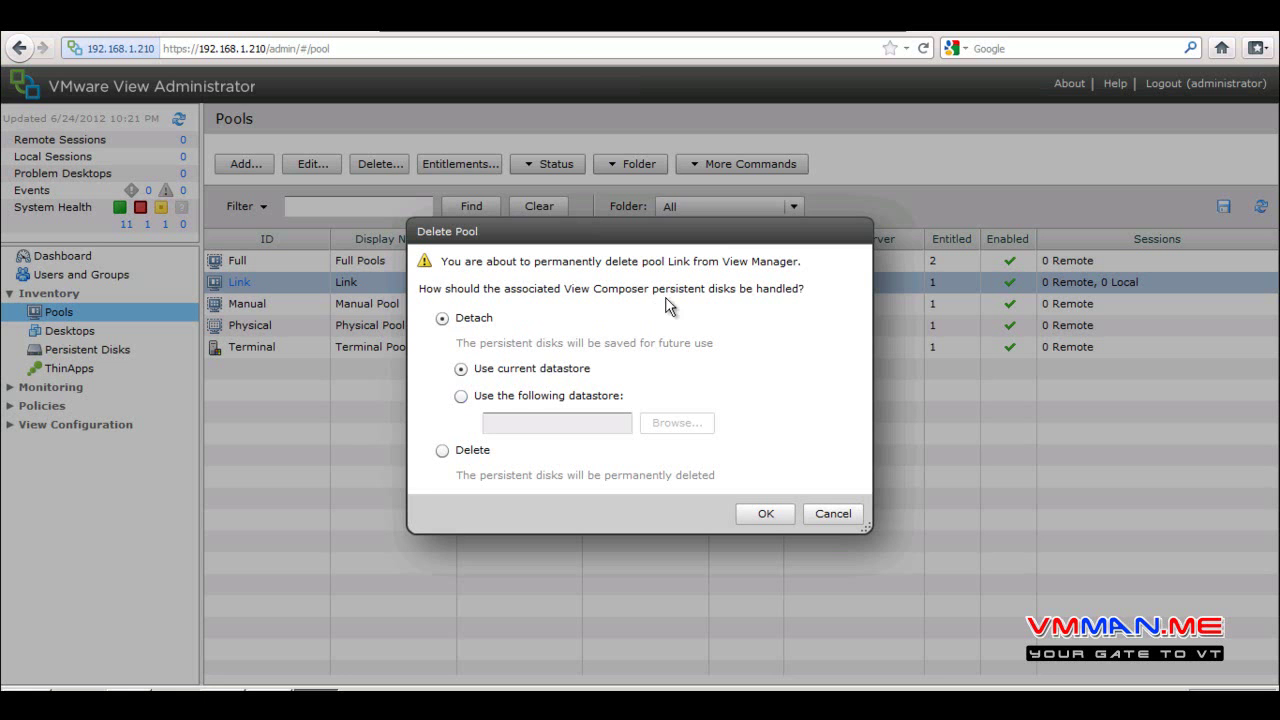
Set the Link pool's Delete Pool prompt to permanently delete its persistent disks
drag(619, 292, 719, 300)
click(442, 450)
drag(548, 480, 460, 476)
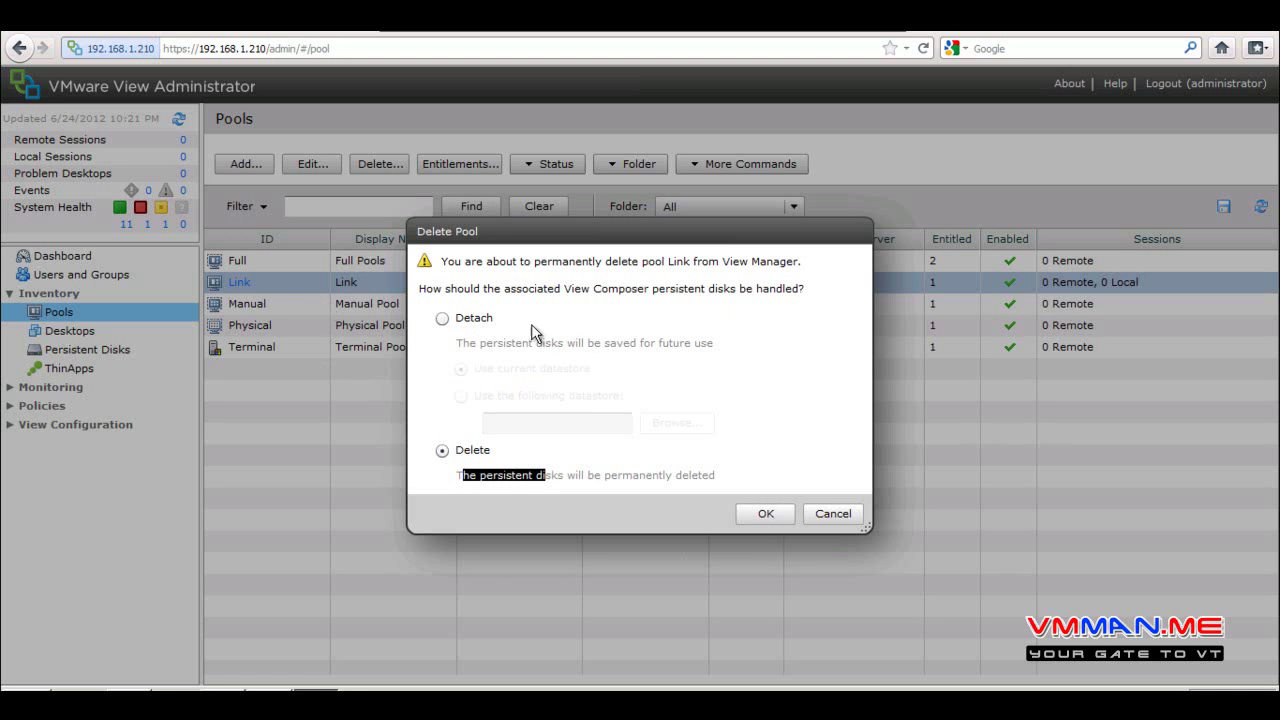
Try the Detach datastore options, settle on Use current datastore, then cancel deleting Link
click(442, 319)
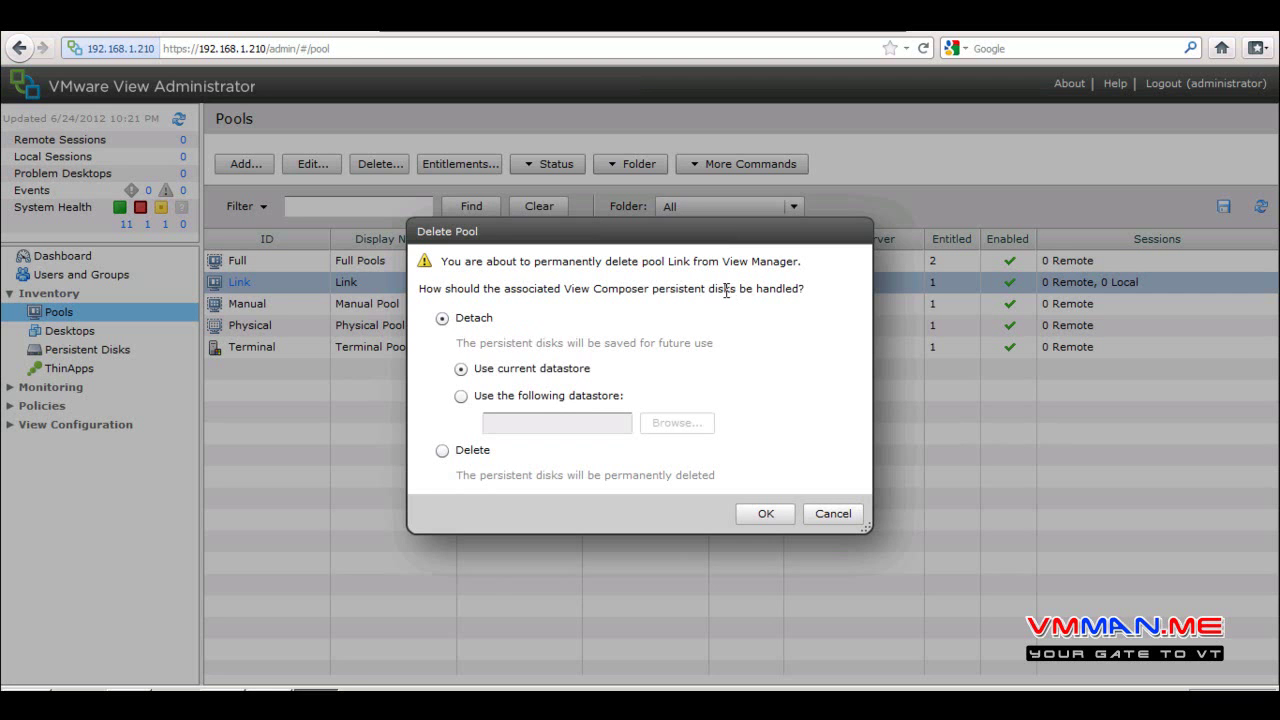
drag(731, 289, 623, 288)
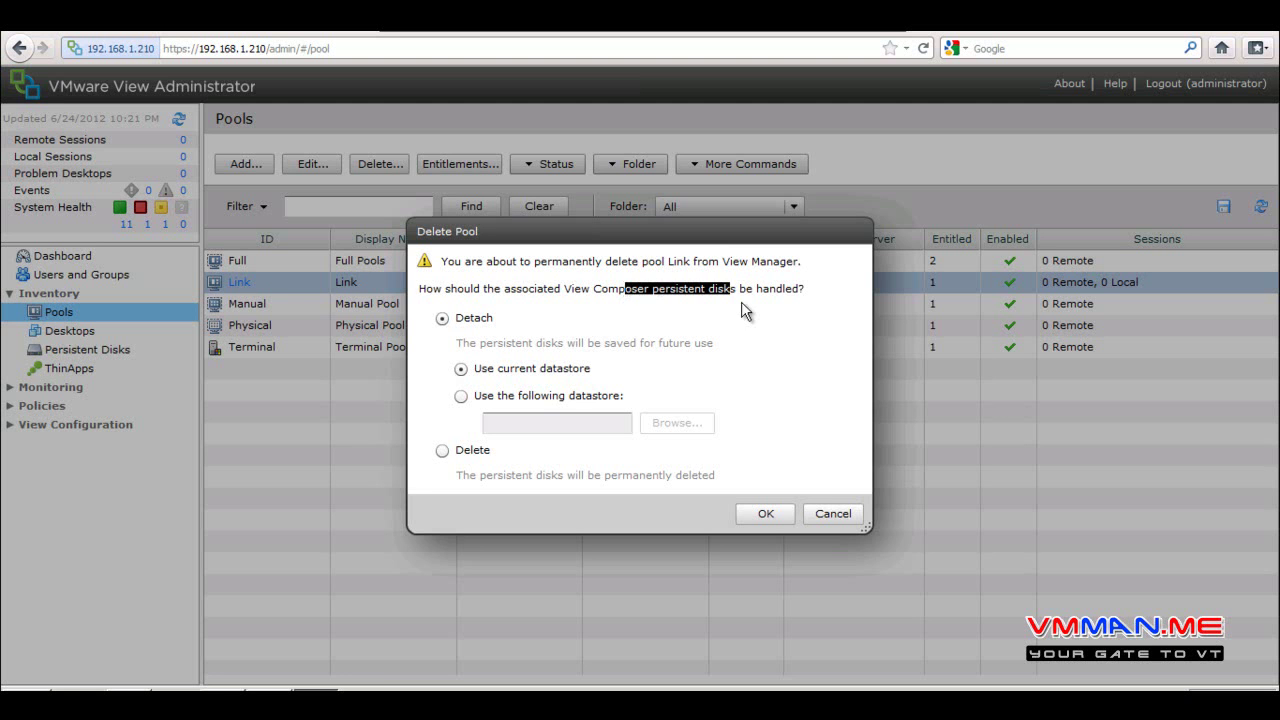
double_click(672, 289)
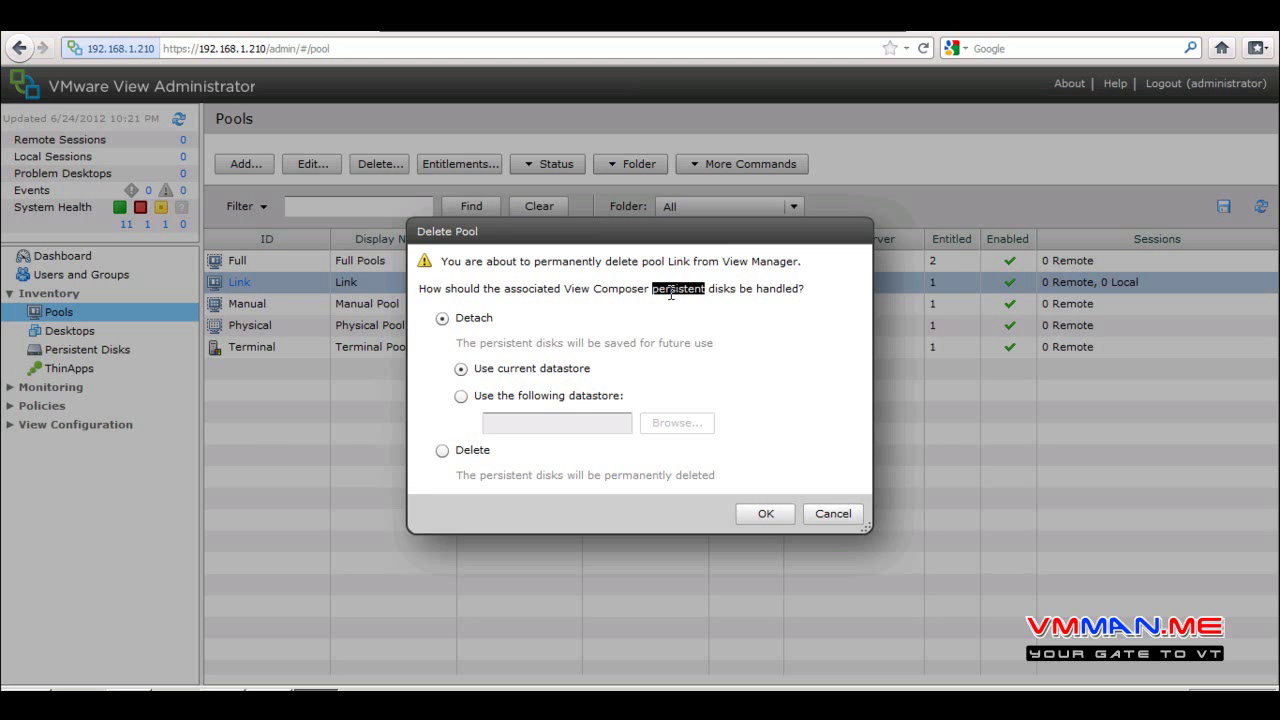
click(490, 324)
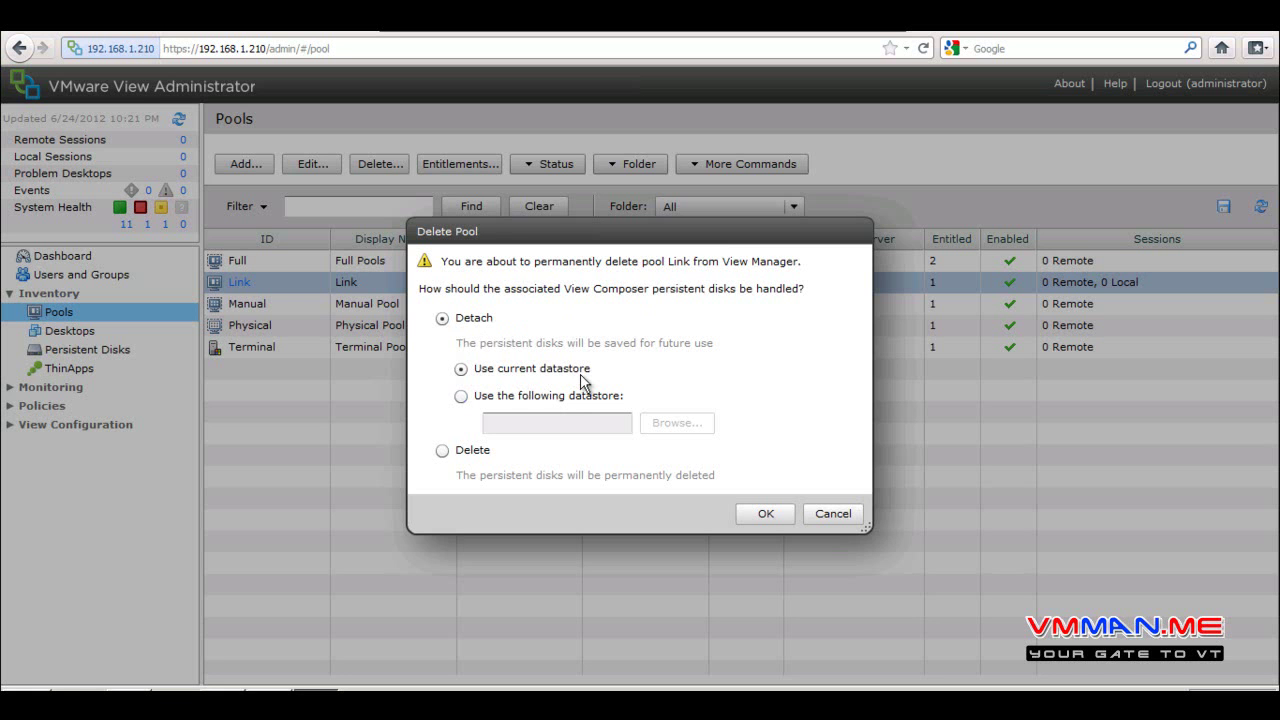
click(462, 397)
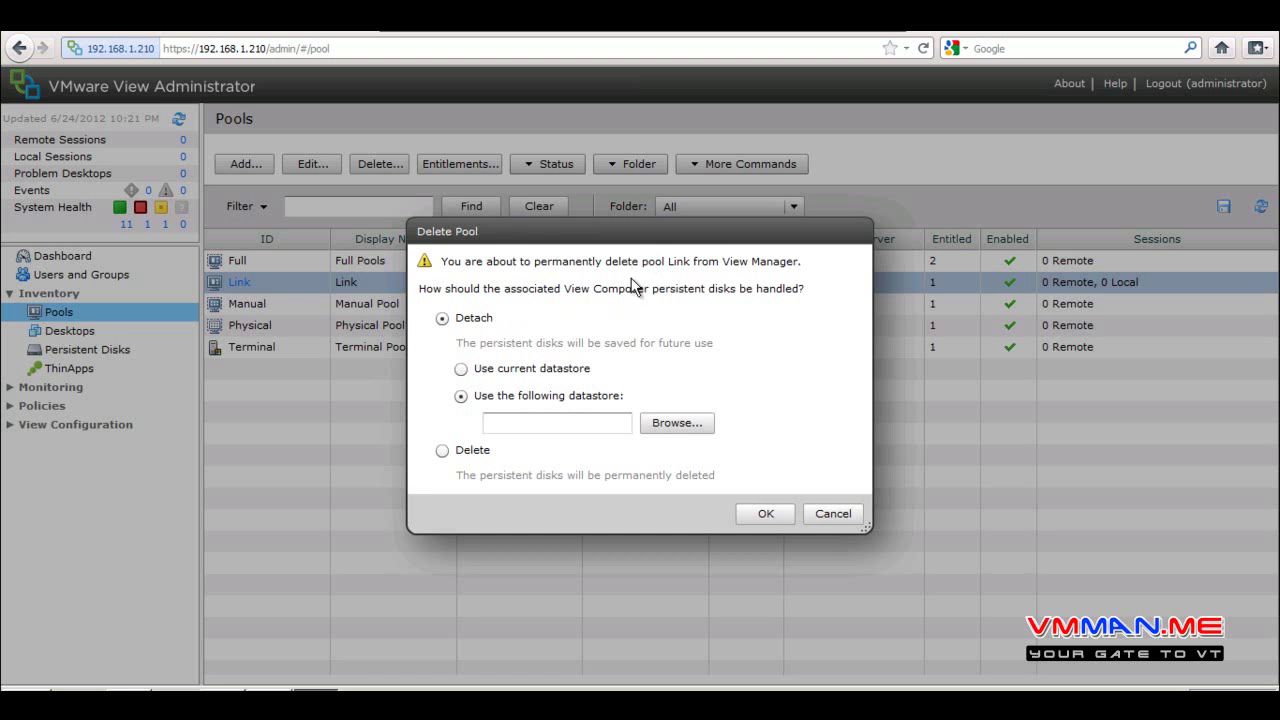
drag(651, 289, 732, 290)
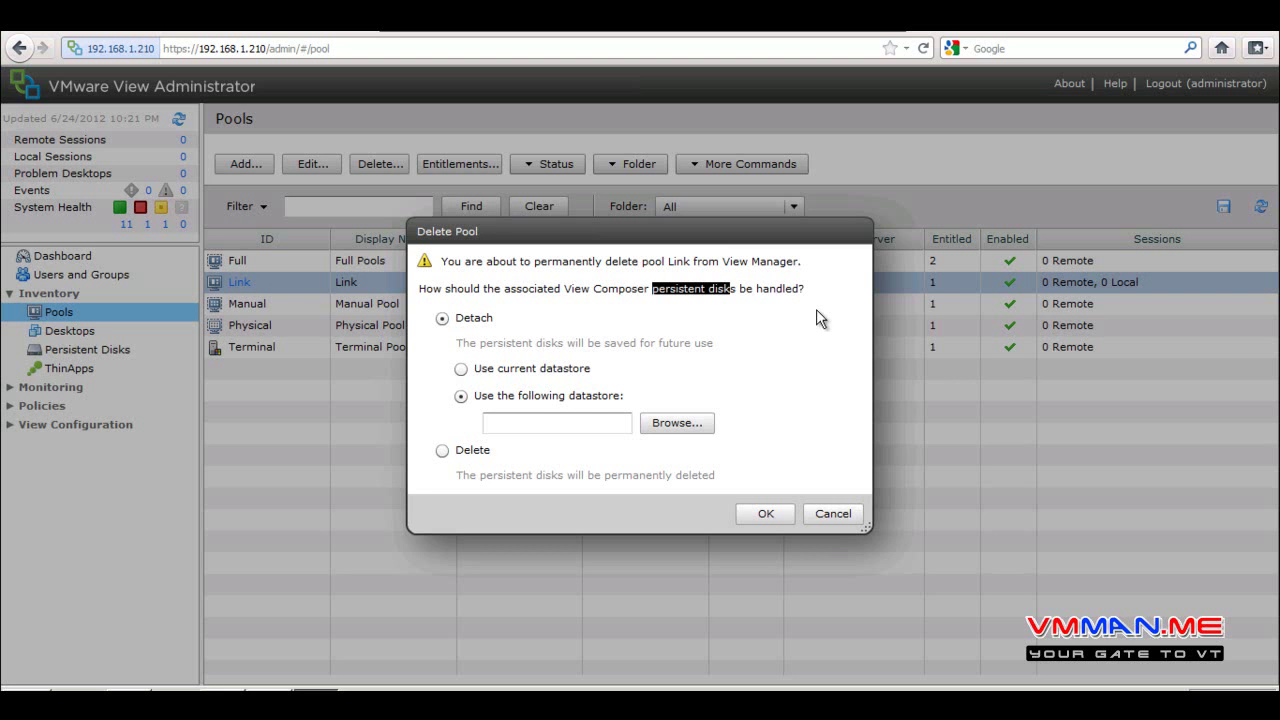
click(461, 369)
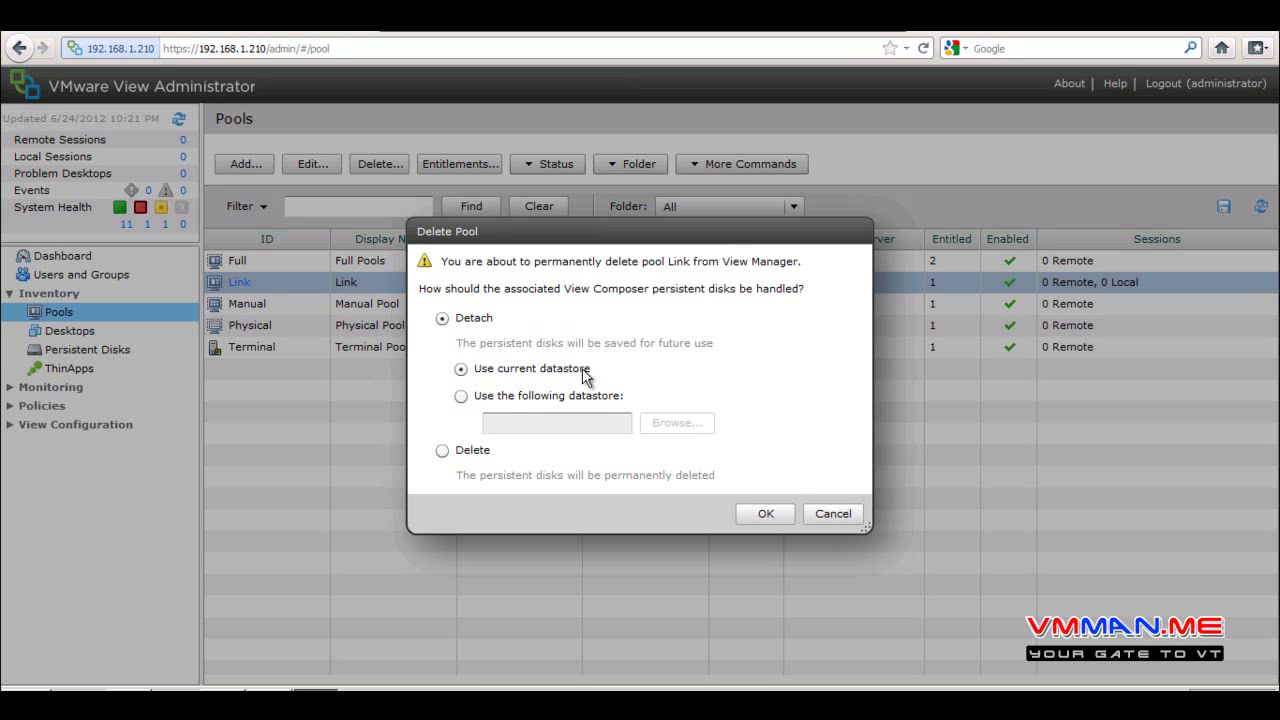
click(848, 518)
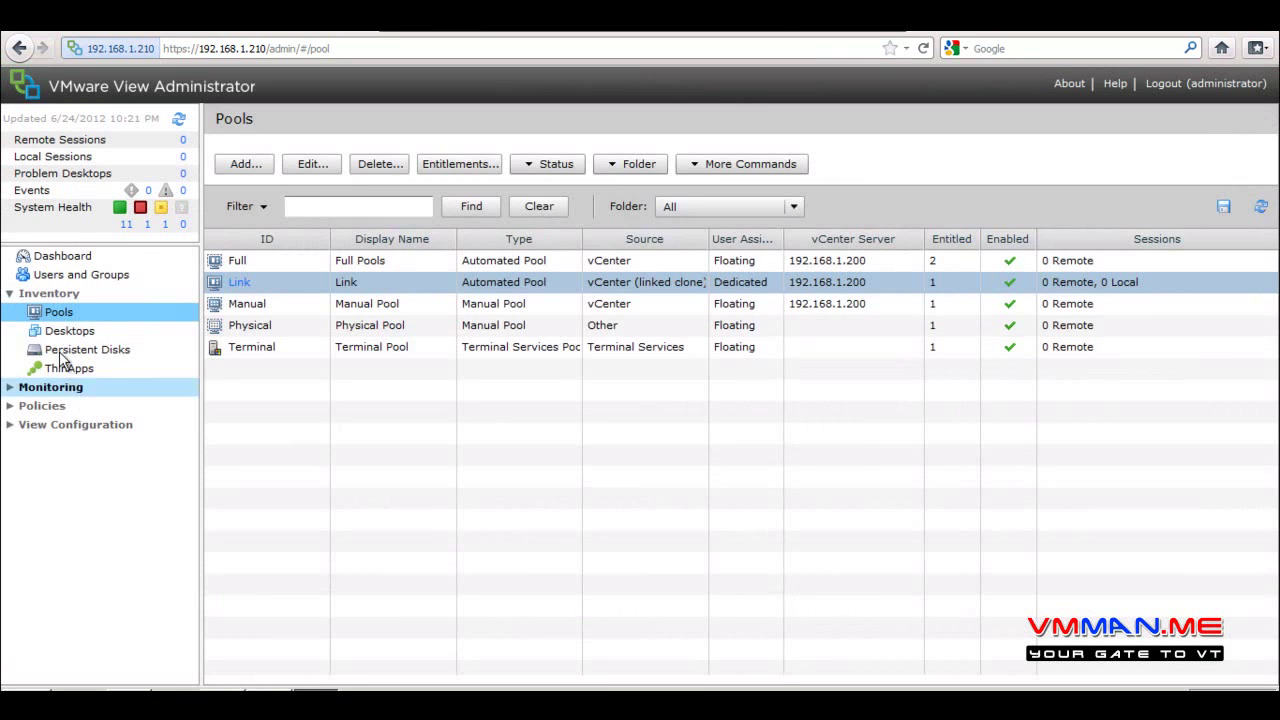
Check persistent disks: select Link-02, sort by User, widen the column, view Detached, then return to Pools
click(66, 352)
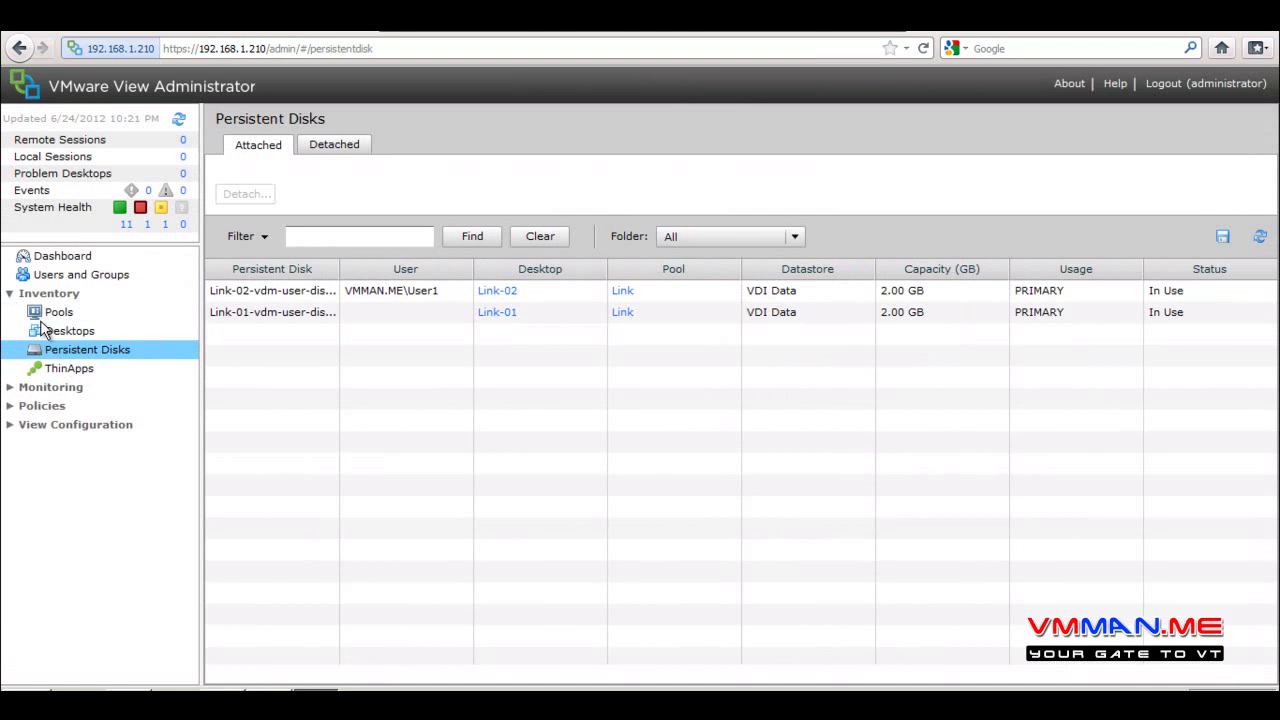
click(287, 296)
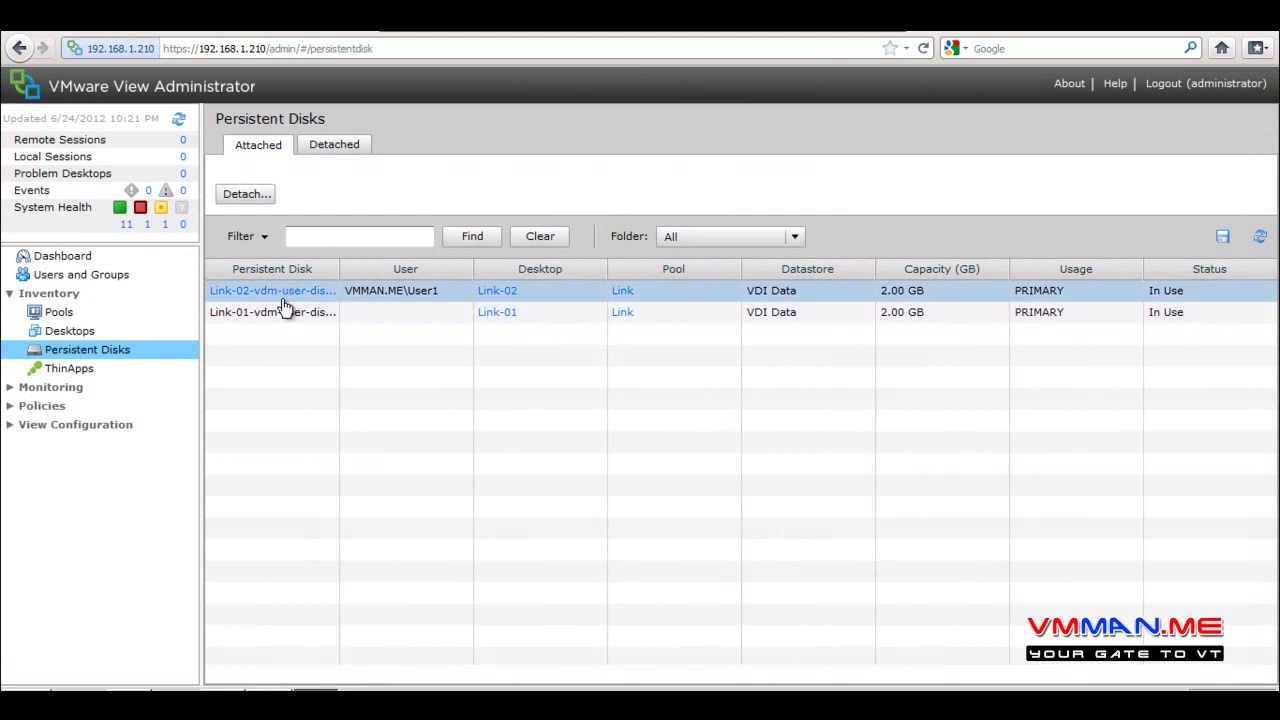
click(290, 293)
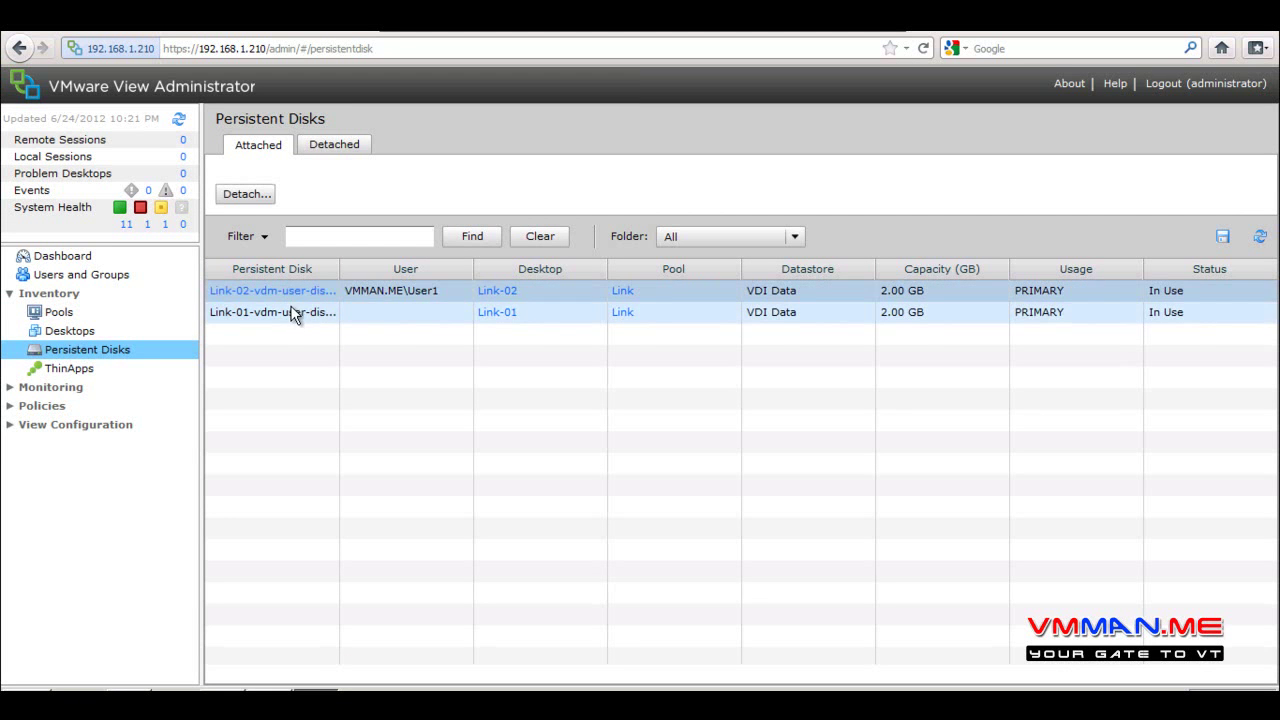
click(345, 265)
drag(340, 266, 352, 322)
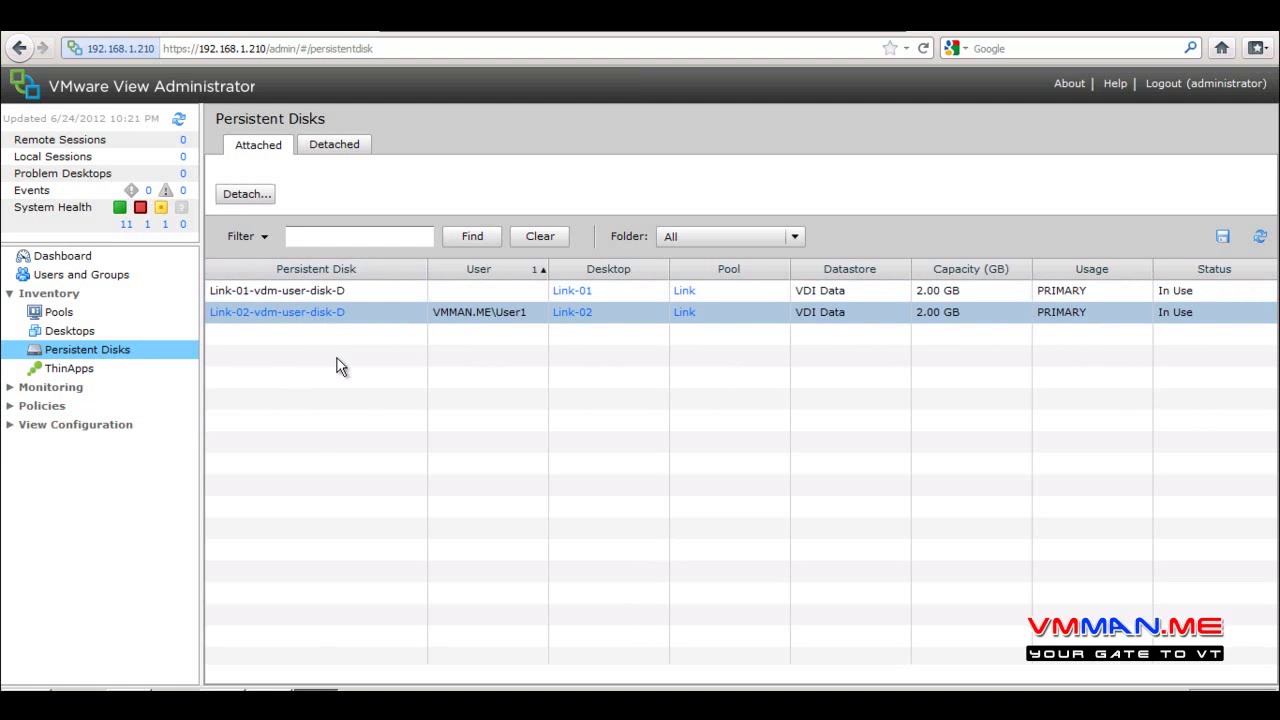
click(337, 148)
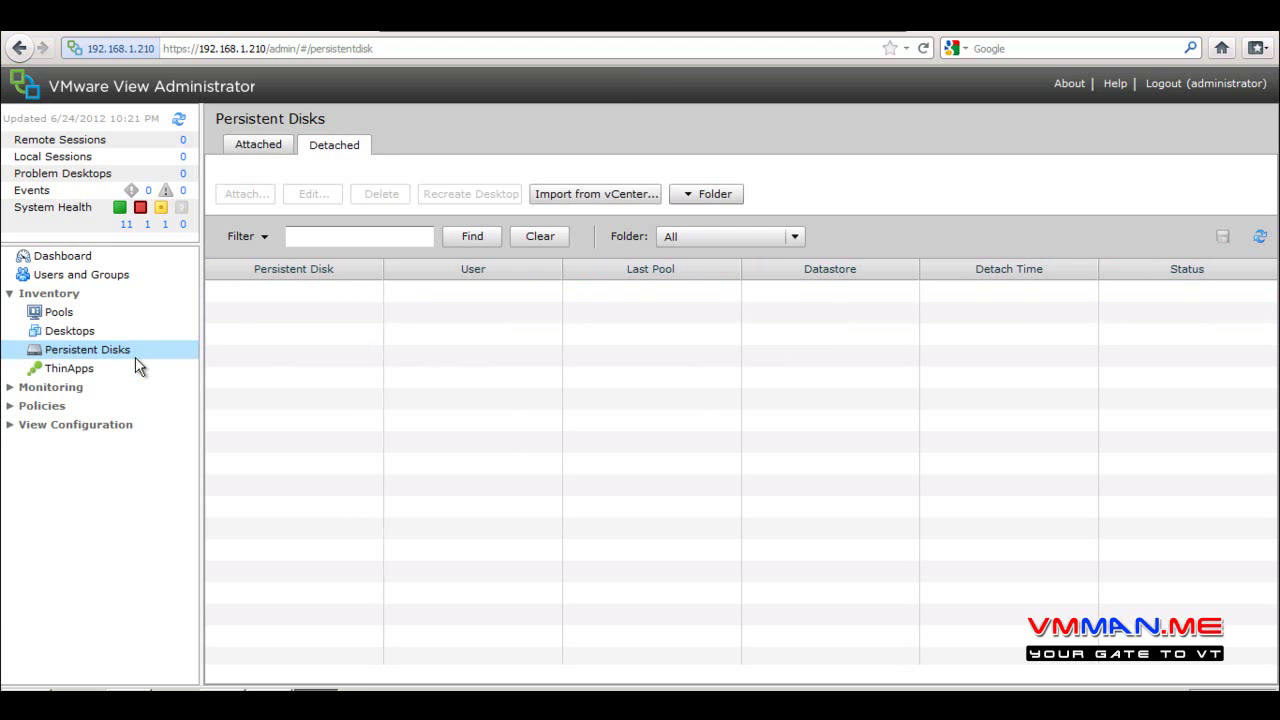
click(58, 312)
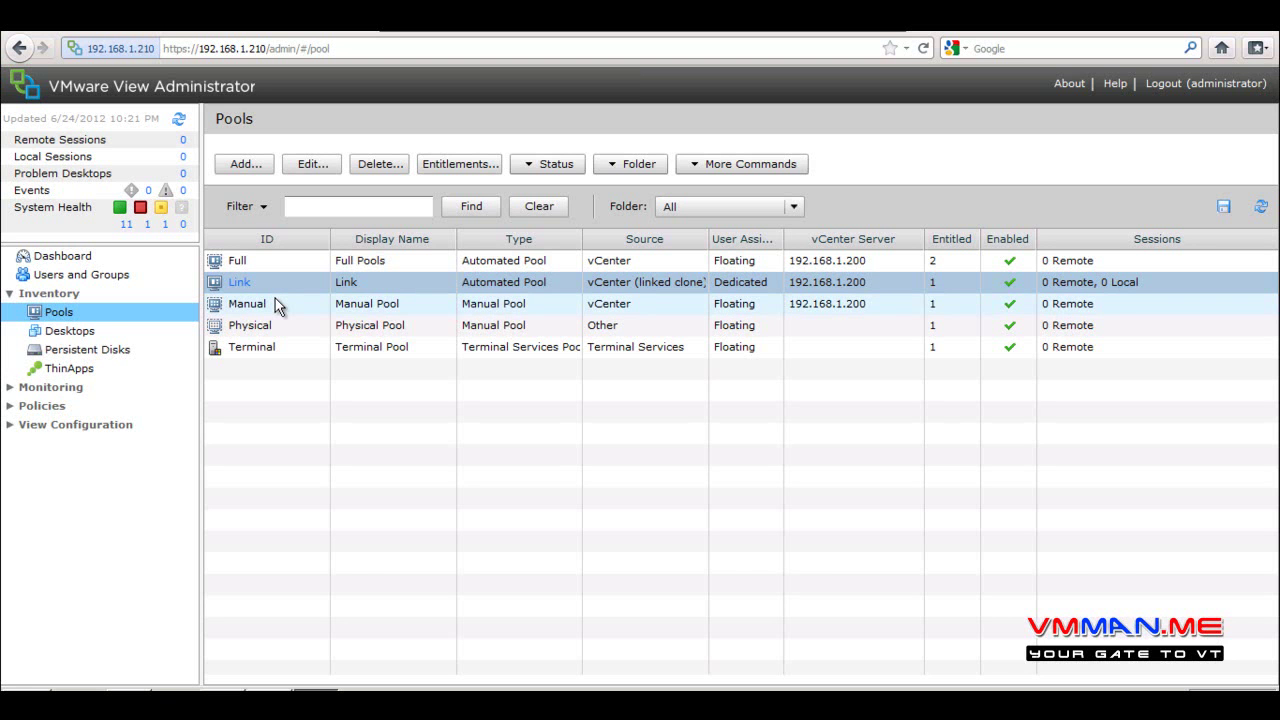
Look over the Link pool's context-menu actions, dismiss them, and Alt+Tab to OneNote's Maintenance Pools page
right_click(277, 282)
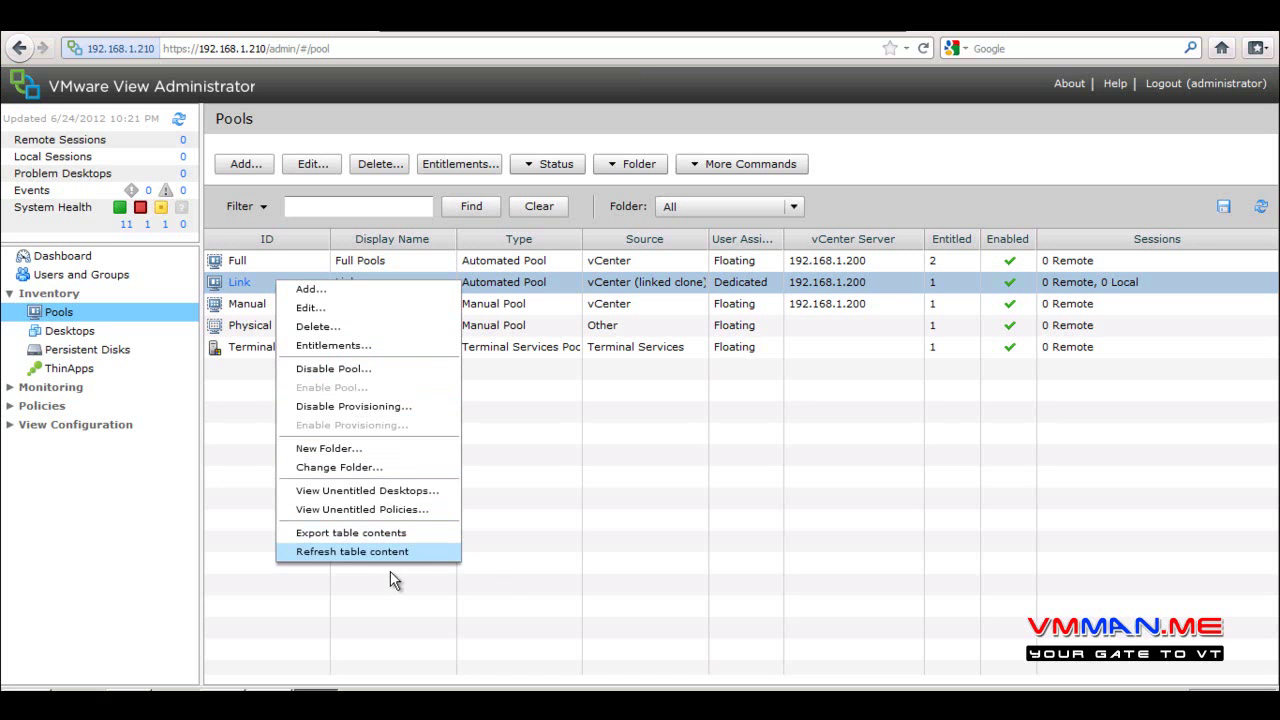
click(592, 544)
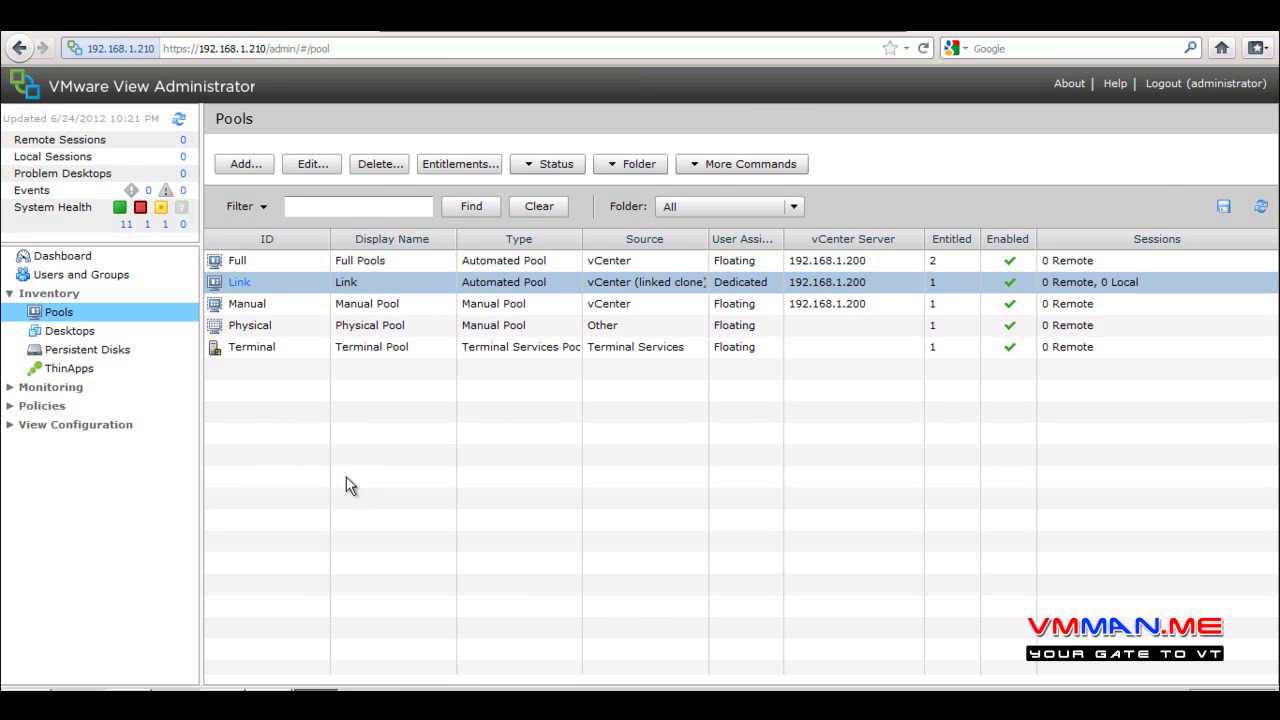
key(alt+Tab)
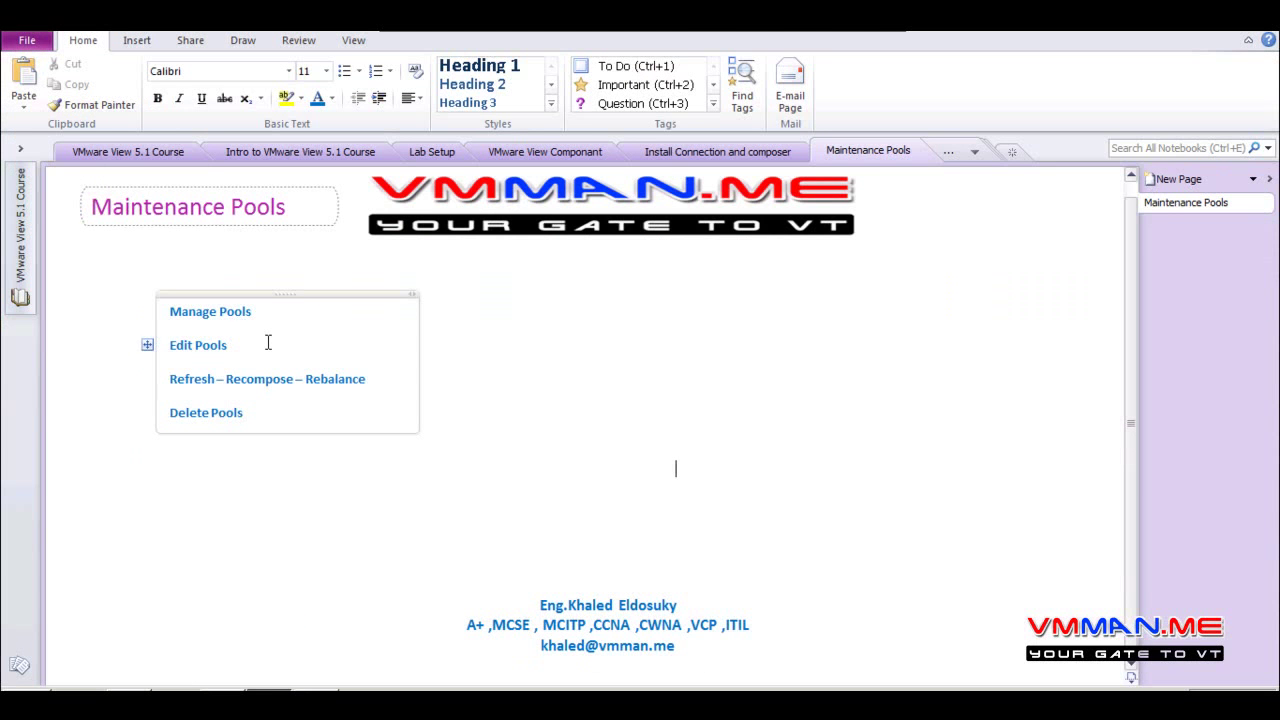
Highlight each topic in turn: Manage Pools, Edit Pools, Refresh – Recompose – Rebalance
drag(266, 310, 170, 311)
drag(229, 345, 169, 345)
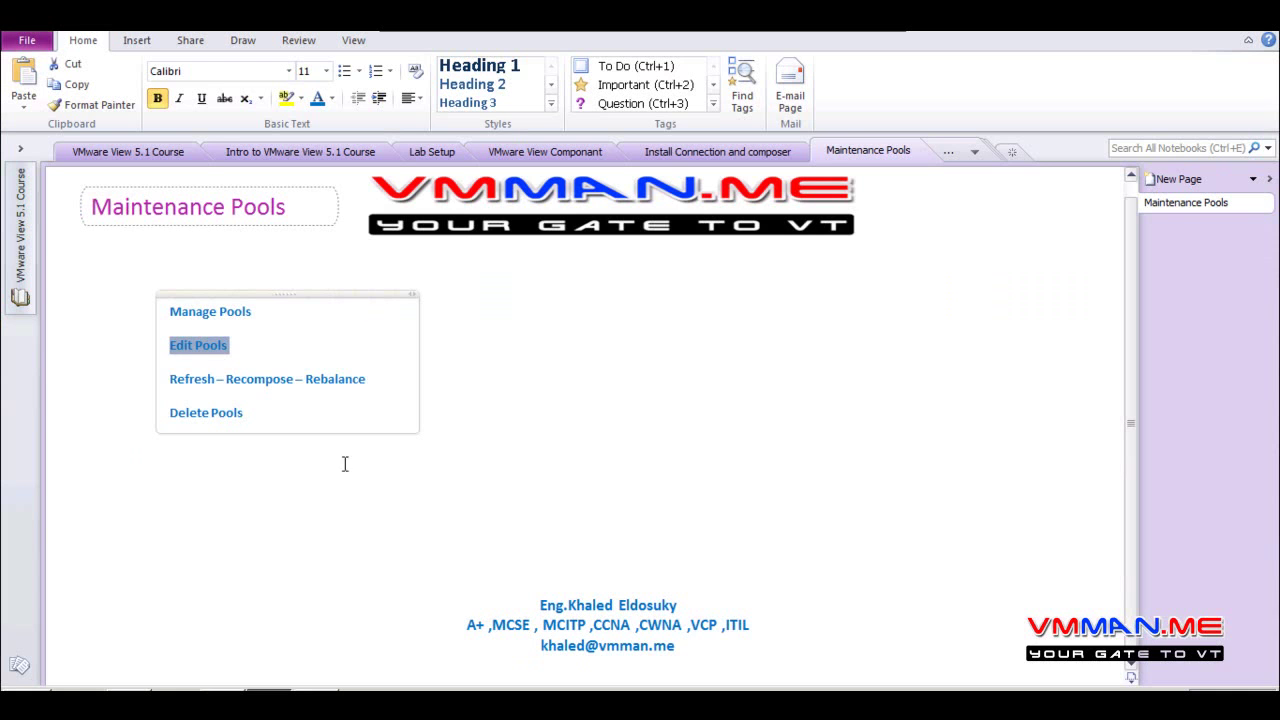
drag(200, 377, 366, 380)
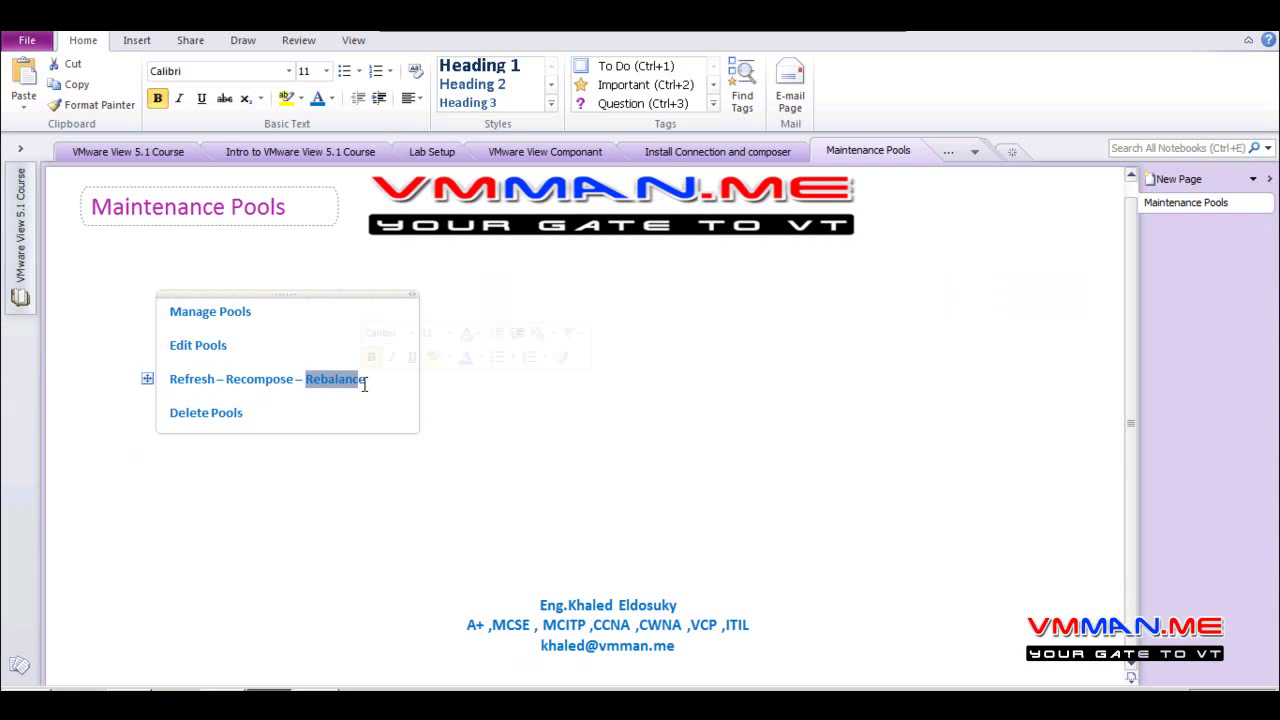
click(670, 431)
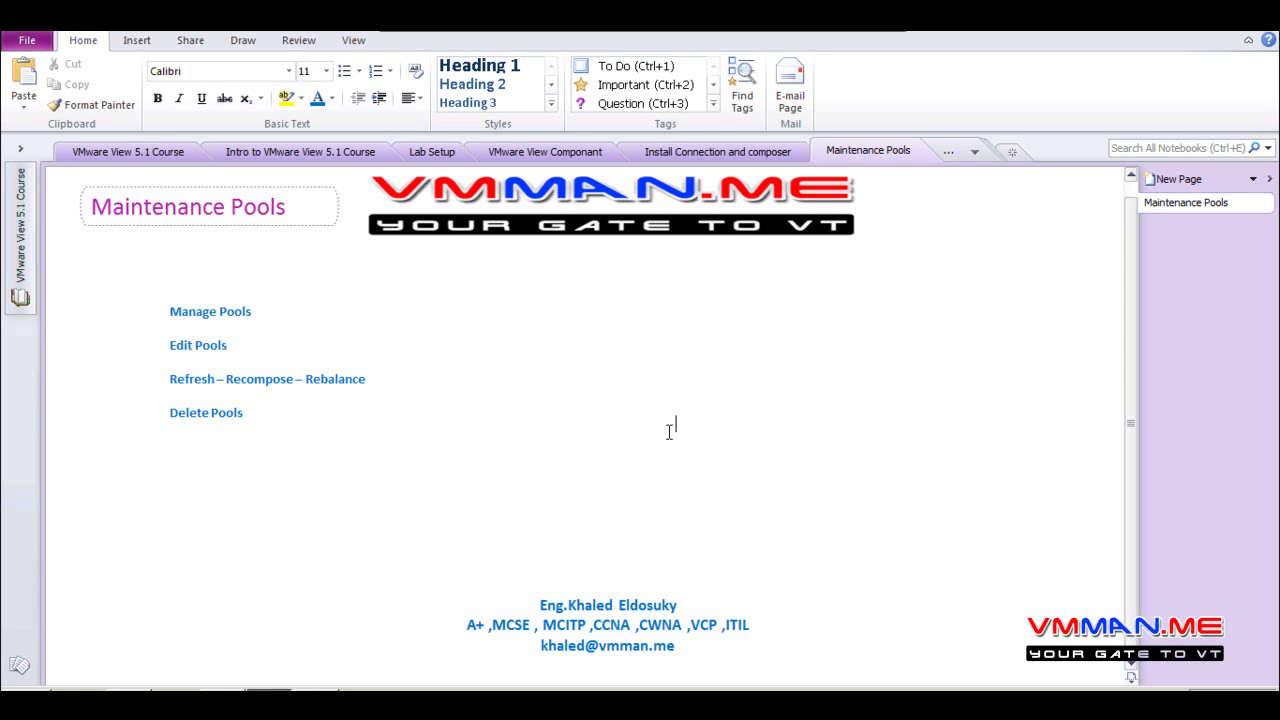
Browse the Insert and Share ribbon tabs, ending on Draw
click(137, 42)
click(182, 42)
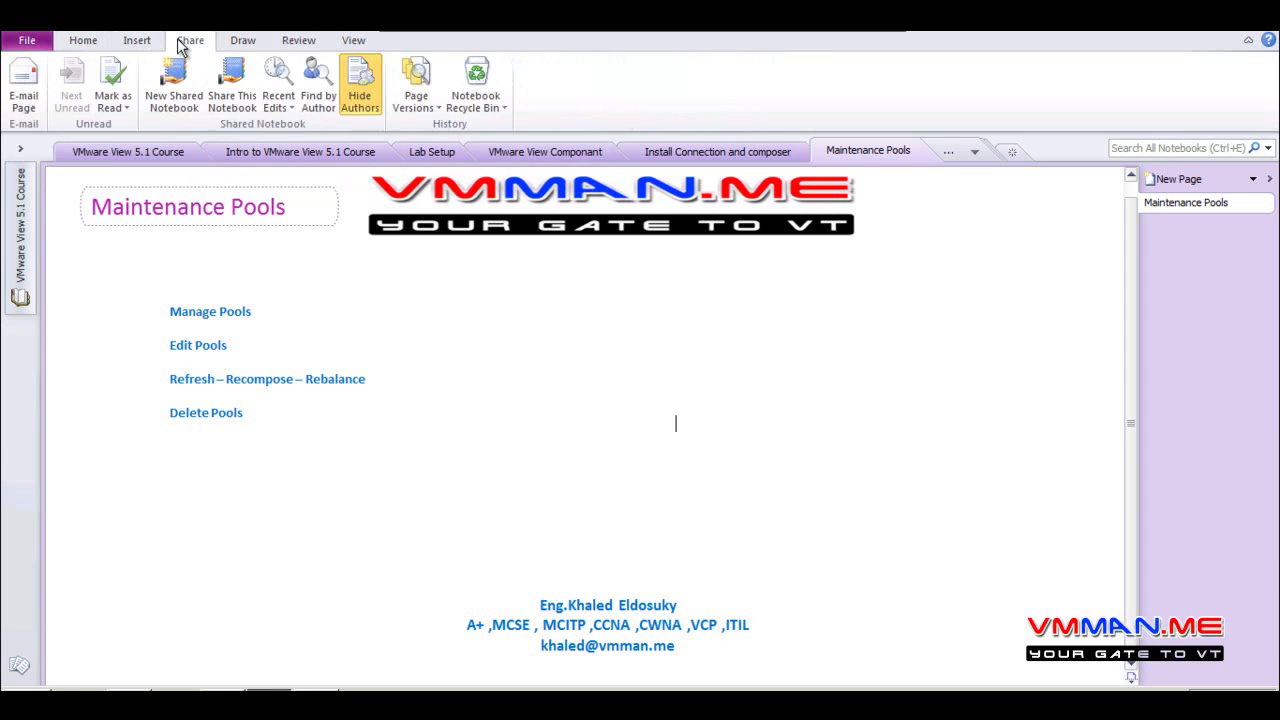
click(241, 41)
With the thin red pen, draw a tall rectangle labelled VM
click(245, 106)
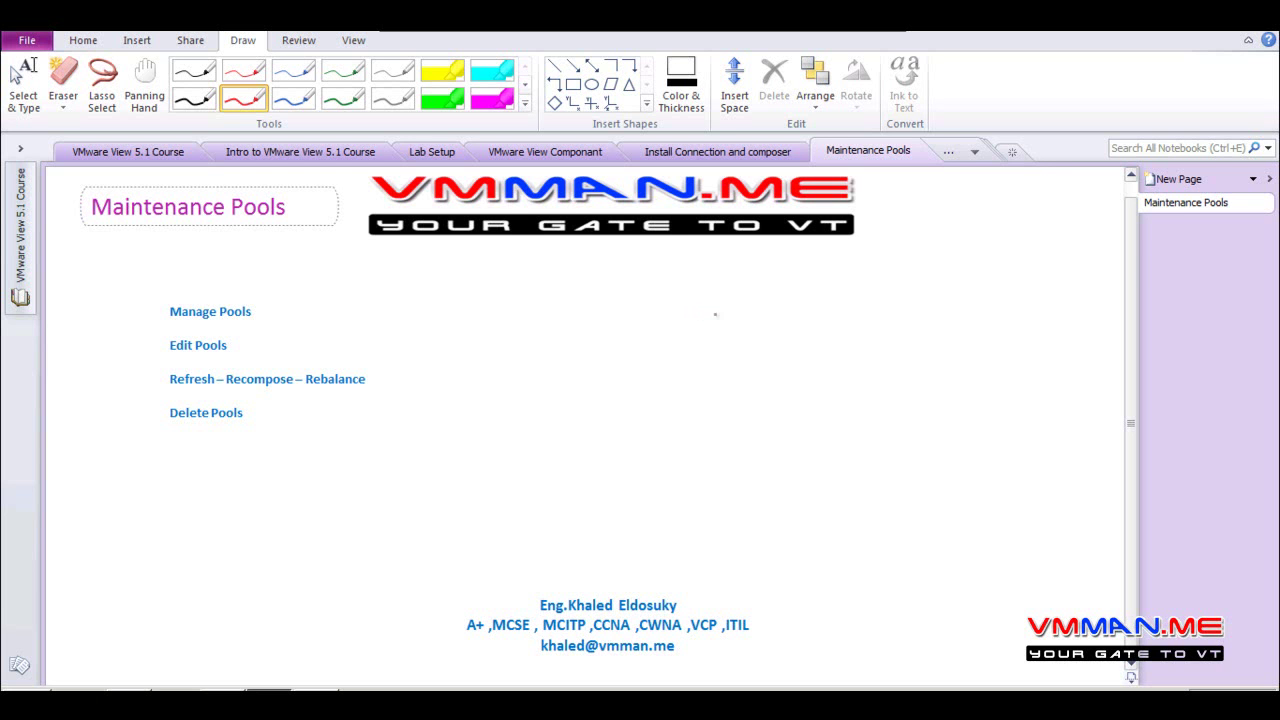
mouse_move(836, 291)
mouse_down()
mouse_move(800, 292)
mouse_move(791, 354)
mouse_move(806, 420)
mouse_move(849, 393)
mouse_move(843, 292)
mouse_up()
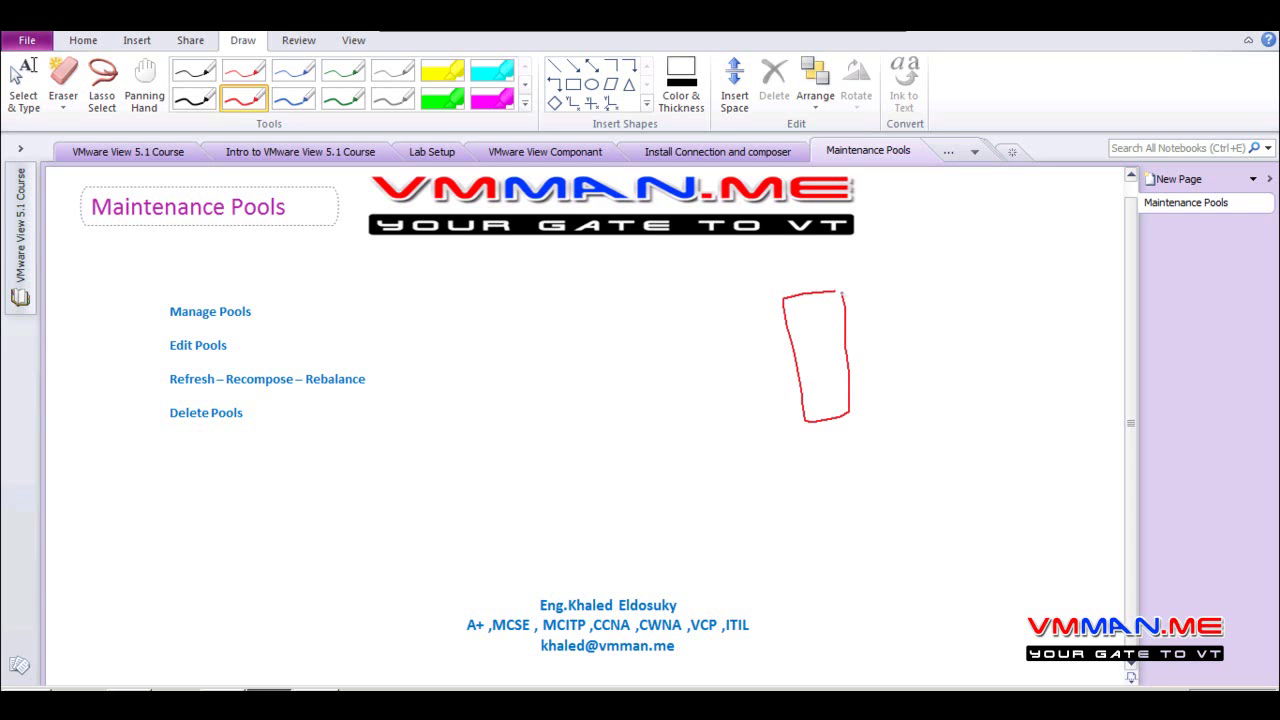
mouse_move(819, 461)
mouse_down()
mouse_move(841, 479)
mouse_move(860, 453)
mouse_move(866, 468)
mouse_up()
click(845, 456)
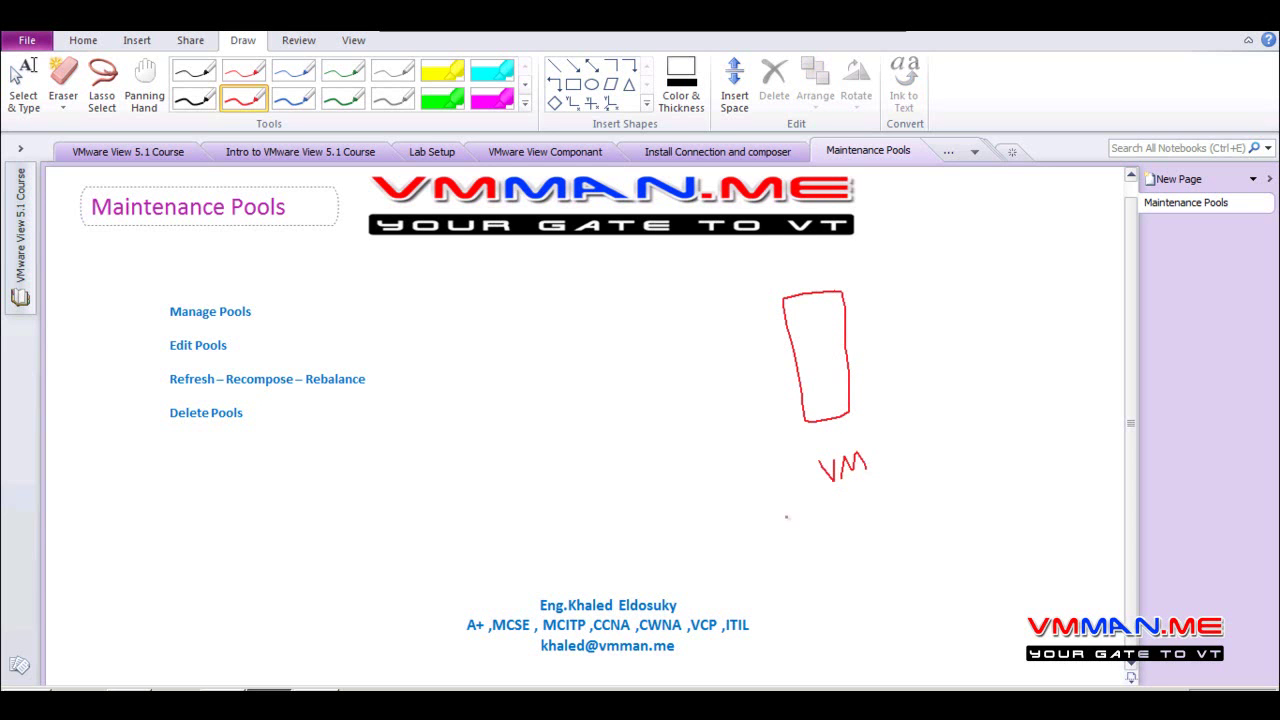
Draw three small disk boxes left of the VM, labelled os, pov and temp
mouse_move(720, 316)
mouse_down()
mouse_move(652, 350)
mouse_move(726, 340)
mouse_move(720, 318)
mouse_move(672, 334)
mouse_move(688, 336)
mouse_move(650, 416)
mouse_move(746, 412)
mouse_move(724, 383)
mouse_up()
mouse_move(659, 422)
mouse_down()
mouse_move(672, 400)
mouse_move(662, 410)
mouse_move(704, 397)
mouse_up()
mouse_move(742, 442)
mouse_down()
mouse_move(644, 452)
mouse_move(728, 490)
mouse_move(742, 448)
mouse_up()
click(646, 472)
mouse_move(660, 462)
mouse_down()
mouse_move(661, 482)
mouse_move(670, 458)
mouse_move(688, 462)
mouse_move(680, 480)
mouse_up()
mouse_move(686, 480)
mouse_down()
mouse_move(698, 466)
mouse_move(720, 480)
mouse_move(726, 452)
mouse_up()
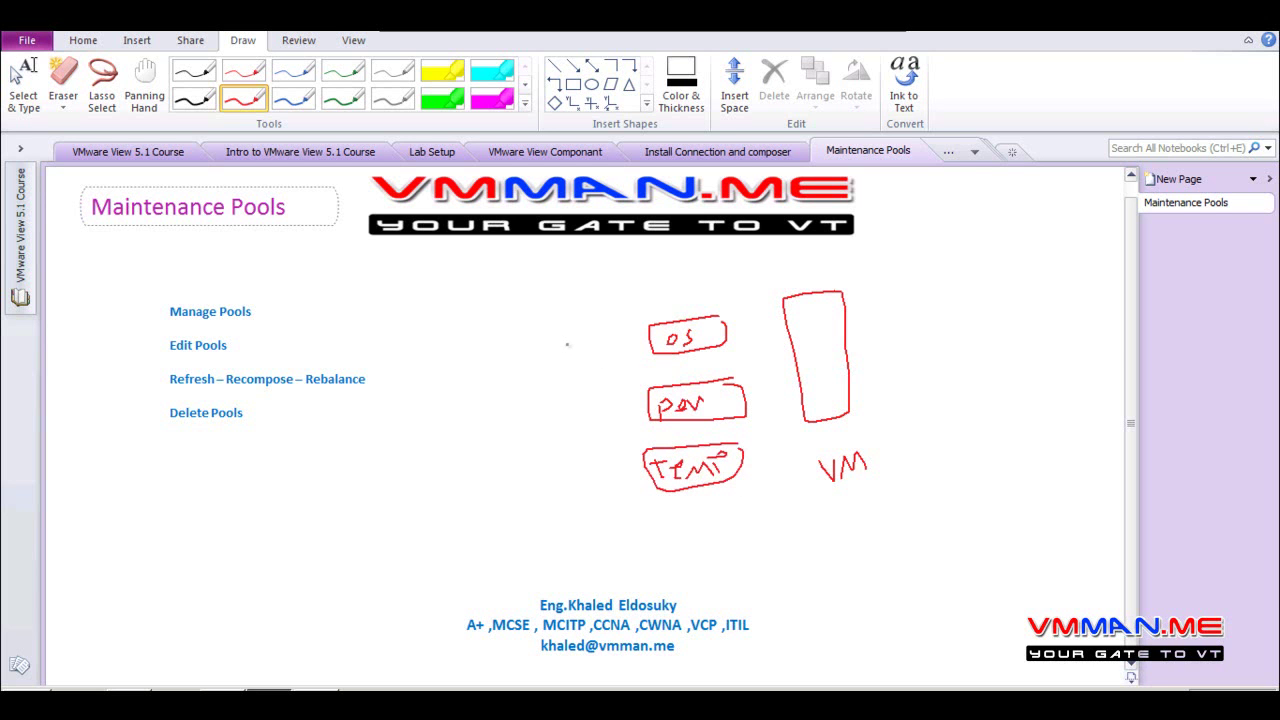
Draw red arrows pointing at the os box, the temp box and into the VM rectangle
mouse_move(554, 342)
mouse_down()
mouse_move(644, 345)
mouse_move(632, 352)
mouse_up()
mouse_move(531, 497)
mouse_down()
mouse_move(662, 498)
mouse_move(648, 512)
mouse_up()
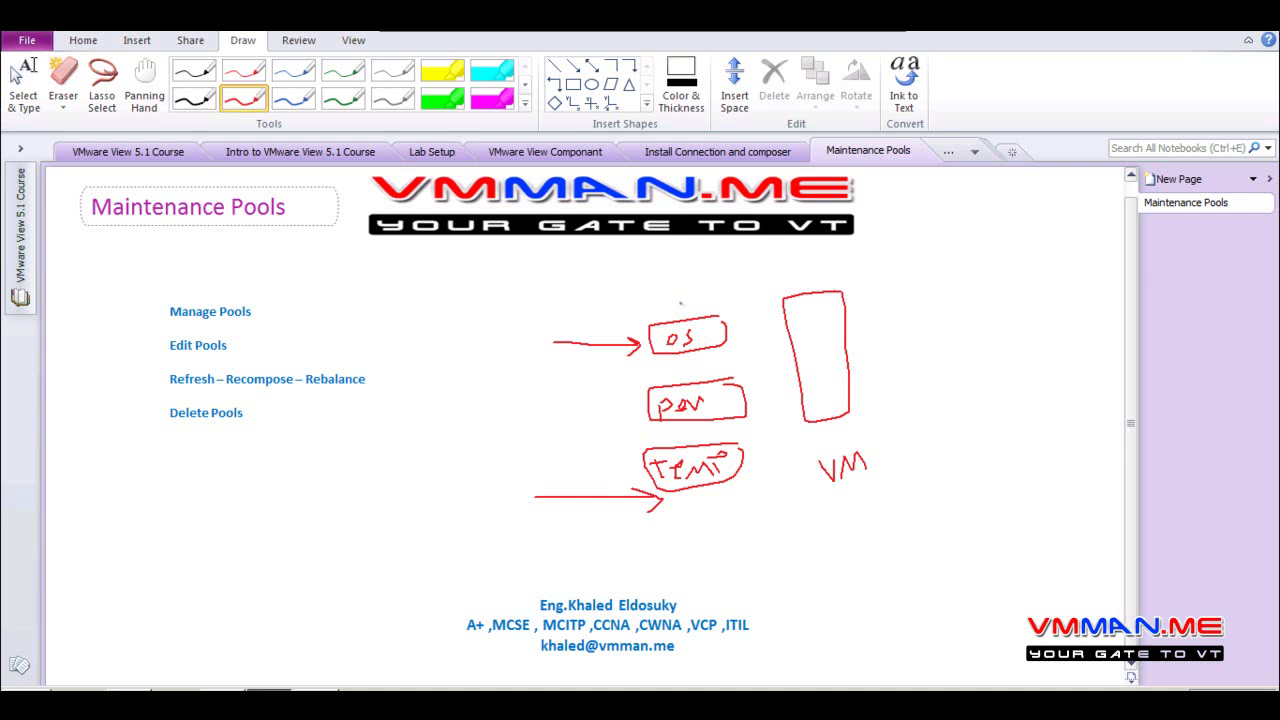
mouse_move(1005, 294)
mouse_down()
mouse_move(838, 322)
mouse_move(848, 328)
mouse_up()
With the thin blue pen, sketch a stick-figure user right of the VM and circle the three disk boxes
click(293, 98)
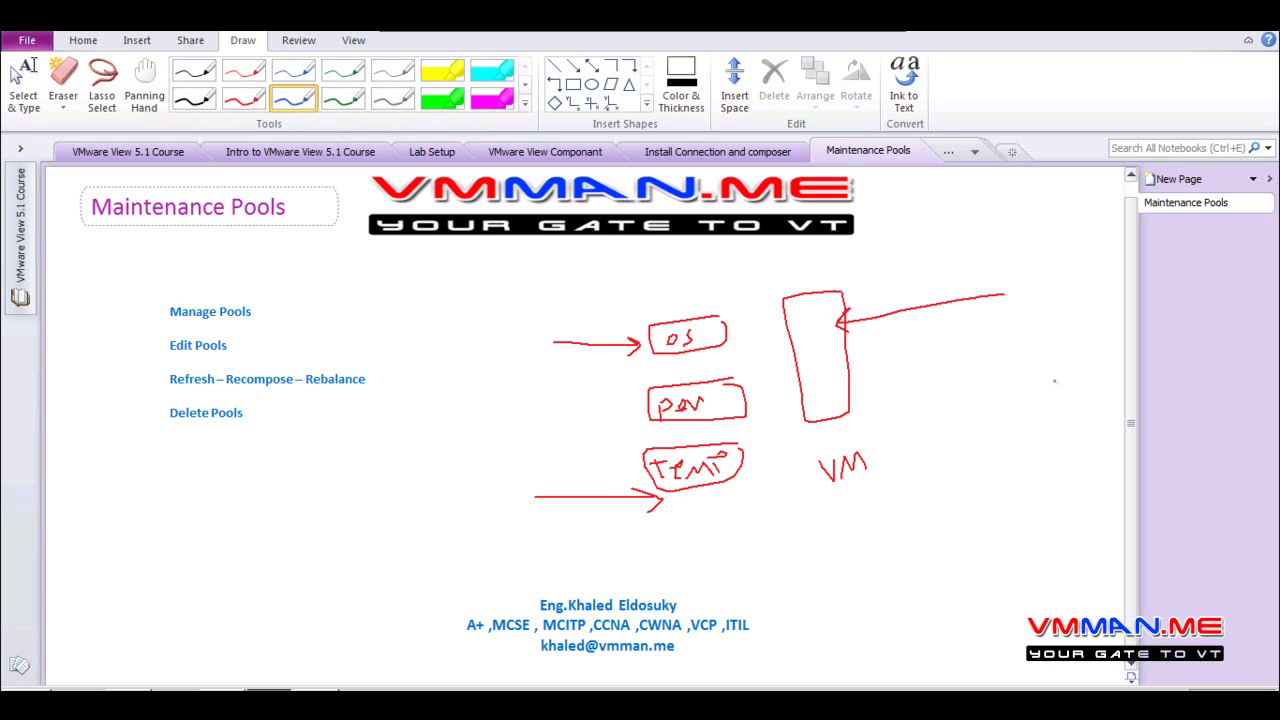
mouse_move(1031, 347)
mouse_down()
mouse_move(1052, 346)
mouse_move(1062, 410)
mouse_move(1068, 395)
mouse_move(1055, 440)
mouse_move(1095, 432)
mouse_up()
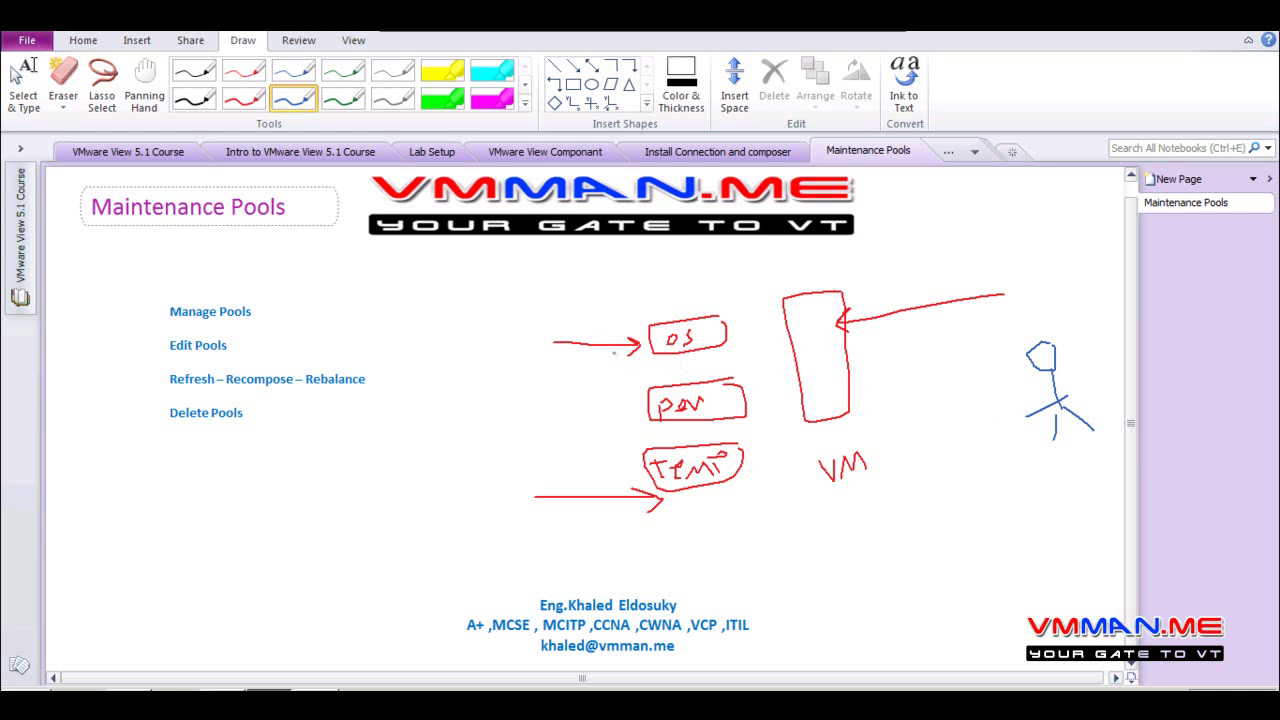
mouse_move(738, 384)
mouse_down()
mouse_move(664, 402)
mouse_move(718, 426)
mouse_move(734, 390)
mouse_up()
mouse_move(736, 448)
mouse_down()
mouse_move(690, 502)
mouse_move(732, 448)
mouse_up()
mouse_move(716, 326)
mouse_down()
mouse_move(668, 360)
mouse_move(704, 316)
mouse_up()
Draw two blue arrows pointing into the os box
drag(548, 284, 650, 328)
drag(636, 306, 656, 328)
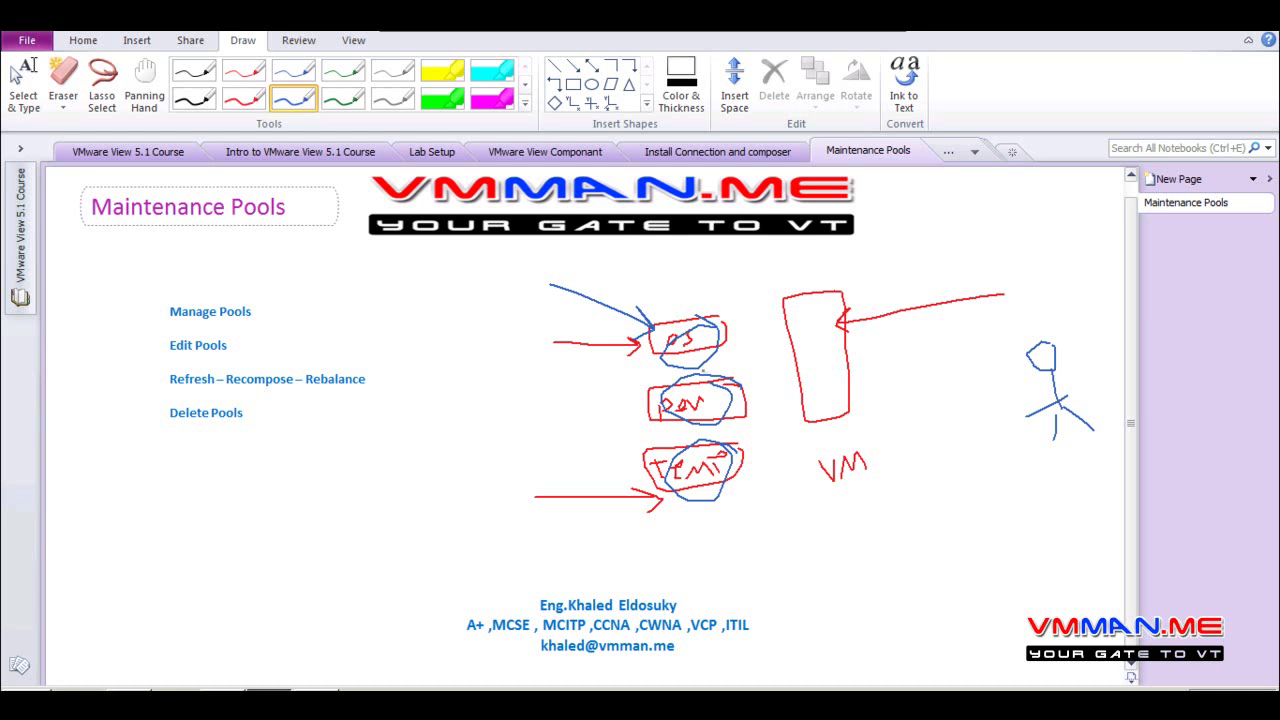
mouse_move(695, 271)
mouse_down()
mouse_move(673, 318)
mouse_move(700, 326)
mouse_up()
Add more blue arrows onto the os, middle and lower boxes and underline the Refresh topic
mouse_move(762, 282)
mouse_down()
mouse_move(706, 326)
mouse_move(714, 334)
mouse_up()
mouse_move(764, 326)
mouse_down()
mouse_move(650, 340)
mouse_move(715, 332)
mouse_up()
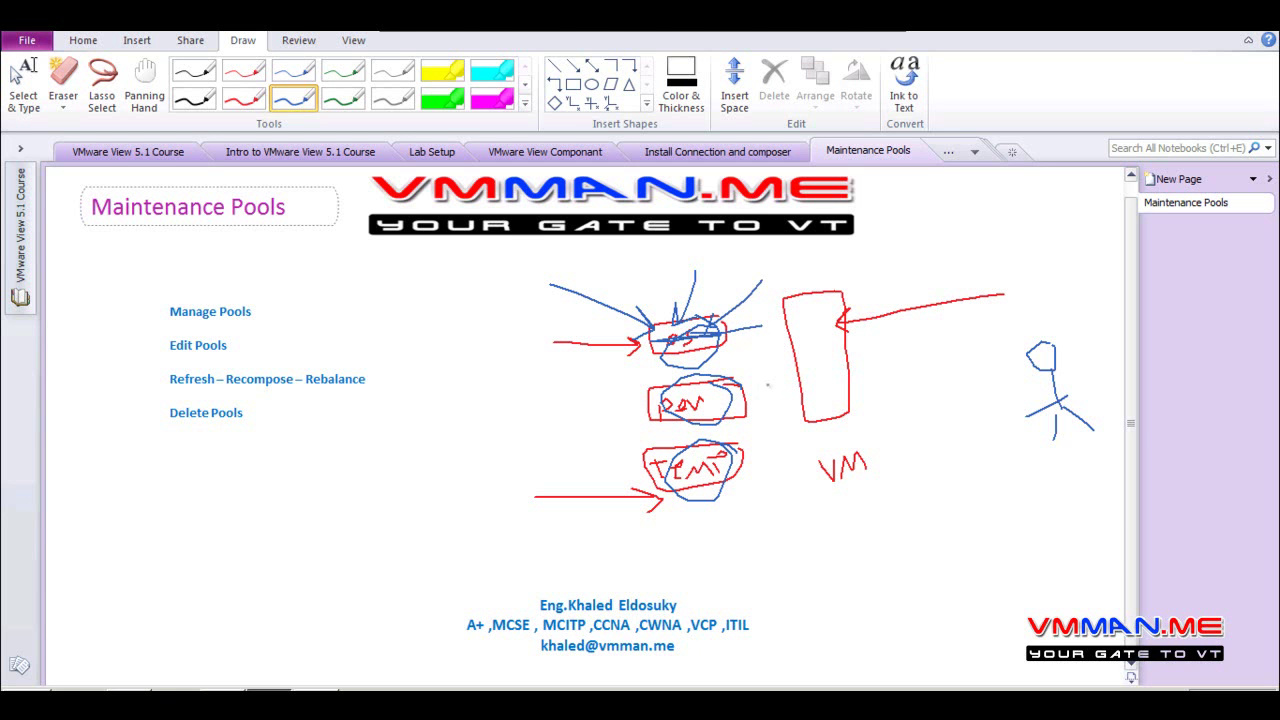
mouse_move(790, 360)
mouse_down()
mouse_move(752, 390)
mouse_move(768, 392)
mouse_move(756, 455)
mouse_move(768, 452)
mouse_up()
drag(745, 266, 719, 302)
drag(169, 400, 206, 396)
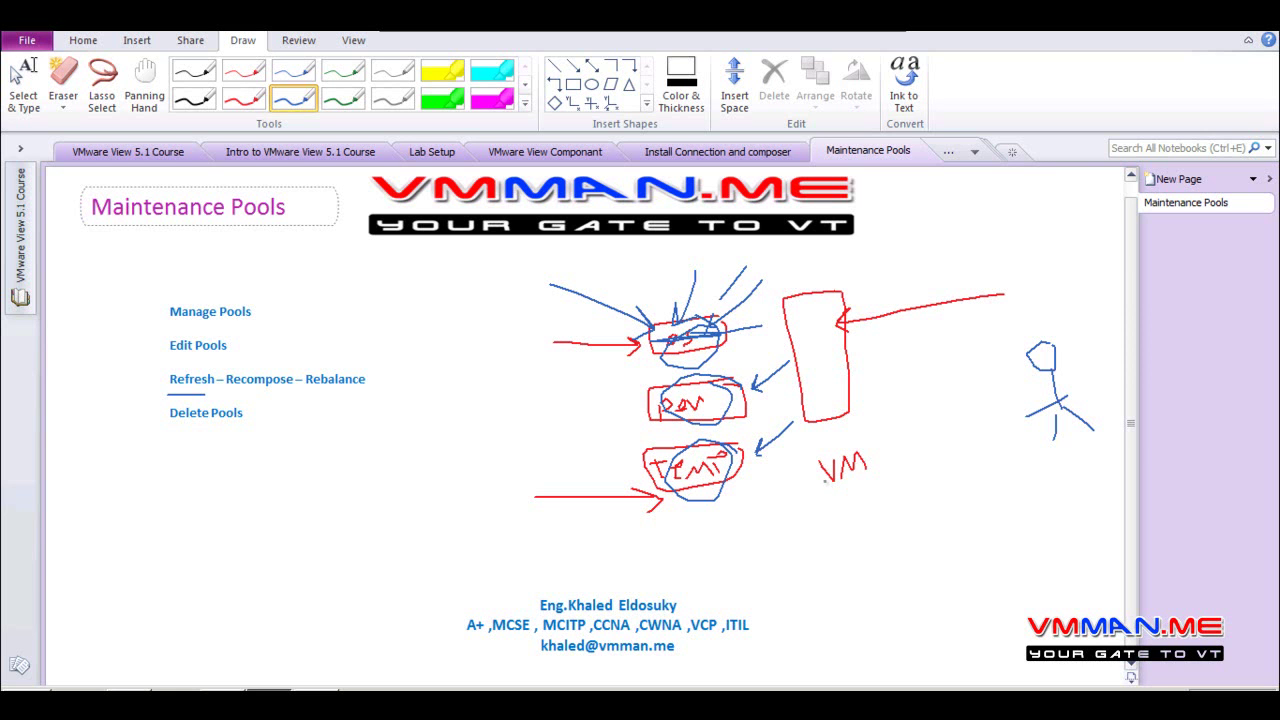
drag(496, 421, 680, 424)
mouse_move(598, 411)
mouse_down()
mouse_move(685, 422)
mouse_move(690, 434)
mouse_move(616, 440)
mouse_up()
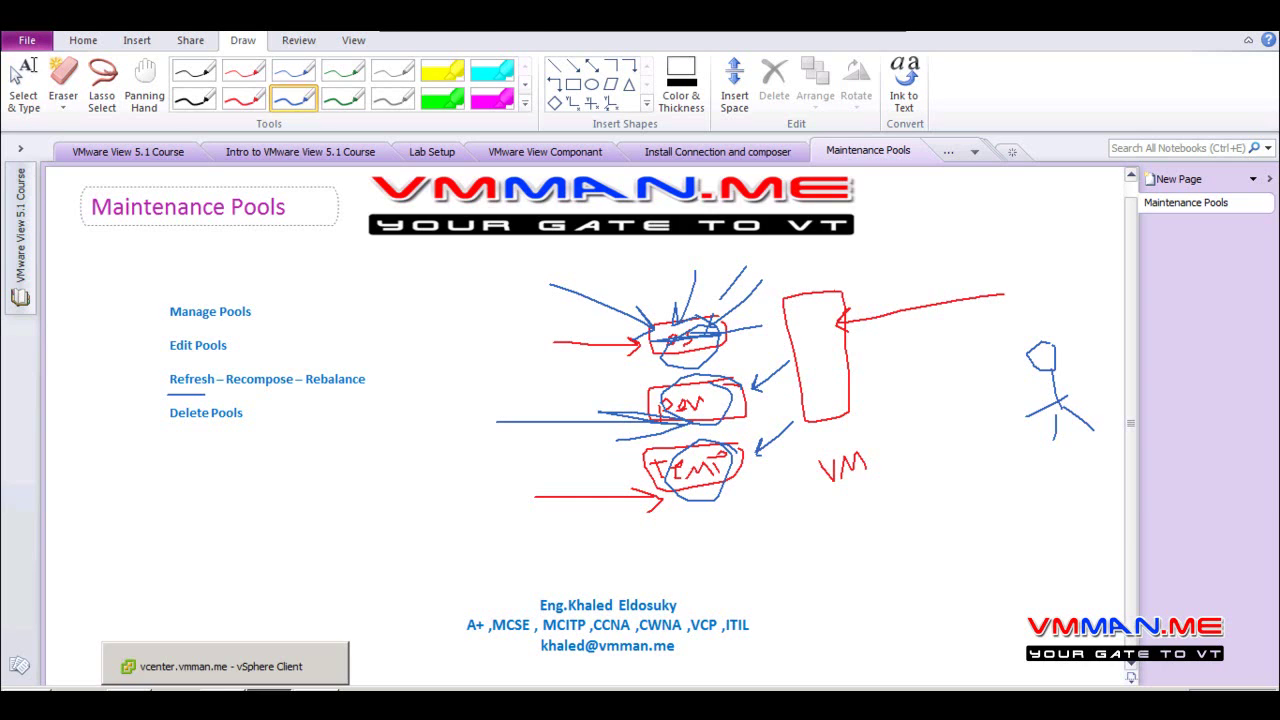
Look over Link-01 and Link-02 in the vSphere Client, then return to View Administrator's Pools list
click(270, 663)
click(114, 344)
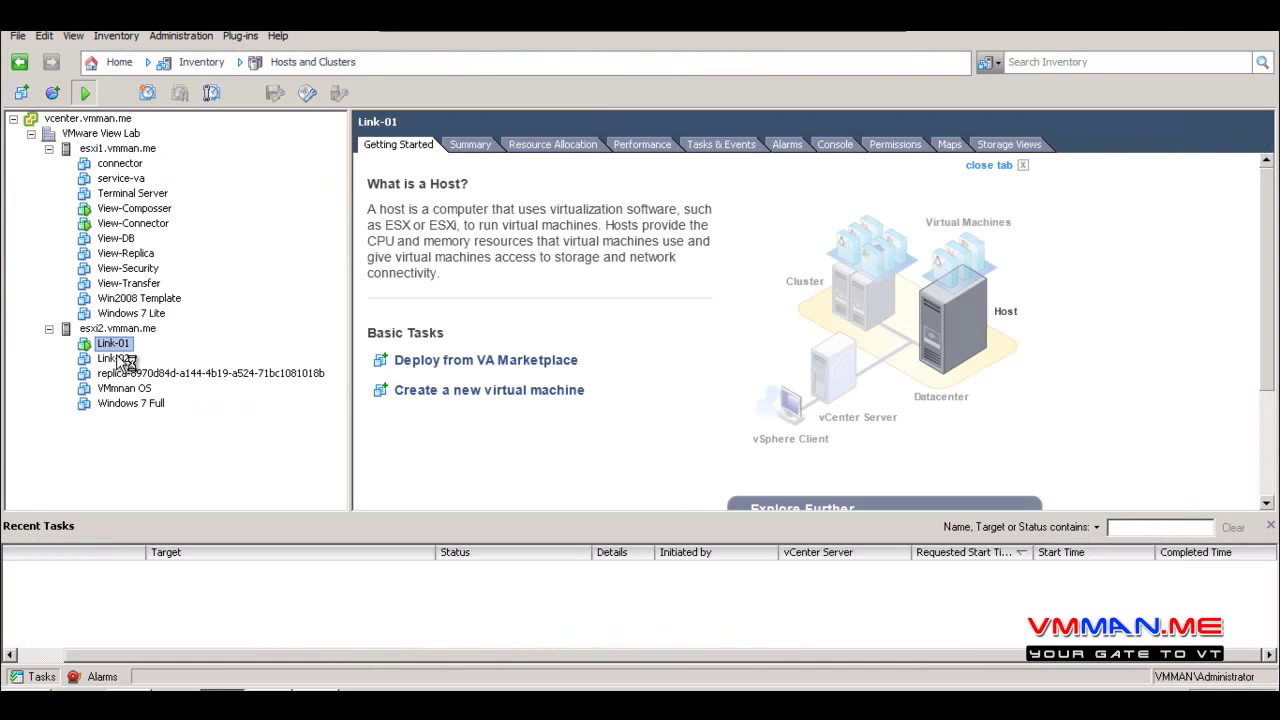
click(115, 358)
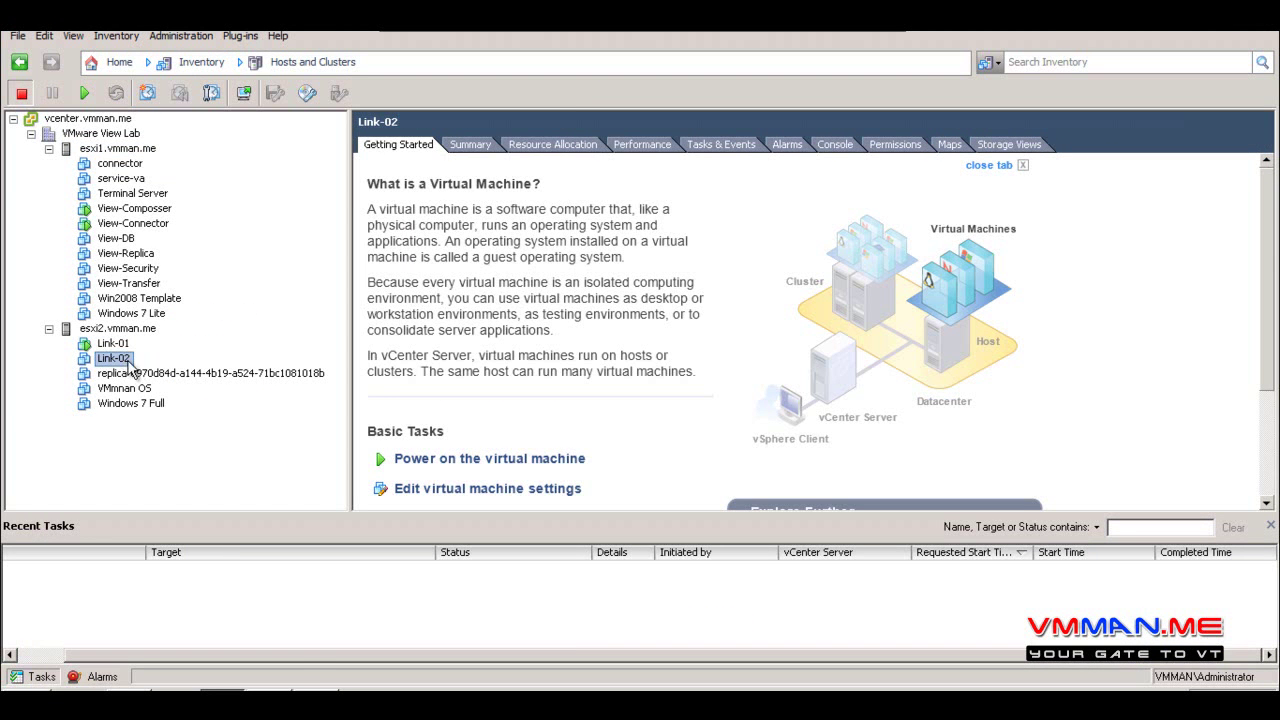
click(314, 684)
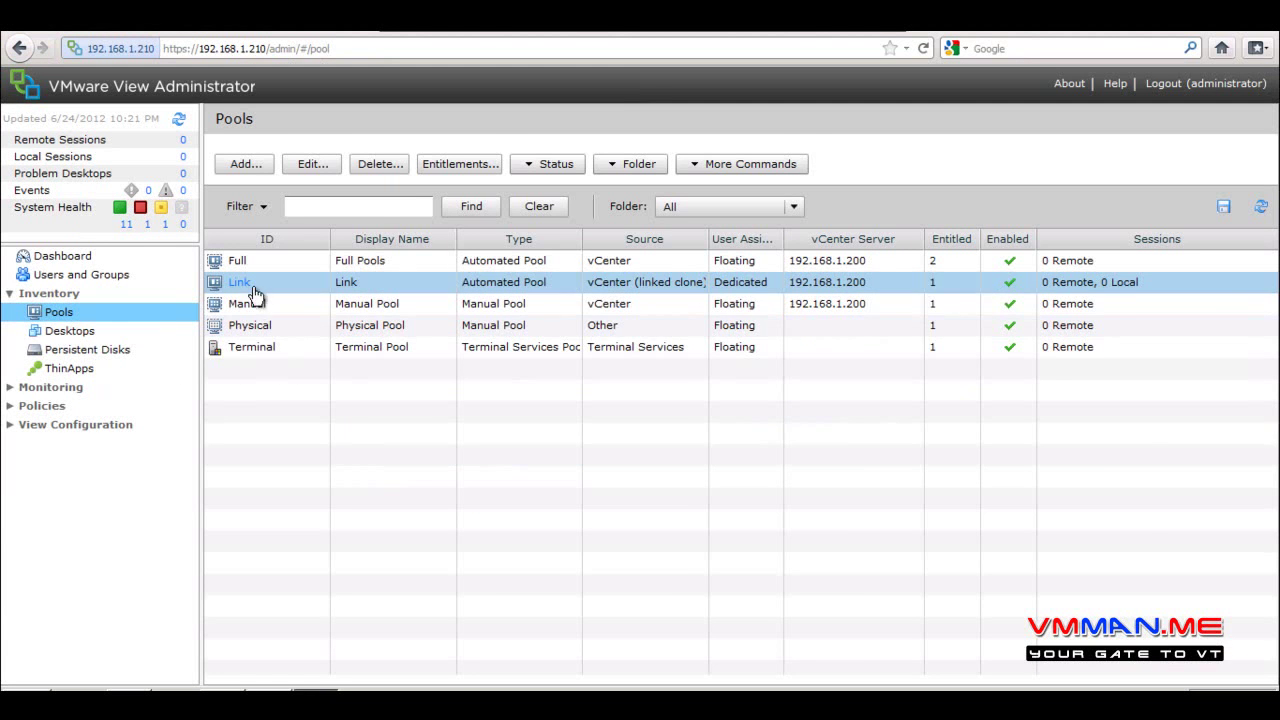
Find the user2 domain account and assign it to the Link-01 desktop
click(100, 332)
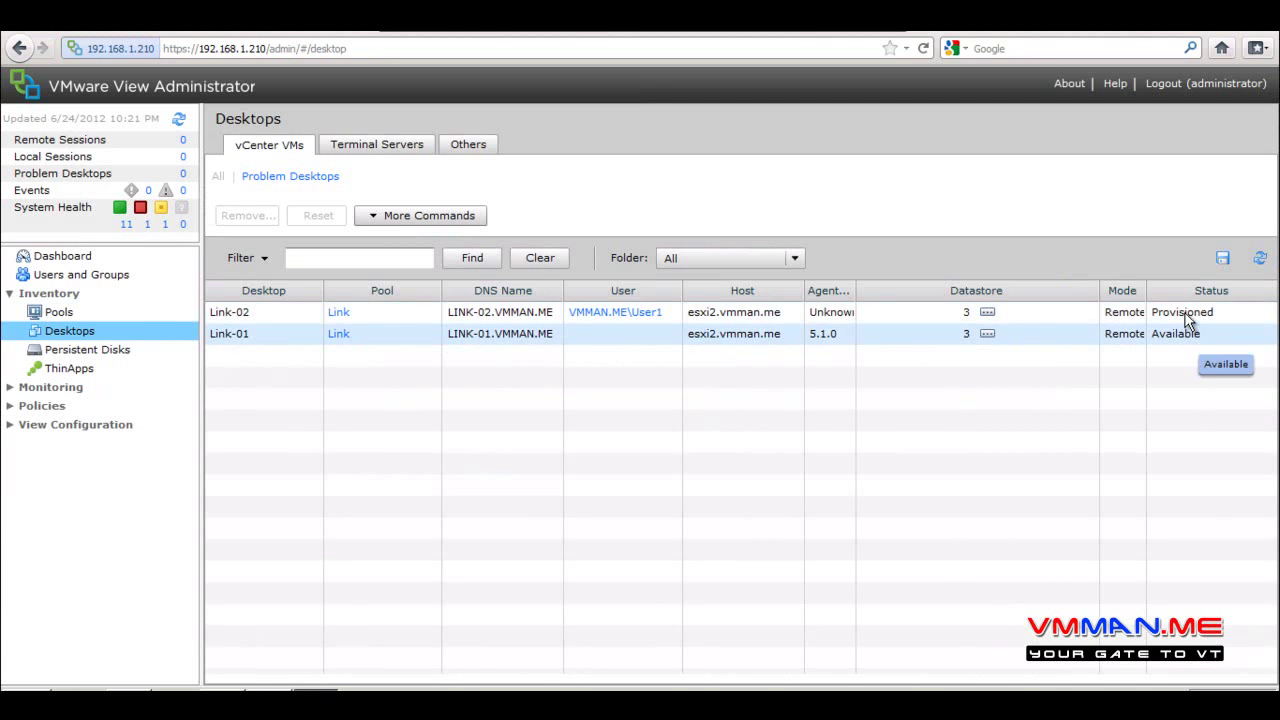
click(619, 341)
click(412, 216)
click(418, 237)
click(635, 246)
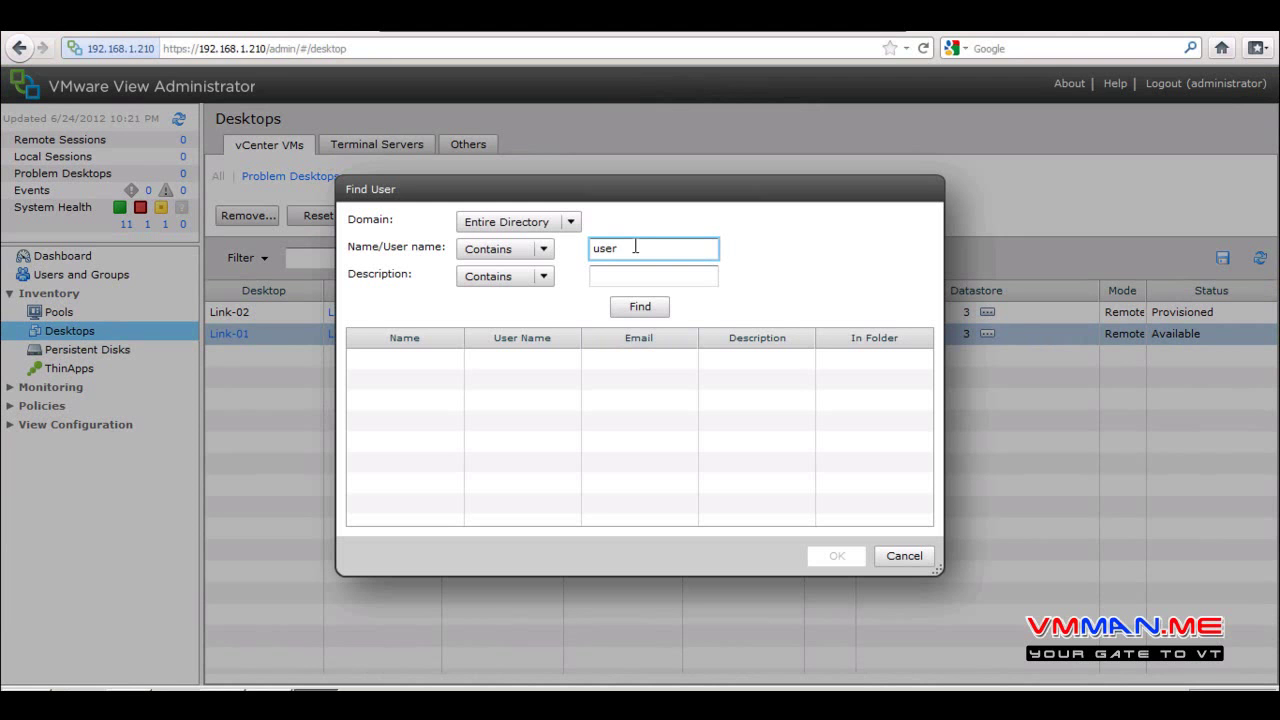
click(640, 307)
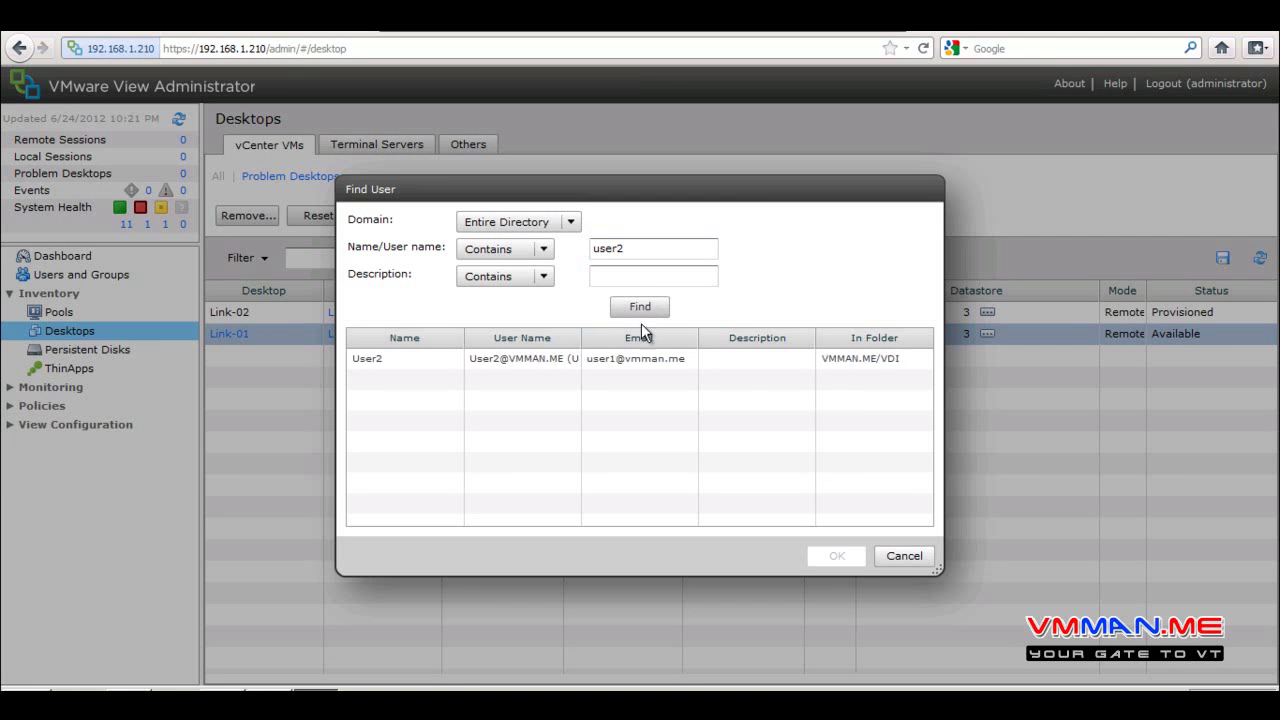
click(641, 357)
click(836, 556)
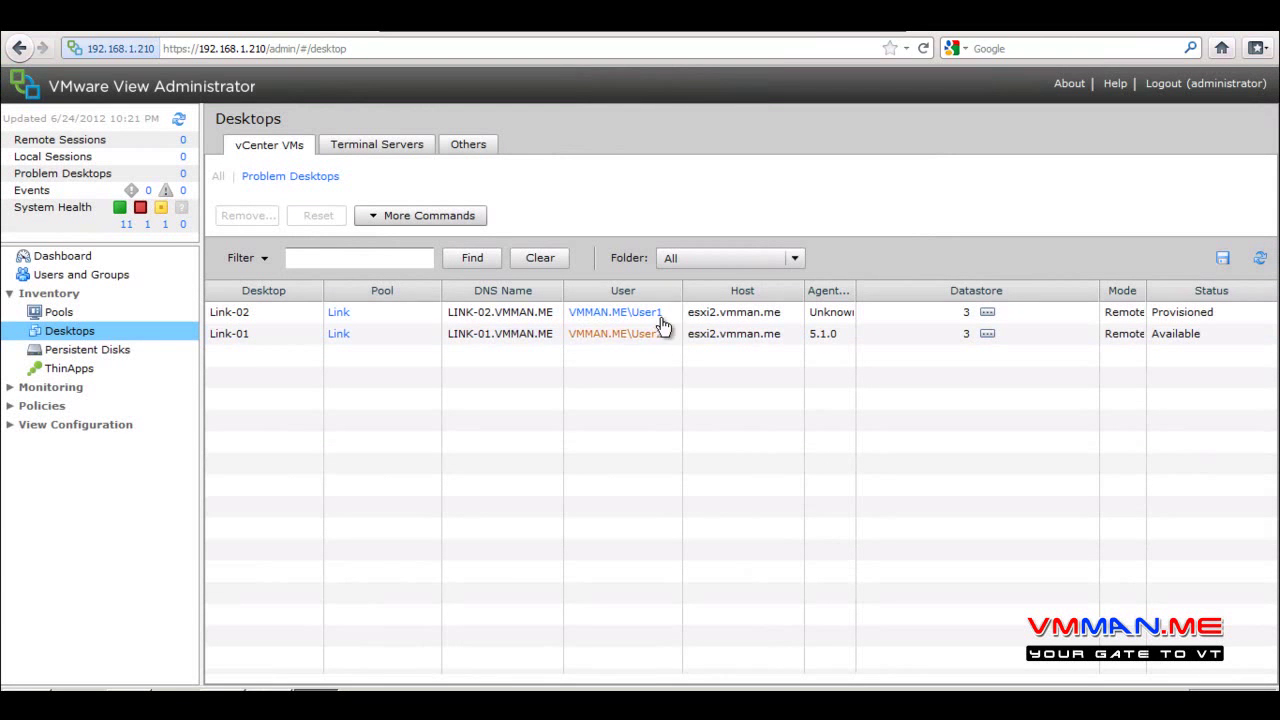
Log in to View Client and connect to the Link pool desktop
click(492, 335)
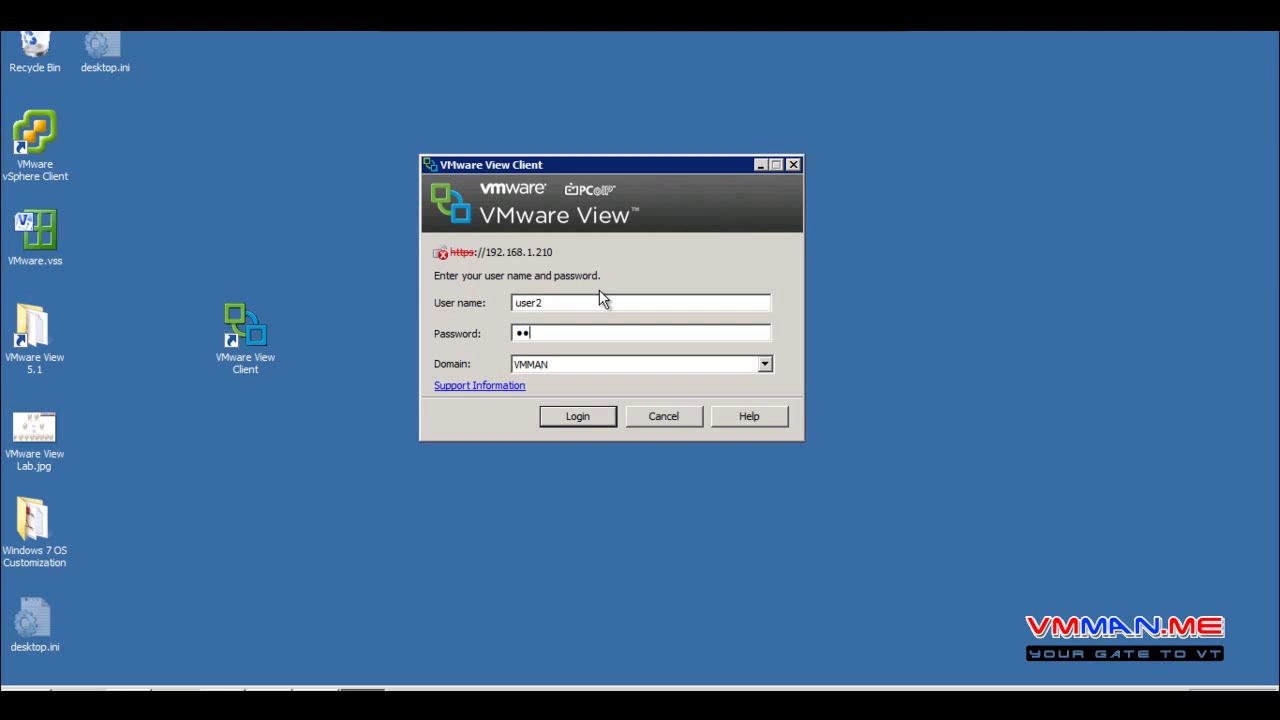
key(Return)
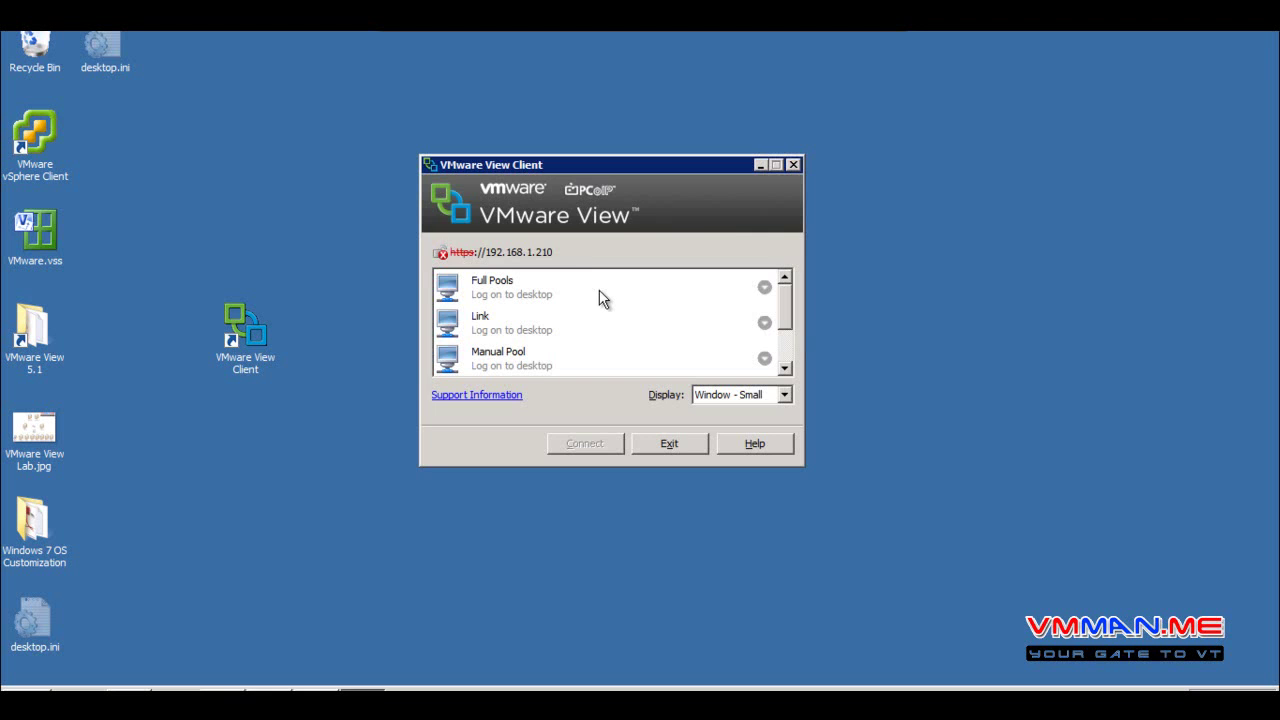
click(609, 318)
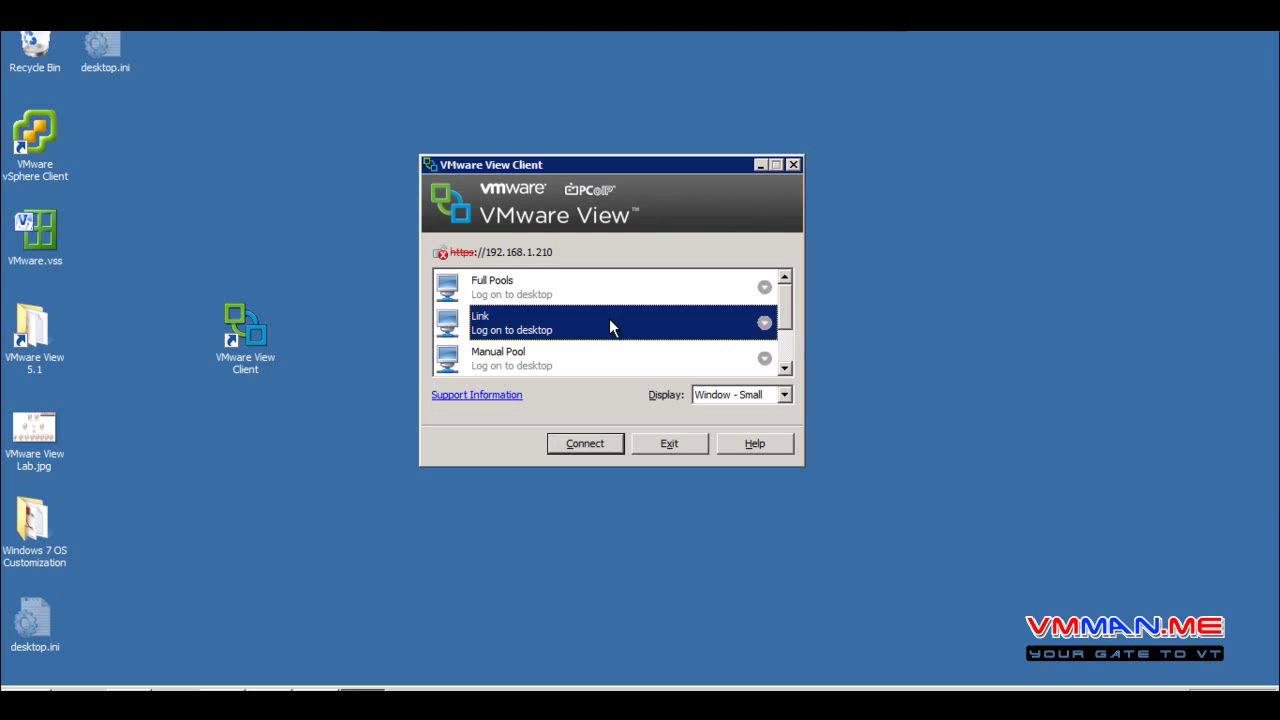
click(585, 443)
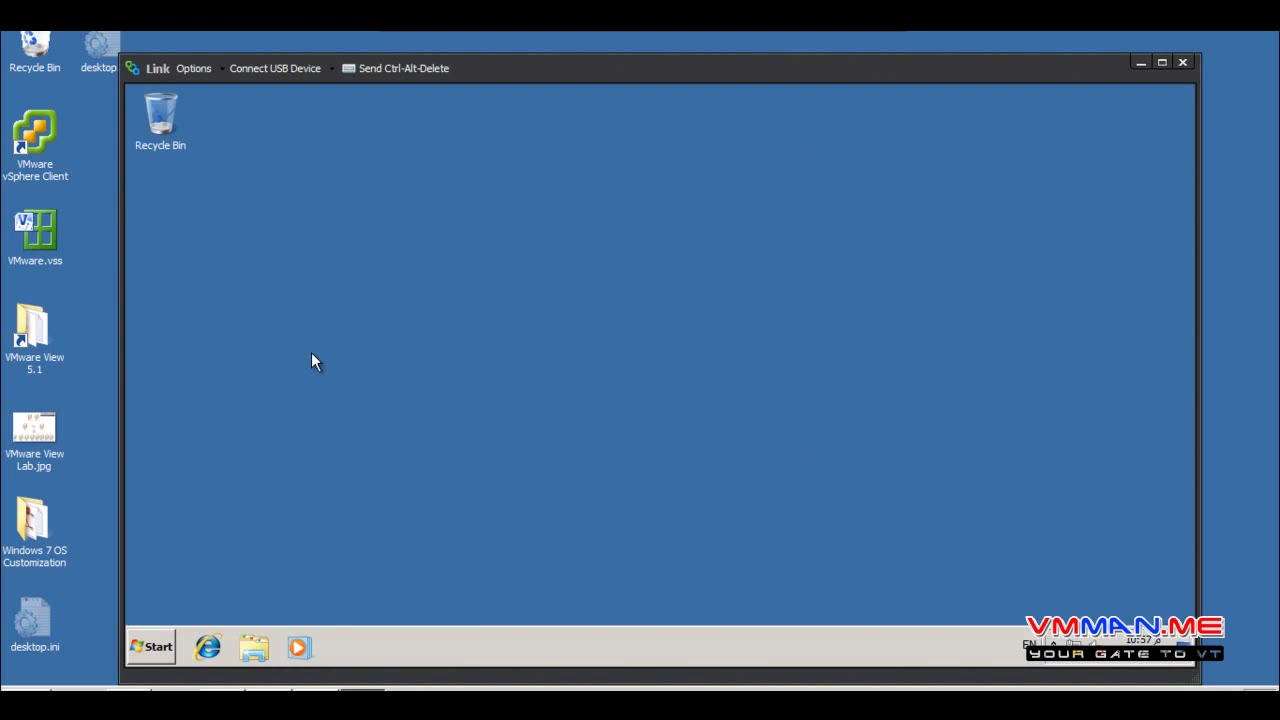
Check in Computer Properties that the desktop's computer name is LINK-01
click(155, 646)
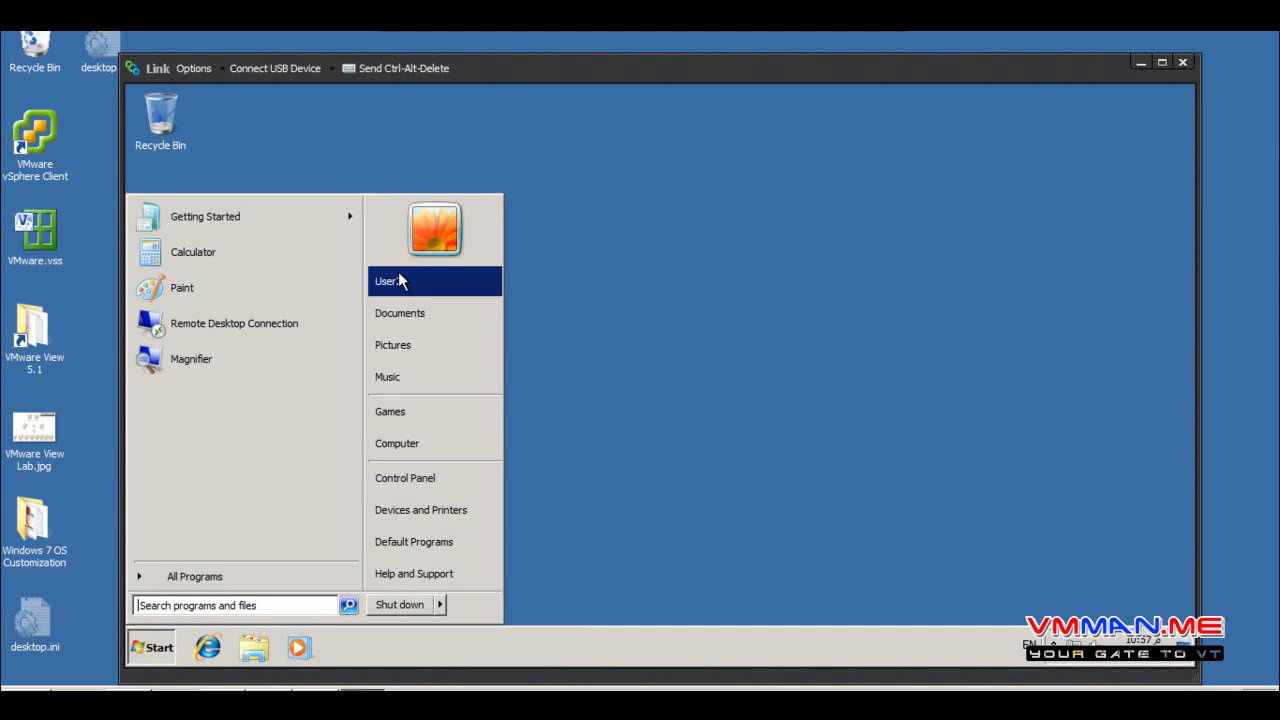
right_click(447, 453)
click(577, 588)
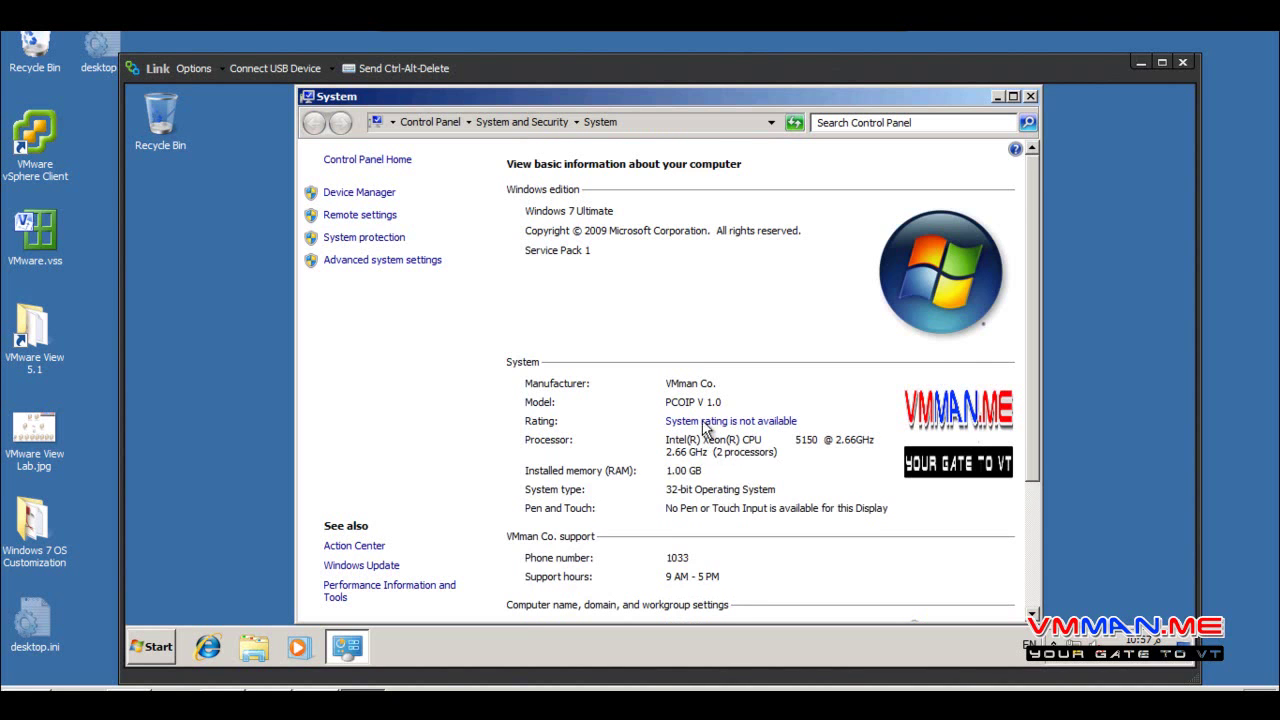
scroll(712, 578, down, 3)
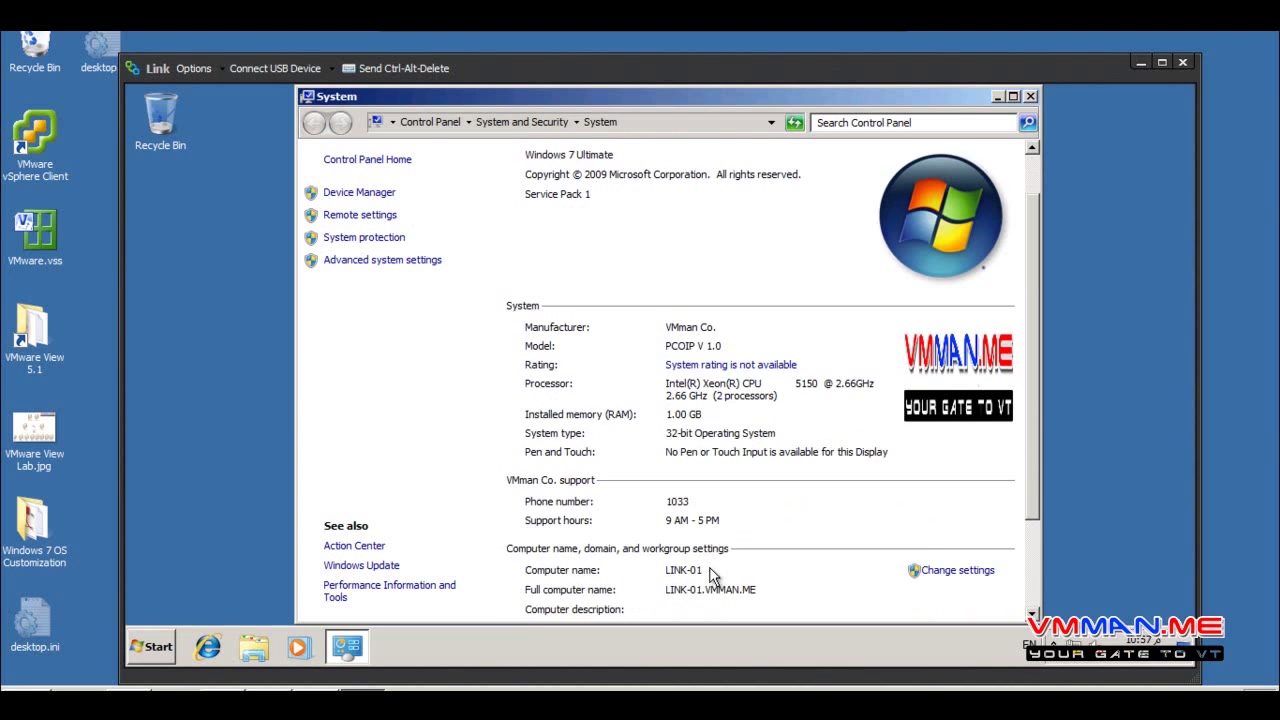
click(1032, 95)
click(157, 652)
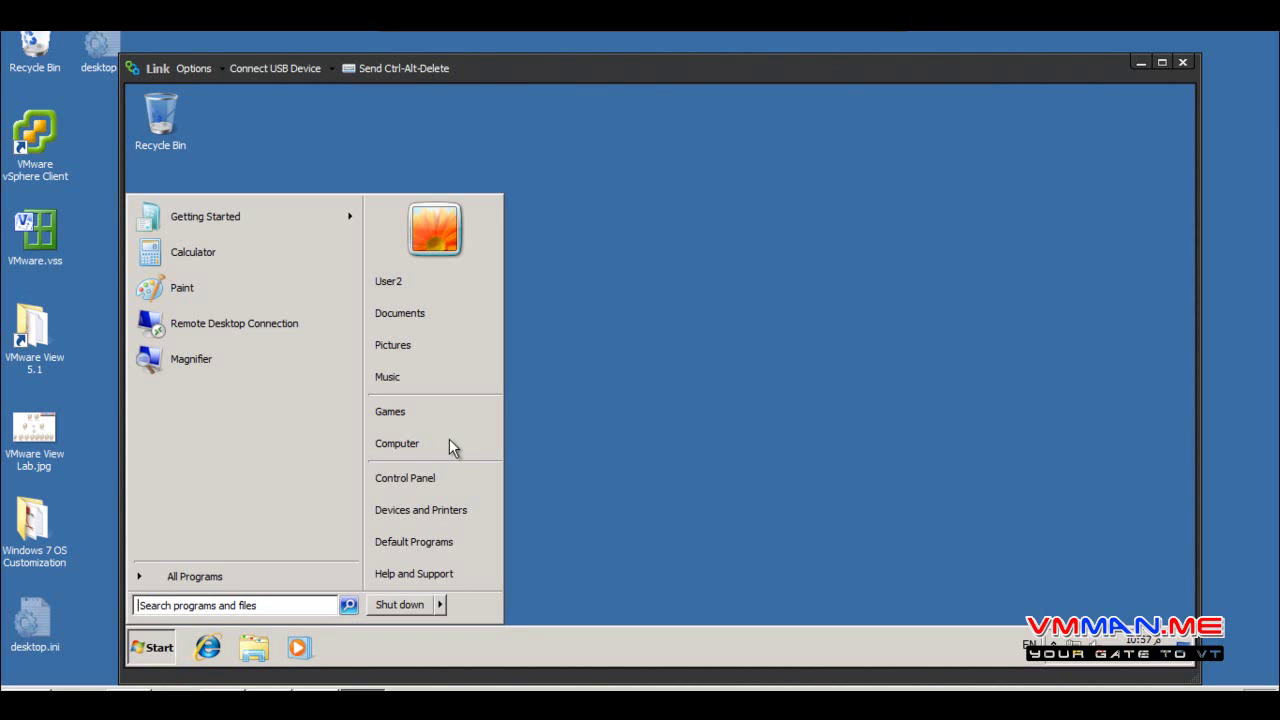
Create a text document named test on the remote desktop and type 'test' into it
right_click(649, 296)
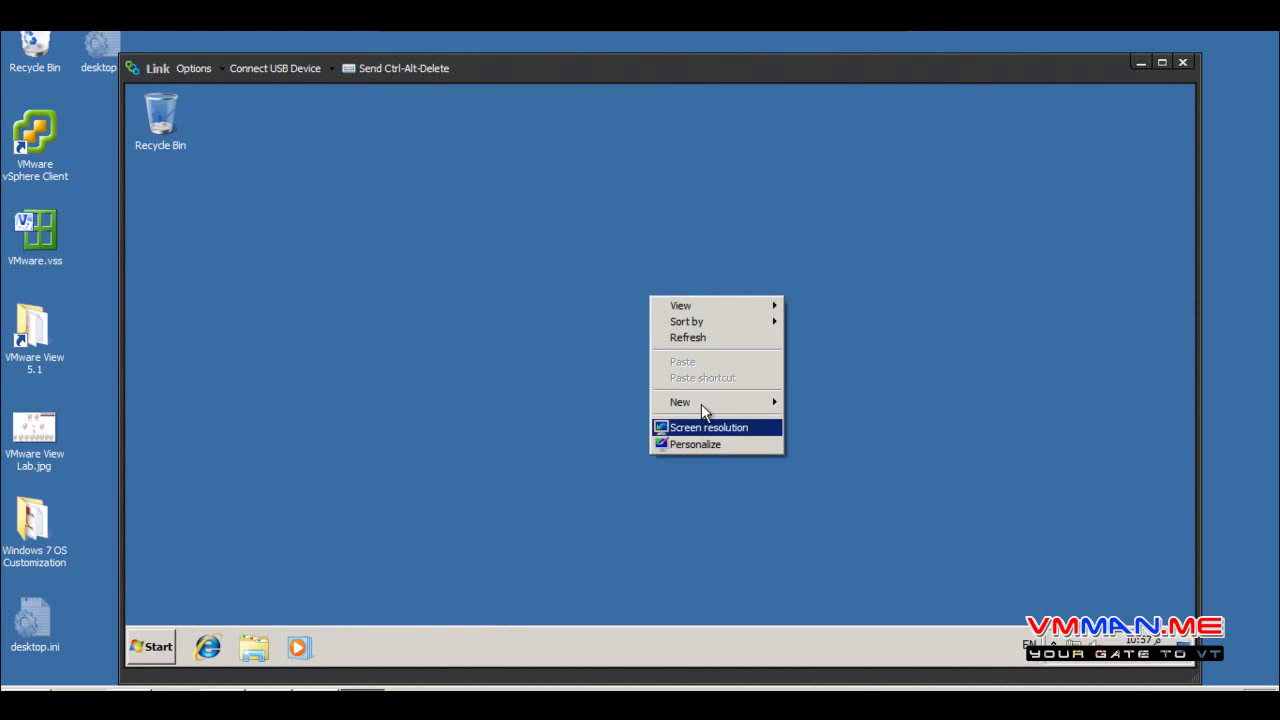
mouse_move(728, 402)
click(826, 495)
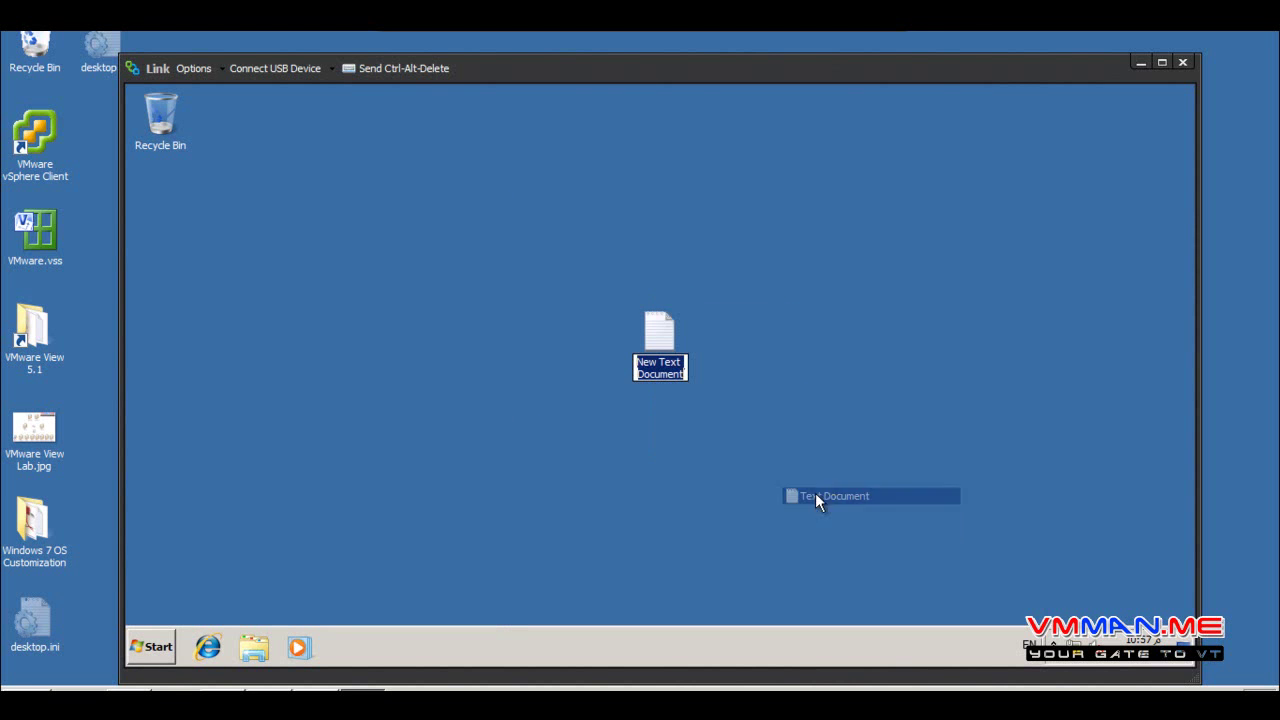
text(test)
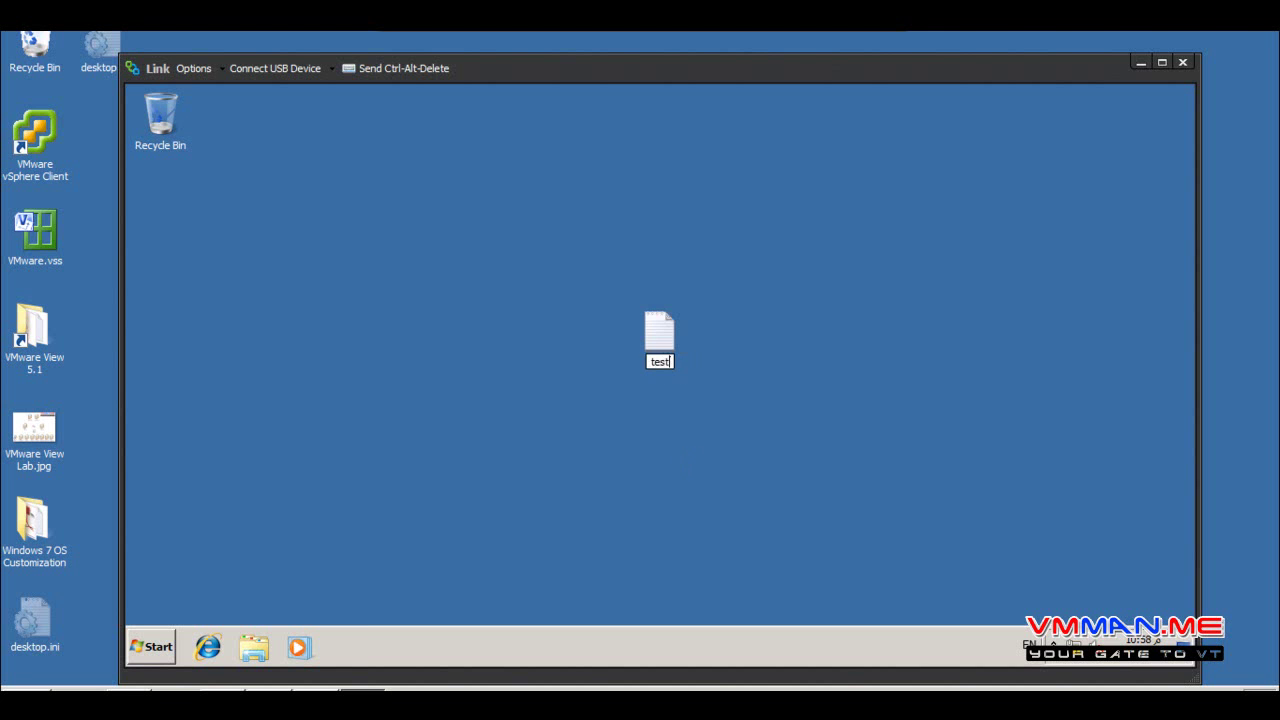
key(Return)
key(Return)
text(test)
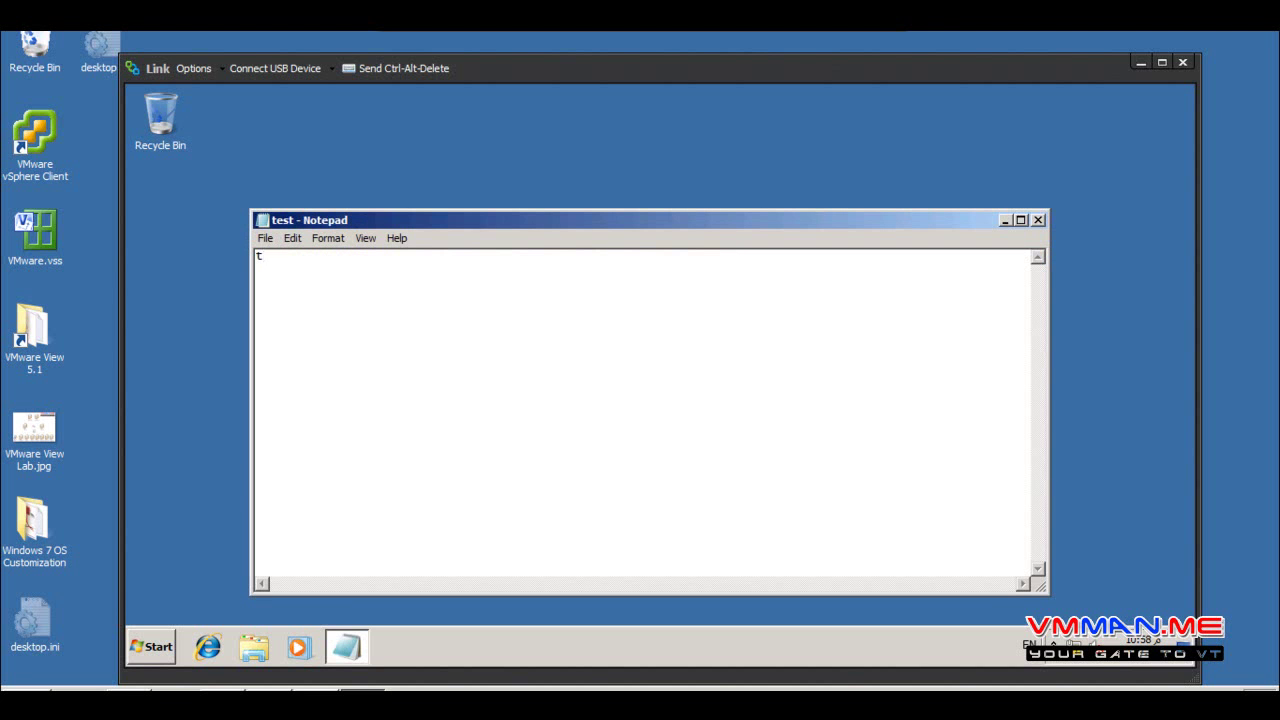
click(265, 238)
Save the test note, close Notepad, and view the drives in Computer
click(284, 288)
double_click(263, 220)
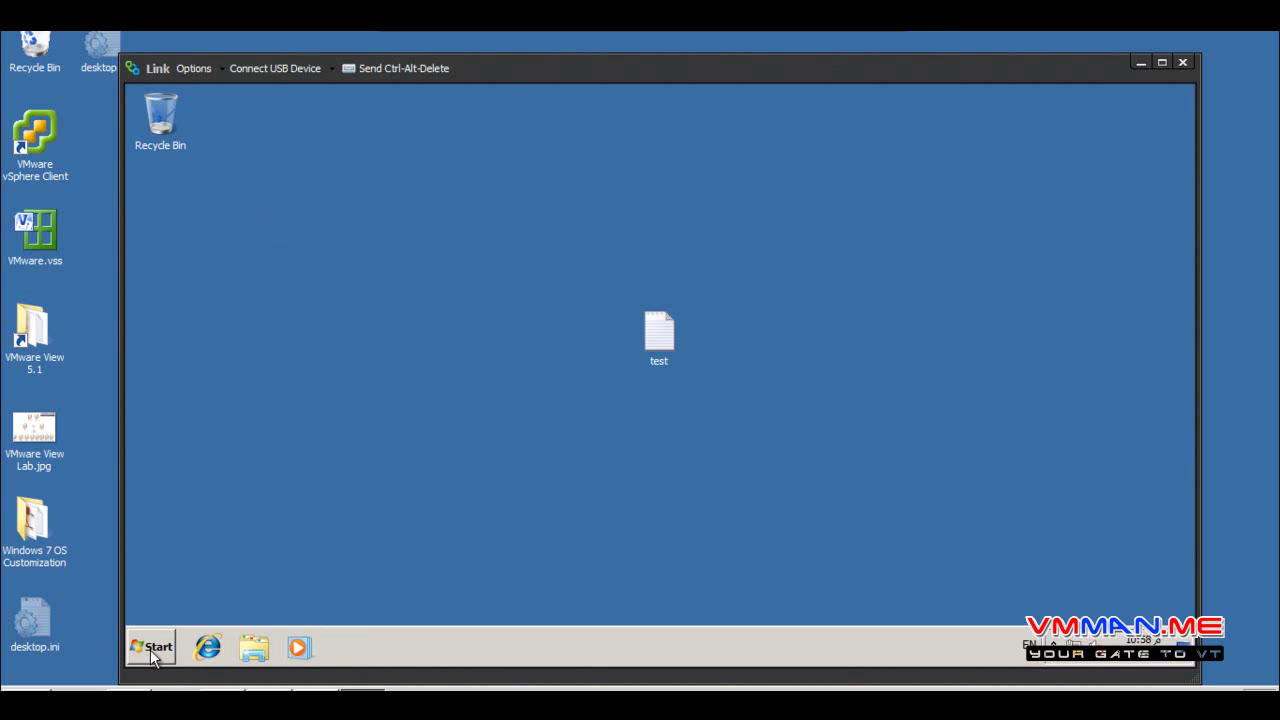
click(152, 647)
click(452, 447)
click(592, 228)
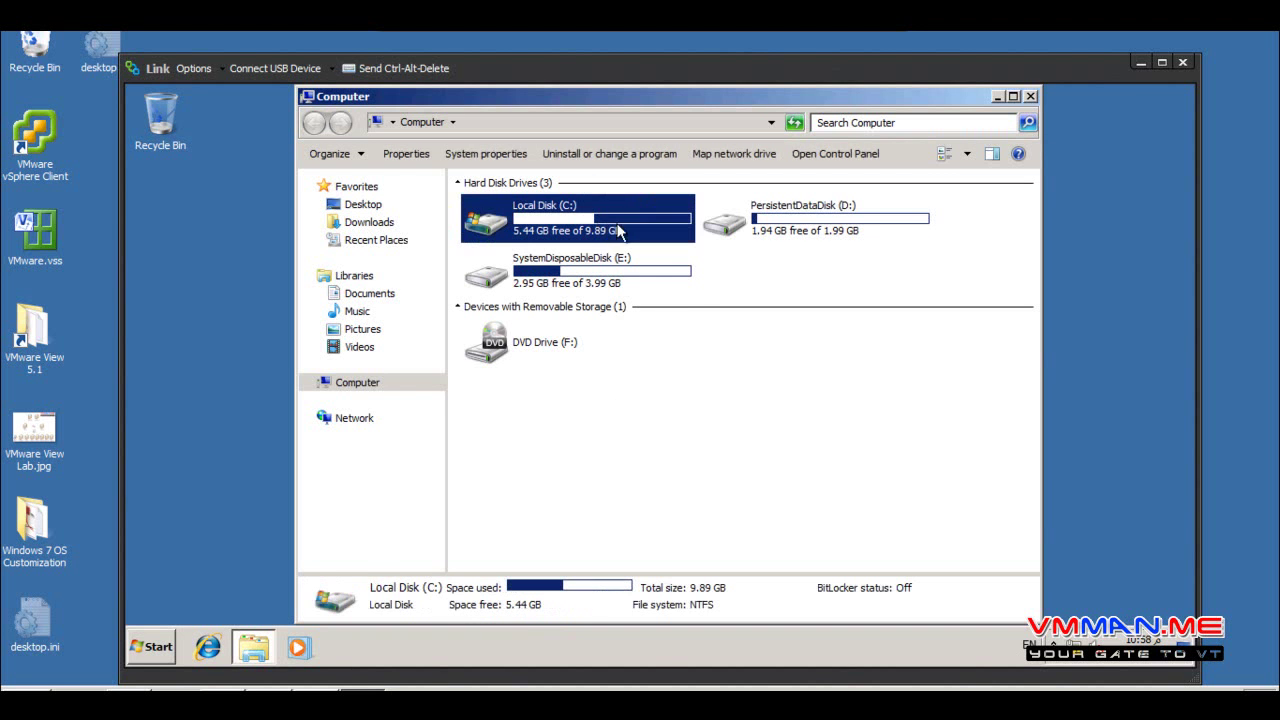
Confirm test is in D:\Users\user2\Desktop on PersistentDataDisk, then navigate back up
click(789, 229)
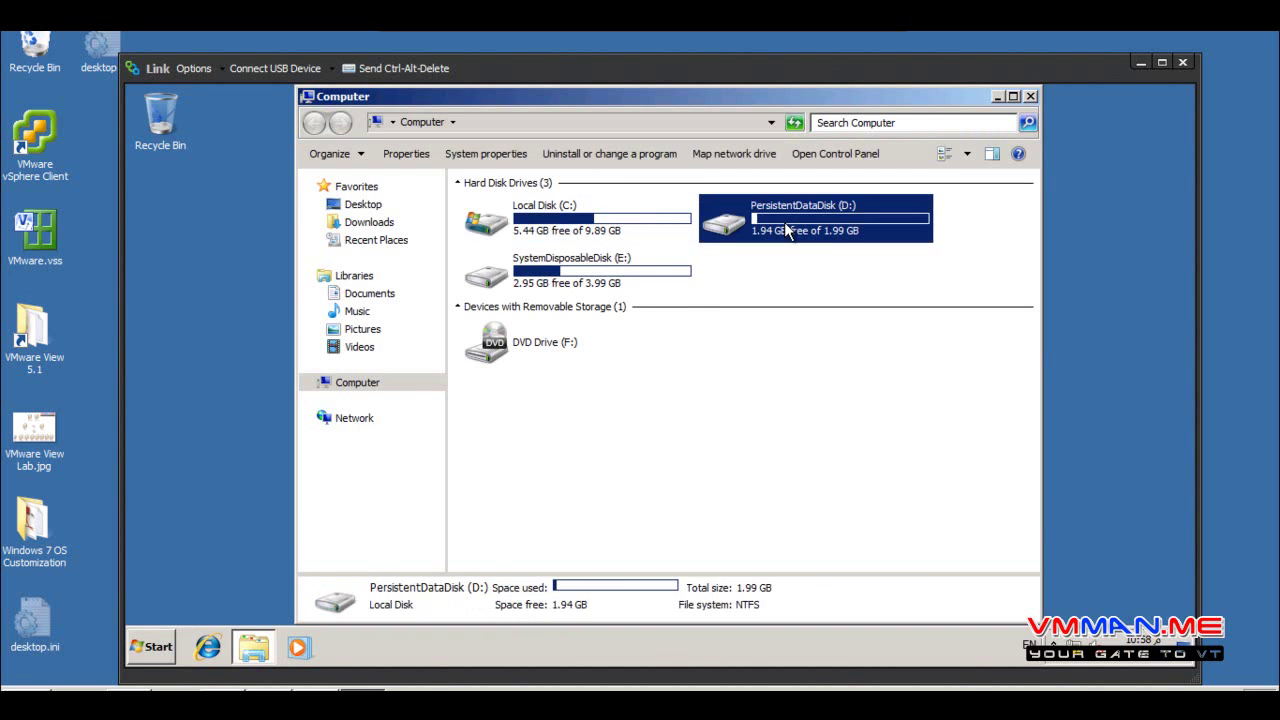
double_click(789, 229)
double_click(497, 248)
double_click(495, 209)
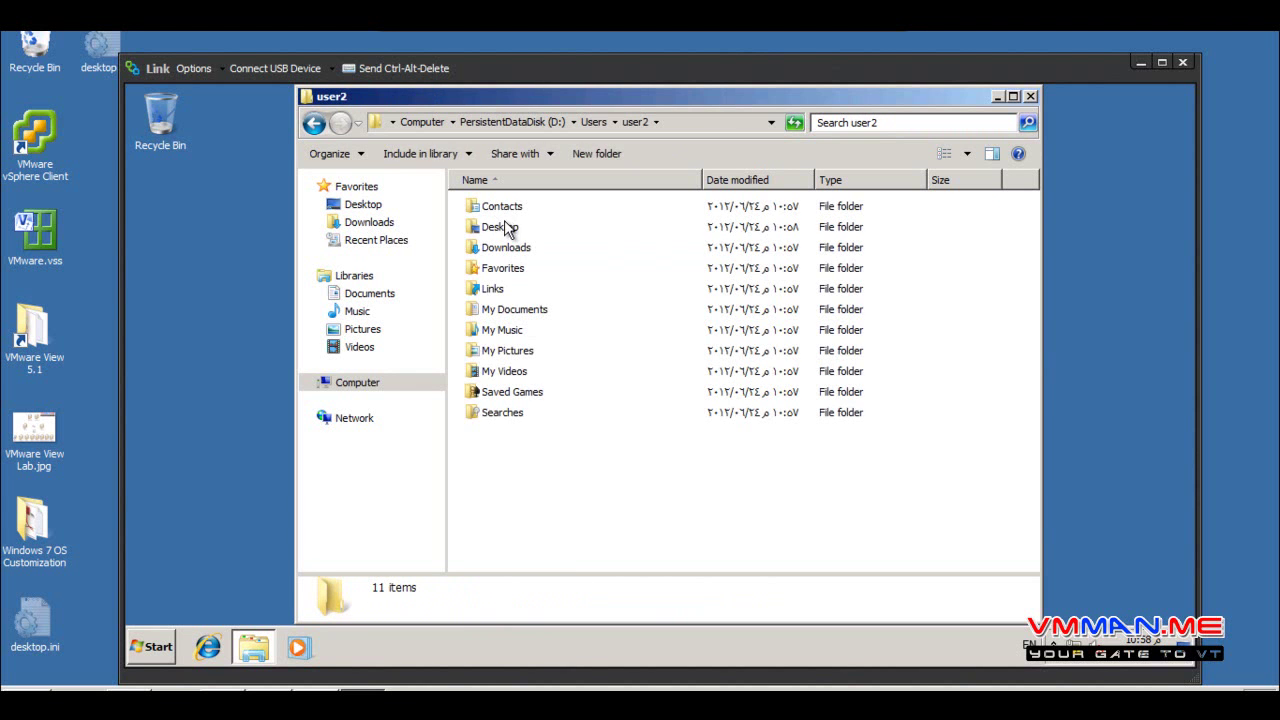
double_click(506, 227)
click(314, 123)
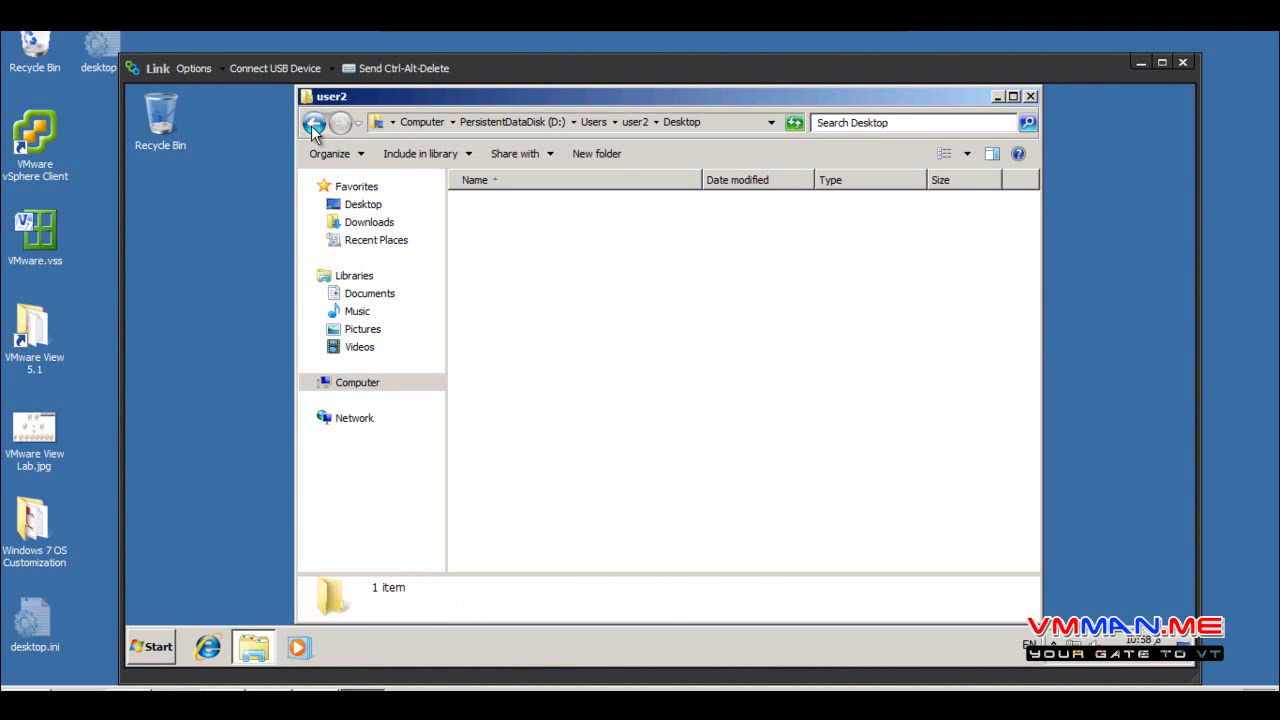
click(314, 123)
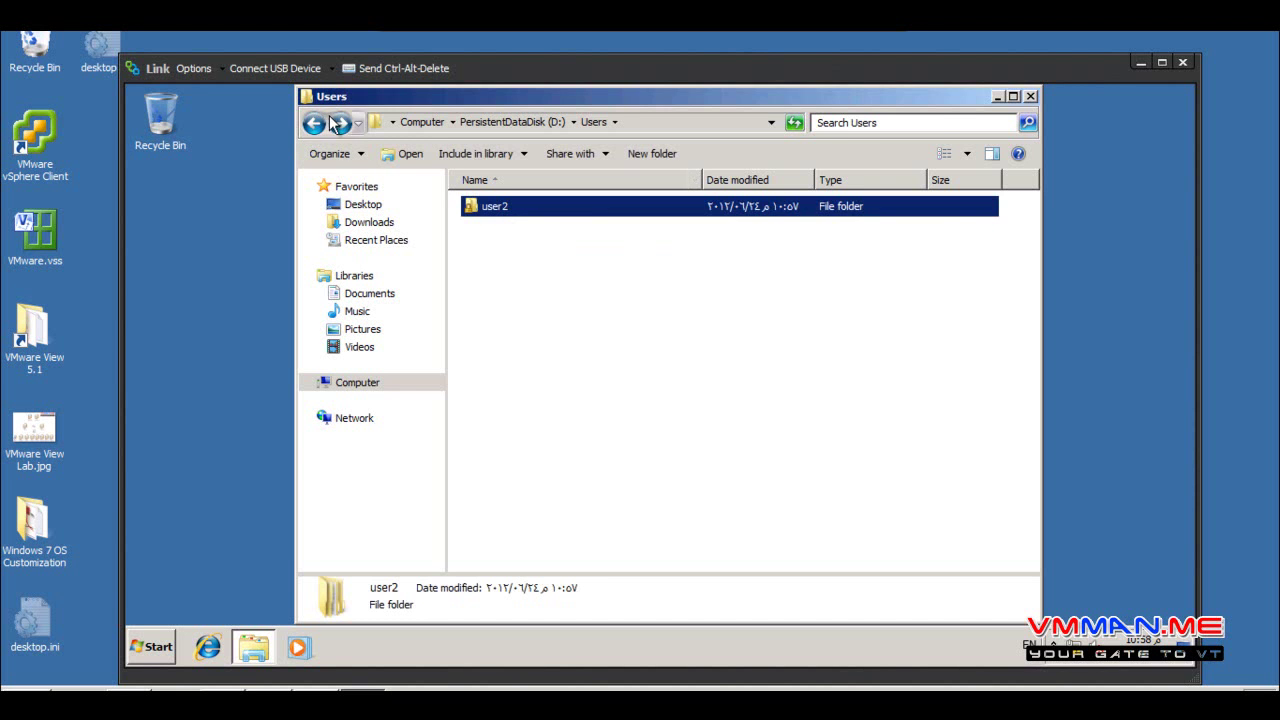
click(314, 123)
Create a new folder named work on PersistentDataDisk (D:)
right_click(572, 326)
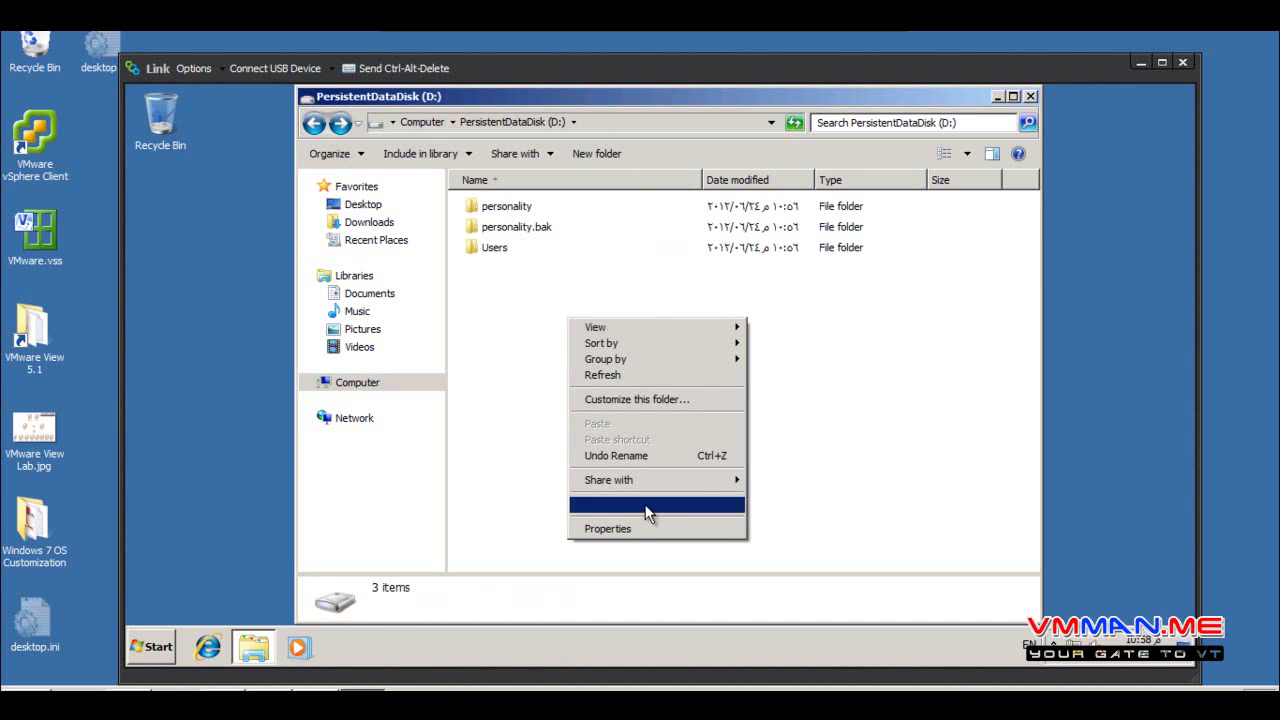
mouse_move(713, 515)
click(778, 510)
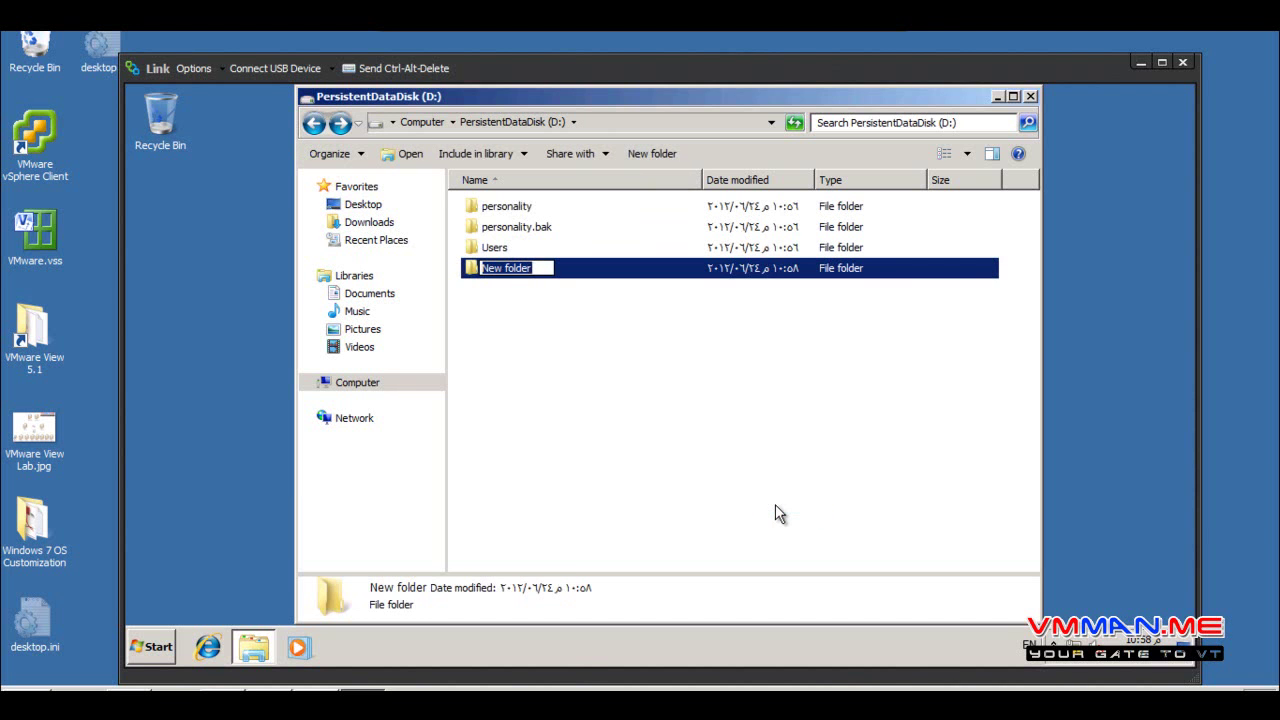
text(work)
key(Return)
key(Return)
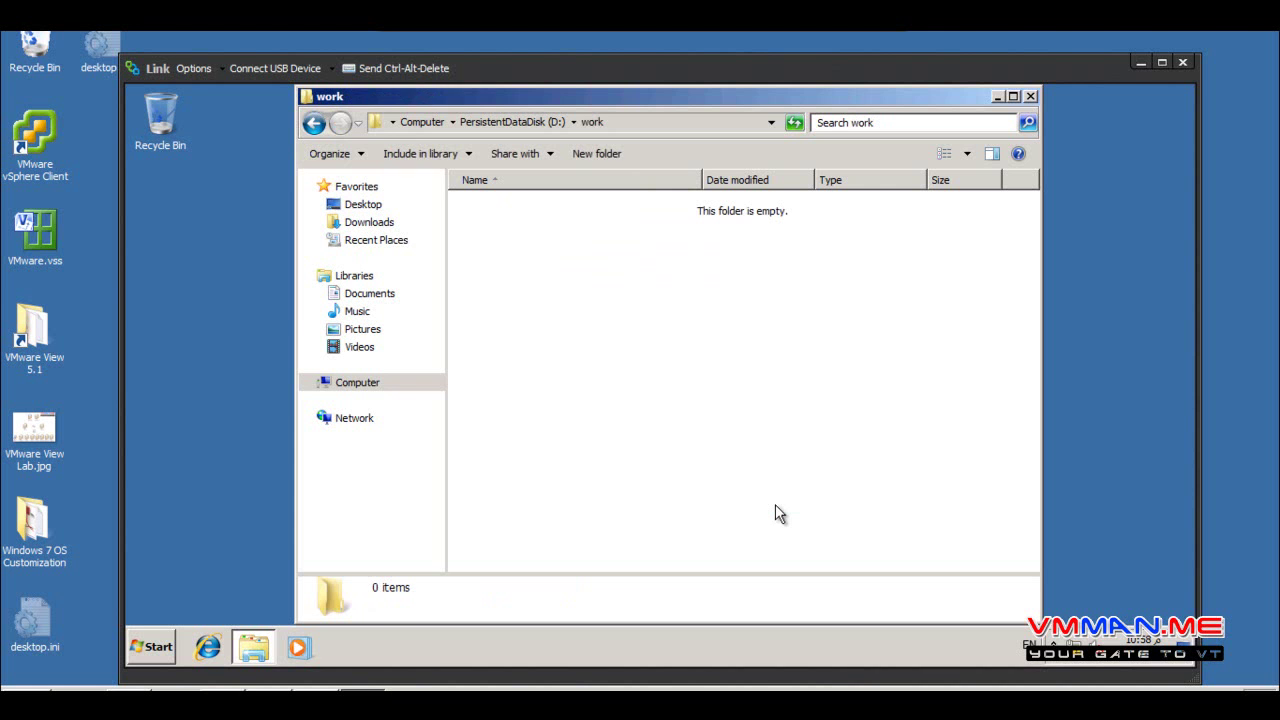
Add a New Bitmap Image with its default name to the work folder and close the window
right_click(775, 504)
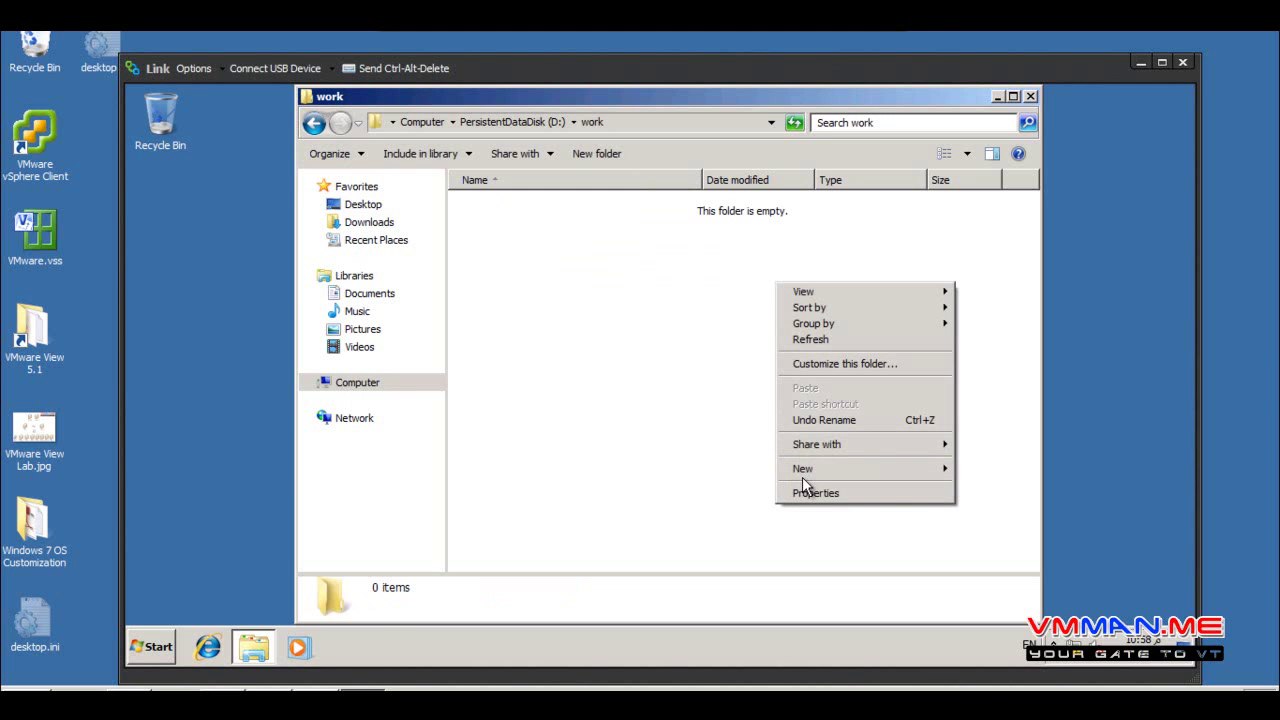
mouse_move(805, 469)
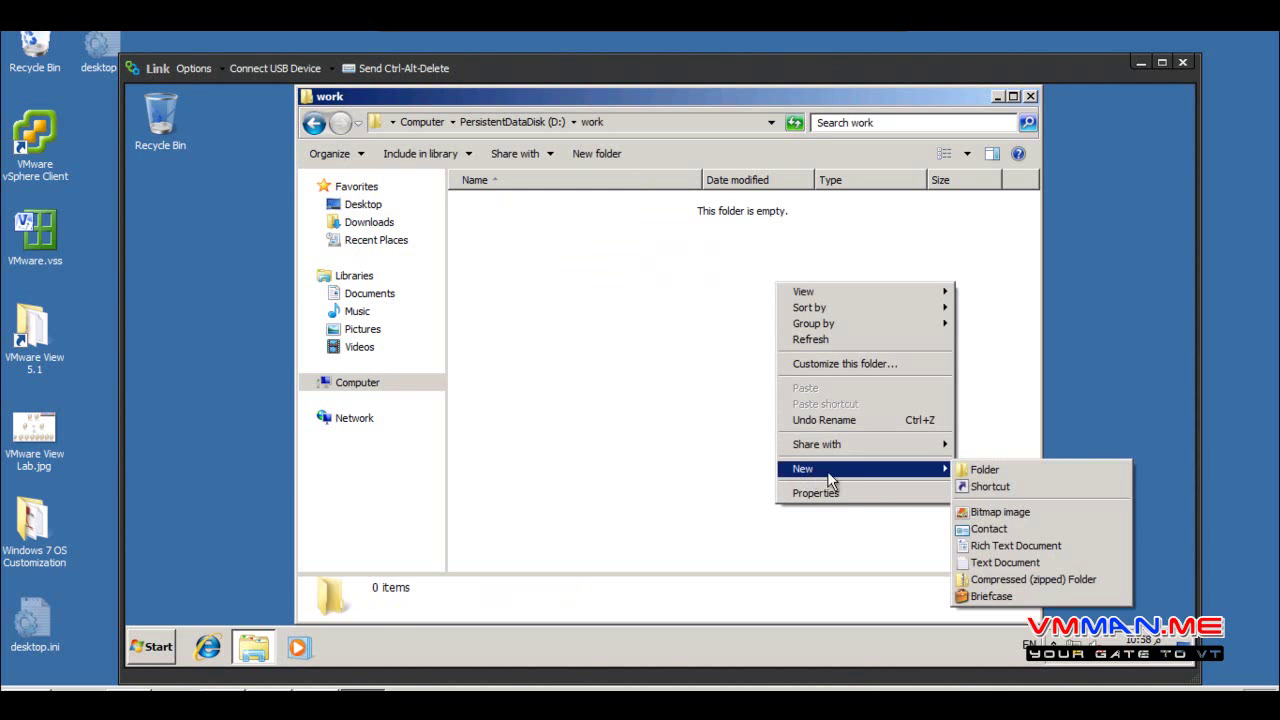
click(1006, 529)
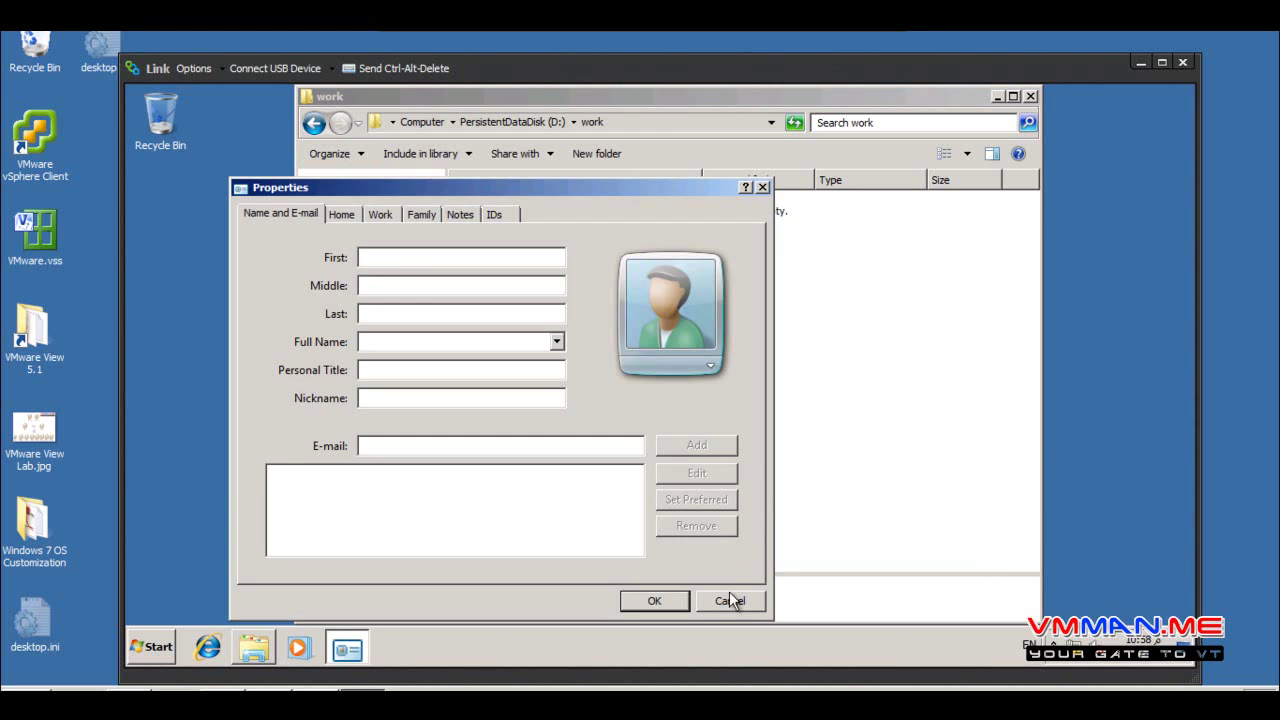
click(730, 600)
right_click(617, 361)
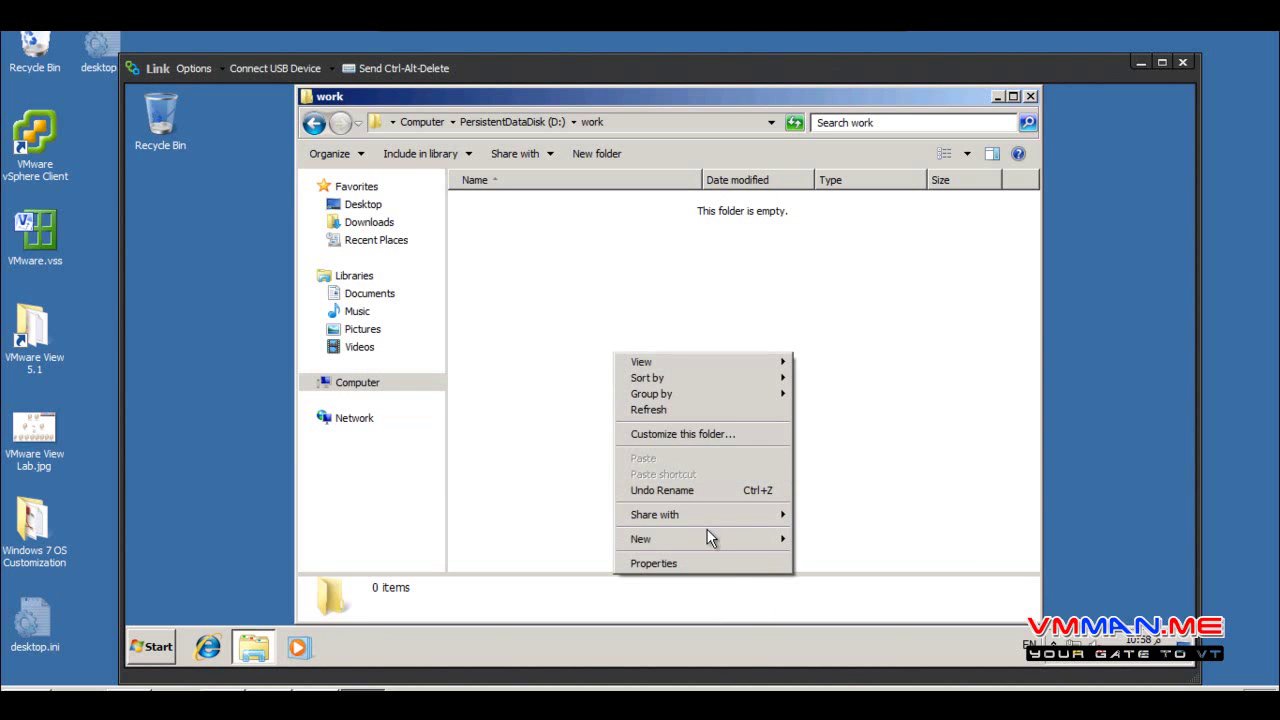
mouse_move(740, 540)
click(846, 453)
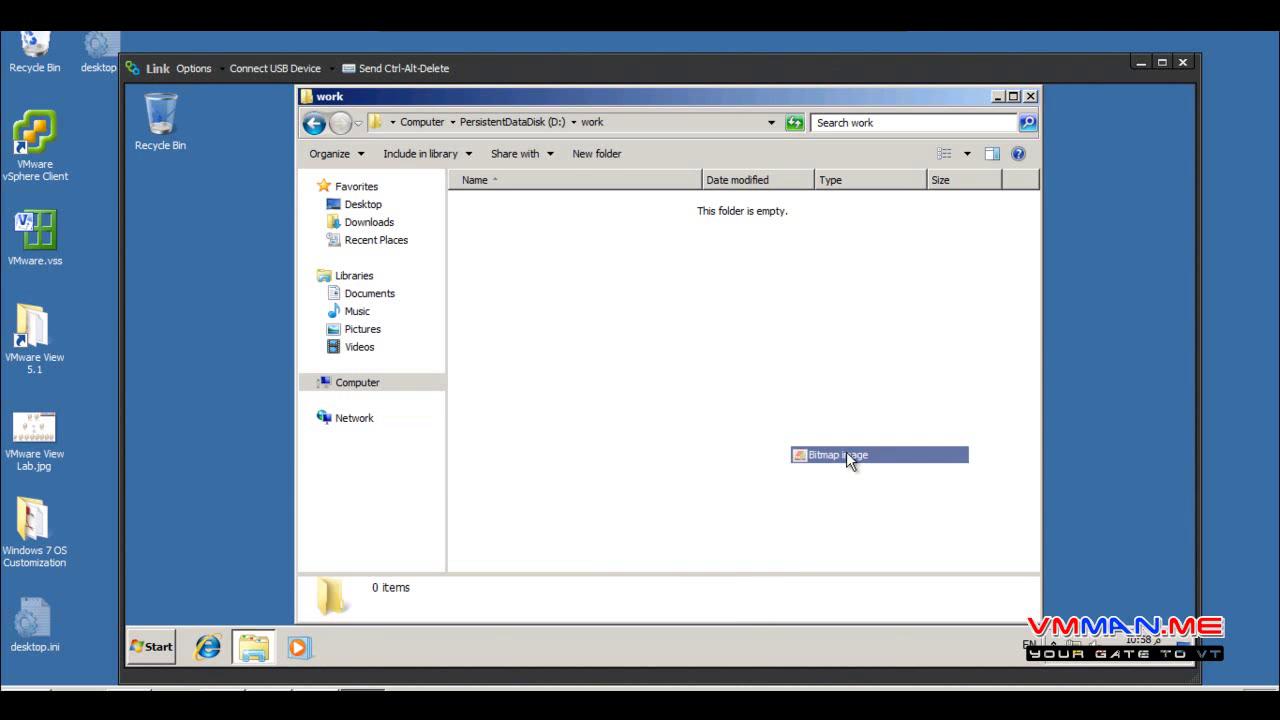
click(1006, 208)
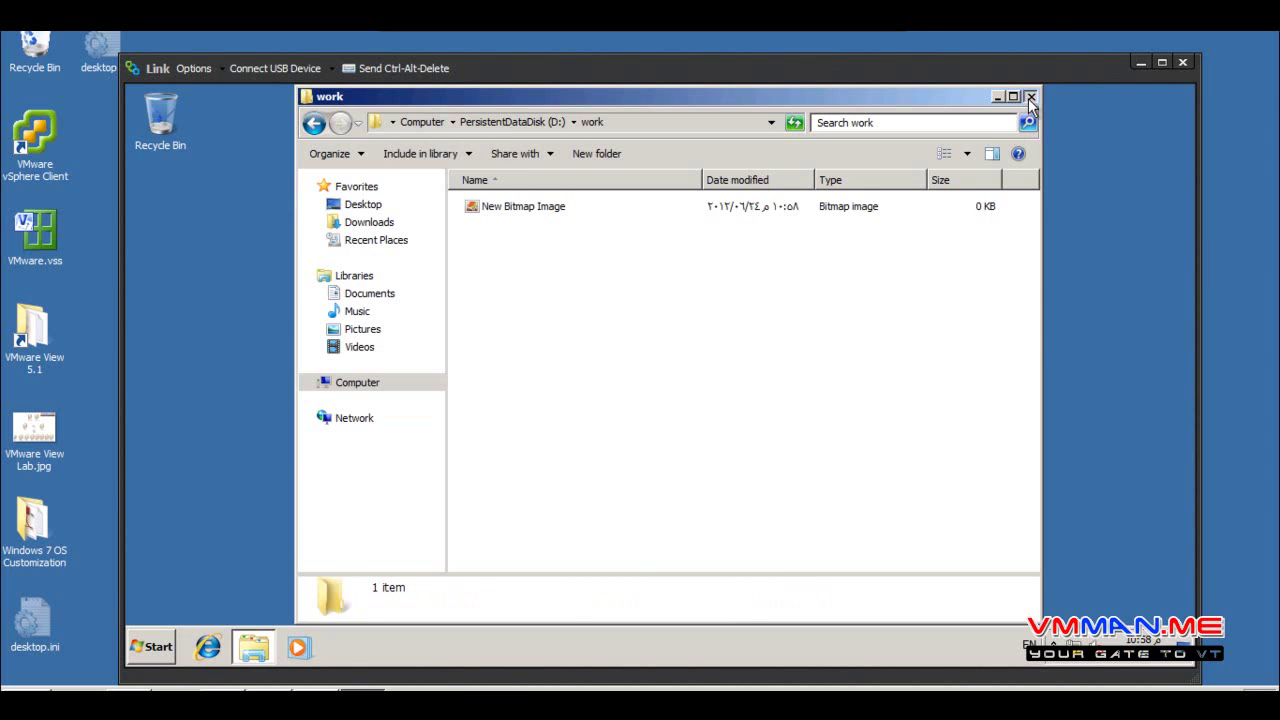
click(1030, 96)
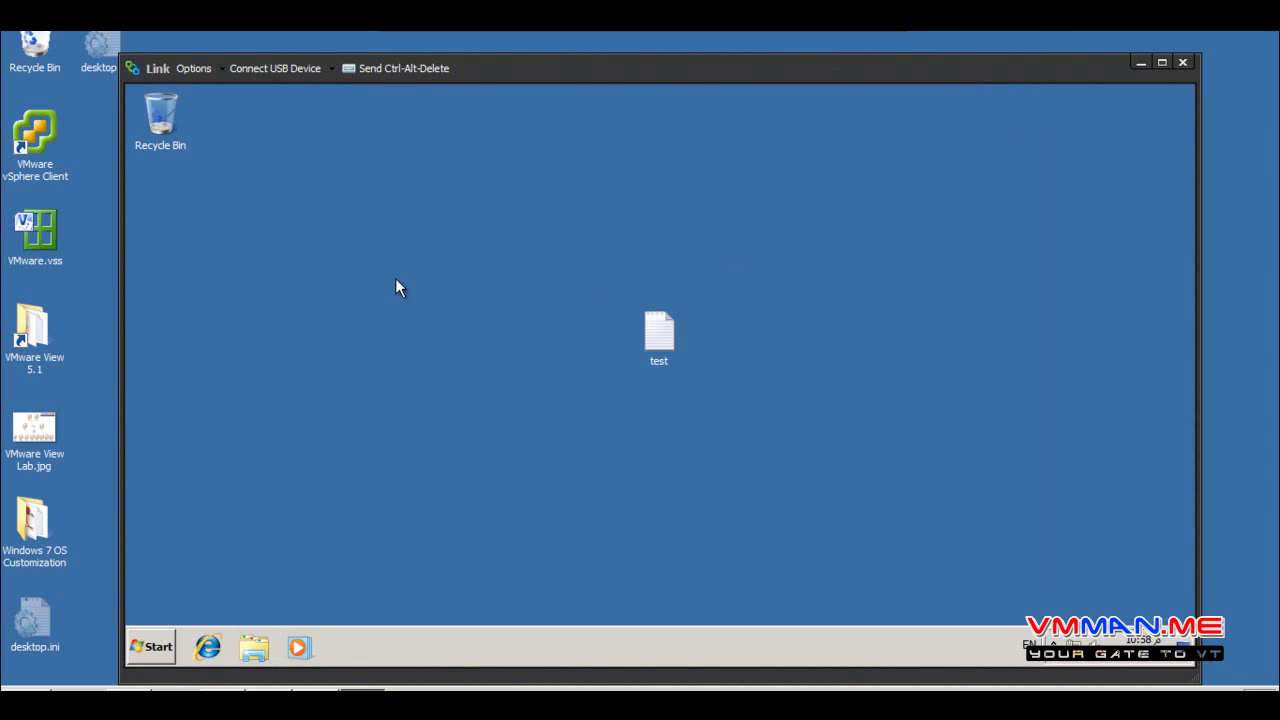
Launch Internet Explorer, stopping the home page and postponing first-run setup
click(209, 647)
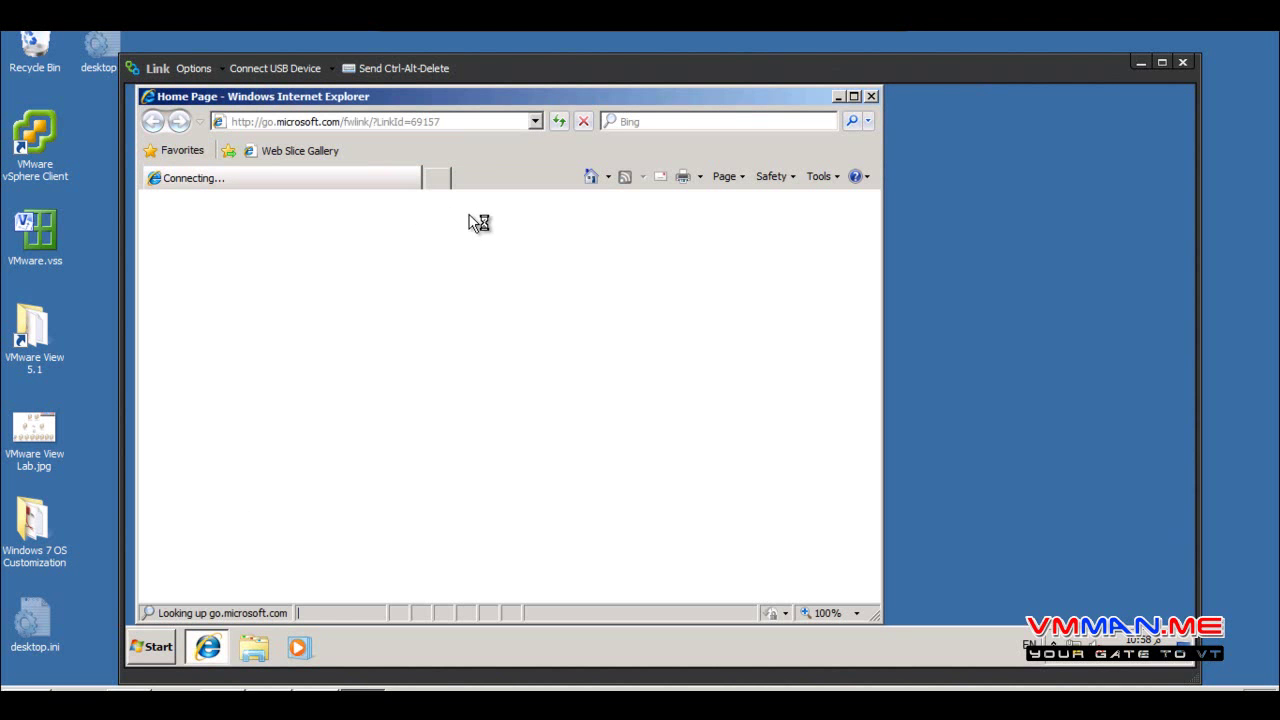
click(582, 122)
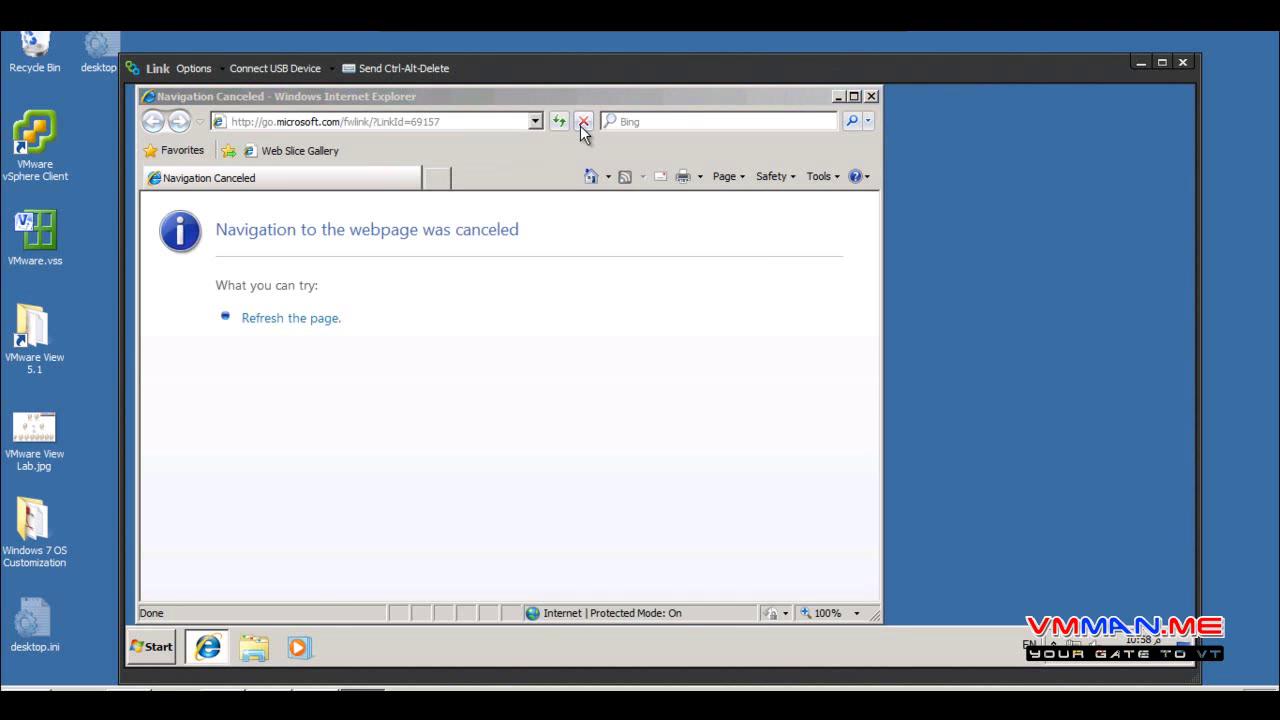
click(727, 580)
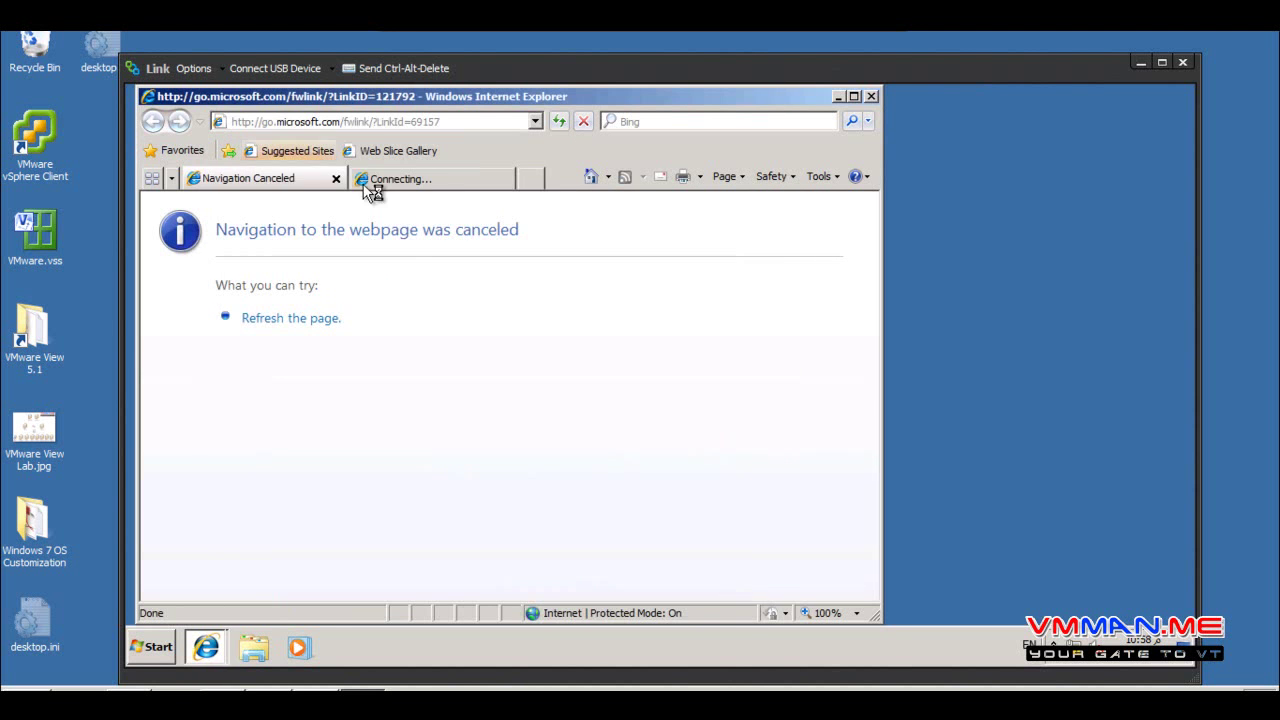
click(504, 181)
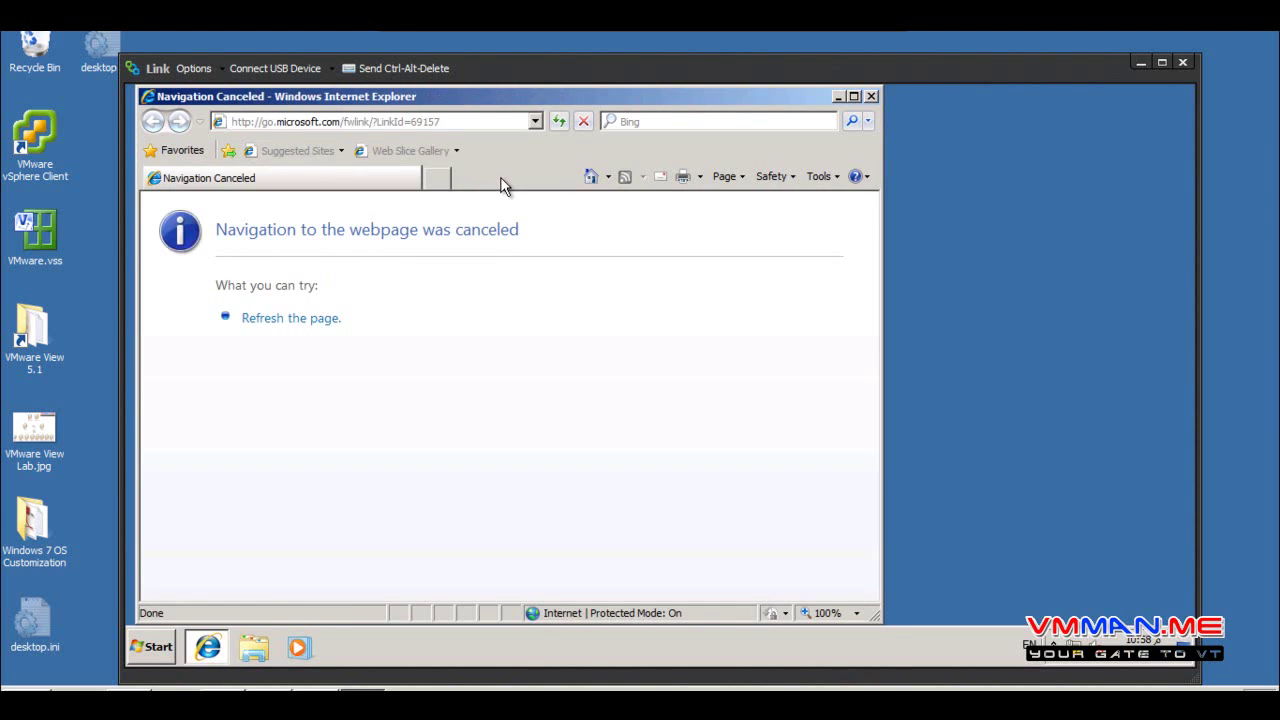
click(440, 118)
text(cnn)
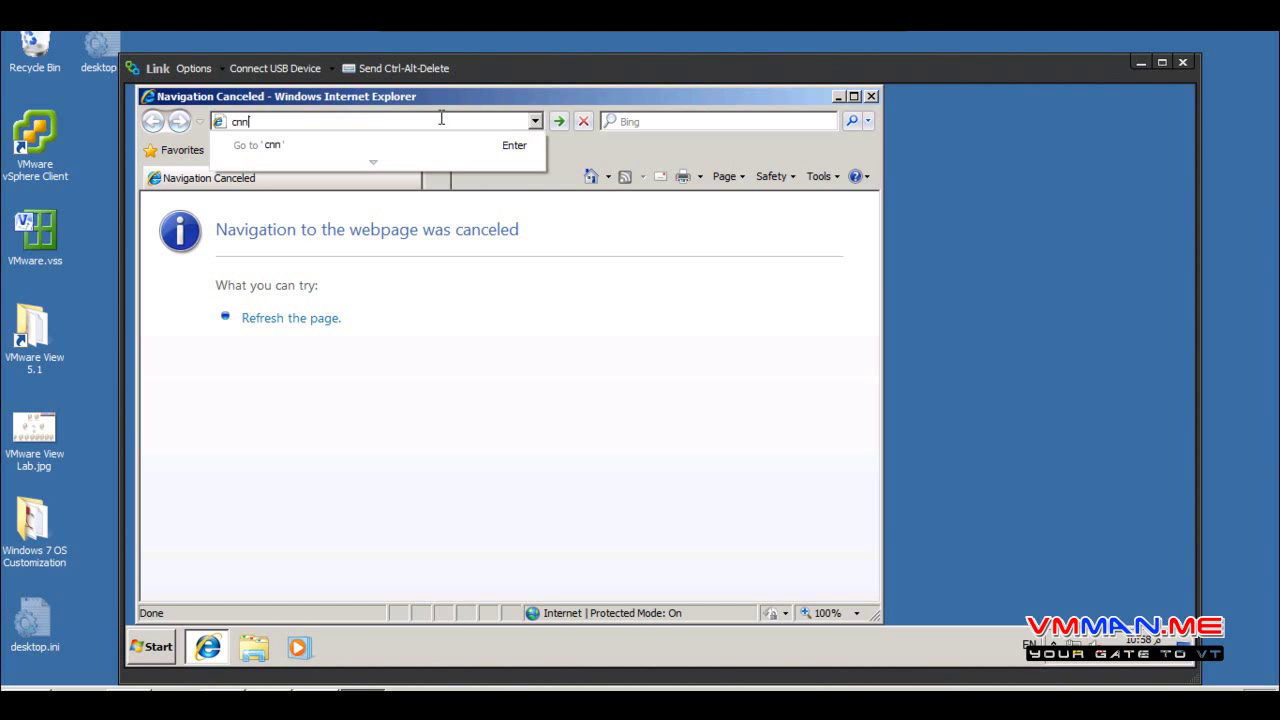
key(Return)
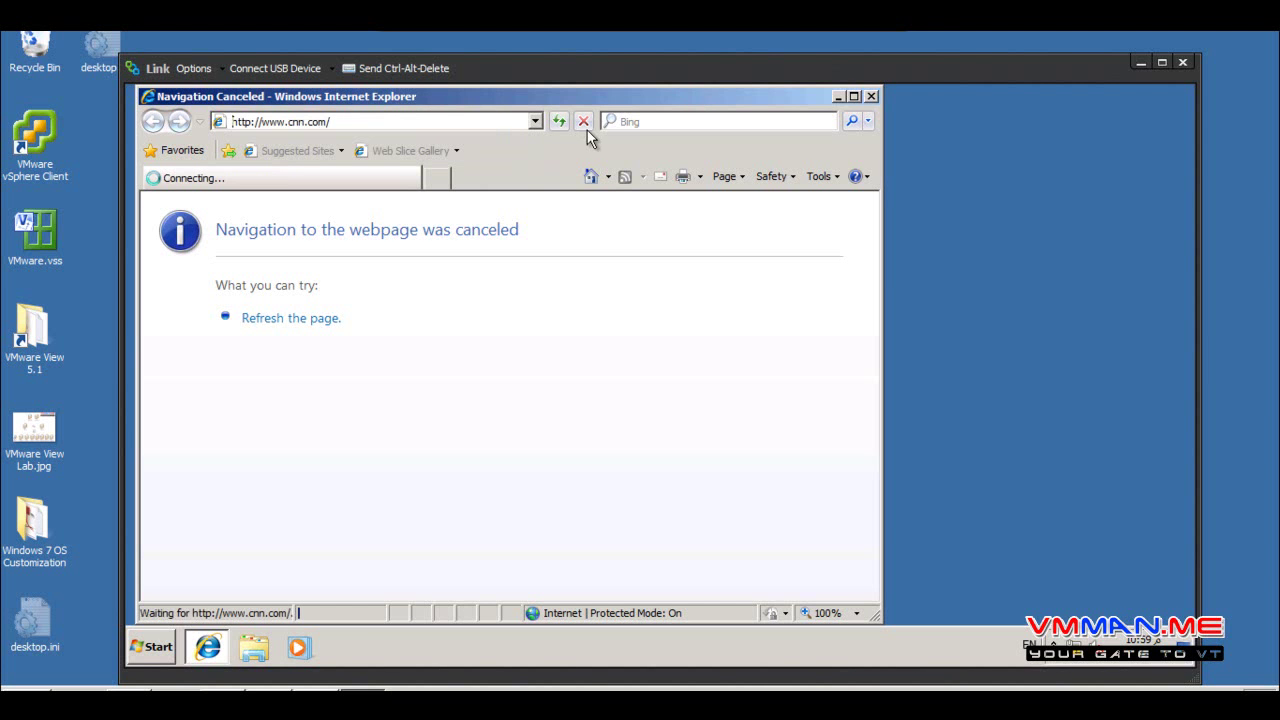
click(585, 122)
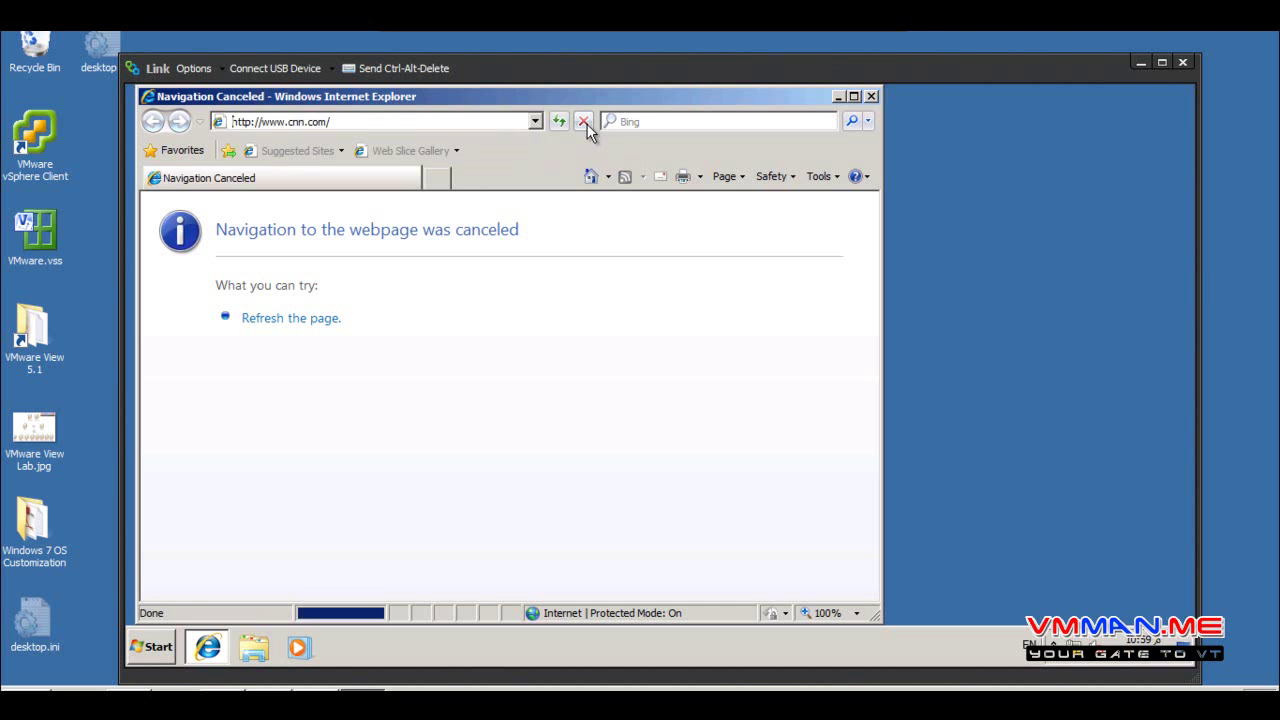
click(228, 150)
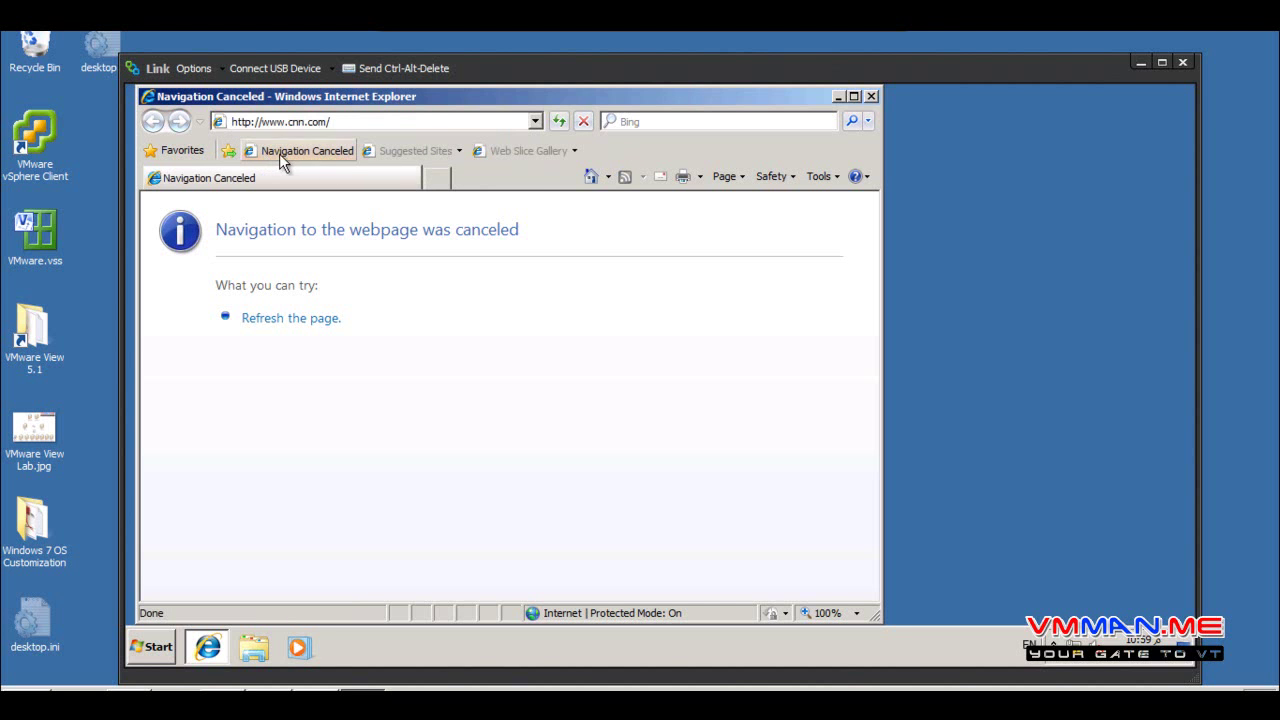
click(228, 150)
click(832, 176)
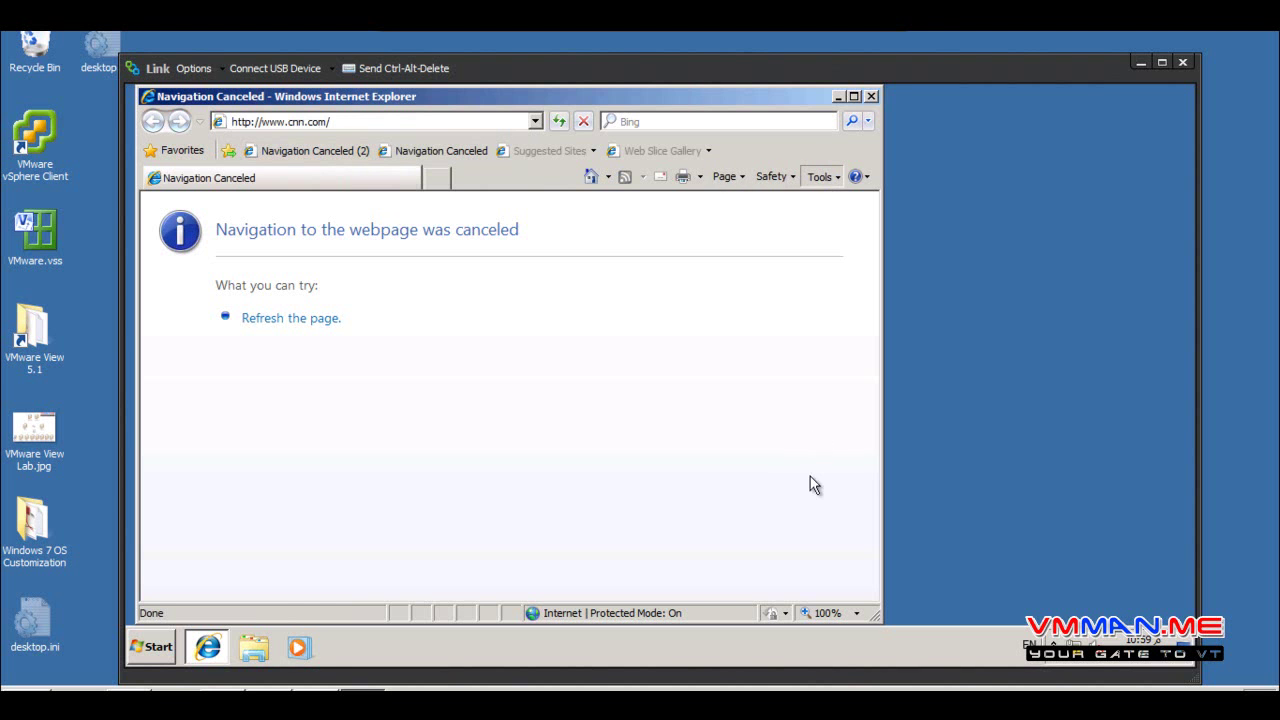
click(739, 456)
click(355, 262)
click(462, 259)
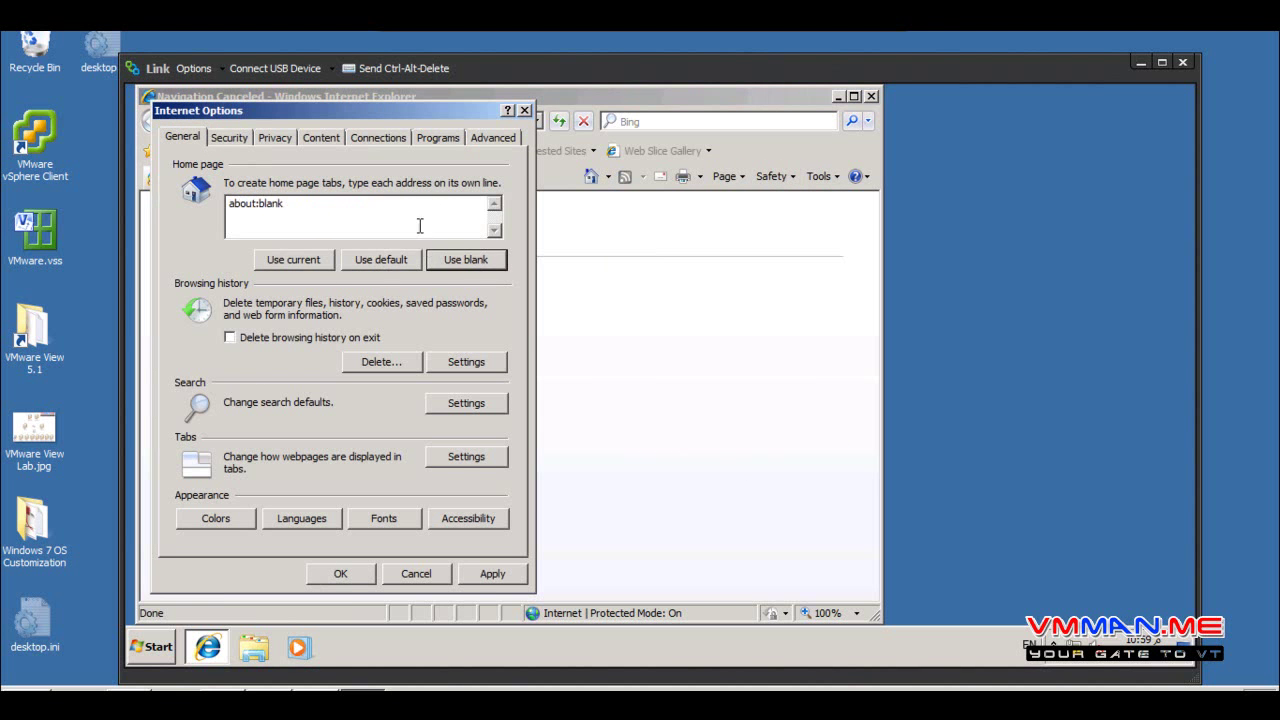
double_click(421, 214)
text(www/)
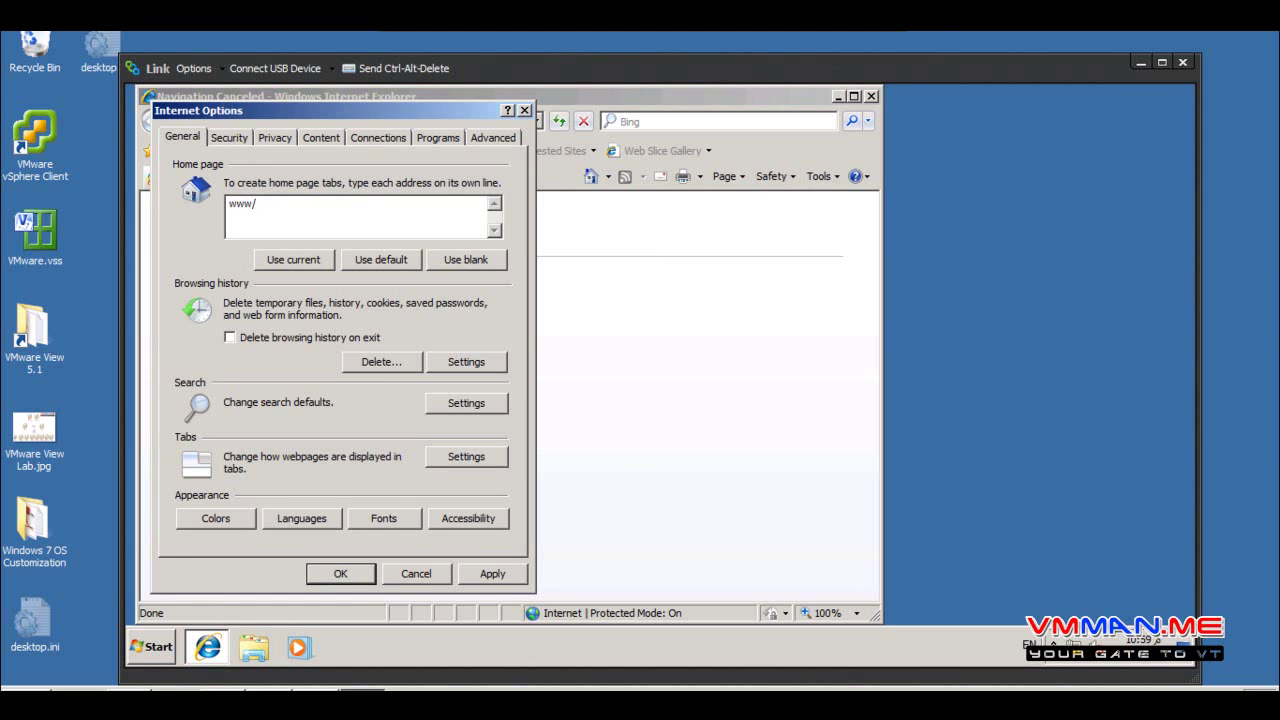
text(w.vmman)
click(337, 572)
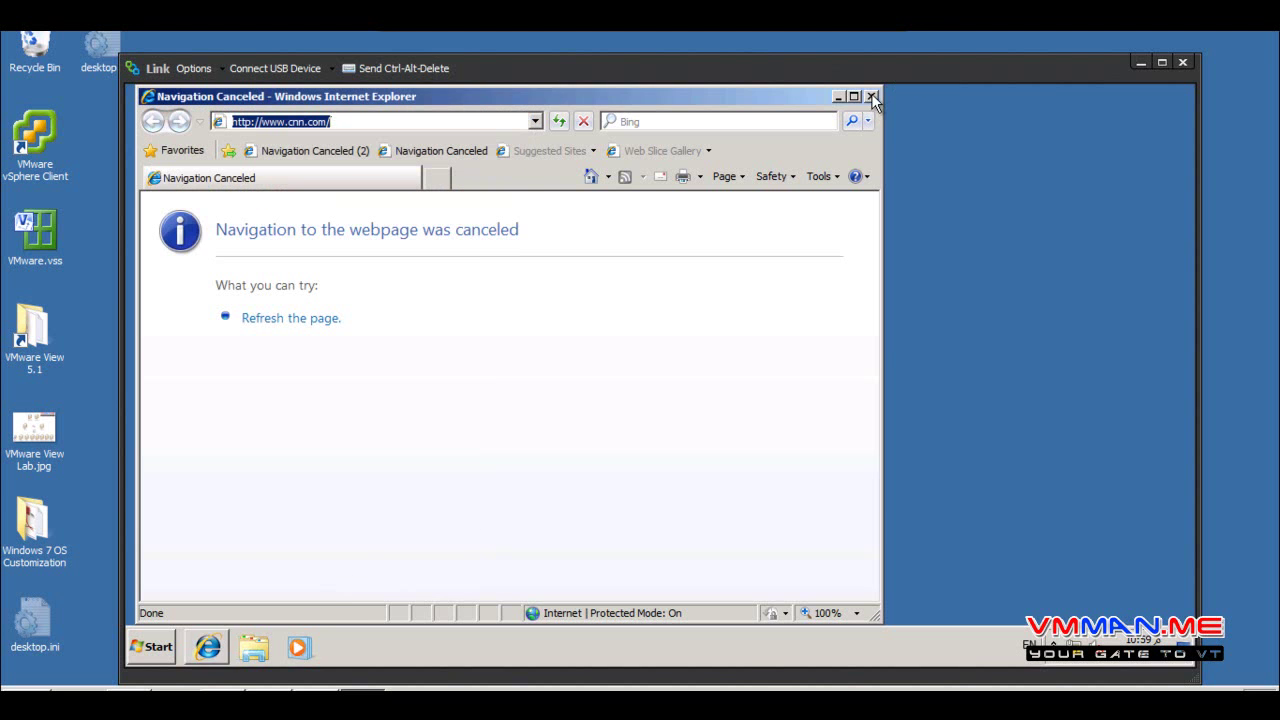
click(871, 96)
right_click(566, 320)
Set the LINK-01 desktop background to solid yellow in Personalization and save it
click(631, 484)
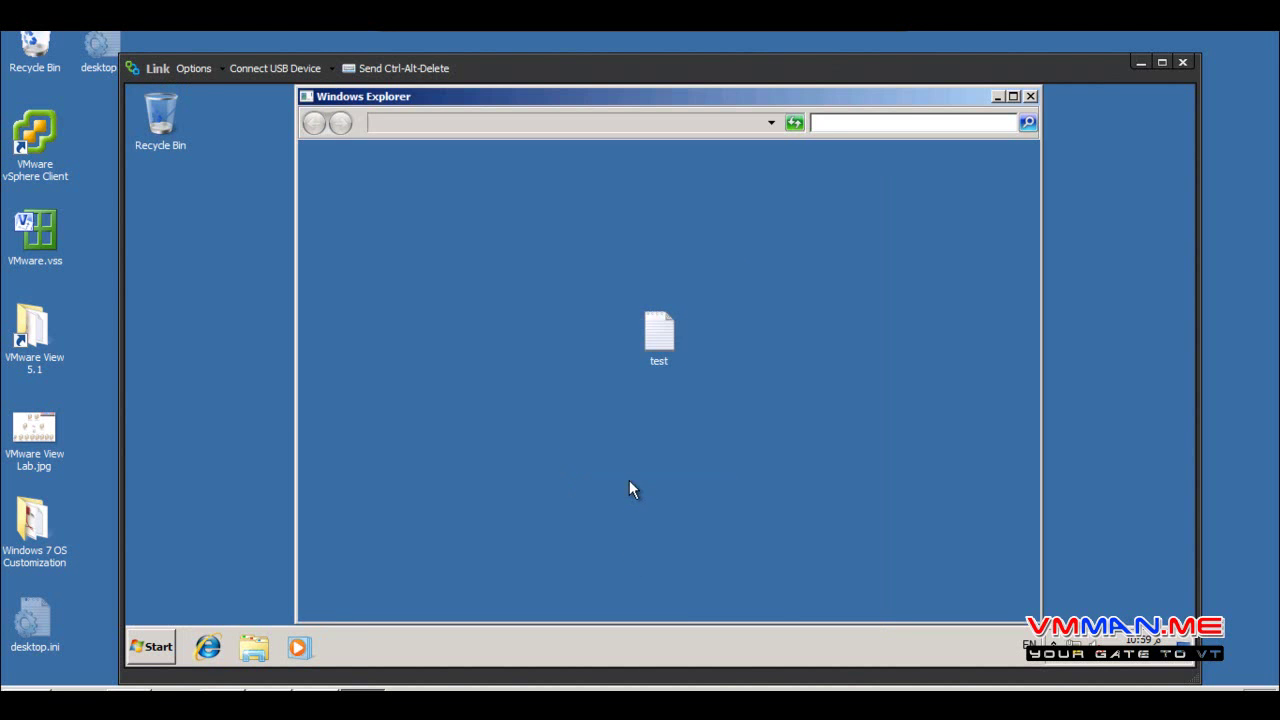
scroll(612, 460, down, 1)
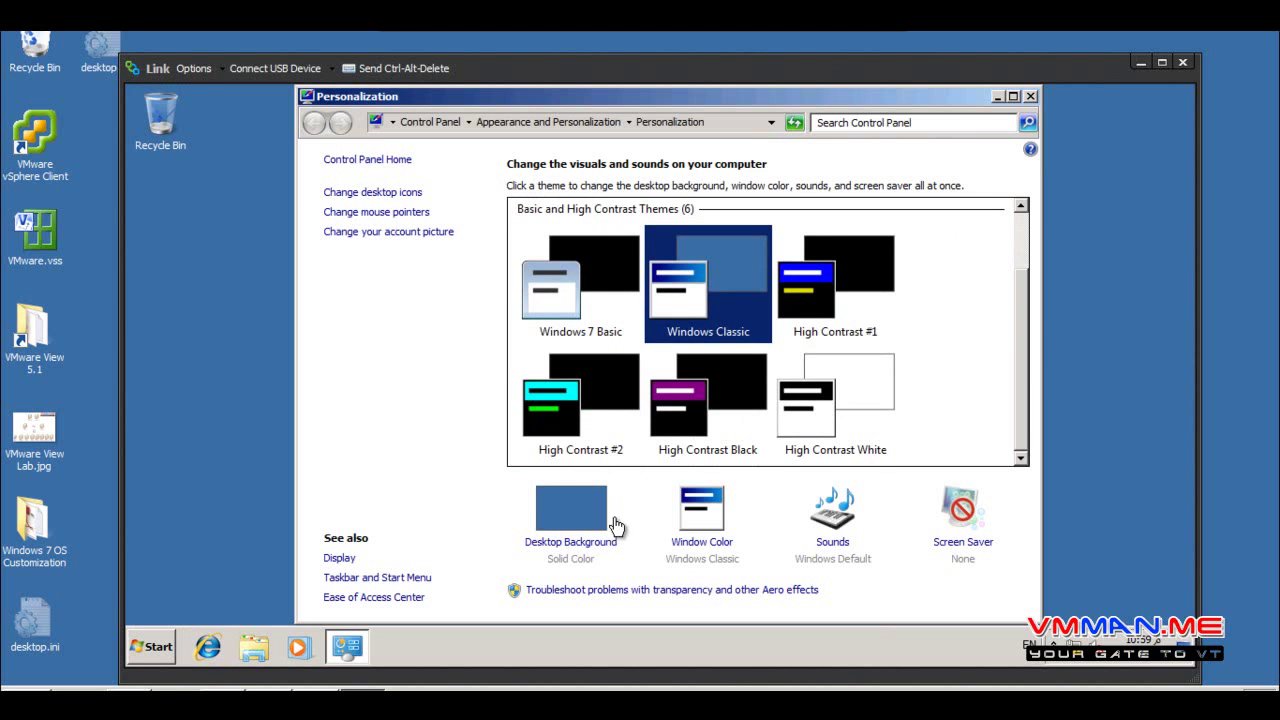
click(590, 520)
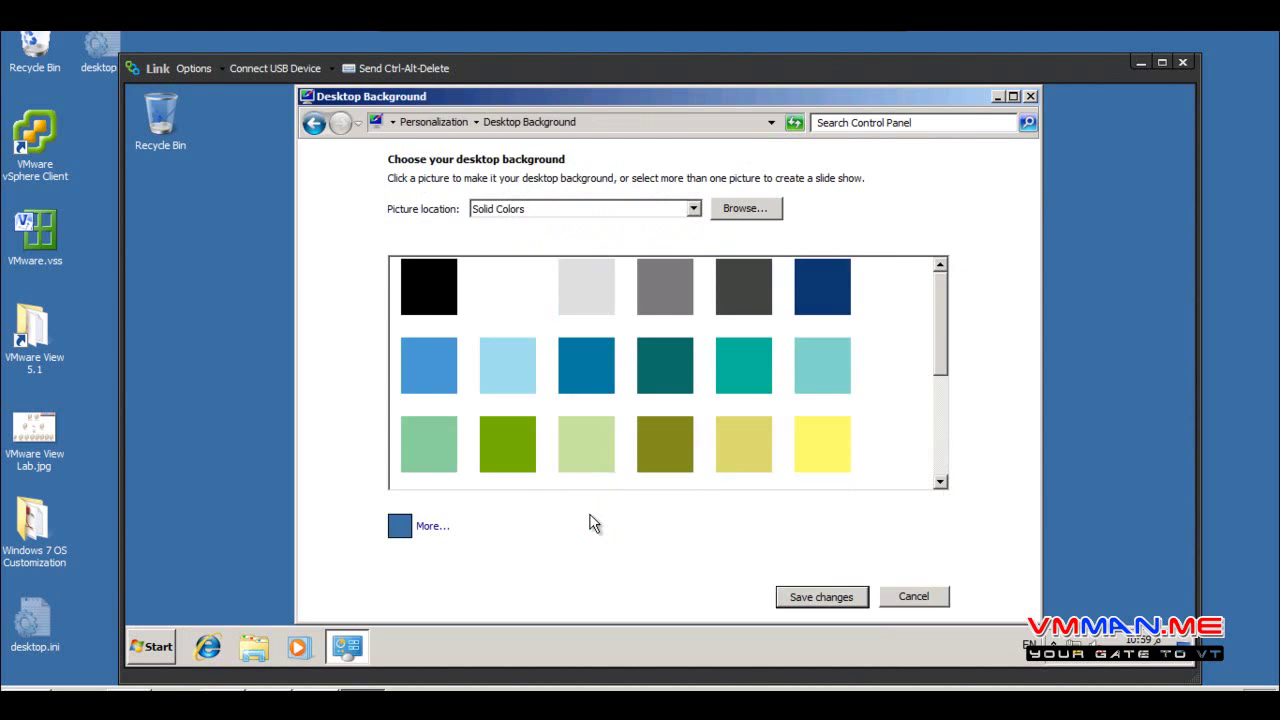
click(818, 452)
click(835, 597)
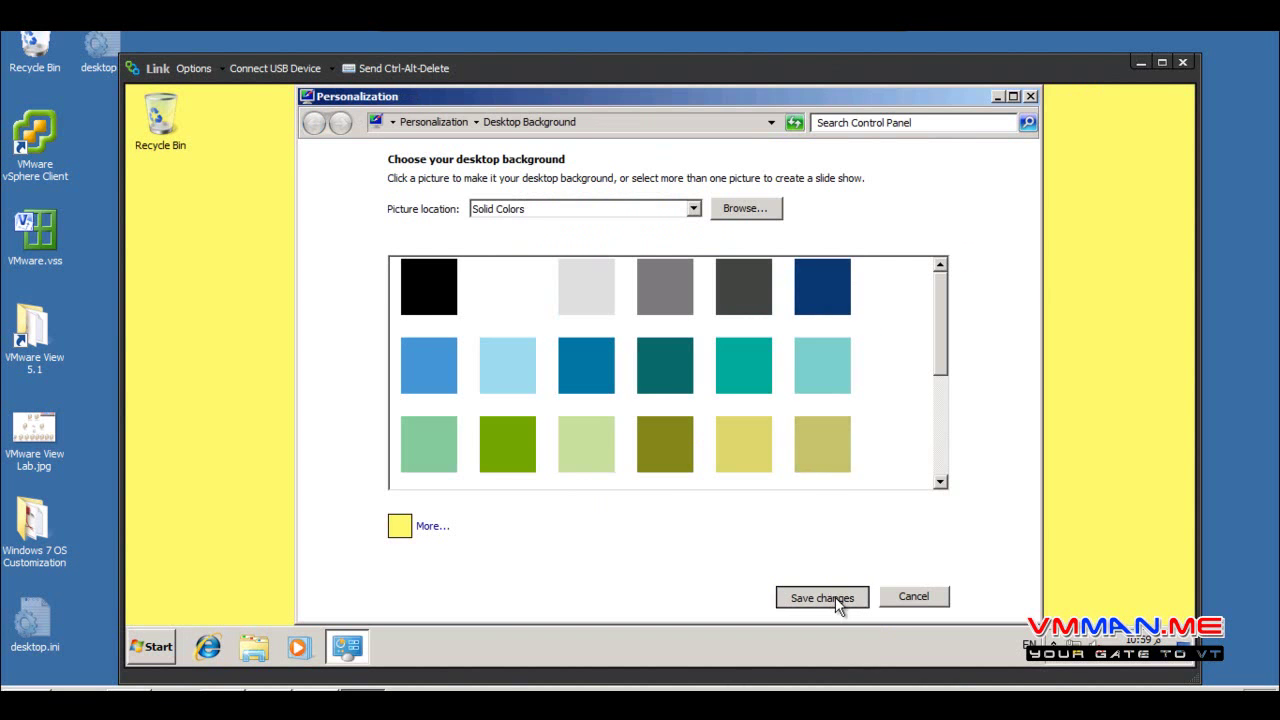
click(1033, 96)
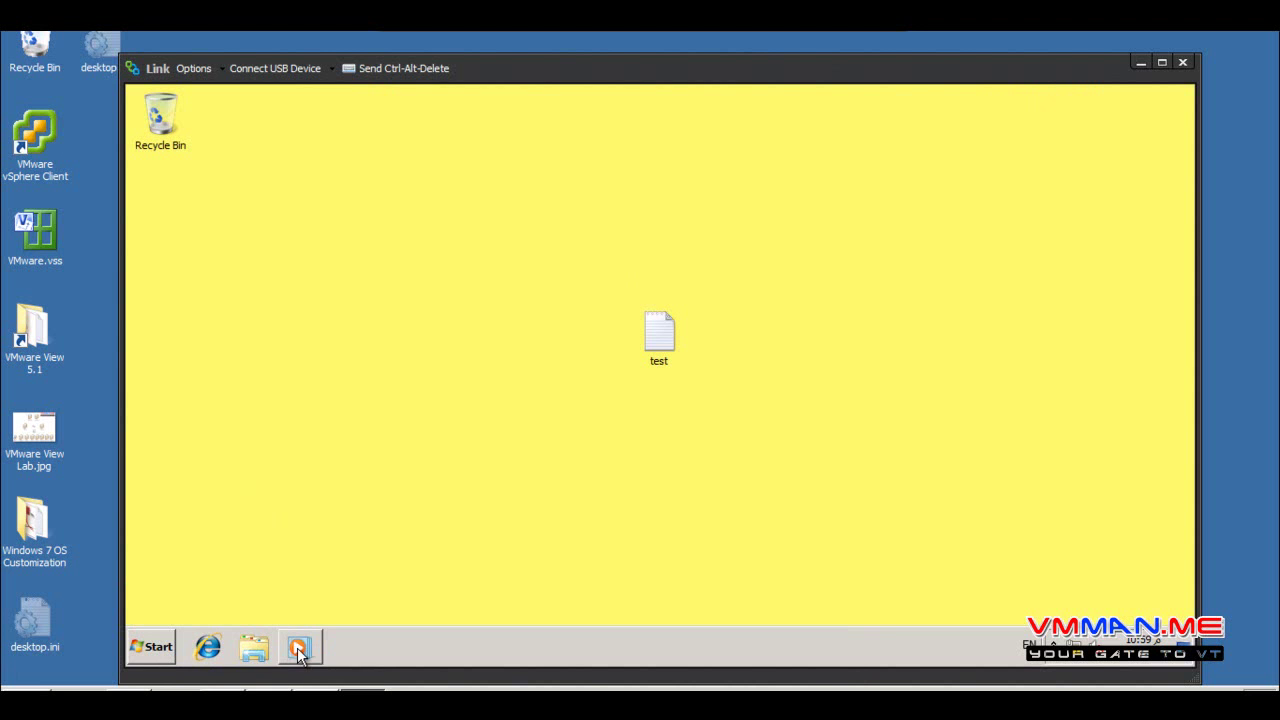
Pin Command Prompt from All Programs > Accessories to the Start menu
click(150, 652)
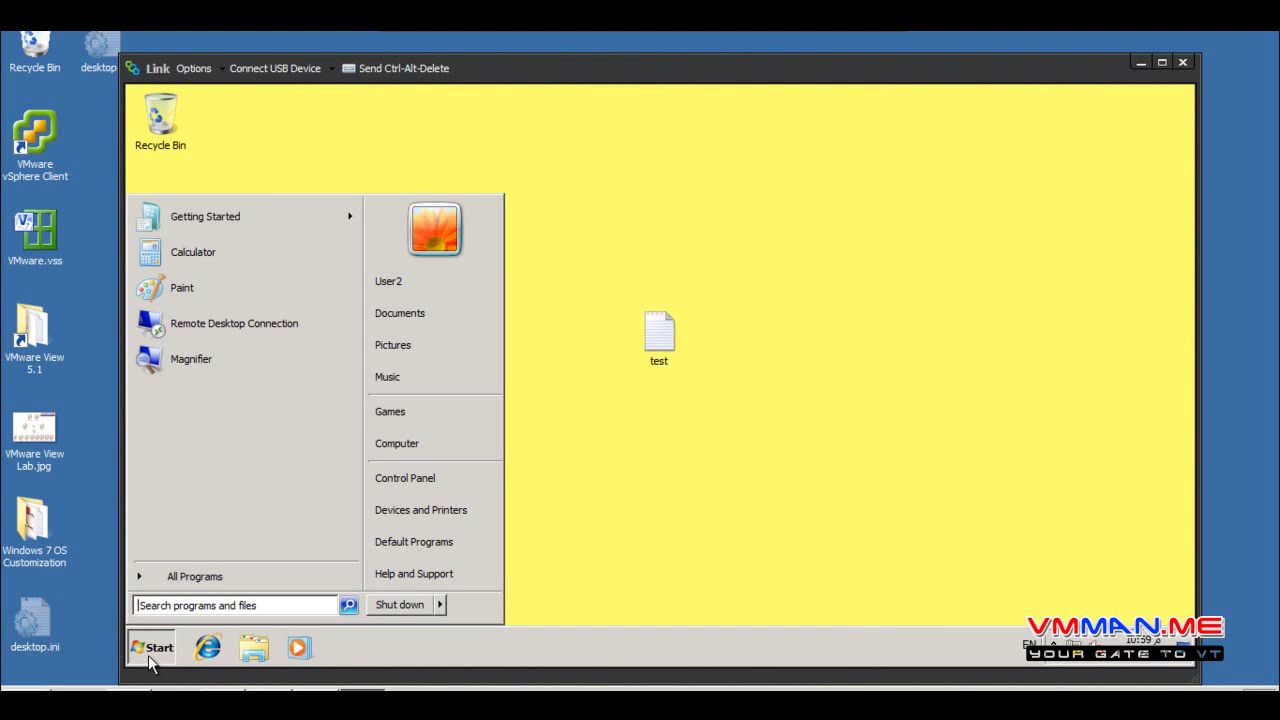
right_click(310, 650)
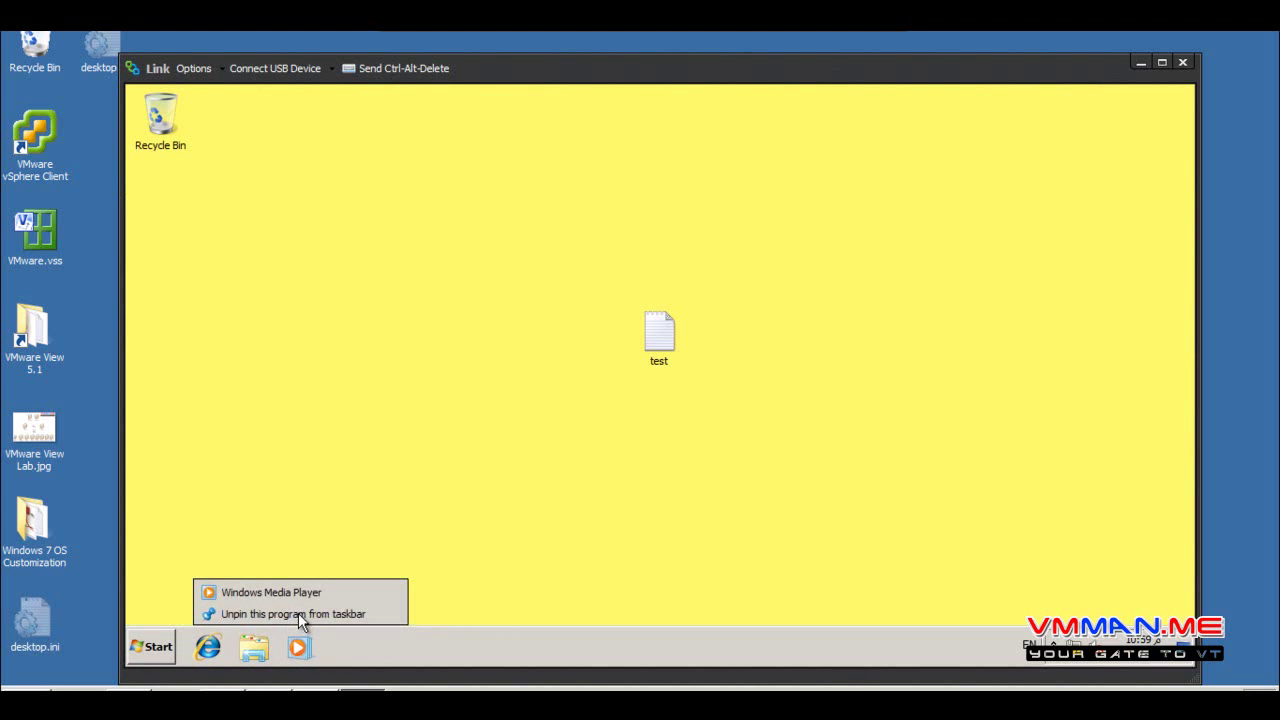
click(157, 645)
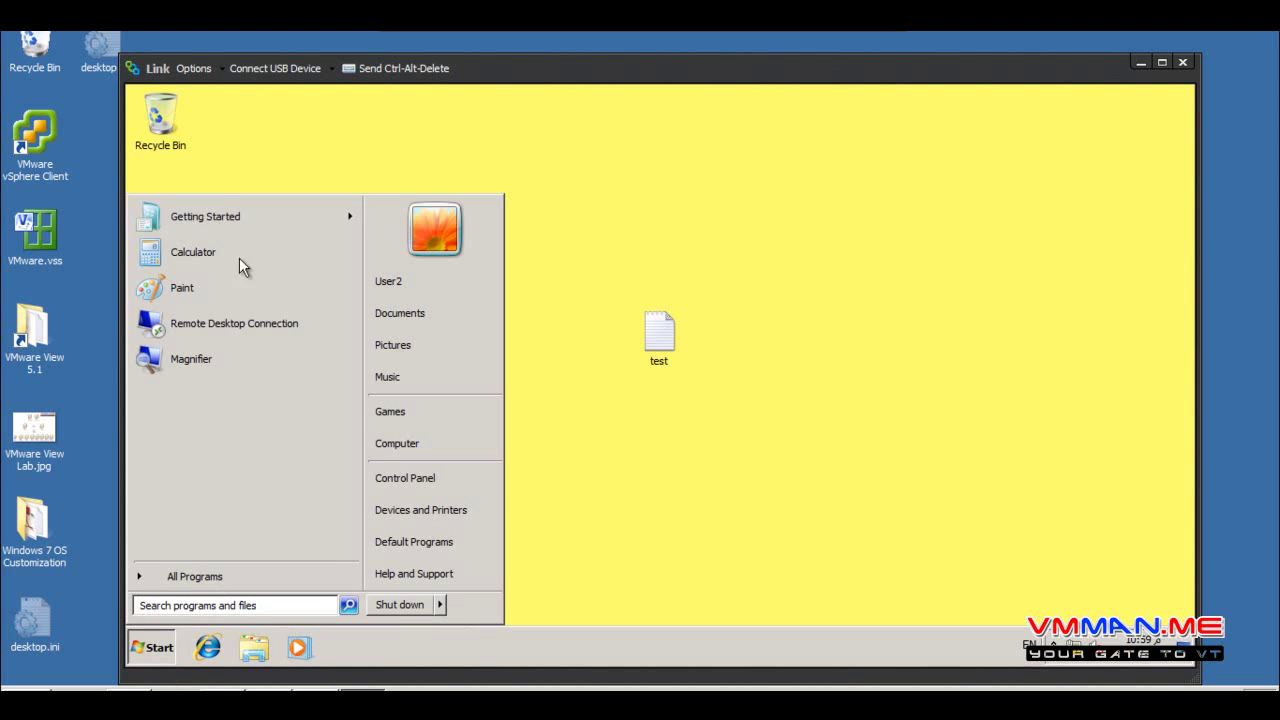
click(155, 580)
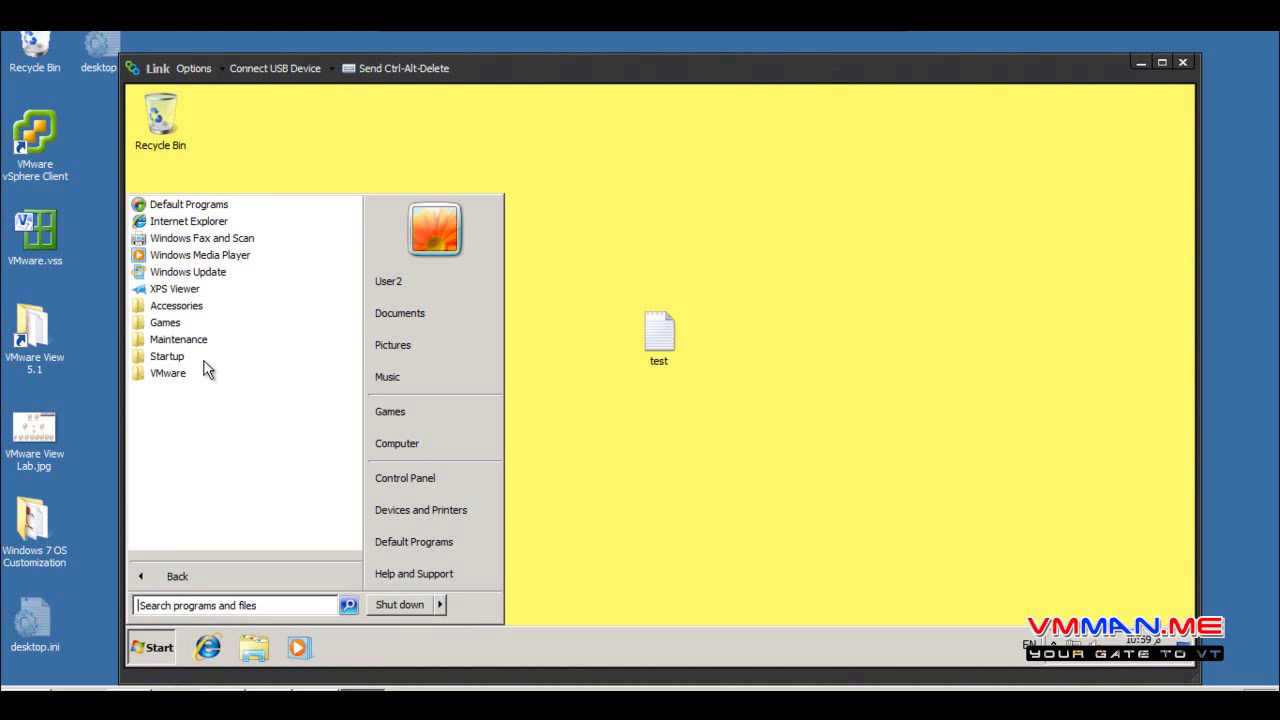
click(199, 306)
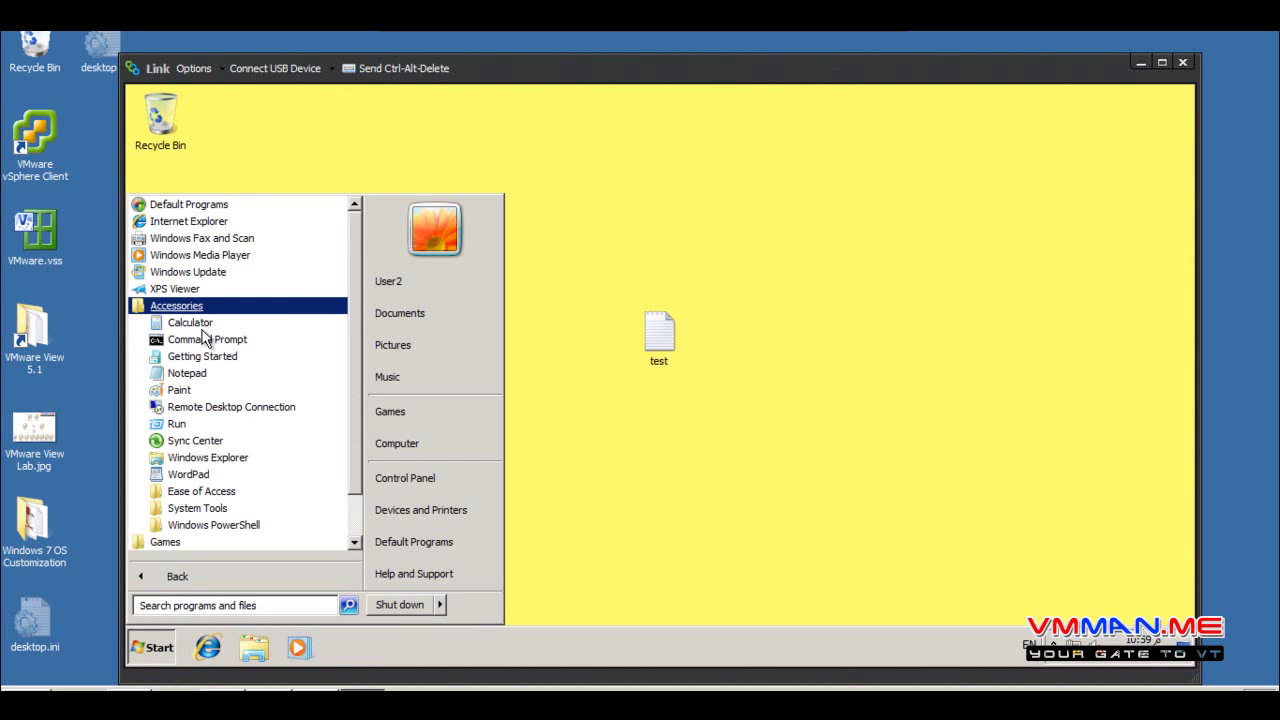
right_click(207, 341)
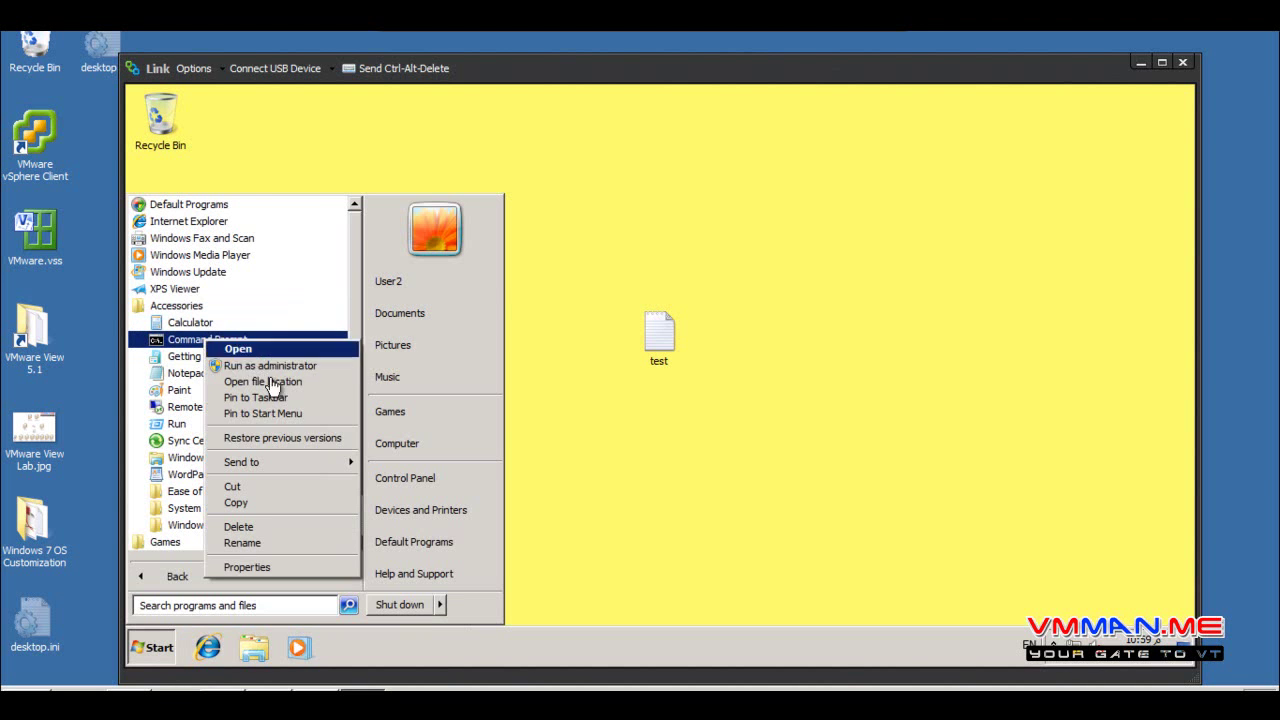
click(318, 414)
click(191, 575)
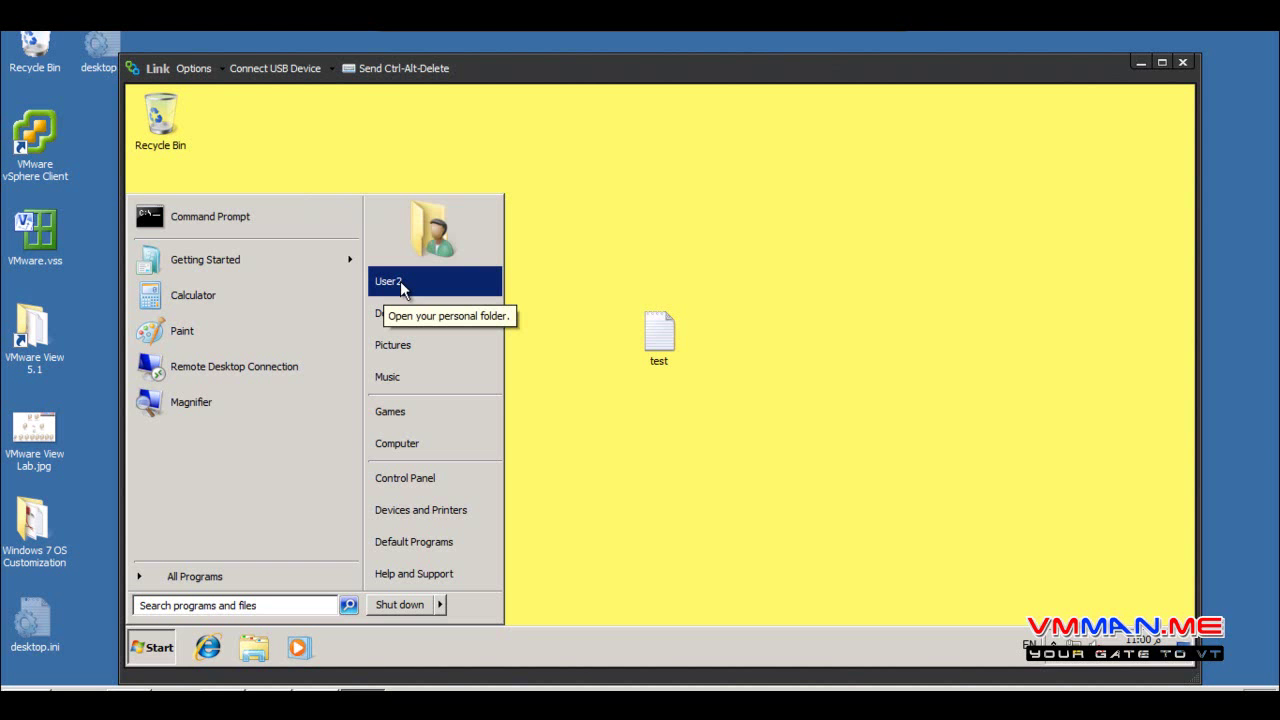
Open the Computer window from the Start menu to show the drives
click(664, 318)
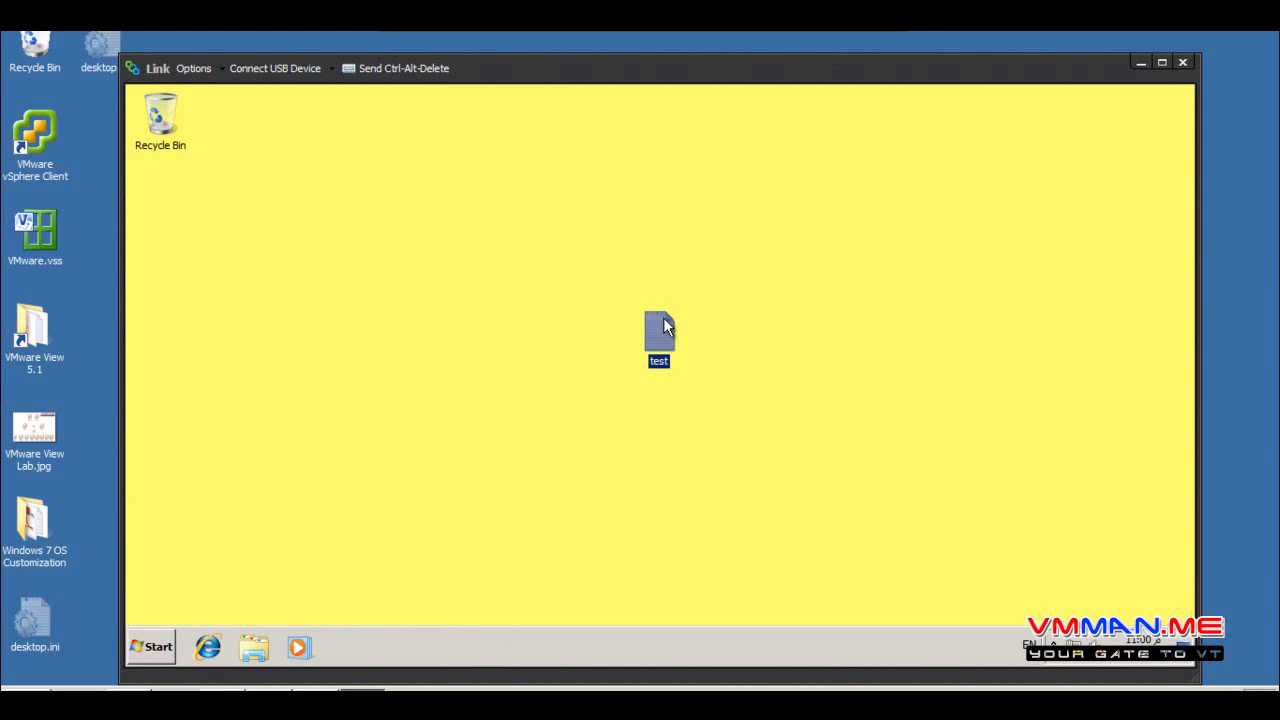
click(539, 420)
click(151, 647)
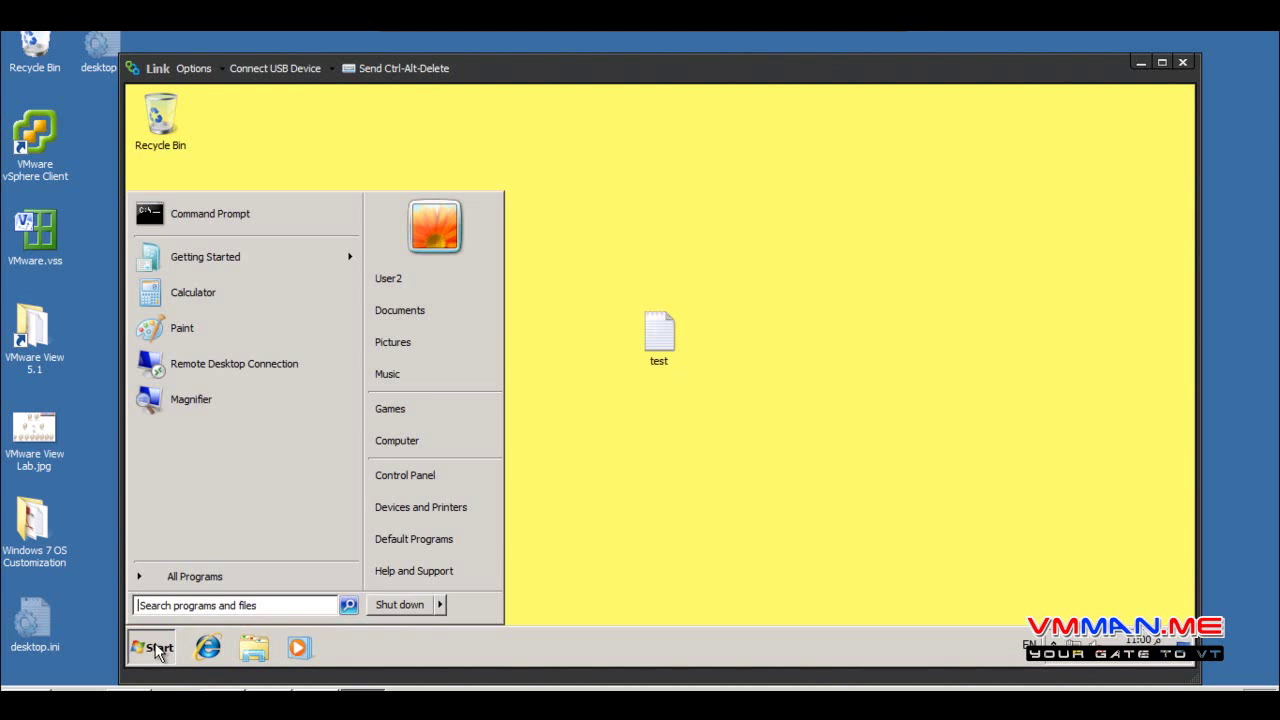
click(424, 440)
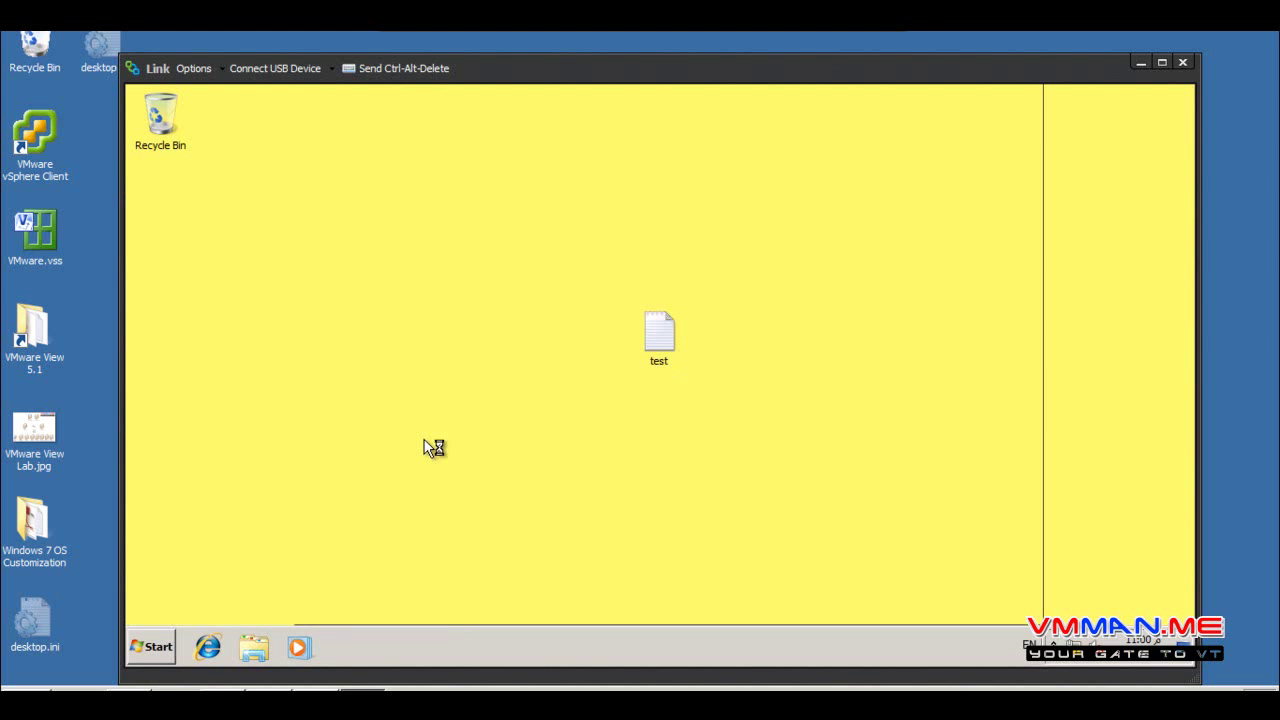
Create a new folder named test on Local Disk (C:)
click(556, 212)
double_click(556, 212)
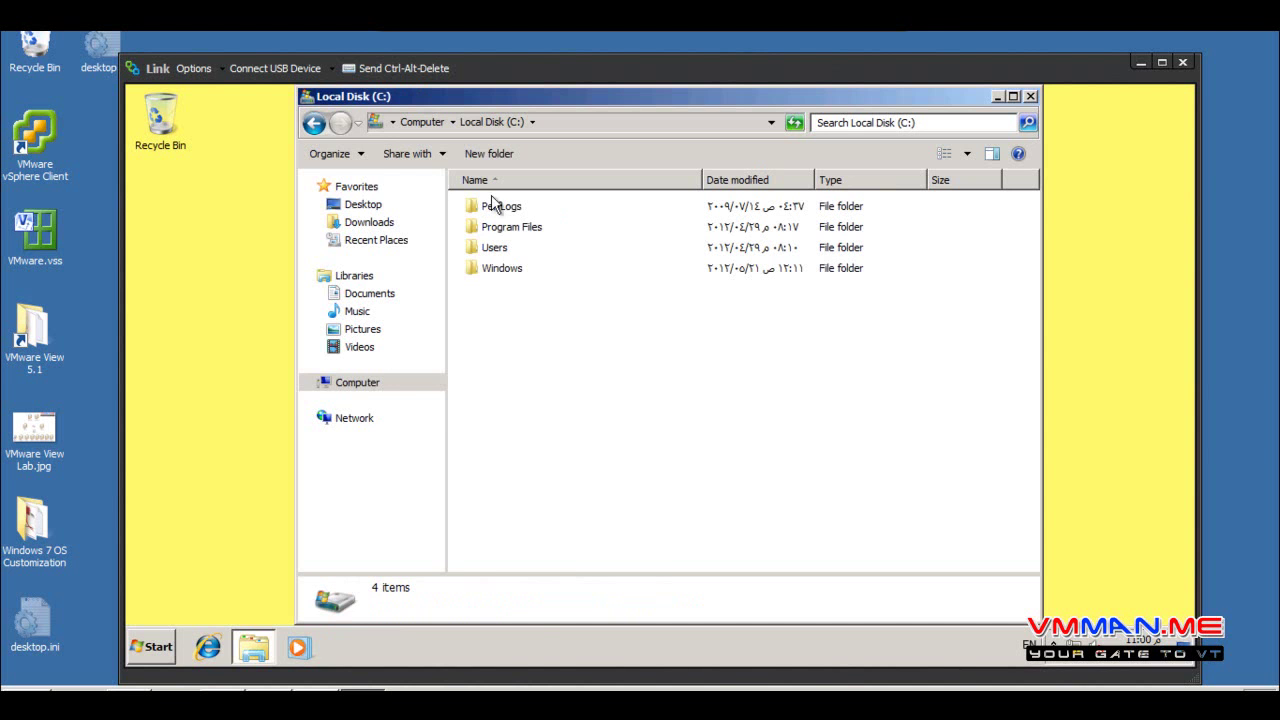
right_click(524, 371)
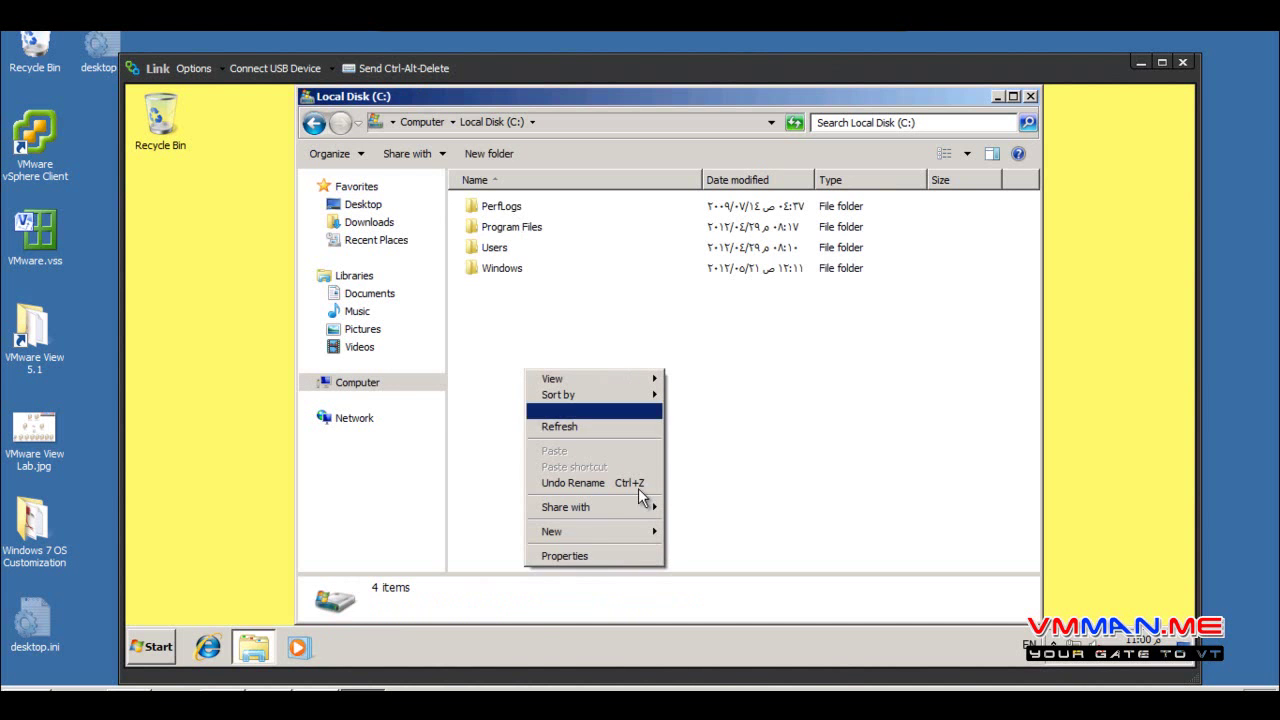
mouse_move(598, 531)
click(675, 532)
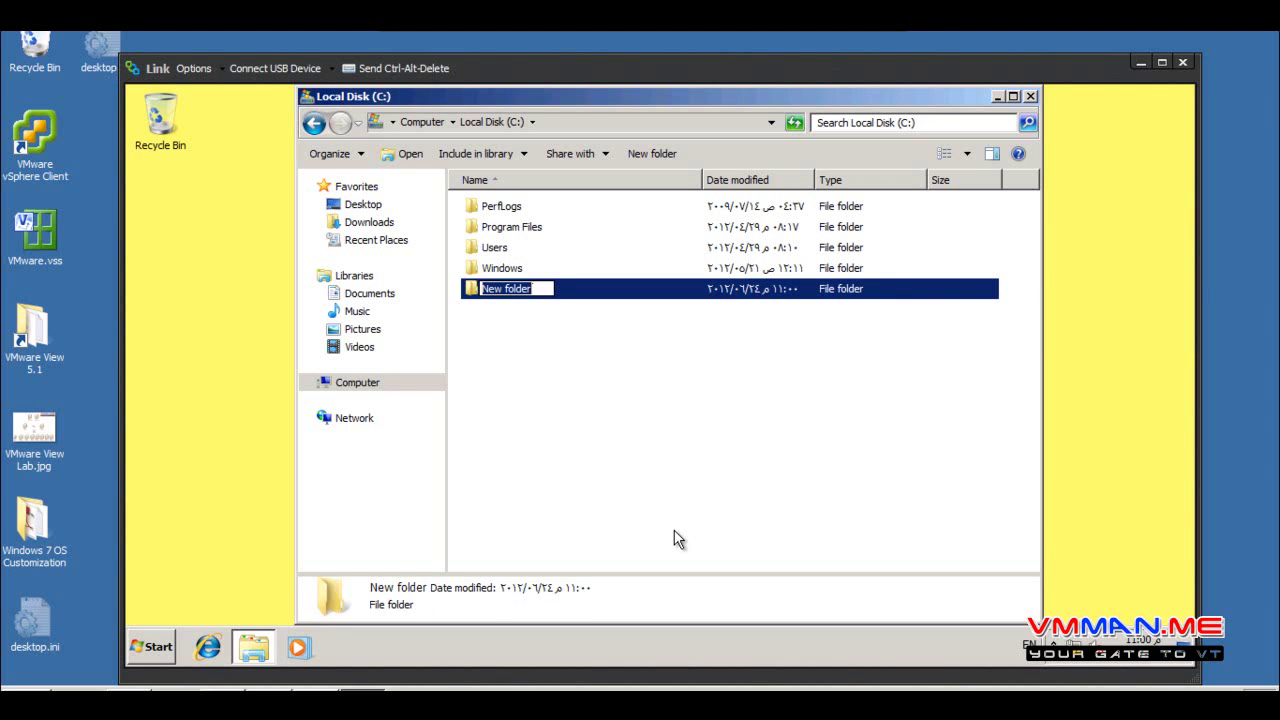
text(test)
key(Return)
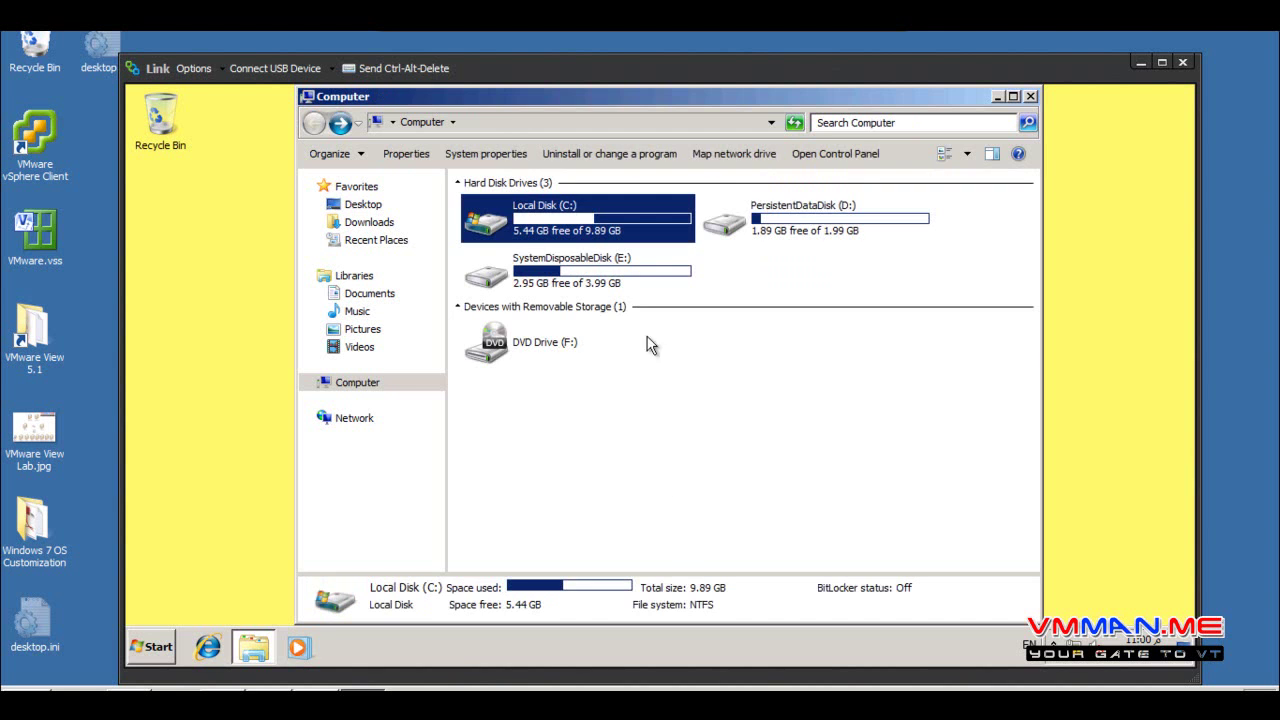
Check the test folder on C: and return to the list of drives
double_click(600, 230)
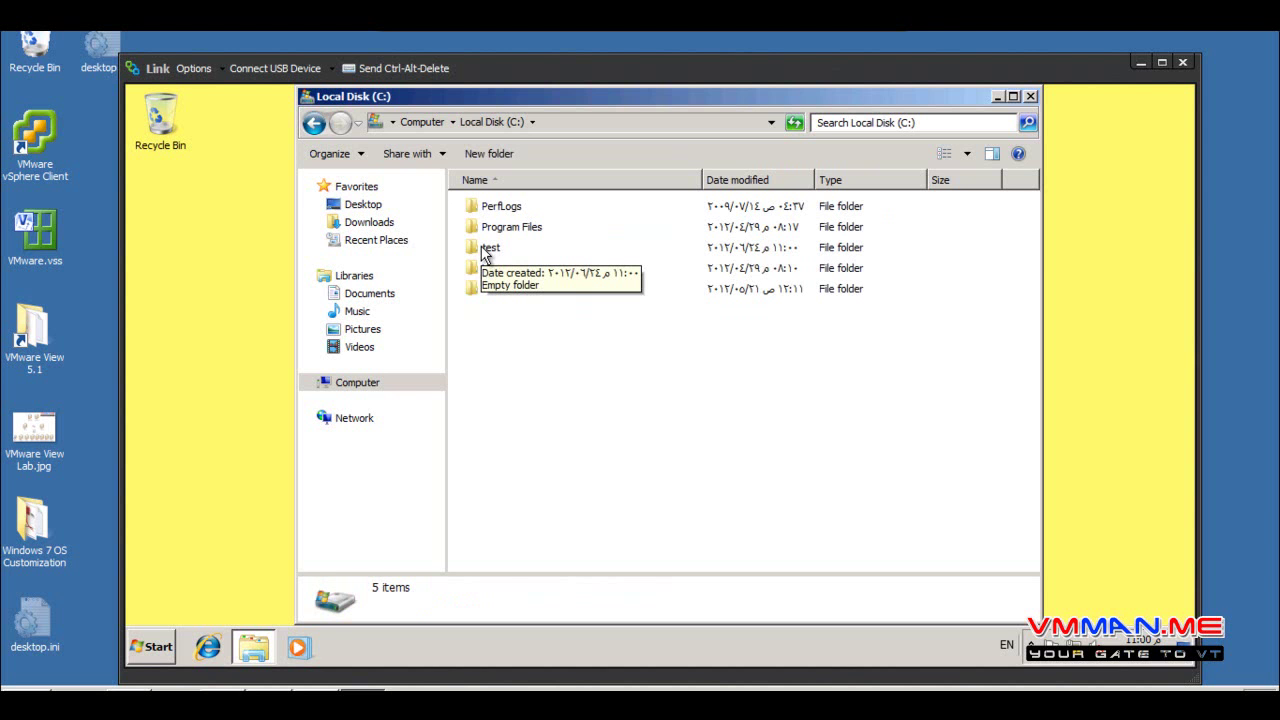
click(168, 651)
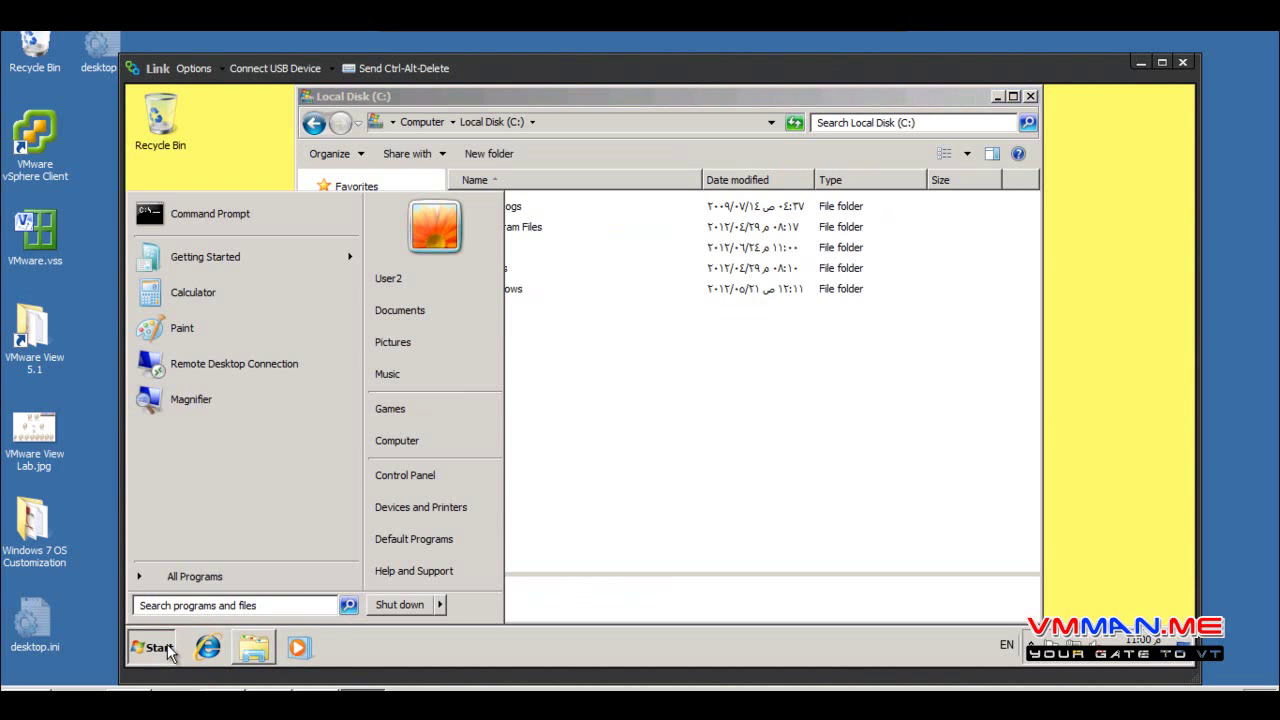
click(820, 380)
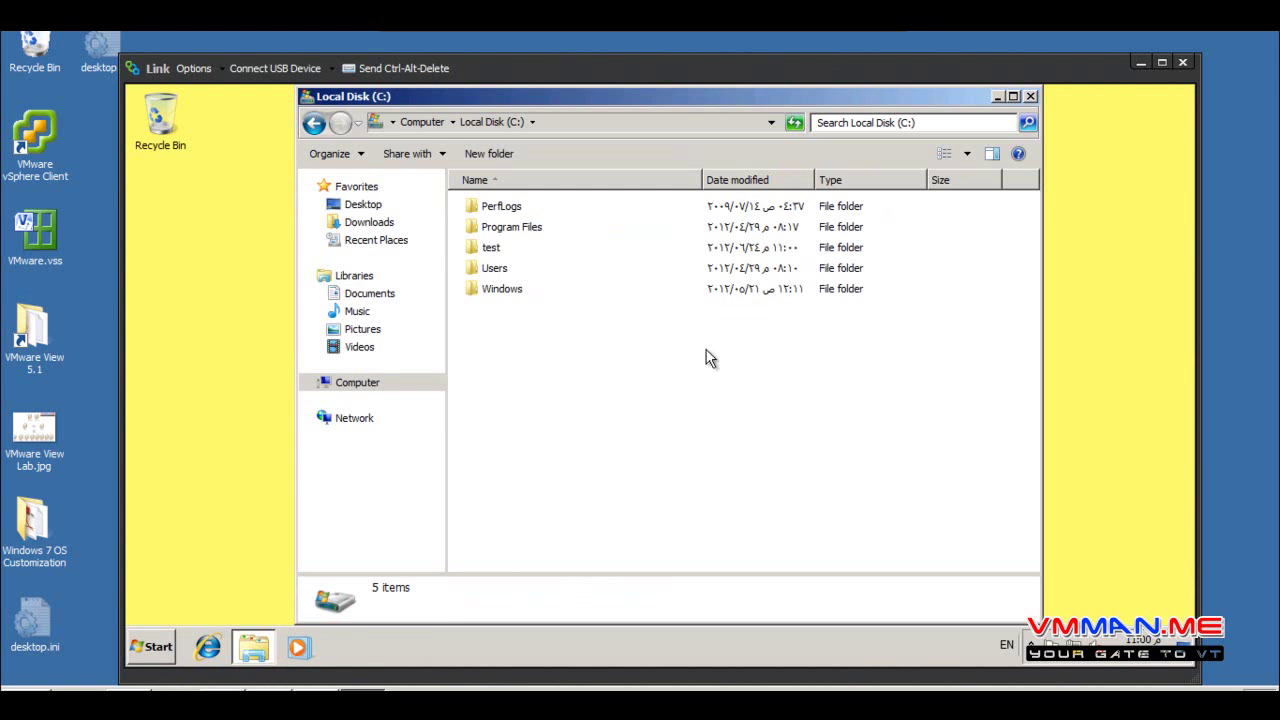
click(498, 248)
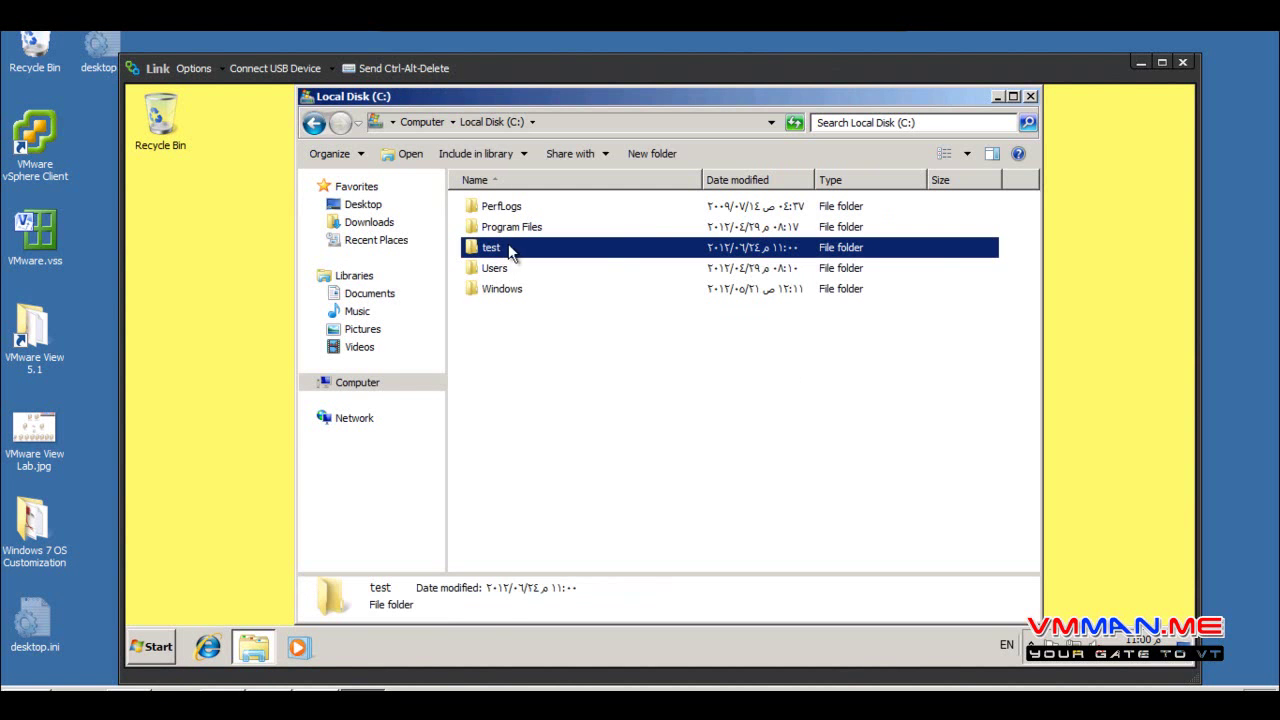
click(431, 122)
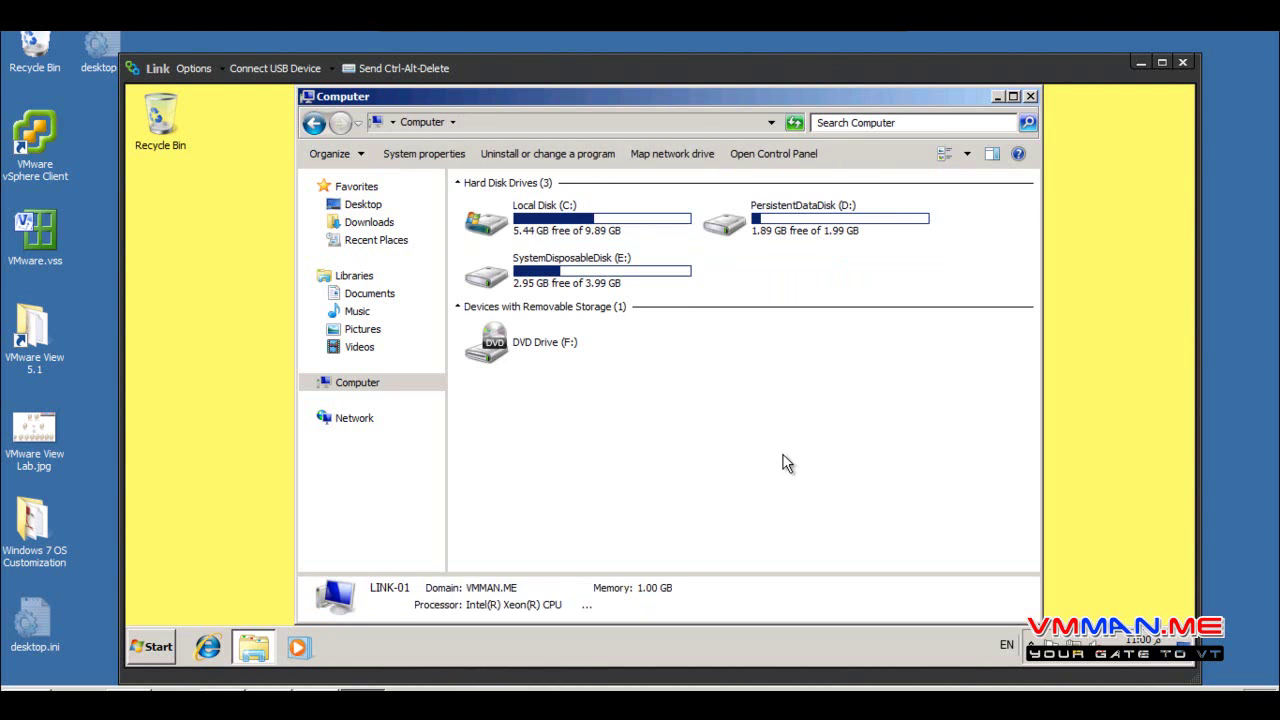
double_click(750, 249)
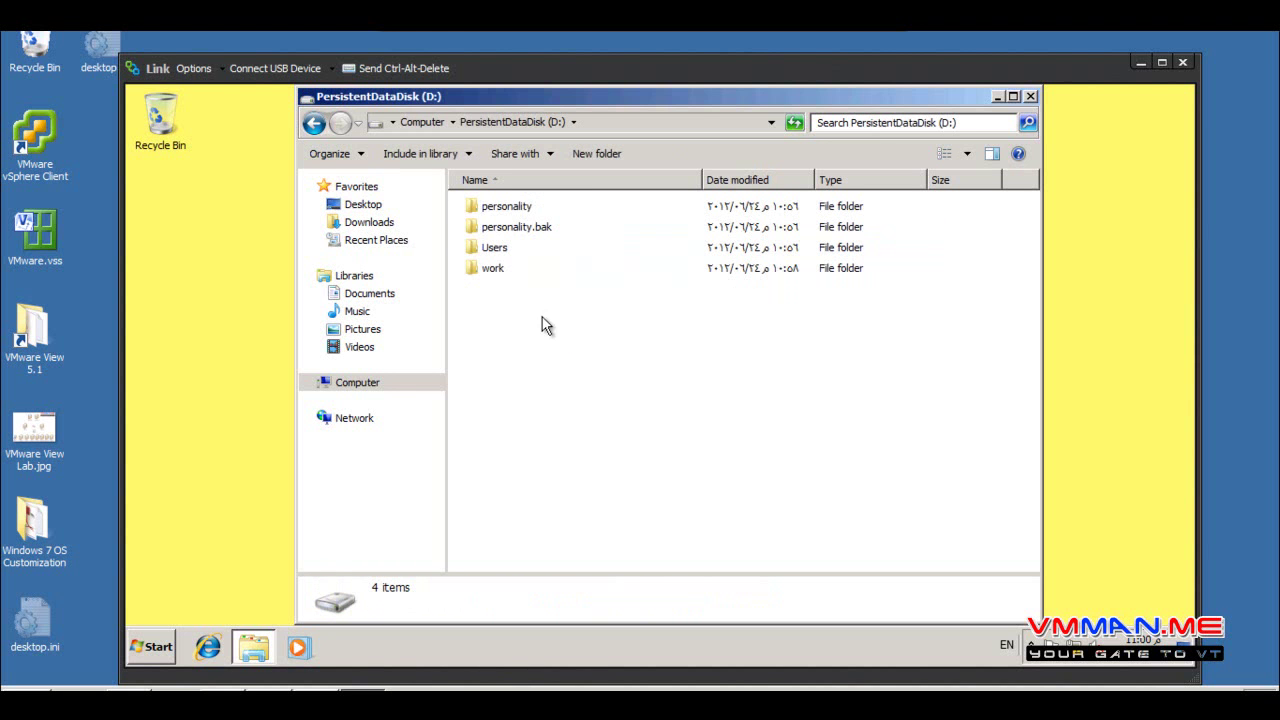
double_click(491, 250)
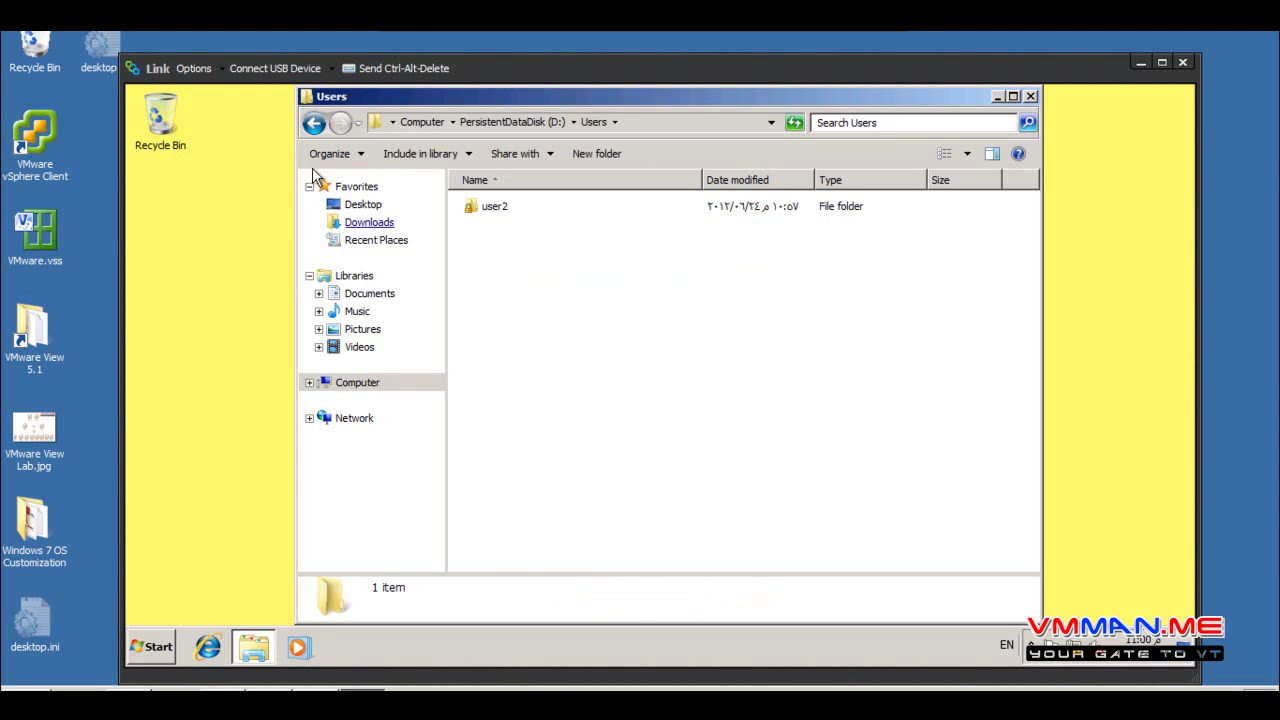
click(314, 122)
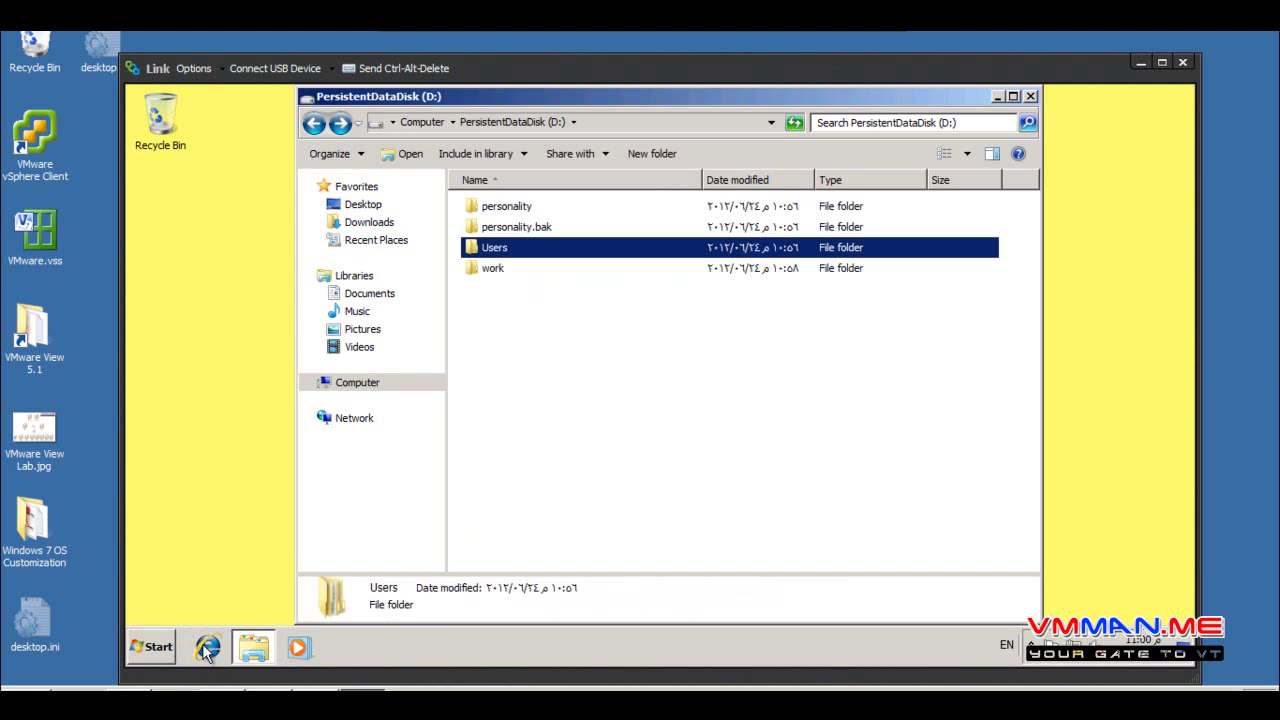
click(153, 646)
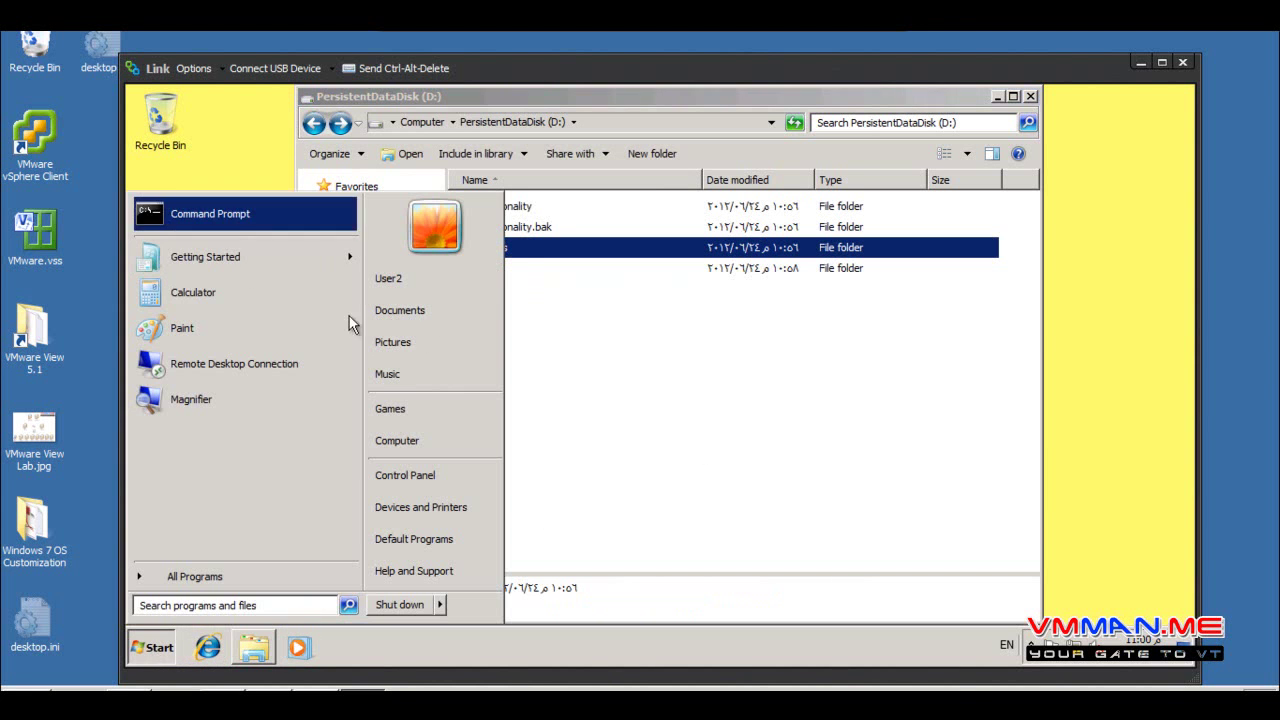
click(771, 425)
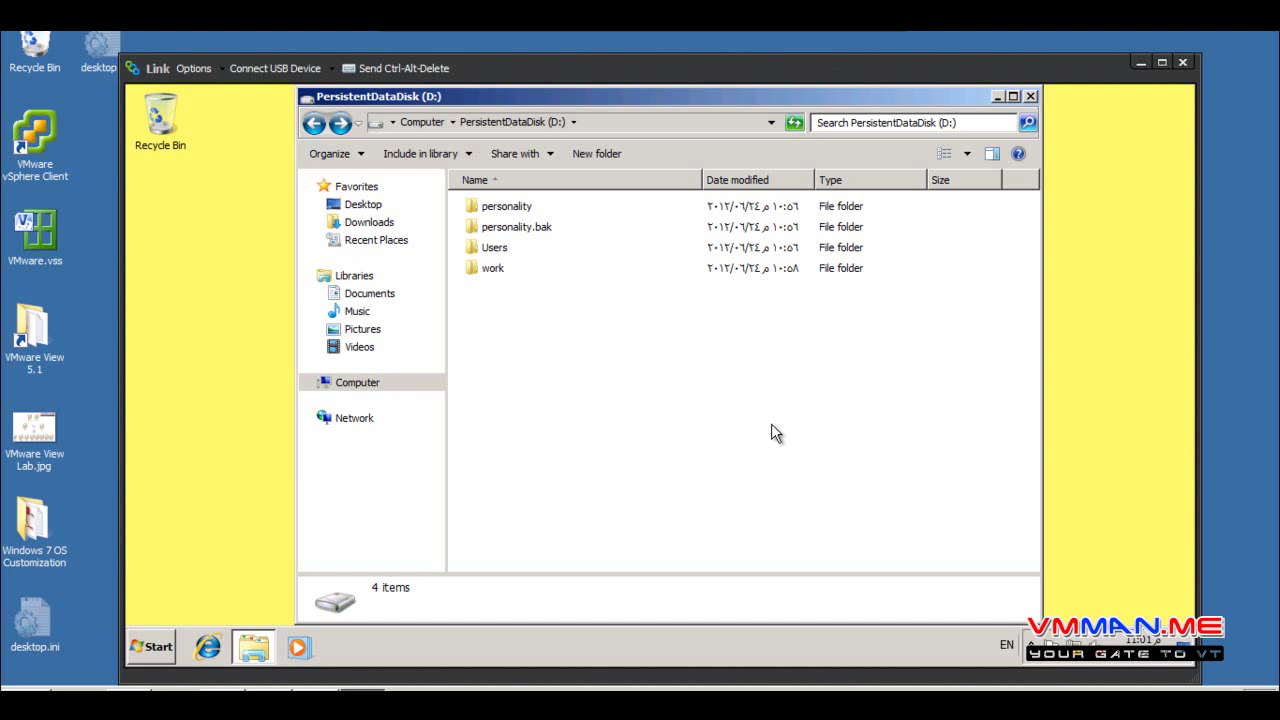
click(420, 121)
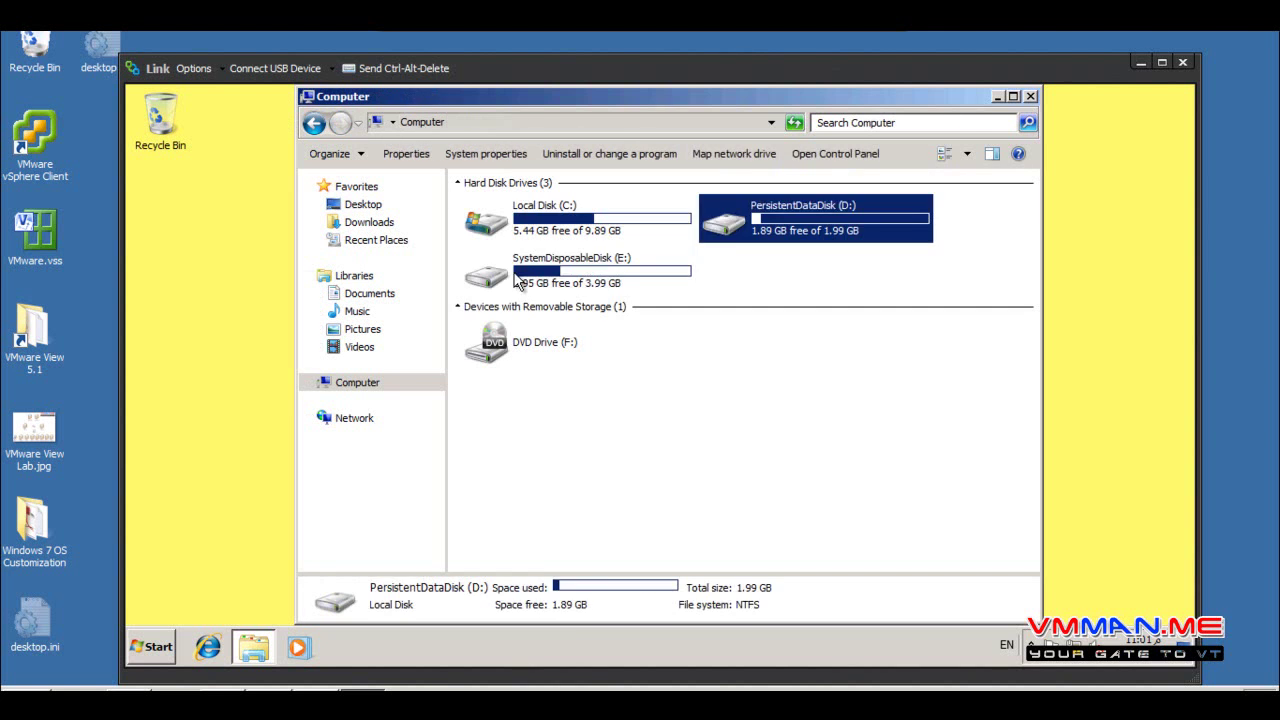
click(623, 289)
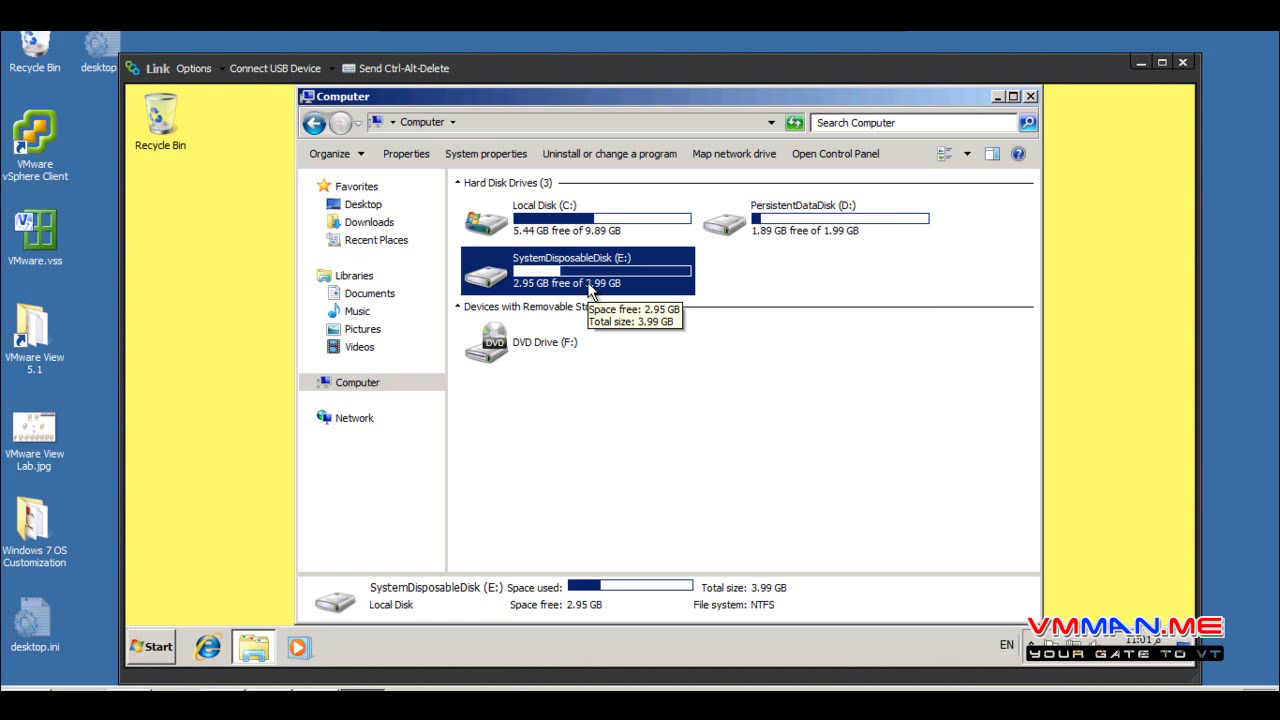
Open the \\192.168.1.200\vmware view 5 network share from the Start menu search
click(150, 648)
click(225, 606)
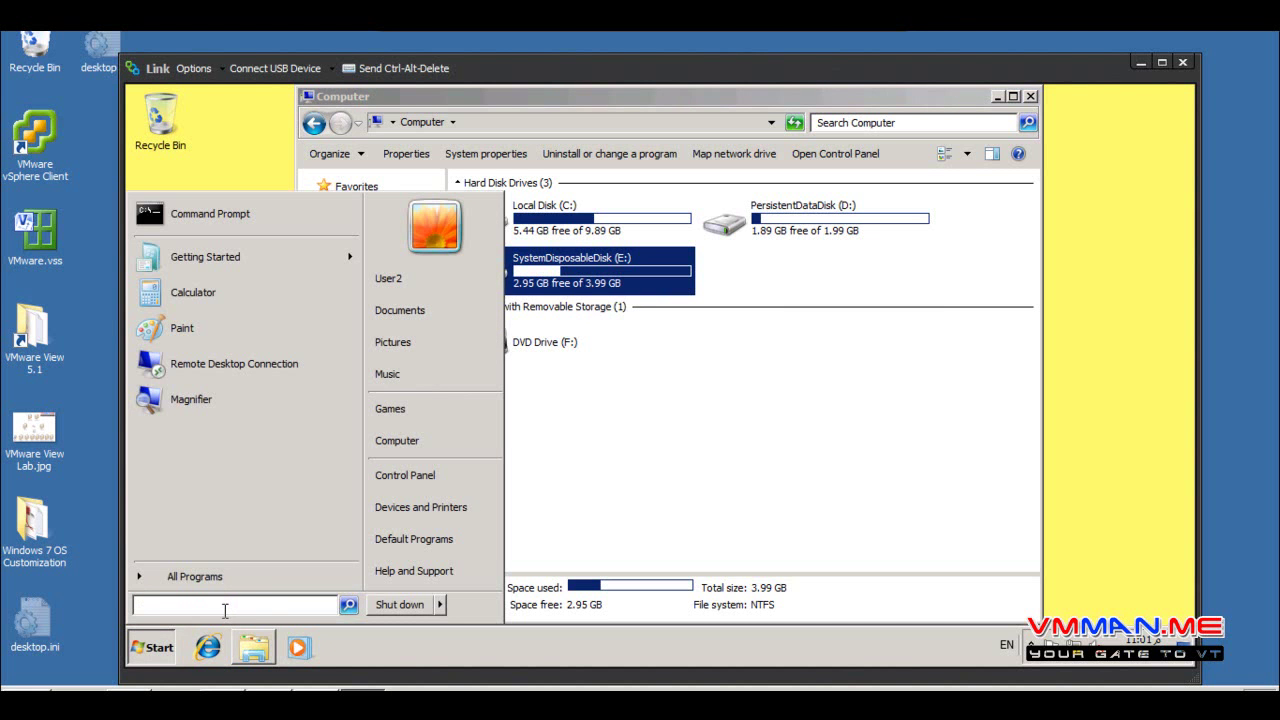
text(\\)
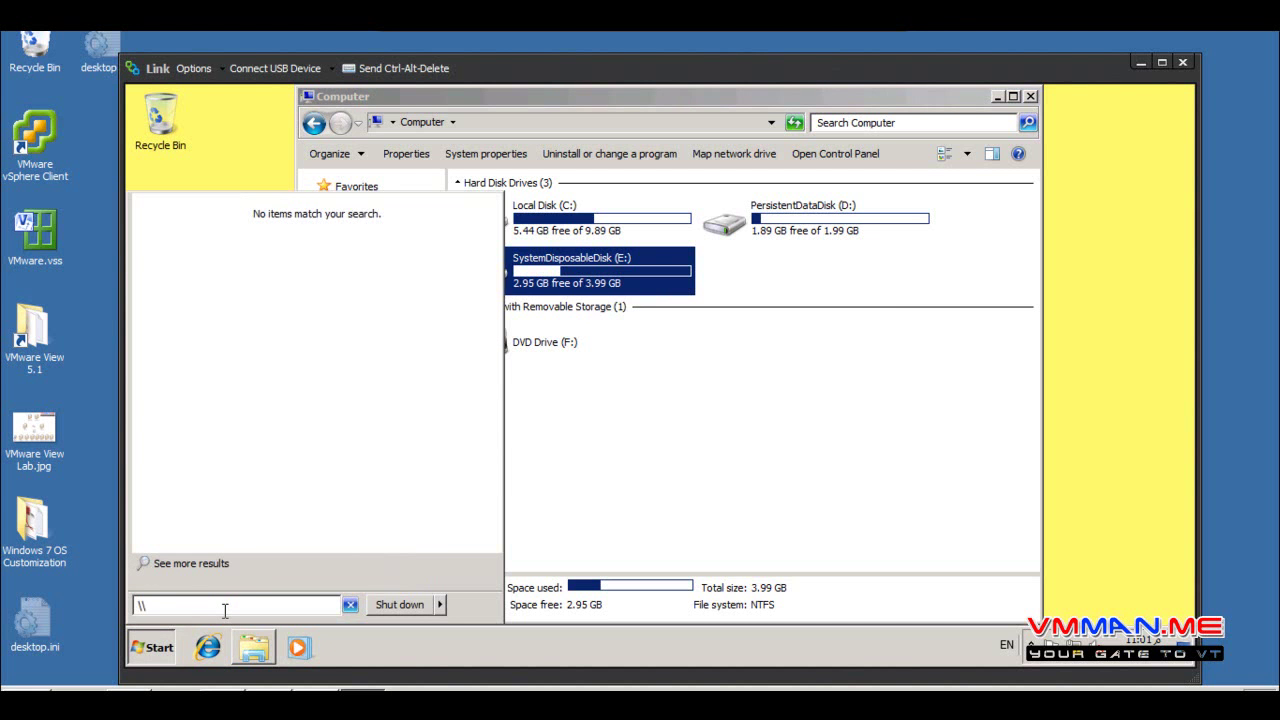
text(192.168.1.200\vmware)
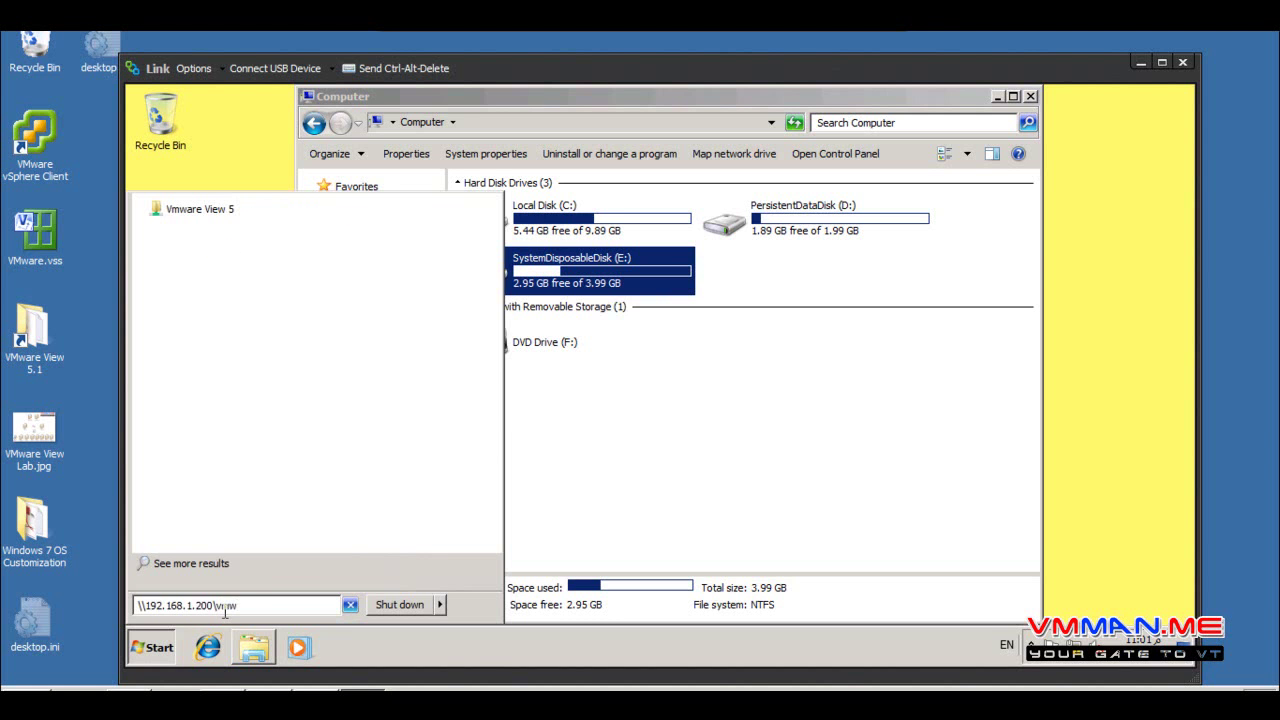
text( view 5)
key(Return)
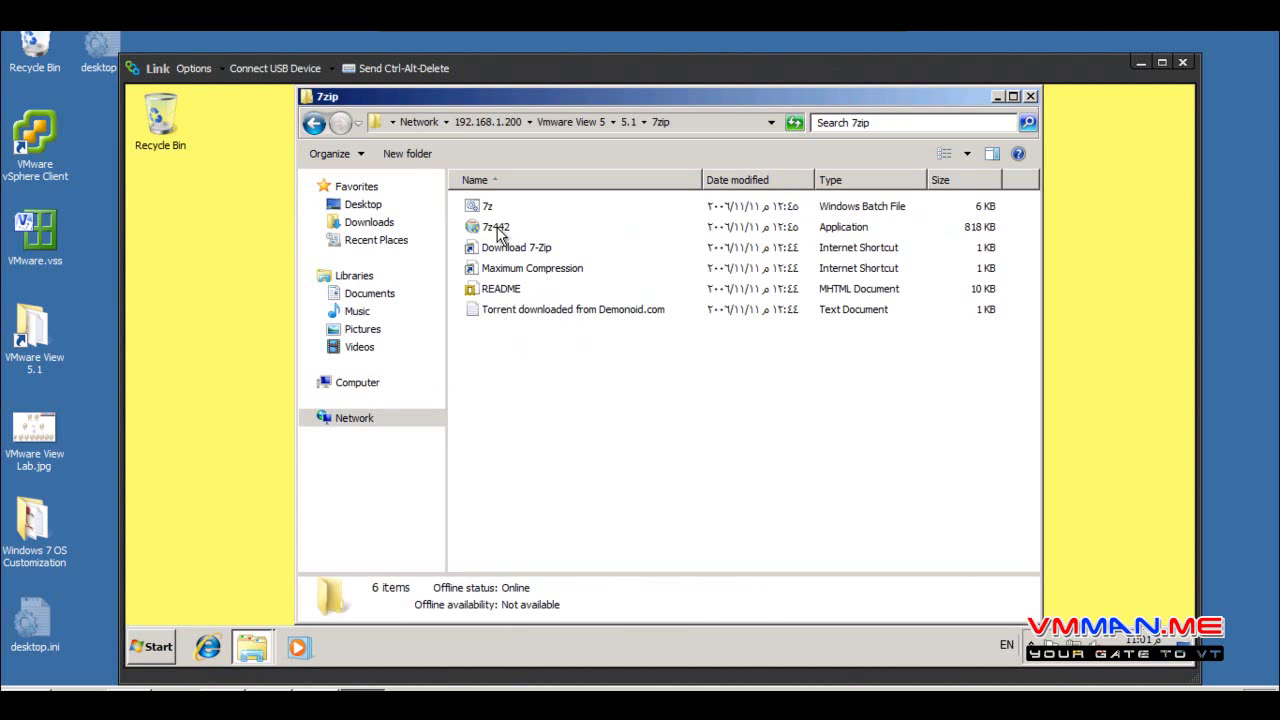
Launch the 7z442 installer and approve it with the administrator's username and password
double_click(497, 229)
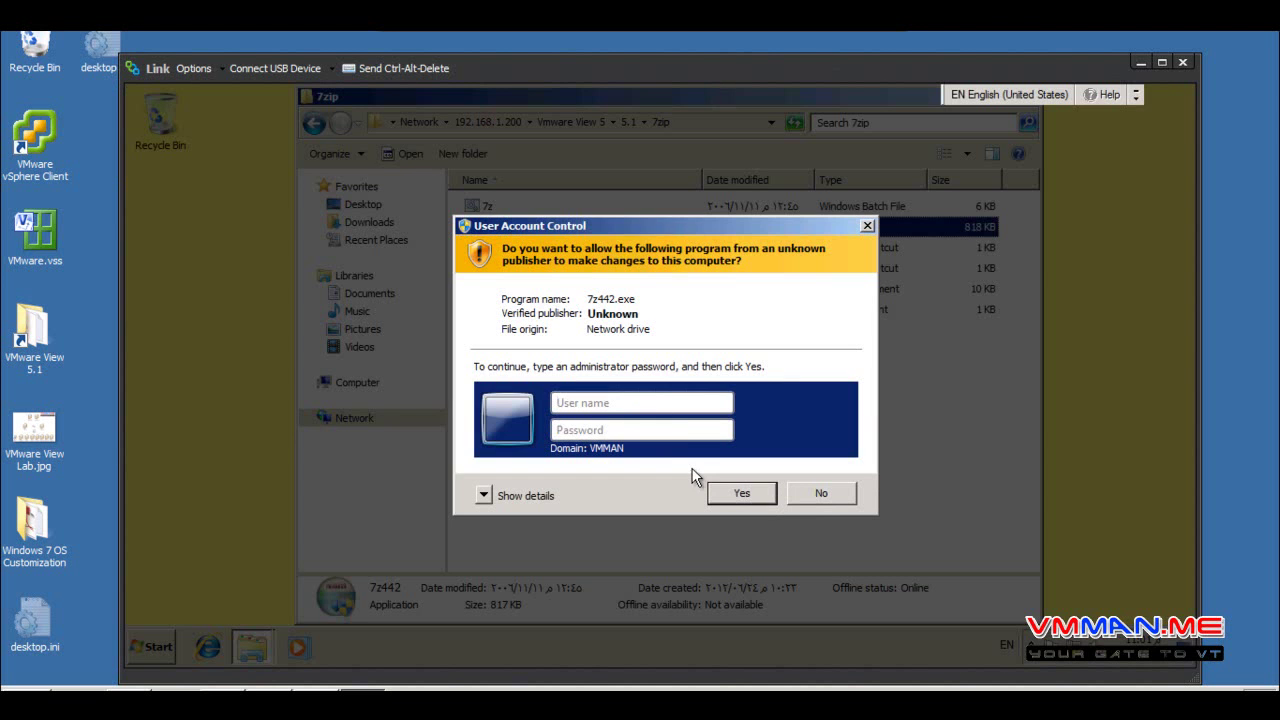
text(khaled)
click(676, 425)
text(********)
key(Return)
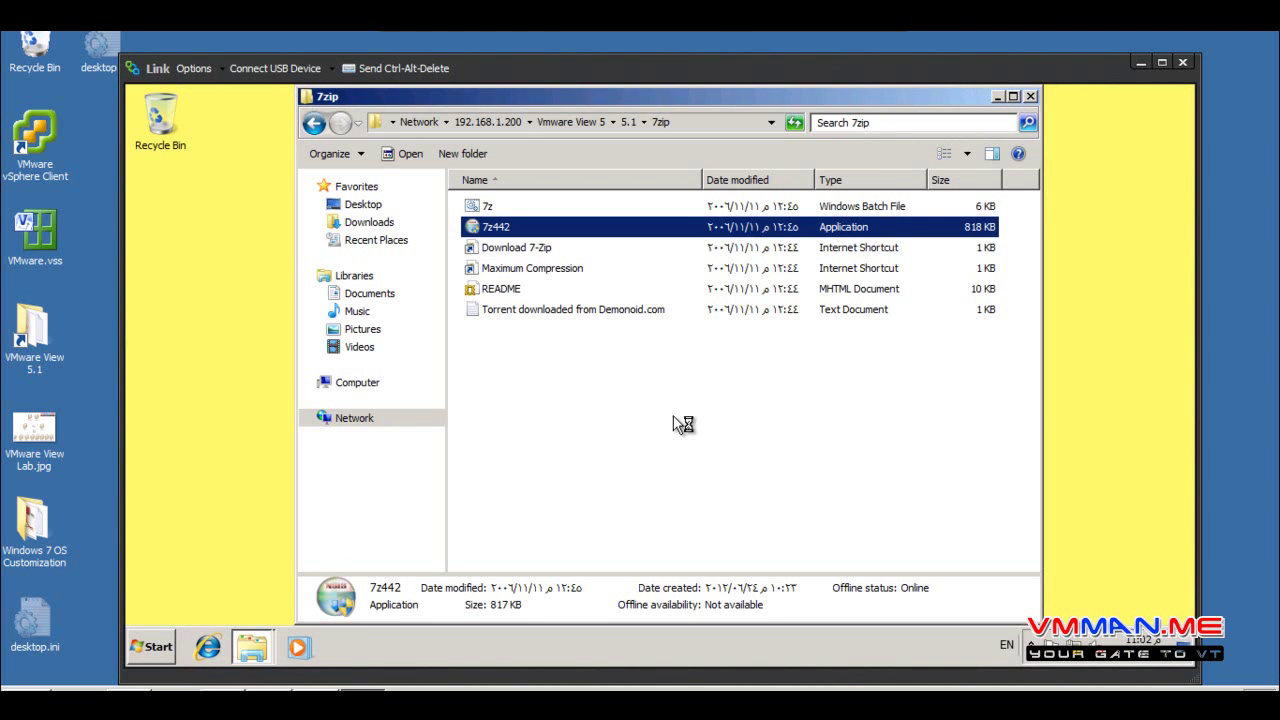
Install 7-Zip 4.42, close the file window, and look for 7-Zip File Manager in Start
click(776, 521)
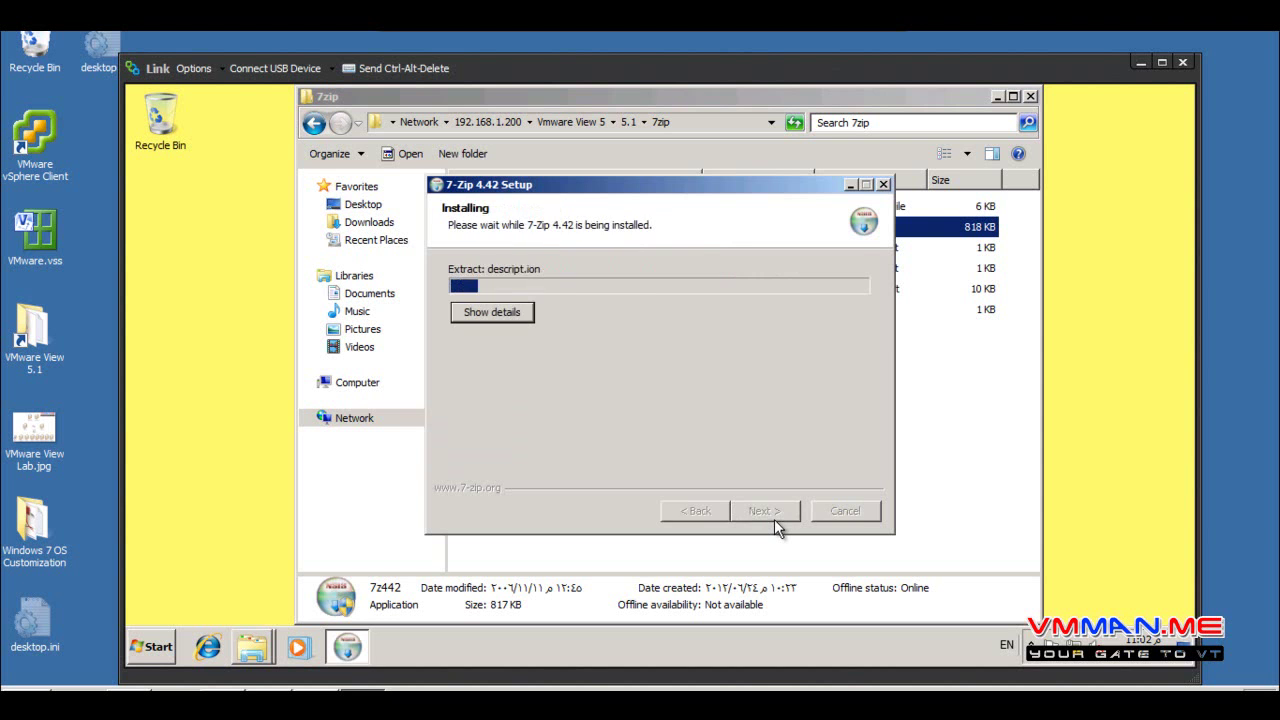
click(774, 519)
click(774, 519)
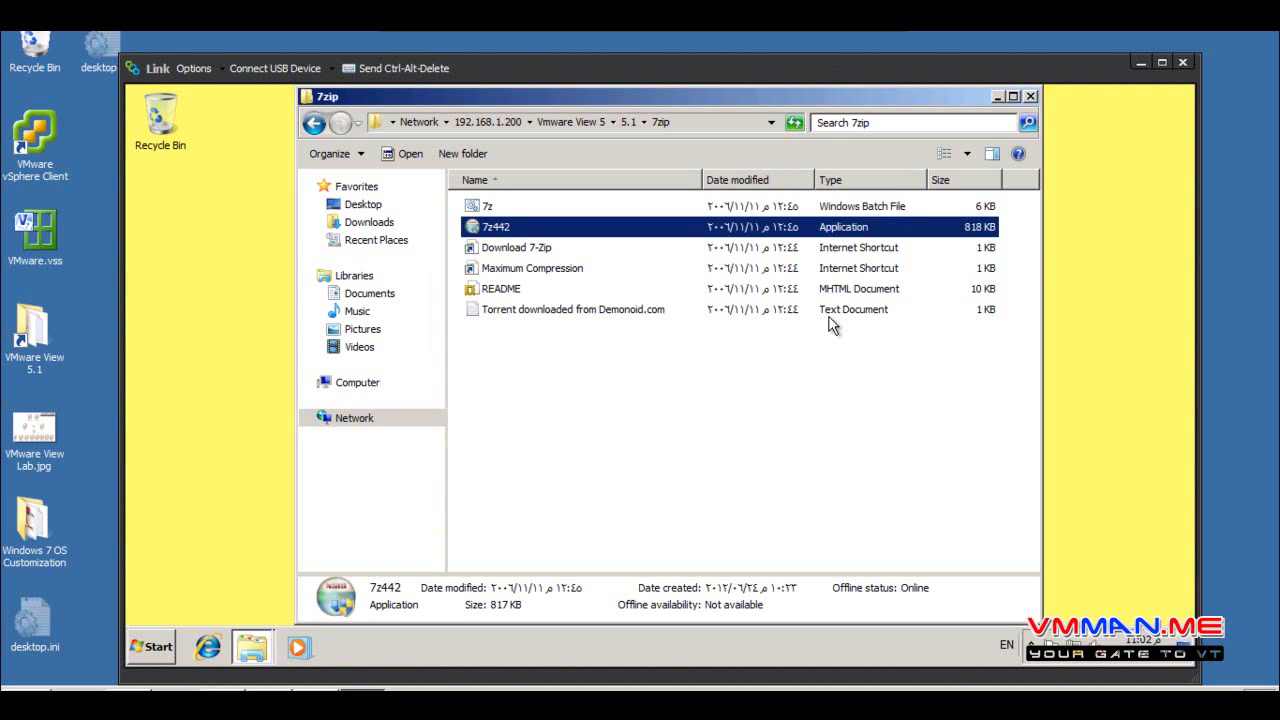
click(1030, 96)
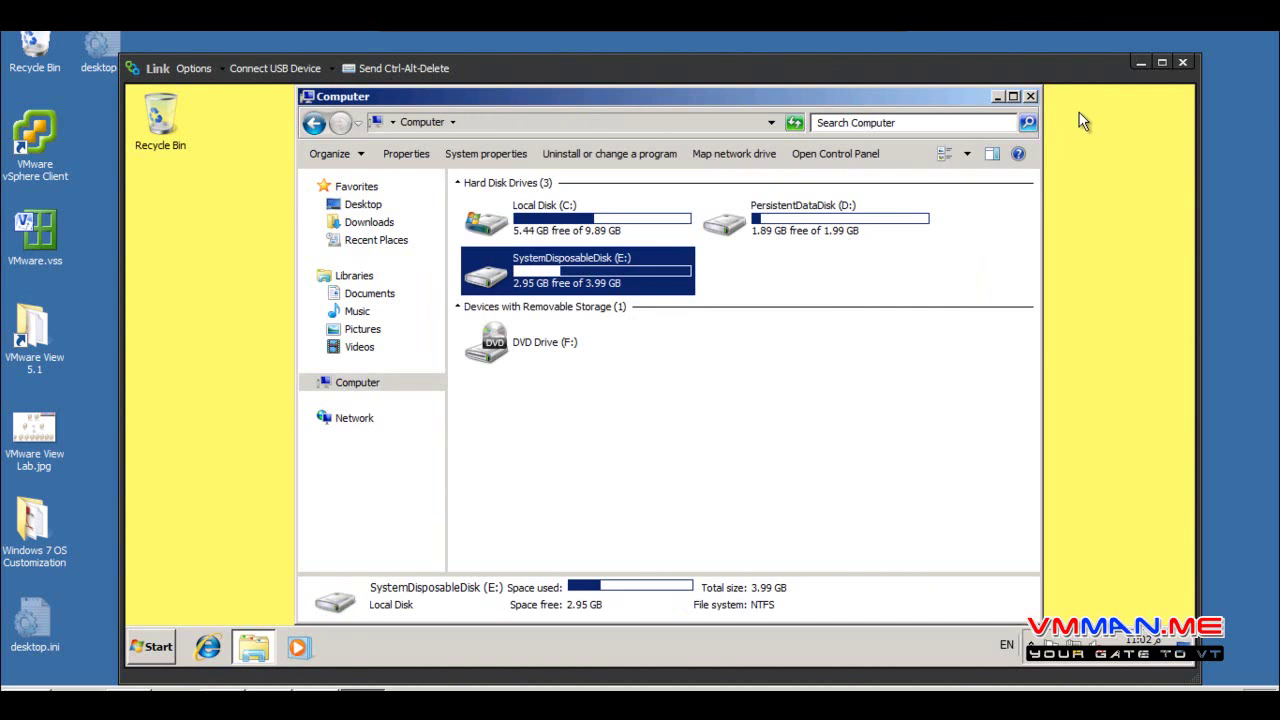
click(1030, 96)
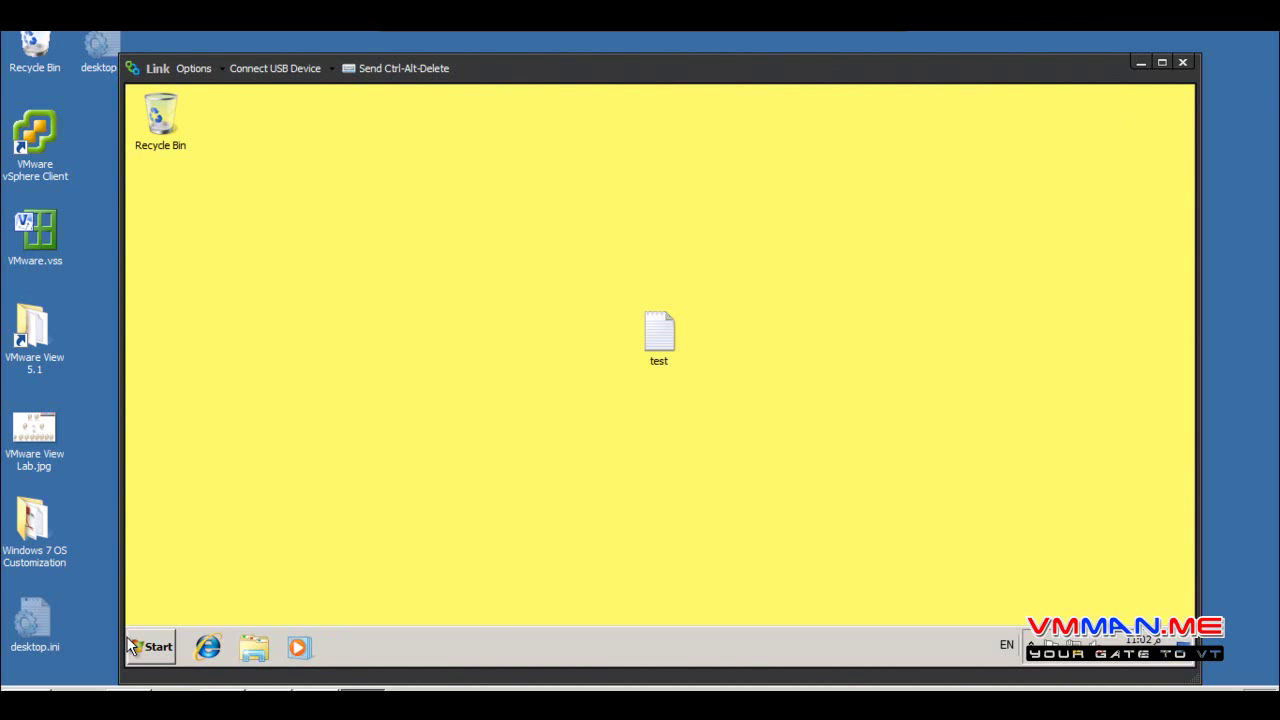
click(140, 646)
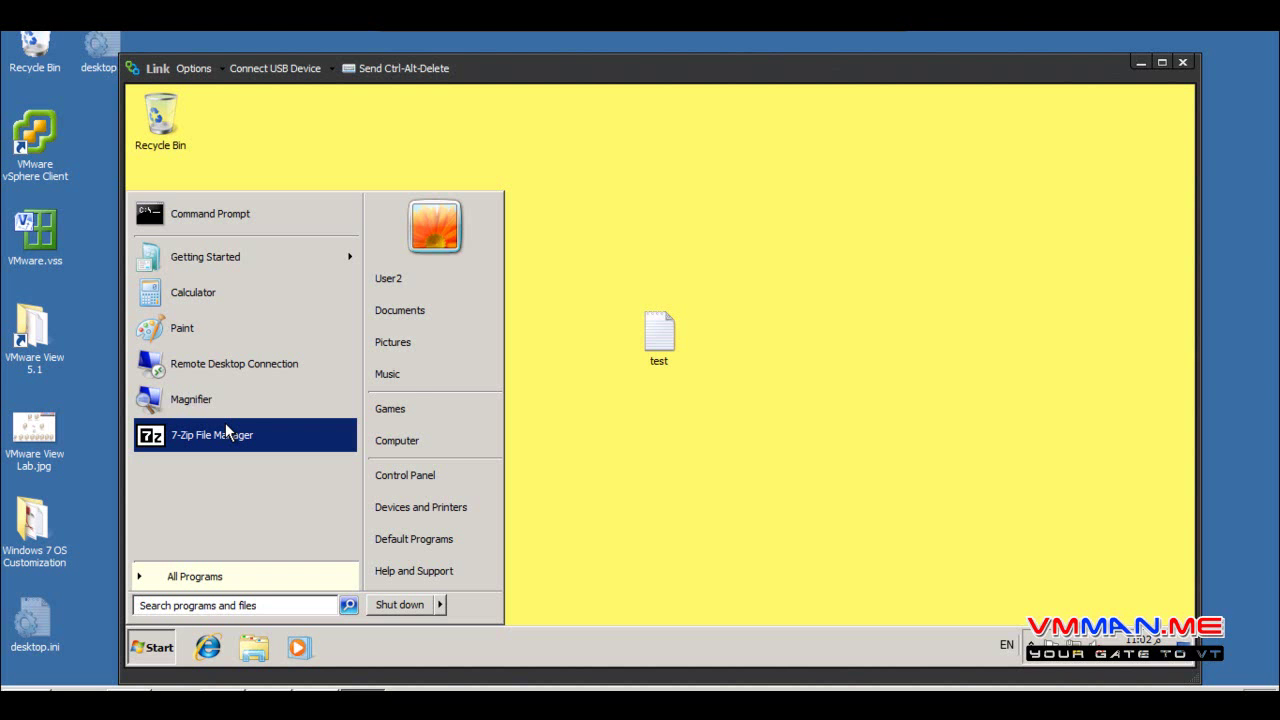
Browse Local Disk (C:) from Computer, then return to the drive list
click(432, 441)
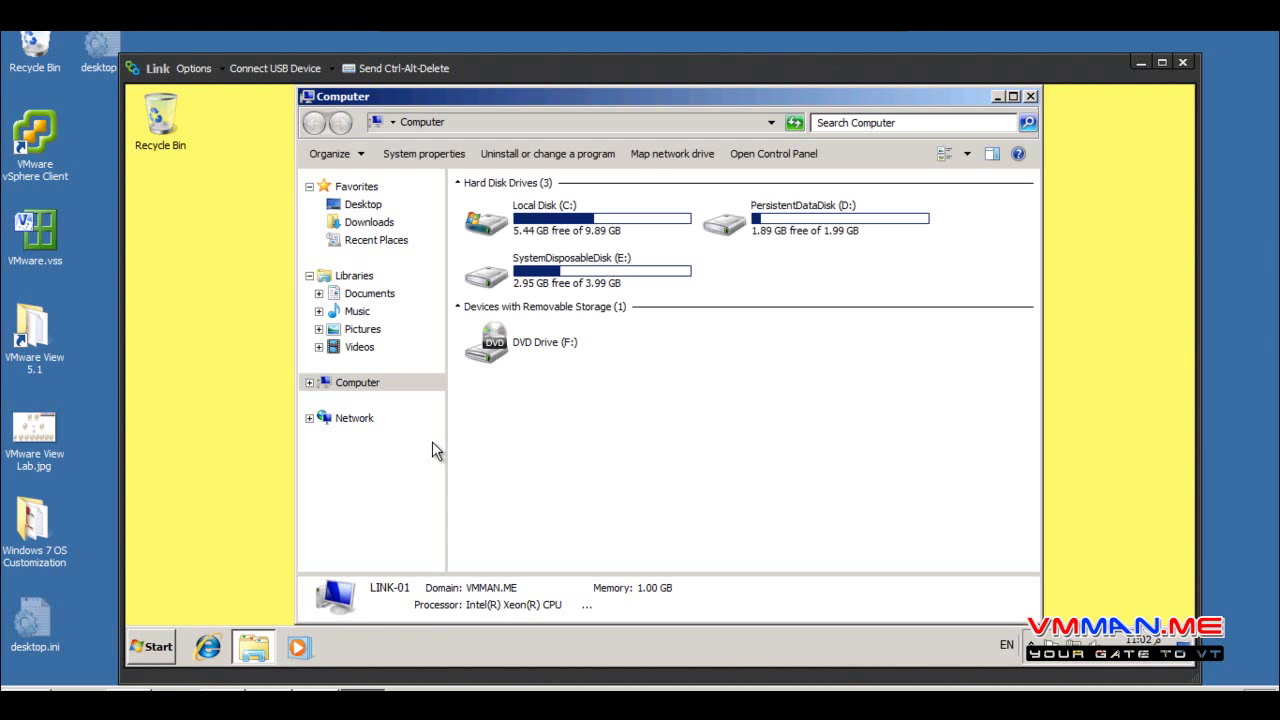
click(573, 218)
double_click(573, 220)
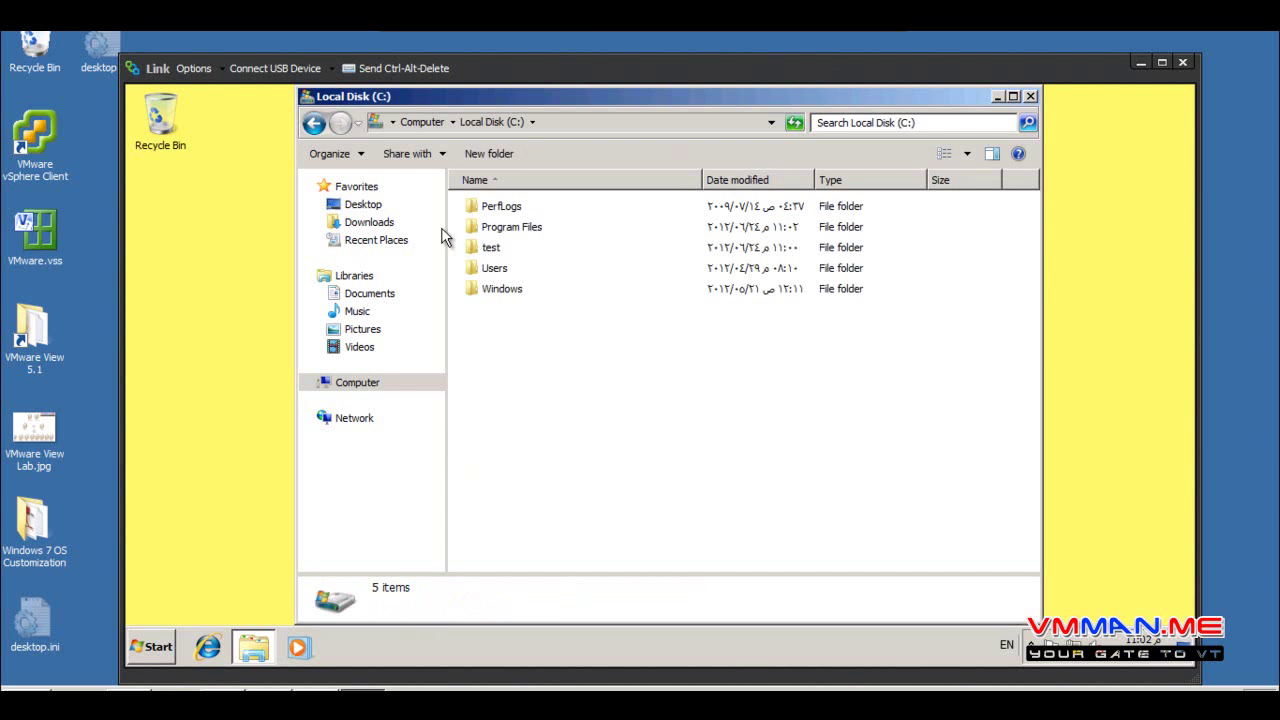
click(314, 122)
click(835, 228)
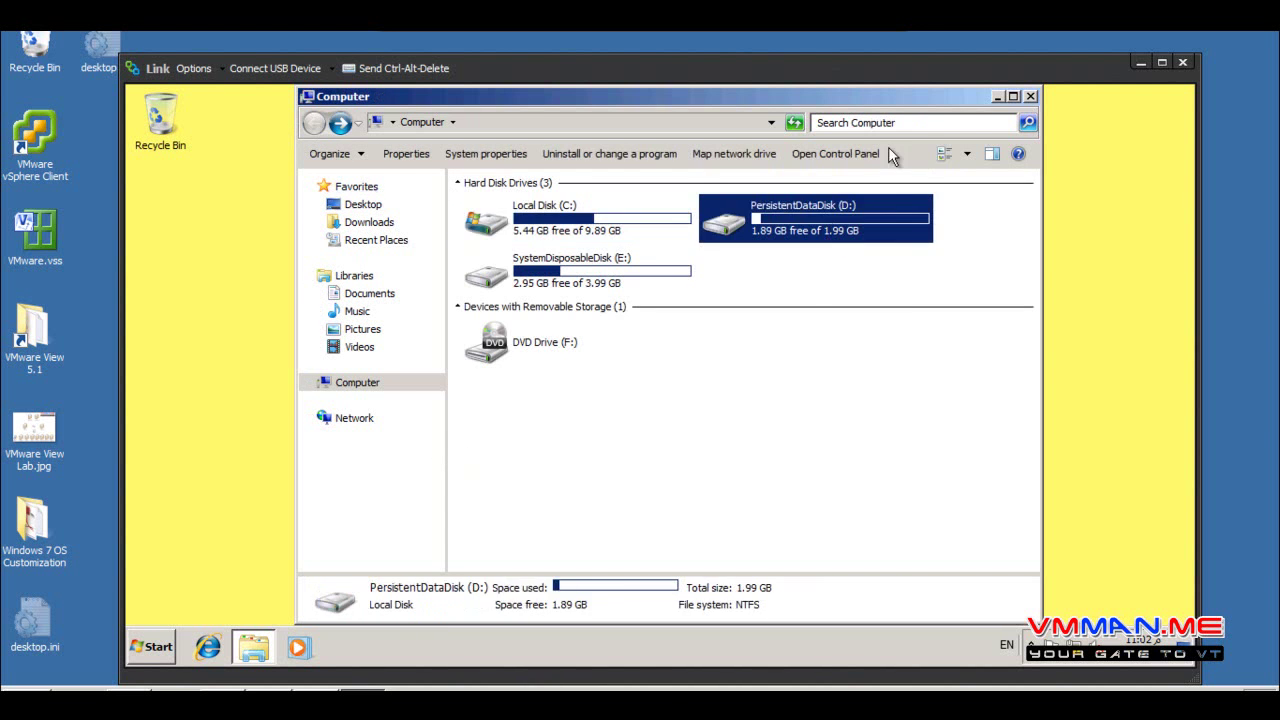
drag(957, 100, 825, 407)
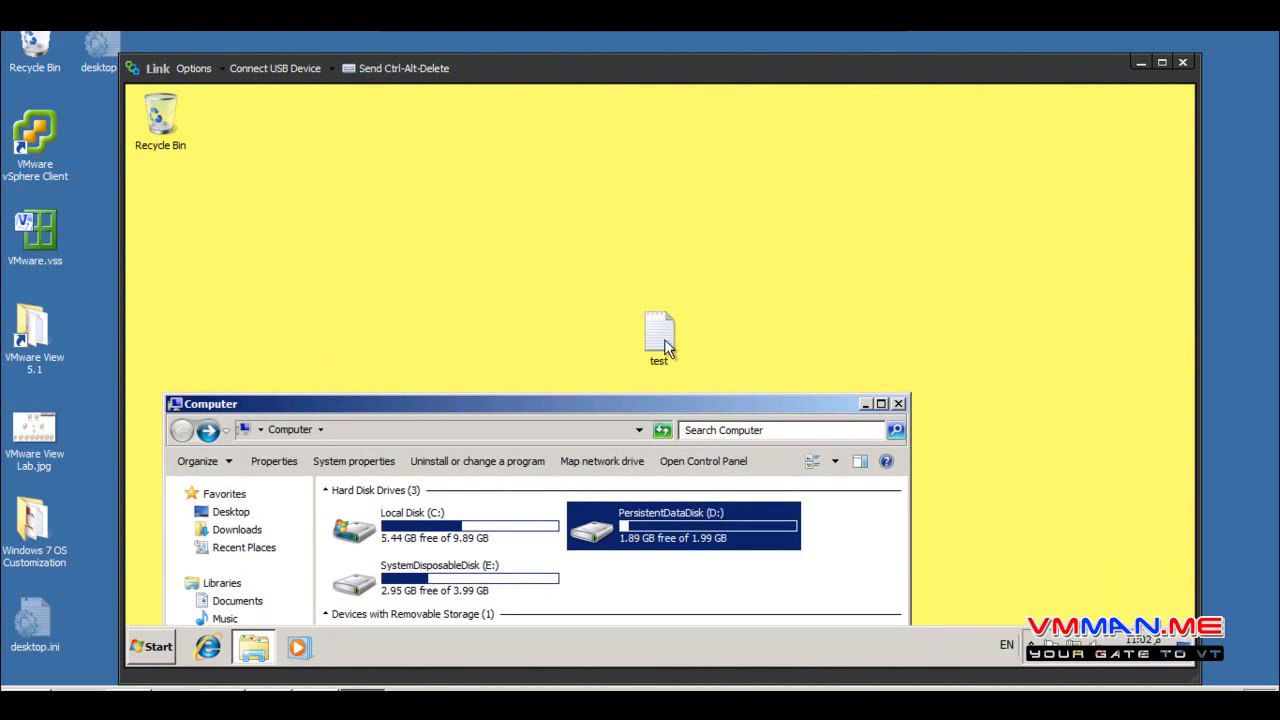
drag(698, 403, 734, 126)
Open PersistentDataDisk (D:), briefly launch Internet Explorer, then close both windows
double_click(711, 277)
click(418, 310)
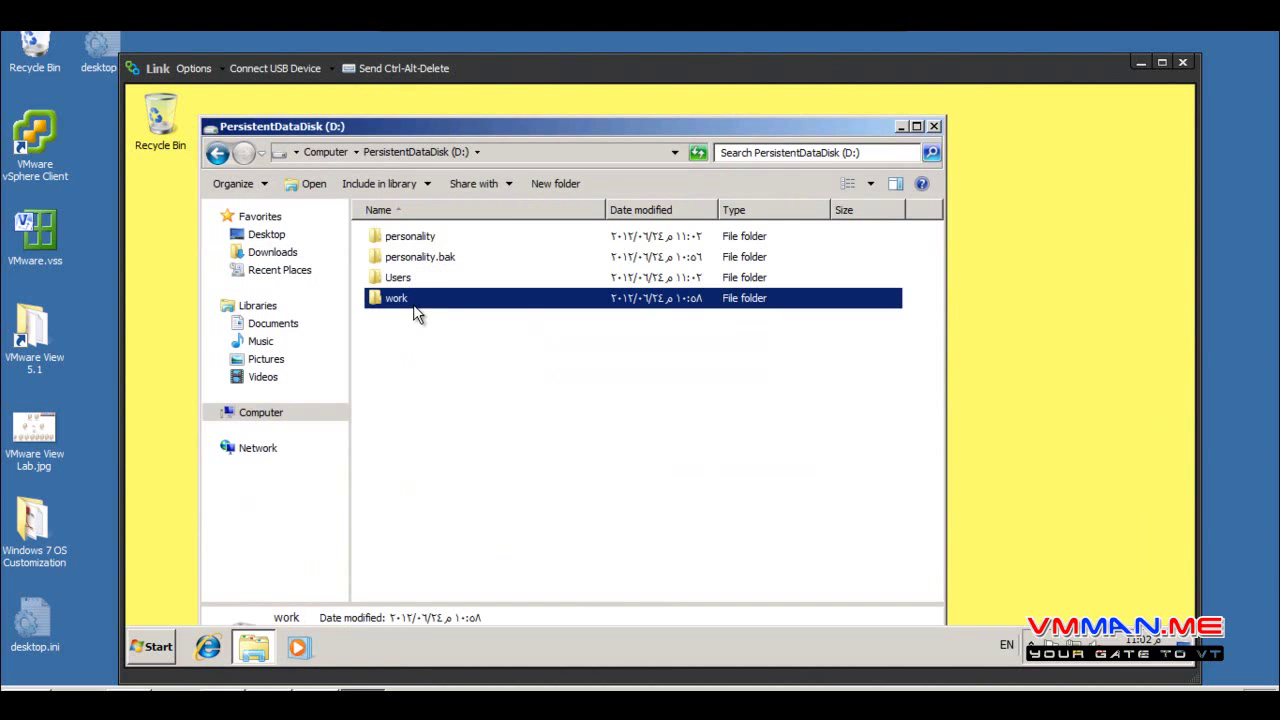
click(148, 647)
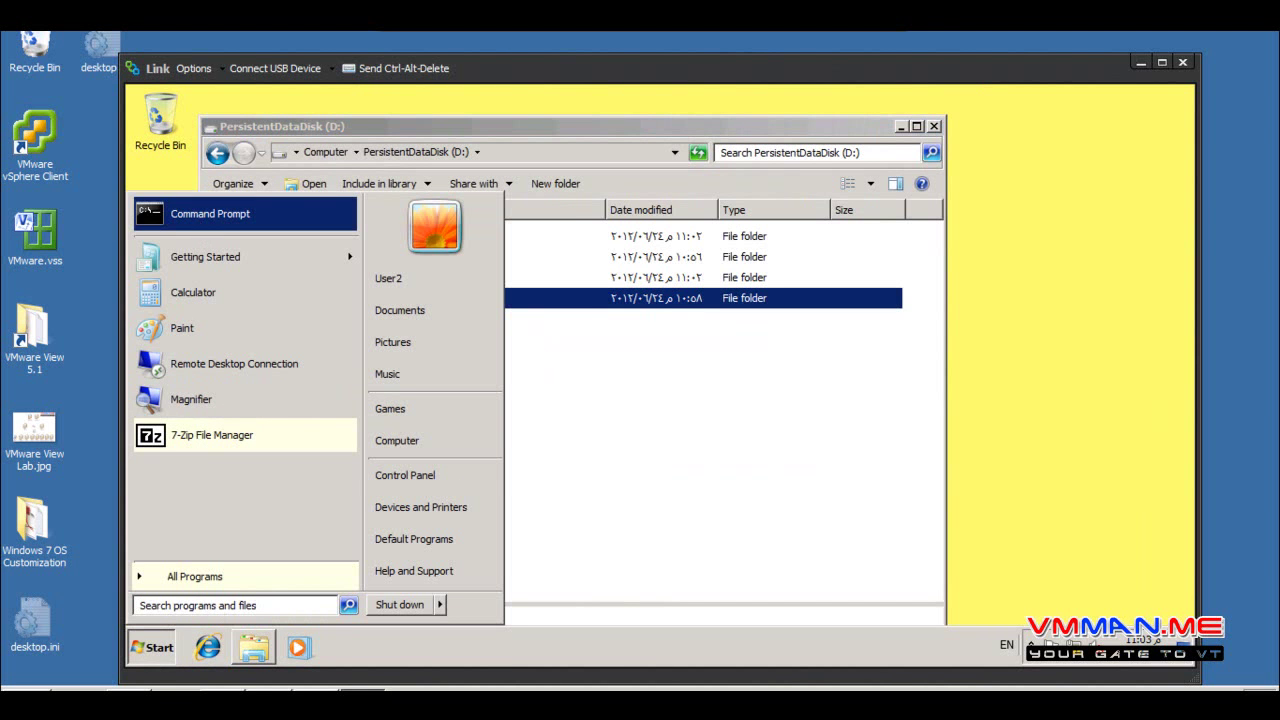
click(211, 655)
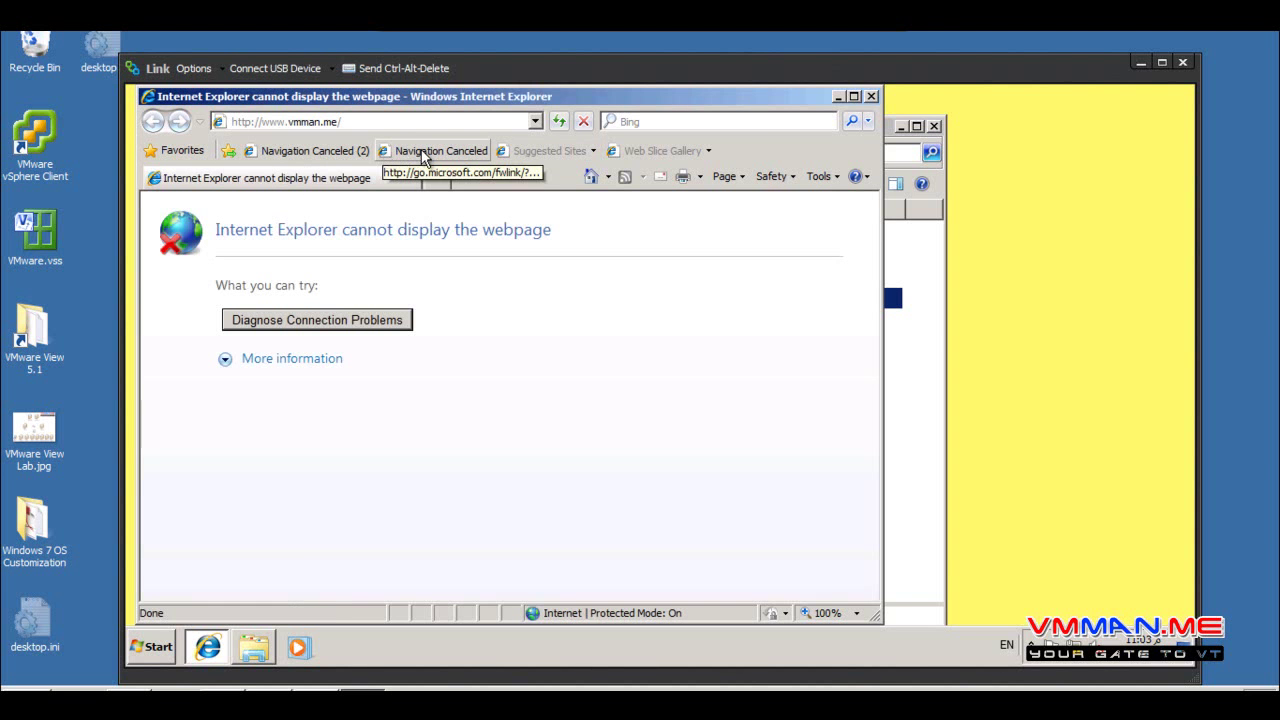
click(871, 96)
click(934, 127)
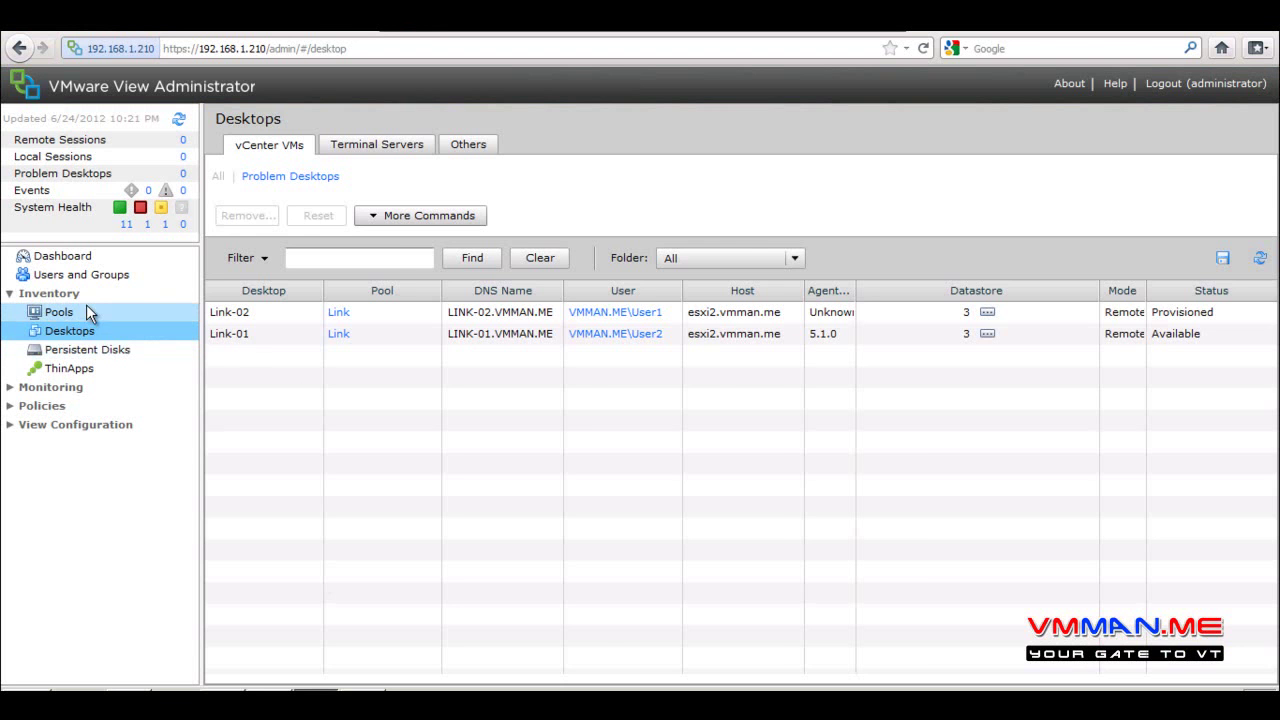
Select Link-01 in the Desktops list, check More Commands, and open its summary page
click(90, 310)
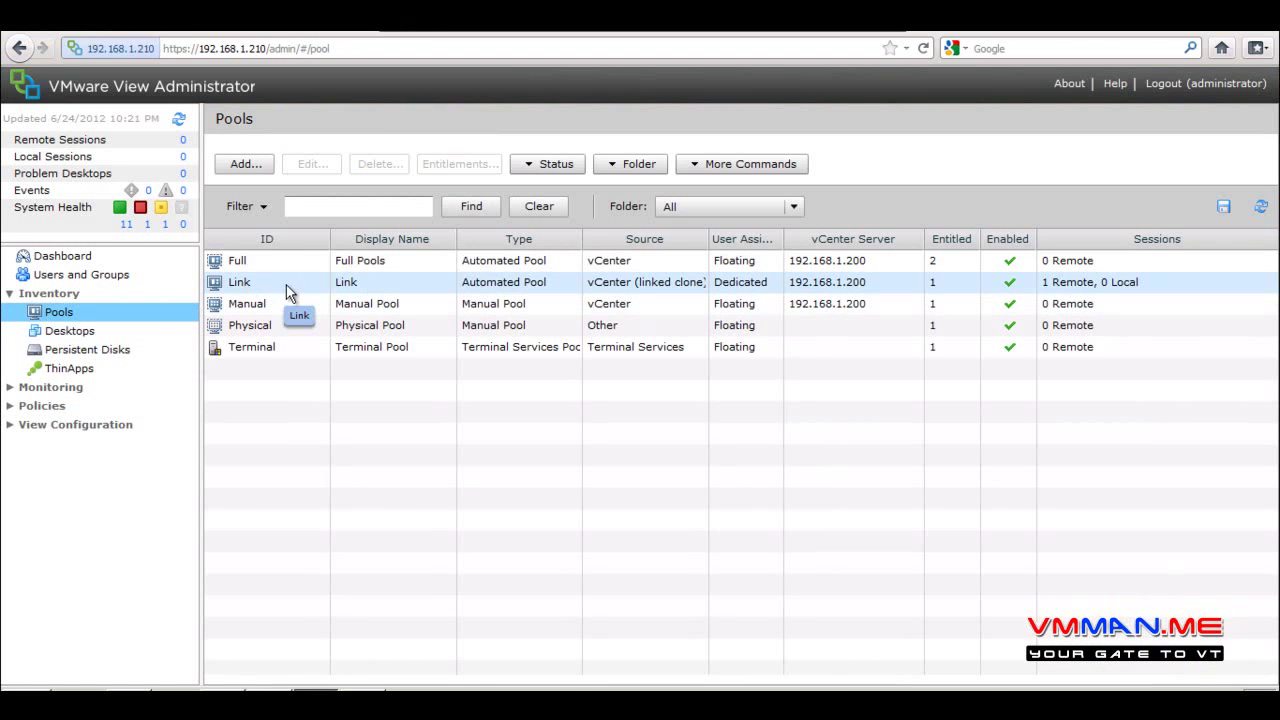
click(82, 332)
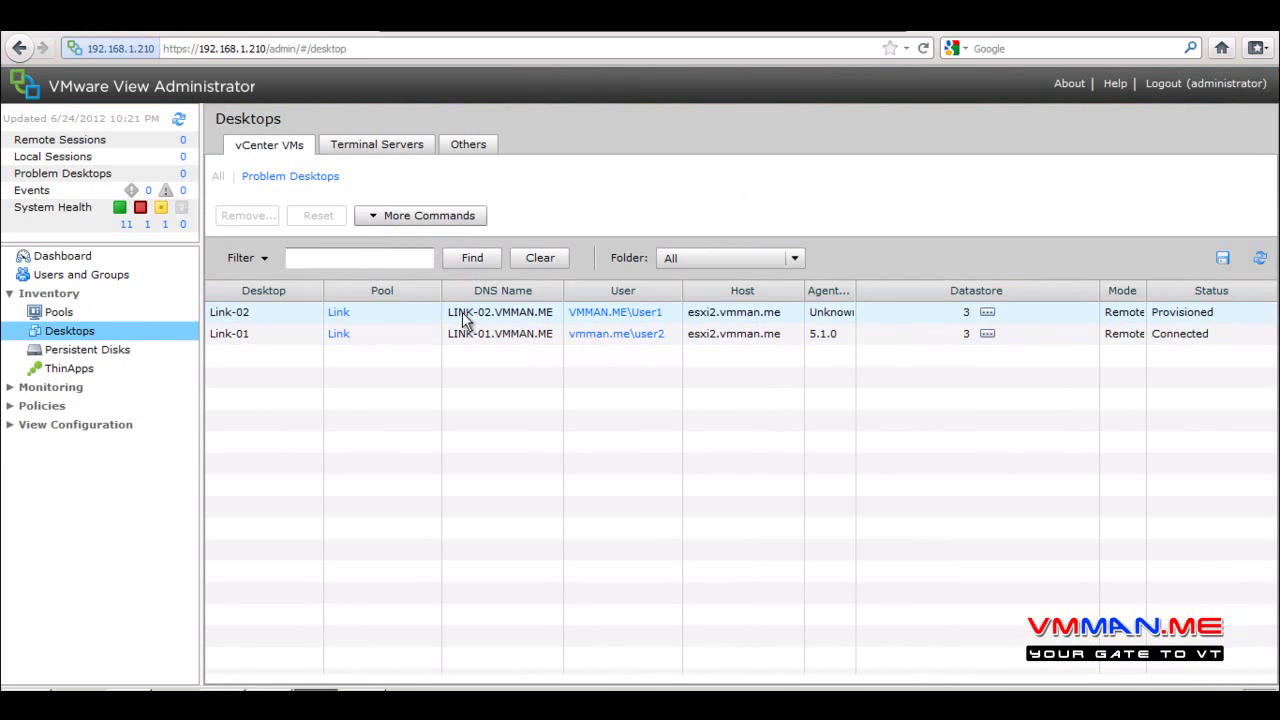
click(462, 337)
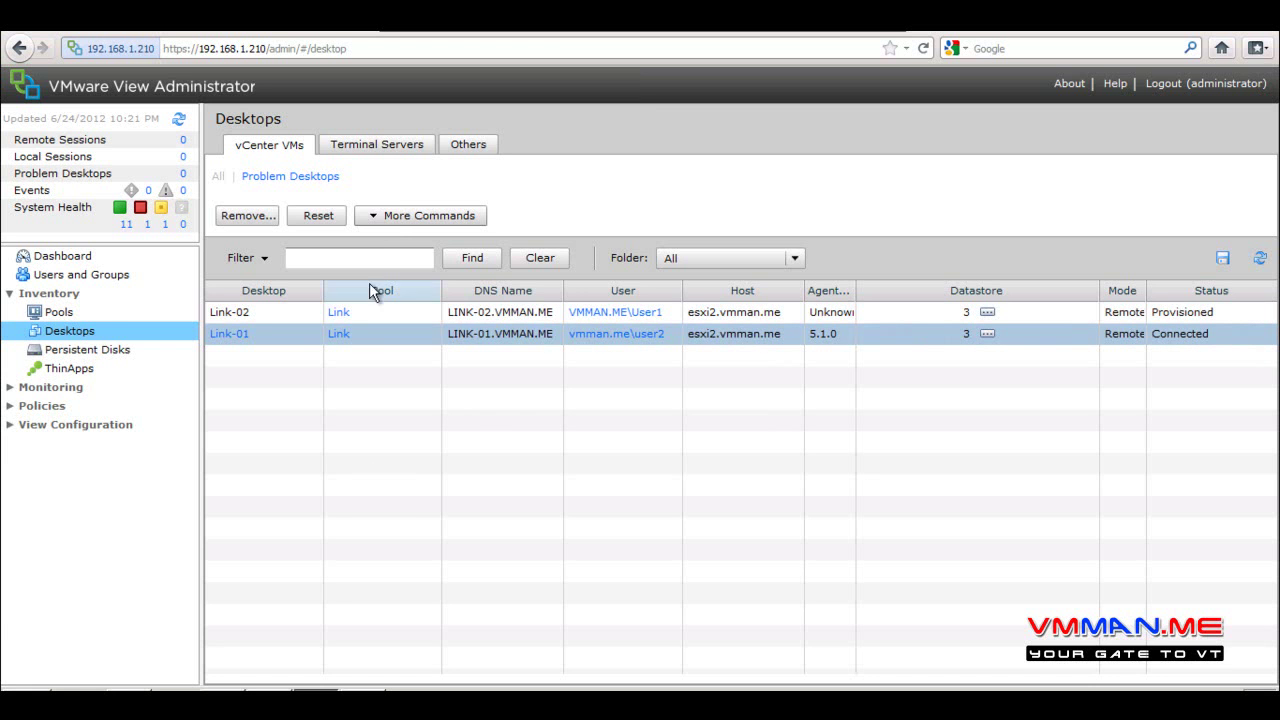
click(387, 217)
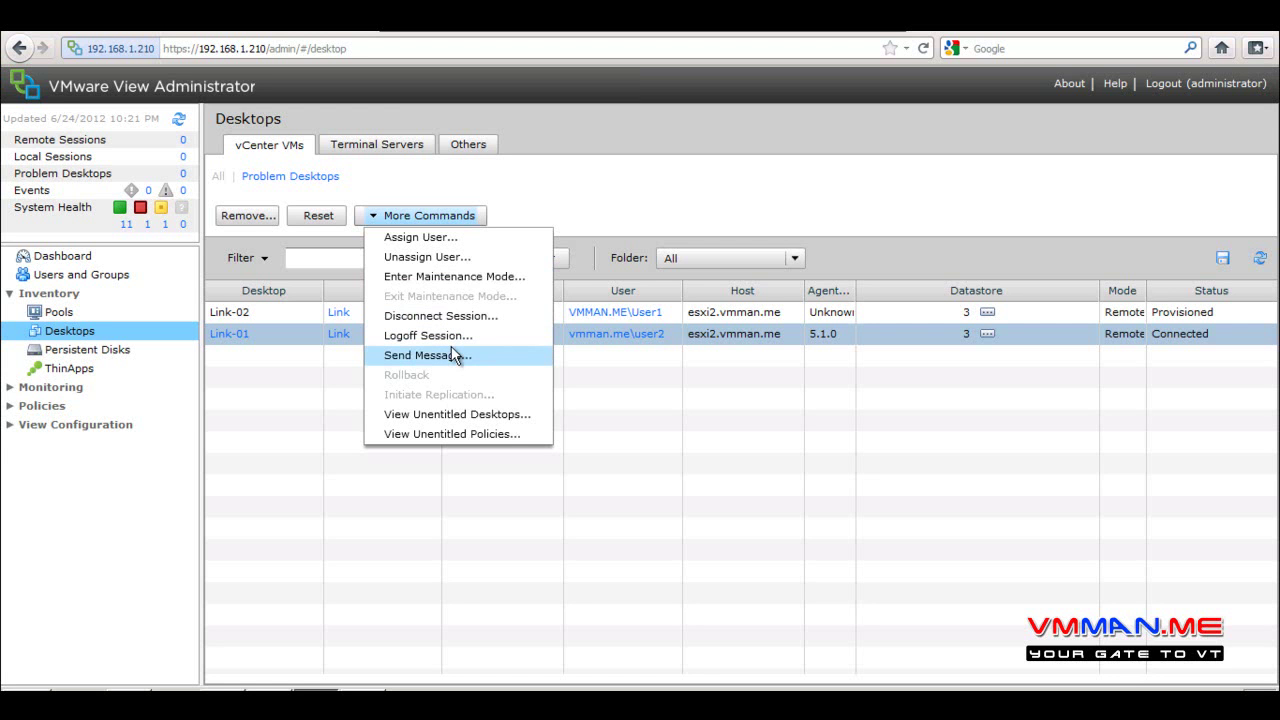
click(293, 423)
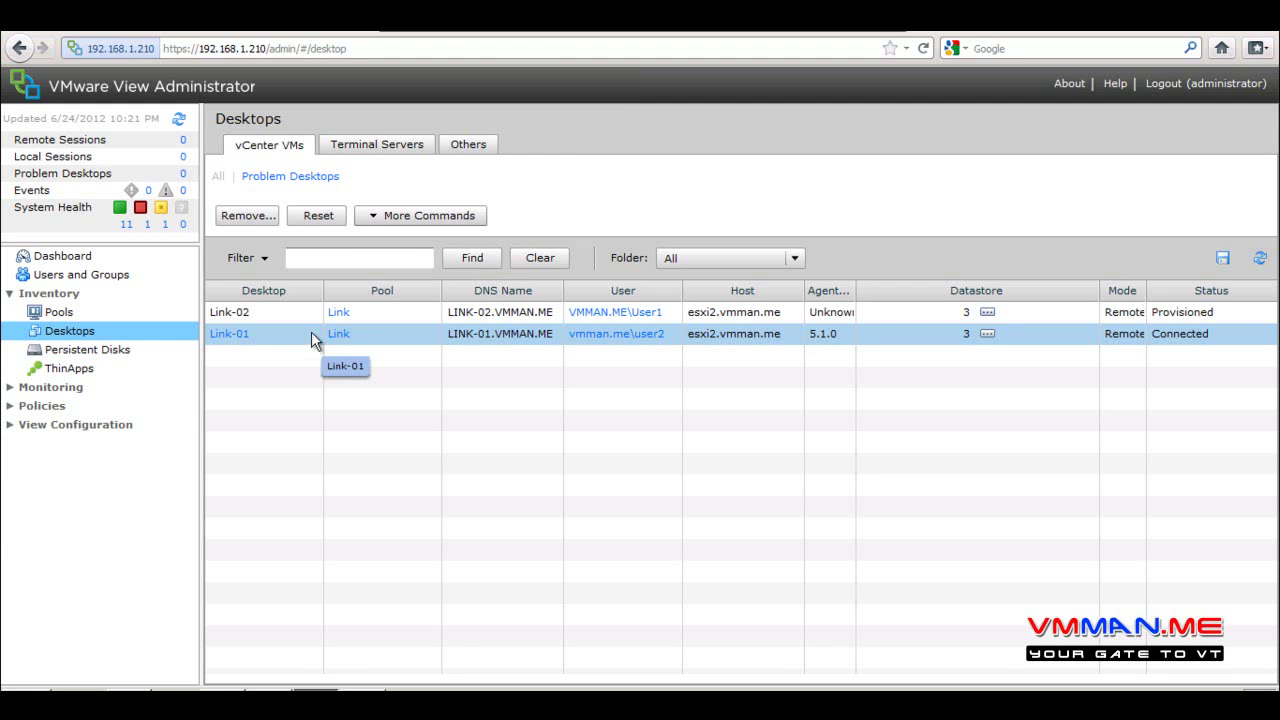
click(418, 215)
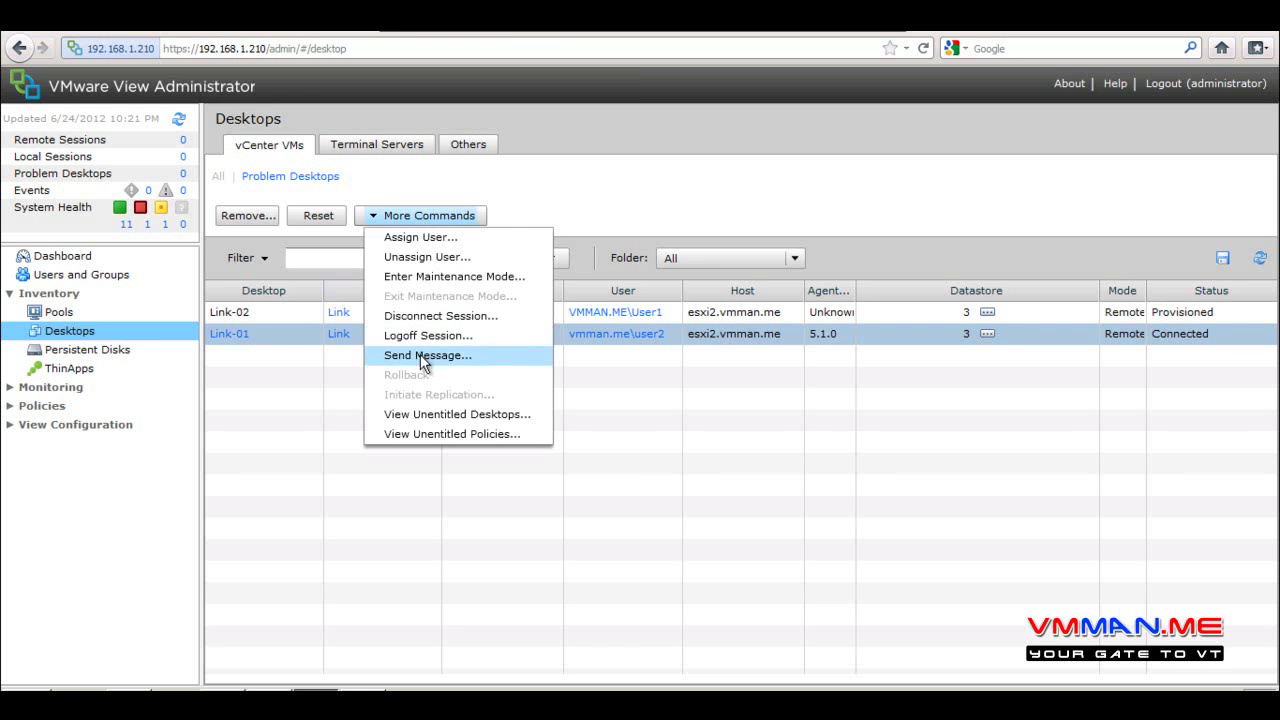
click(281, 392)
double_click(292, 336)
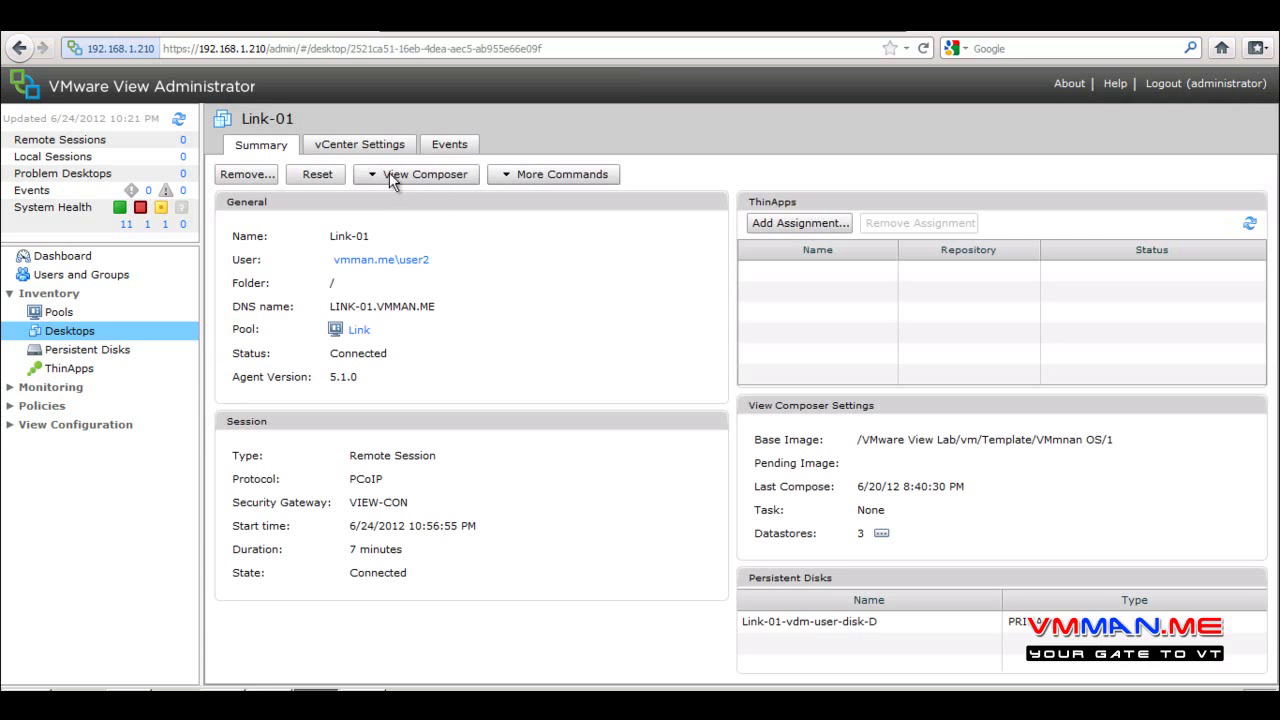
Choose View Composer > Refresh for Link-01 to schedule a forced-logoff refresh
click(401, 174)
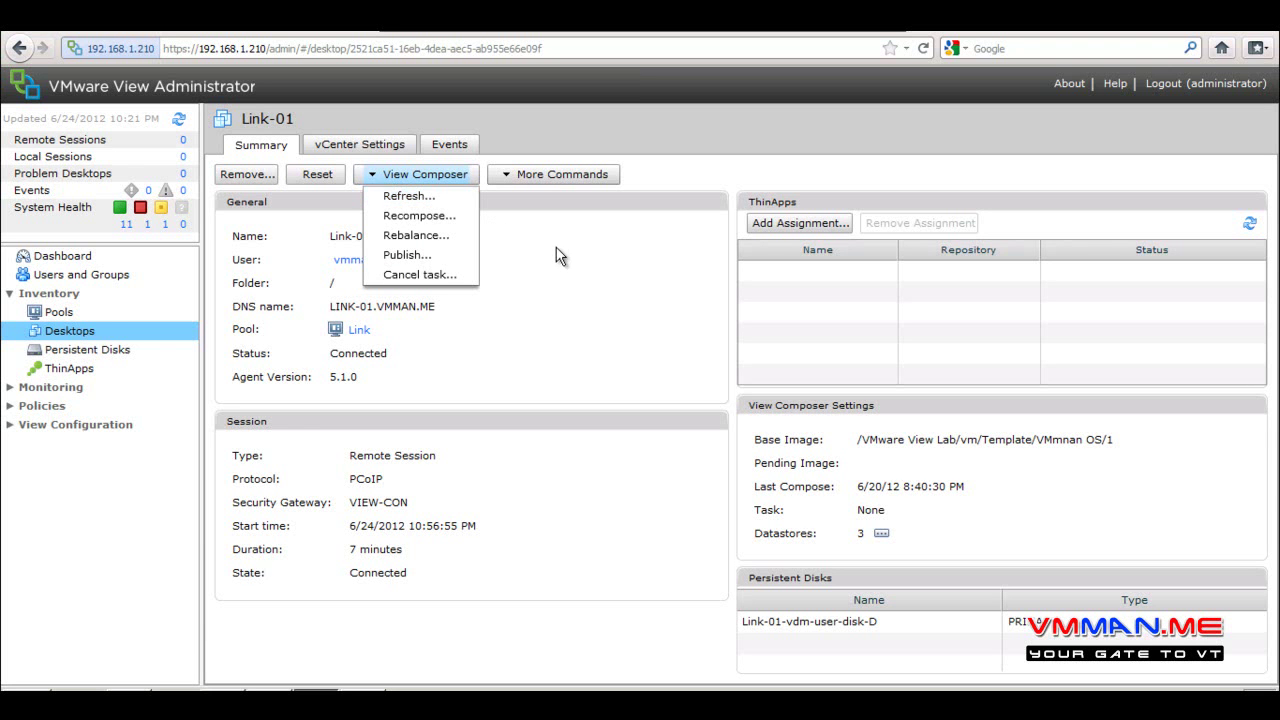
click(435, 196)
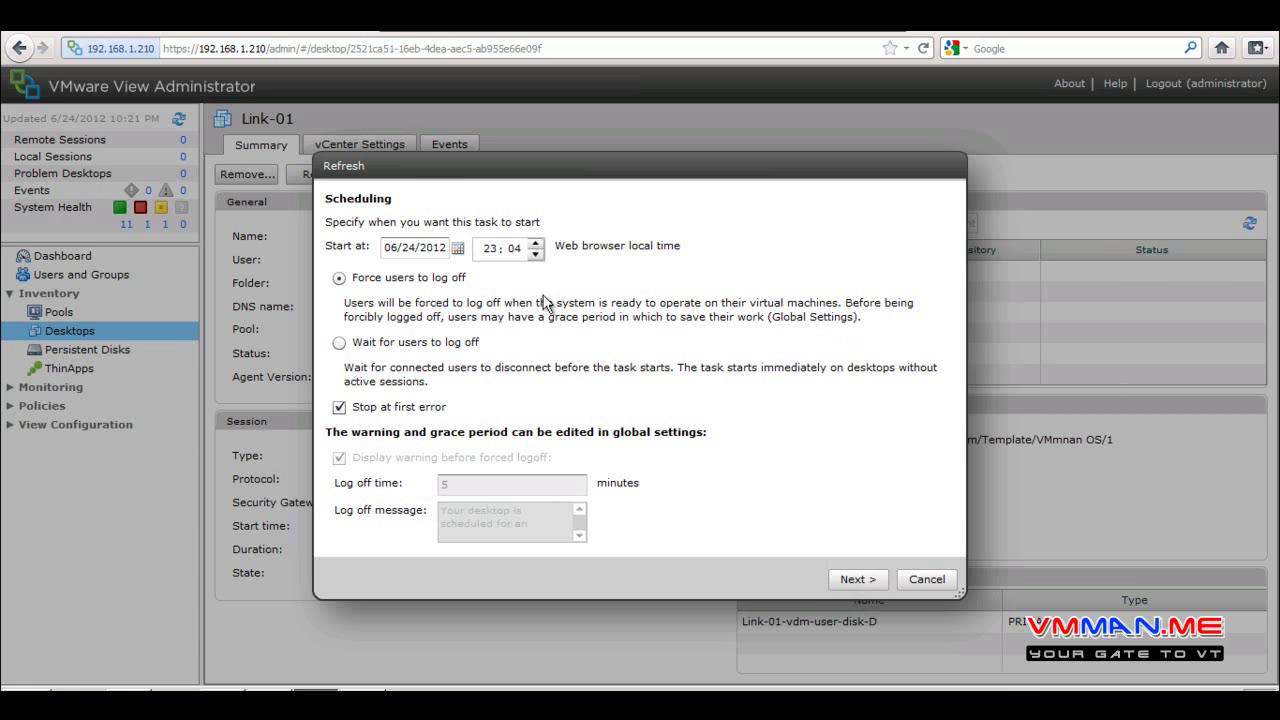
Review the logoff warning message and submit the Link-01 refresh
click(862, 580)
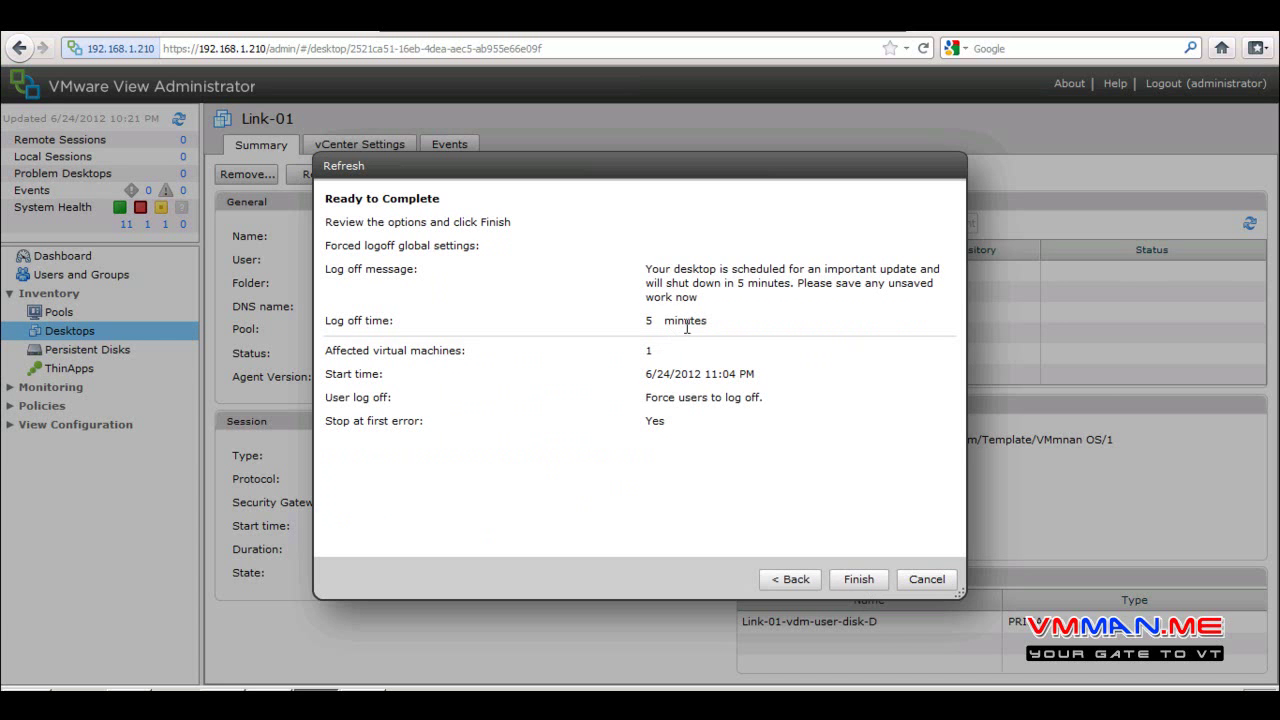
drag(648, 272, 922, 324)
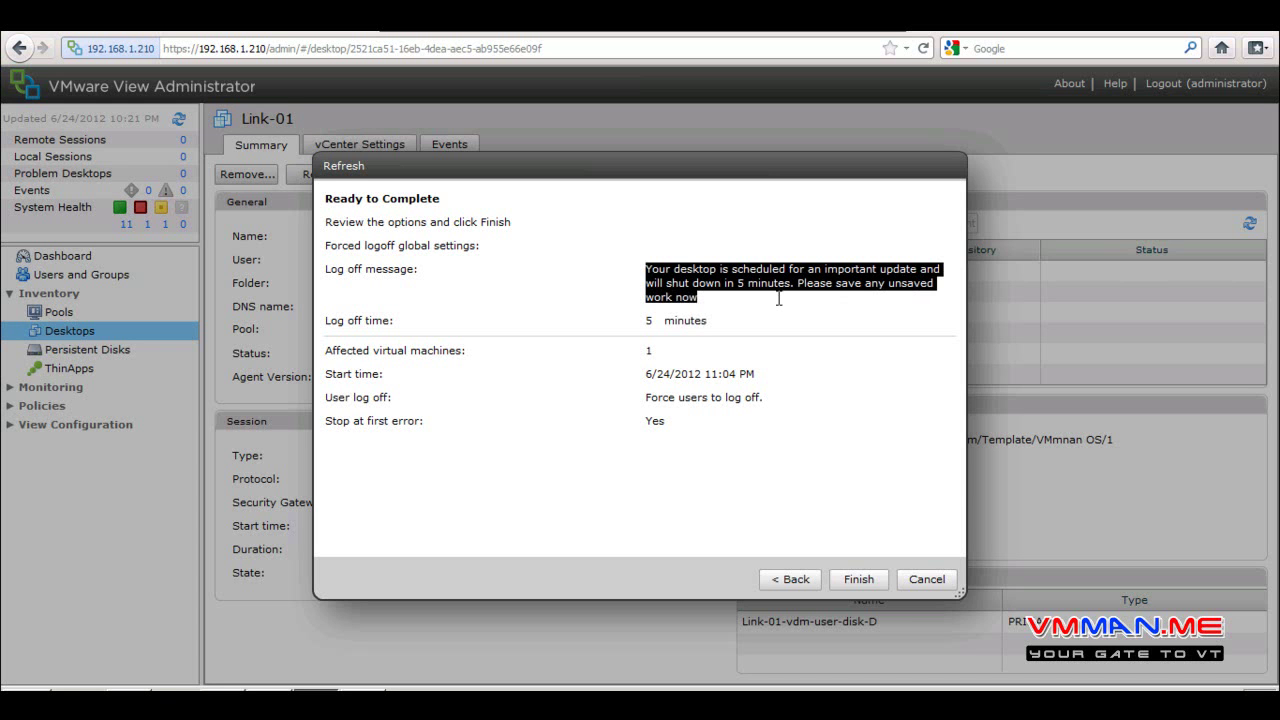
click(855, 583)
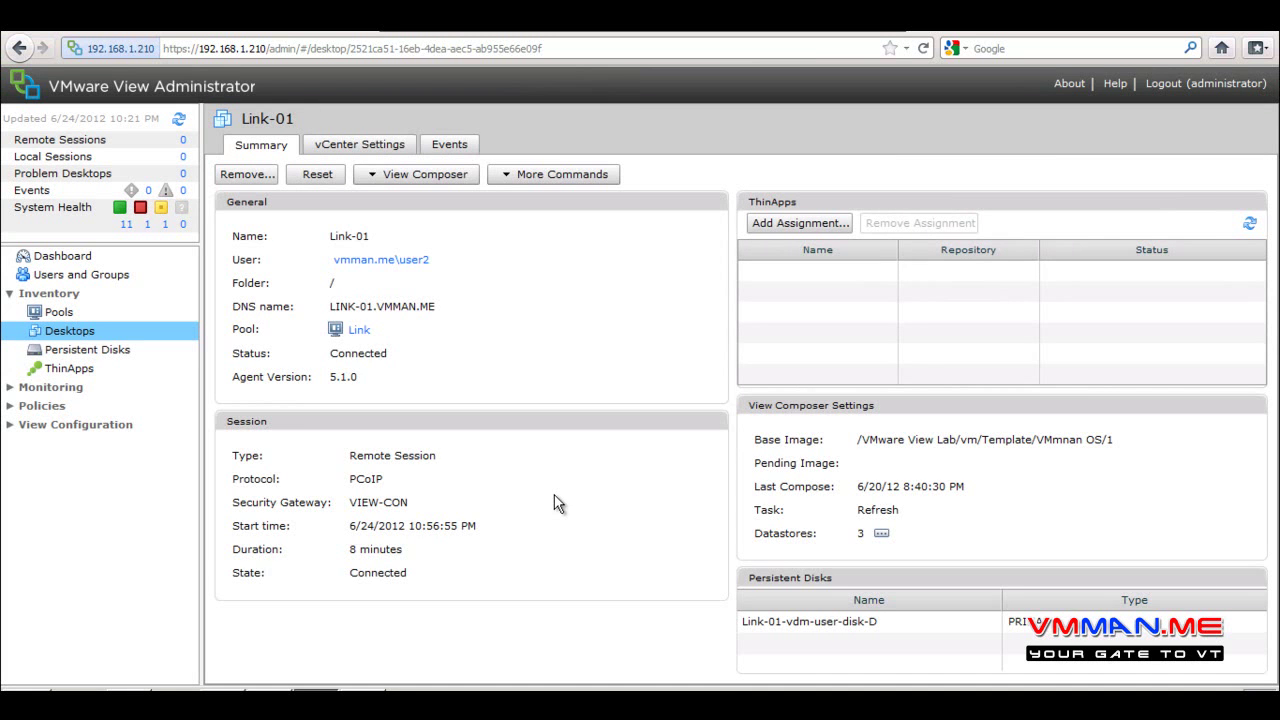
Refresh the Link-01 remote desktop and acknowledge the 5-minute shutdown warning
key(alt+Tab)
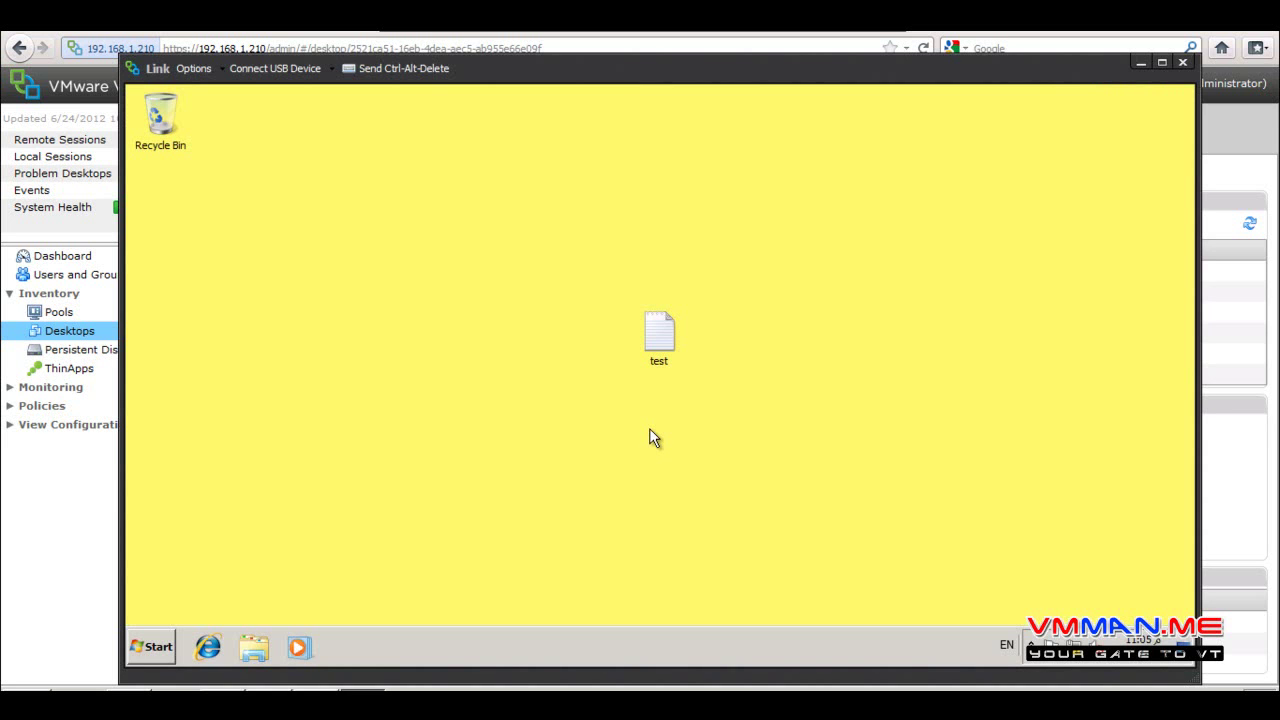
right_click(571, 348)
click(597, 389)
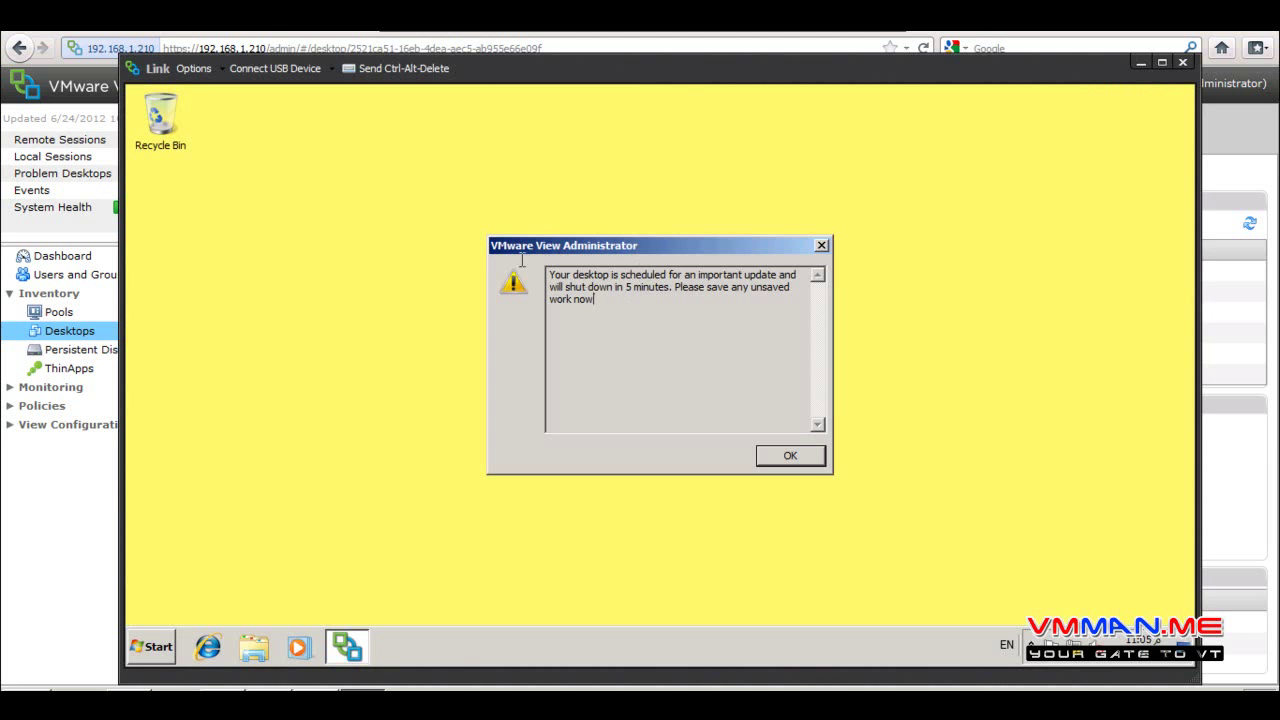
key(ctrl+a)
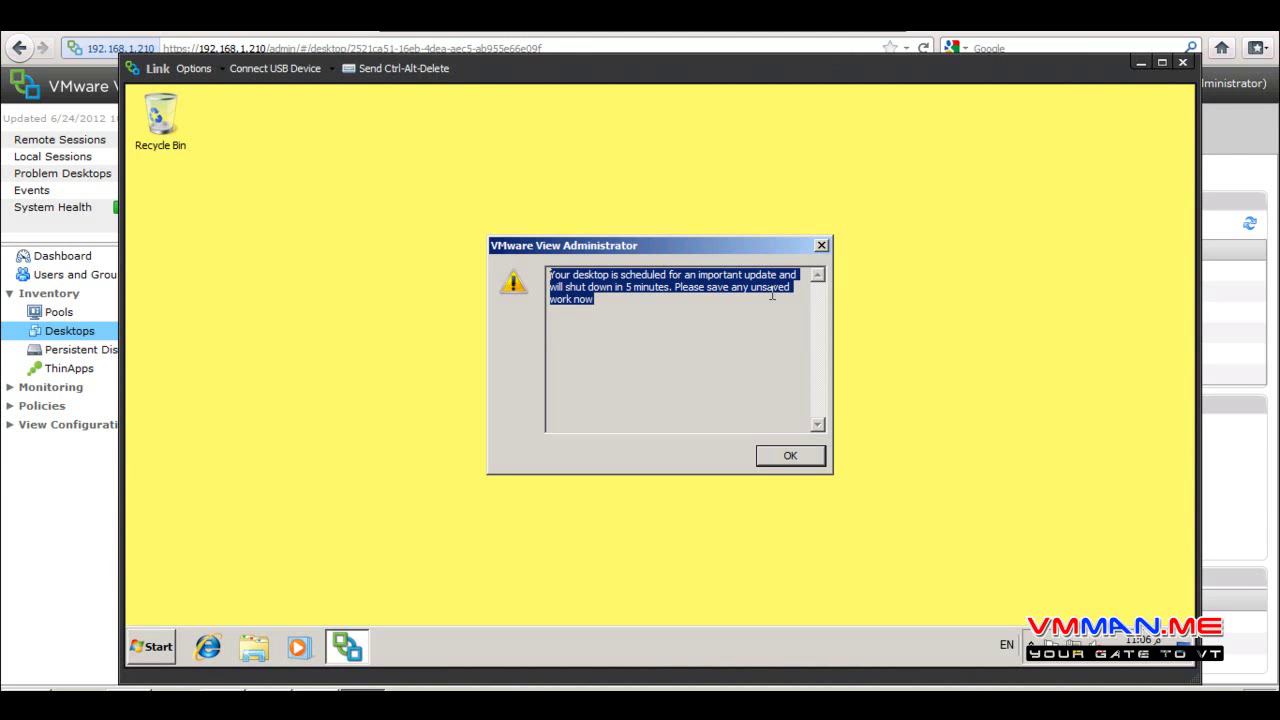
click(770, 455)
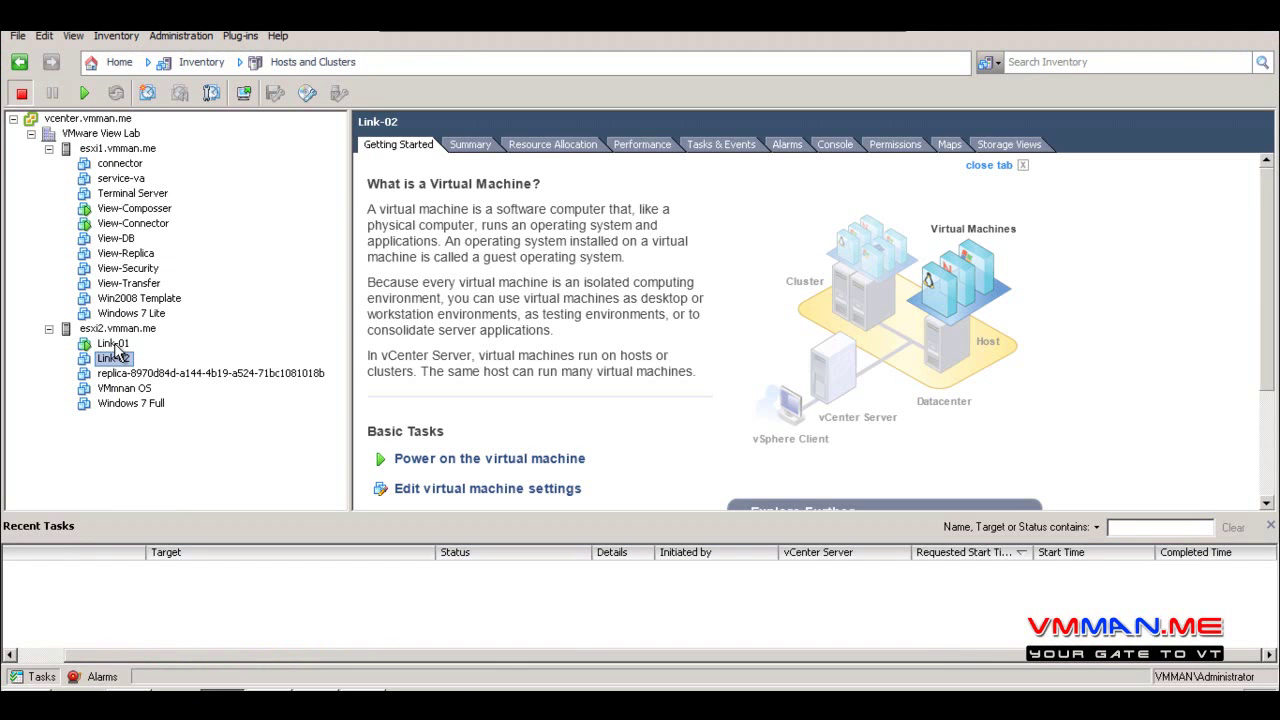
click(114, 344)
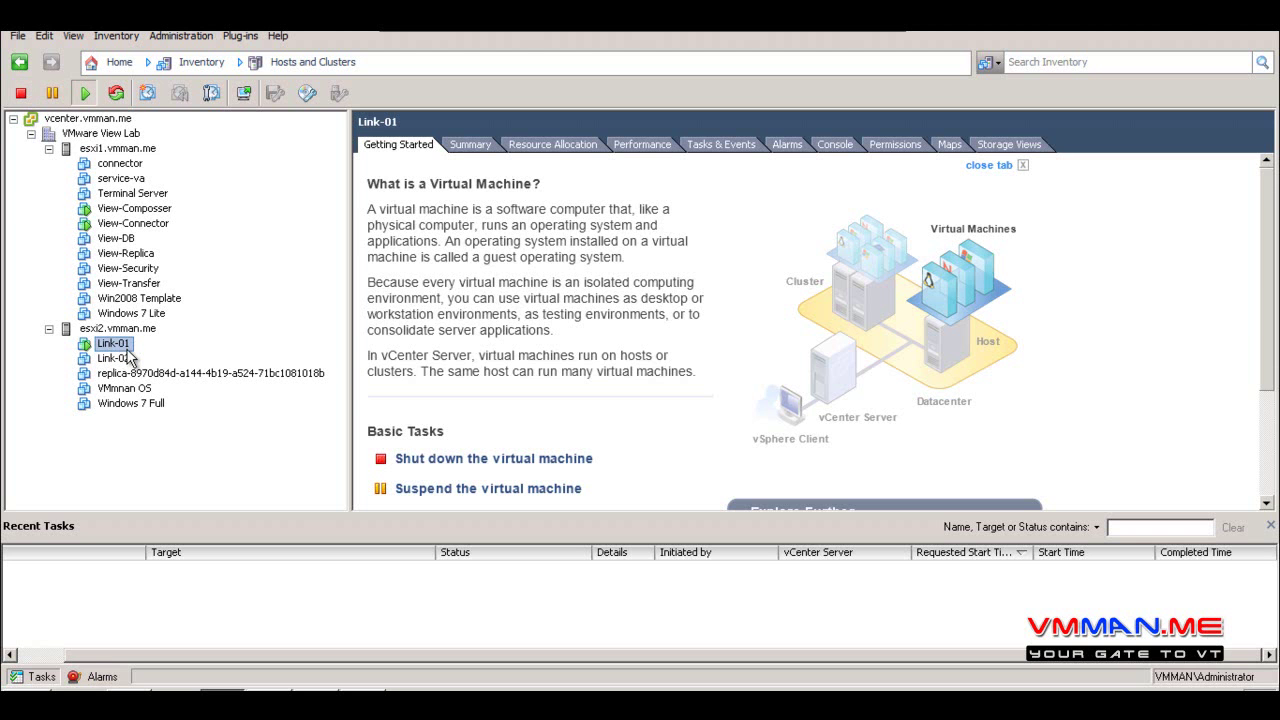
click(124, 360)
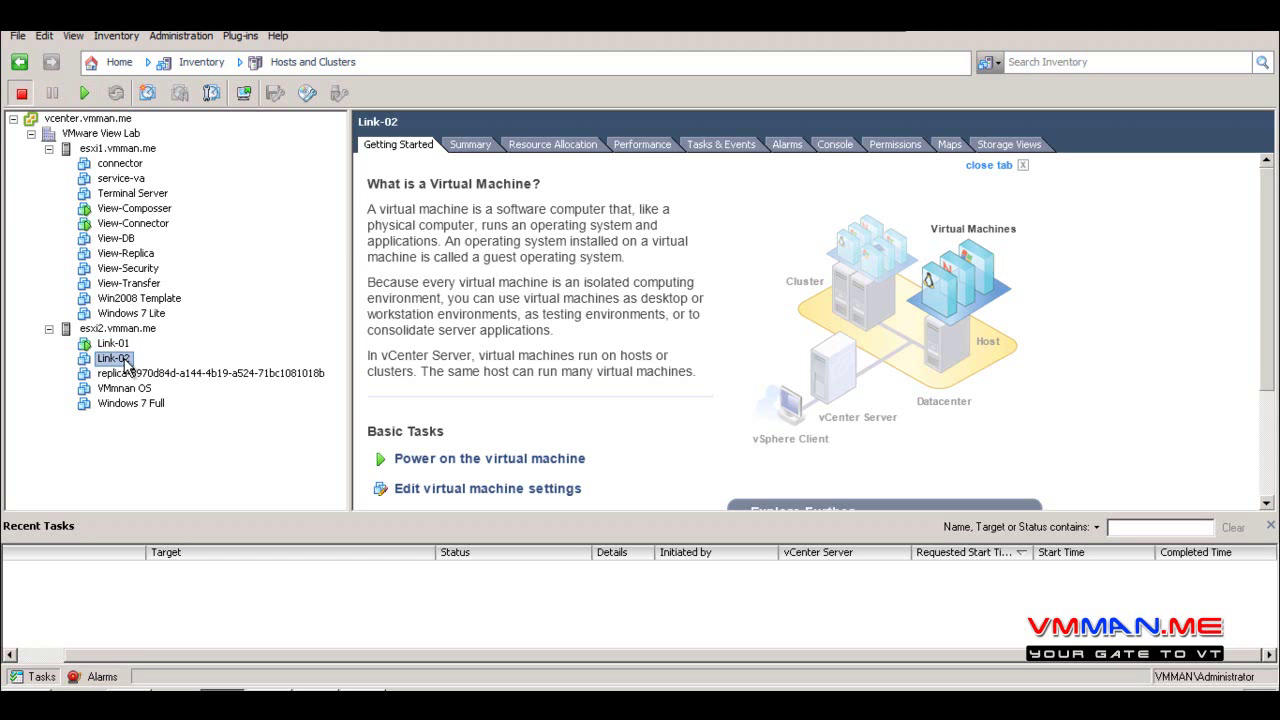
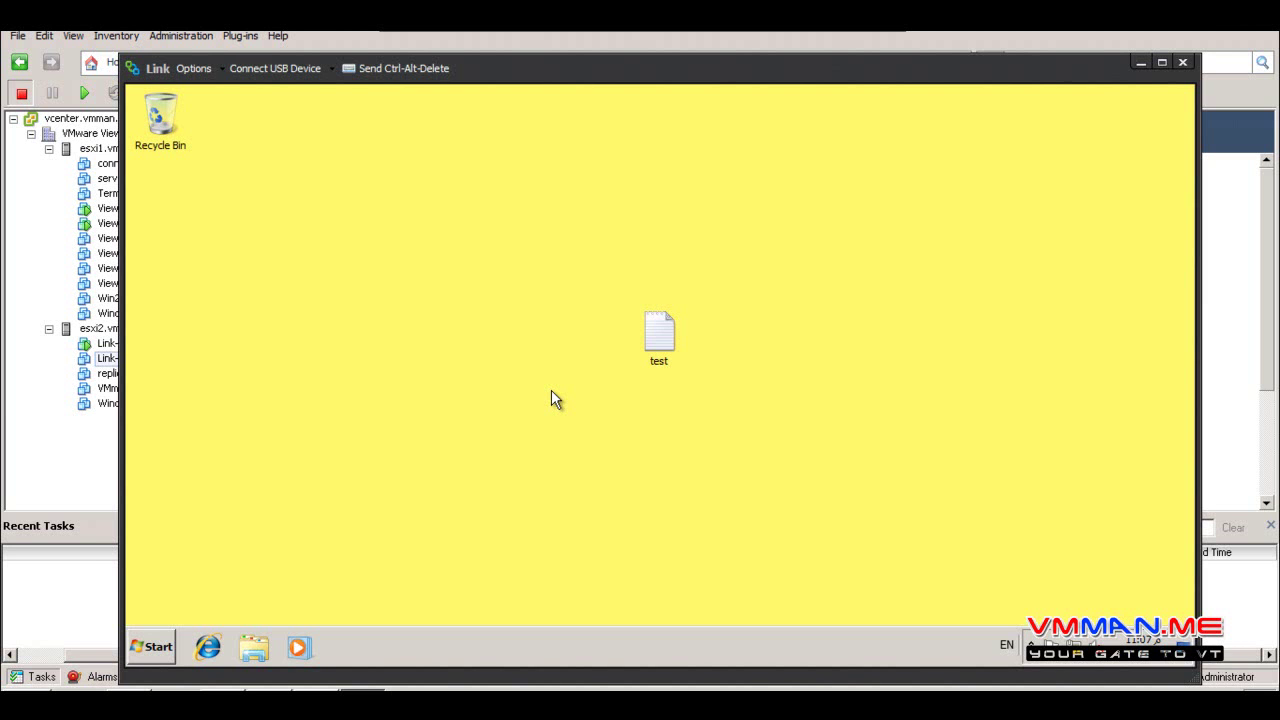
Leave the VM console, return to the Desktops list and open Link-01's summary
click(45, 454)
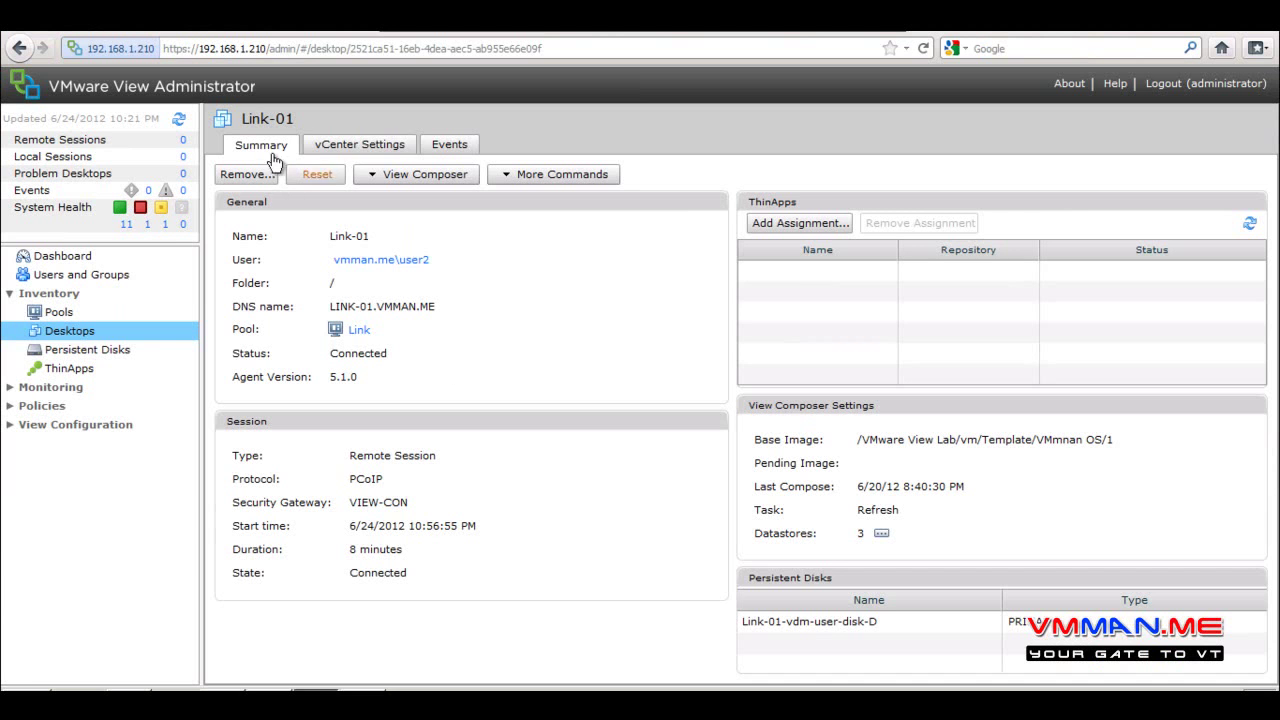
click(104, 340)
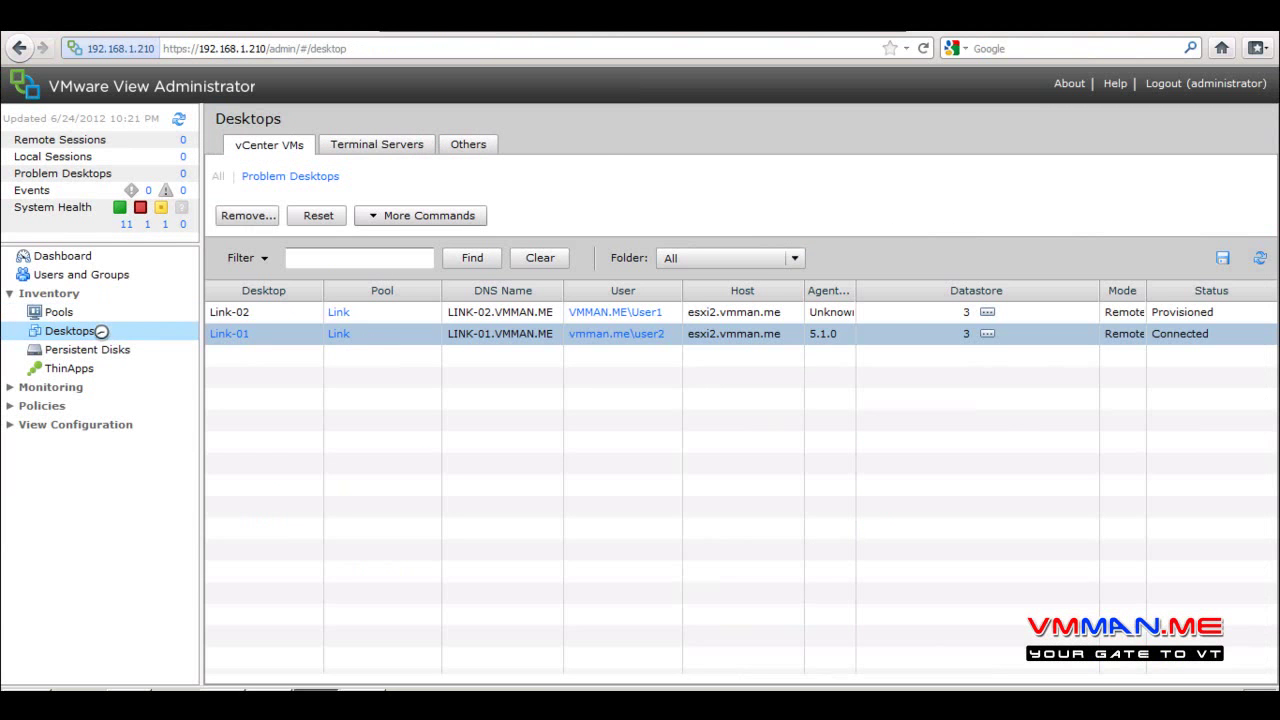
double_click(277, 333)
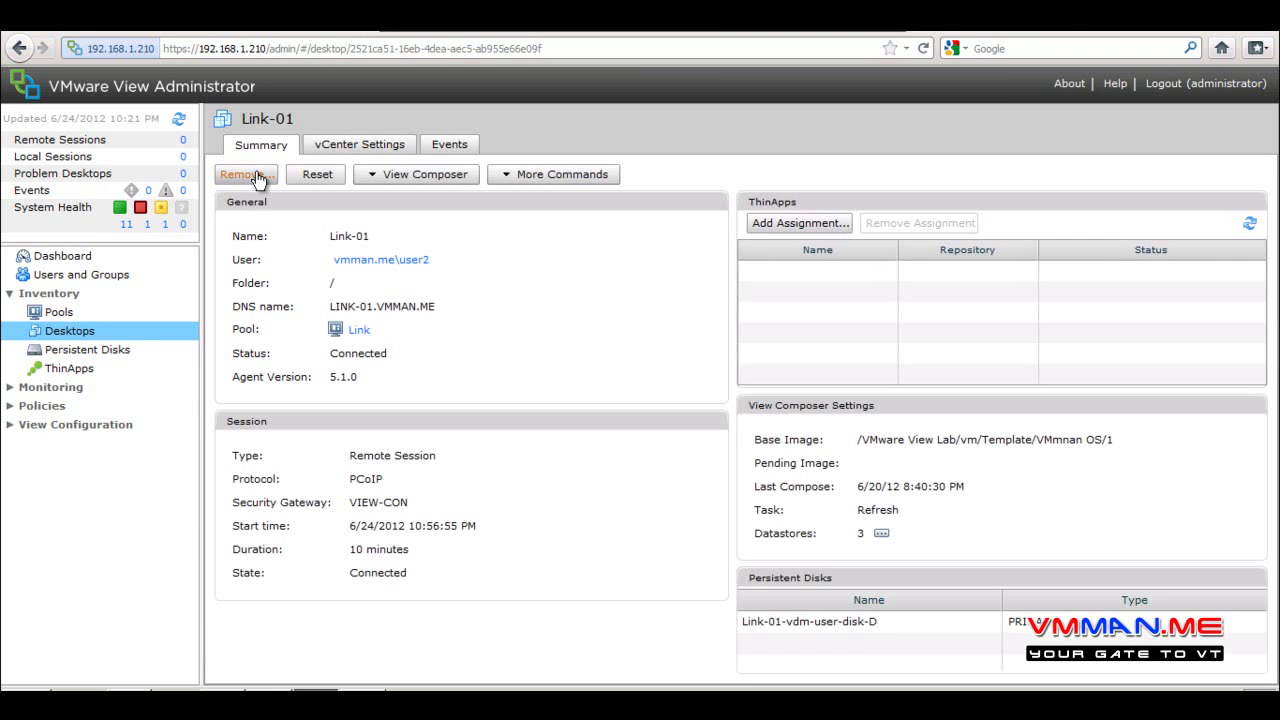
click(257, 176)
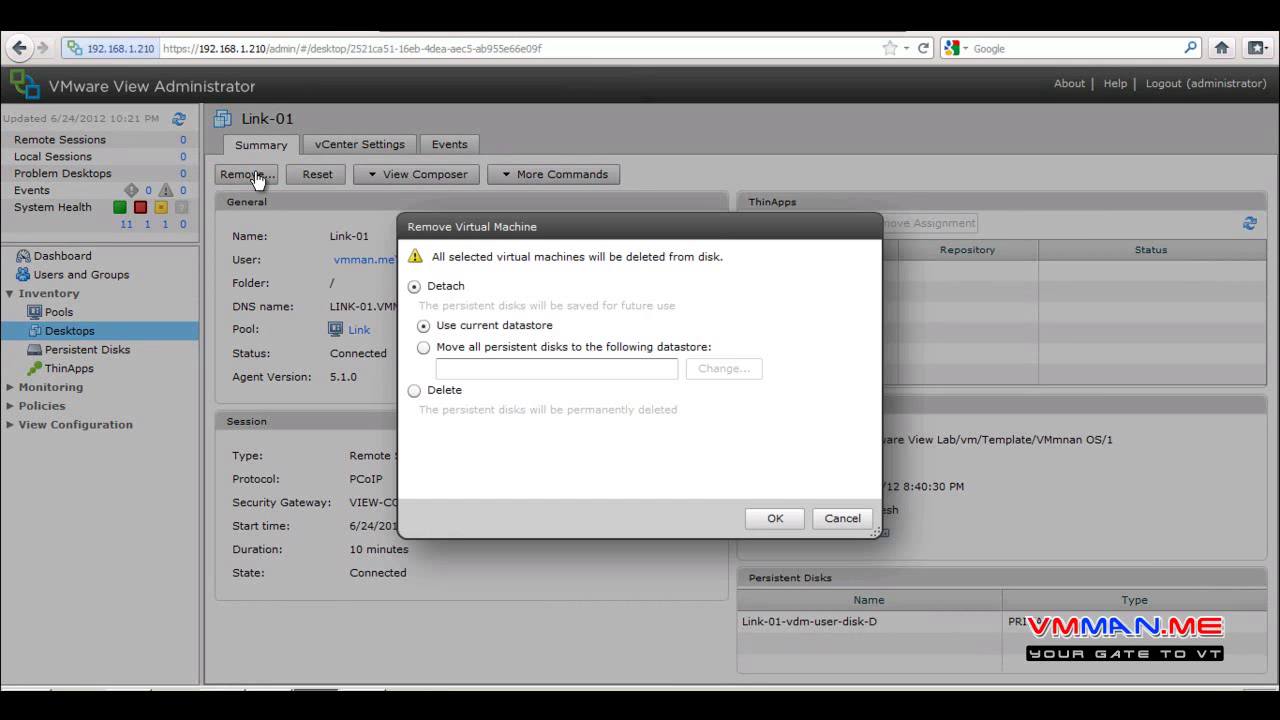
click(842, 518)
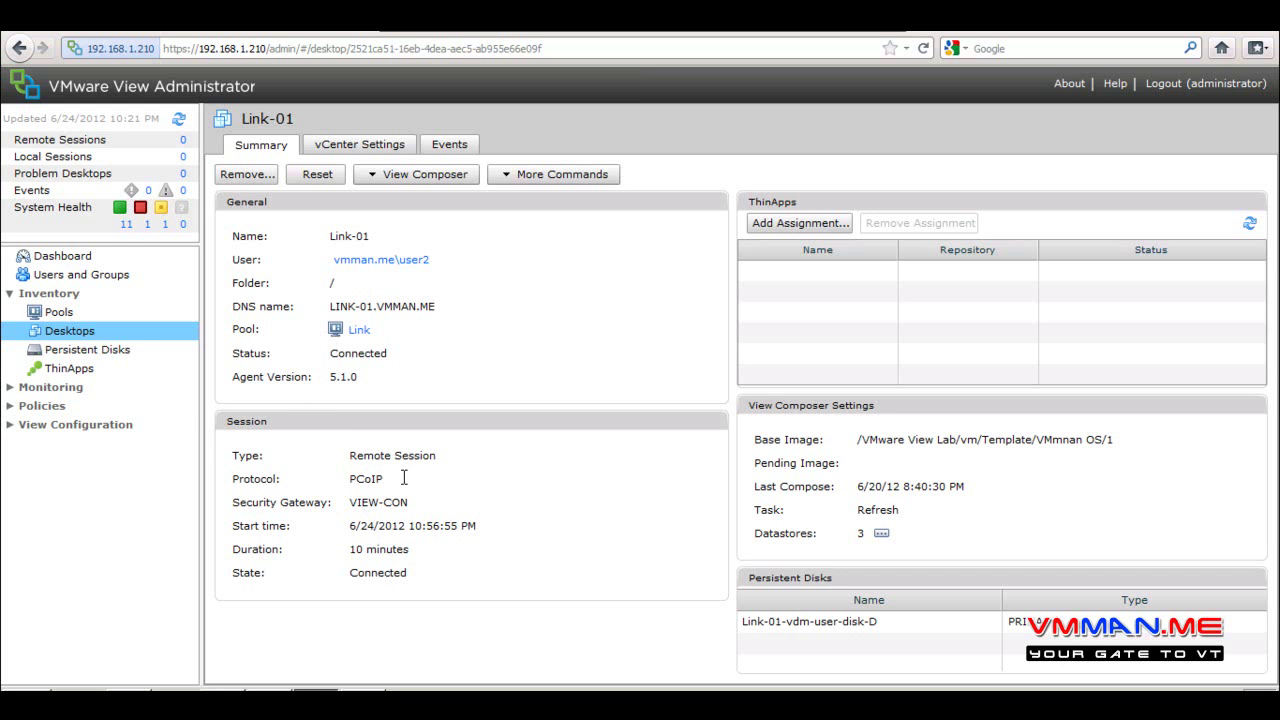
Highlight Link-01's session details: Remote Session, PCoIP, gateway VIEW-CON, start time and duration
drag(448, 458, 273, 457)
drag(405, 476, 250, 478)
drag(432, 506, 478, 525)
click(289, 522)
drag(386, 551, 234, 551)
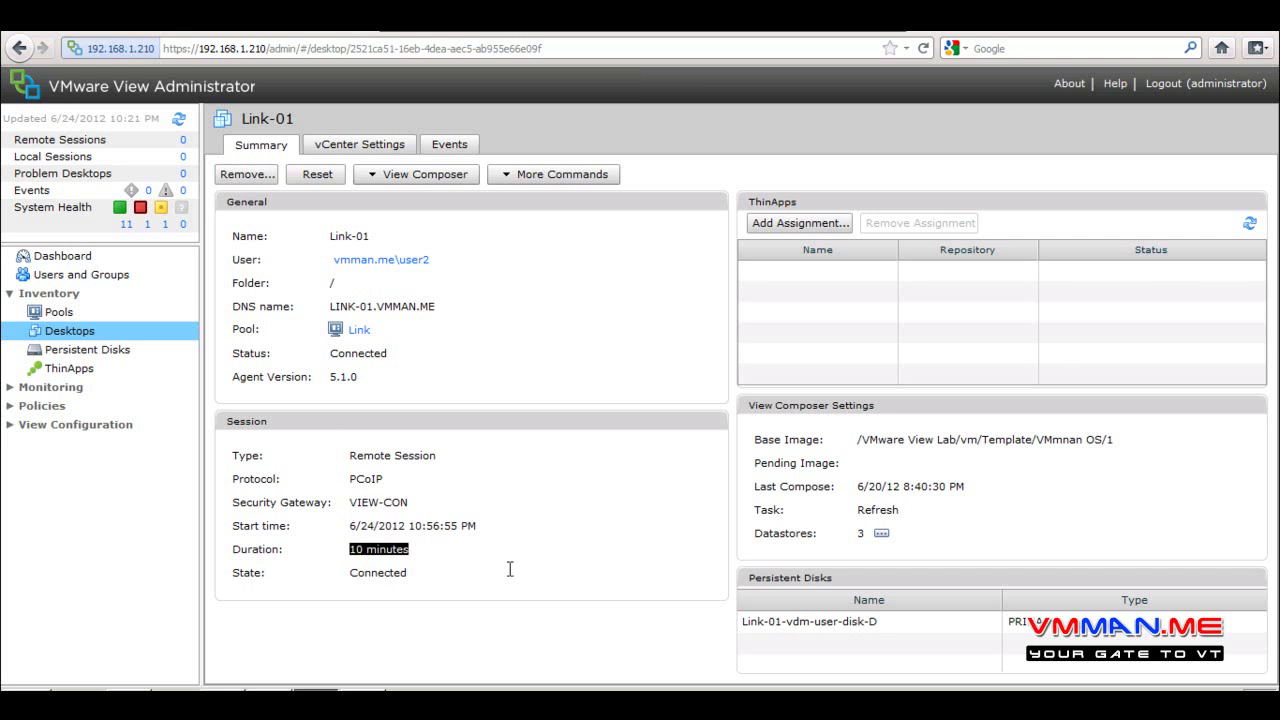
click(452, 571)
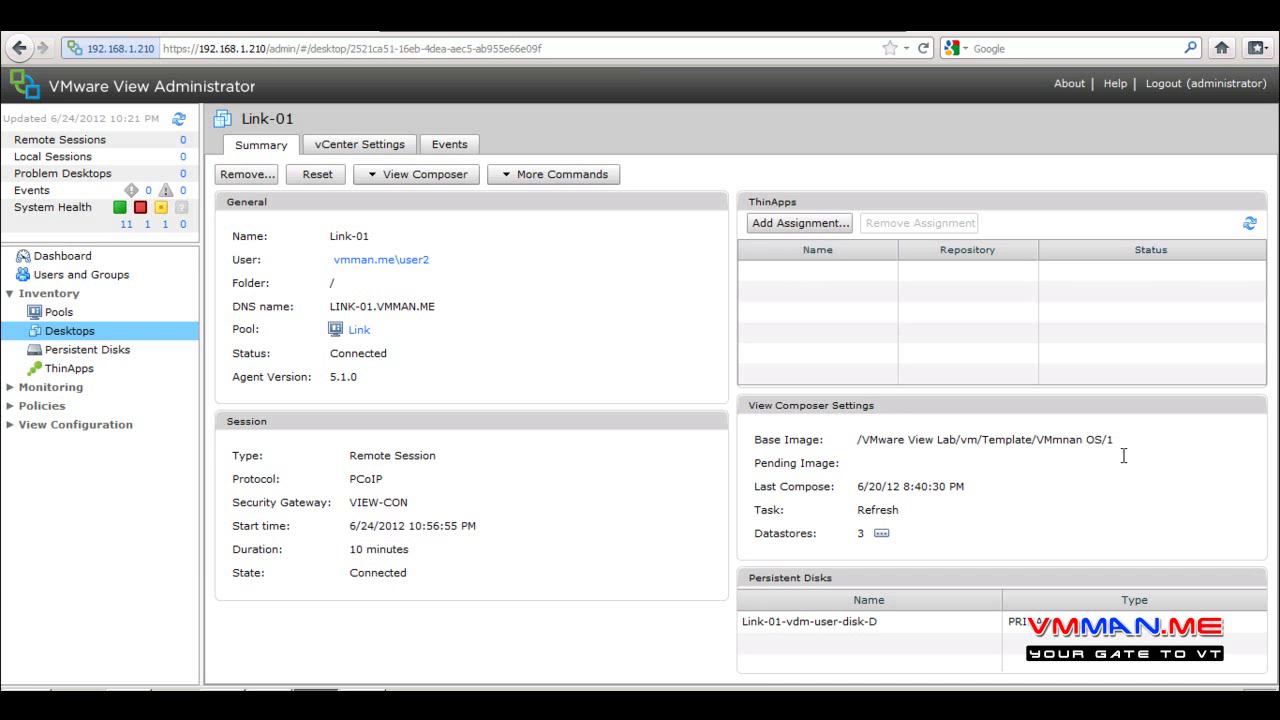
Point out the Base Image path, last compose date and Refresh task, then list the datastores
drag(1132, 446, 788, 447)
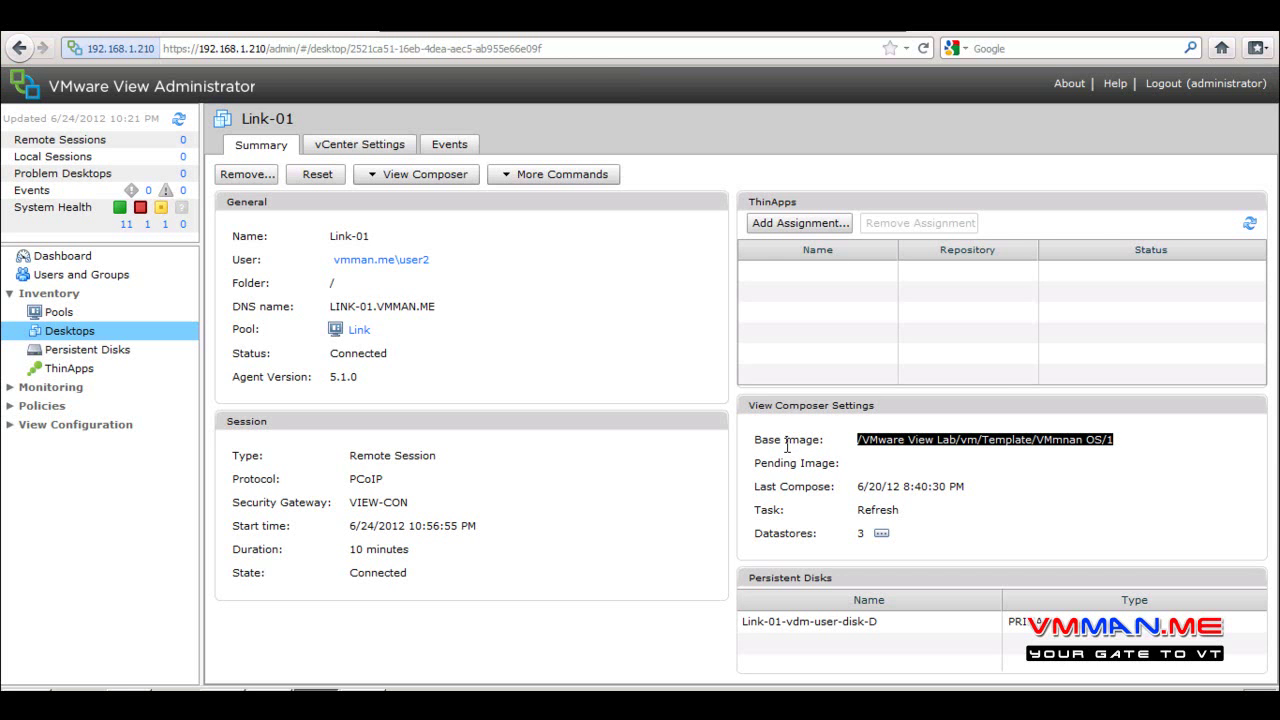
drag(986, 494, 738, 470)
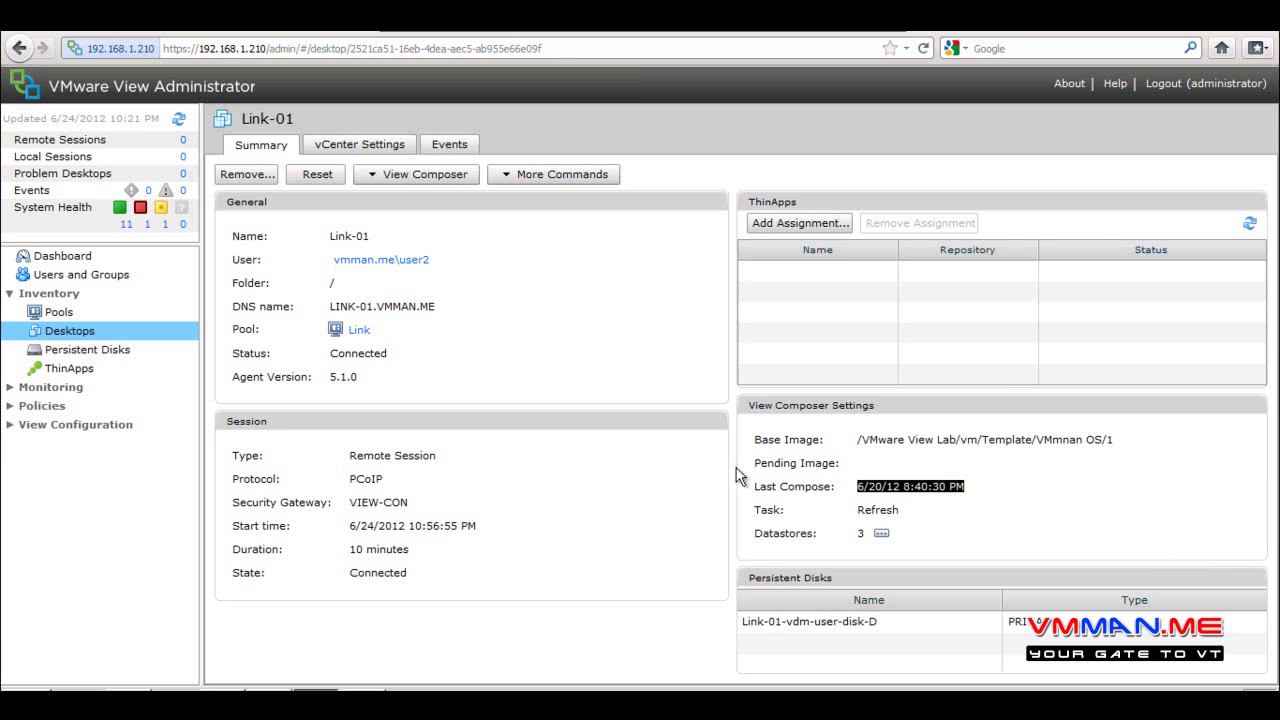
drag(1110, 440, 820, 437)
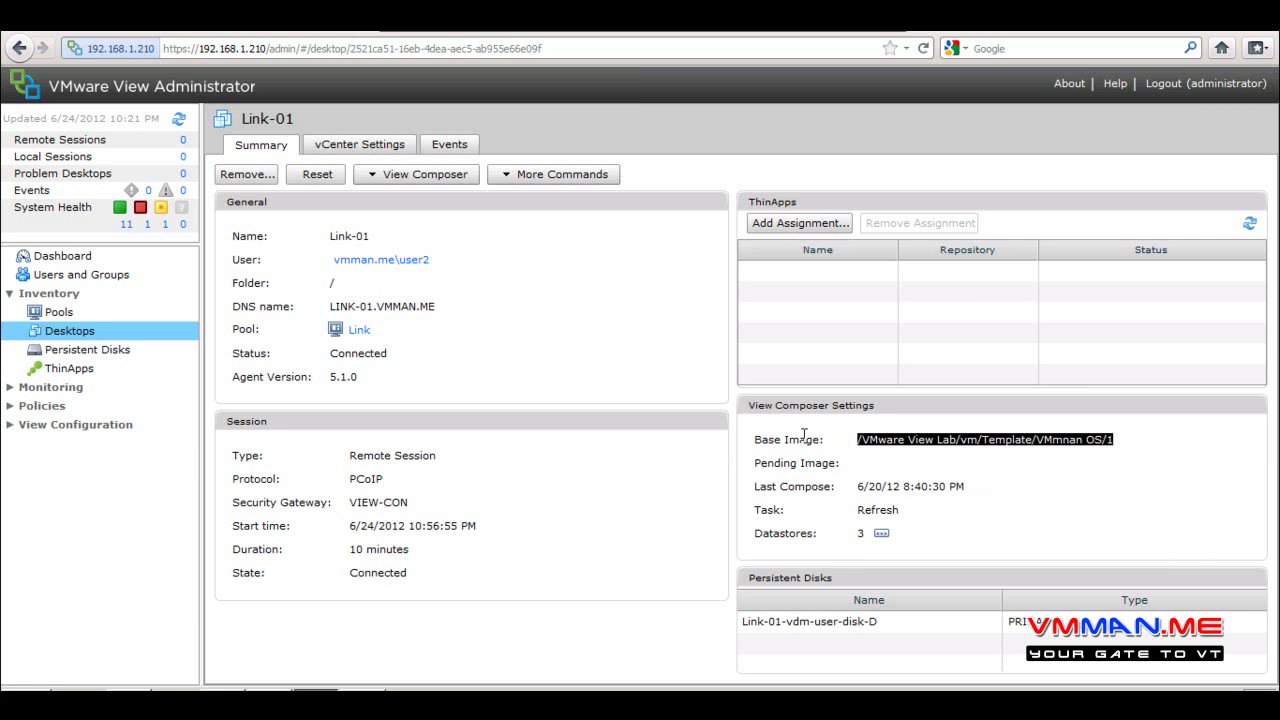
drag(905, 509, 810, 507)
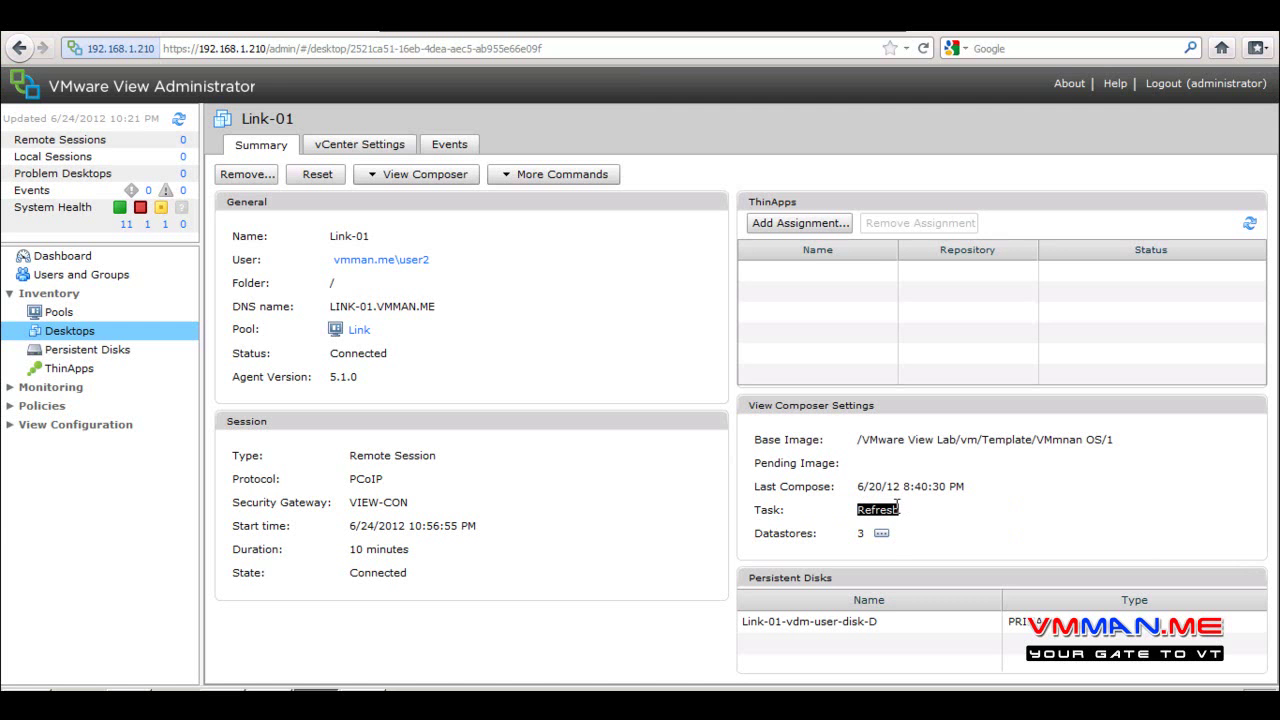
click(881, 534)
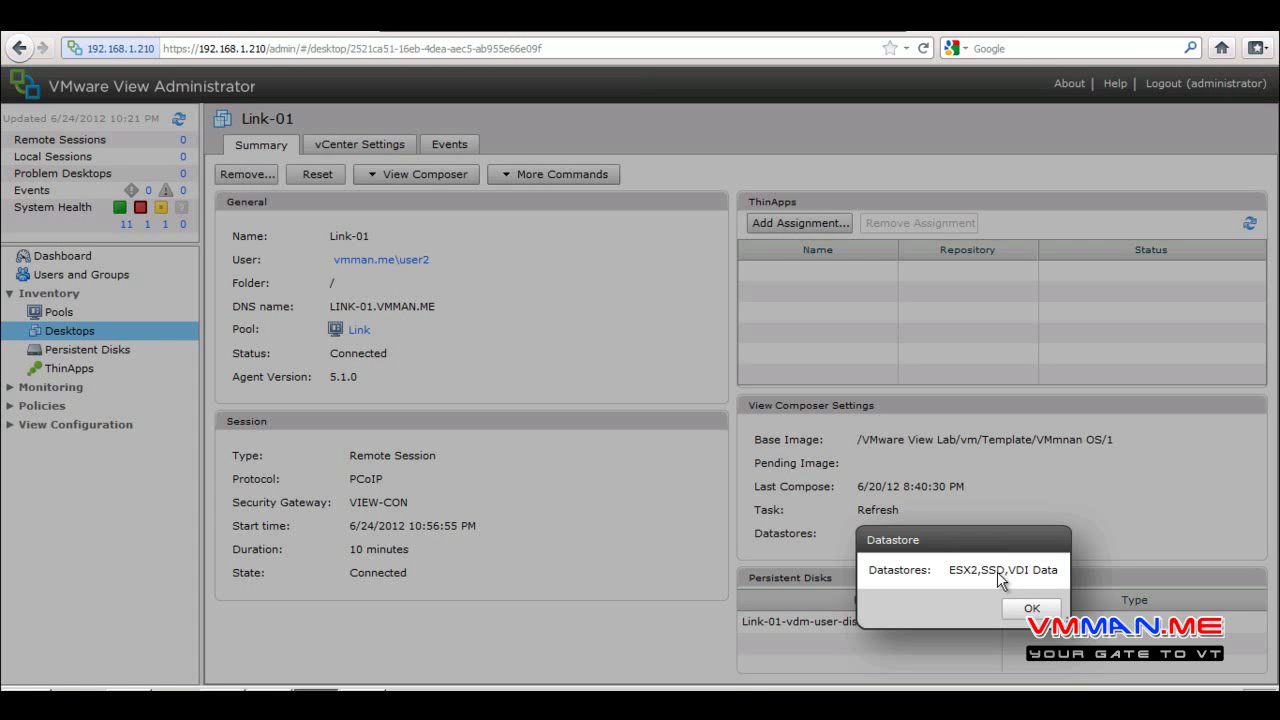
Close the datastore list, review the View Composer and More Commands menus, then show vCenter Settings
click(1031, 610)
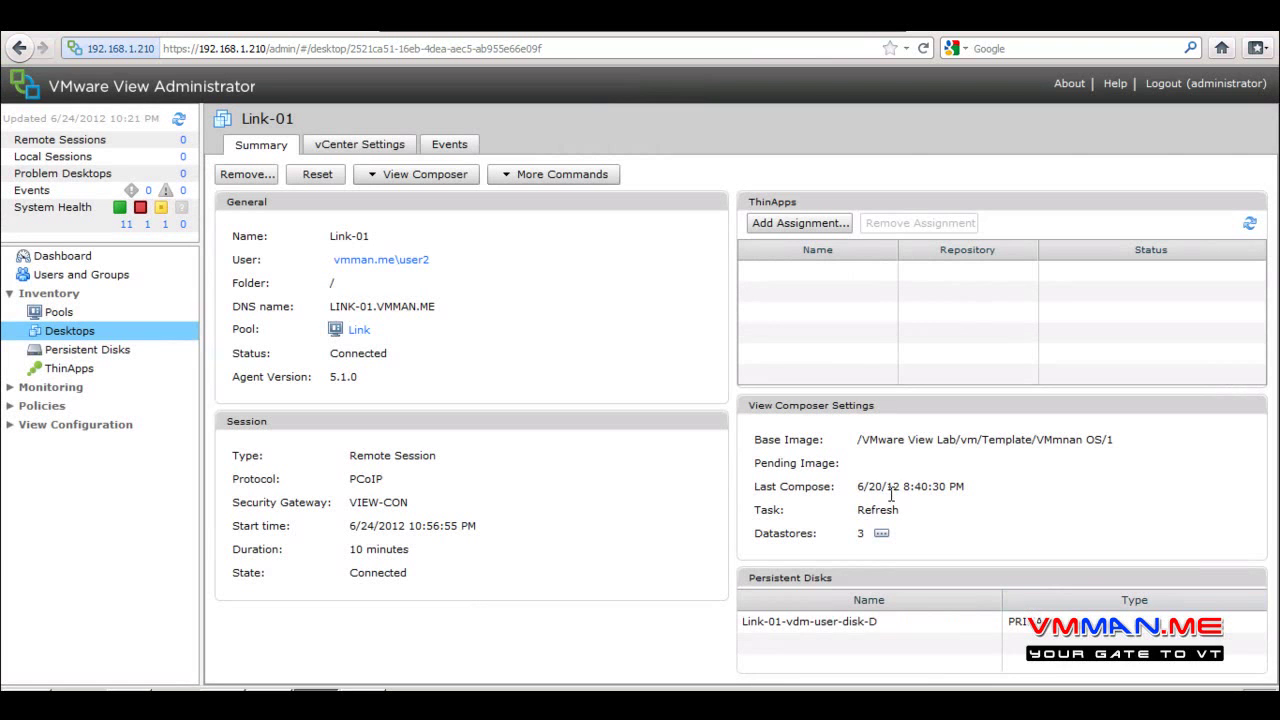
click(872, 621)
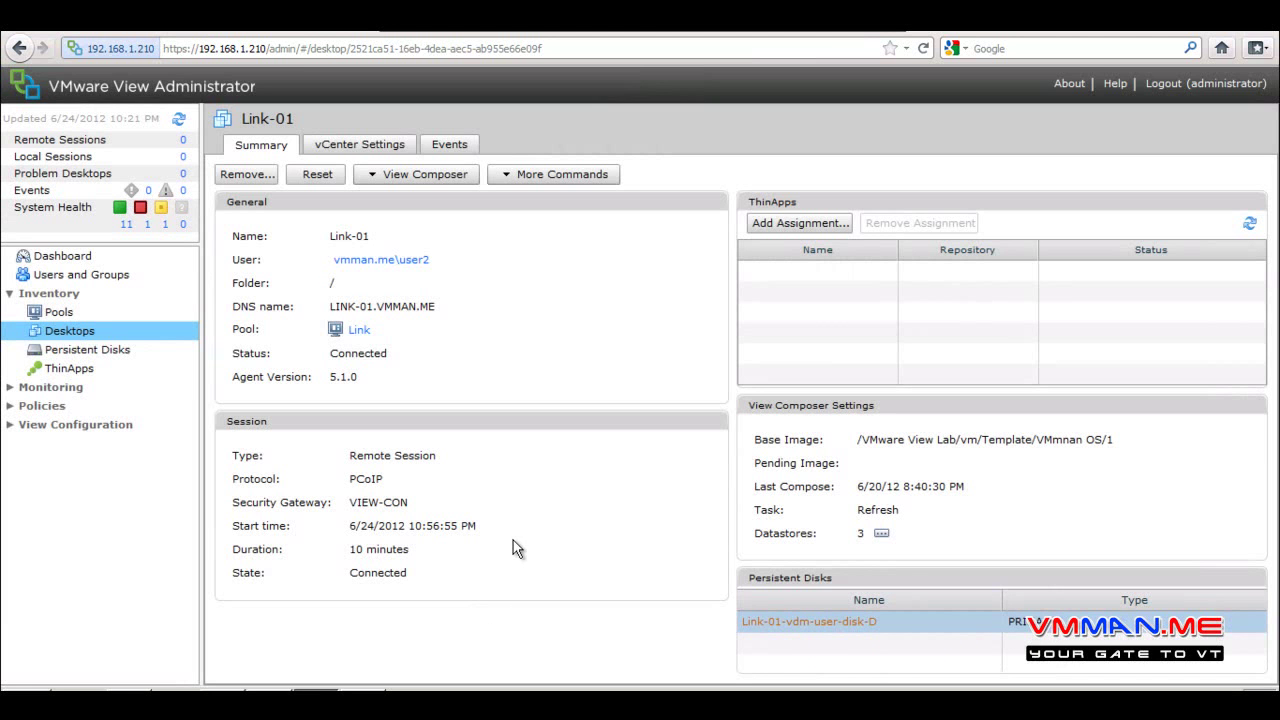
click(378, 176)
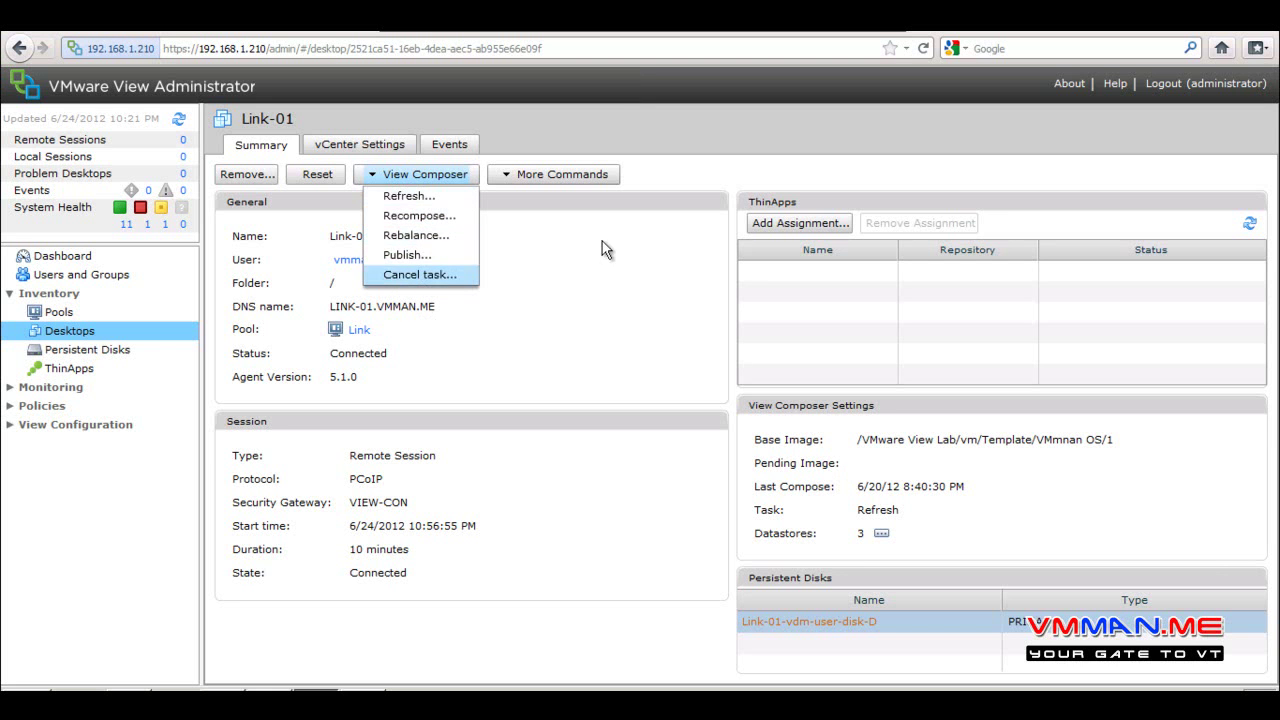
click(562, 174)
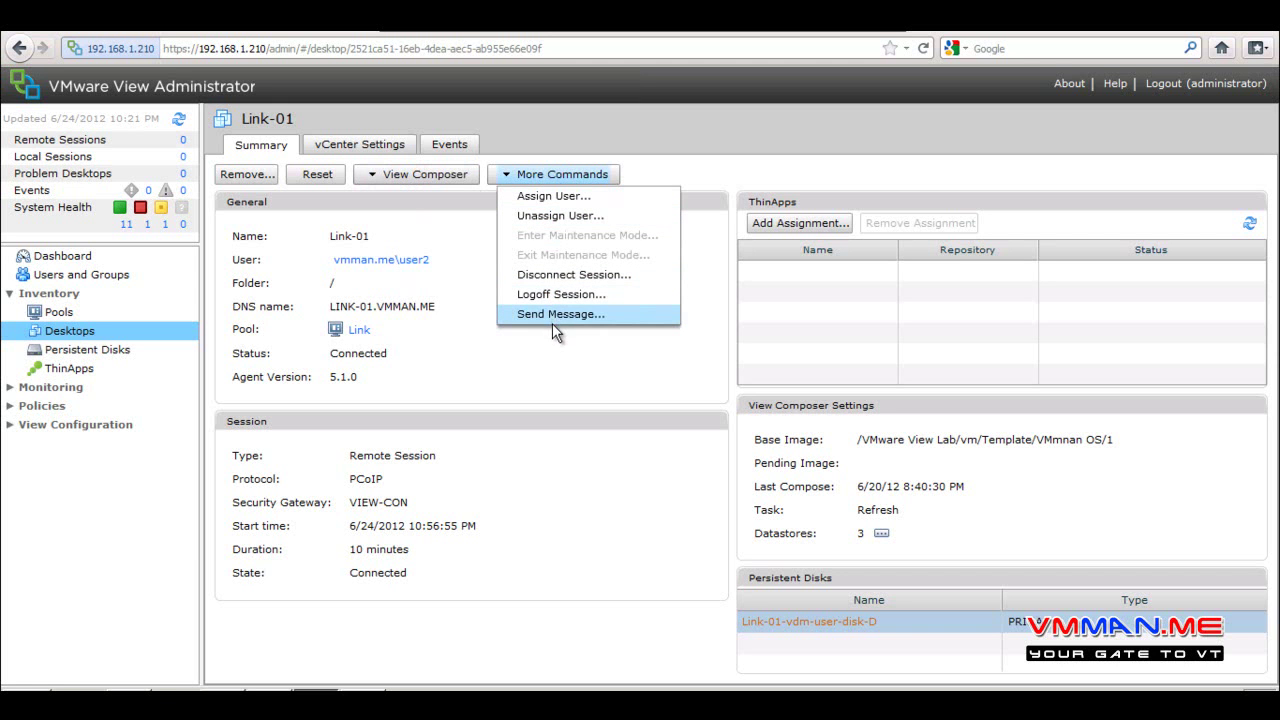
click(437, 314)
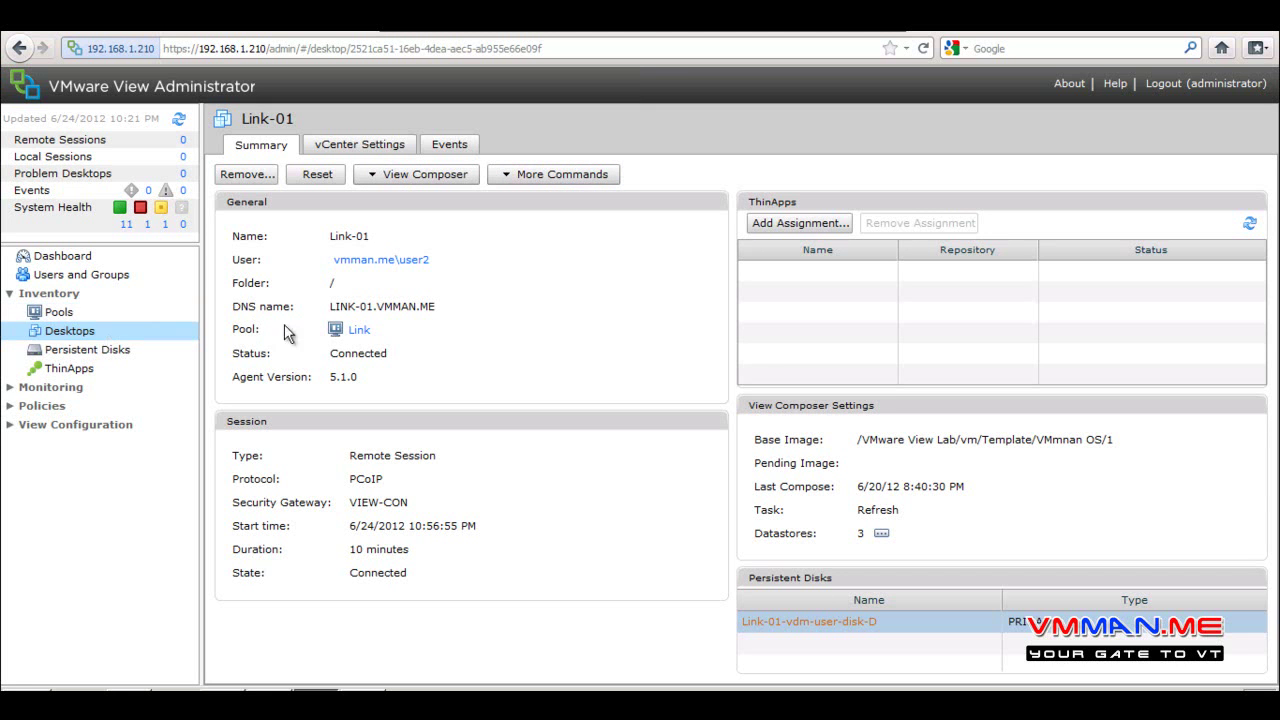
click(371, 147)
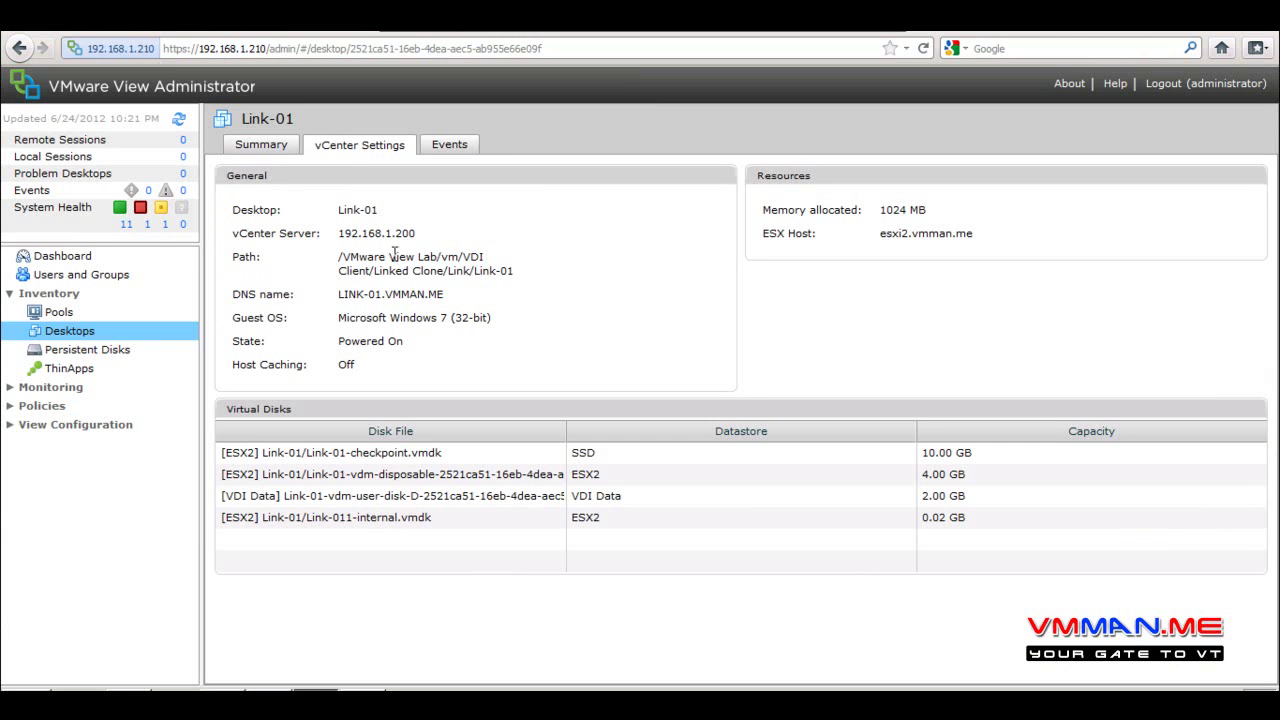
Highlight Link-01's vCenter details (LINK-01.VMMAN.ME, Powered On, host caching Off), then show its Events
drag(279, 212, 270, 236)
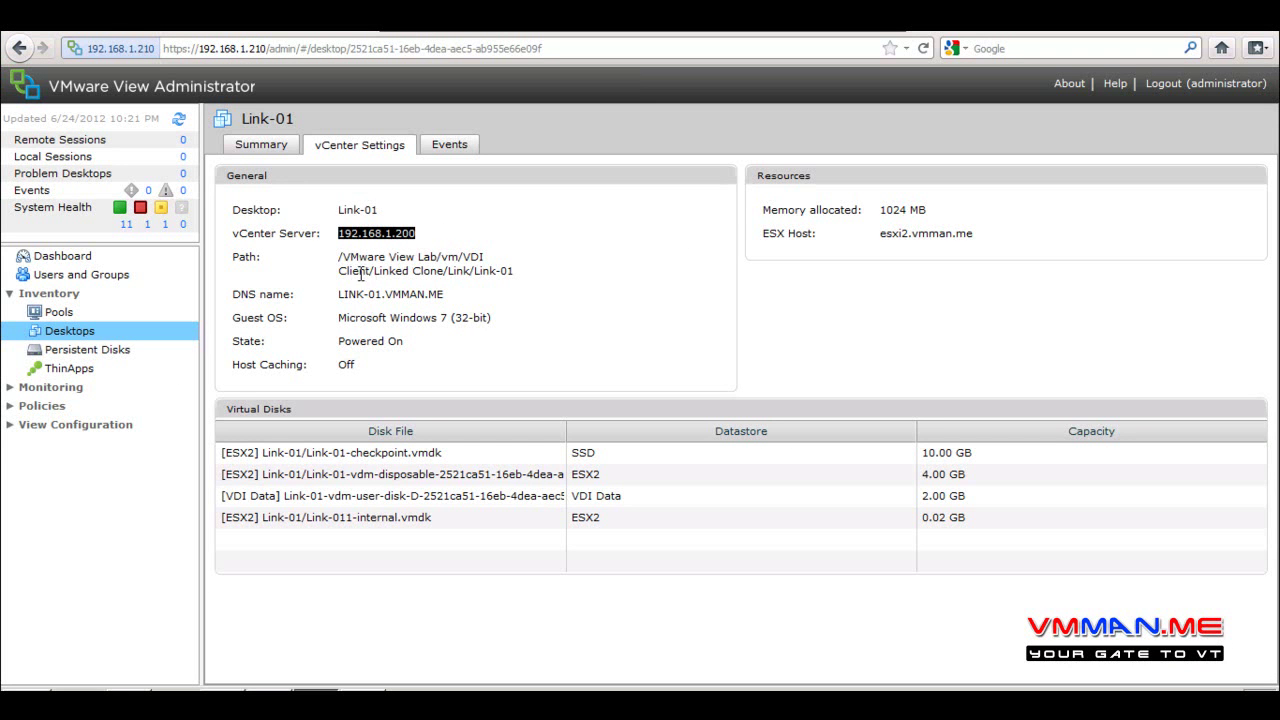
drag(448, 296, 270, 296)
drag(513, 322, 244, 326)
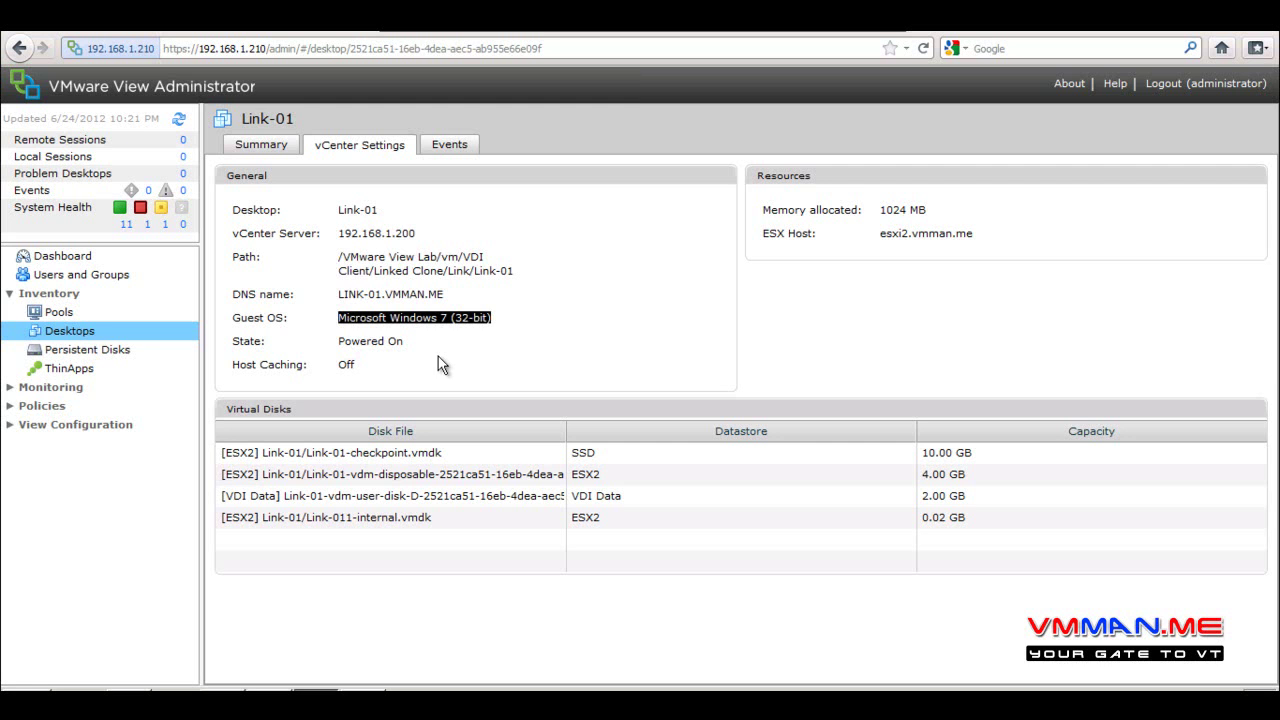
drag(430, 343, 256, 342)
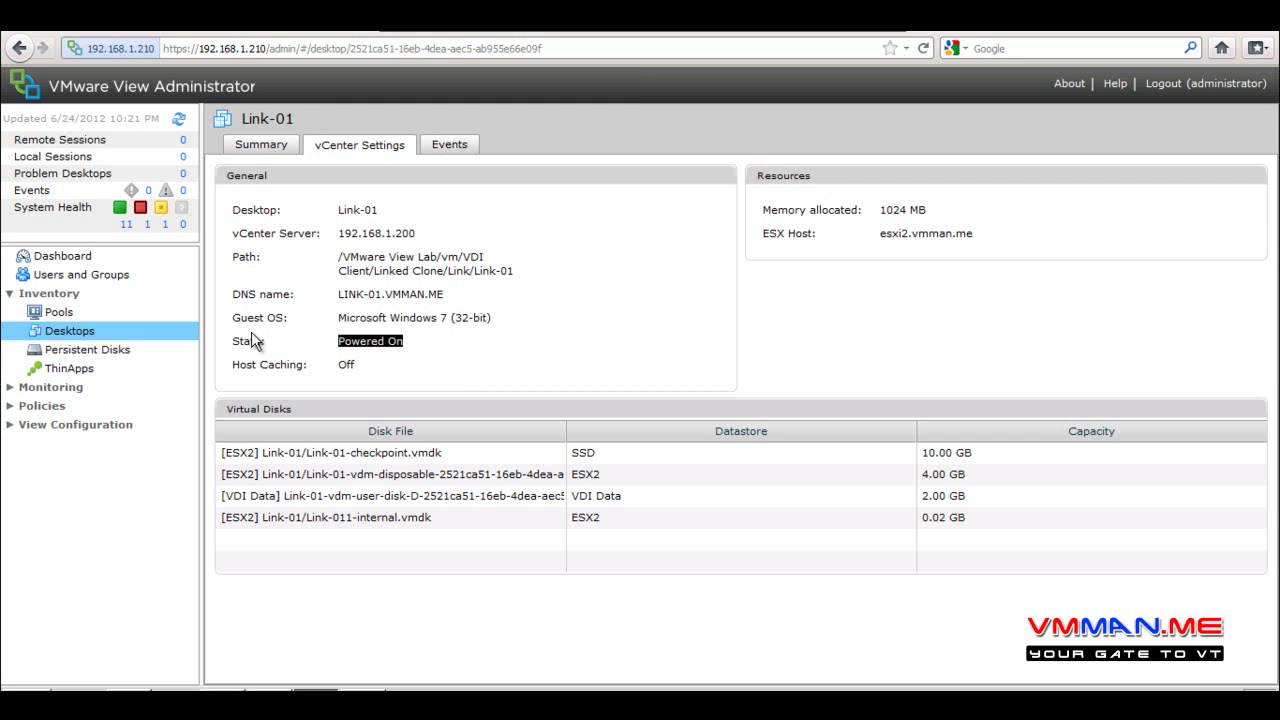
drag(436, 364, 222, 372)
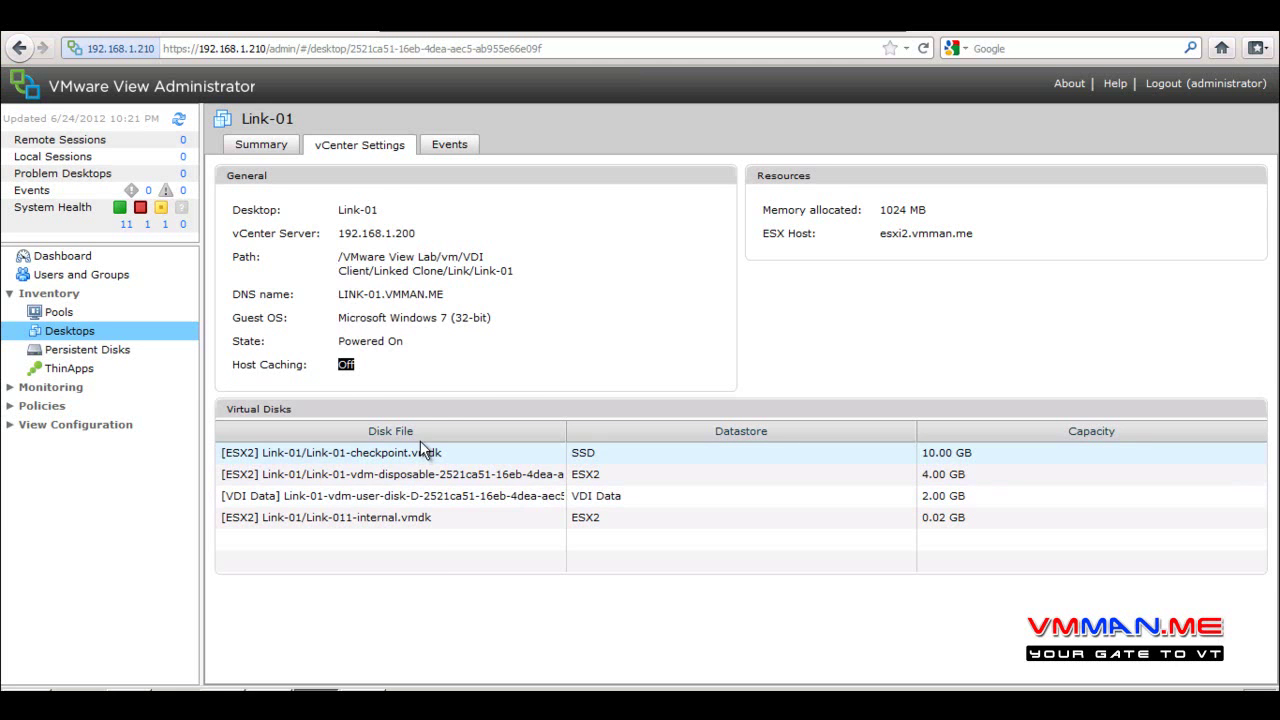
drag(400, 210, 286, 212)
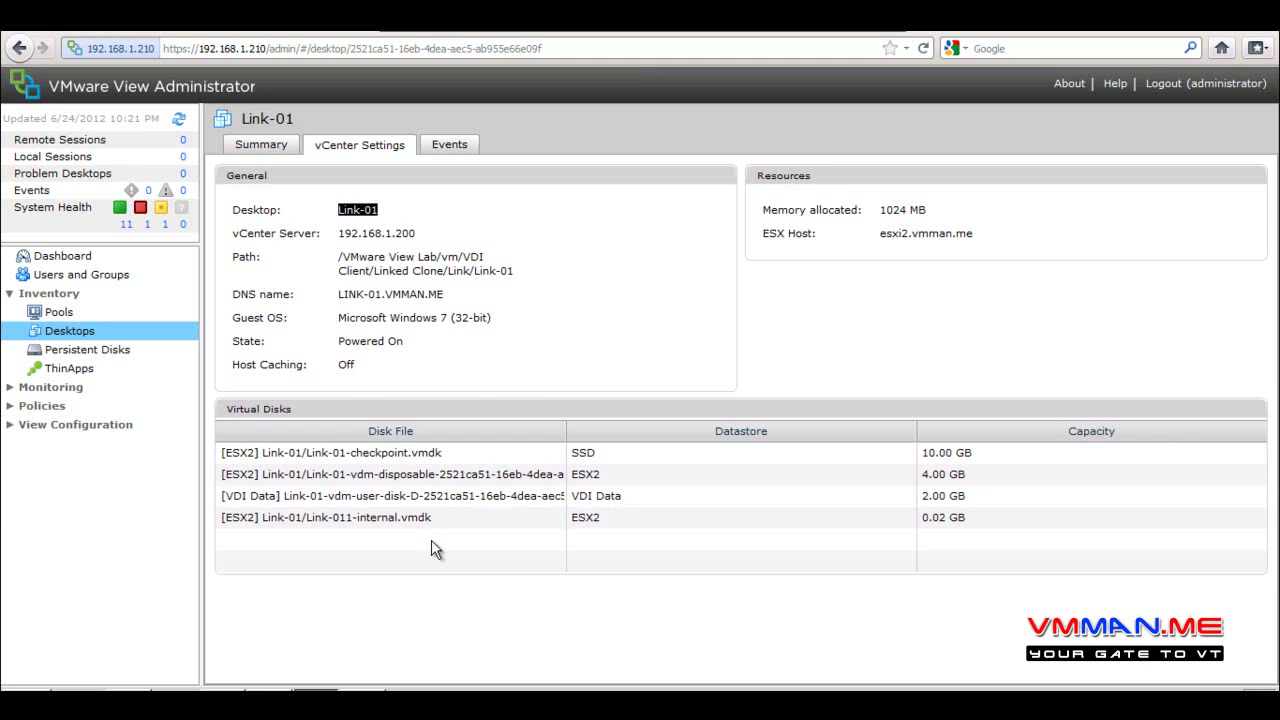
click(620, 453)
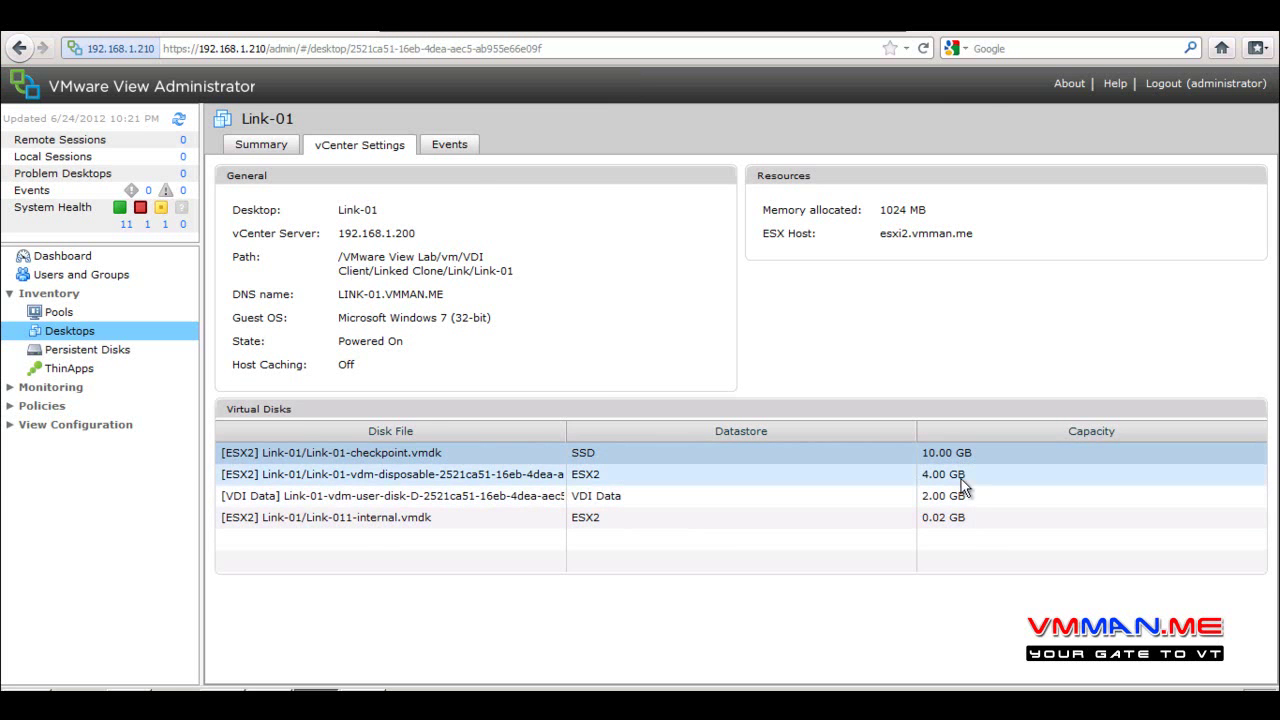
click(449, 145)
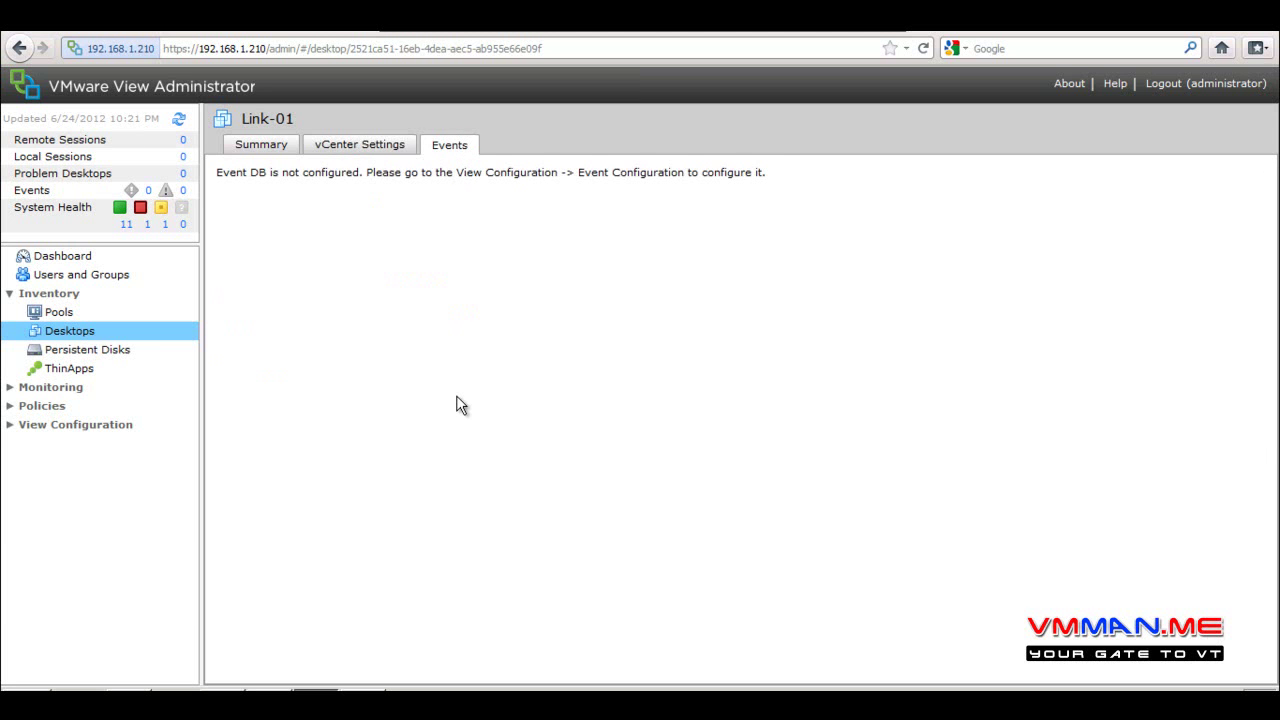
Return to Link-01's summary, refresh the remote desktop, then show the Desktops and Pools lists
click(20, 428)
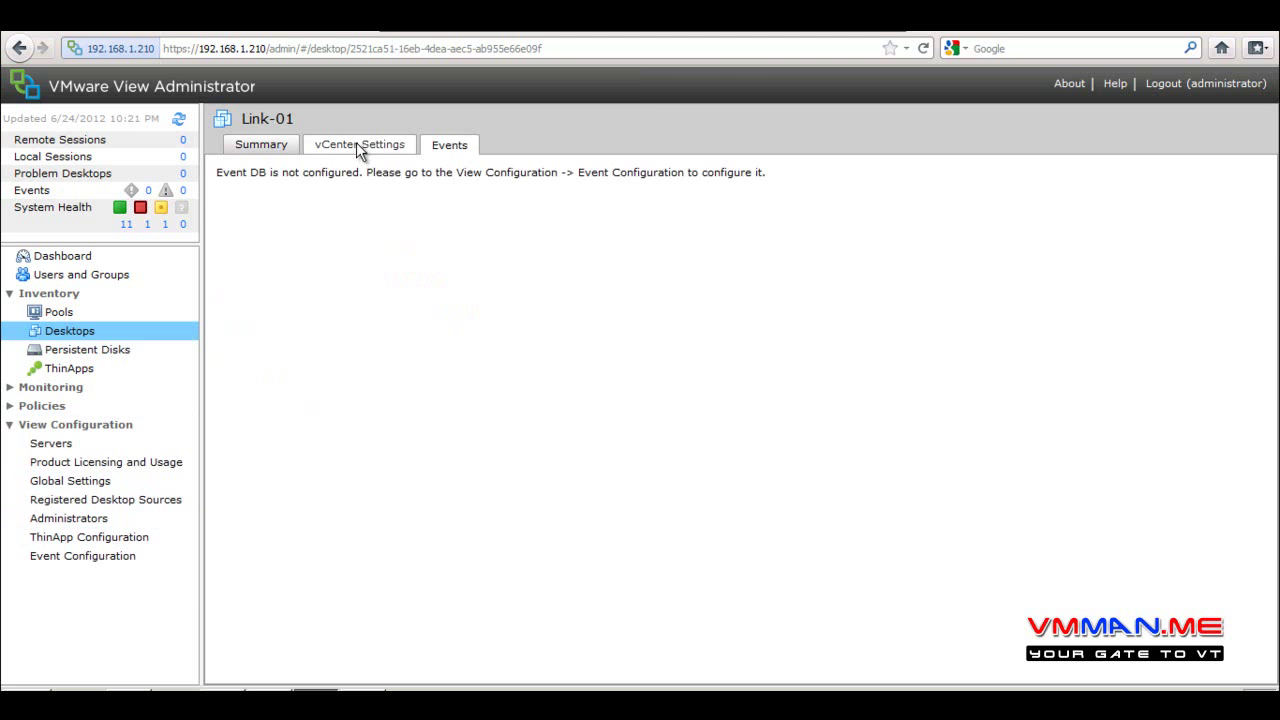
click(357, 145)
click(253, 150)
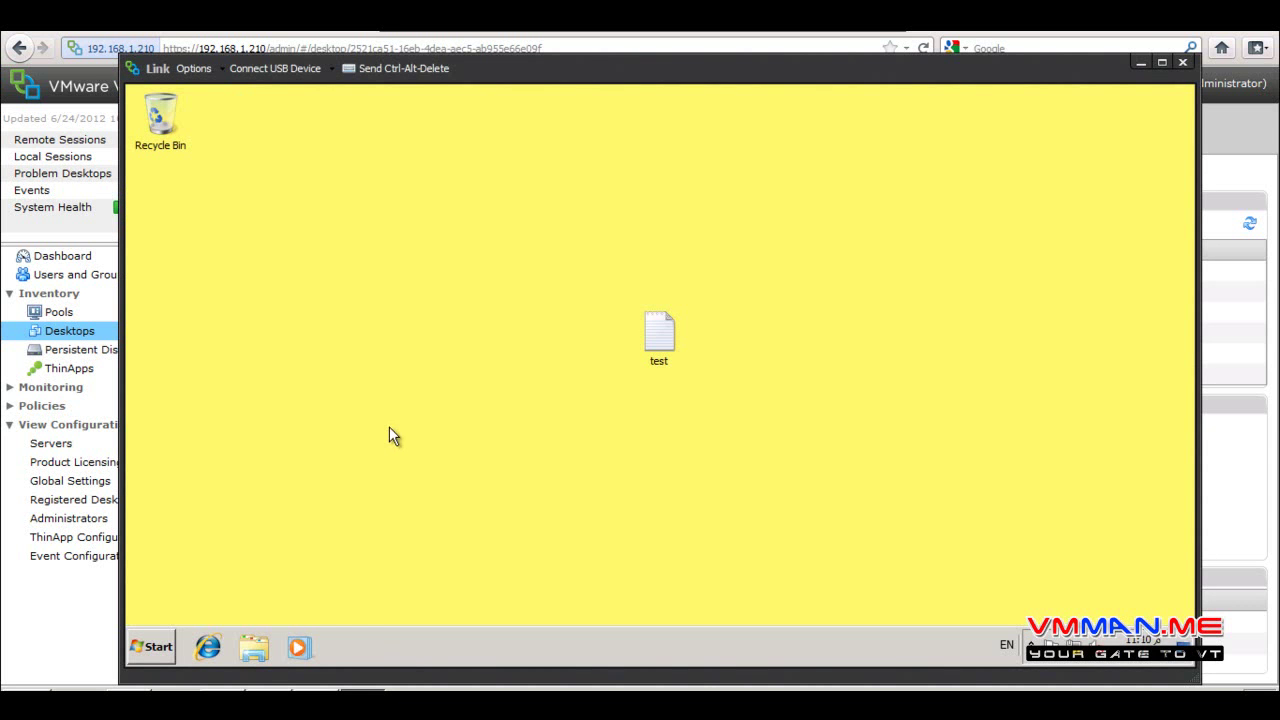
right_click(389, 426)
click(424, 470)
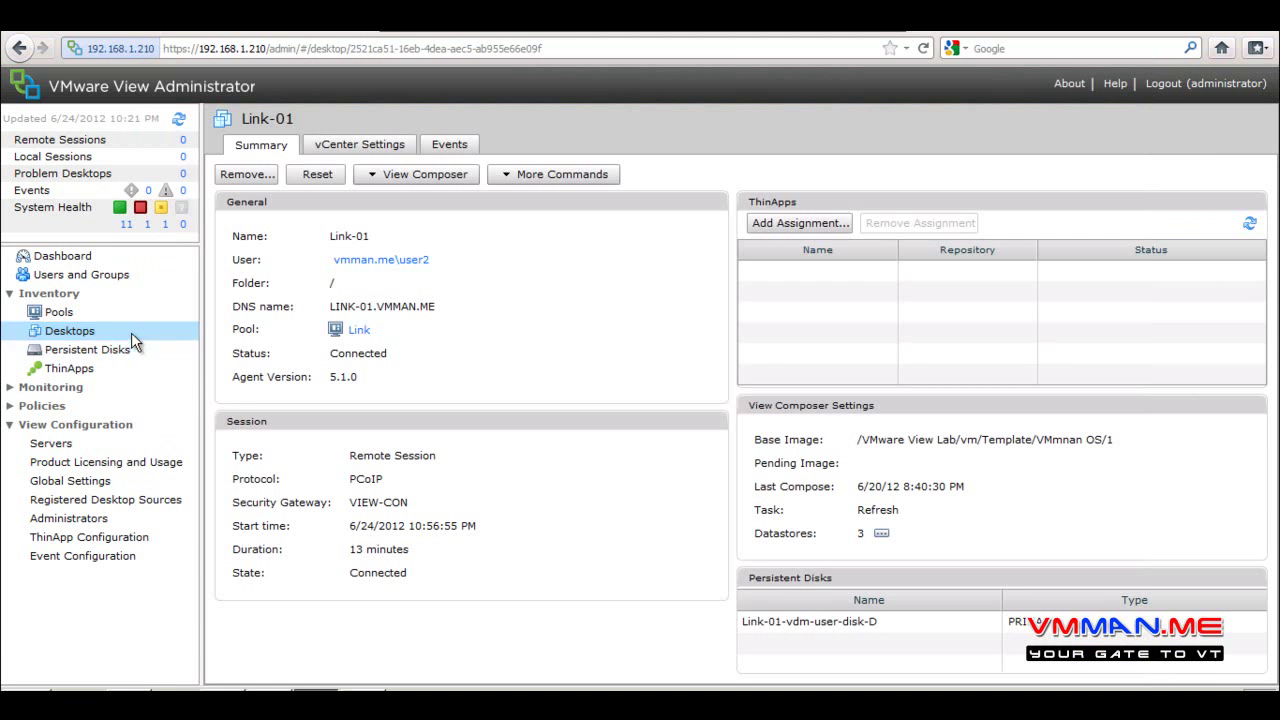
click(72, 331)
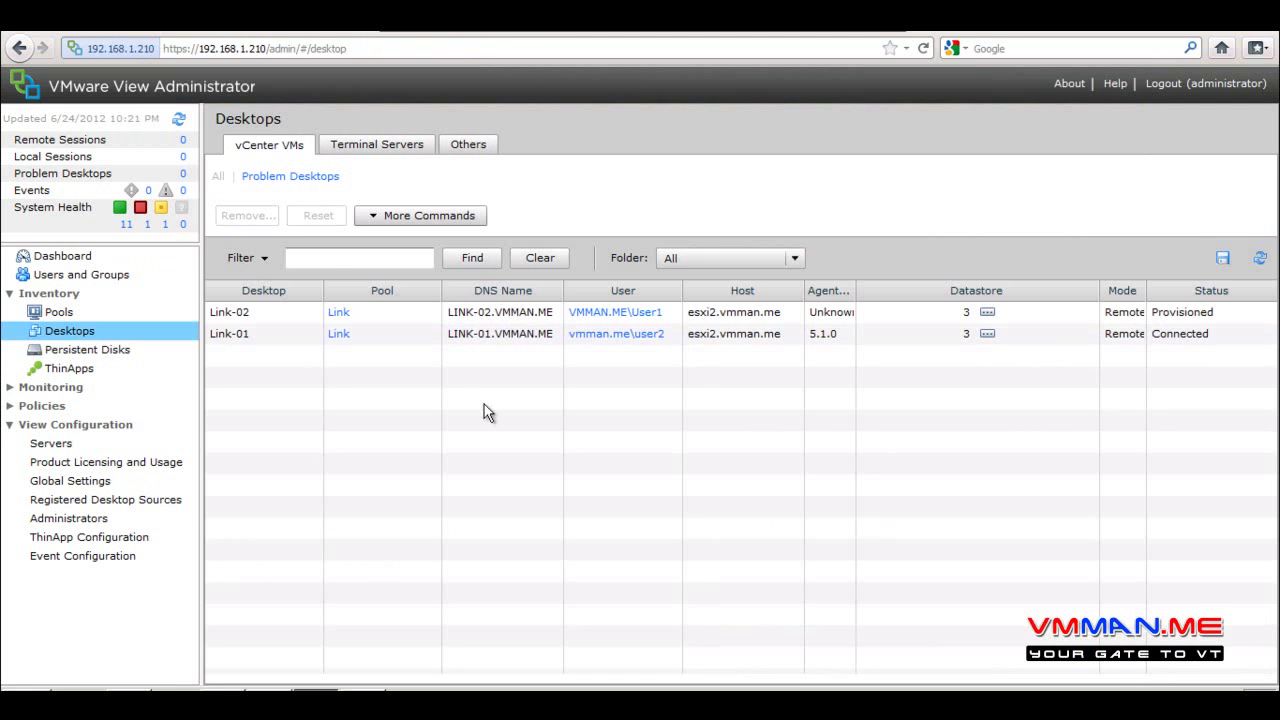
click(58, 312)
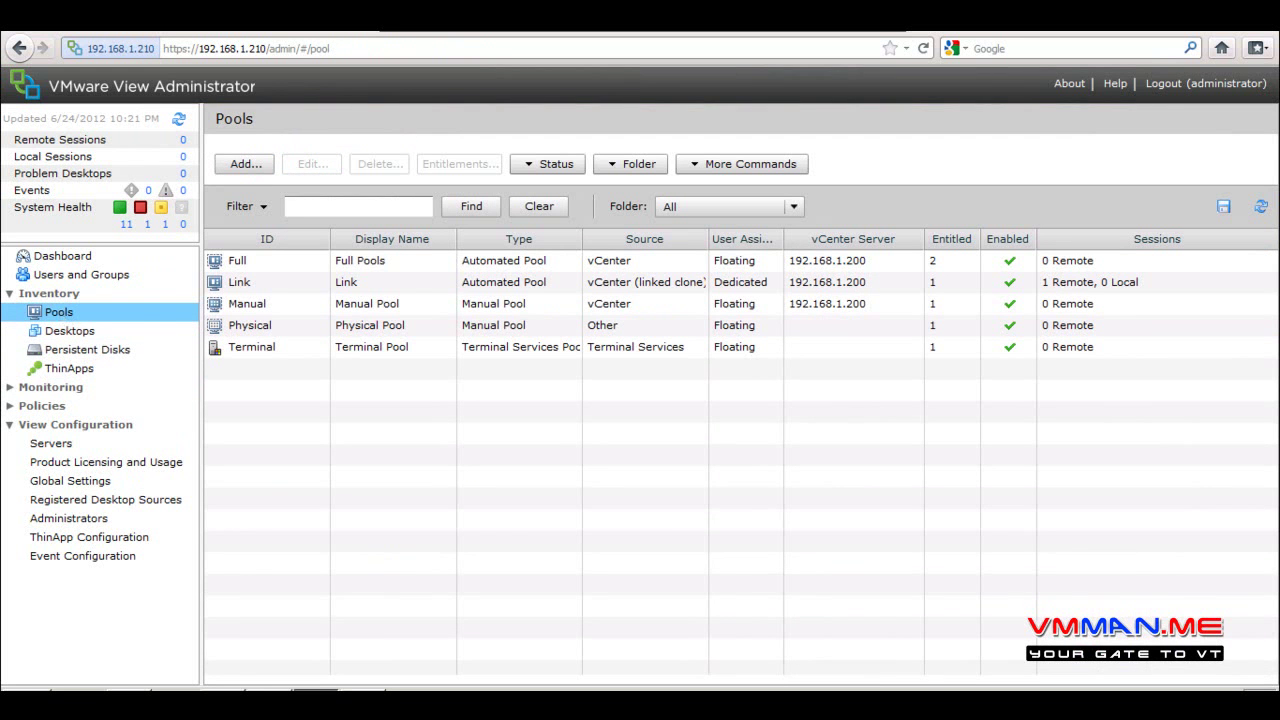
Open the Link pool and point out its ID Link, dedicated and automatic assignment
click(285, 283)
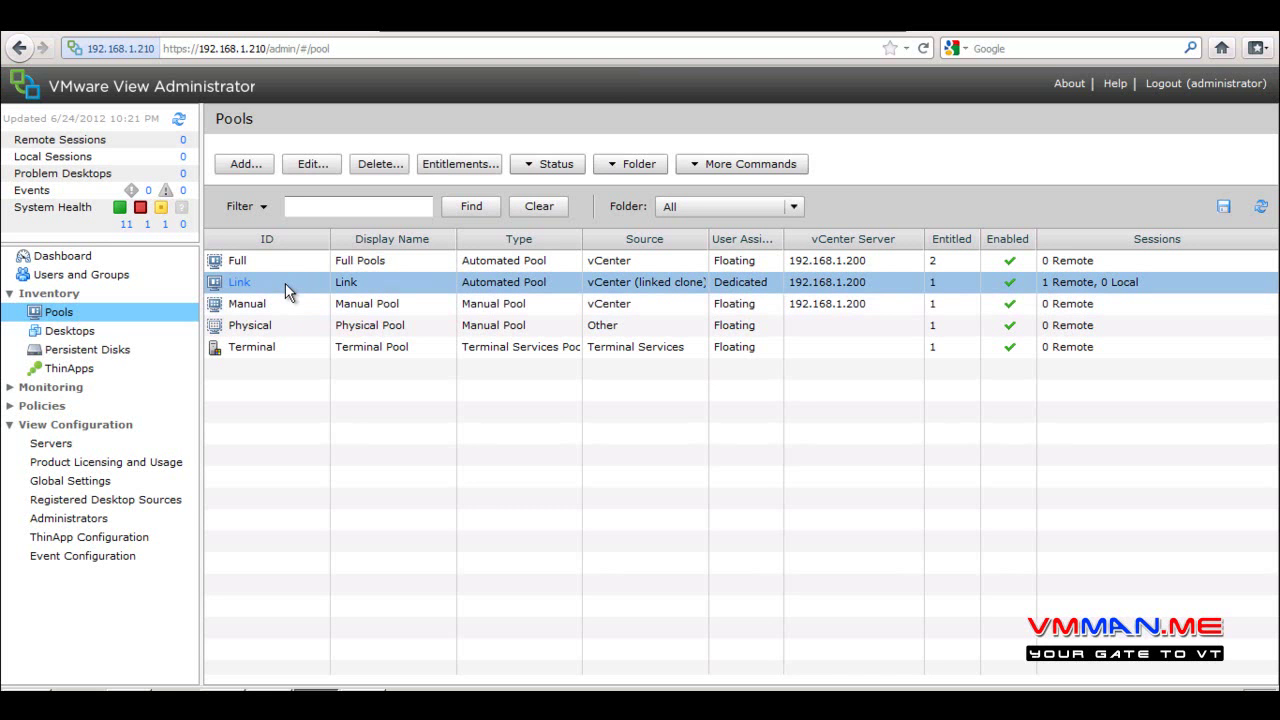
double_click(343, 287)
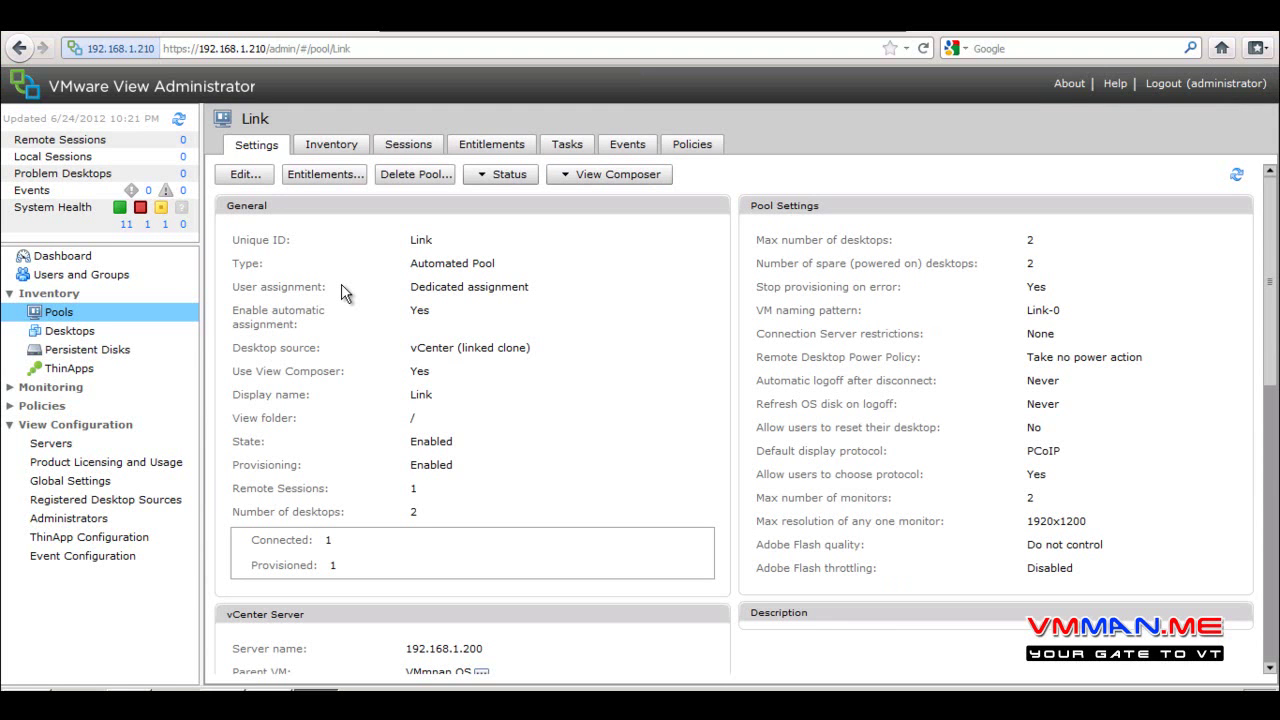
drag(448, 245, 346, 243)
drag(418, 288, 587, 301)
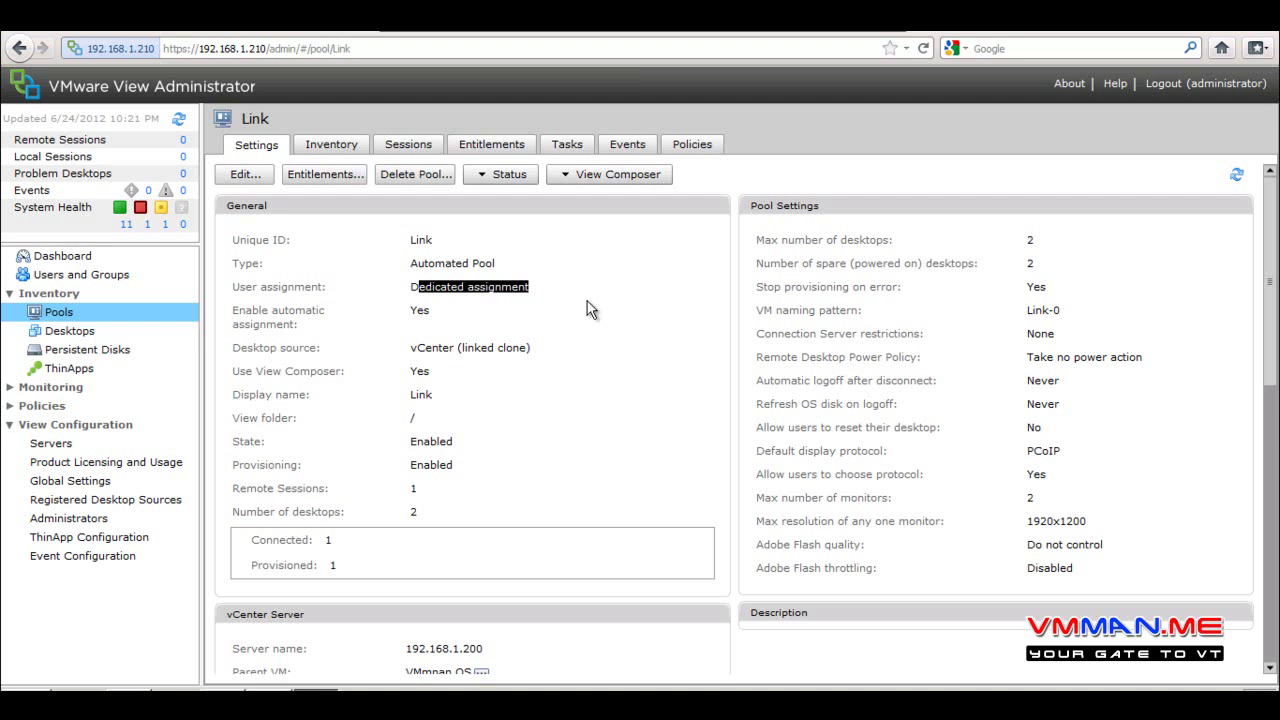
double_click(427, 313)
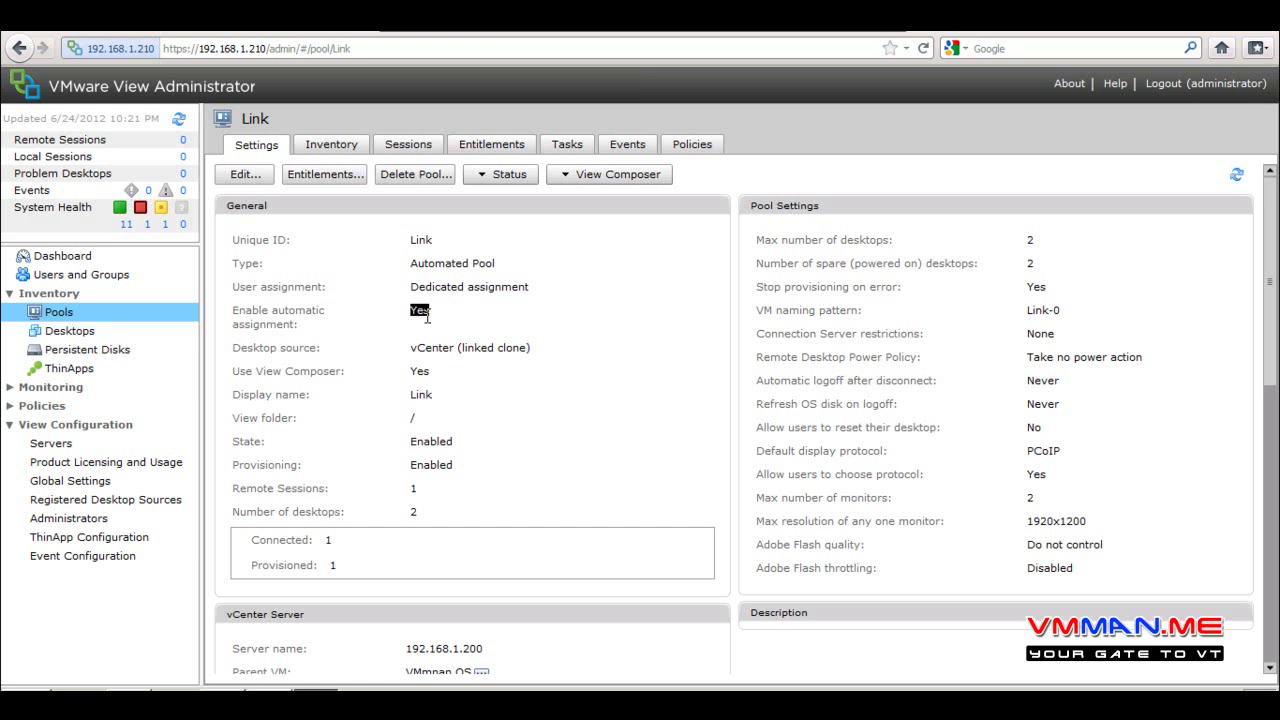
Point out the linked-clone source, View Composer use, Automated Pool type, 1 session and 2 desktops
drag(541, 352, 397, 354)
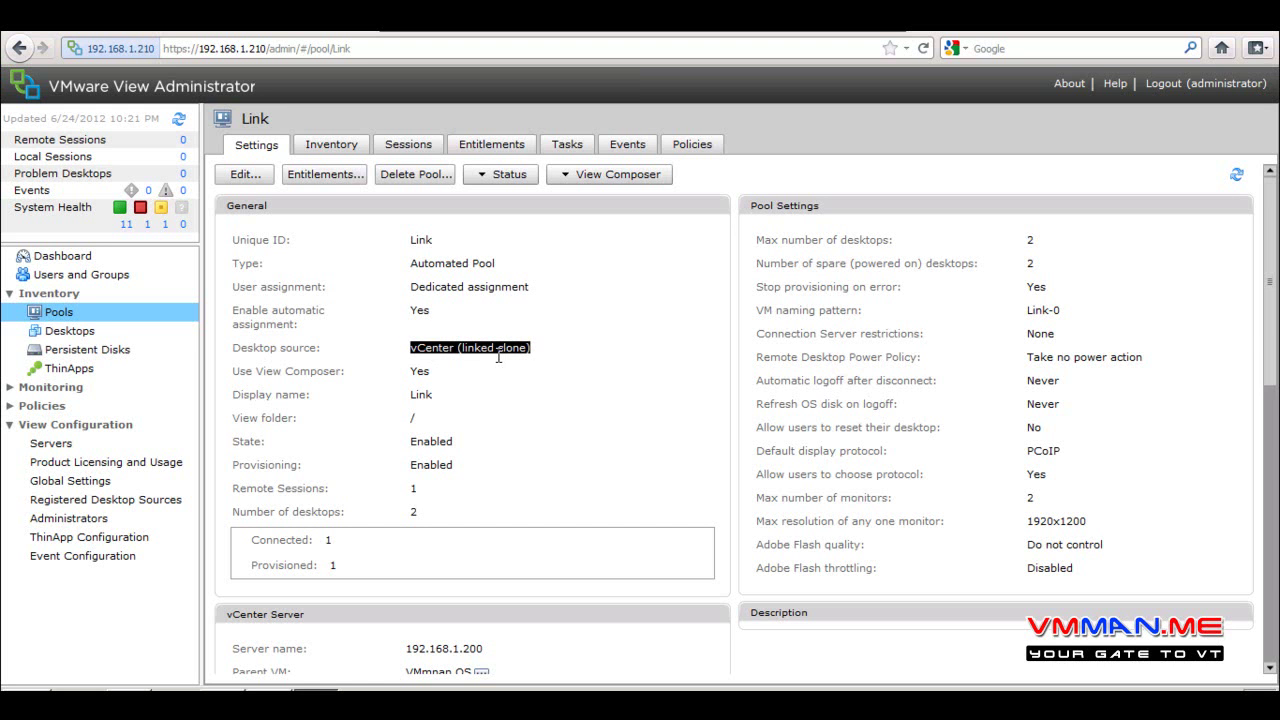
drag(452, 373, 400, 381)
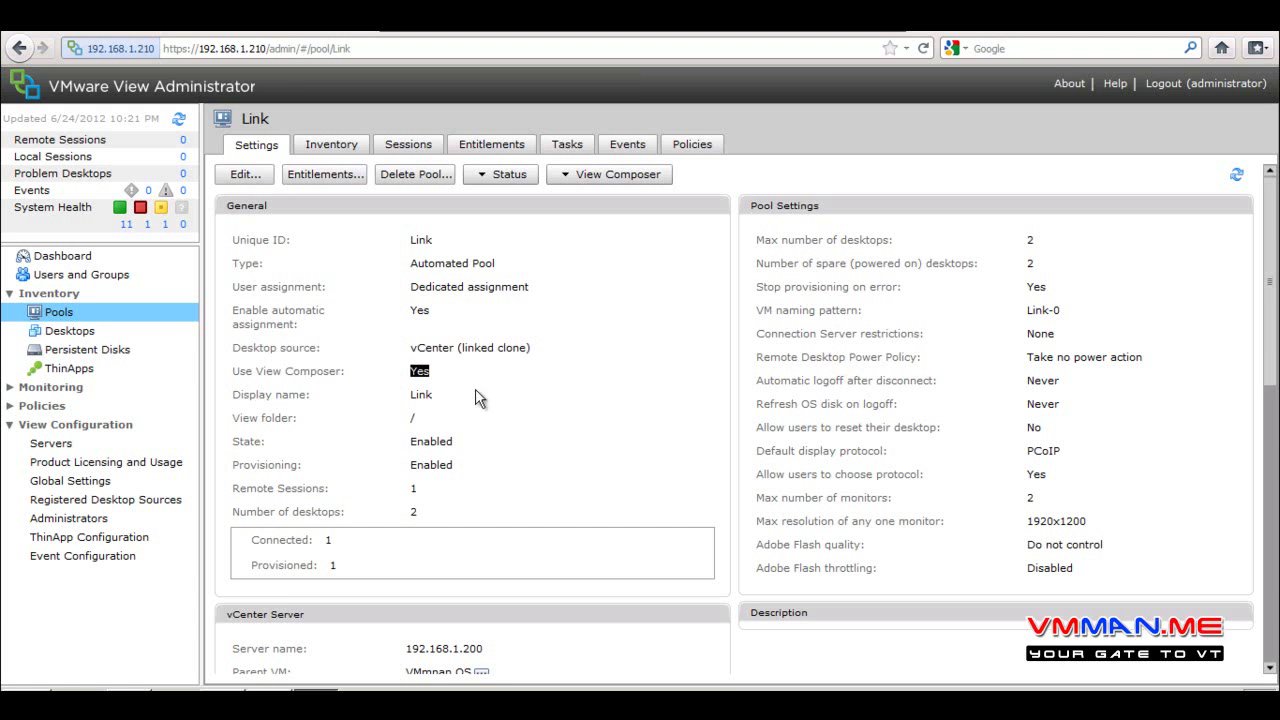
drag(330, 261, 500, 264)
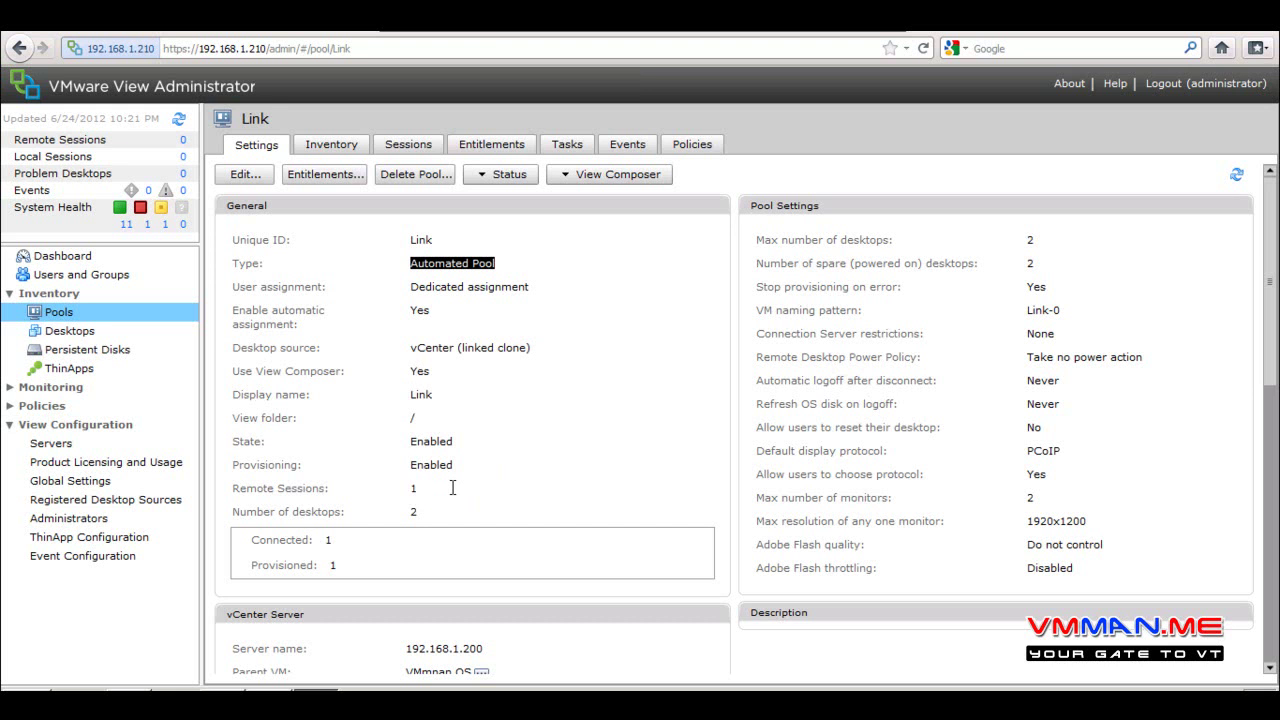
double_click(413, 488)
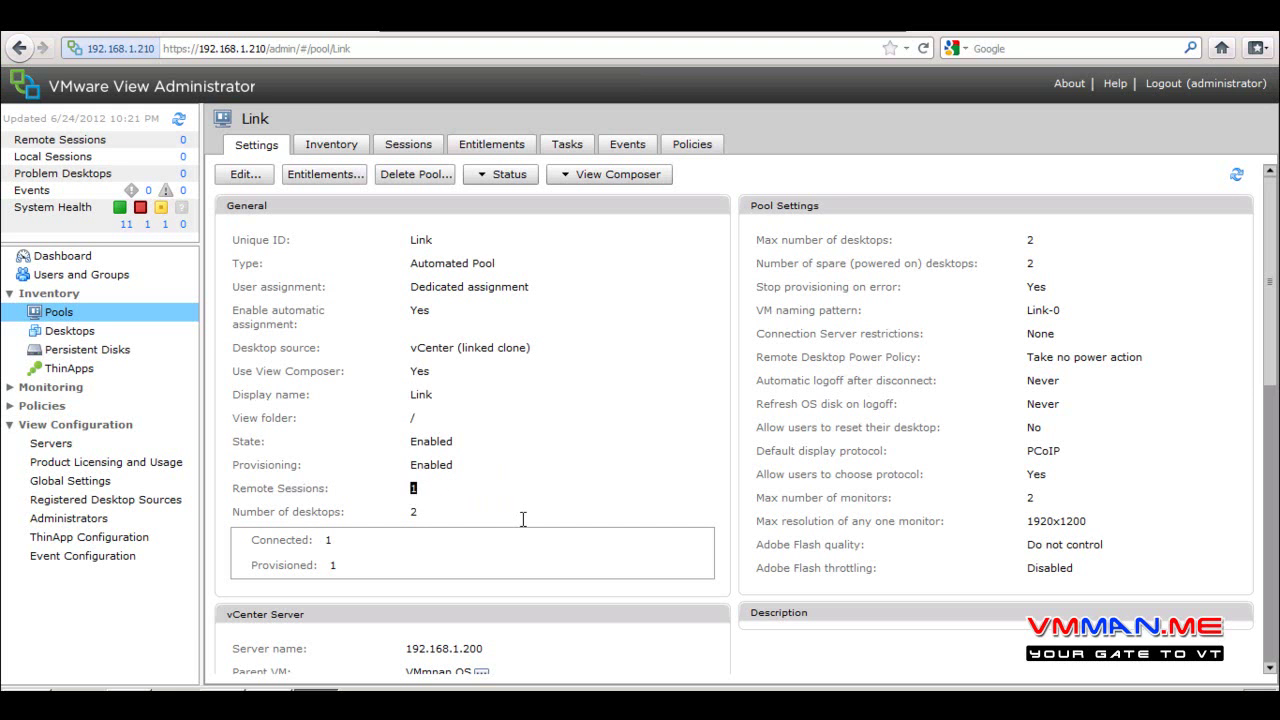
double_click(487, 505)
drag(1270, 276, 1237, 457)
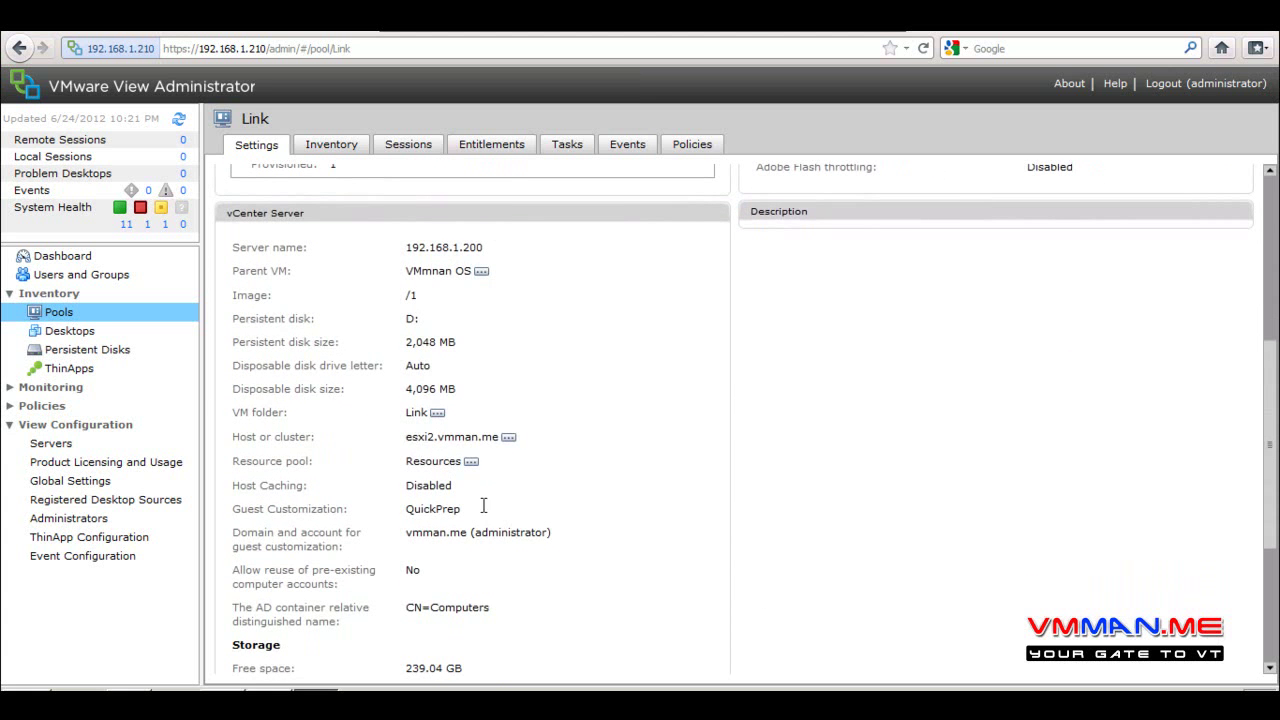
drag(463, 341, 380, 340)
drag(462, 392, 400, 390)
drag(442, 318, 254, 316)
drag(430, 294, 318, 296)
scroll(578, 384, down, 2)
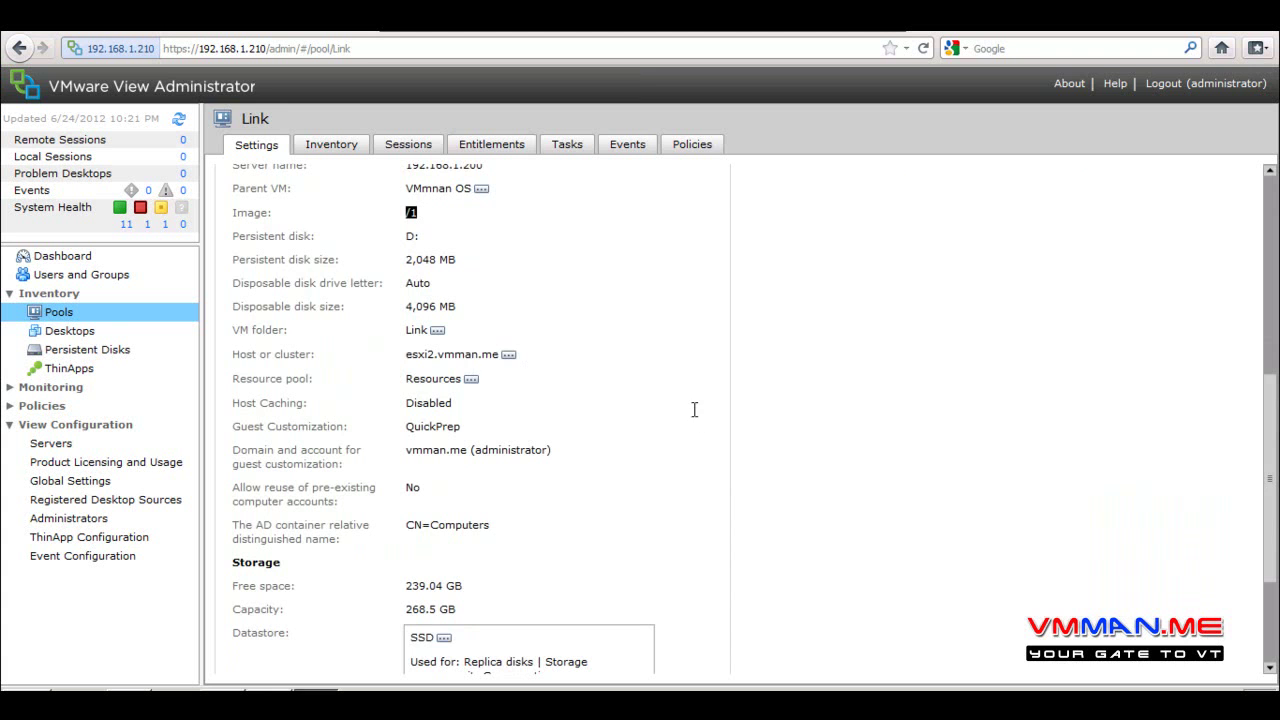
drag(548, 433, 358, 448)
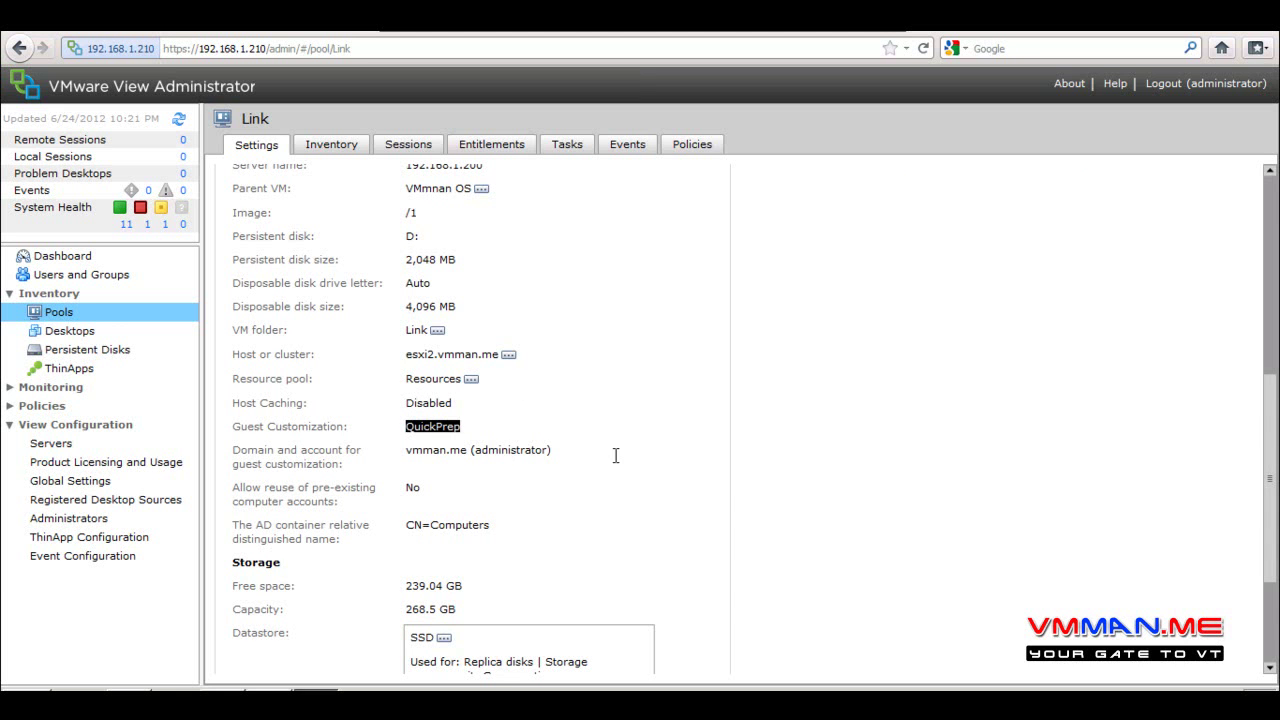
drag(616, 452, 268, 459)
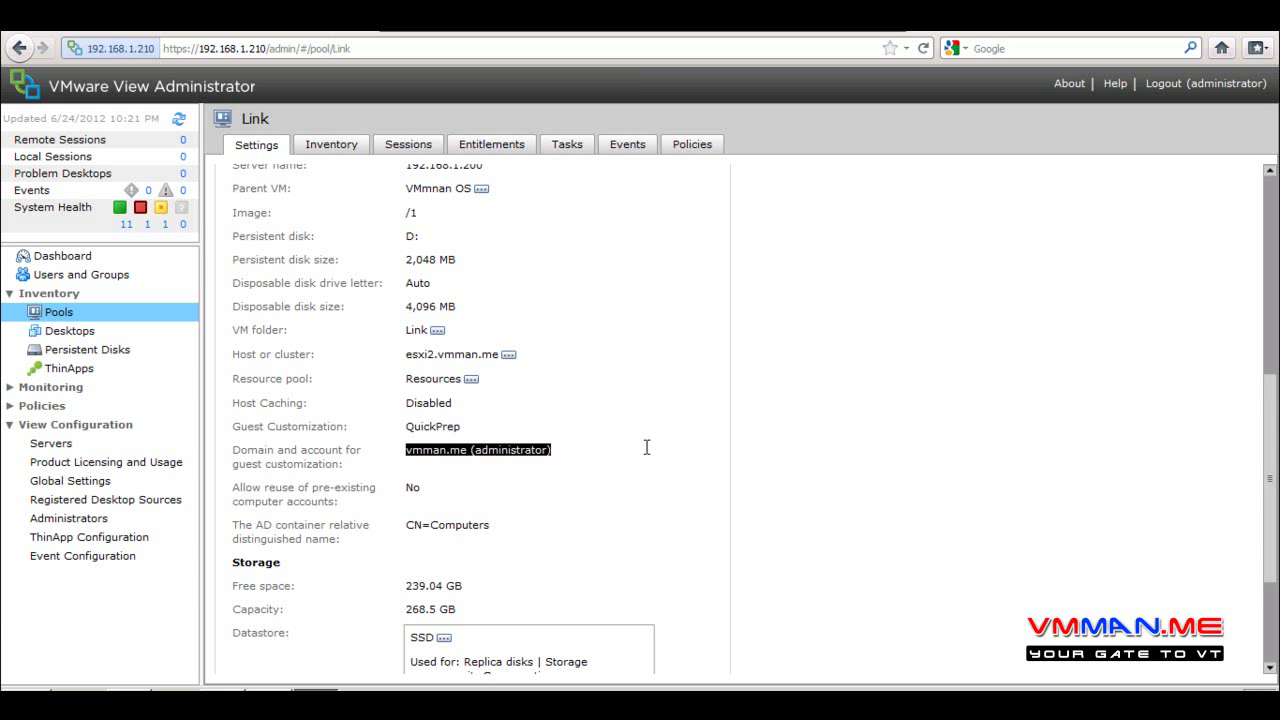
drag(492, 530, 398, 530)
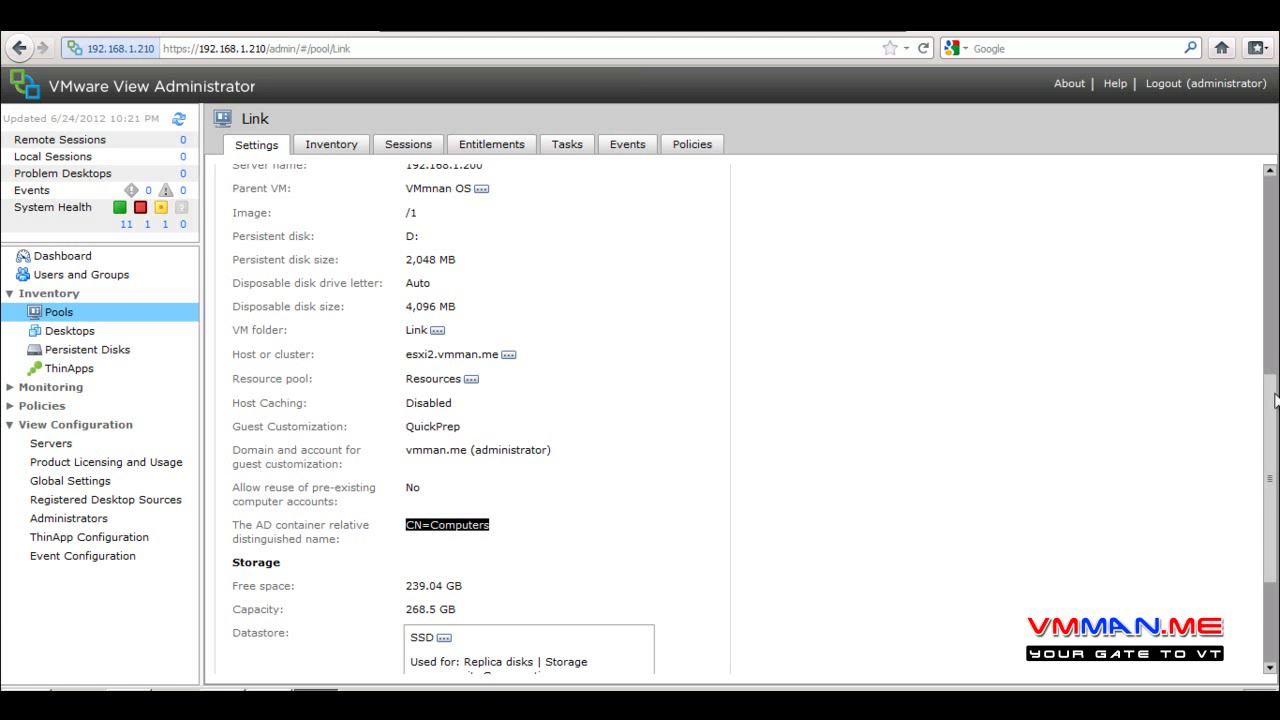
scroll(1270, 503, down, 4)
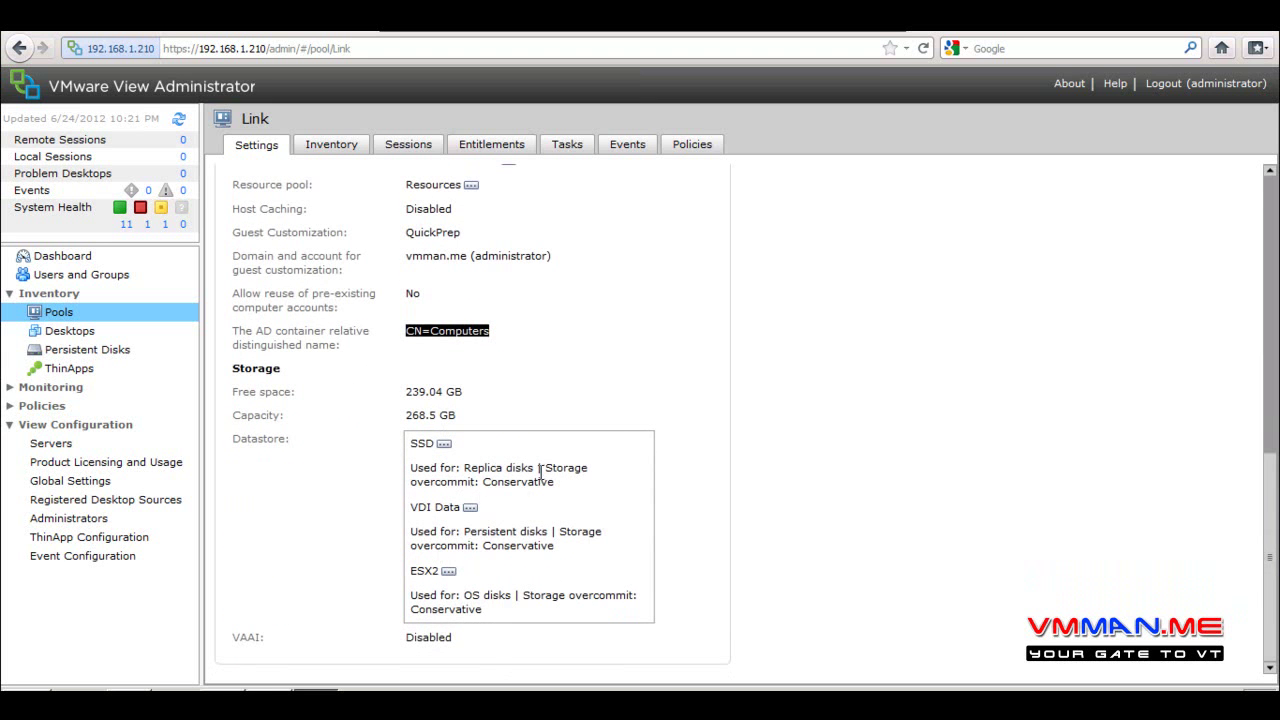
drag(540, 470, 455, 467)
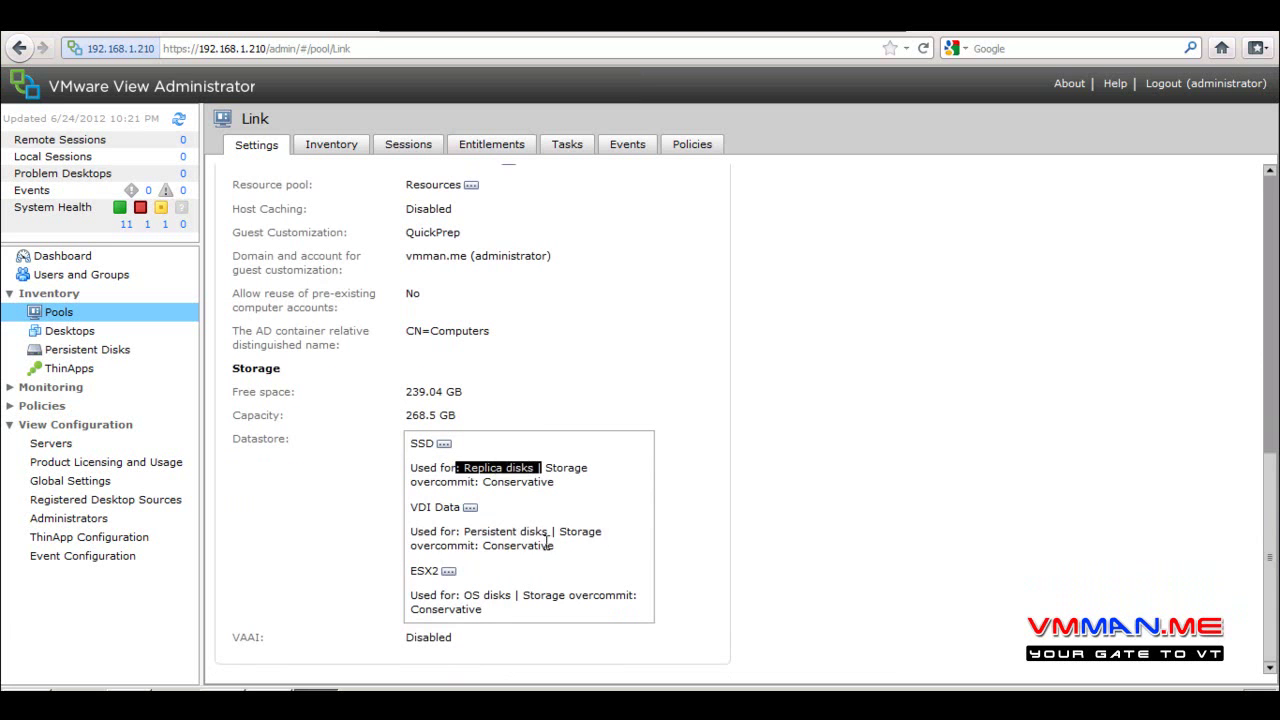
drag(553, 545, 416, 531)
drag(509, 597, 400, 605)
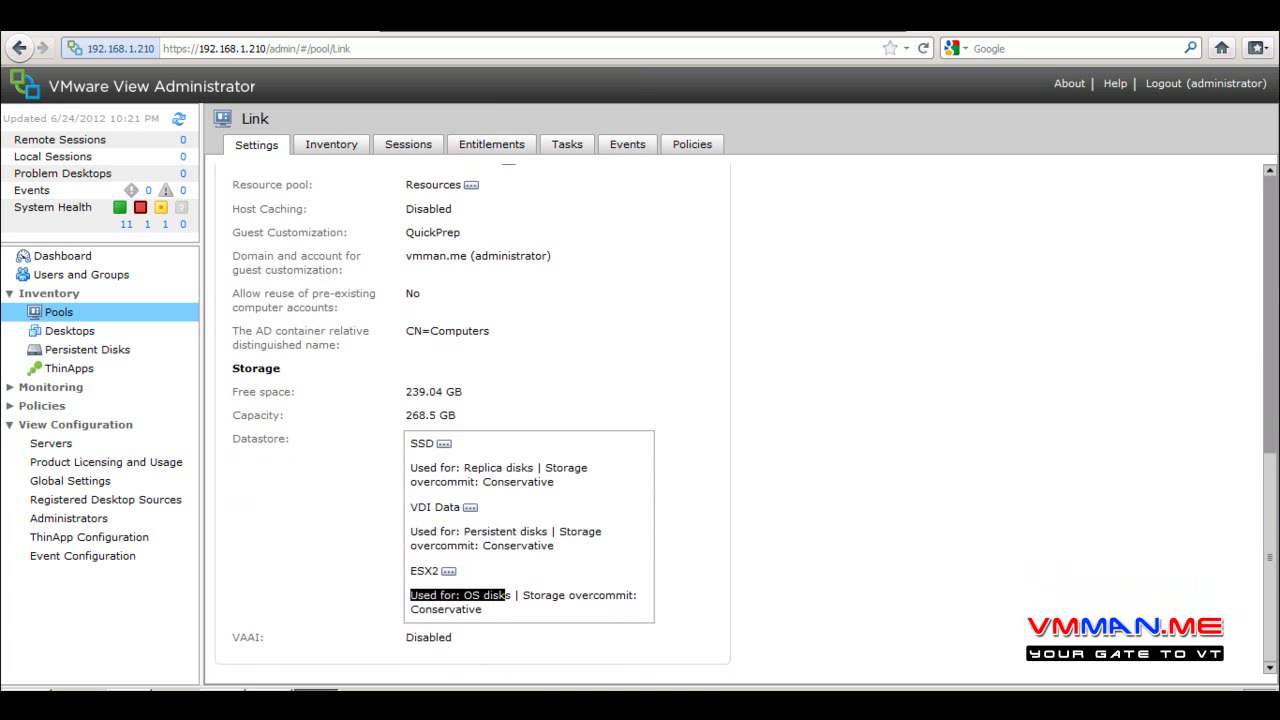
drag(1270, 545, 1270, 185)
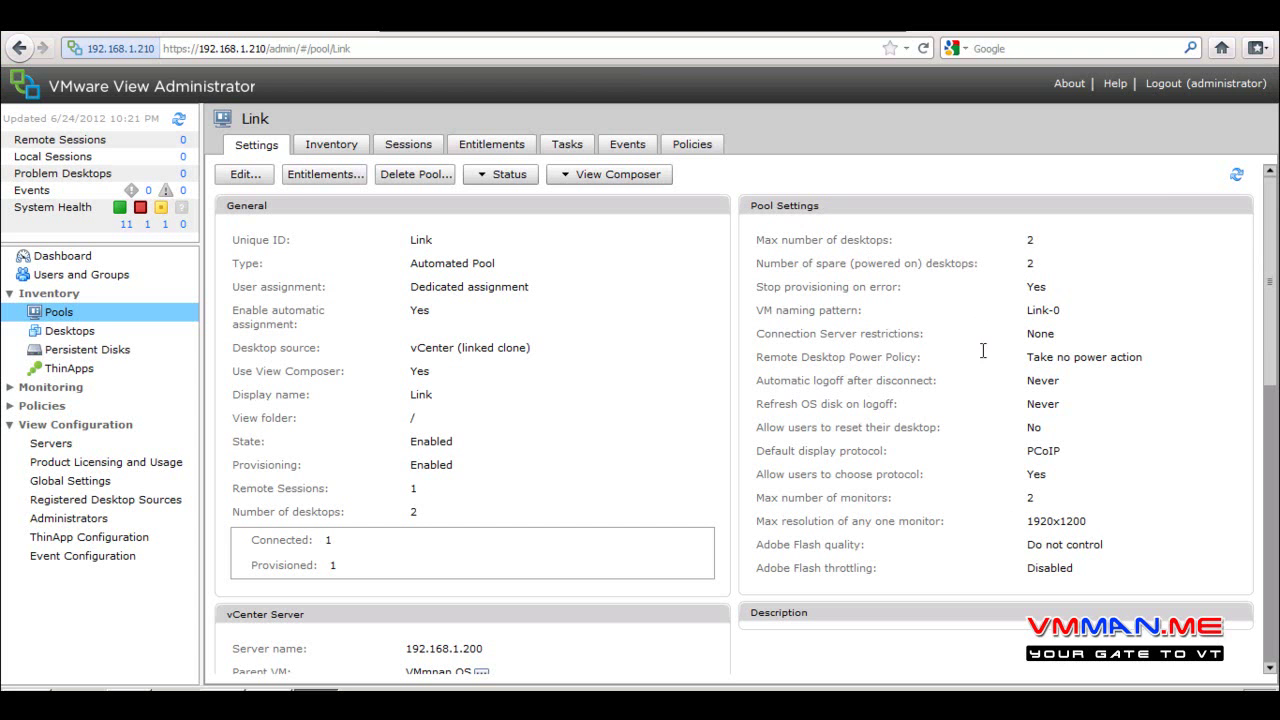
Point out the refresh OS disk on logoff setting, then open and cancel the pool editor
drag(829, 404, 898, 404)
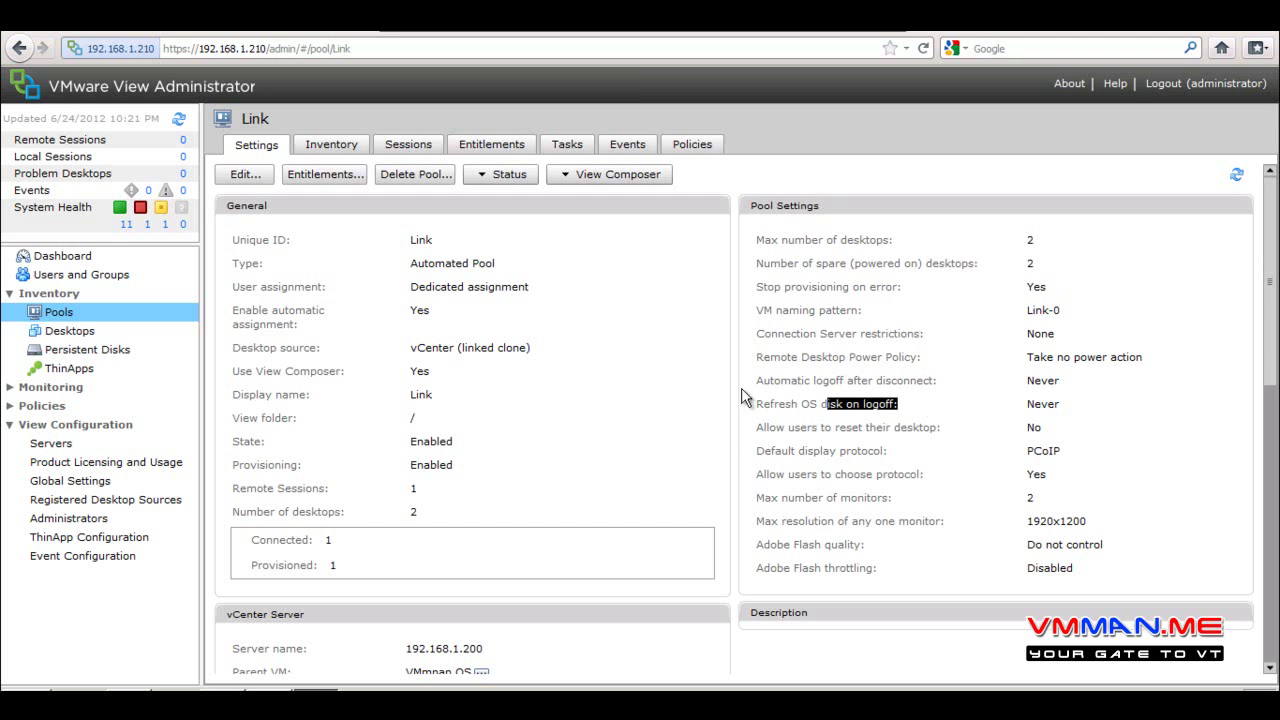
click(370, 272)
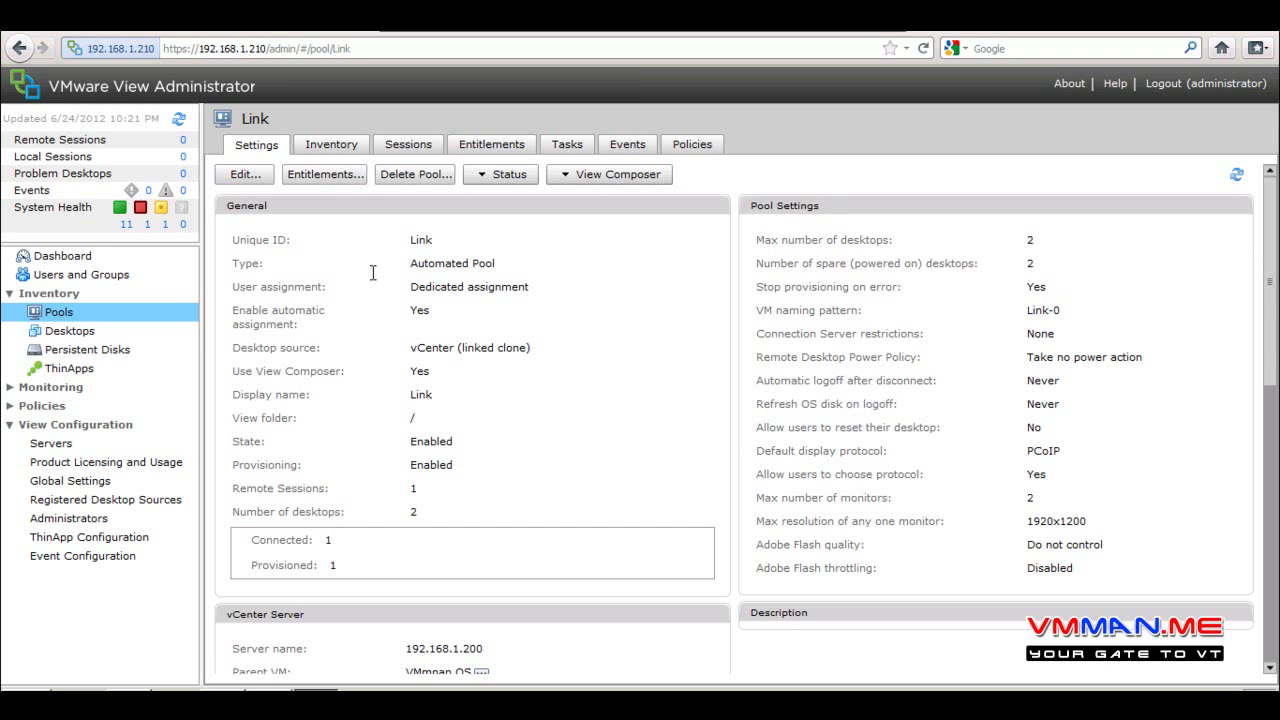
click(247, 175)
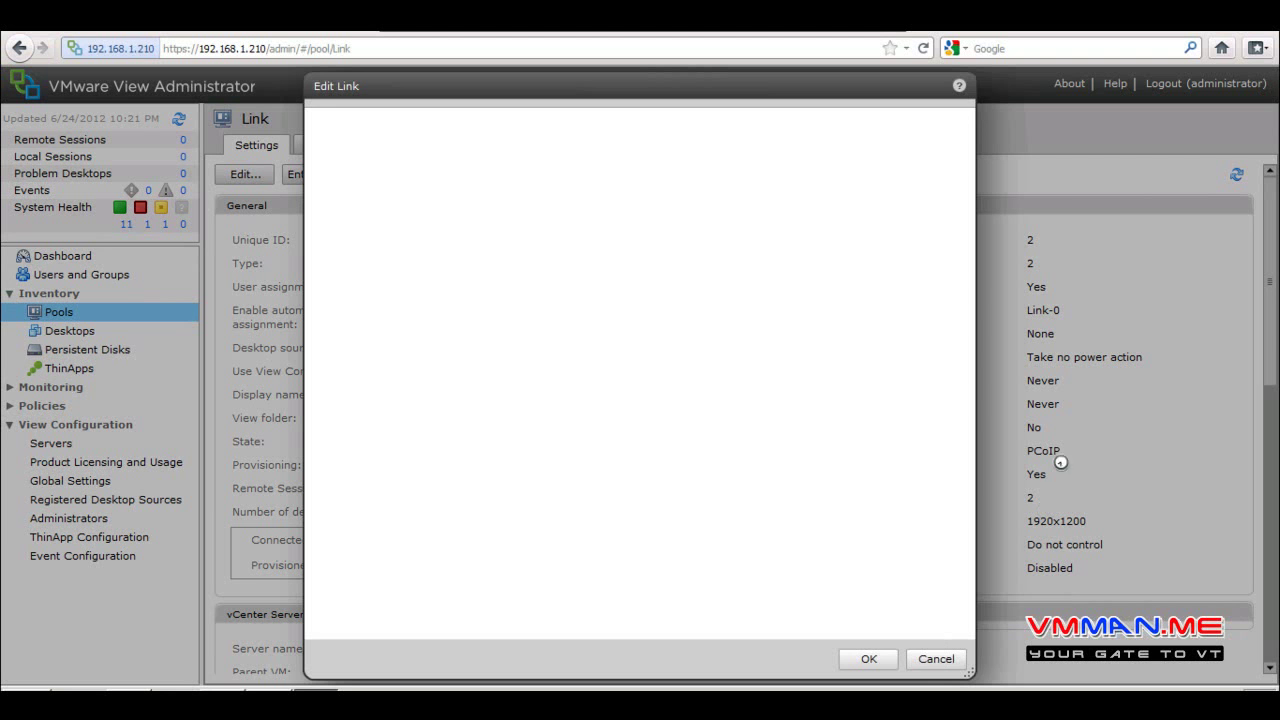
click(936, 658)
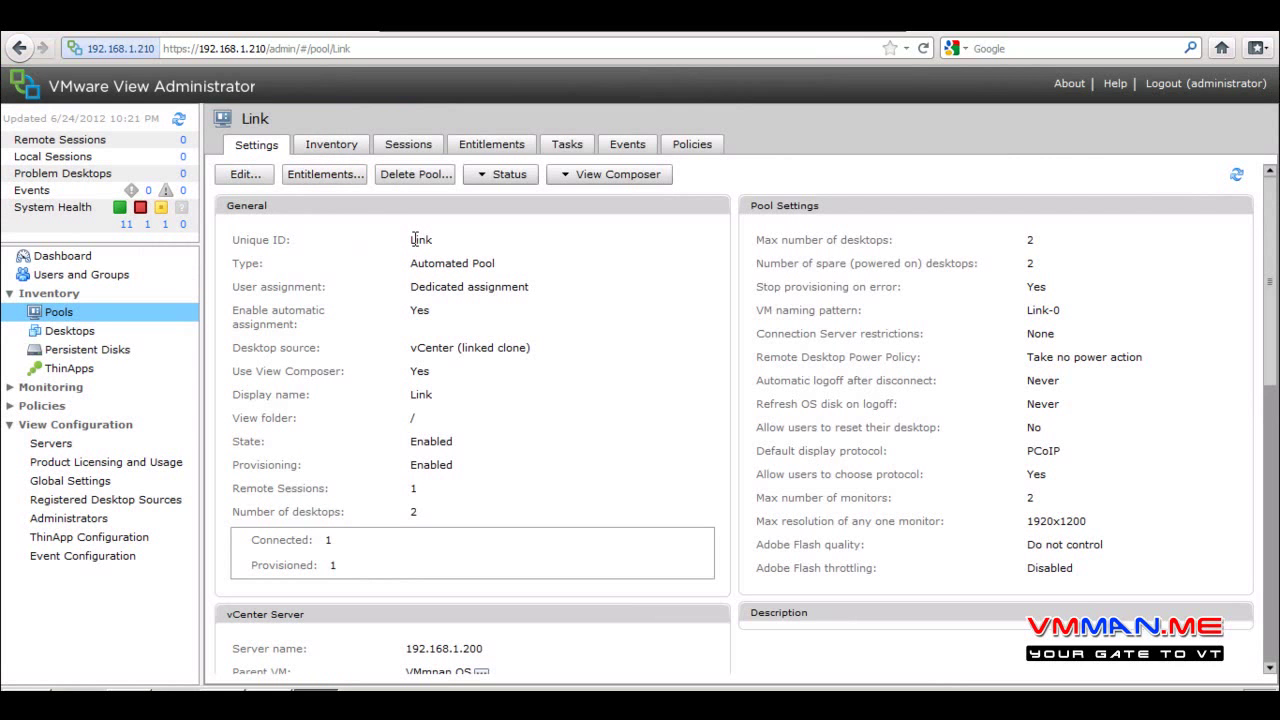
Review the Status and View Composer maintenance options without running any, then list the pool's desktops
click(505, 175)
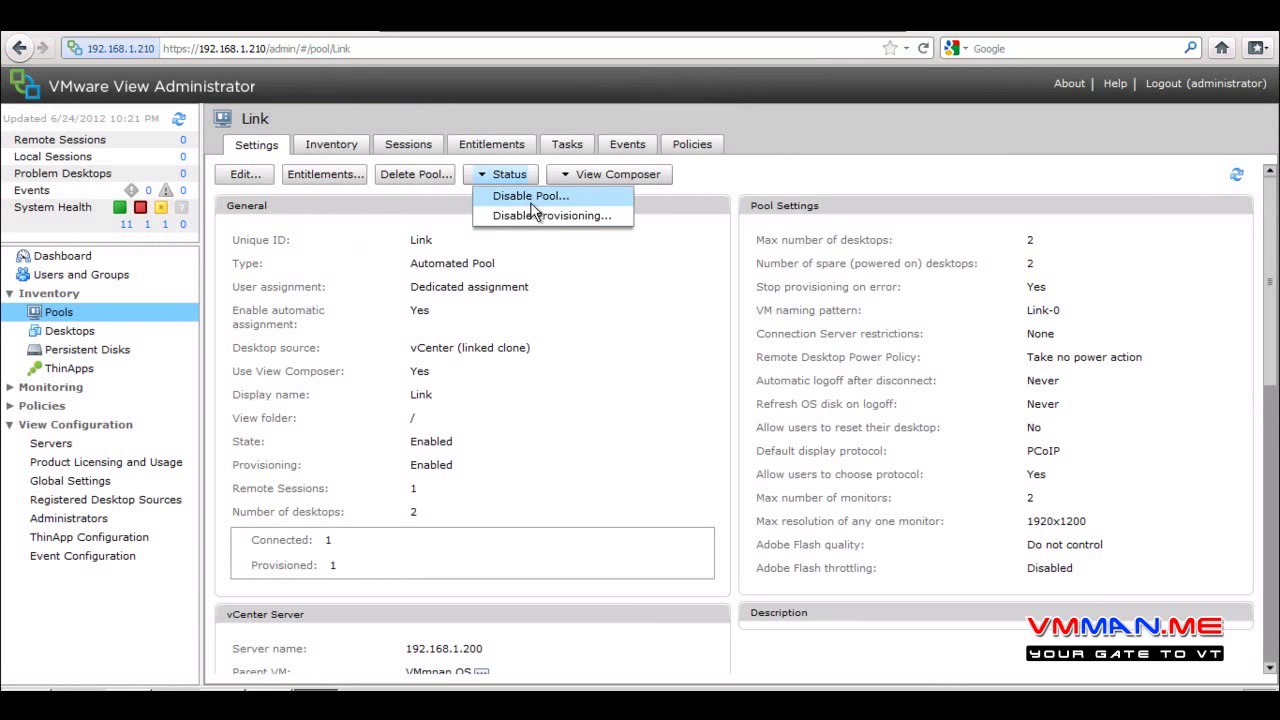
click(609, 175)
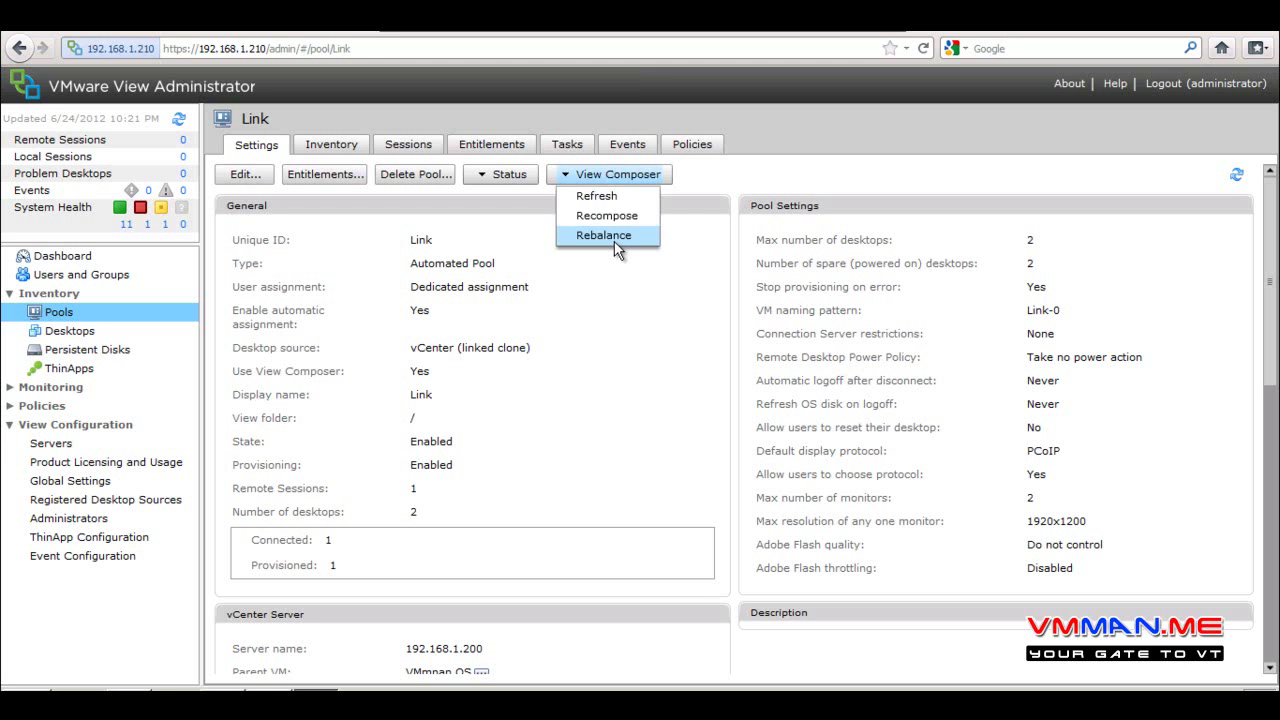
click(504, 278)
click(330, 146)
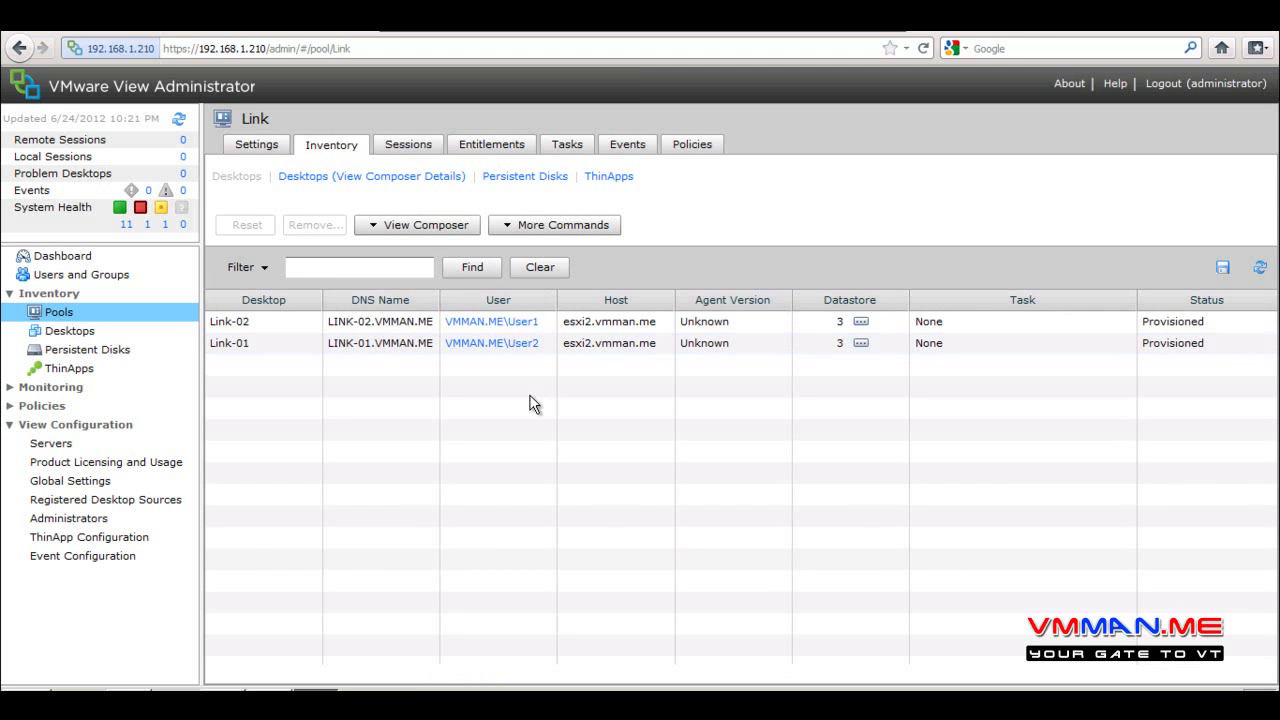
Select the Link-01 and Link-02 desktops, then bring the vSphere Client to the front
click(591, 345)
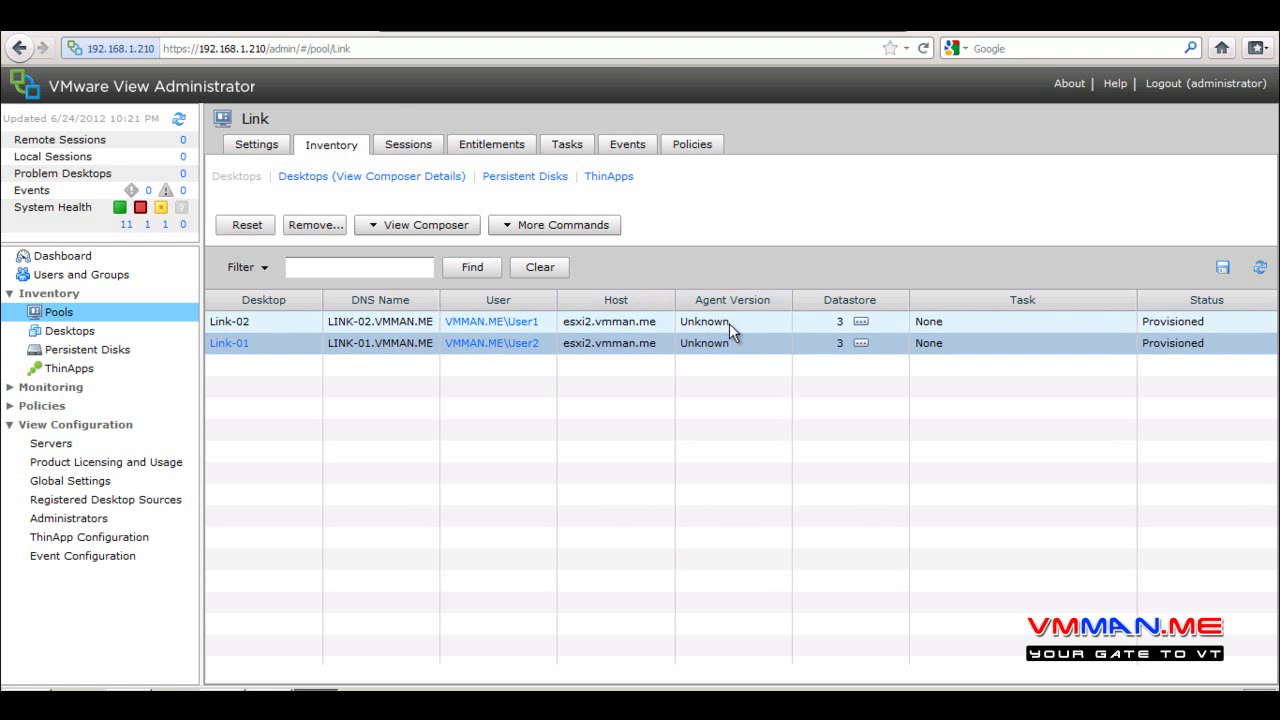
click(729, 323)
click(721, 349)
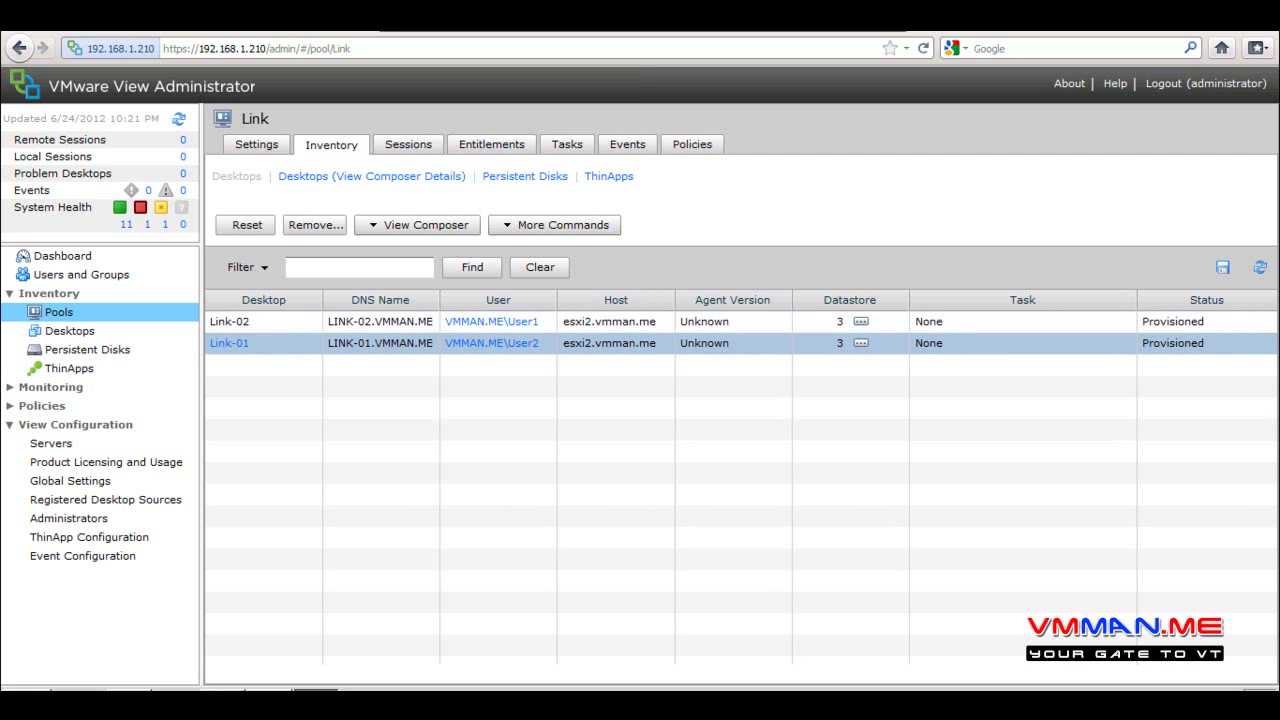
click(220, 689)
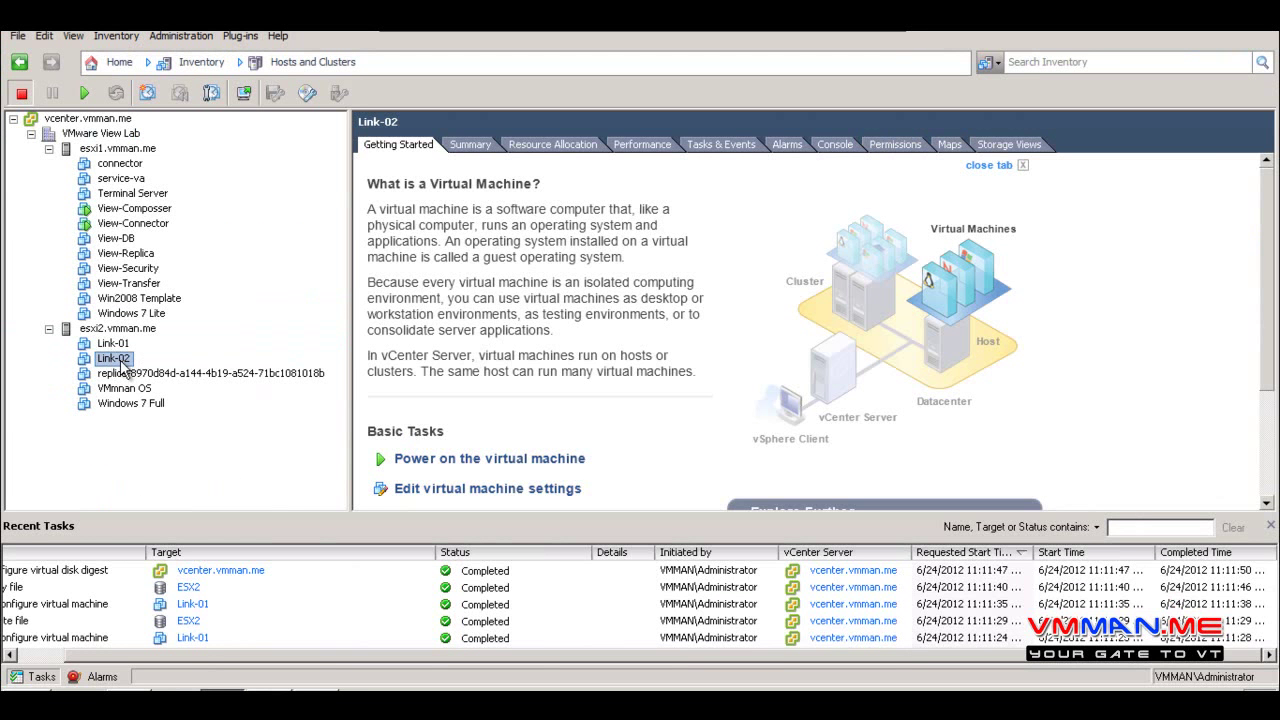
Enlarge Recent Tasks and inspect the Delete file and Copy file tasks
drag(362, 514, 386, 412)
click(8, 656)
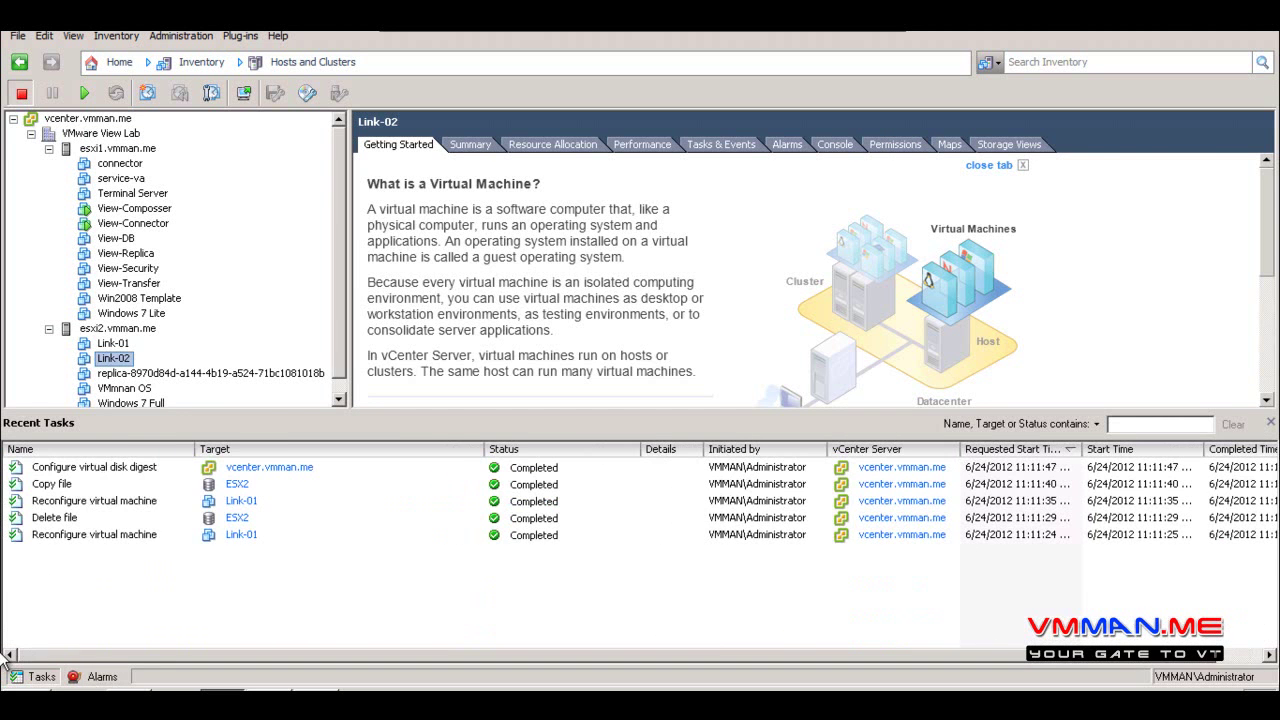
click(80, 521)
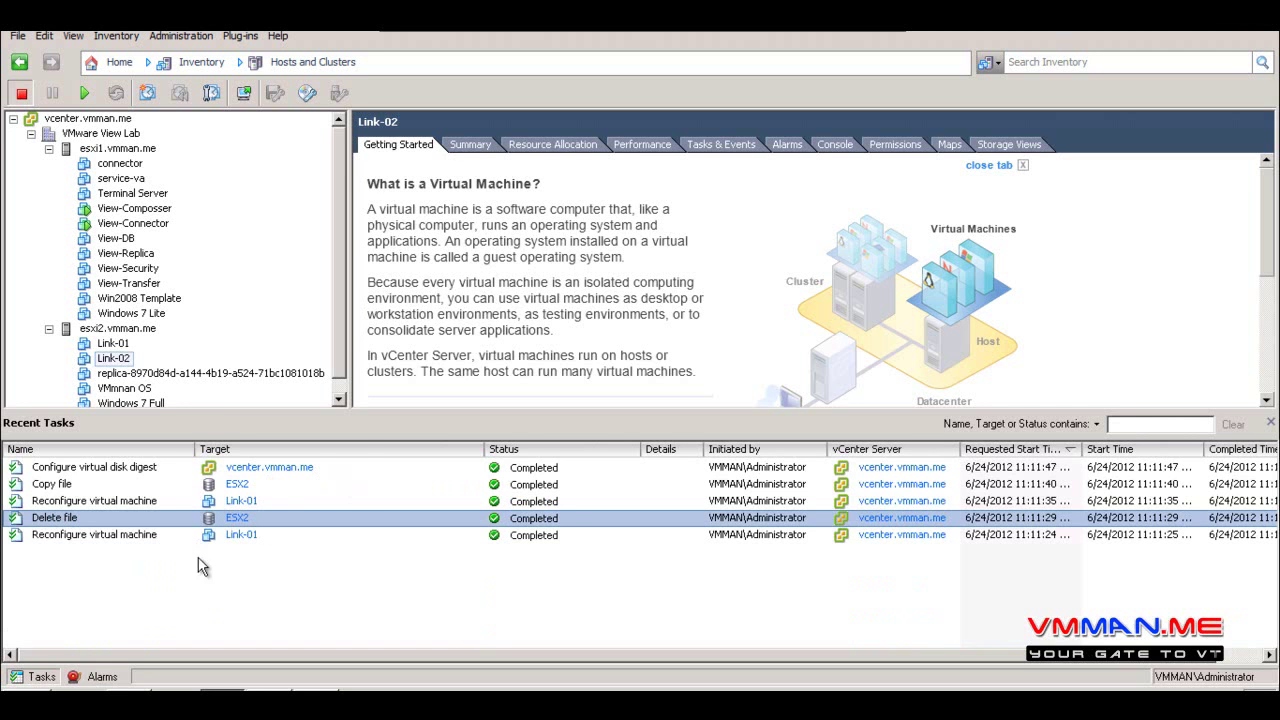
click(338, 397)
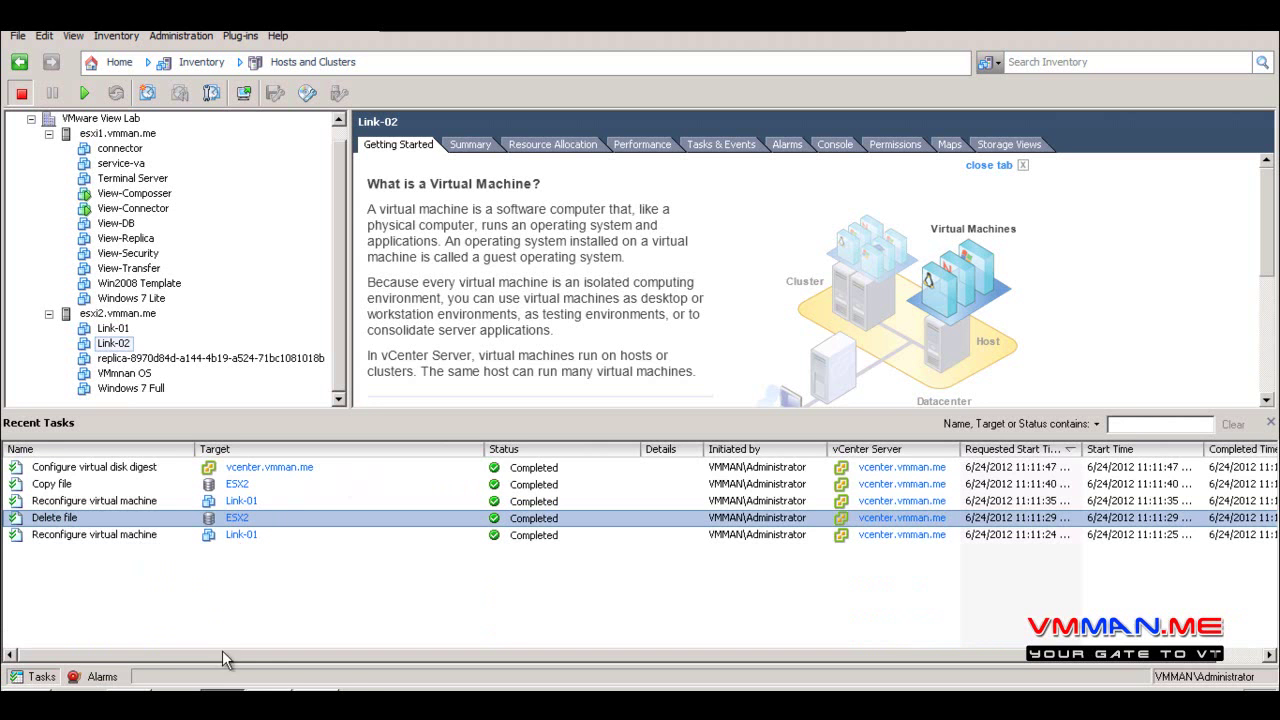
click(172, 489)
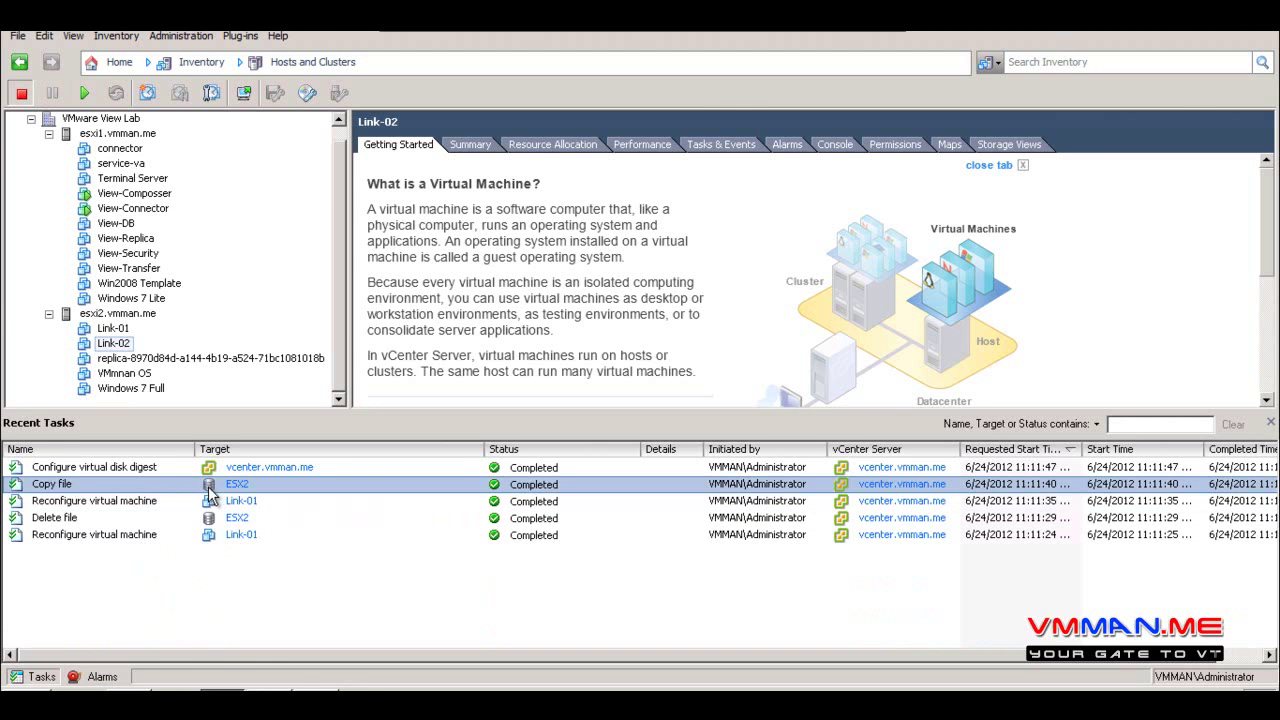
Refresh the Link pool's desktop list in View Administrator, then reselect Delete file and Link-01 in vSphere
click(350, 700)
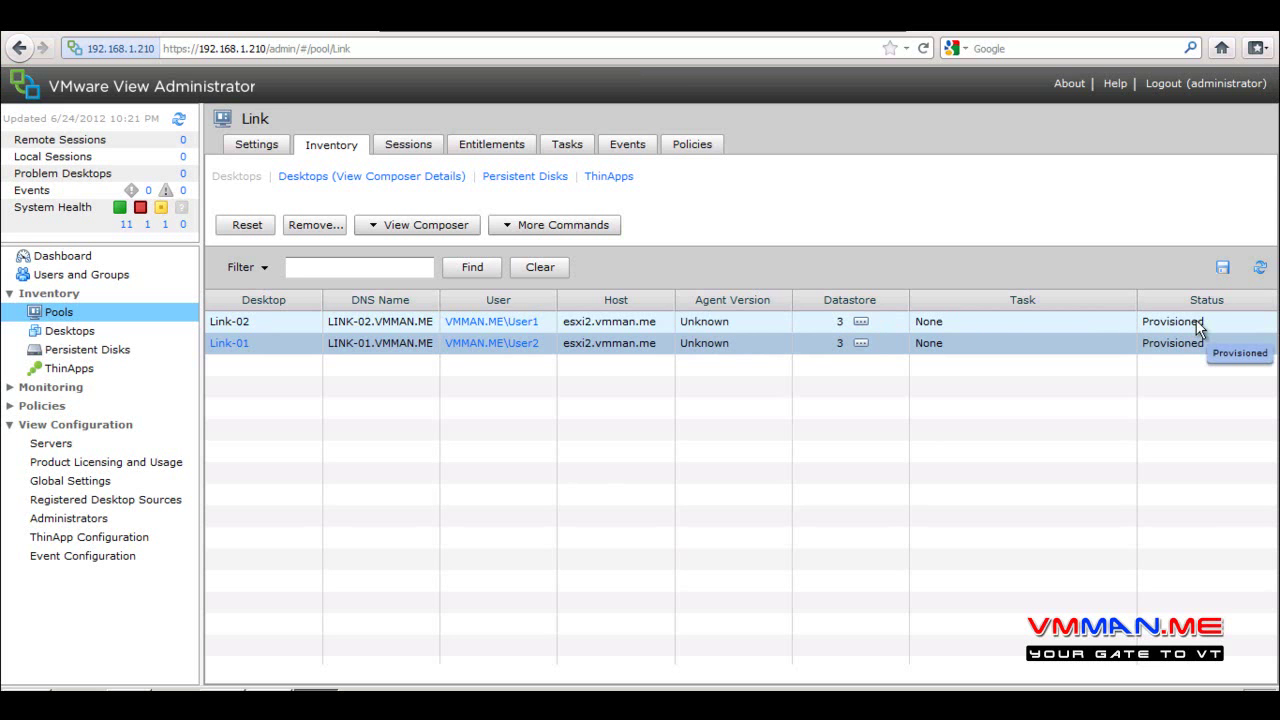
click(1260, 268)
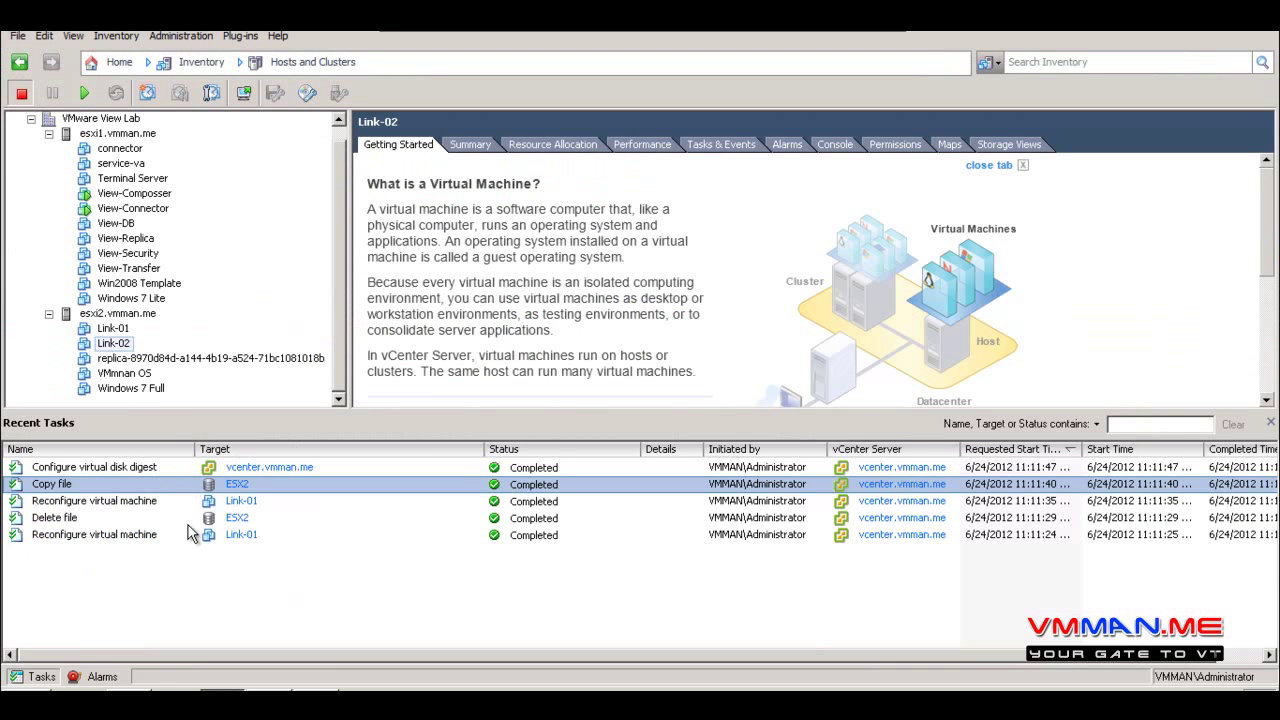
click(188, 521)
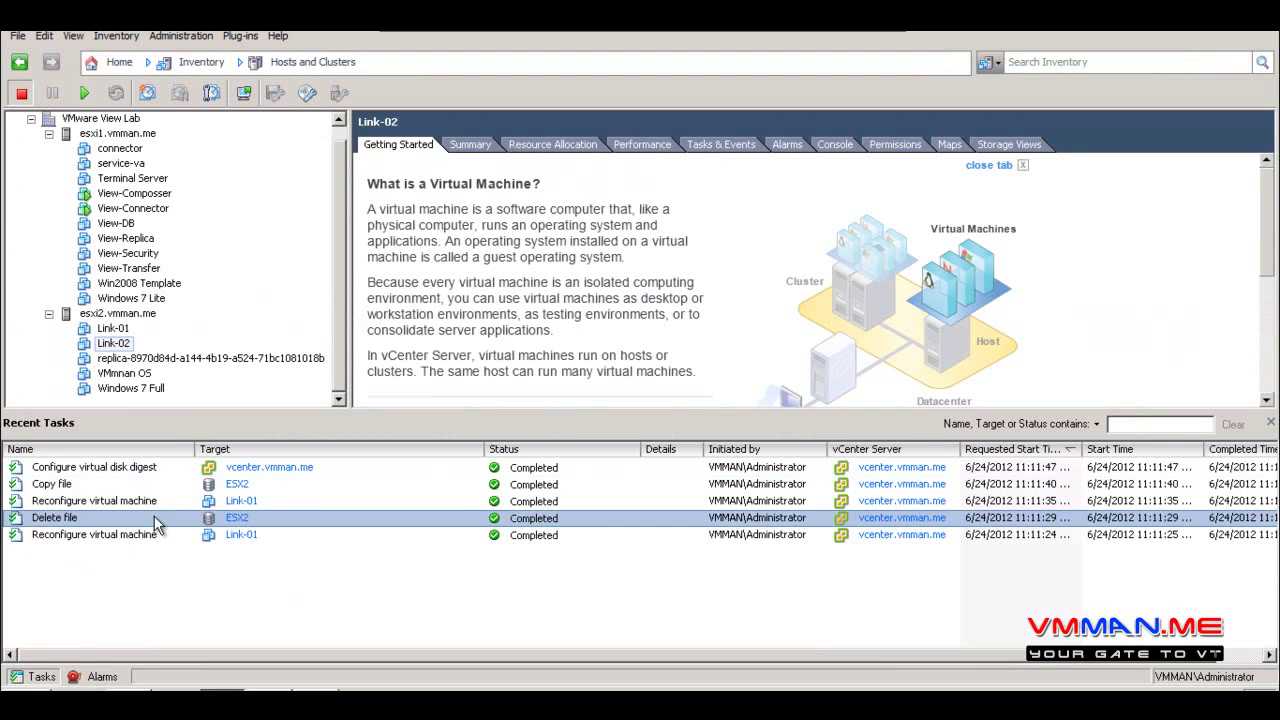
click(158, 487)
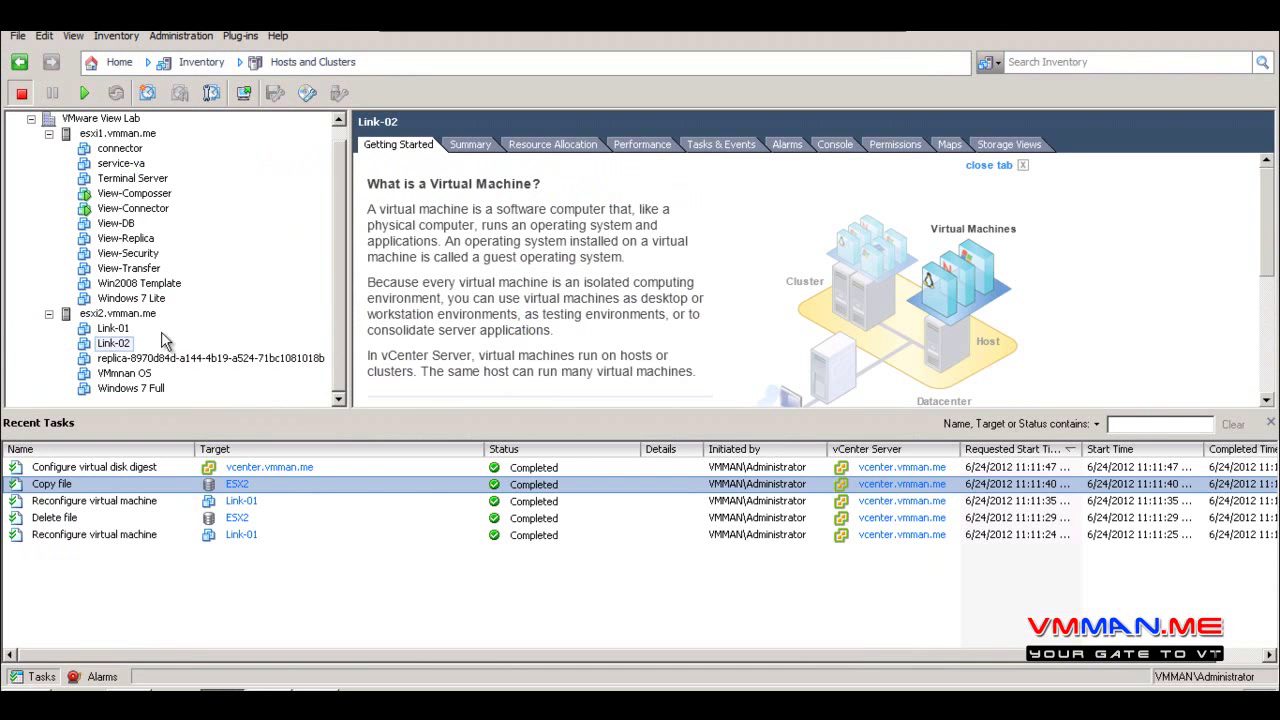
click(114, 329)
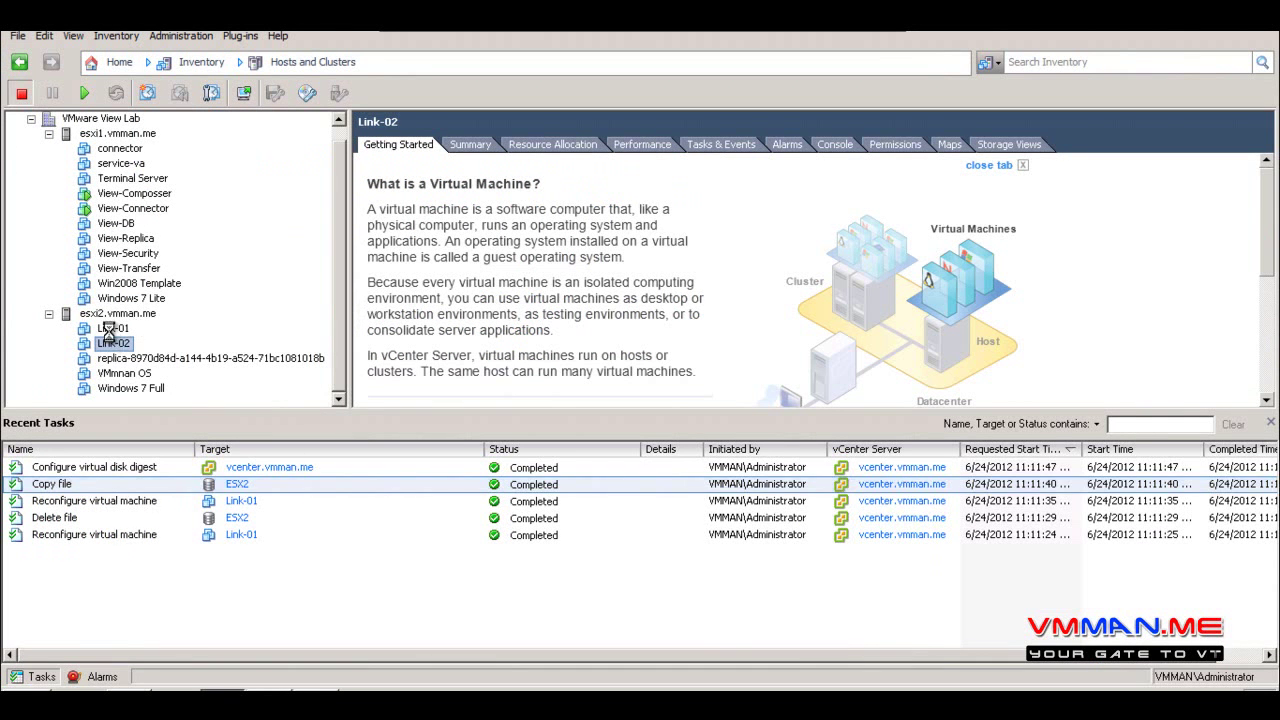
Power on Link-01 and Link-02, select the older completed tasks, then return to View Administrator
click(85, 93)
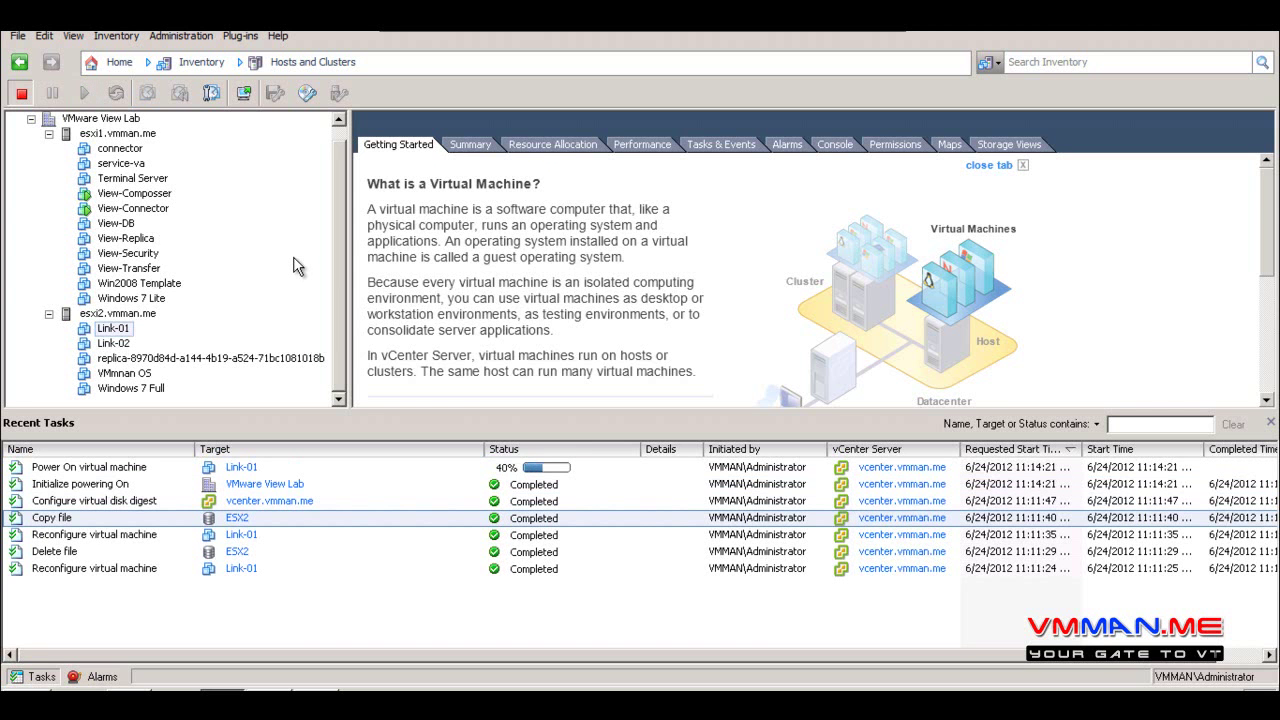
click(112, 343)
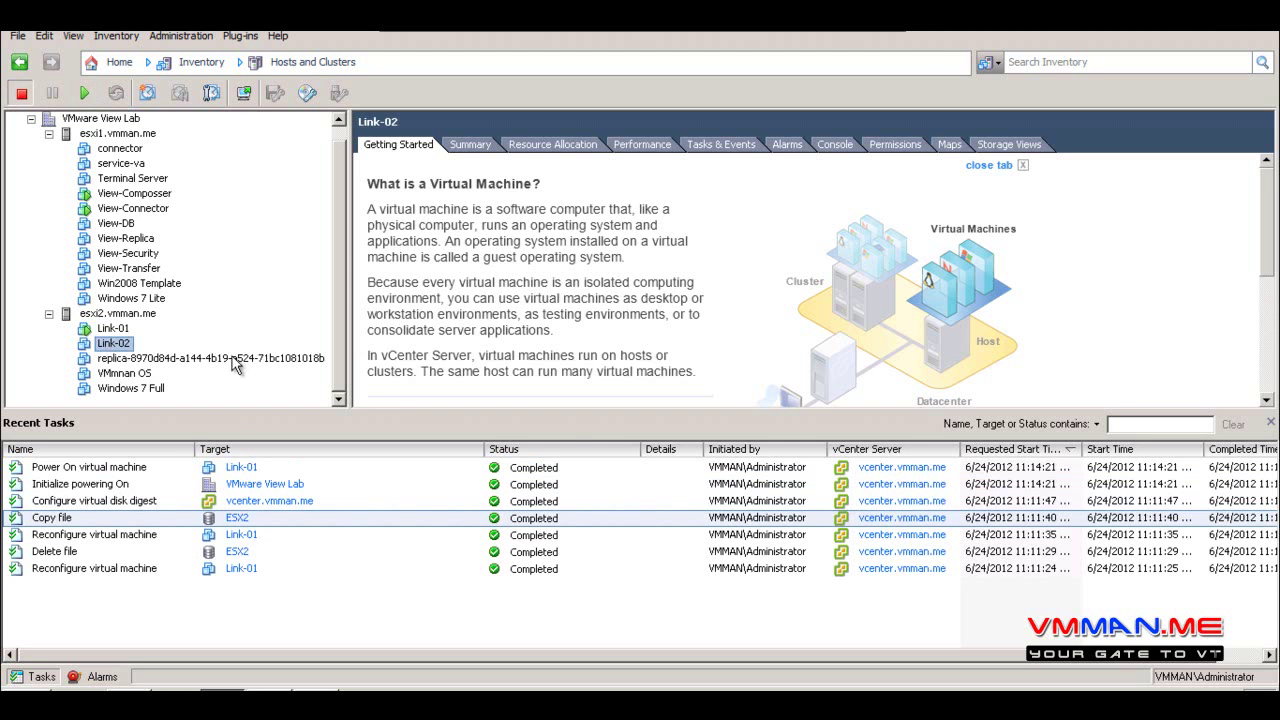
click(84, 93)
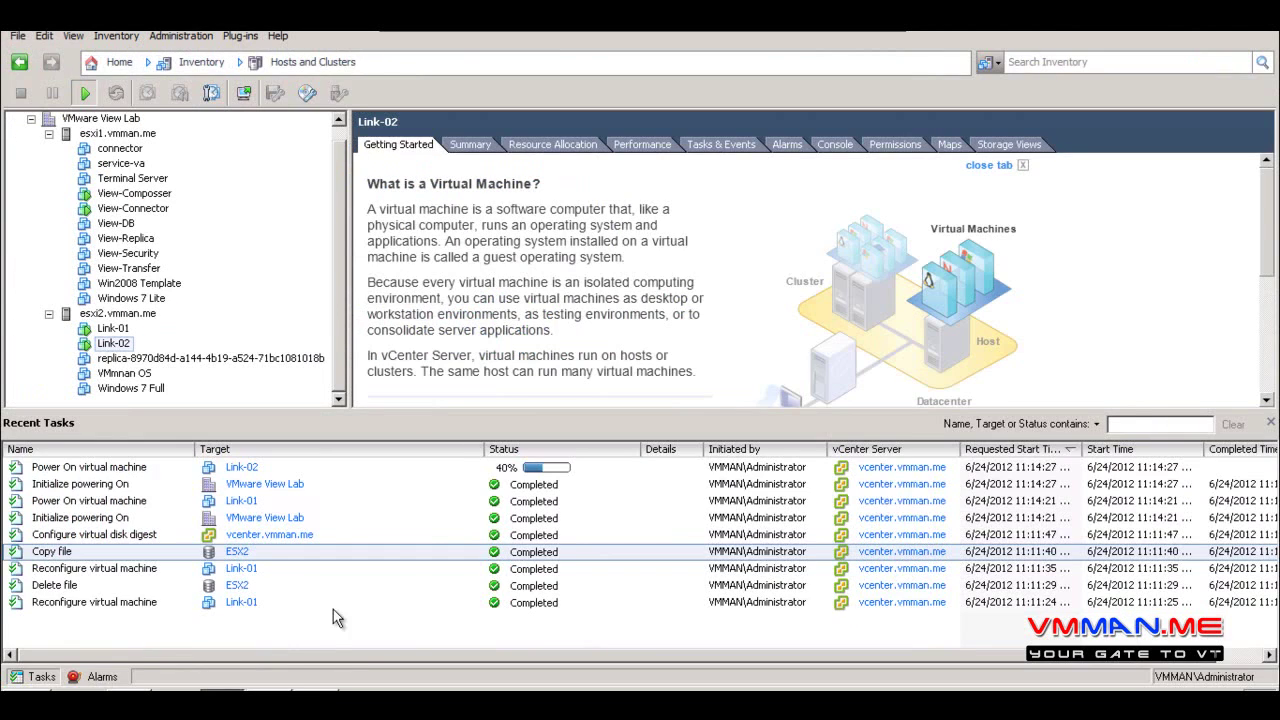
drag(308, 632, 257, 548)
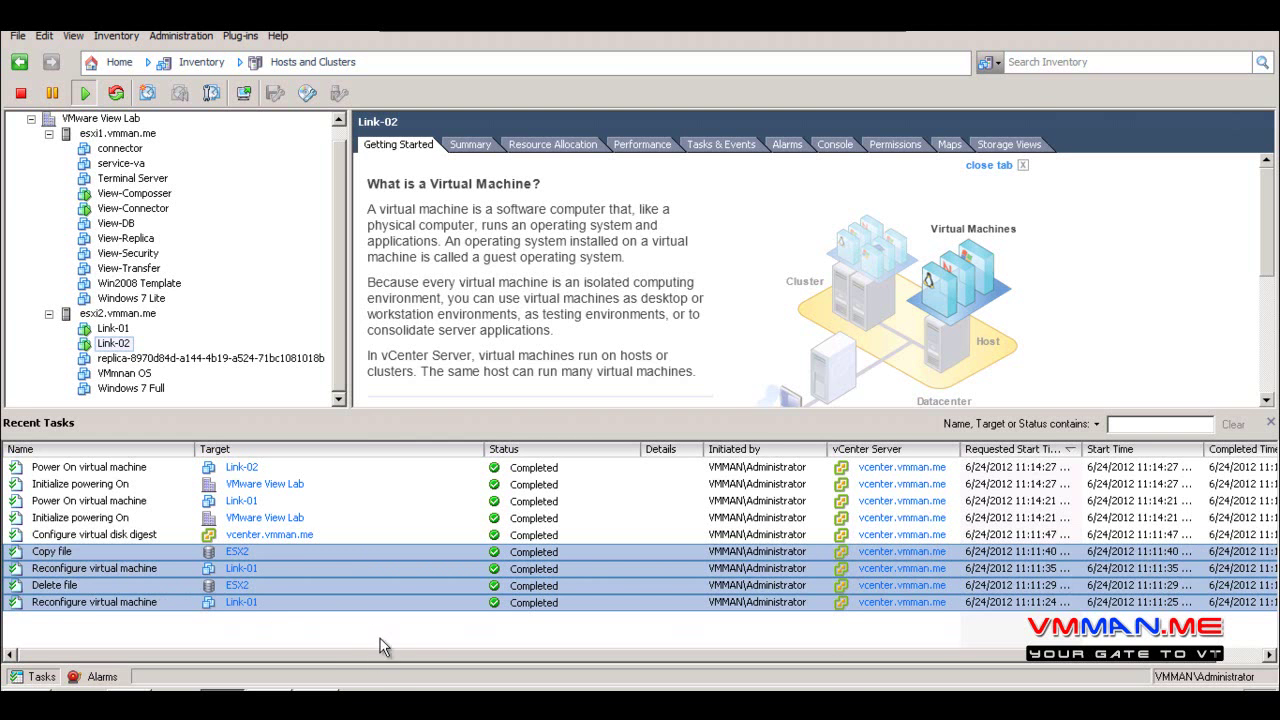
key(alt+Tab)
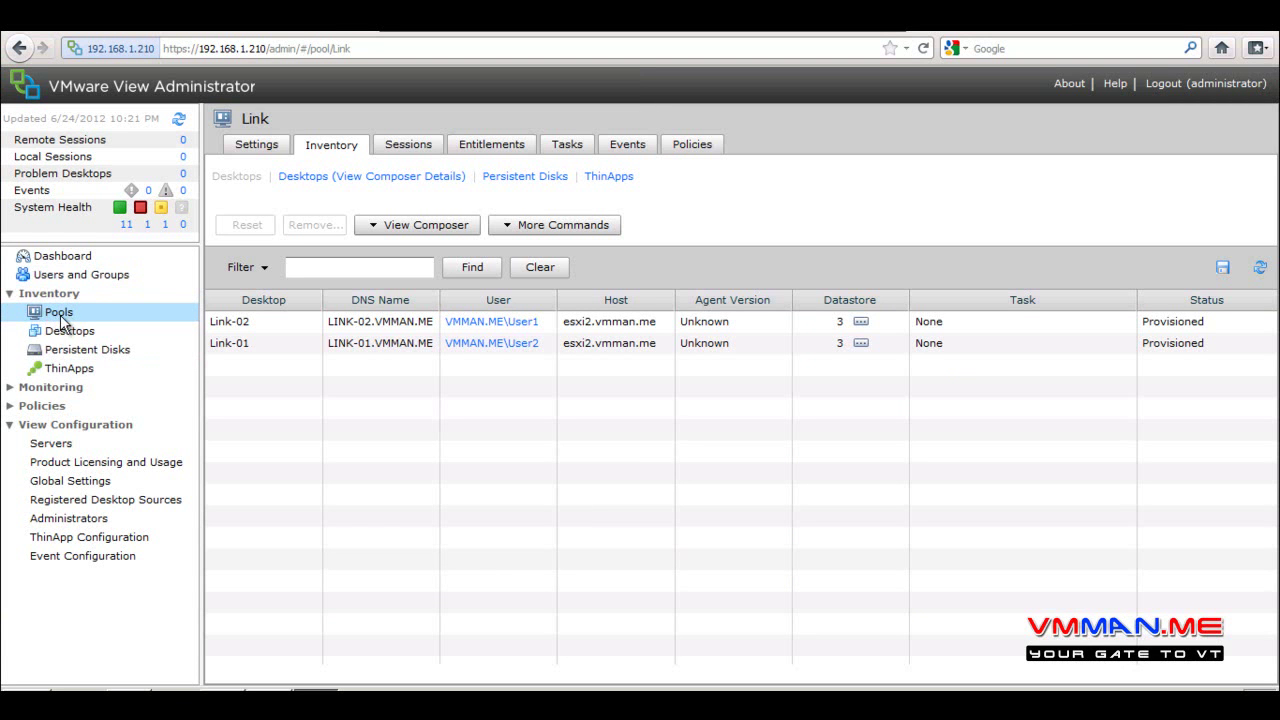
Select Link-02 and show the Link desktops' View Composer details, both on image VMmnan OS - 1
click(250, 145)
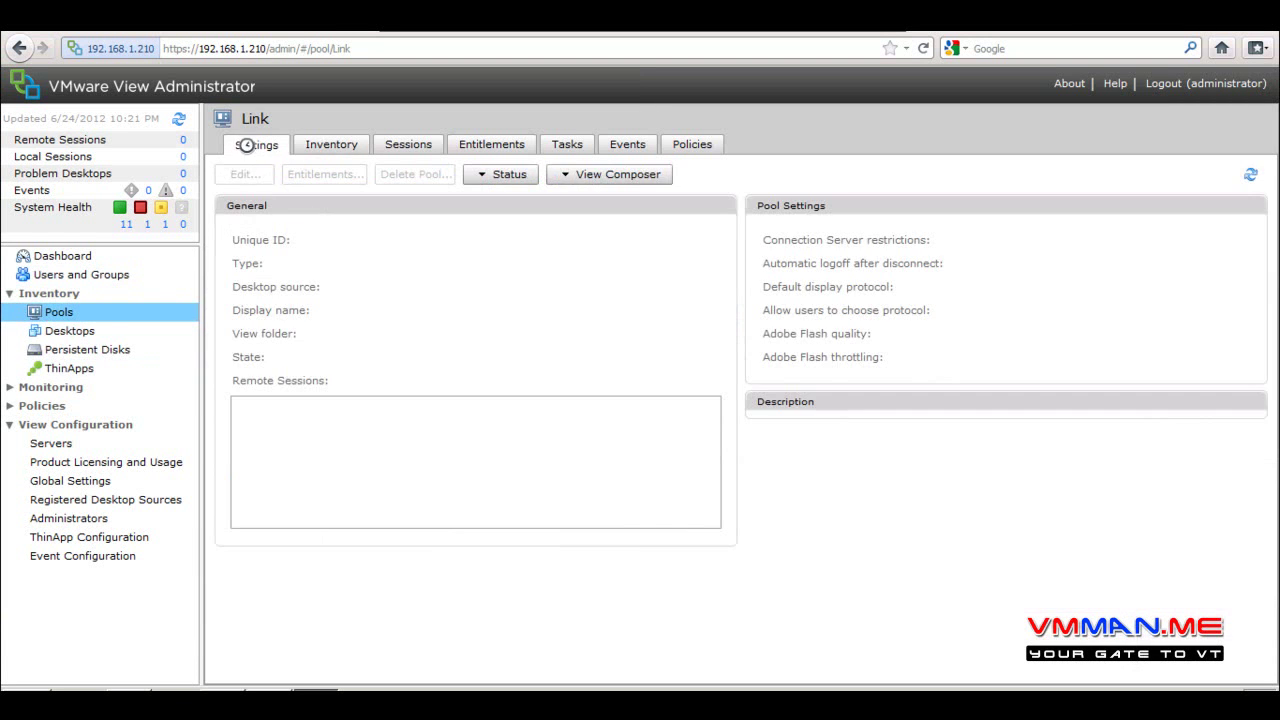
click(321, 144)
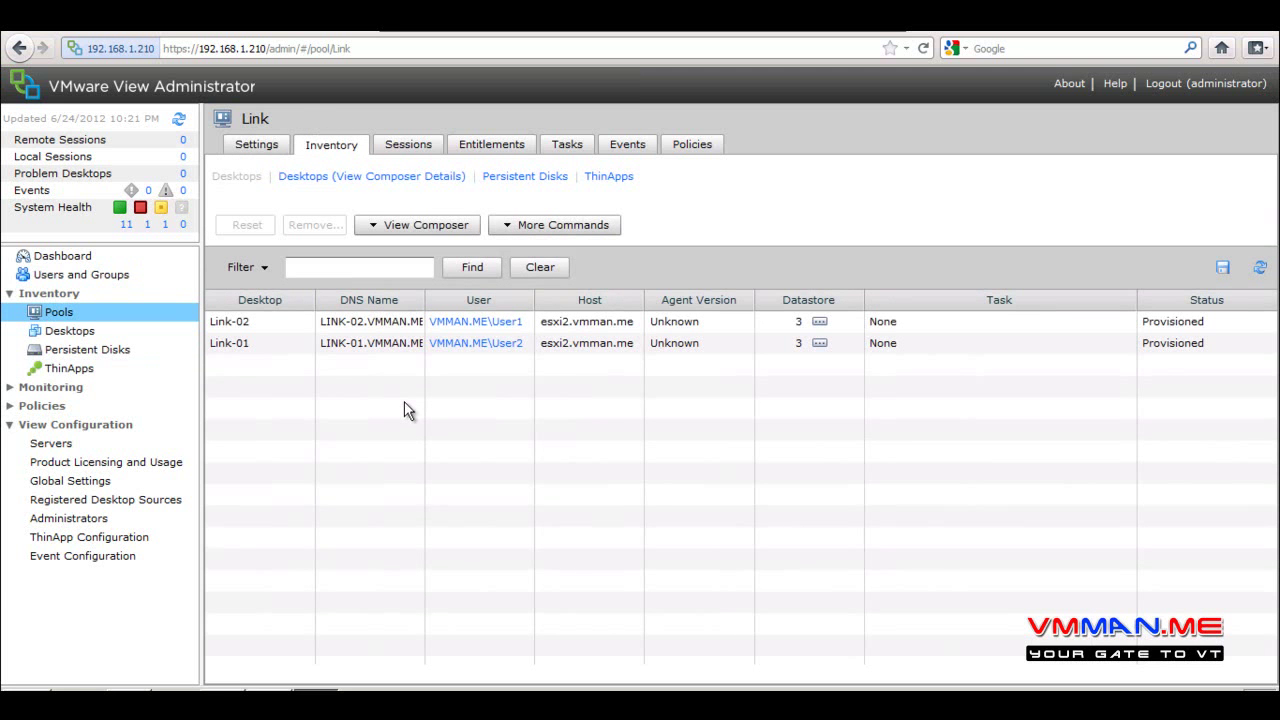
click(386, 324)
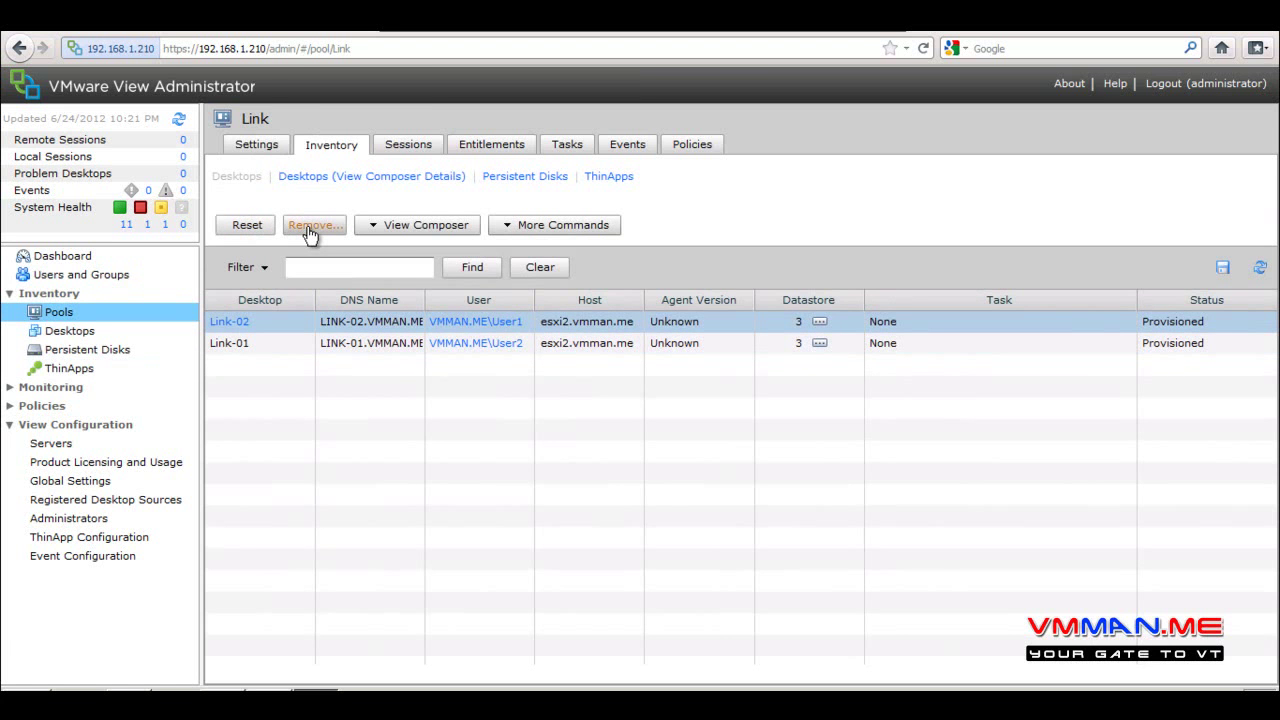
click(375, 230)
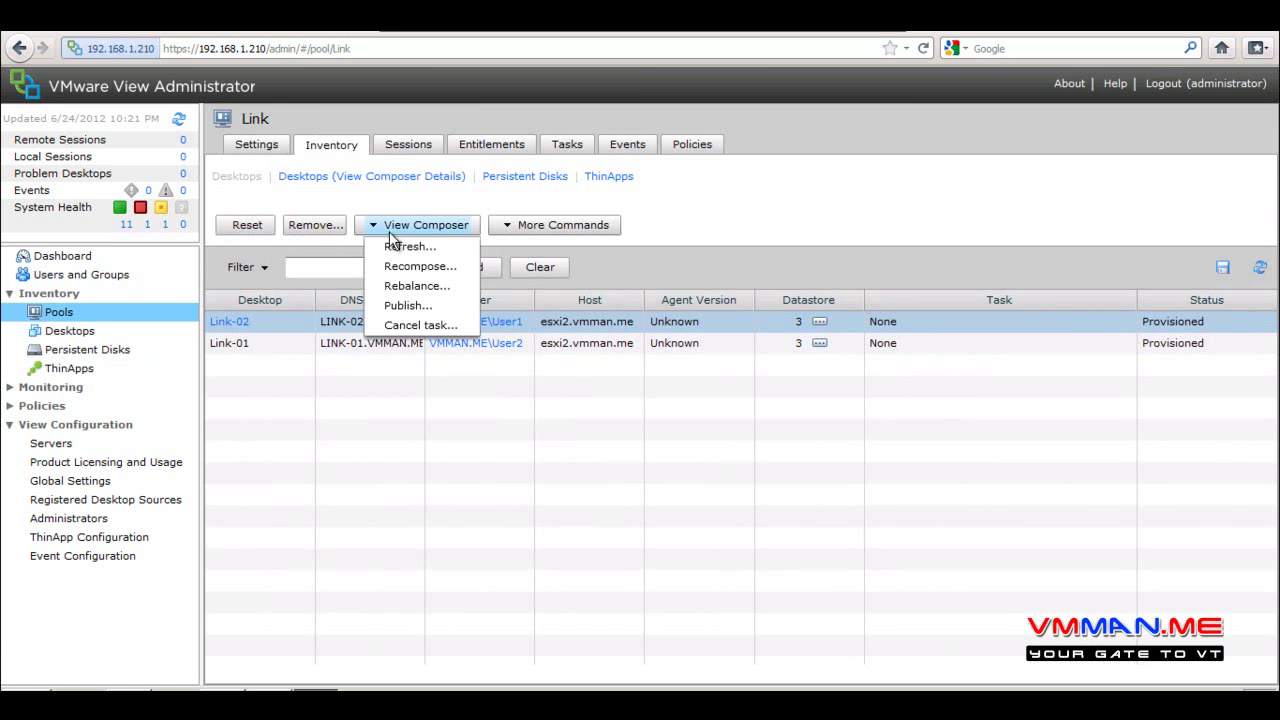
click(558, 437)
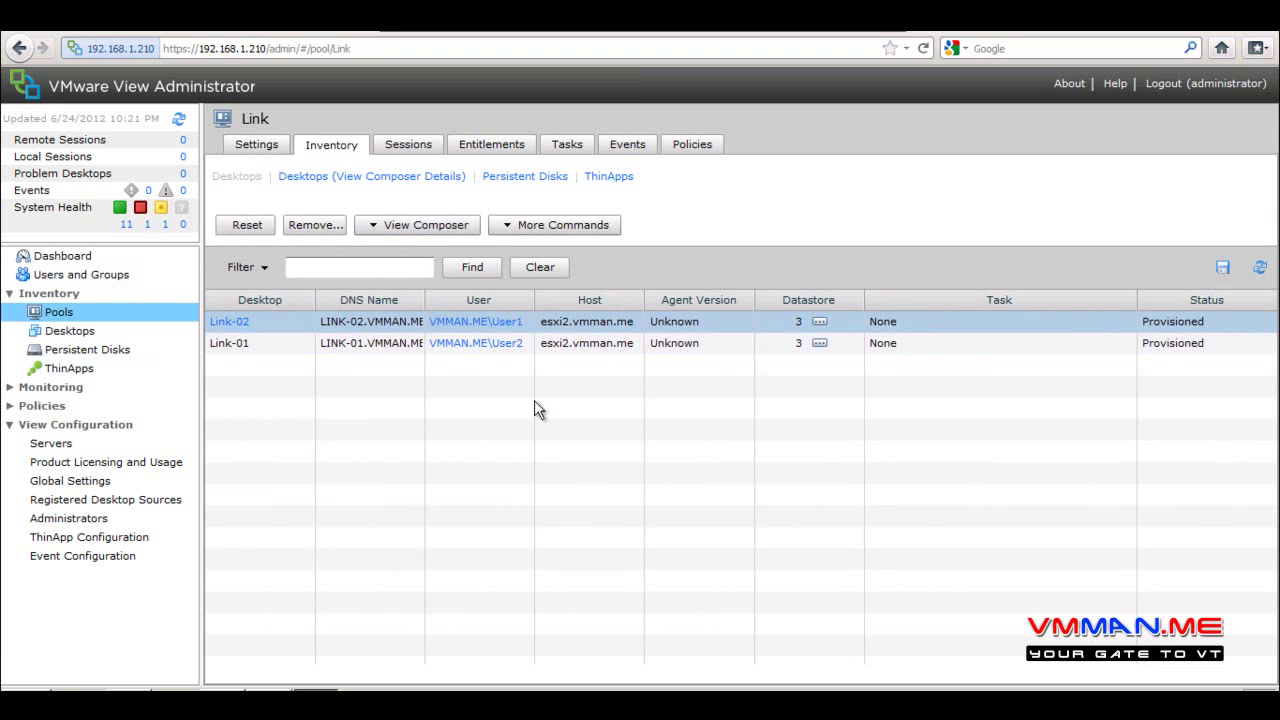
click(310, 177)
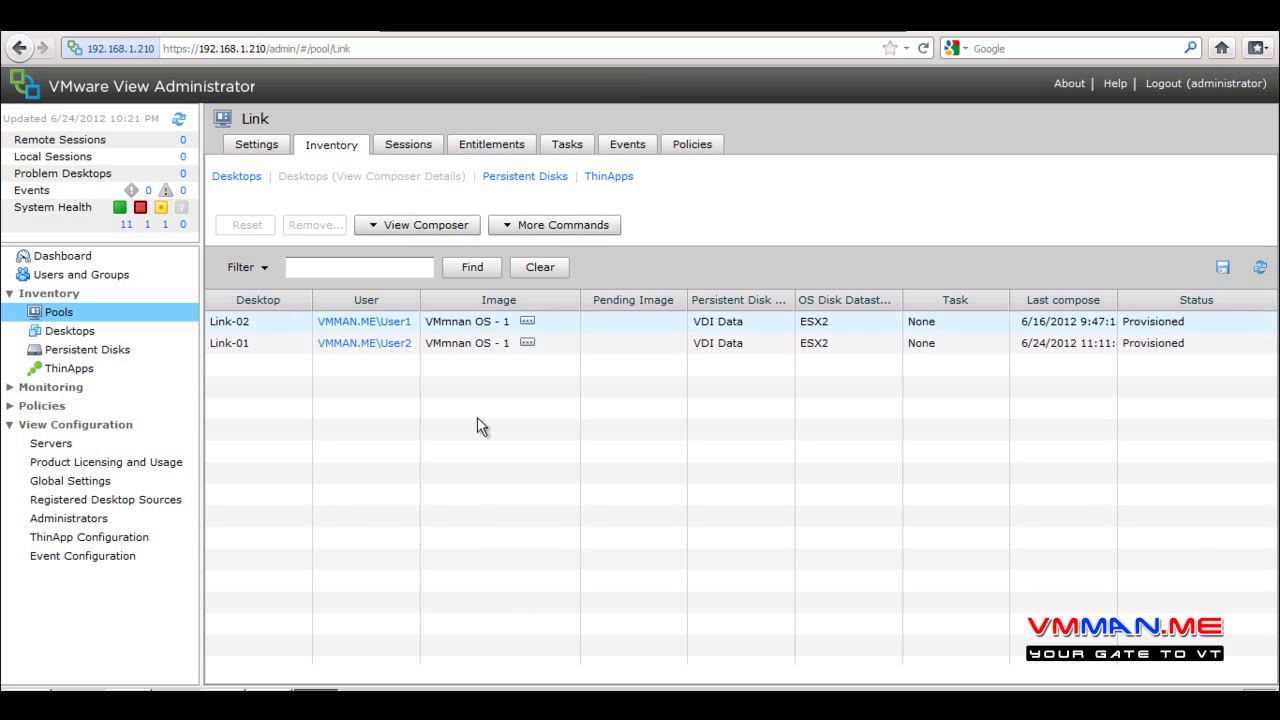
List the Link pool's persistent disks: two 2.00 GB PRIMARY disks on VDI Data, both In Use
click(299, 321)
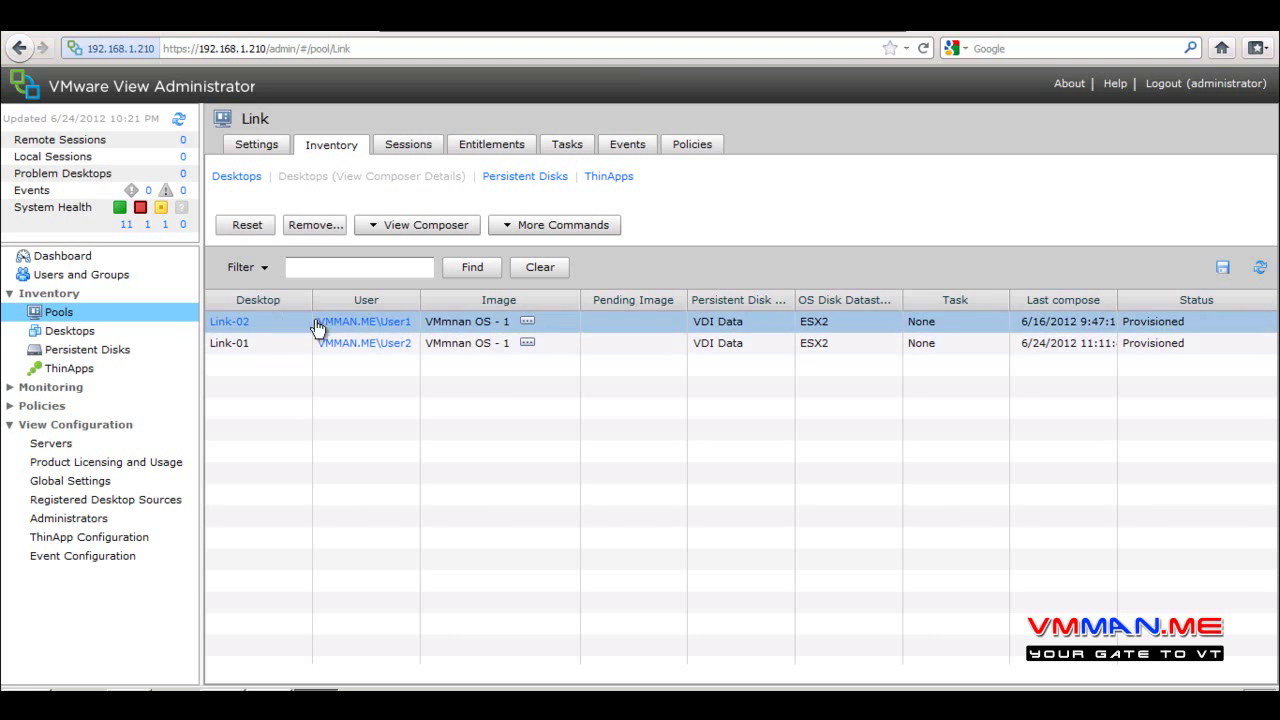
mouse_move(529, 327)
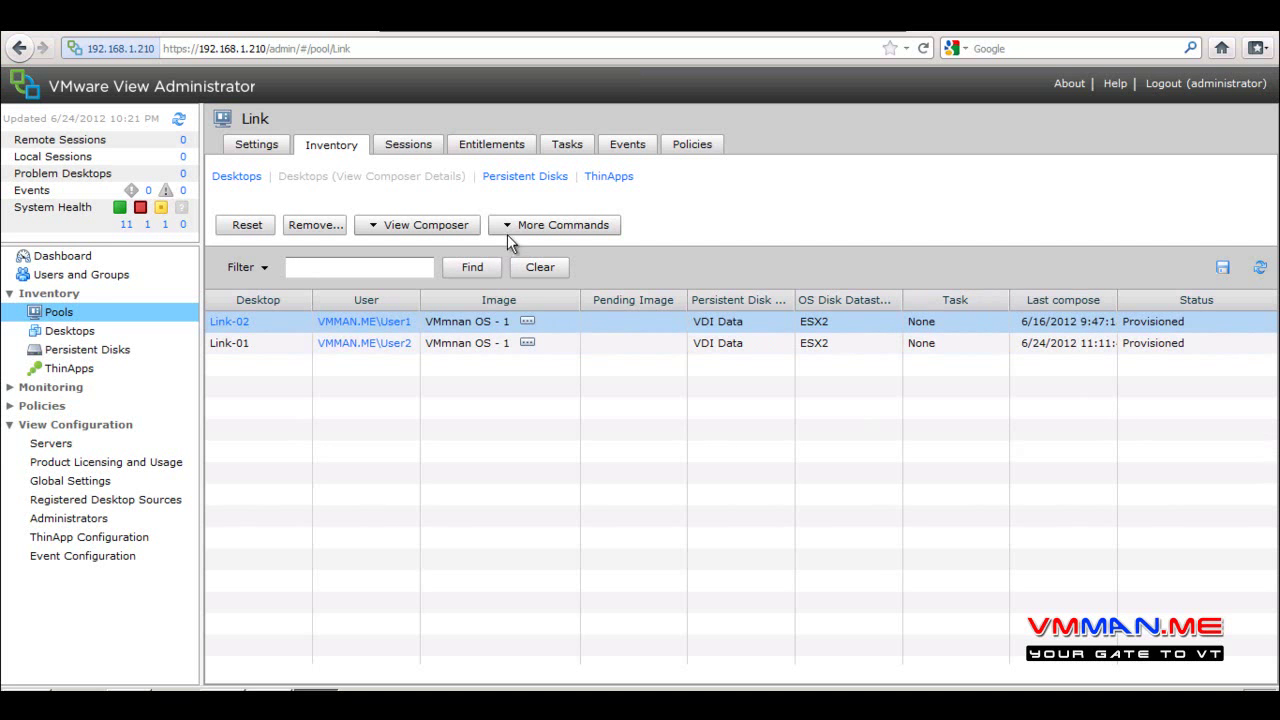
click(524, 176)
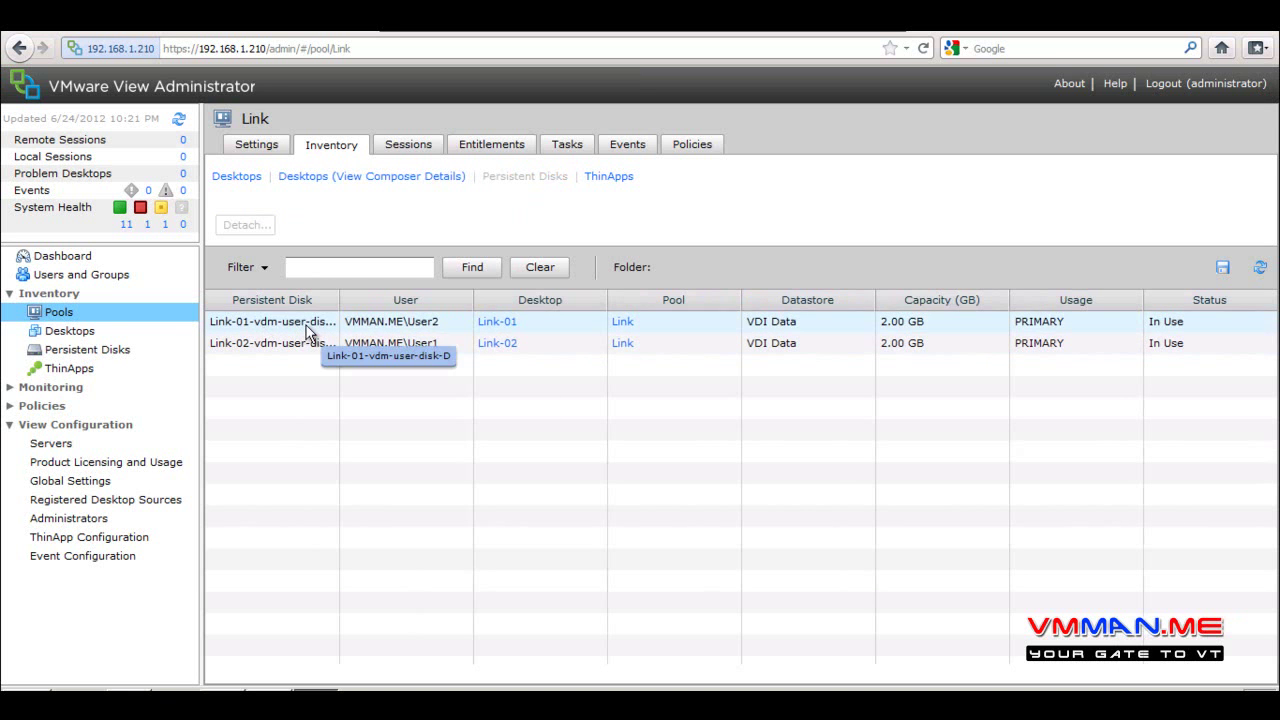
Check the Link pool's ThinApp assignments, then its empty sessions list
click(612, 180)
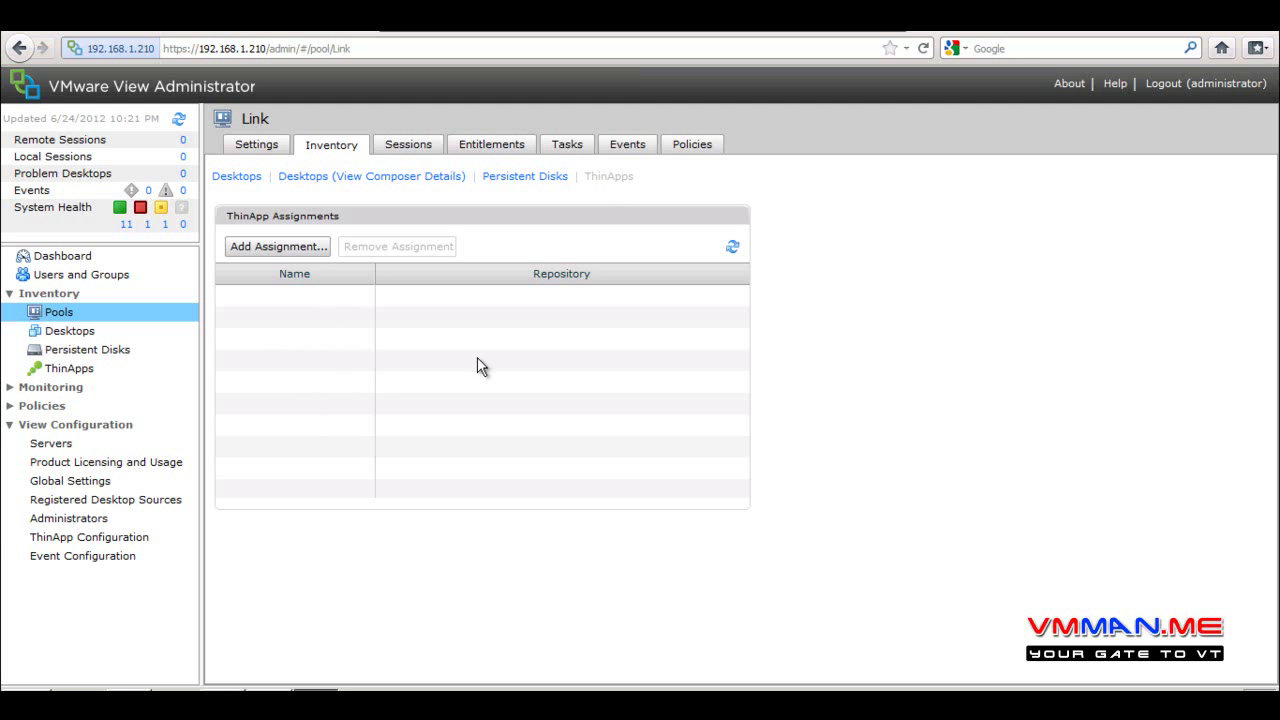
click(395, 145)
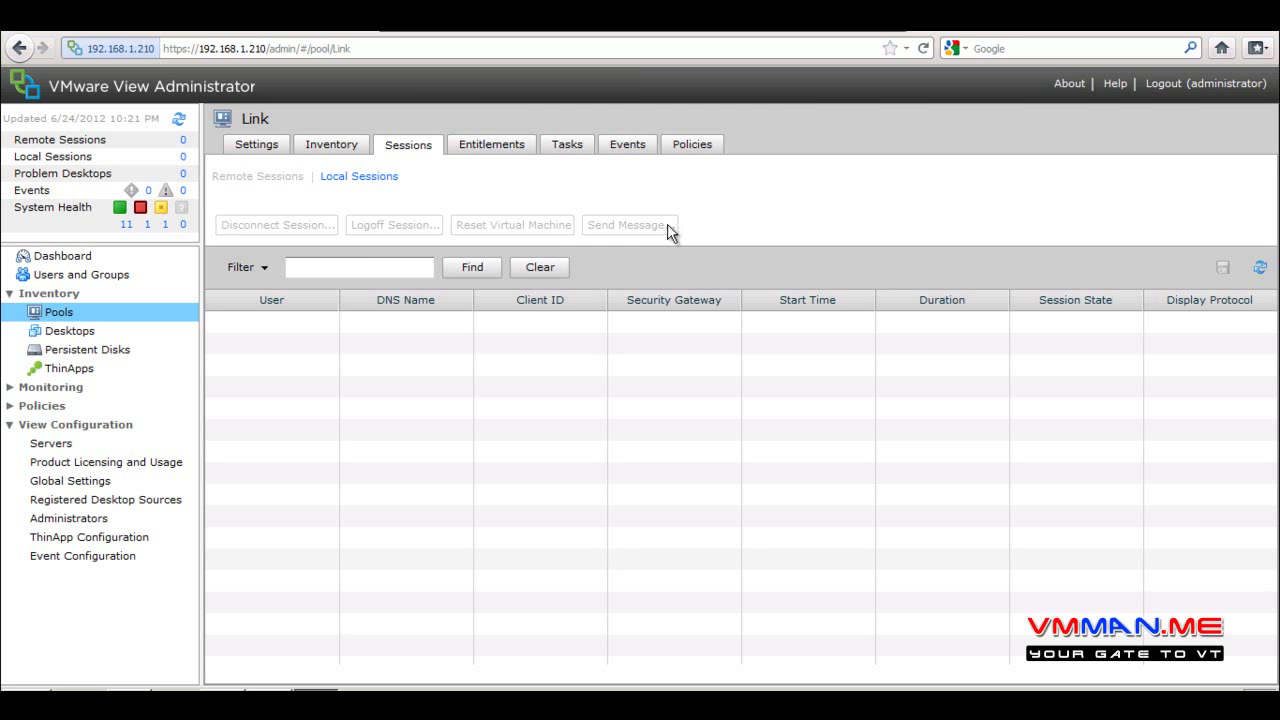
Review the Link pool's Domain Users entitlement, tasks, events and policies, then return to Pools
click(486, 142)
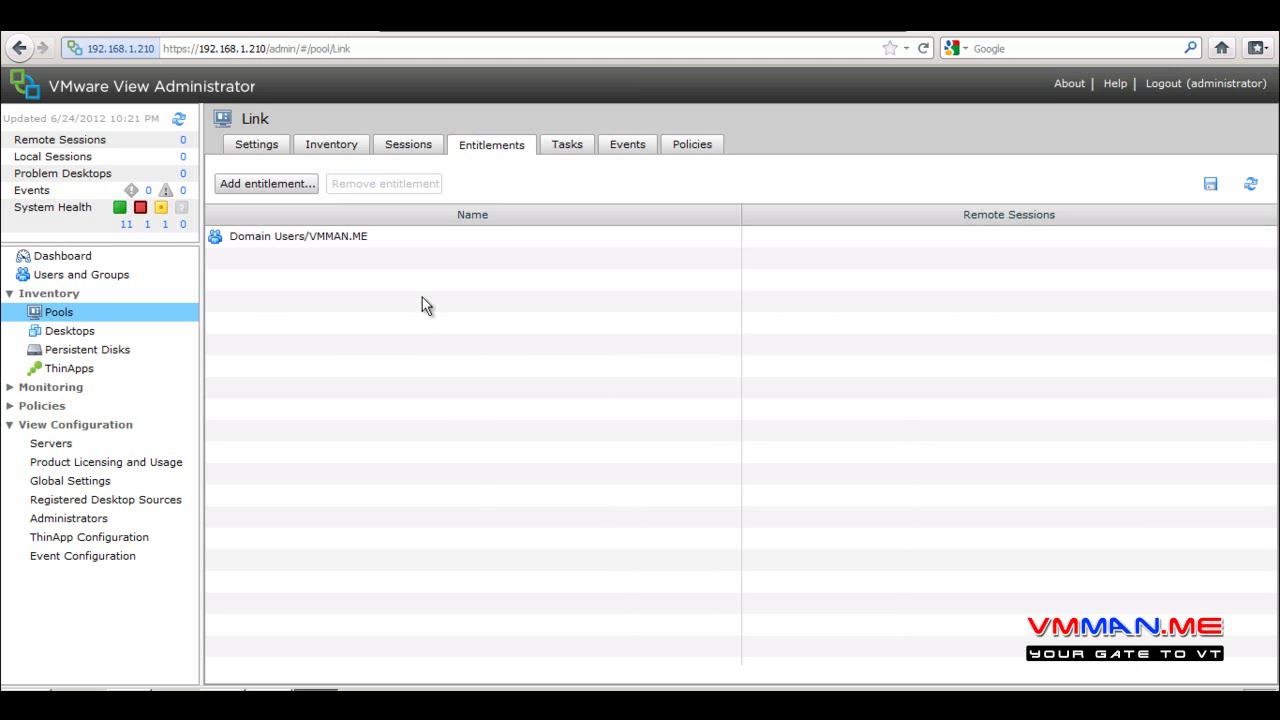
click(418, 236)
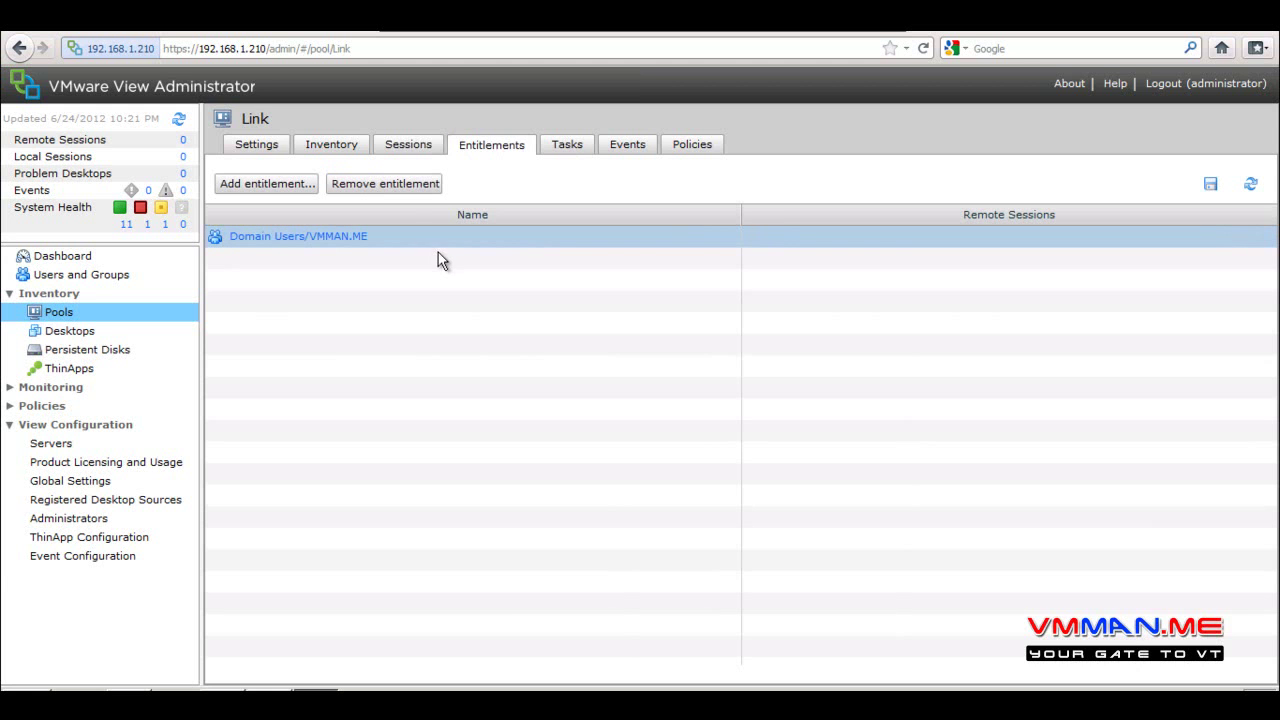
click(567, 146)
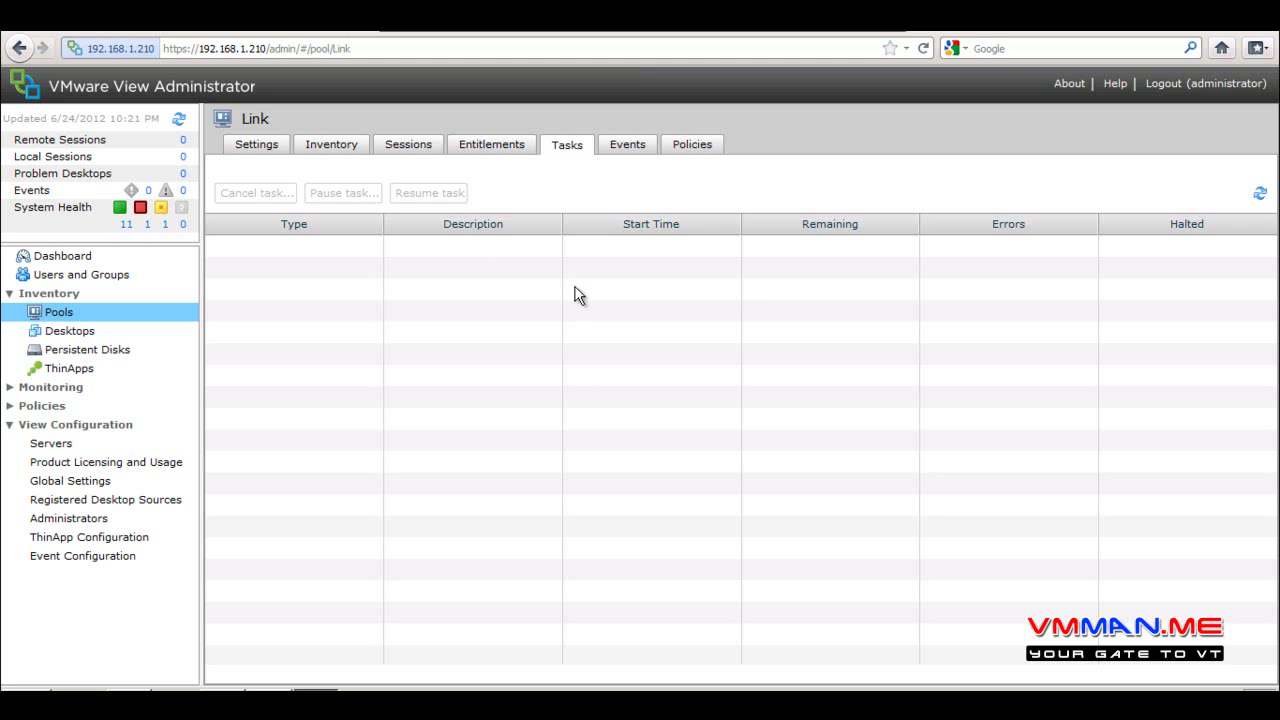
click(630, 145)
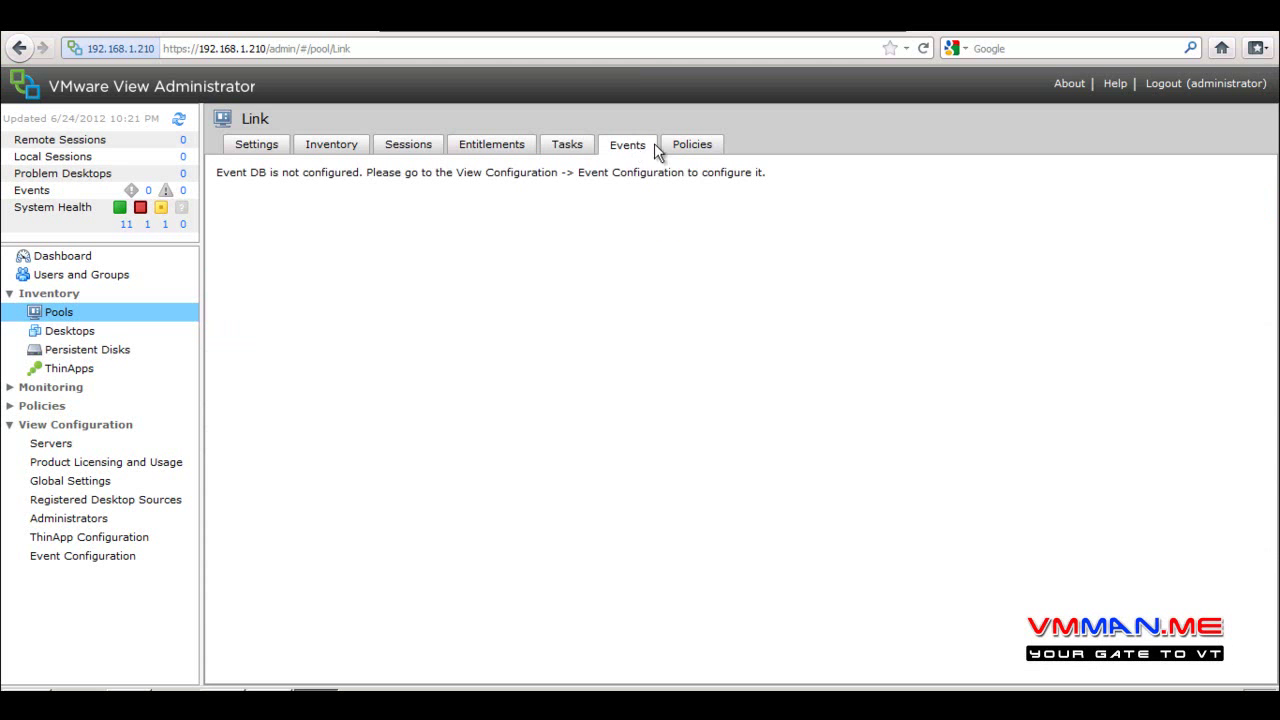
click(692, 145)
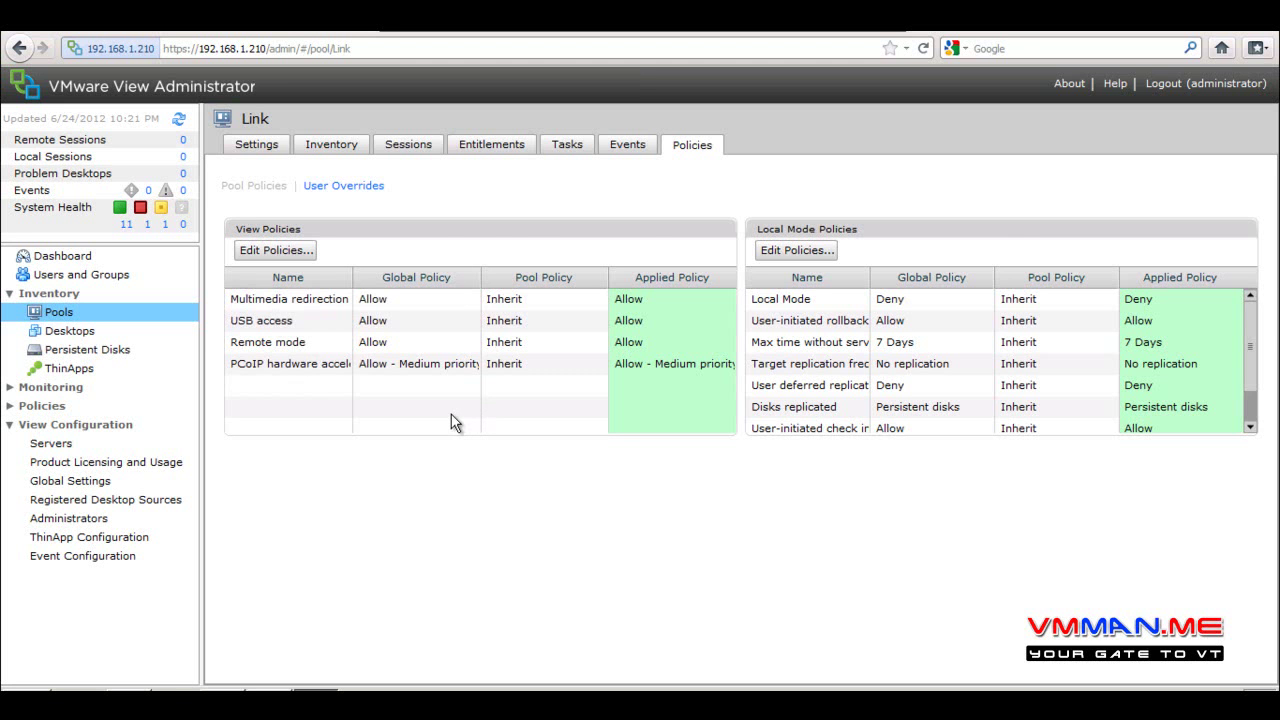
click(80, 315)
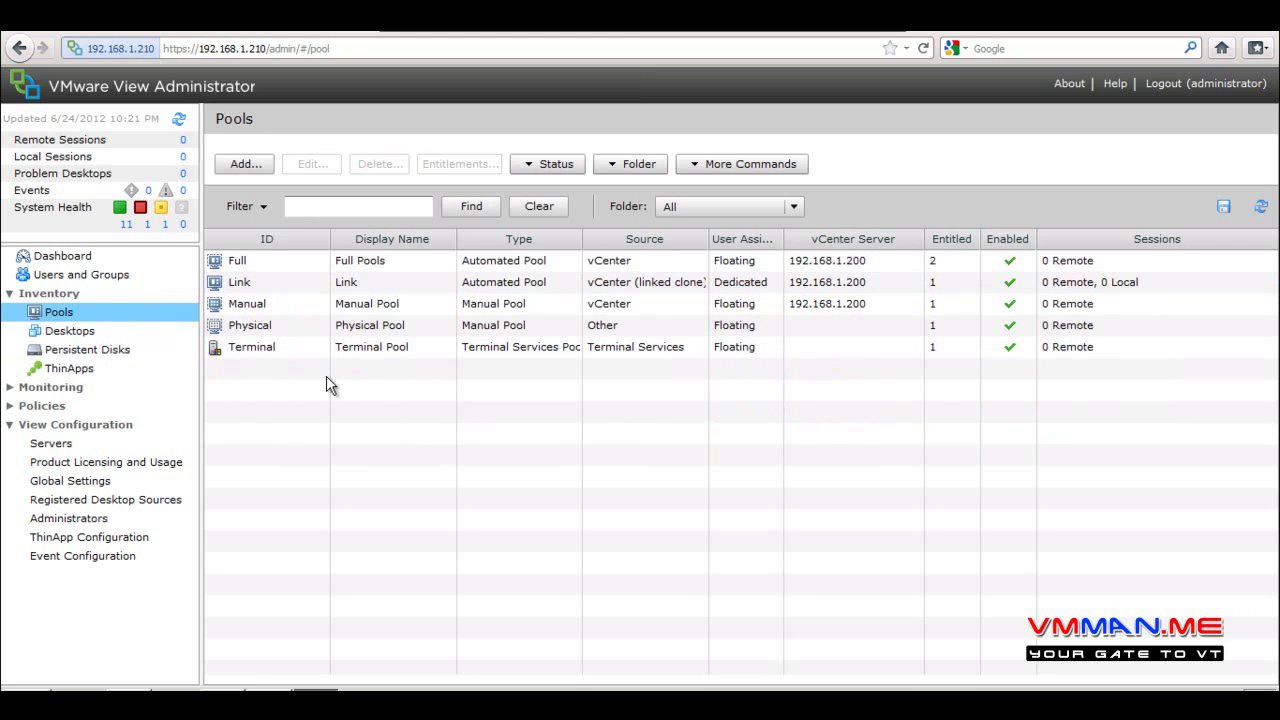
List the desktop machines, narrow the Datastore column, and launch View Client to 192.168.1.210
click(70, 332)
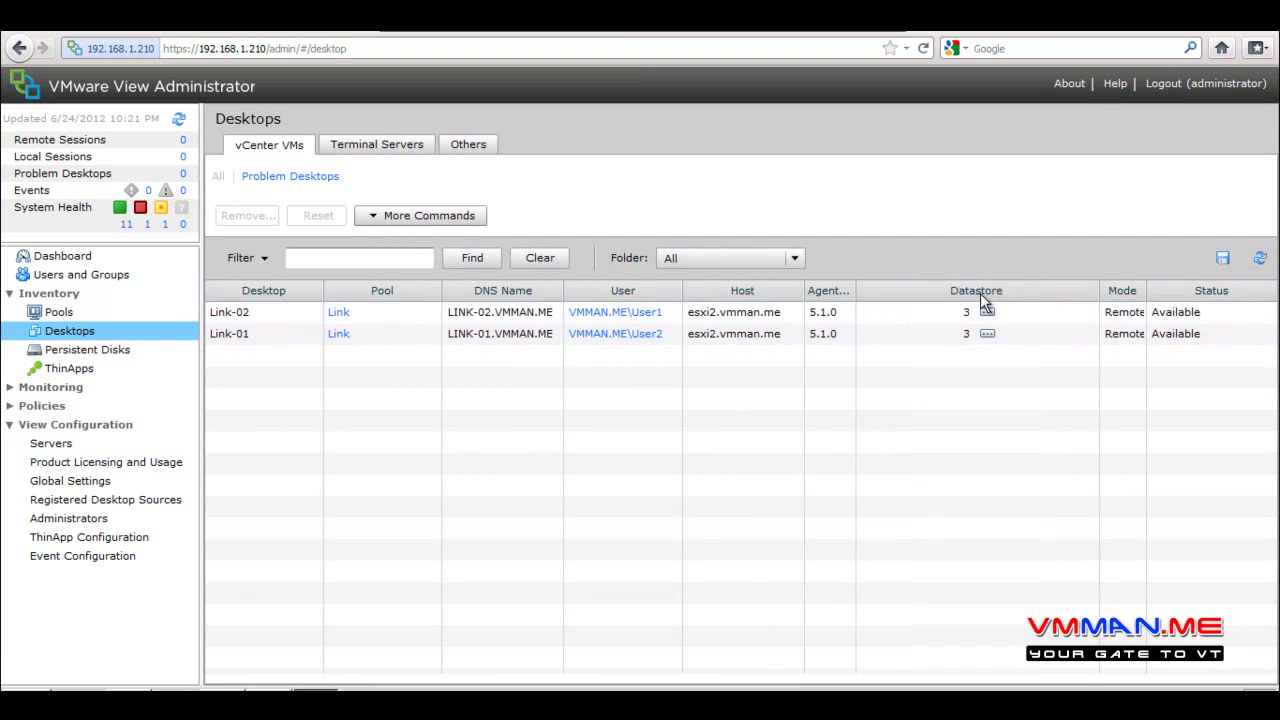
drag(1099, 290, 960, 312)
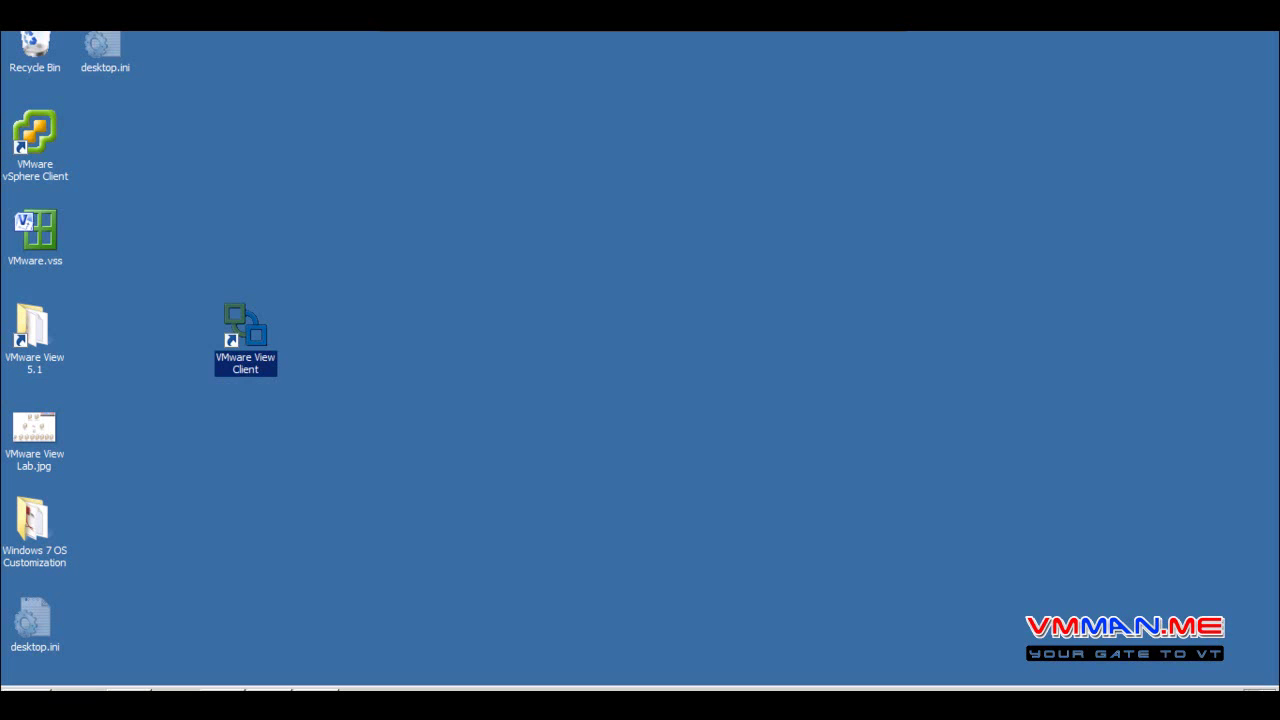
click(97, 311)
double_click(263, 347)
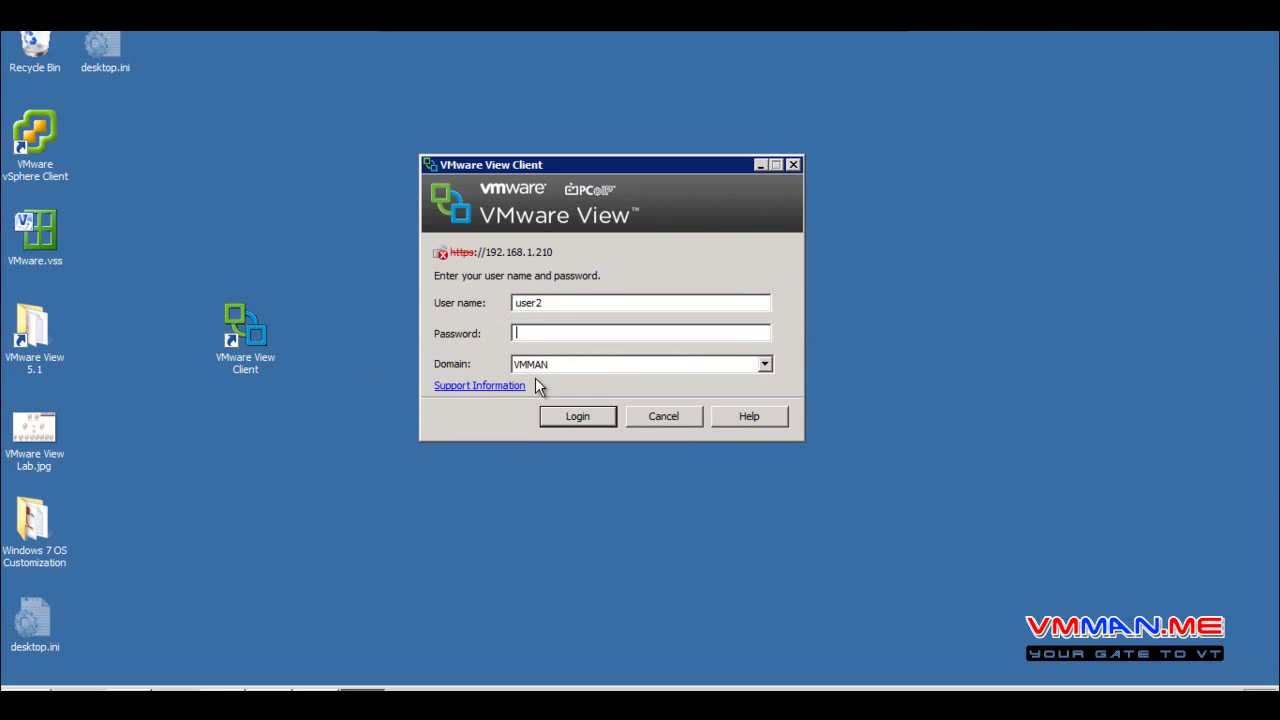
Sign in to View Client with the user's password and connect to the Link pool desktop
text(••••••••)
key(Return)
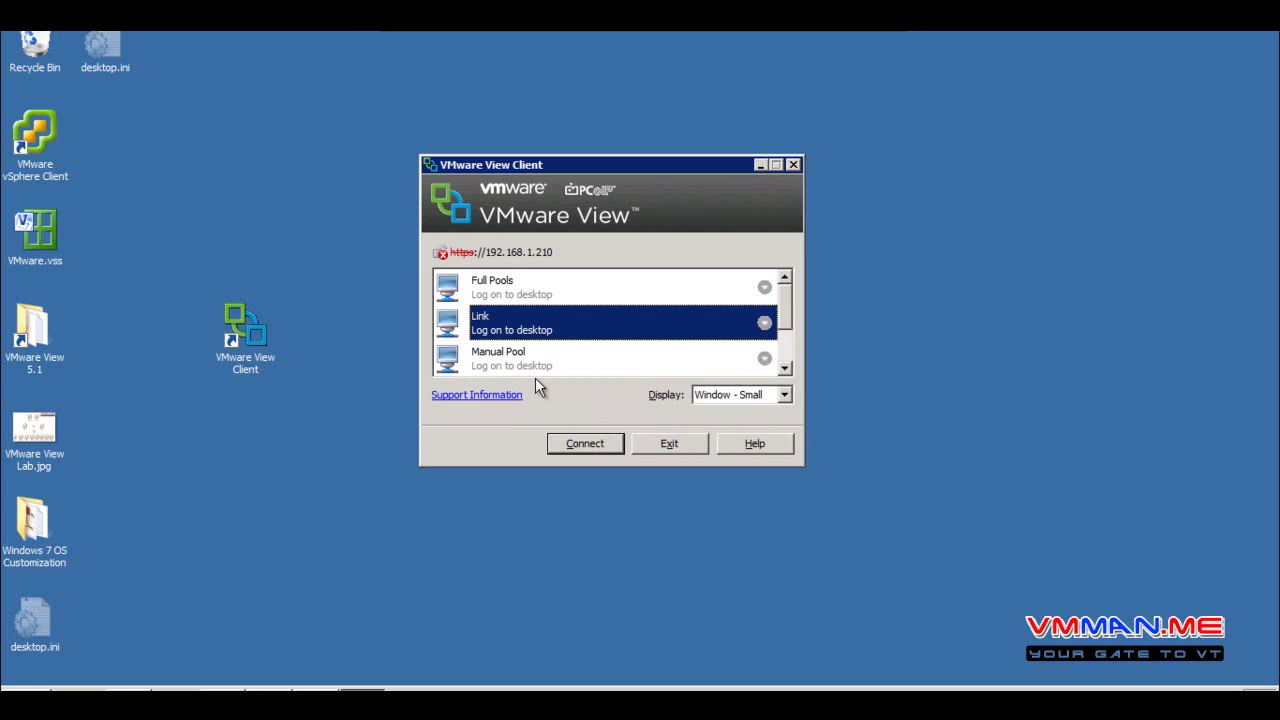
click(566, 445)
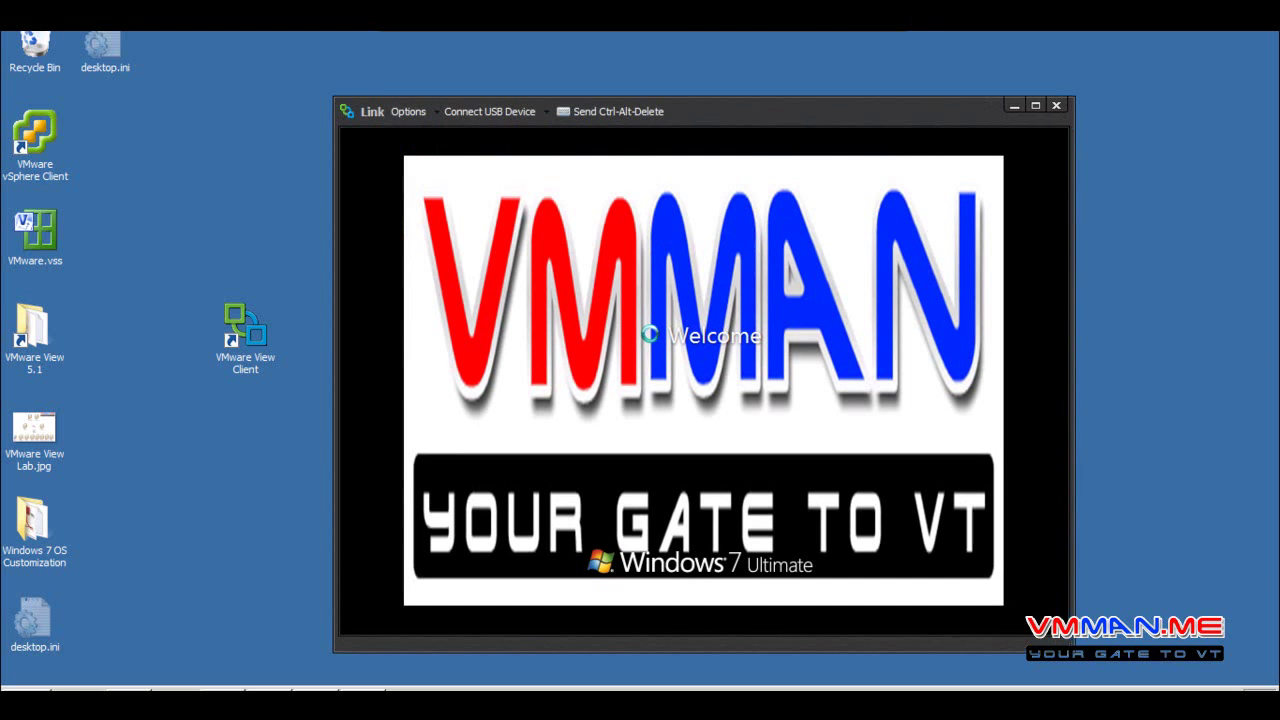
drag(769, 111, 718, 70)
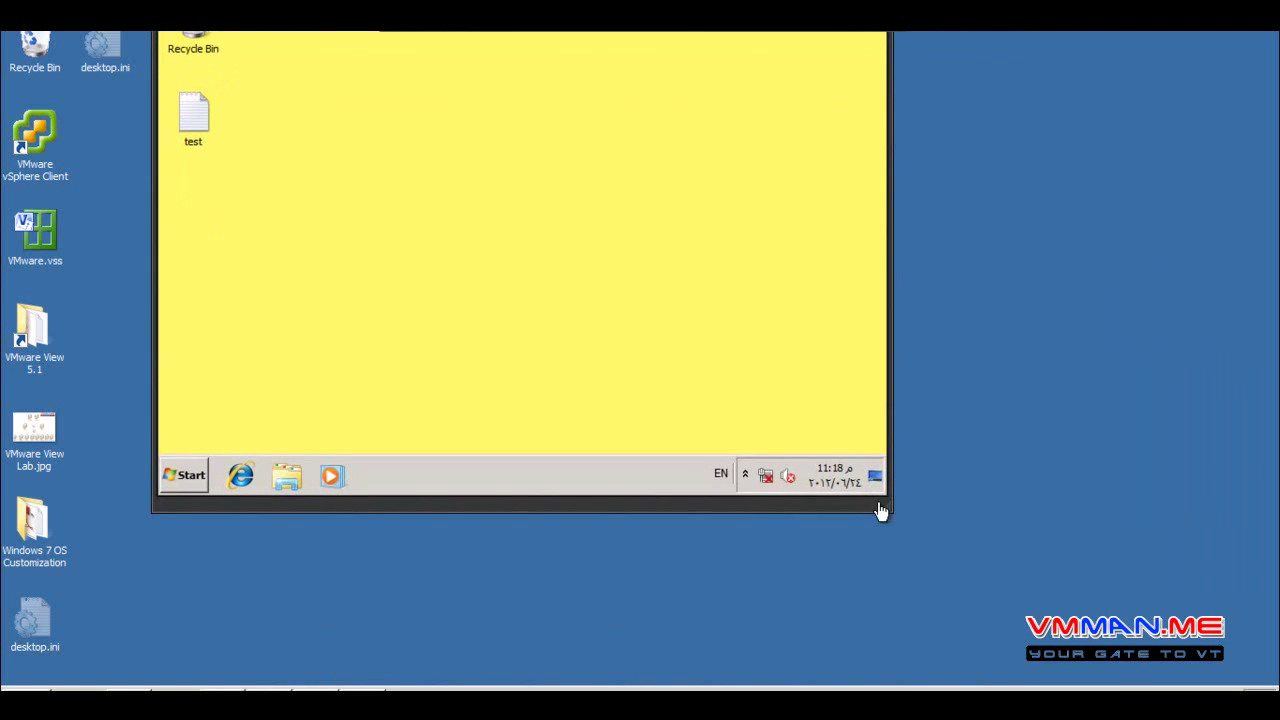
drag(941, 607, 1160, 688)
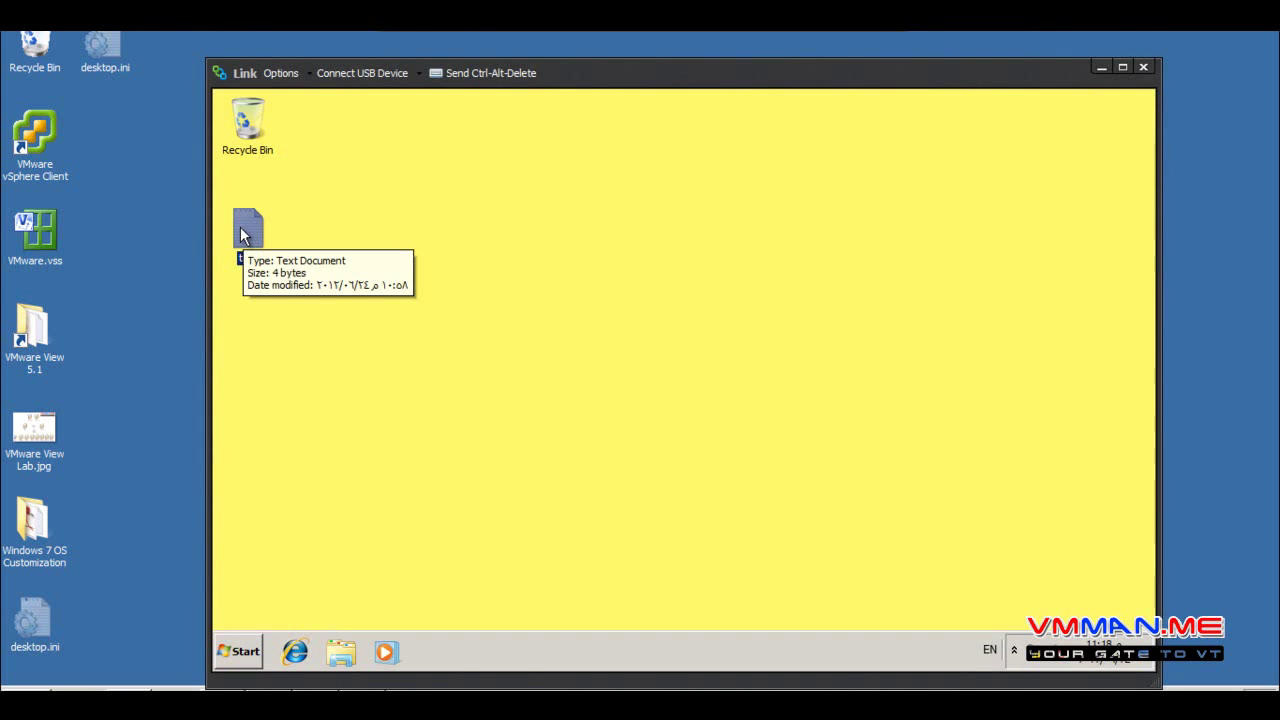
click(298, 654)
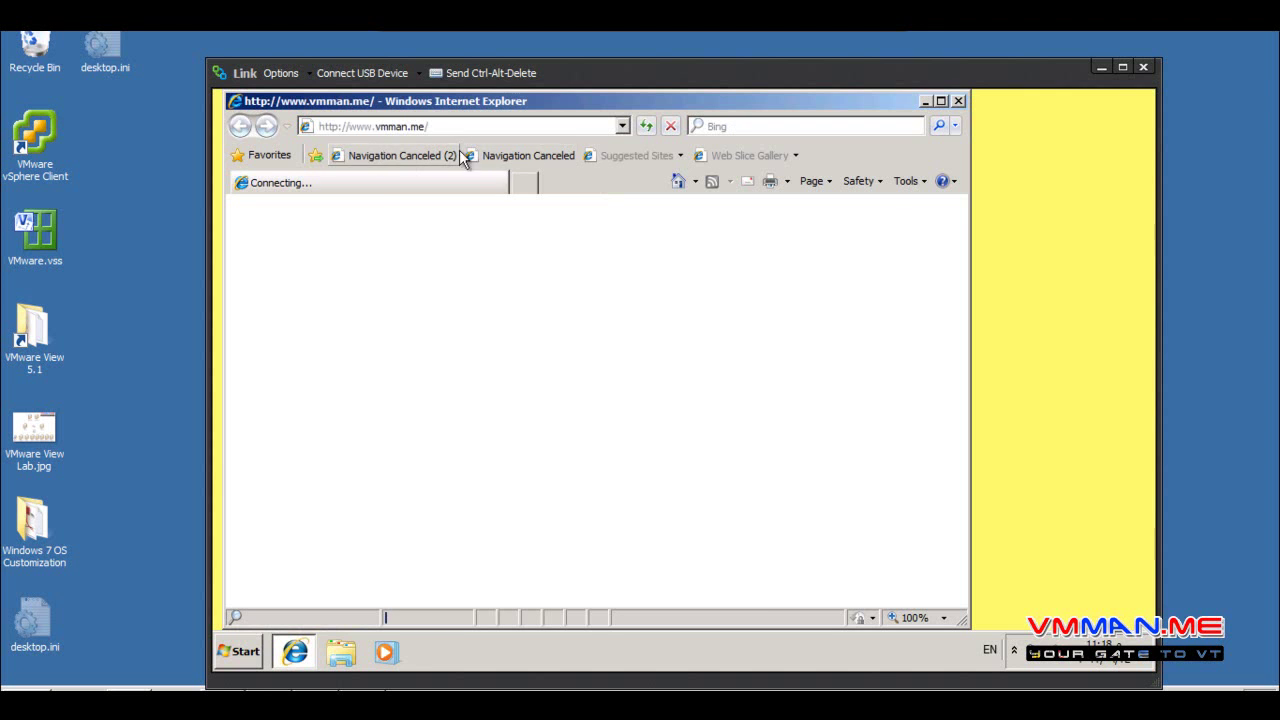
click(444, 127)
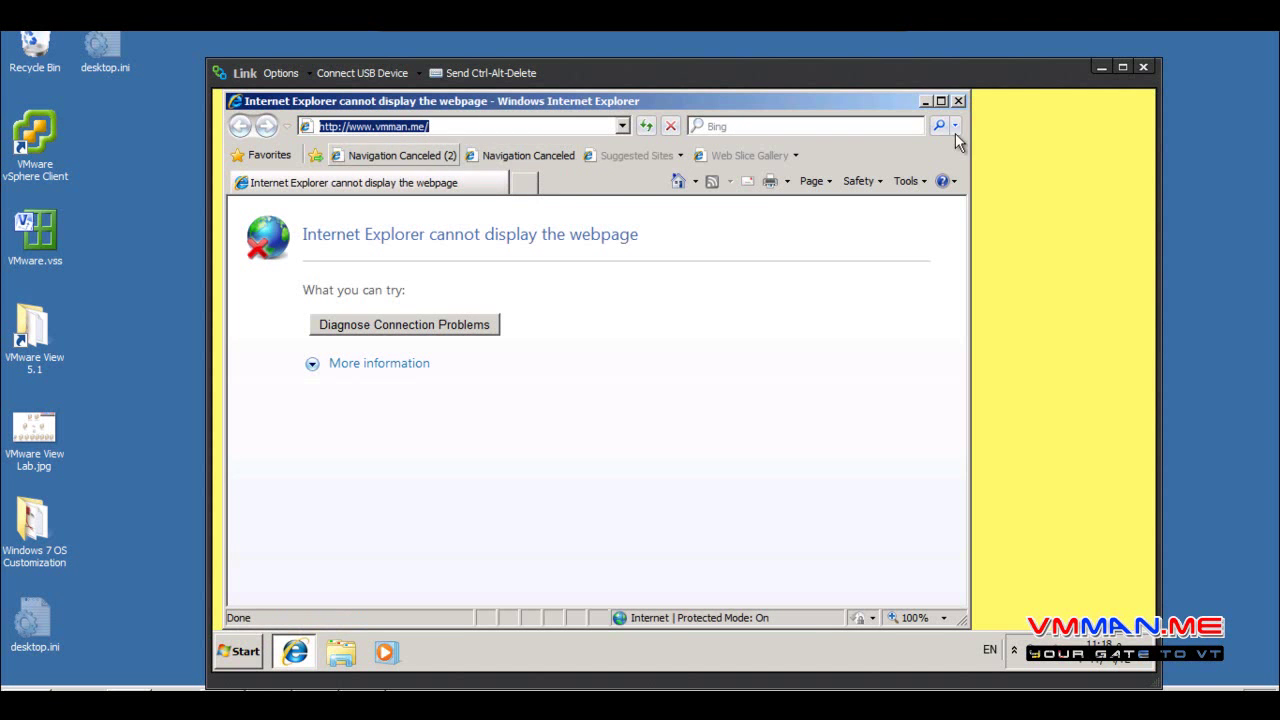
click(958, 101)
click(237, 660)
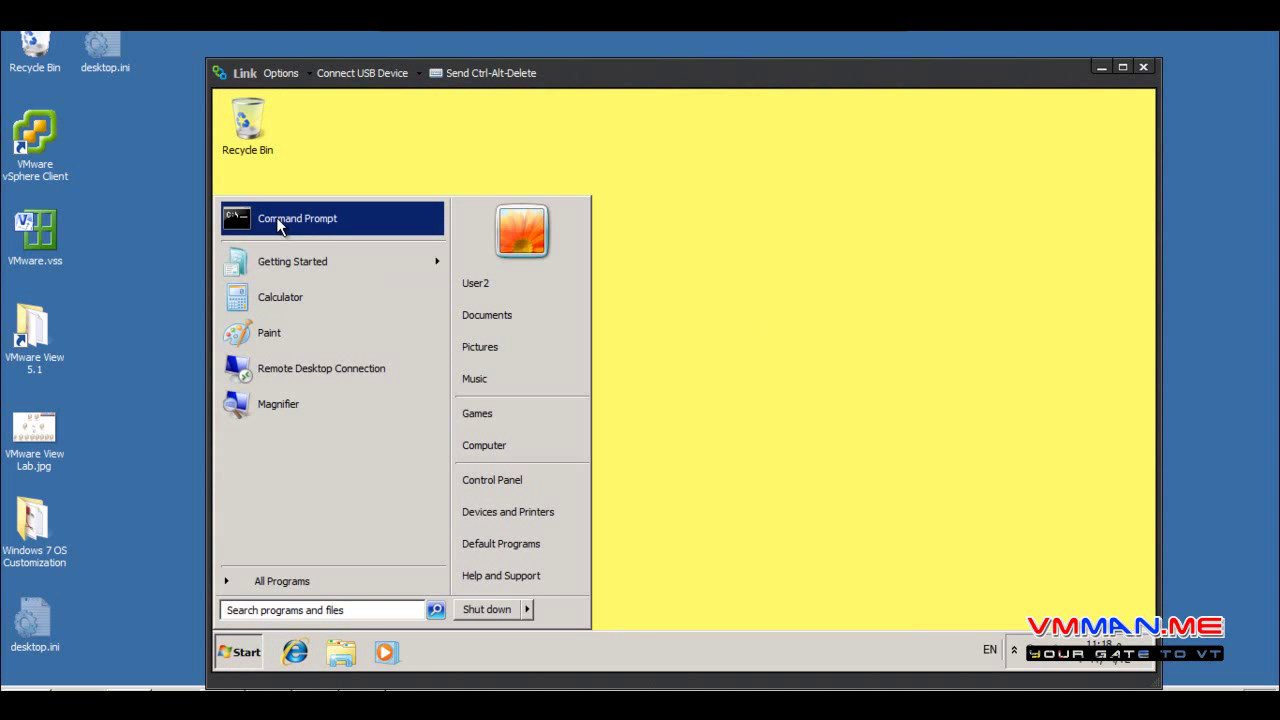
Open PersistentDataDisk (D:) to its work folder, then open Local Disk (C:) via Computer
click(309, 583)
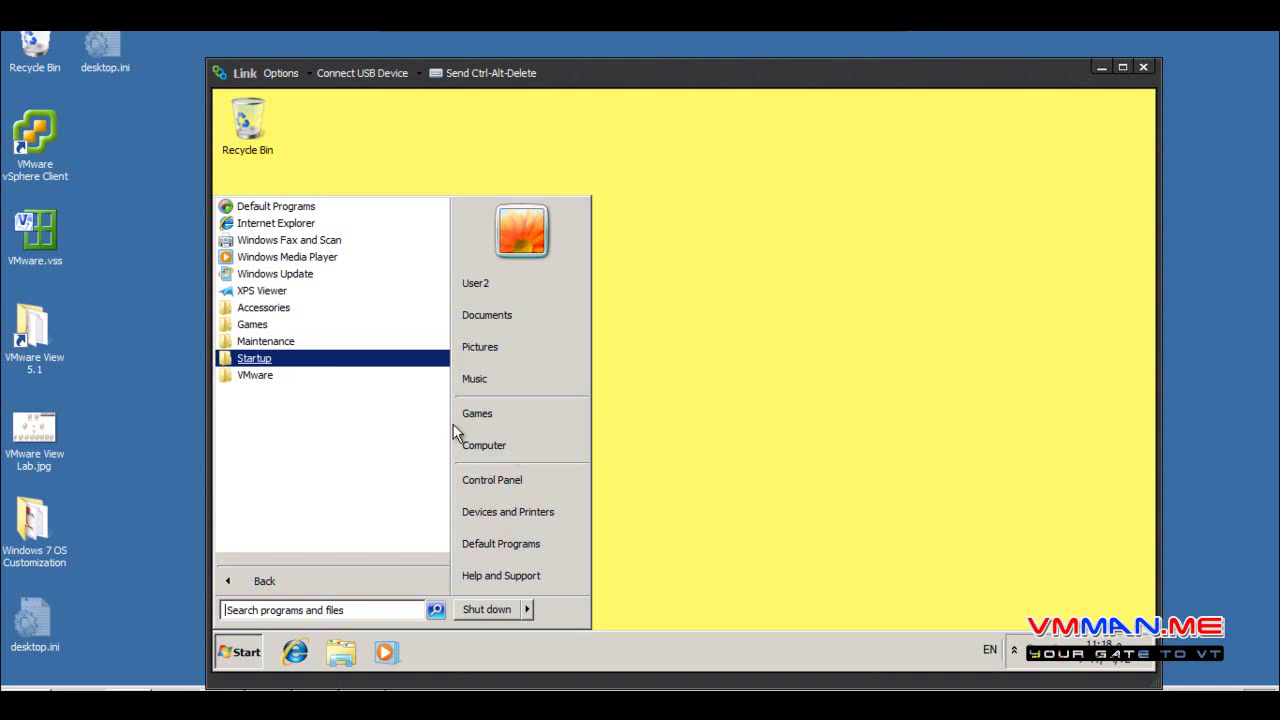
click(511, 450)
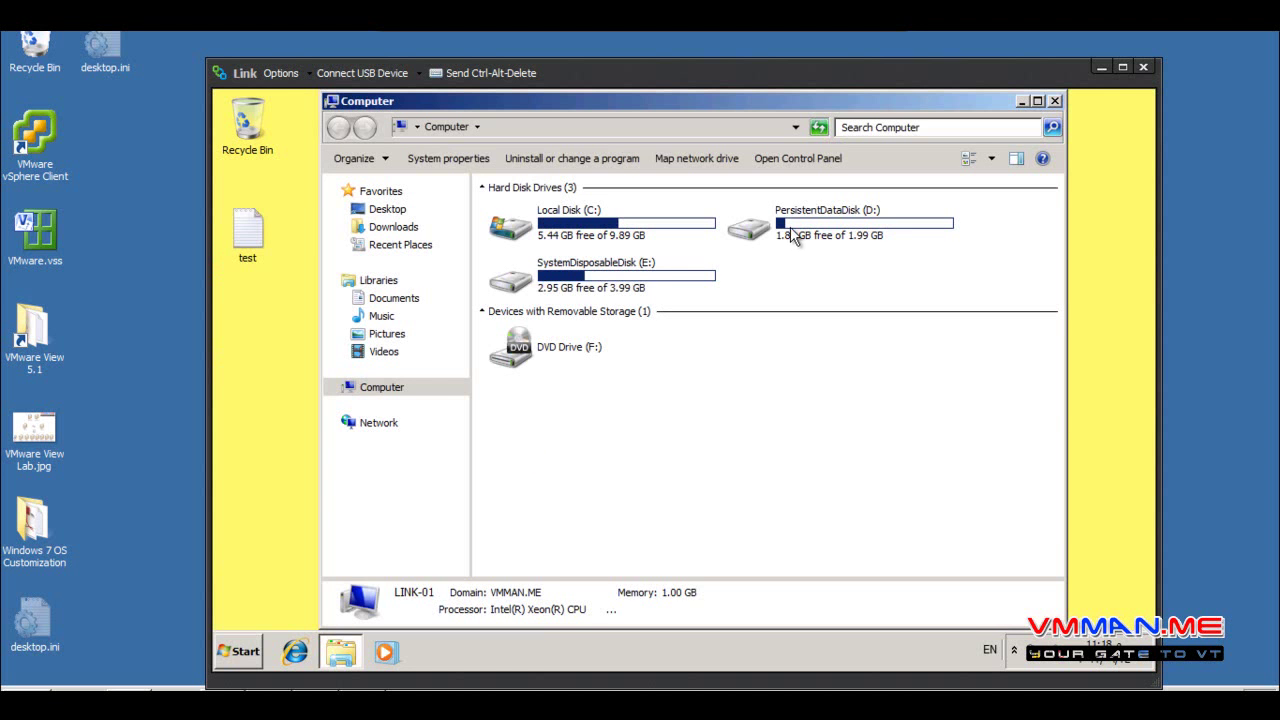
double_click(791, 229)
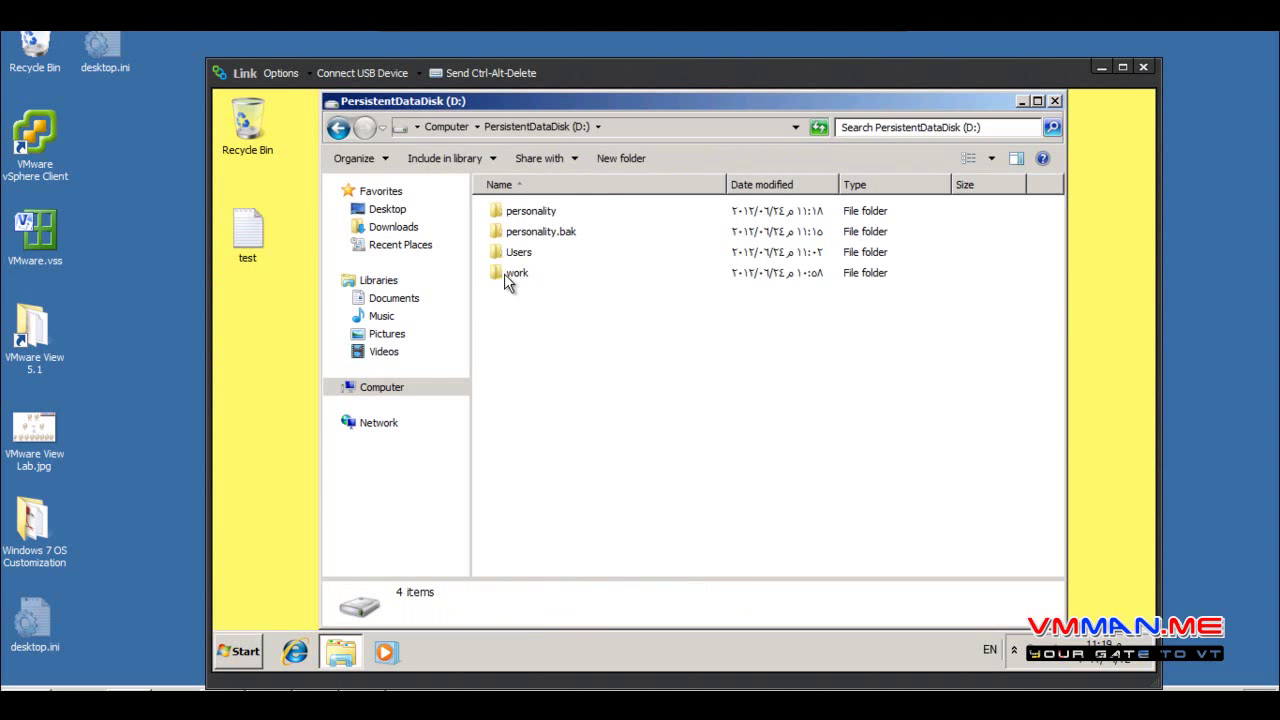
click(500, 276)
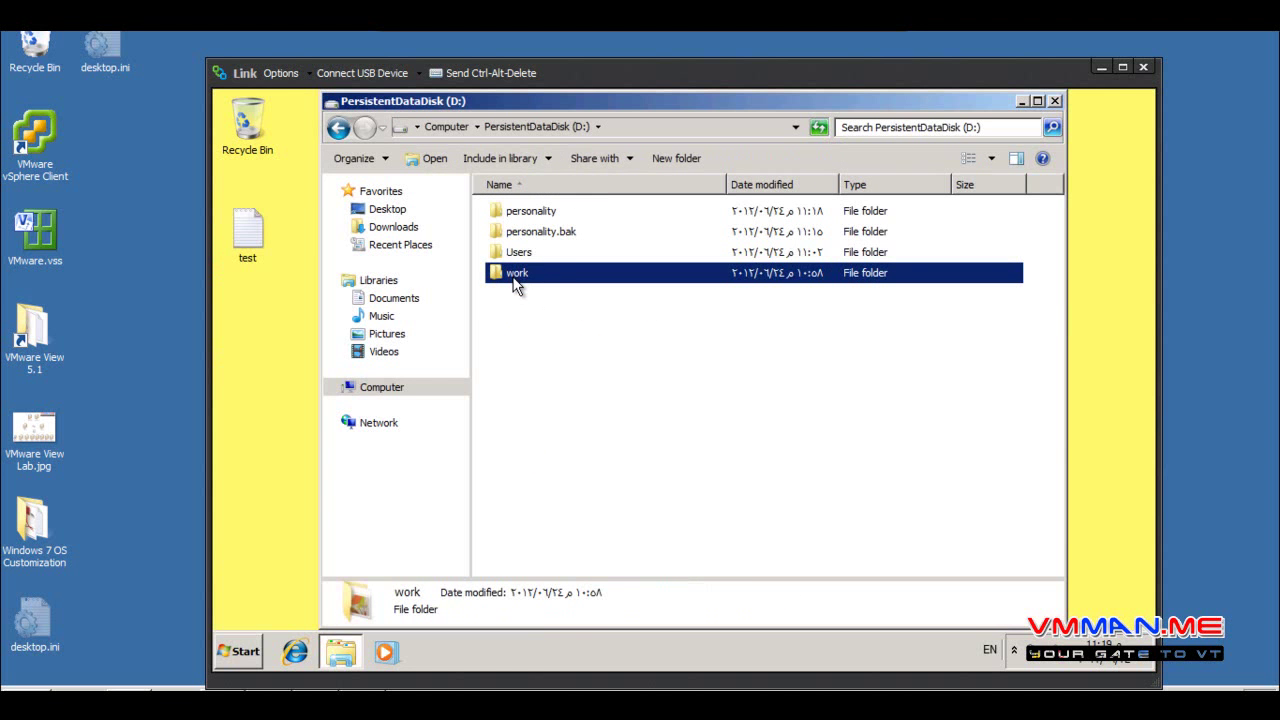
click(449, 128)
double_click(553, 230)
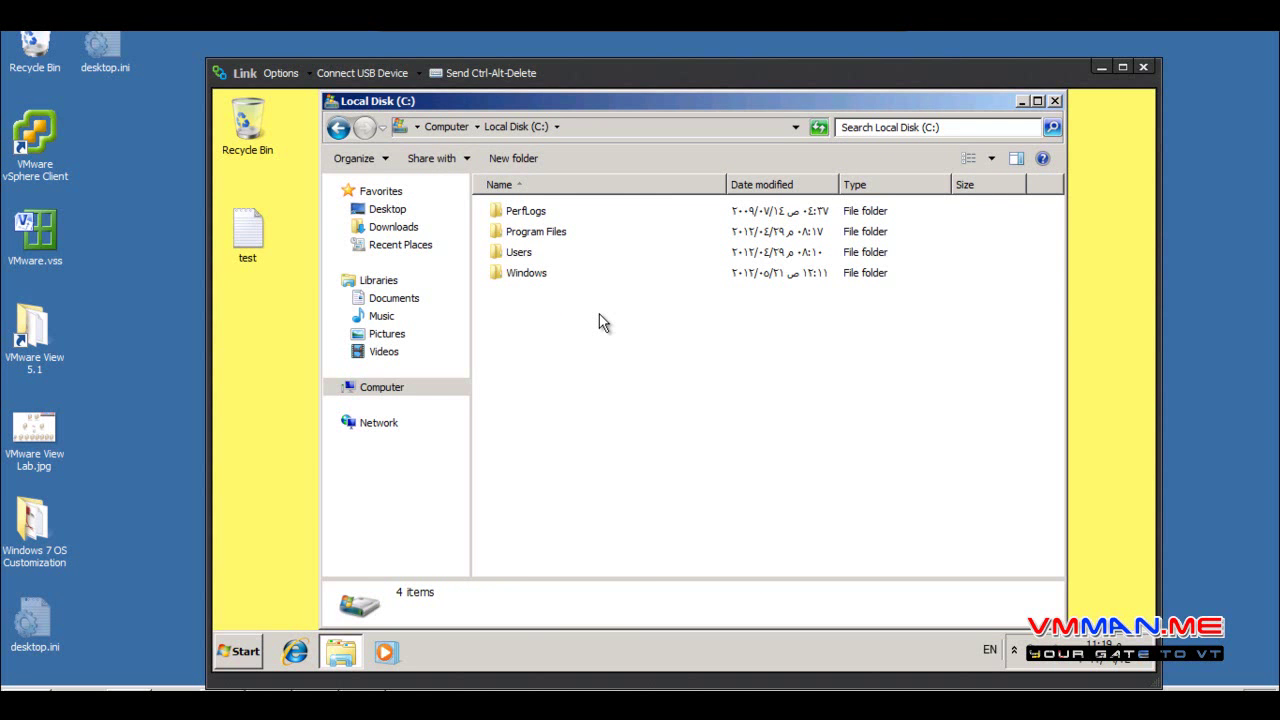
click(338, 127)
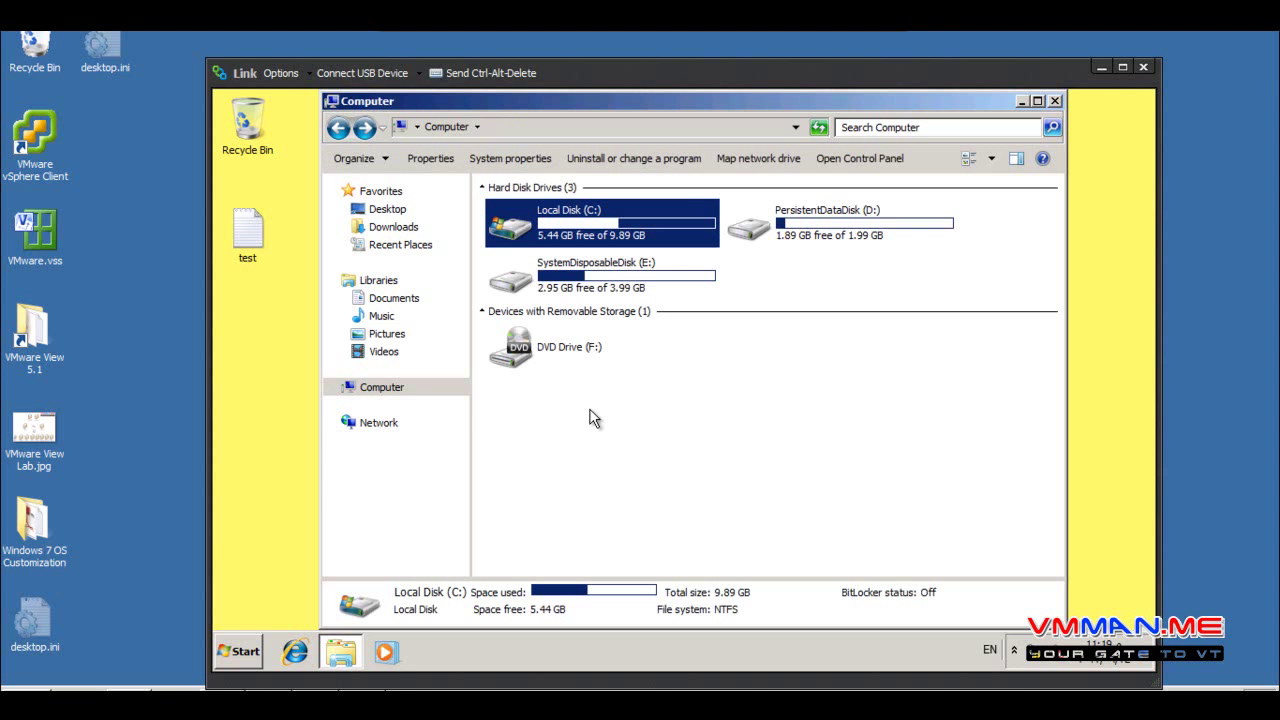
In OneNote, draw a blue arrow at Refresh – Recompose – Rebalance and a line after Delete Pools
key(alt+Tab)
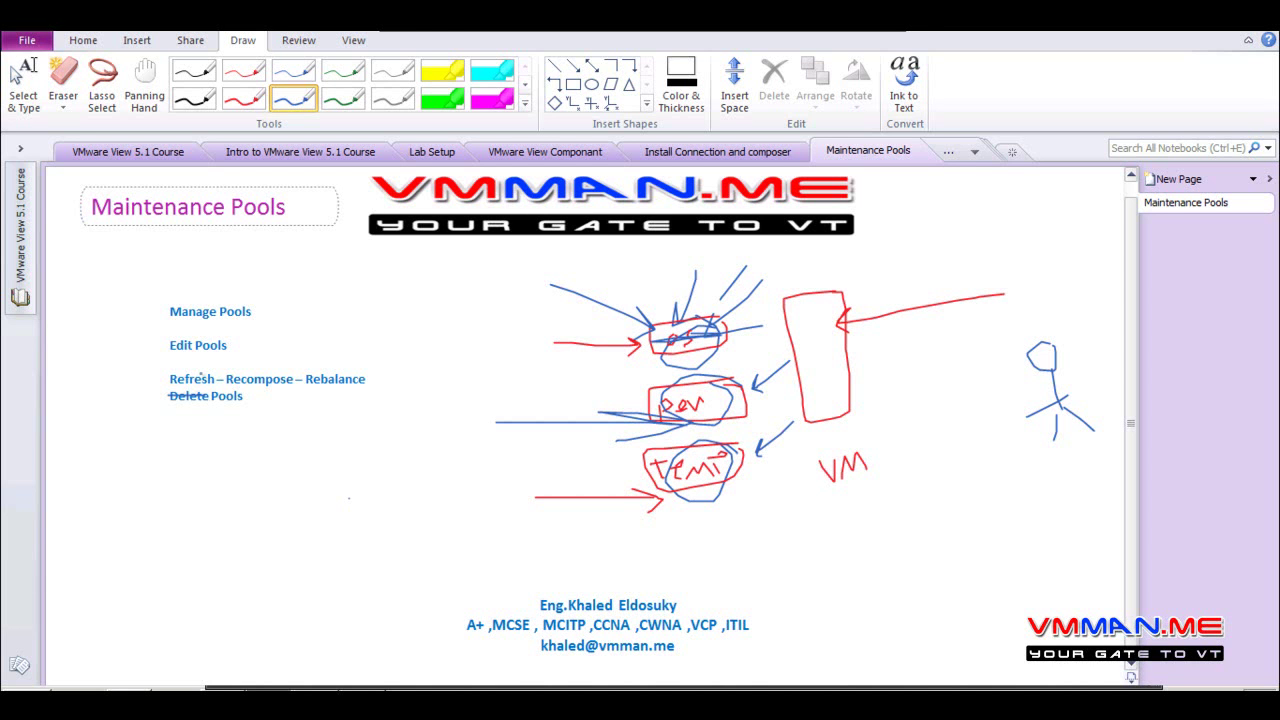
mouse_move(106, 377)
mouse_down()
mouse_move(158, 381)
mouse_move(145, 387)
mouse_up()
drag(280, 394, 241, 395)
right_click(455, 412)
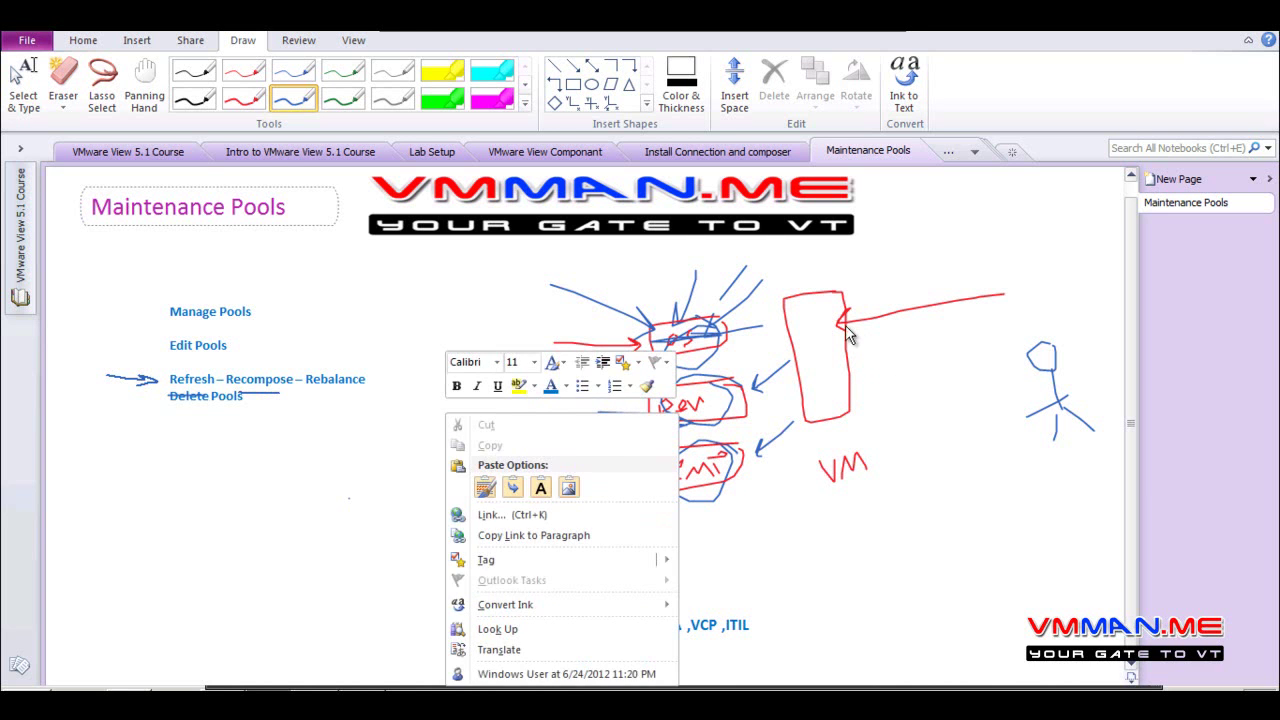
click(1060, 238)
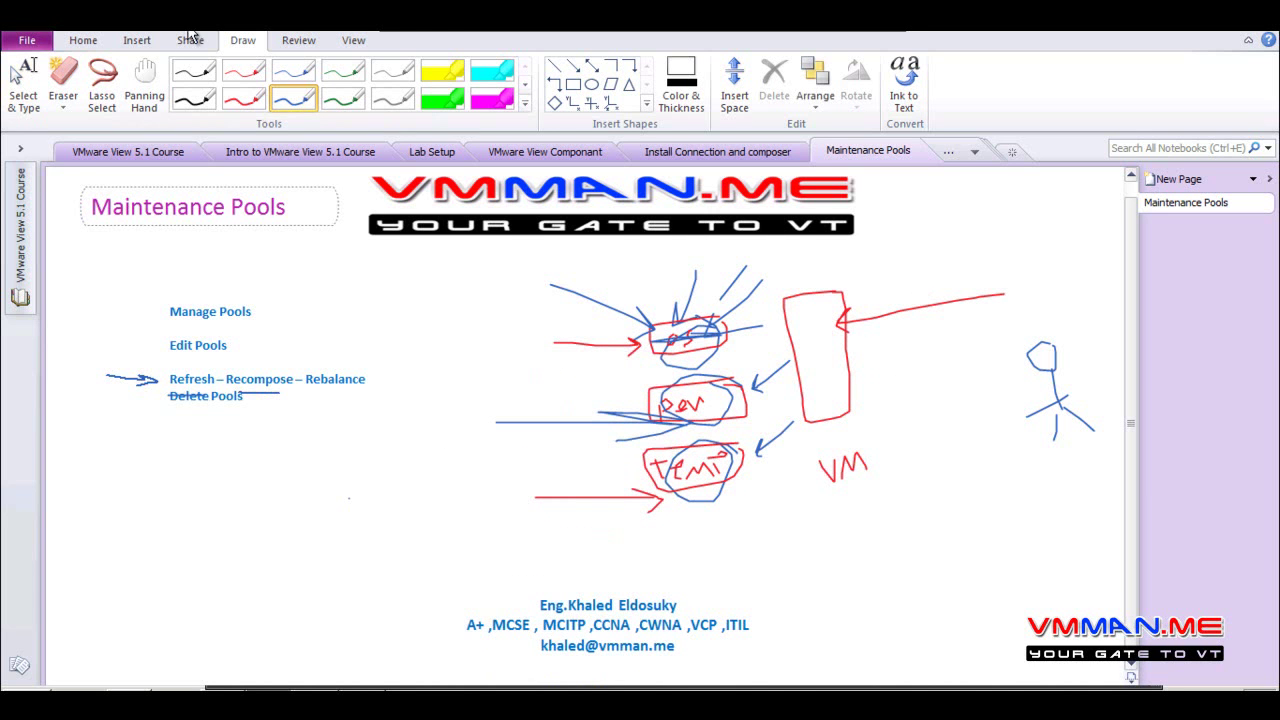
Clear the old ink, switch to the black pen, and draw a tall box labelled VM
click(137, 42)
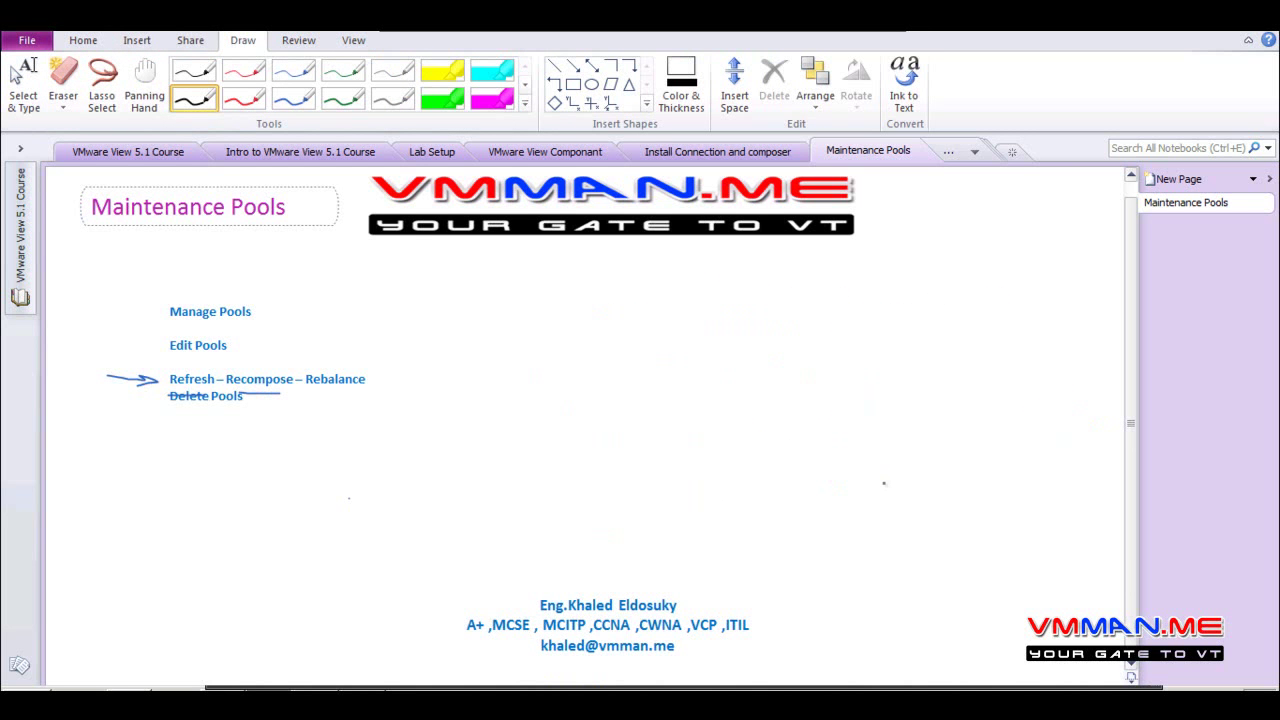
mouse_move(904, 315)
mouse_down()
mouse_move(866, 388)
mouse_move(871, 453)
mouse_move(906, 450)
mouse_move(911, 318)
mouse_up()
drag(879, 484, 925, 502)
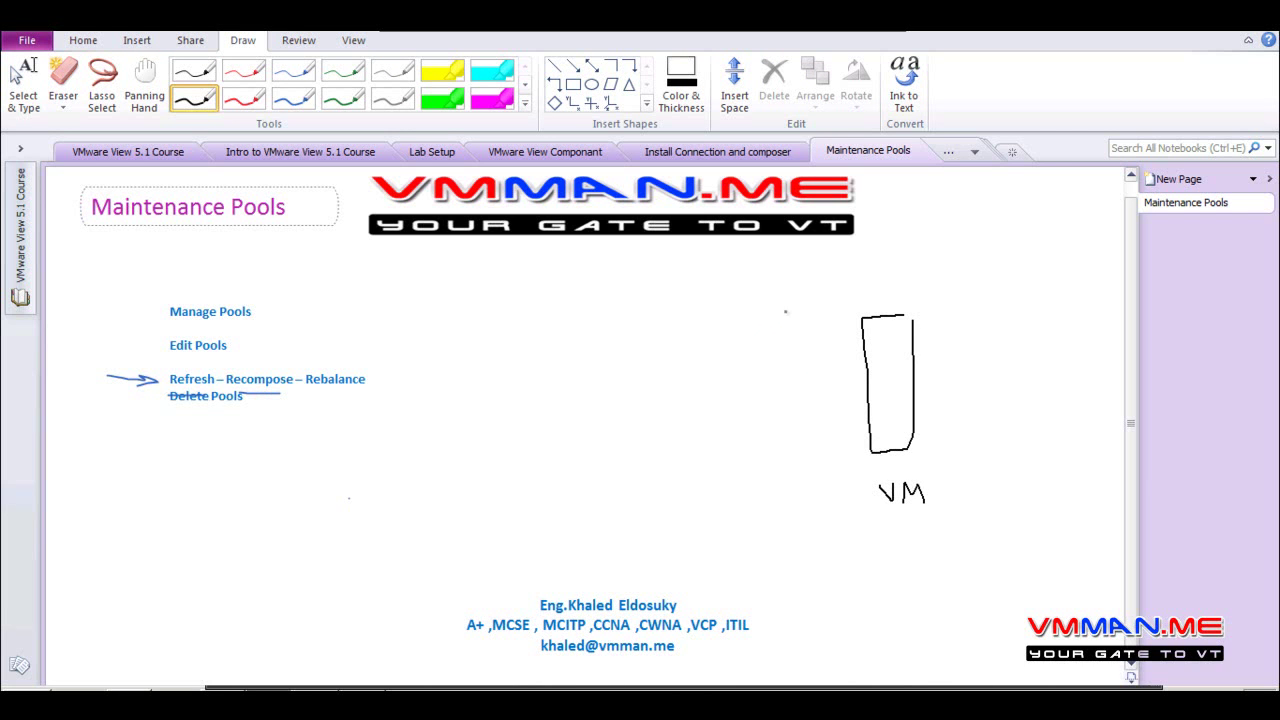
Draw three small labelled layer boxes beside the VM box and an oval labelled SP1
mouse_move(799, 334)
mouse_down()
mouse_move(714, 339)
mouse_move(805, 355)
mouse_move(804, 337)
mouse_up()
mouse_move(809, 384)
mouse_down()
mouse_move(764, 384)
mouse_move(750, 408)
mouse_move(808, 390)
mouse_move(730, 460)
mouse_move(802, 440)
mouse_move(808, 426)
mouse_up()
mouse_move(740, 345)
mouse_down()
mouse_move(752, 408)
mouse_move(797, 393)
mouse_up()
drag(758, 441, 758, 458)
drag(756, 441, 808, 451)
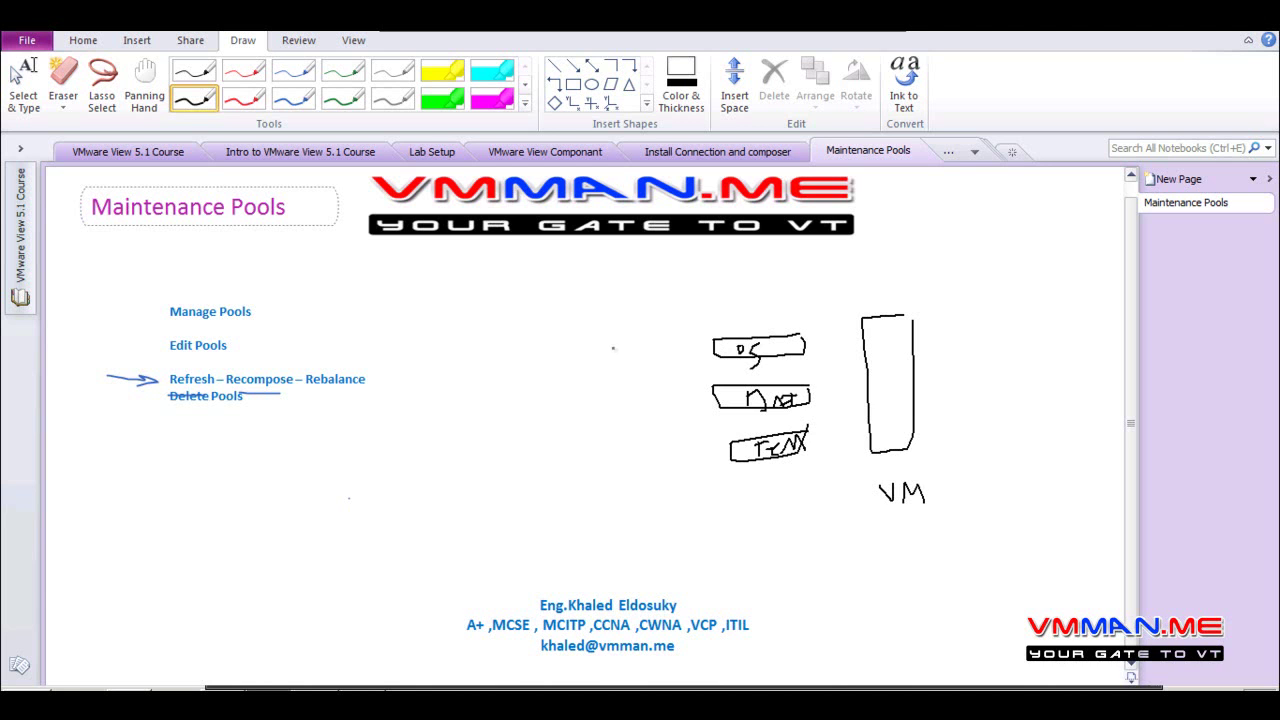
mouse_move(560, 292)
mouse_down()
mouse_move(563, 355)
mouse_move(561, 294)
mouse_move(512, 333)
mouse_move(550, 330)
mouse_up()
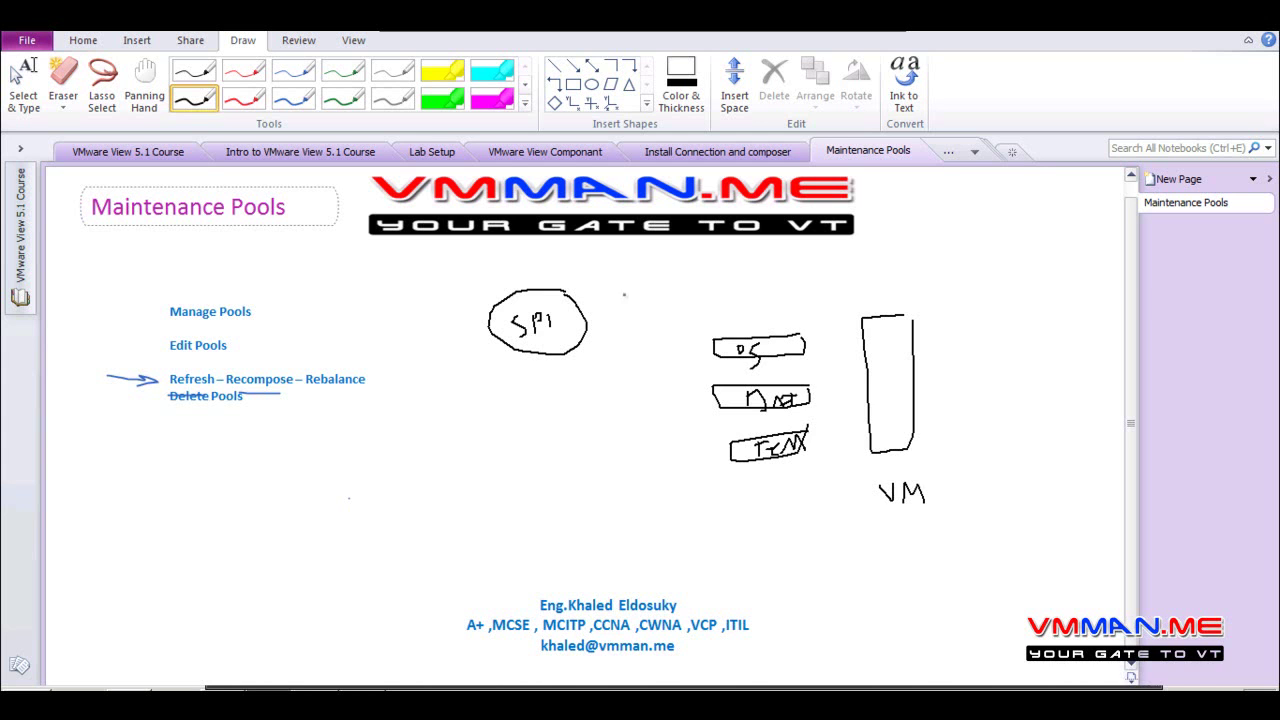
Sketch arrows from SP1 into the DS box, a box above VM, and strike through DS, then pick red
mouse_move(627, 294)
mouse_down()
mouse_move(716, 307)
mouse_move(753, 334)
mouse_up()
mouse_move(924, 249)
mouse_down()
mouse_move(850, 270)
mouse_move(936, 271)
mouse_move(928, 244)
mouse_up()
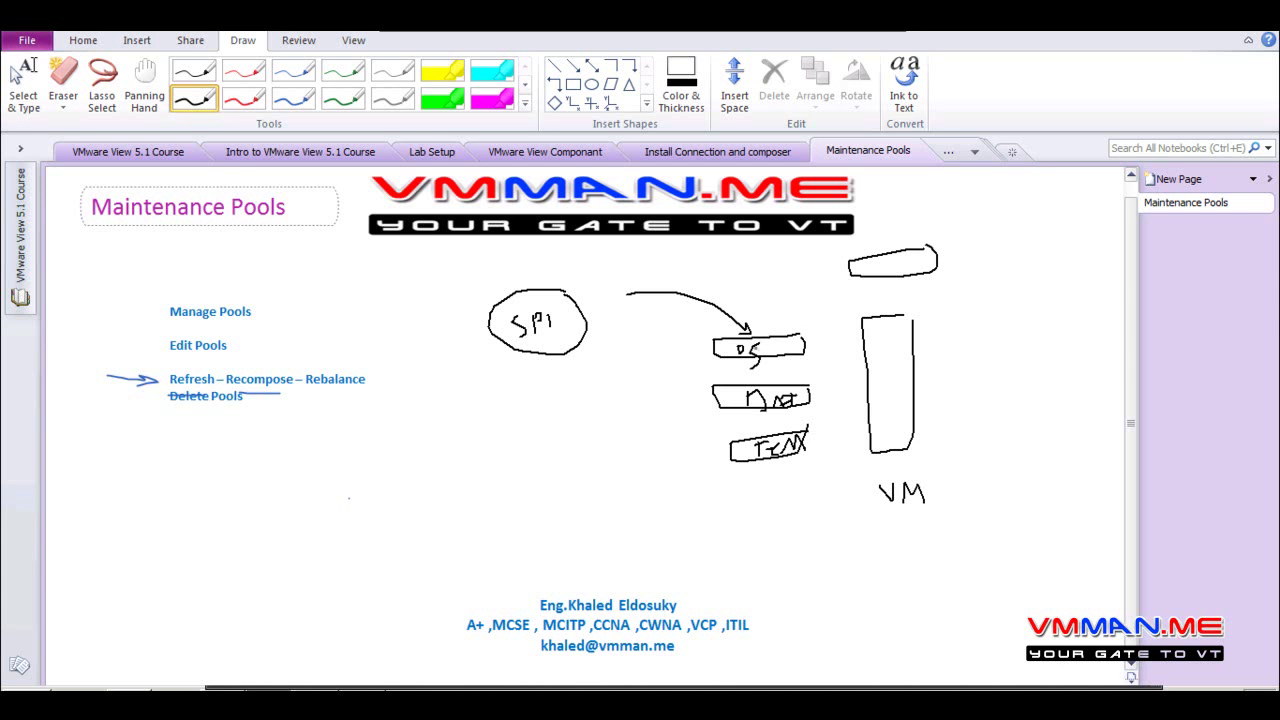
mouse_move(640, 379)
mouse_down()
mouse_move(728, 349)
mouse_move(736, 362)
mouse_move(722, 368)
mouse_up()
mouse_move(771, 315)
mouse_down()
mouse_move(724, 370)
mouse_move(744, 349)
mouse_move(772, 370)
mouse_up()
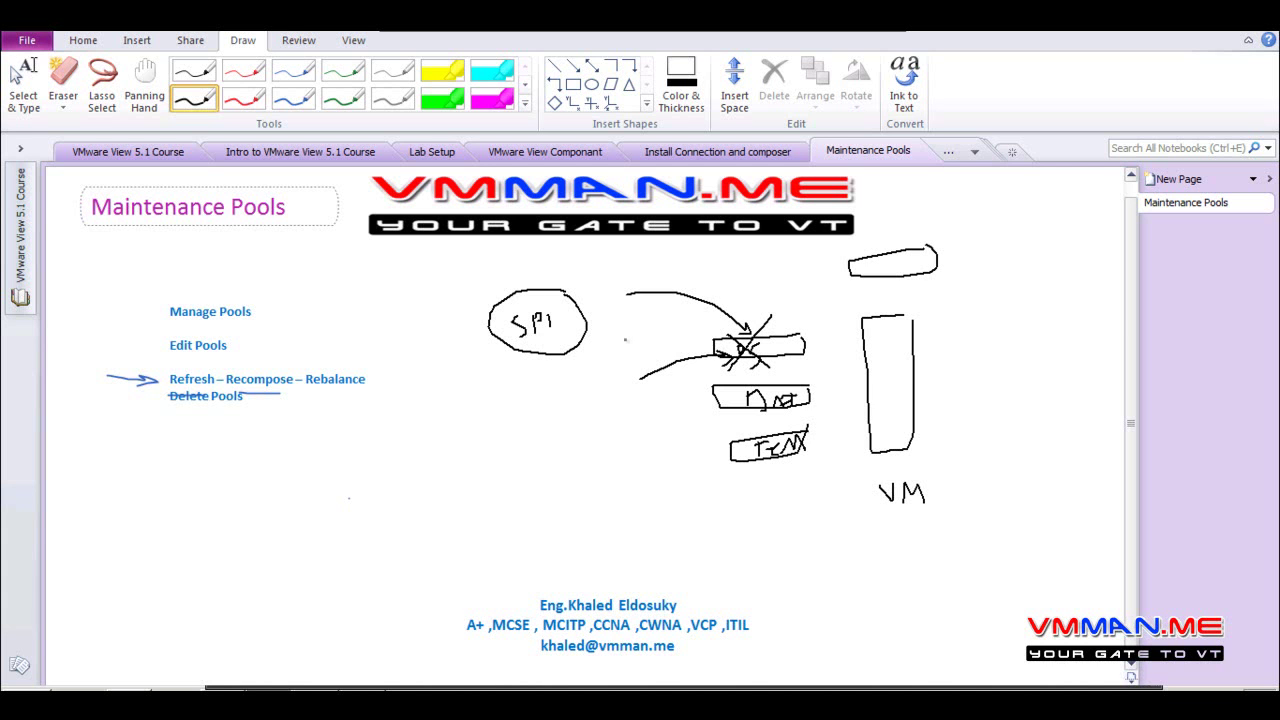
click(237, 97)
In red, mark the top box P, link it to the crossed-out box, add arrows and circle Recompose
mouse_move(981, 238)
mouse_down()
mouse_move(985, 266)
mouse_move(995, 240)
mouse_move(970, 254)
mouse_move(837, 256)
mouse_move(924, 226)
mouse_move(941, 282)
mouse_up()
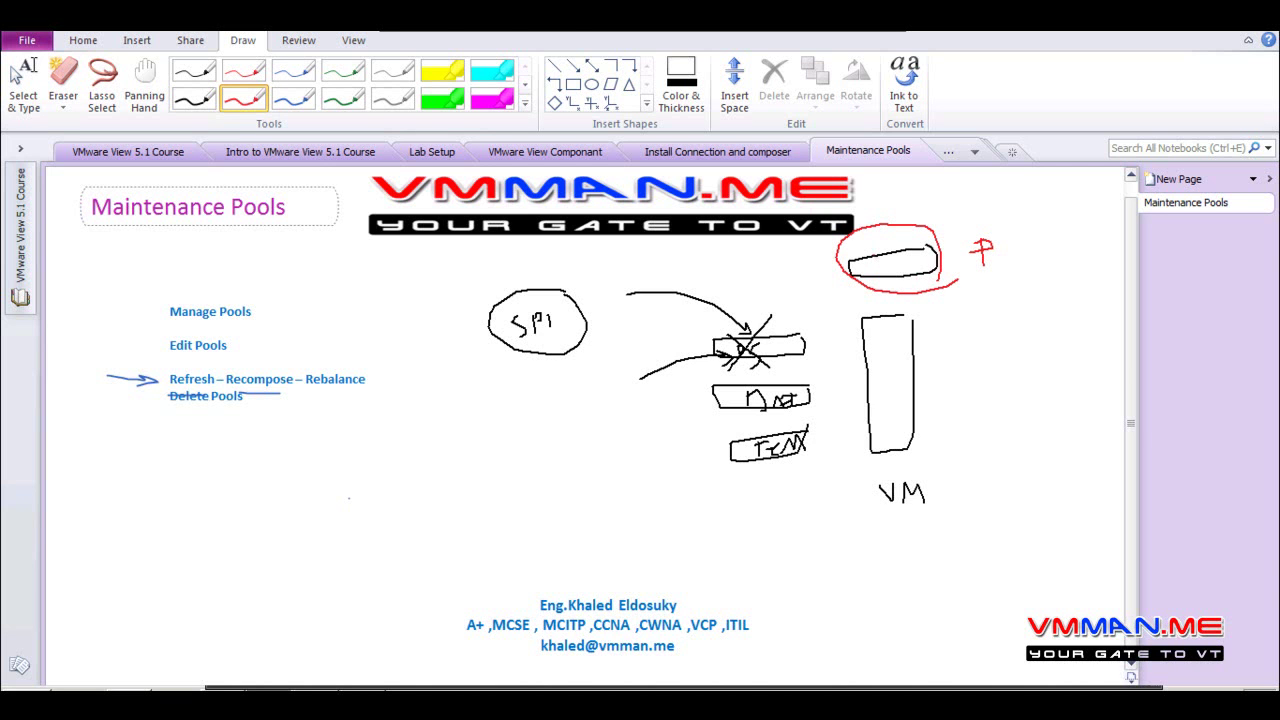
mouse_move(870, 247)
mouse_down()
mouse_move(872, 269)
mouse_move(902, 268)
mouse_up()
mouse_move(890, 252)
mouse_down()
mouse_move(796, 272)
mouse_move(769, 338)
mouse_move(765, 320)
mouse_move(788, 335)
mouse_up()
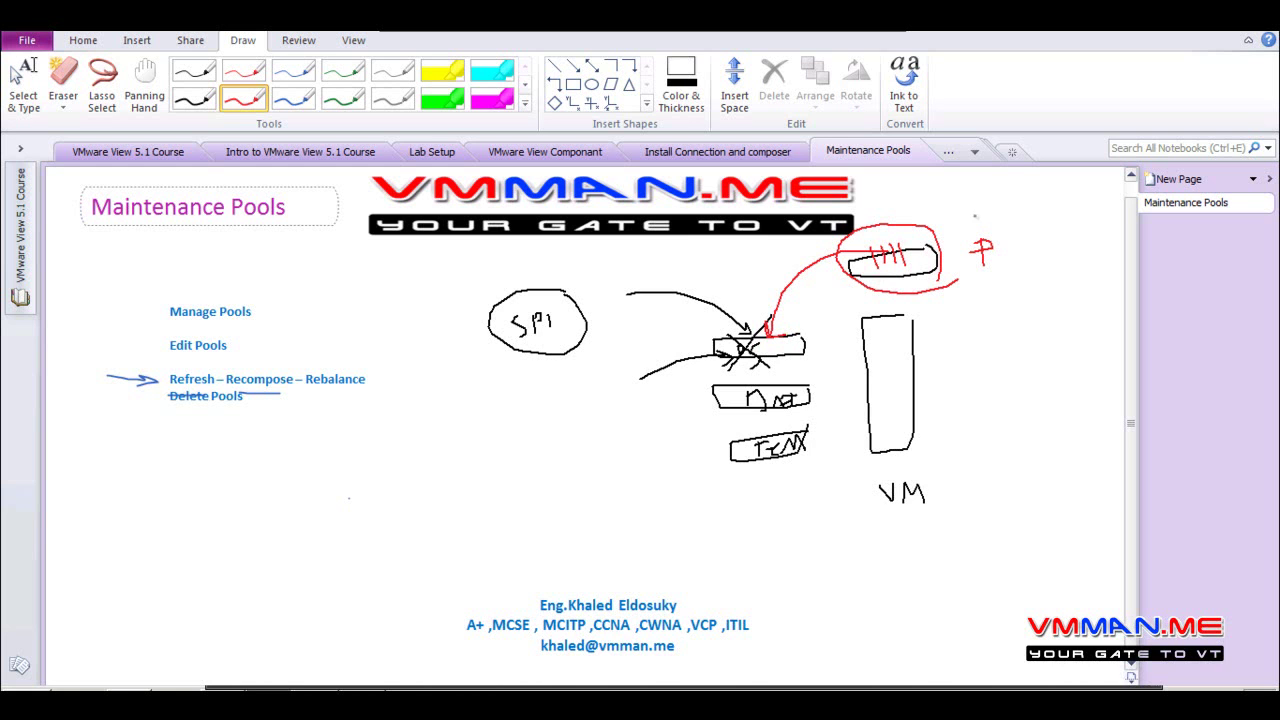
mouse_move(991, 212)
mouse_down()
mouse_move(944, 235)
mouse_move(959, 239)
mouse_up()
mouse_move(228, 391)
mouse_down()
mouse_move(285, 390)
mouse_move(273, 357)
mouse_move(224, 380)
mouse_up()
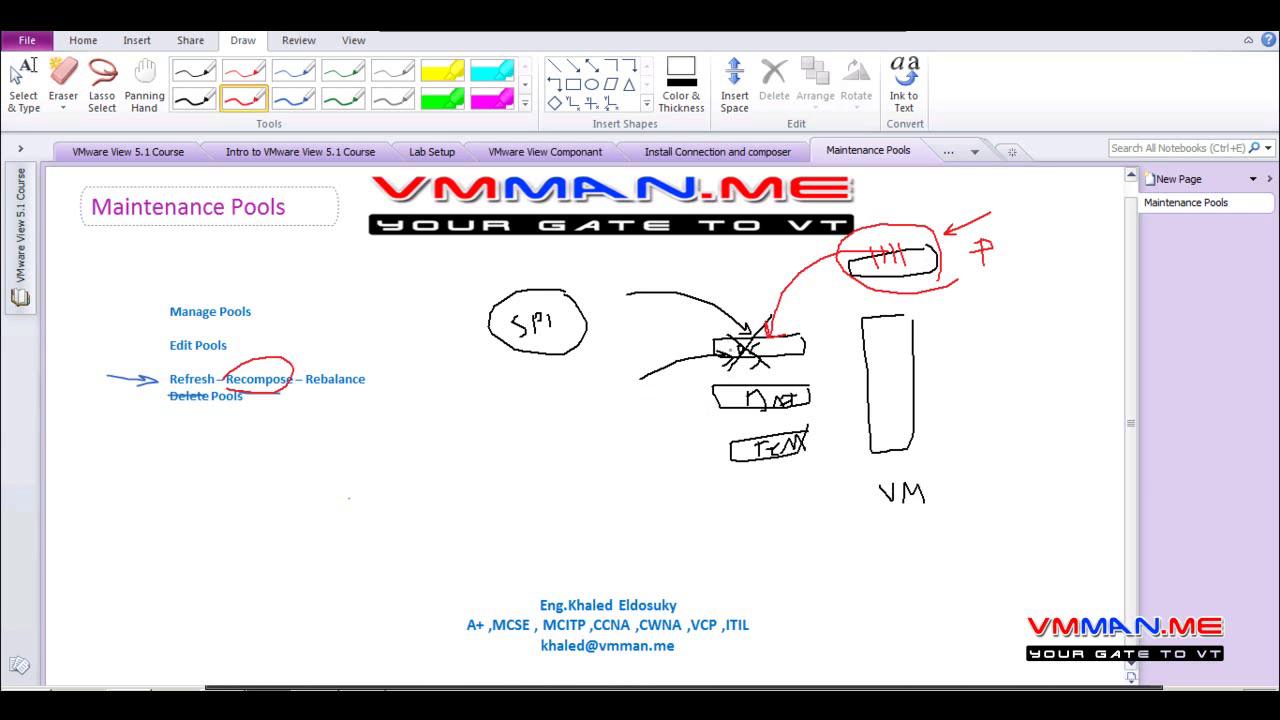
mouse_move(800, 362)
mouse_down()
mouse_move(672, 360)
mouse_move(690, 306)
mouse_move(804, 318)
mouse_move(800, 364)
mouse_up()
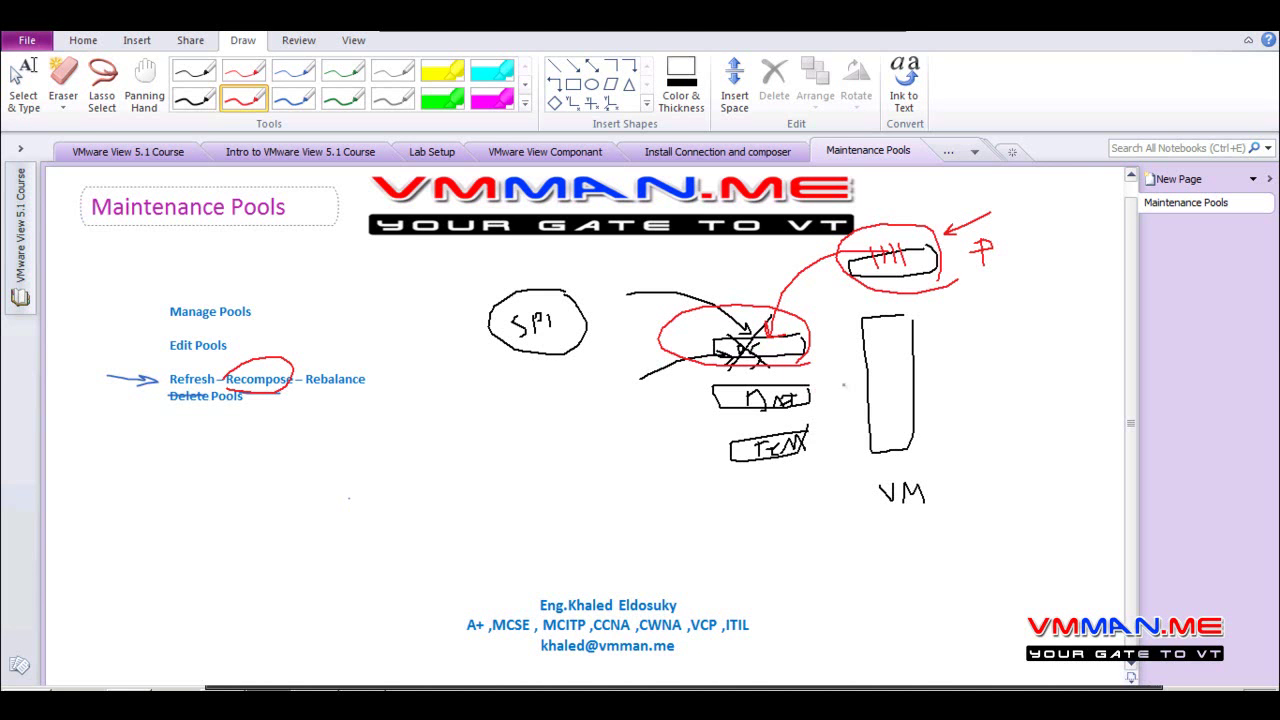
mouse_move(850, 381)
mouse_down()
mouse_move(810, 396)
mouse_move(832, 408)
mouse_up()
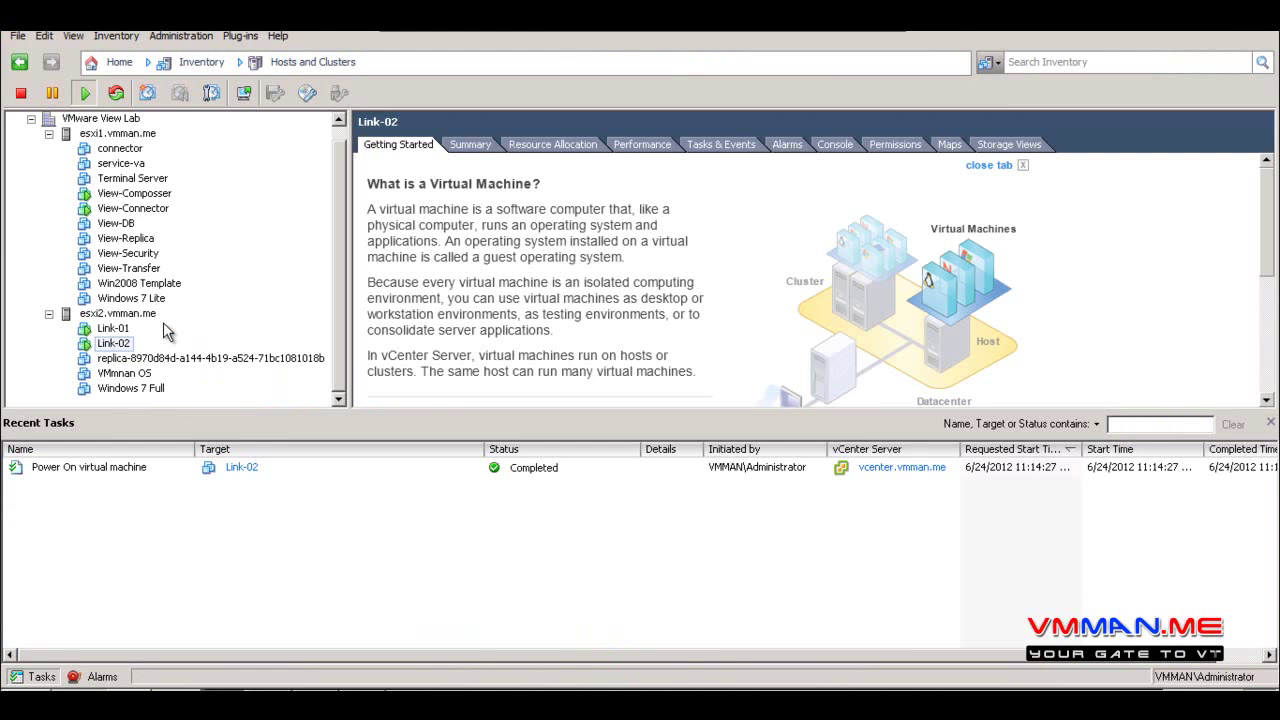
Open the VMmnan OS console and reposition its window
click(133, 375)
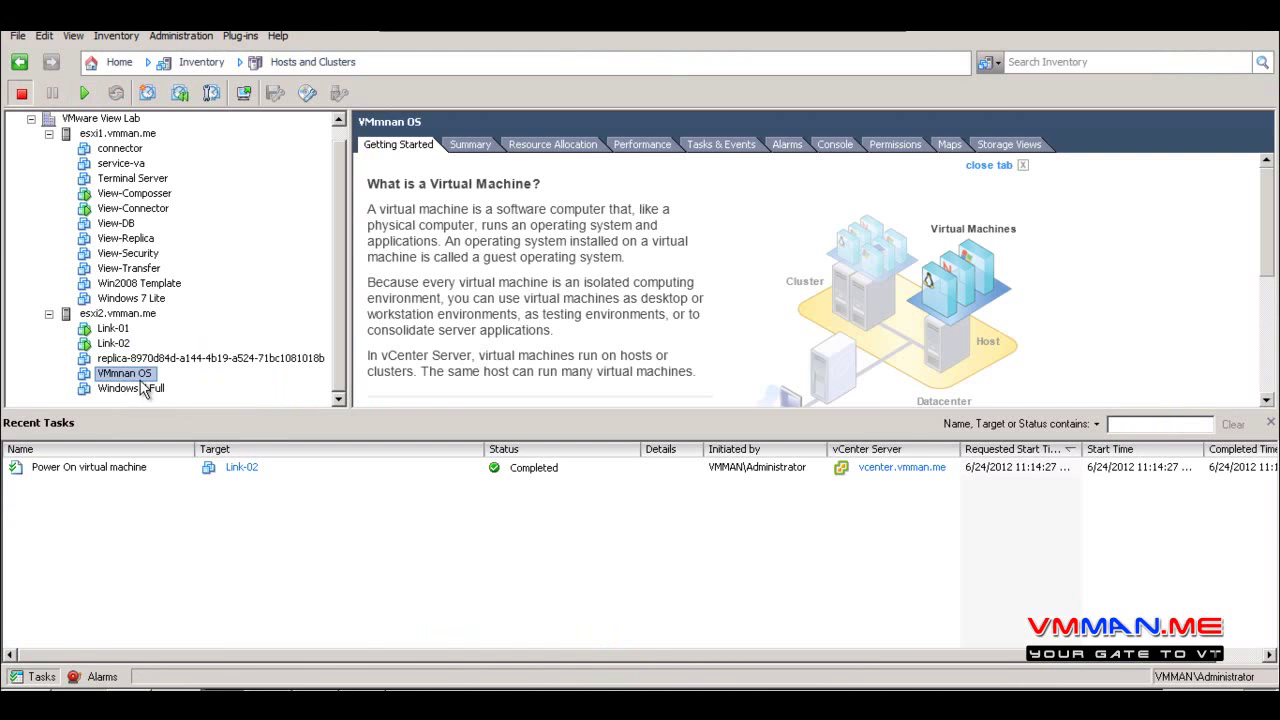
click(243, 92)
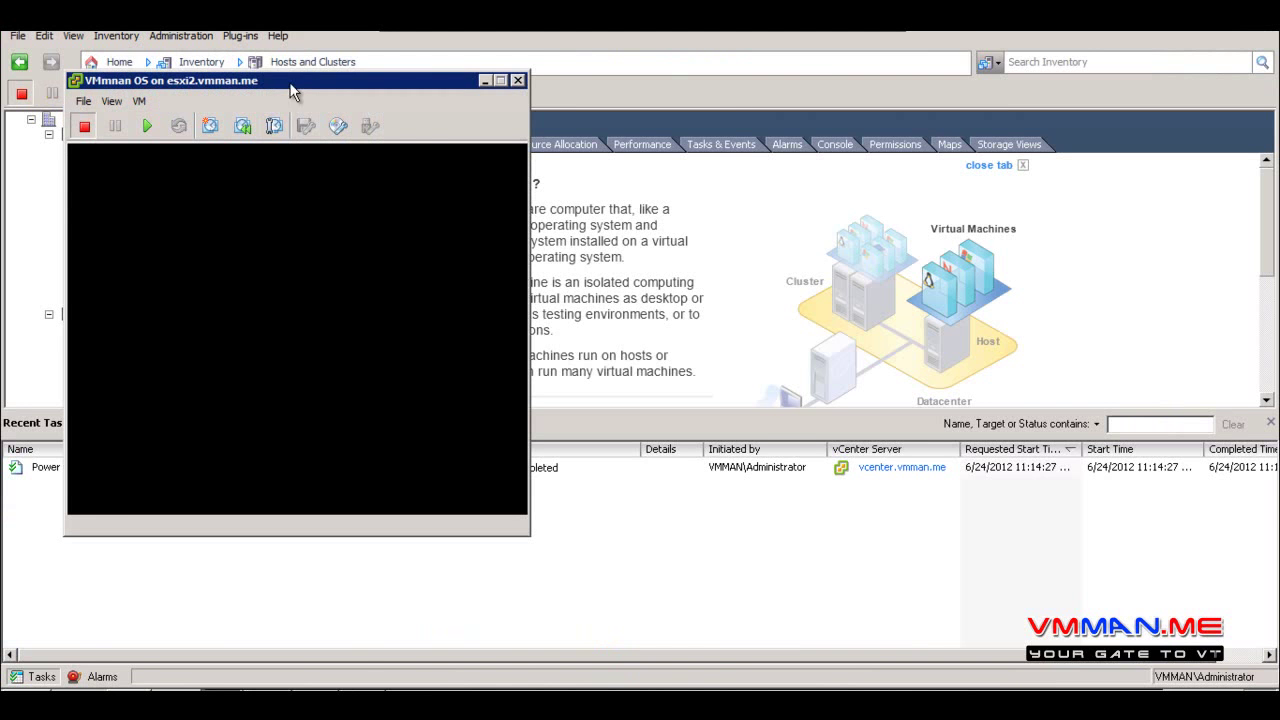
drag(290, 88, 564, 91)
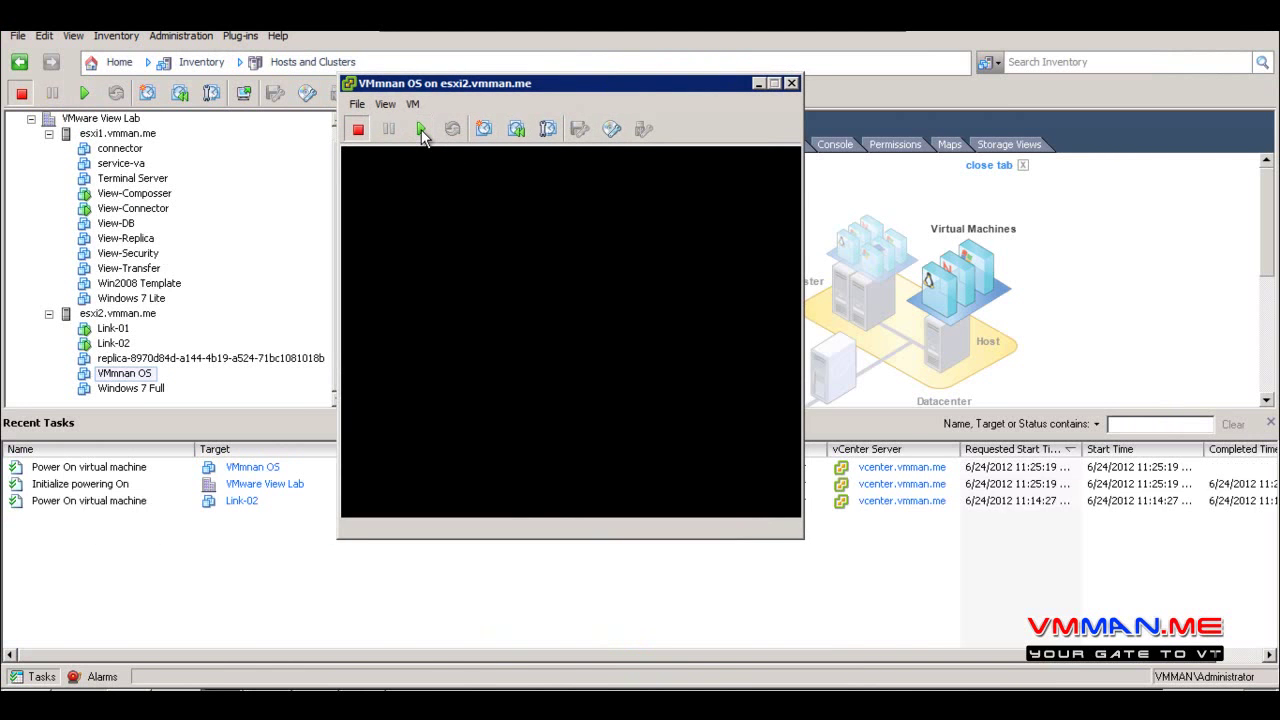
drag(459, 87, 448, 161)
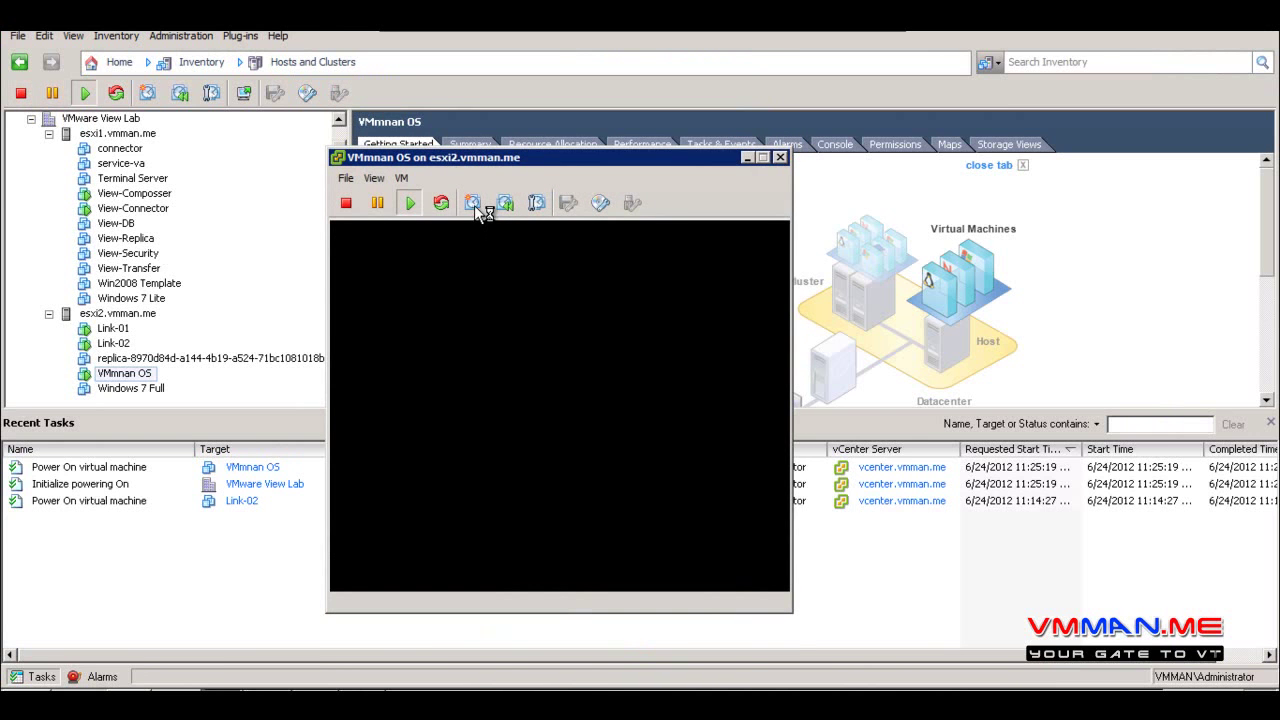
Cancel a new snapshot and review the existing Test snapshot in Snapshot Manager
click(474, 205)
click(591, 486)
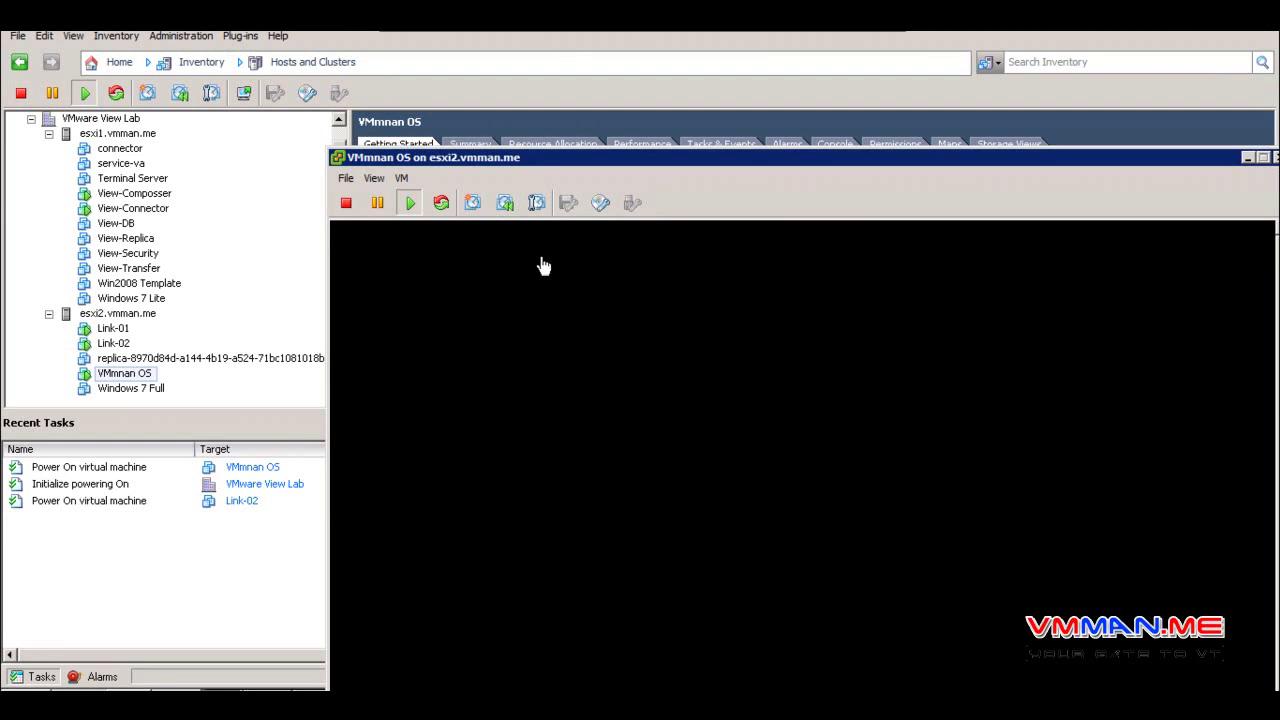
click(536, 203)
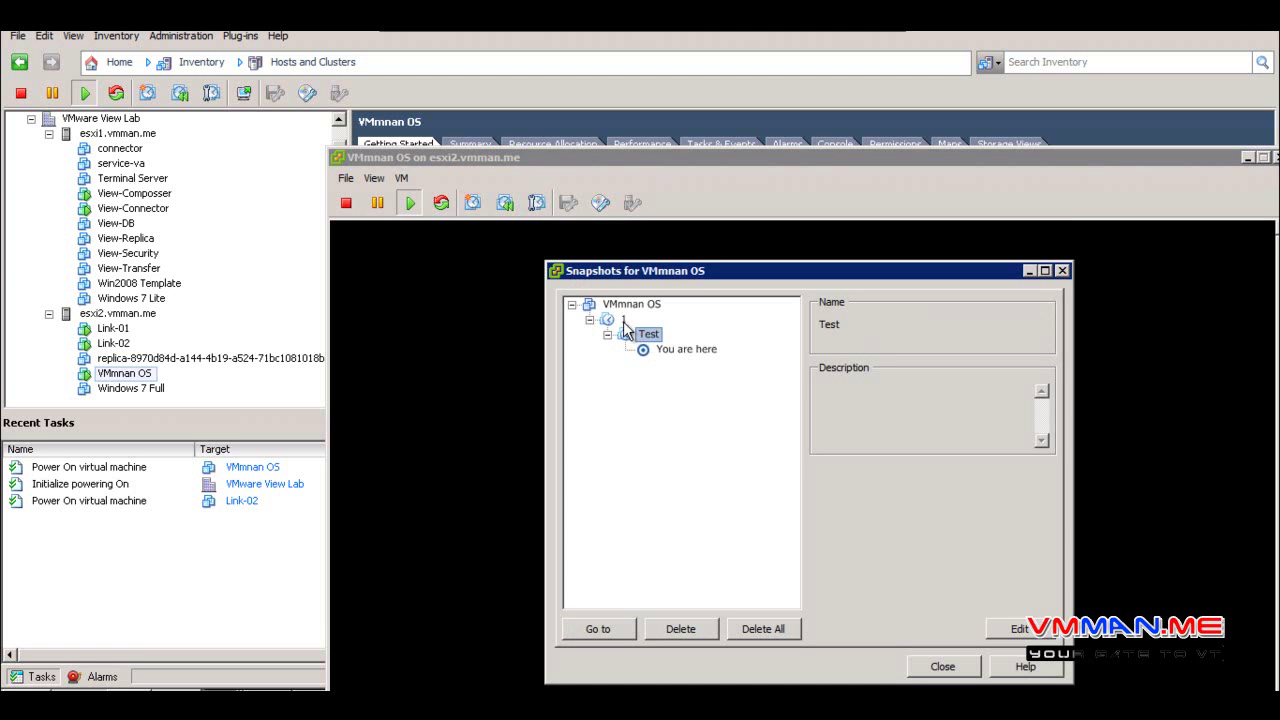
click(965, 665)
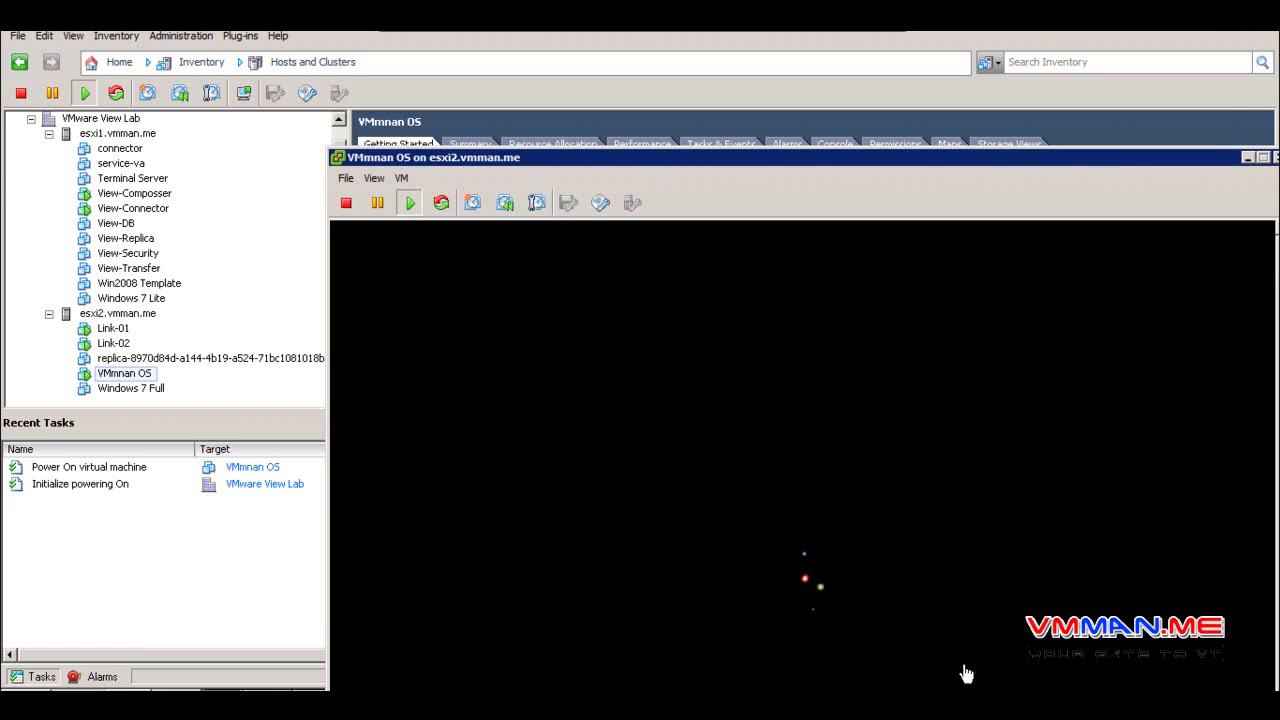
Enter the account password in the VMmnan OS console to reach the Windows desktop
drag(649, 157, 551, 55)
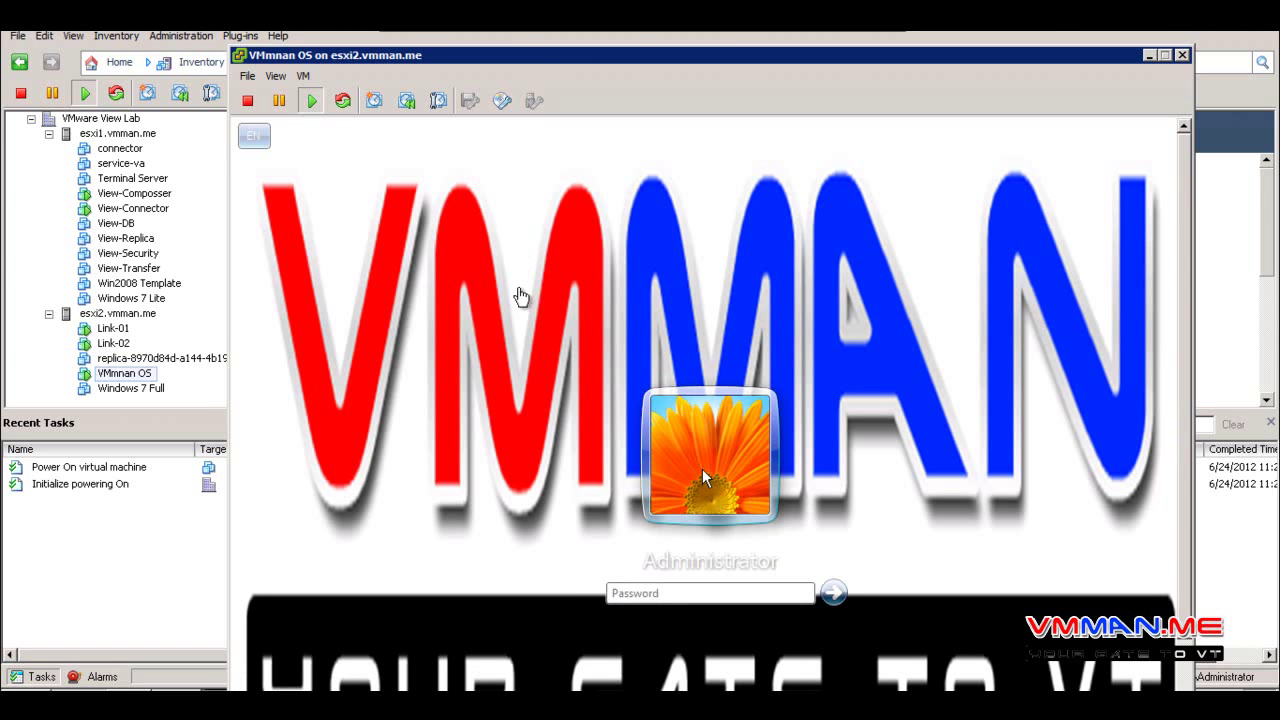
click(664, 608)
text(P)
key(Return)
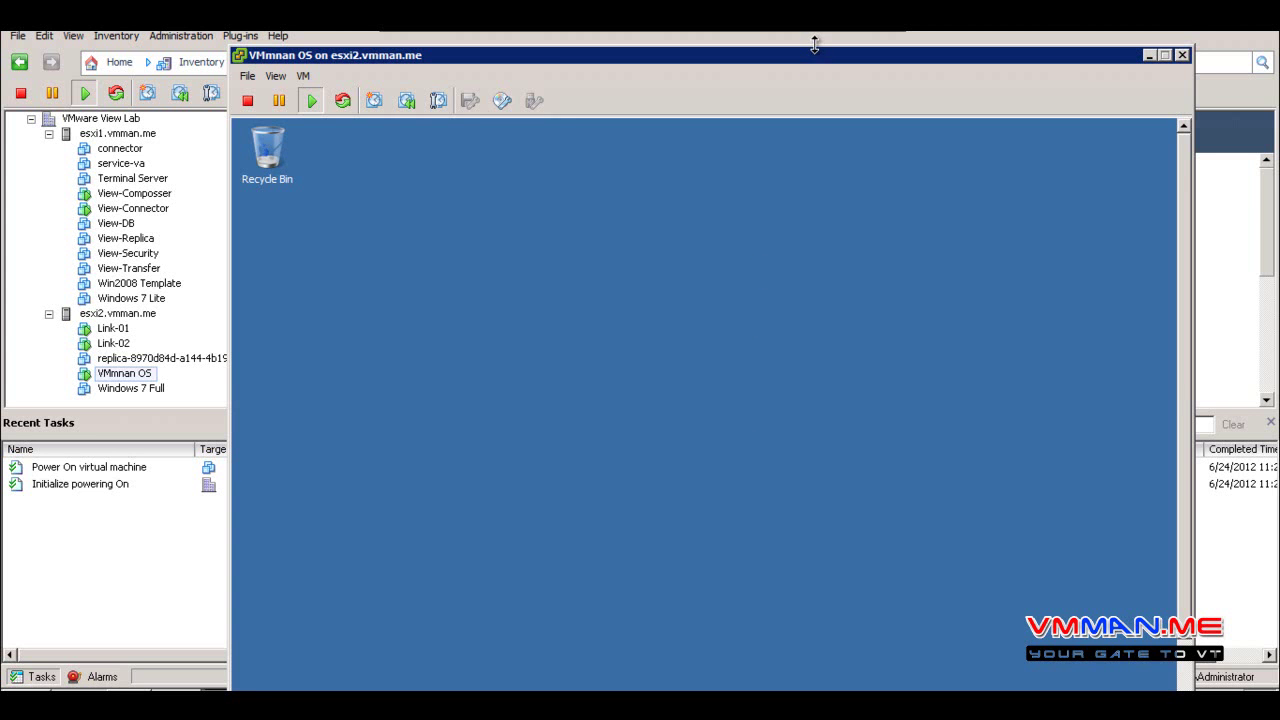
drag(814, 50, 785, 58)
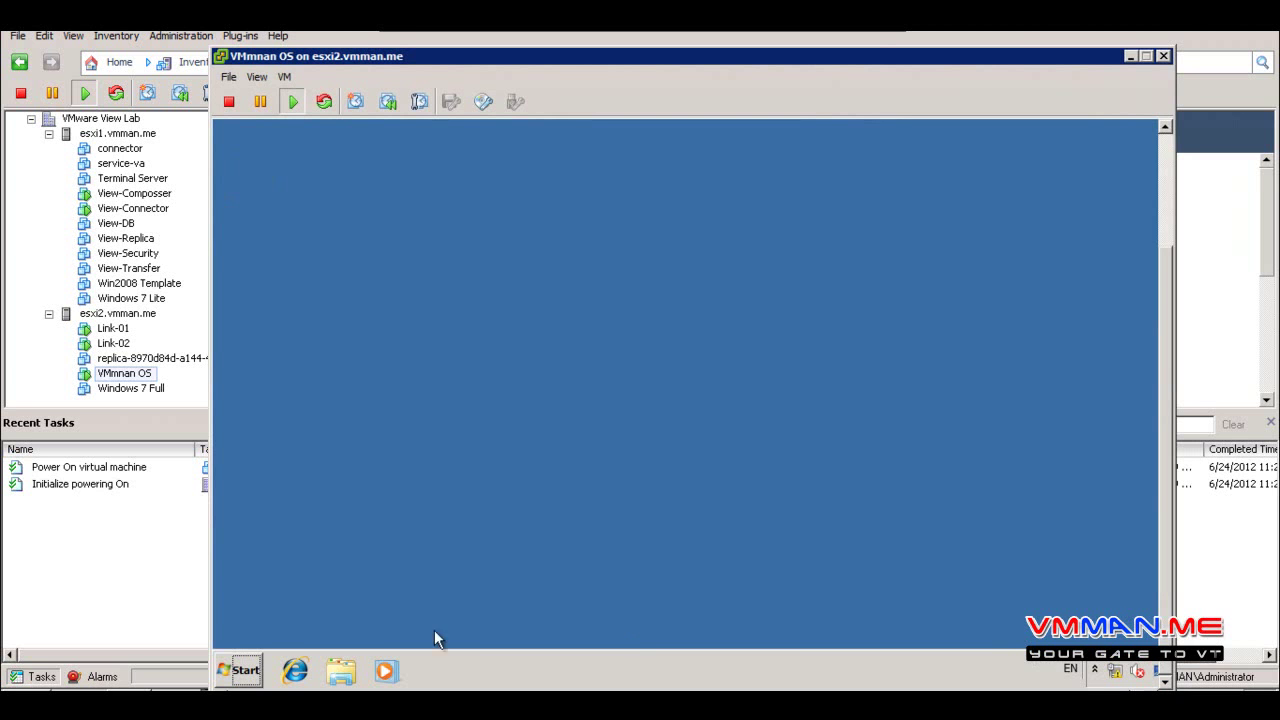
Run 7z442.exe from the 7zip folder on \\192.168.1.200 and install 7-Zip to the default folder
click(244, 668)
click(309, 632)
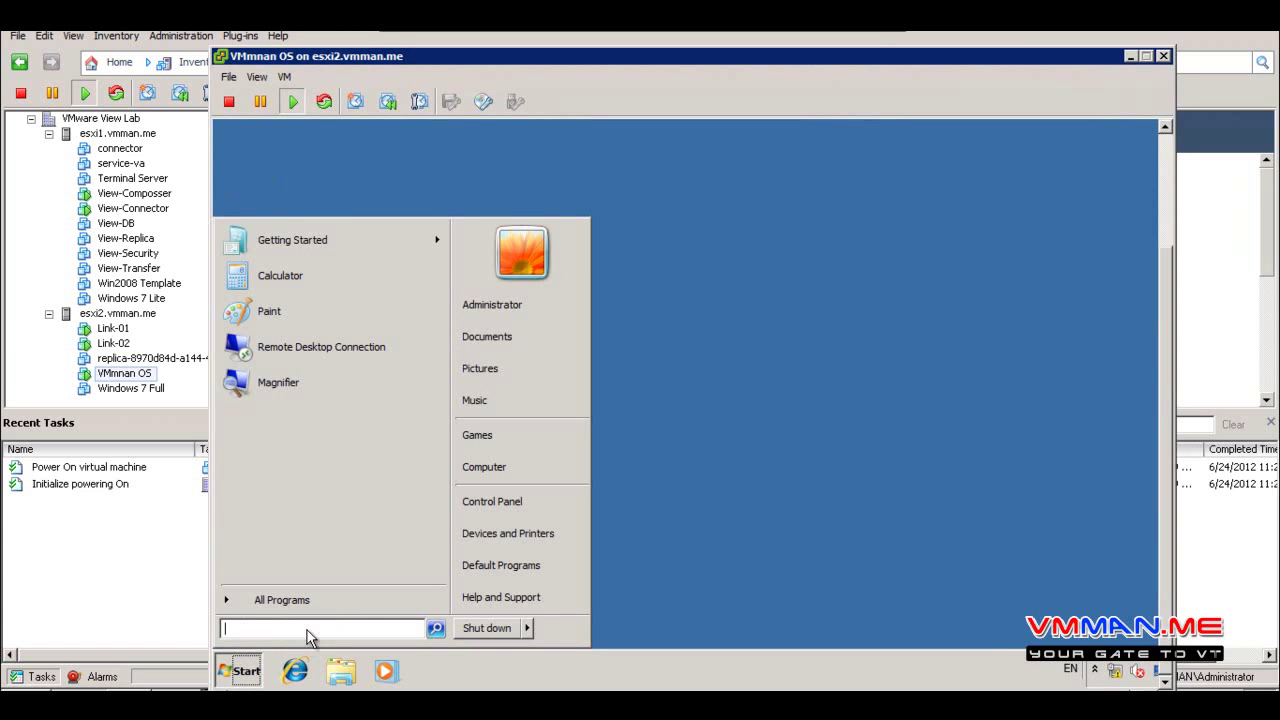
text(\\)
text(19)
key(BackSpace)
key(BackSpace)
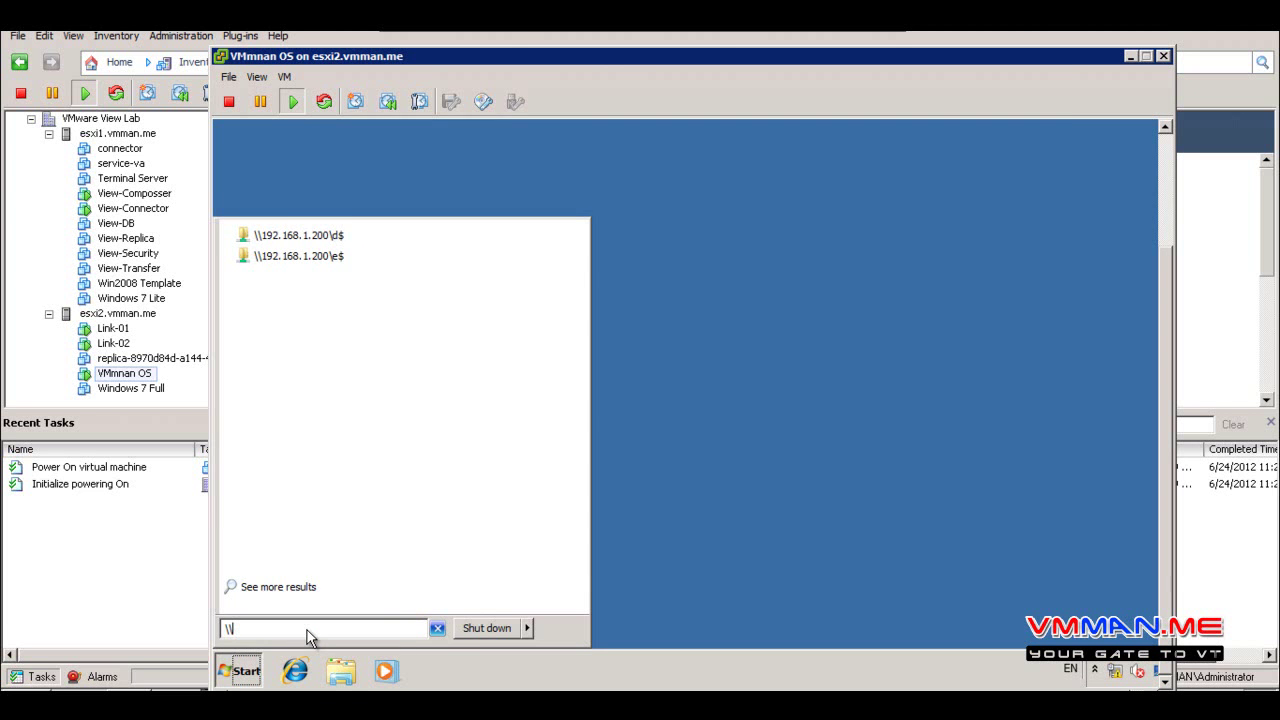
key(Return)
double_click(542, 160)
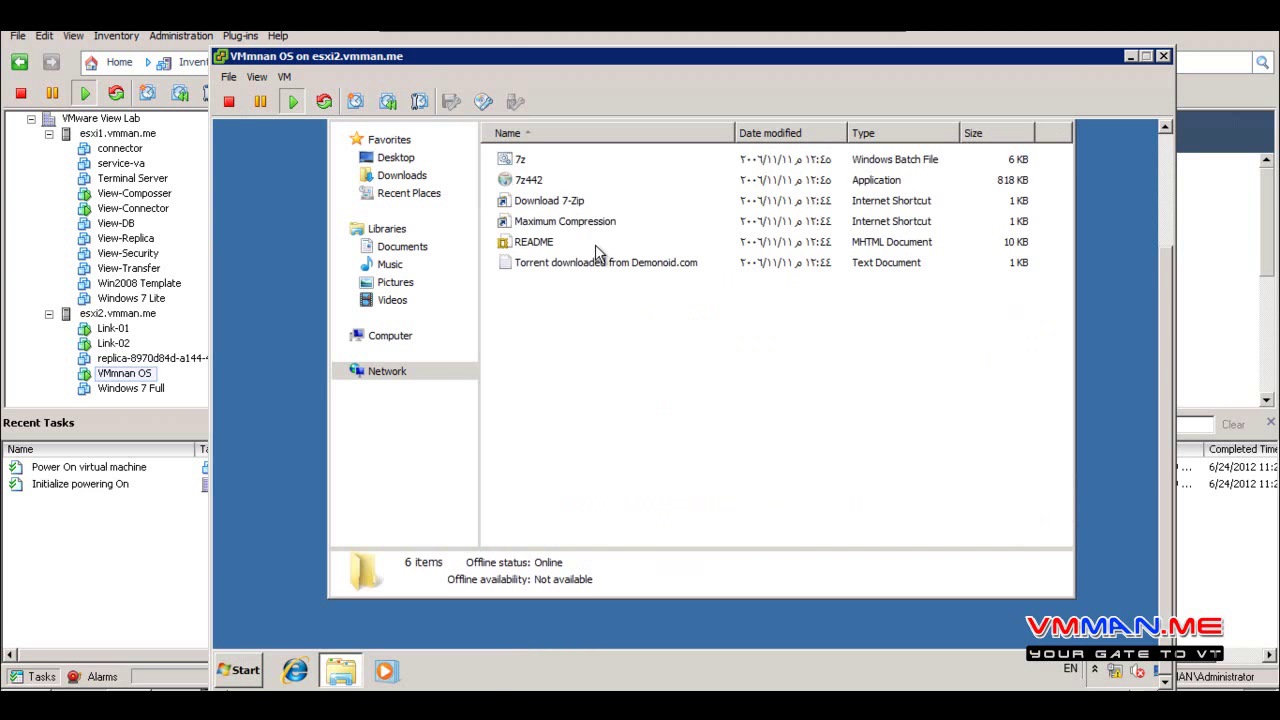
double_click(540, 182)
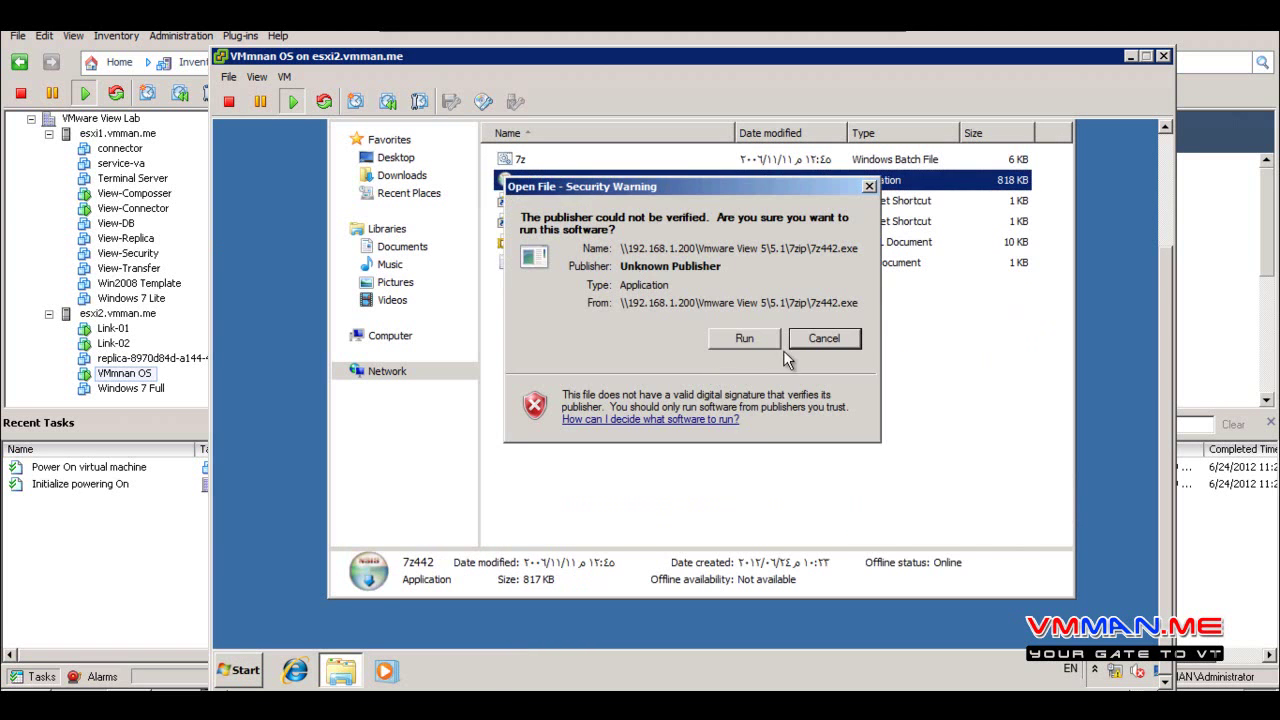
click(773, 340)
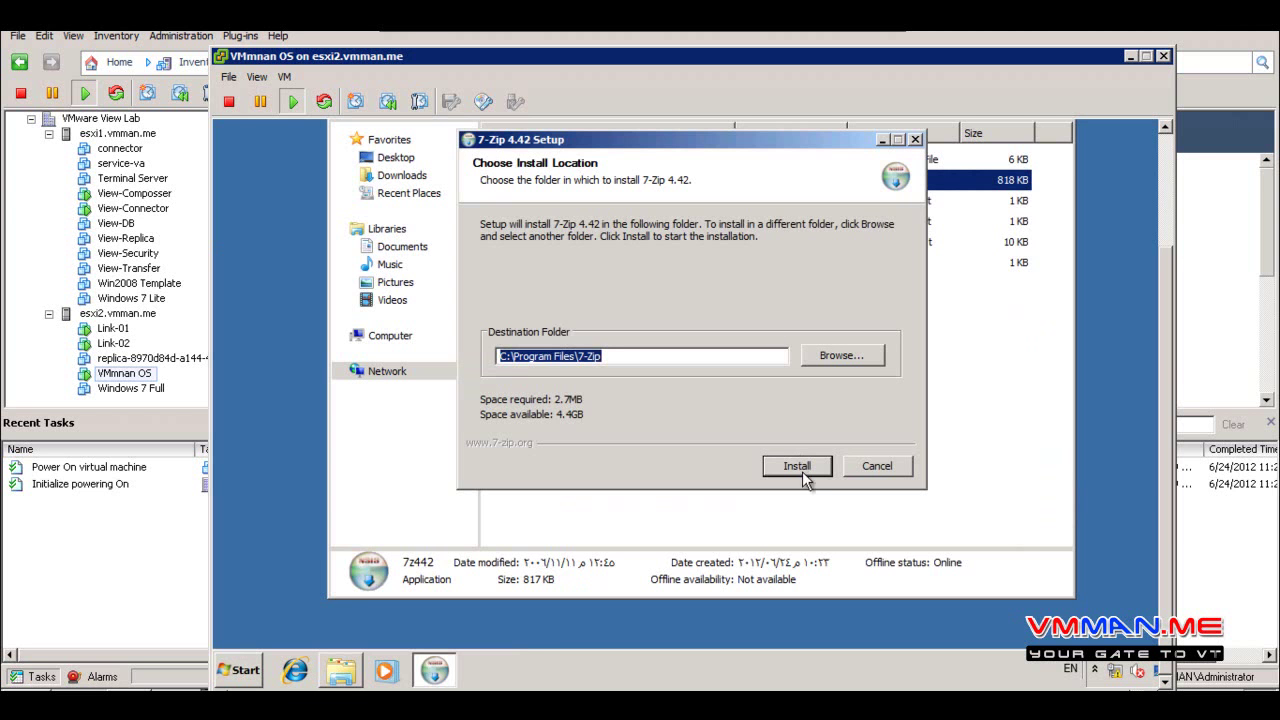
click(797, 466)
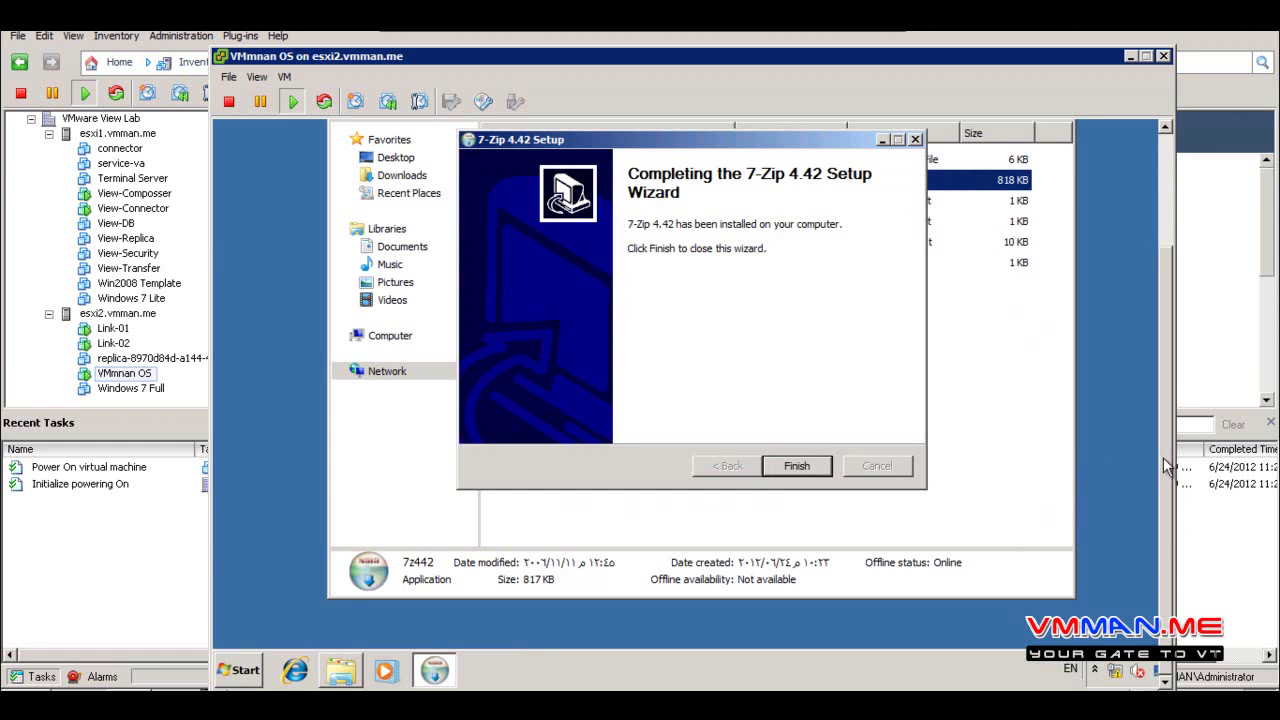
click(790, 603)
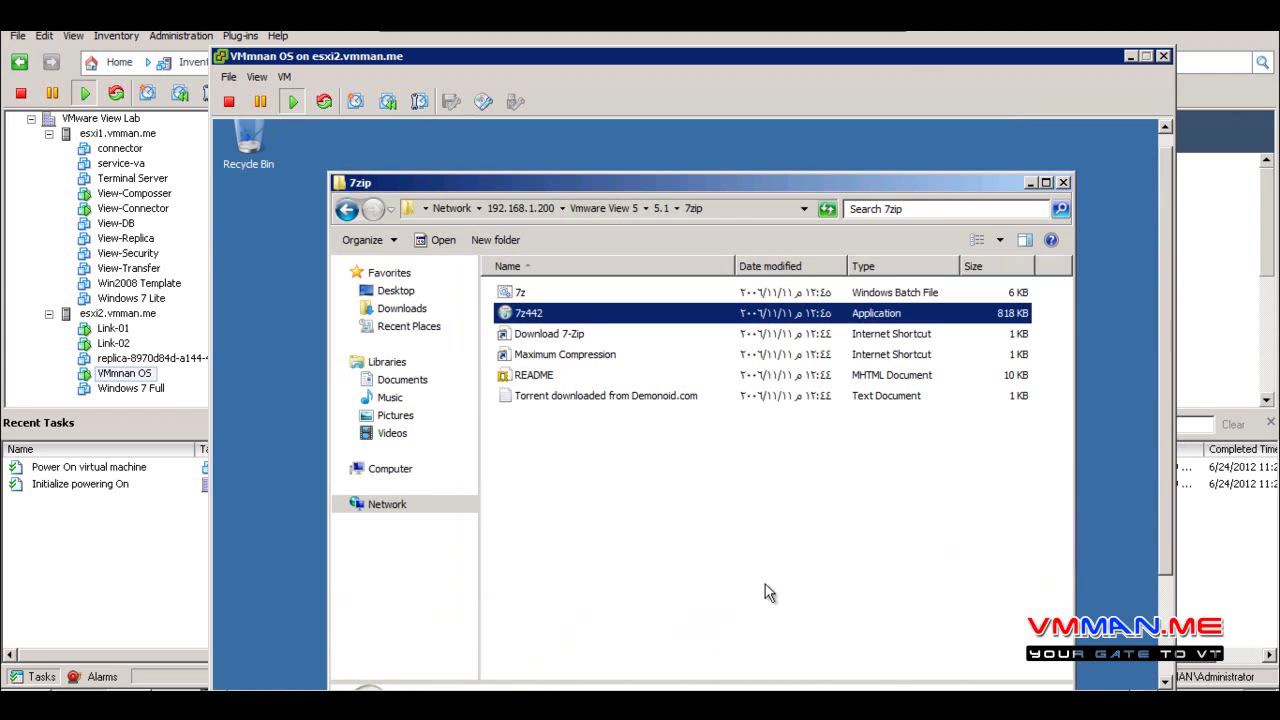
Close the share browser and check 7-Zip, GlobalSCAPE and Copy Handler in All Programs
click(346, 208)
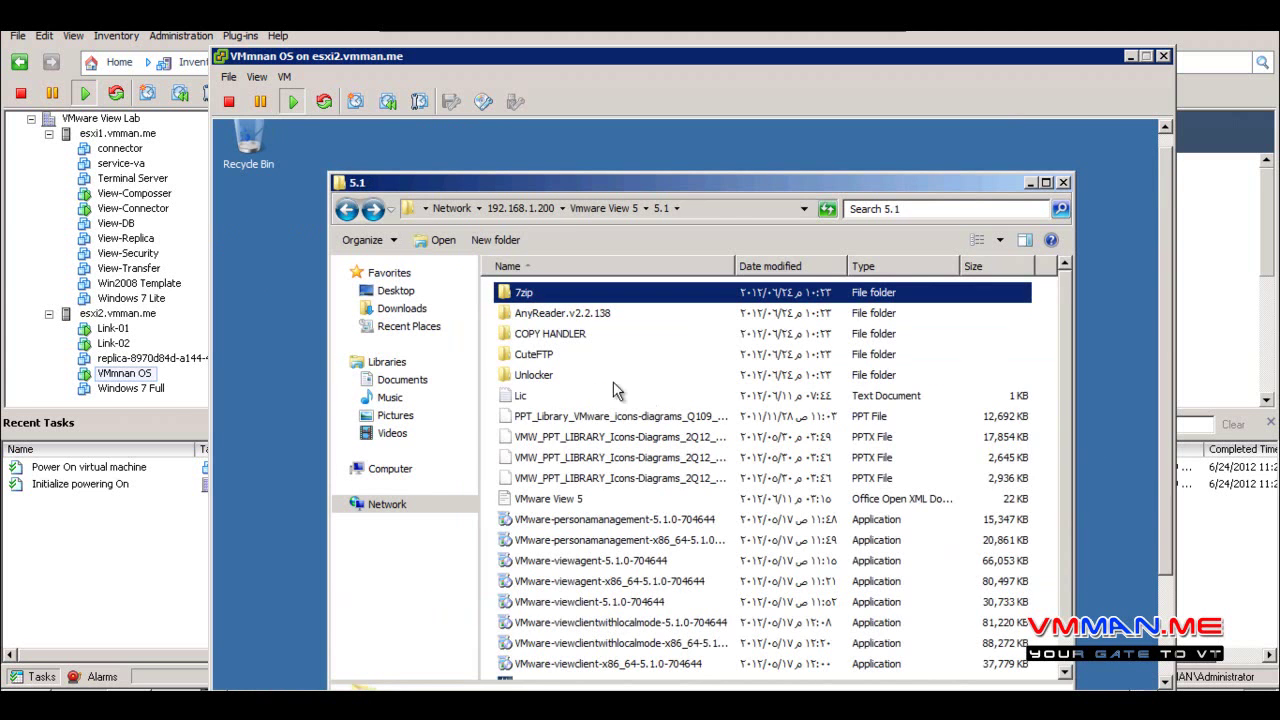
key(alt+F4)
click(250, 672)
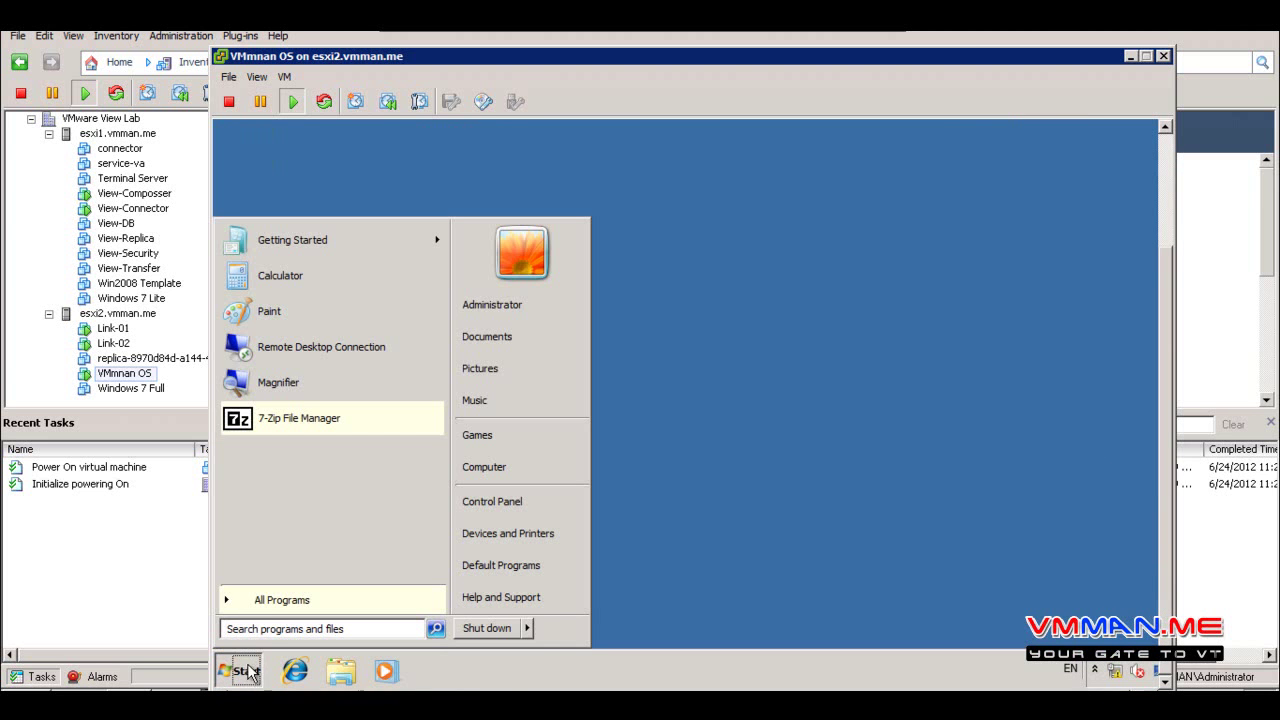
click(272, 603)
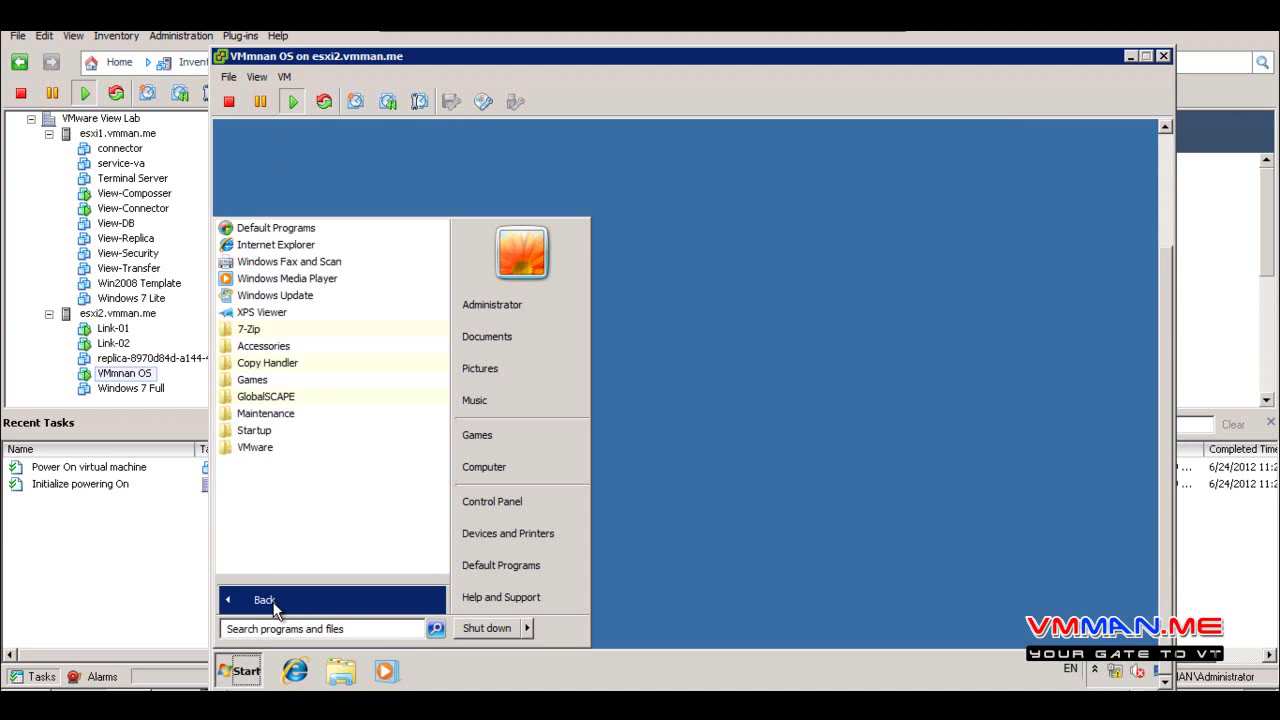
click(272, 332)
click(270, 333)
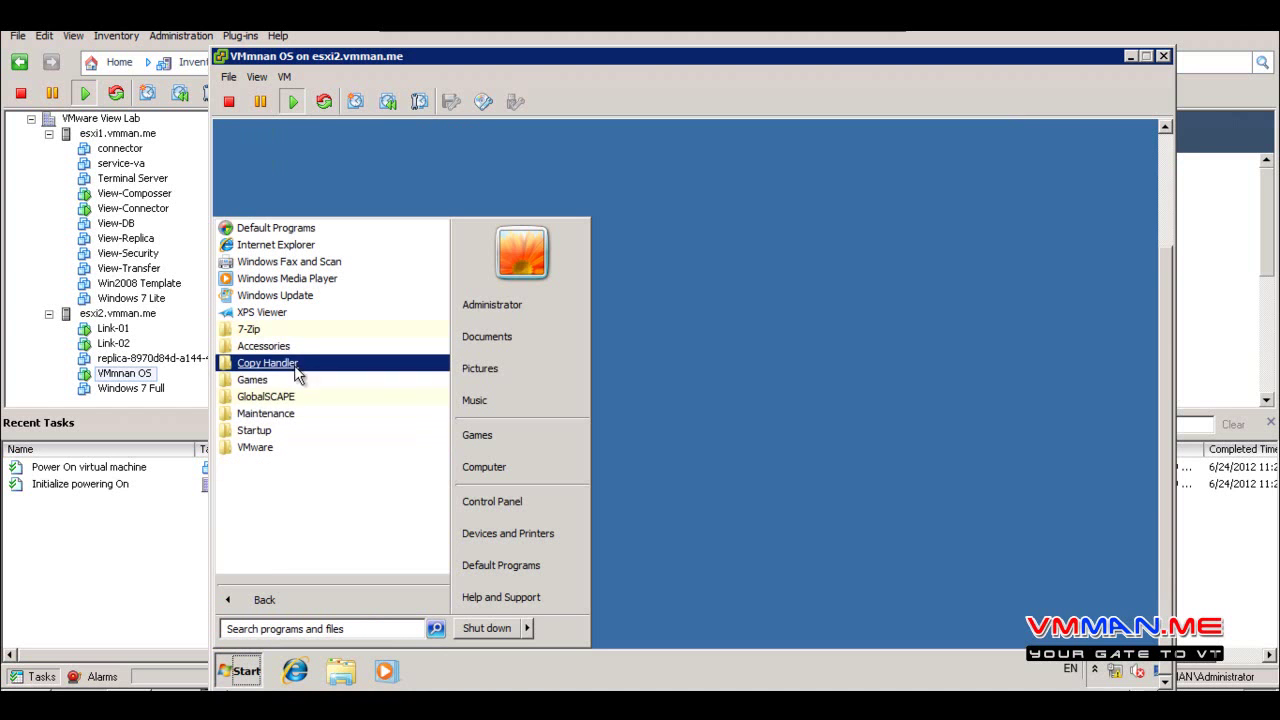
click(300, 398)
click(313, 402)
click(310, 366)
click(310, 366)
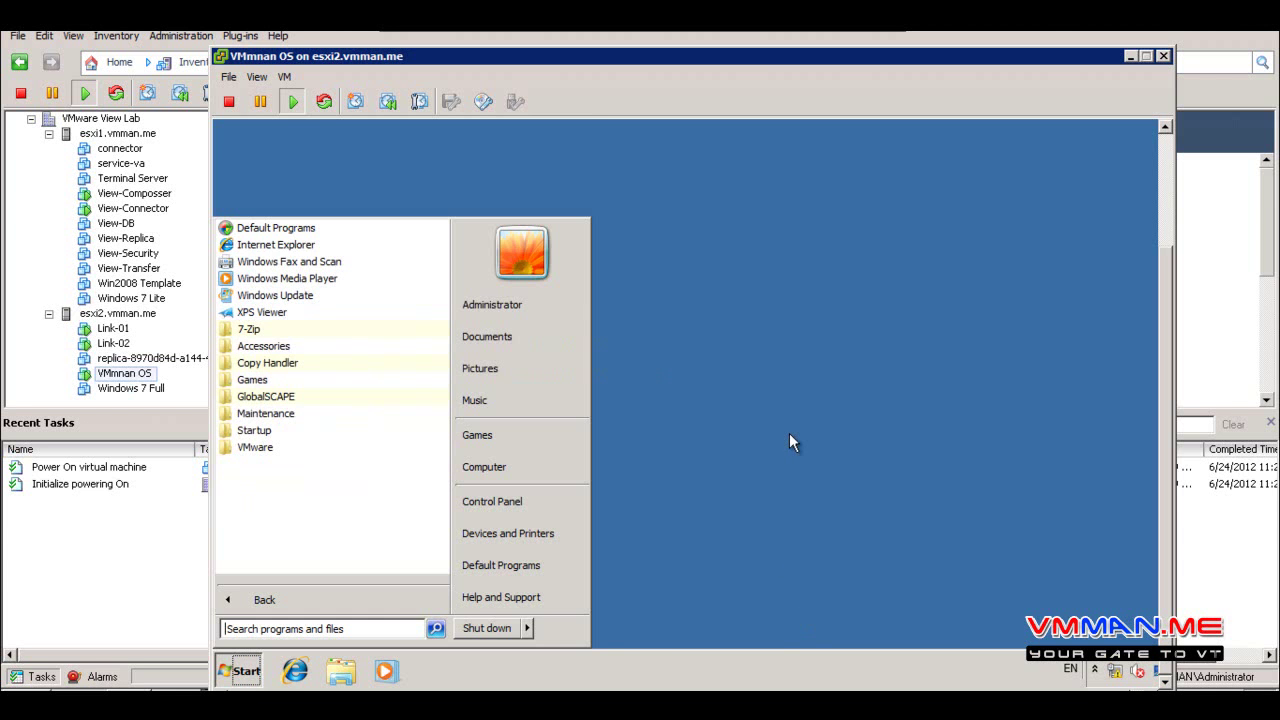
Save the solid green swatch as the guest's desktop background and close Personalization
click(690, 470)
right_click(690, 470)
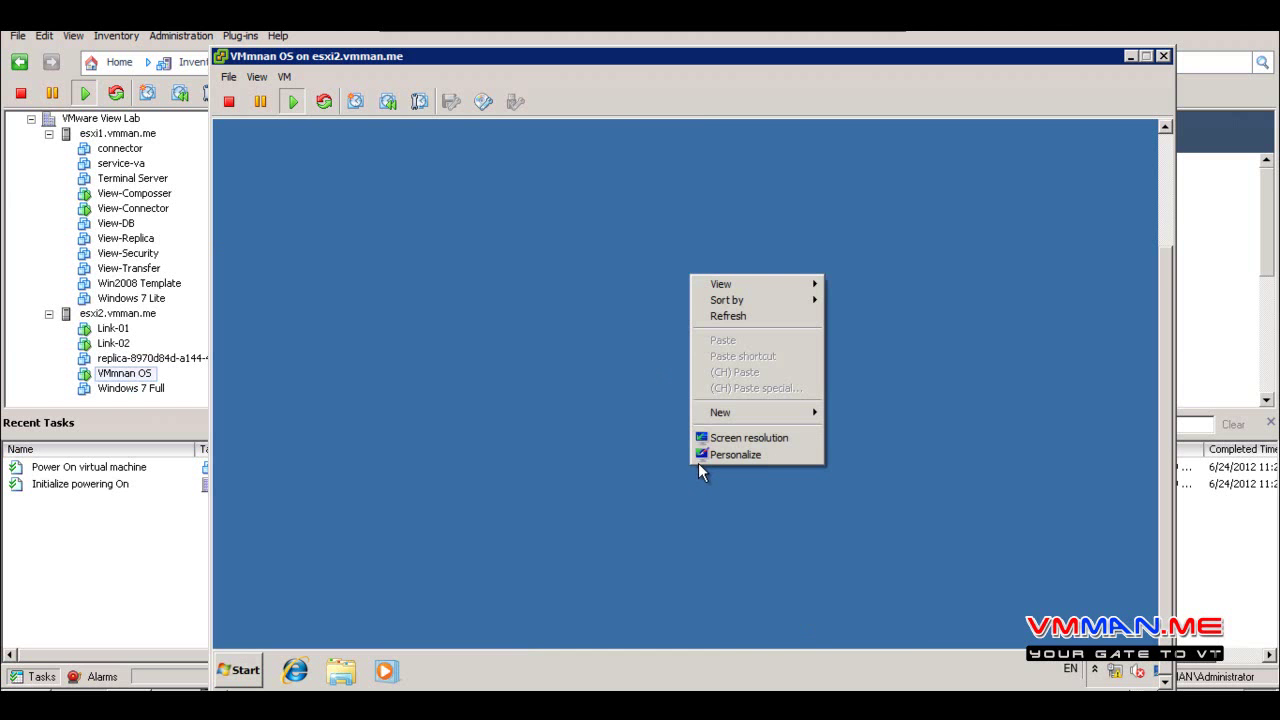
click(709, 457)
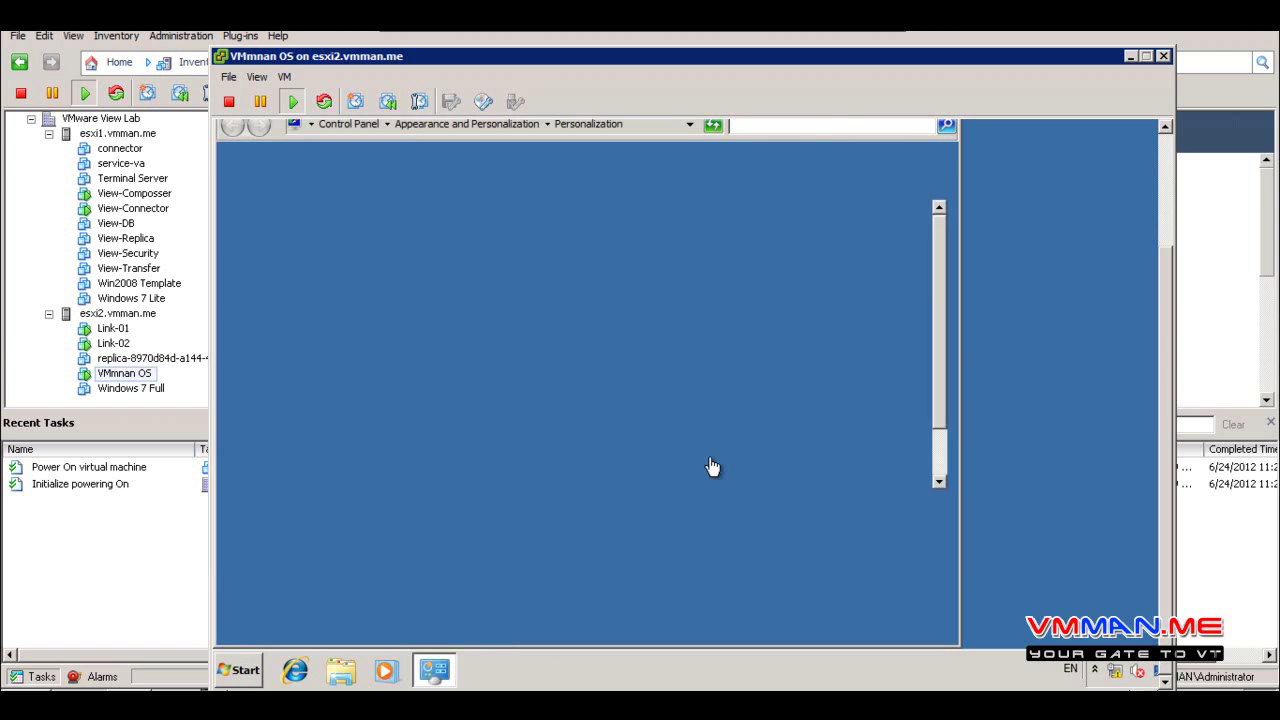
click(484, 546)
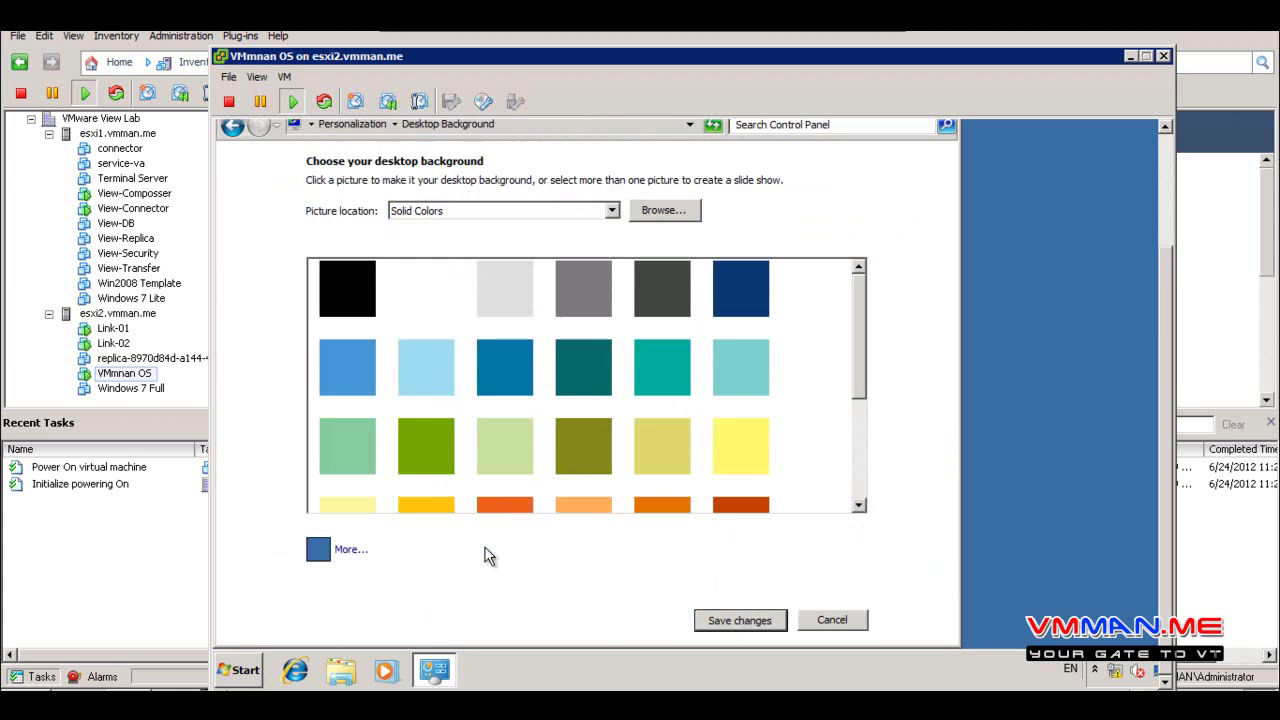
click(442, 448)
click(745, 619)
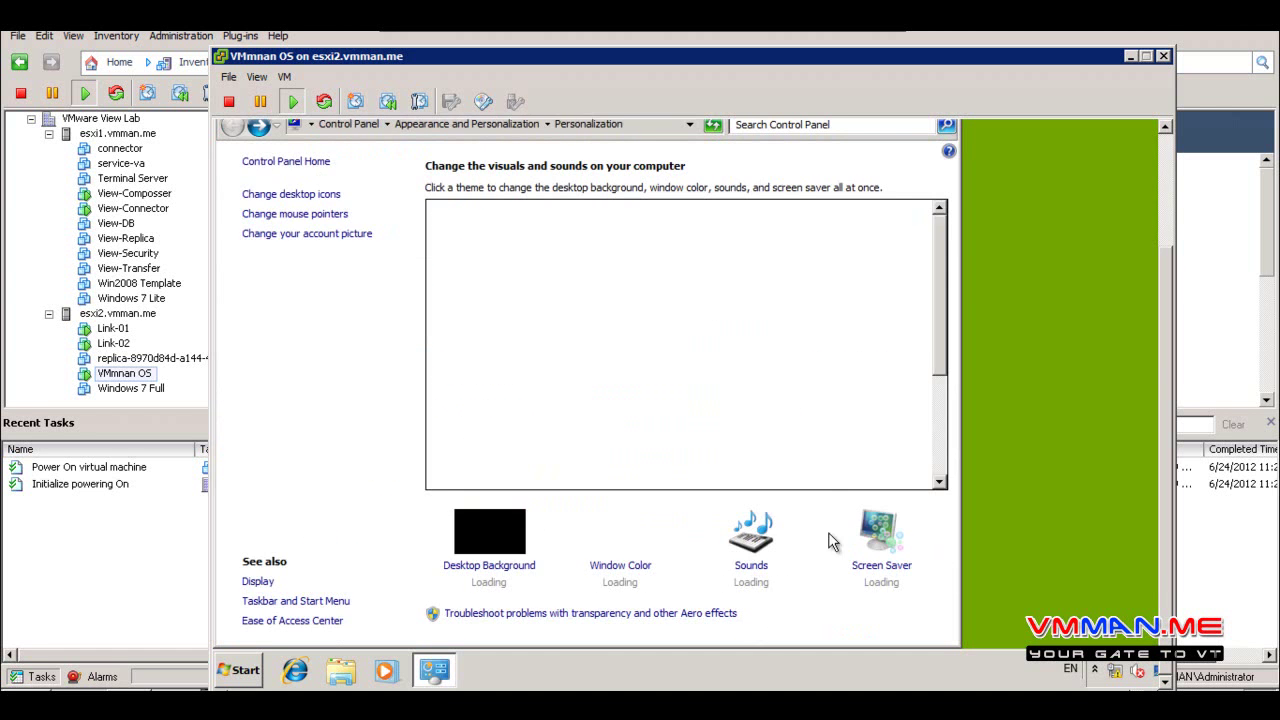
scroll(1172, 190, up, 2)
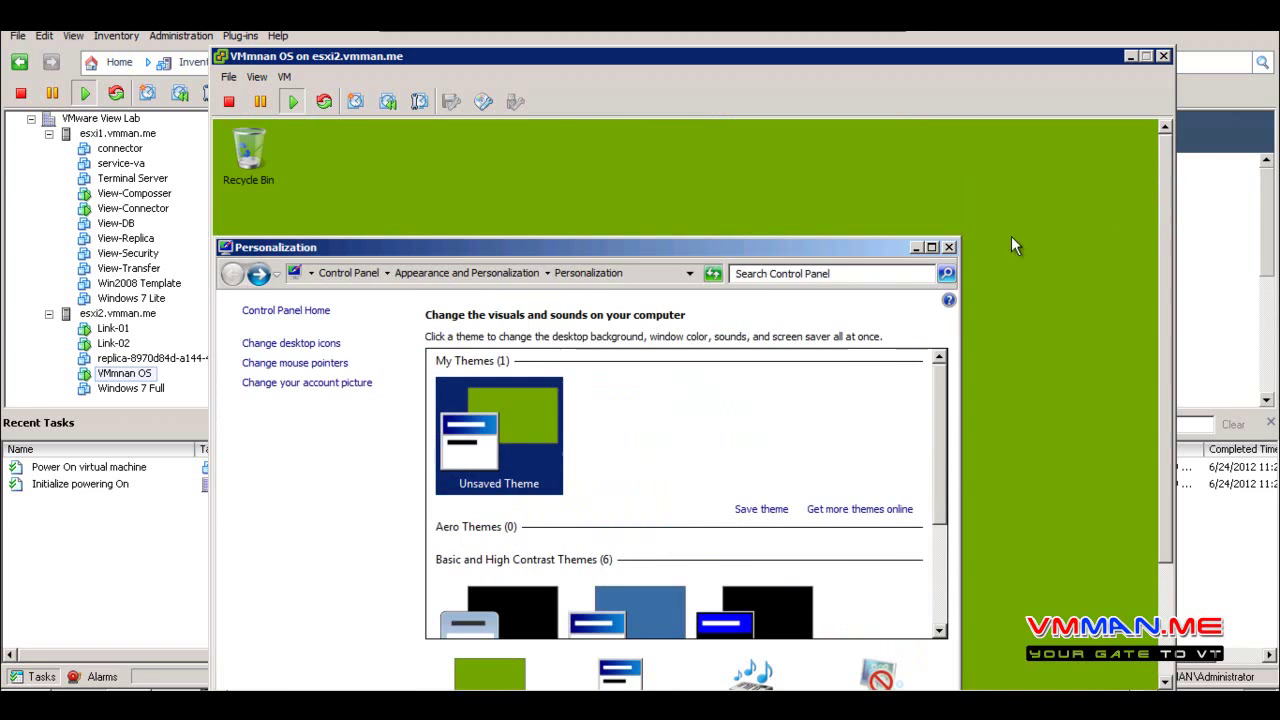
key(alt+F4)
scroll(1163, 265, down, 2)
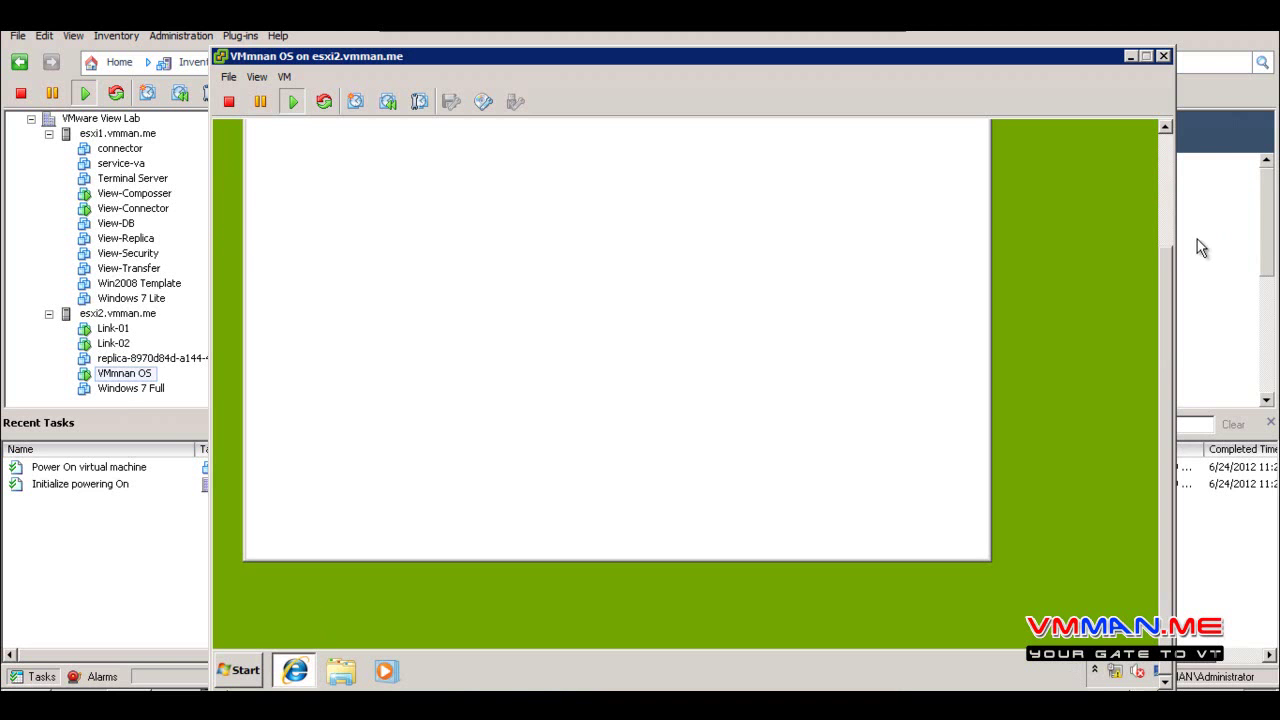
scroll(1166, 290, up, 2)
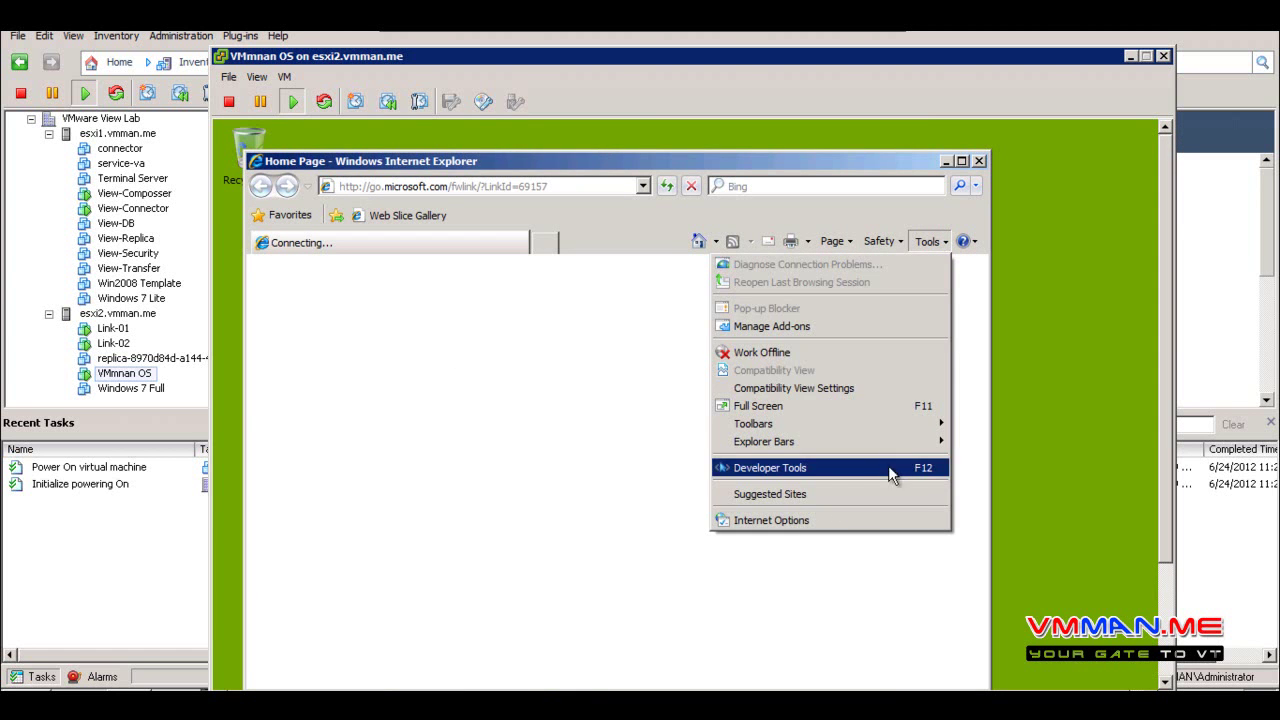
click(815, 522)
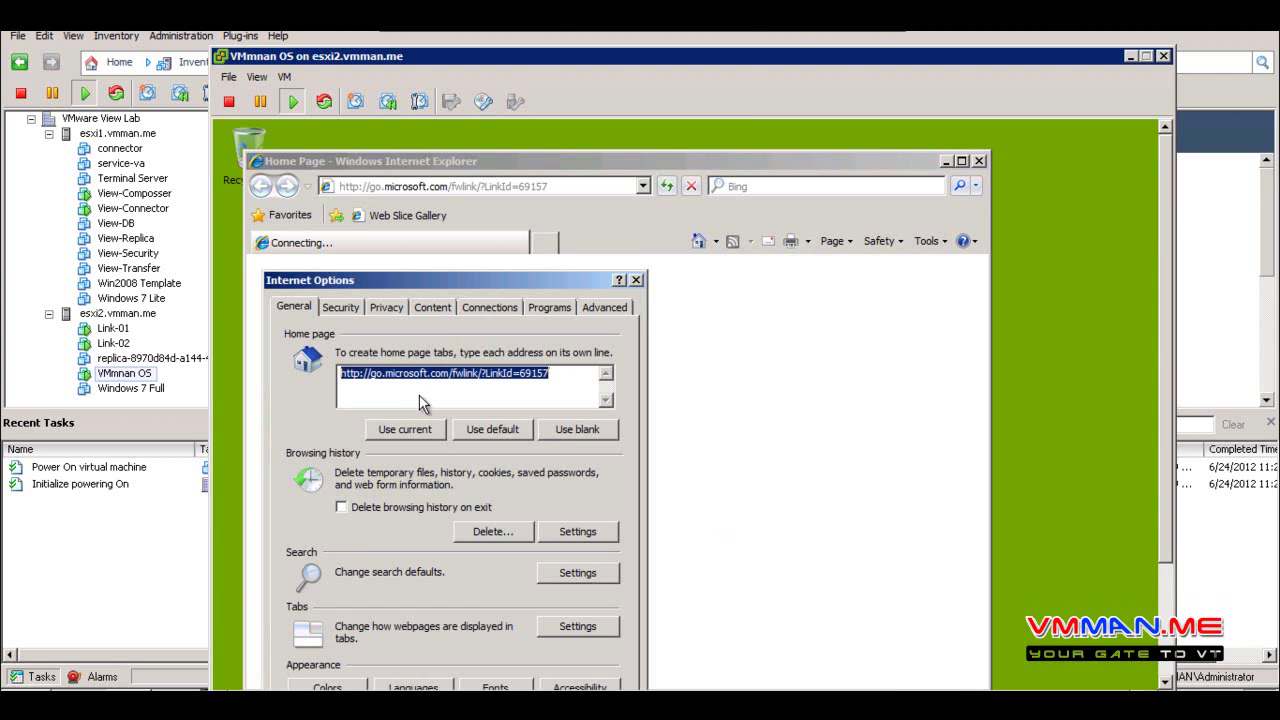
text(www)
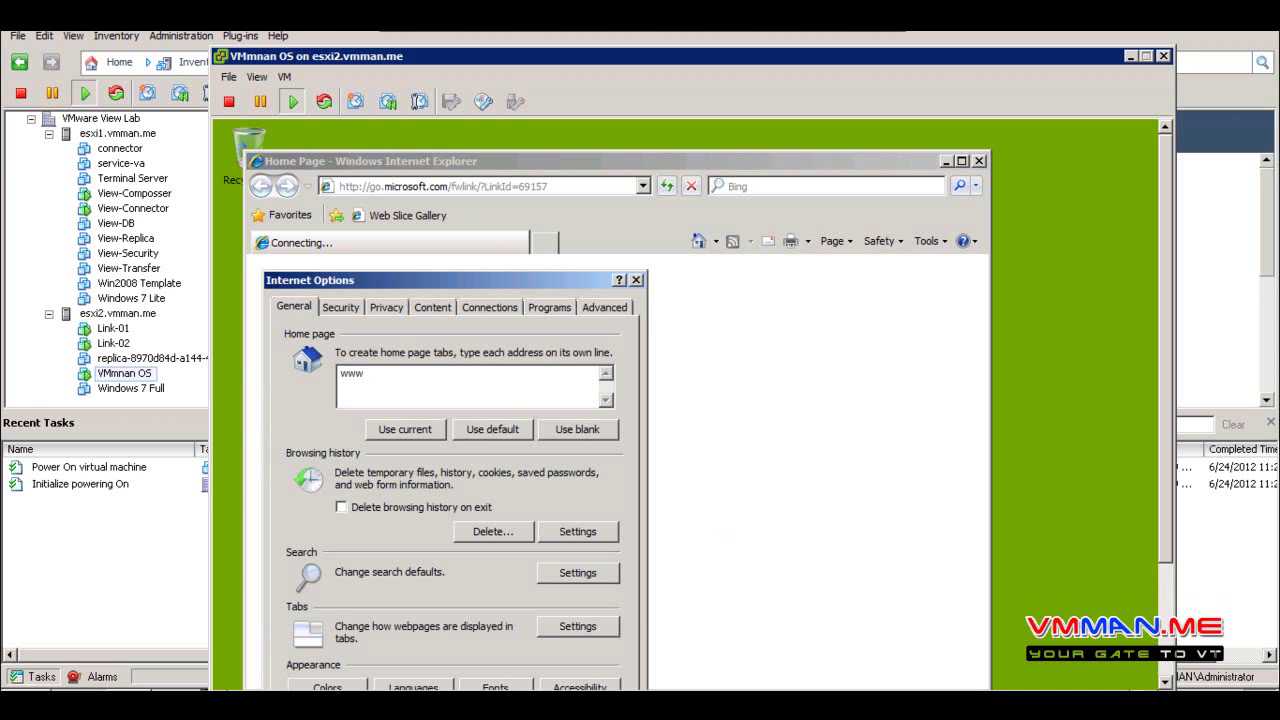
text(.vmware.com)
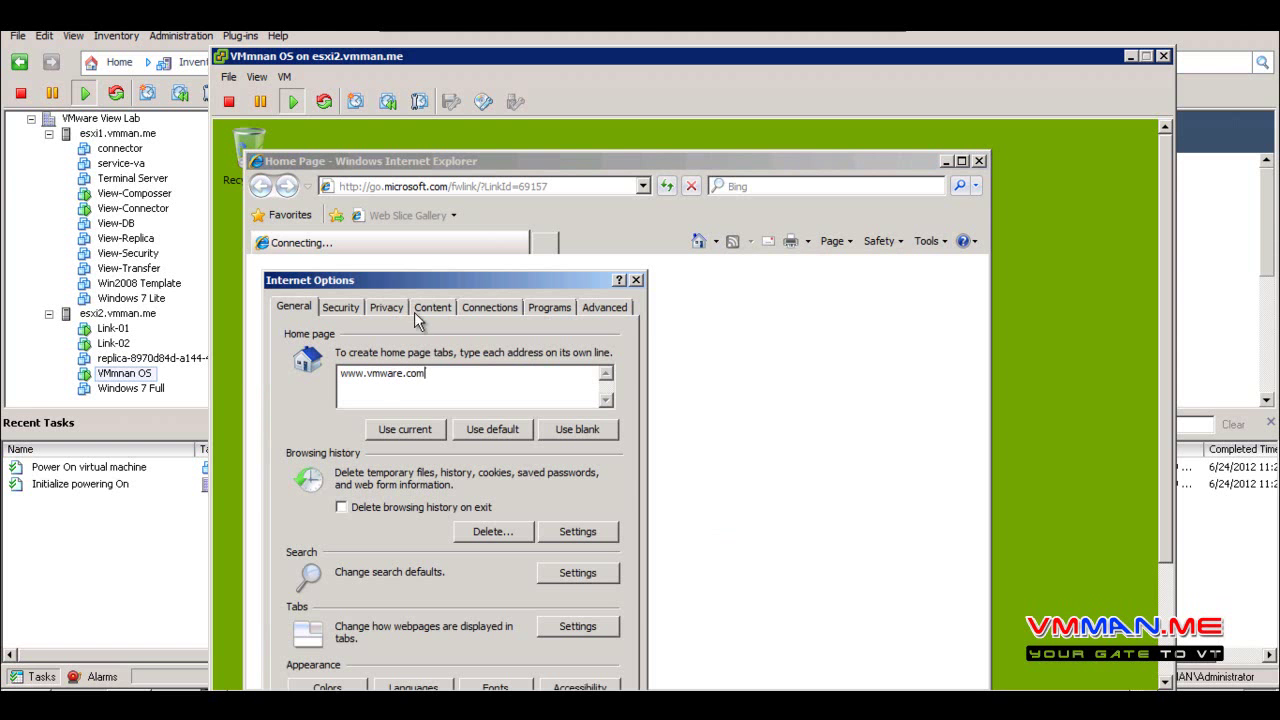
drag(496, 278, 559, 135)
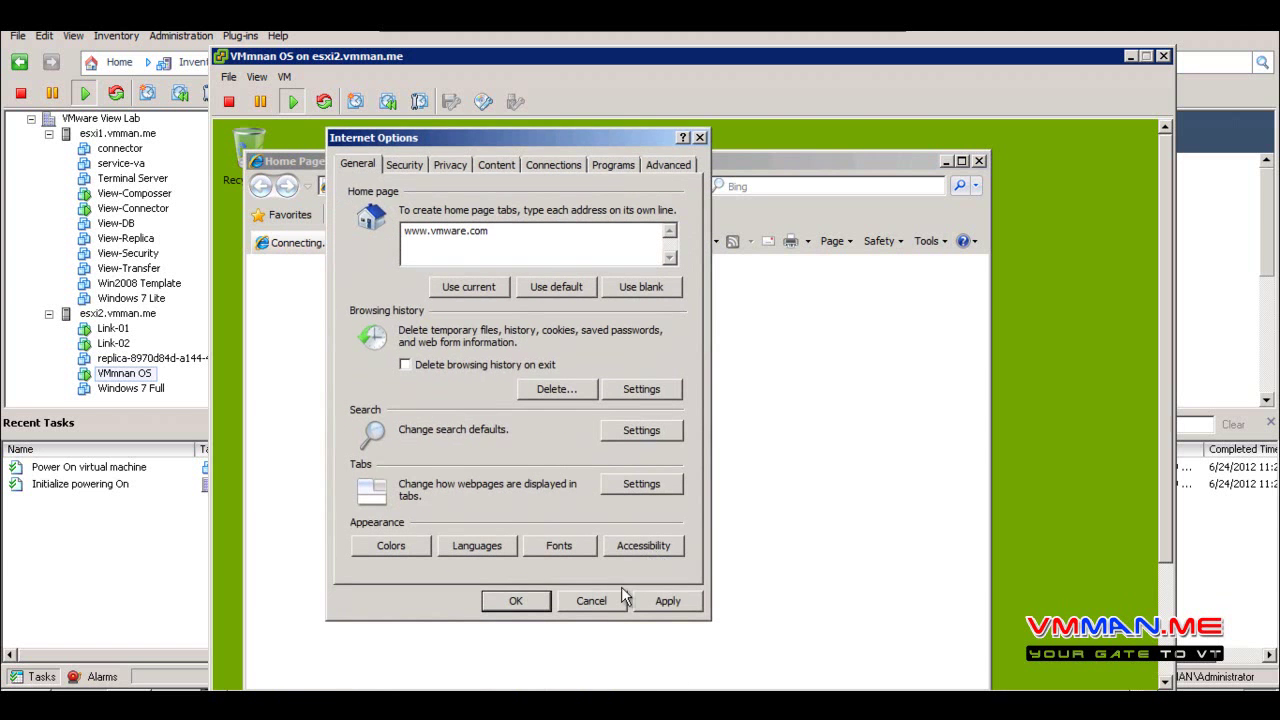
click(516, 600)
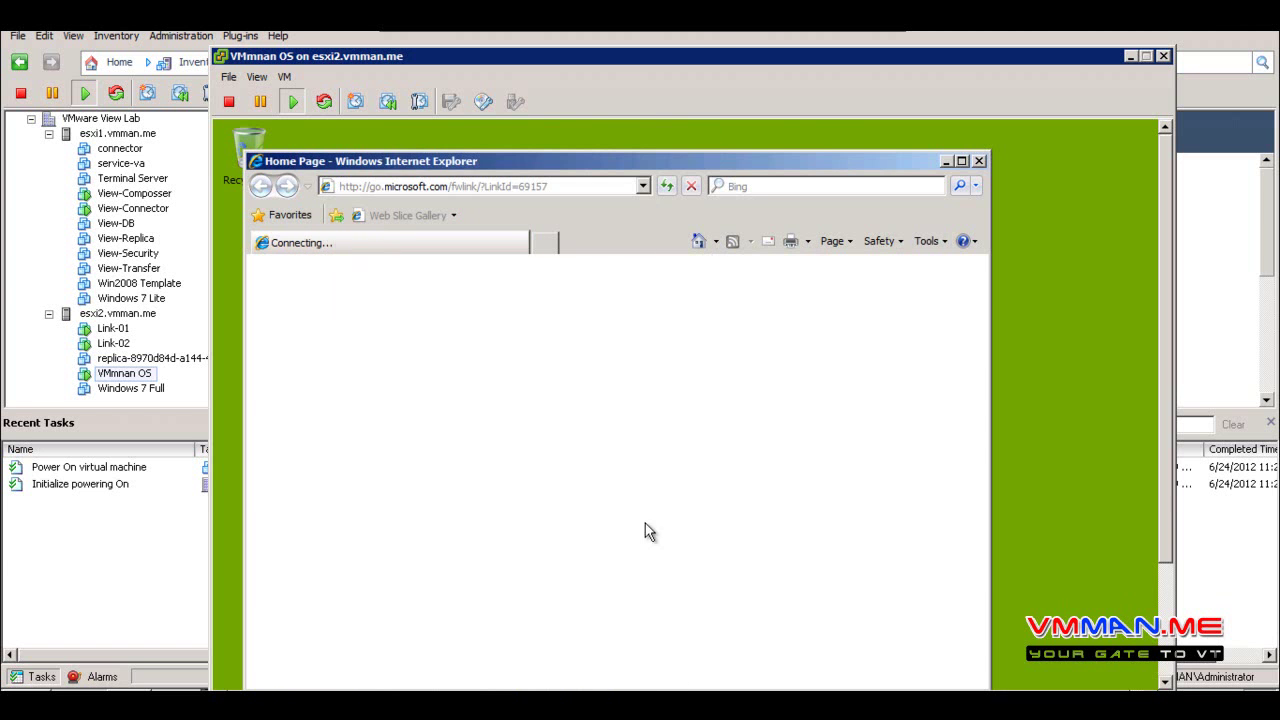
click(980, 161)
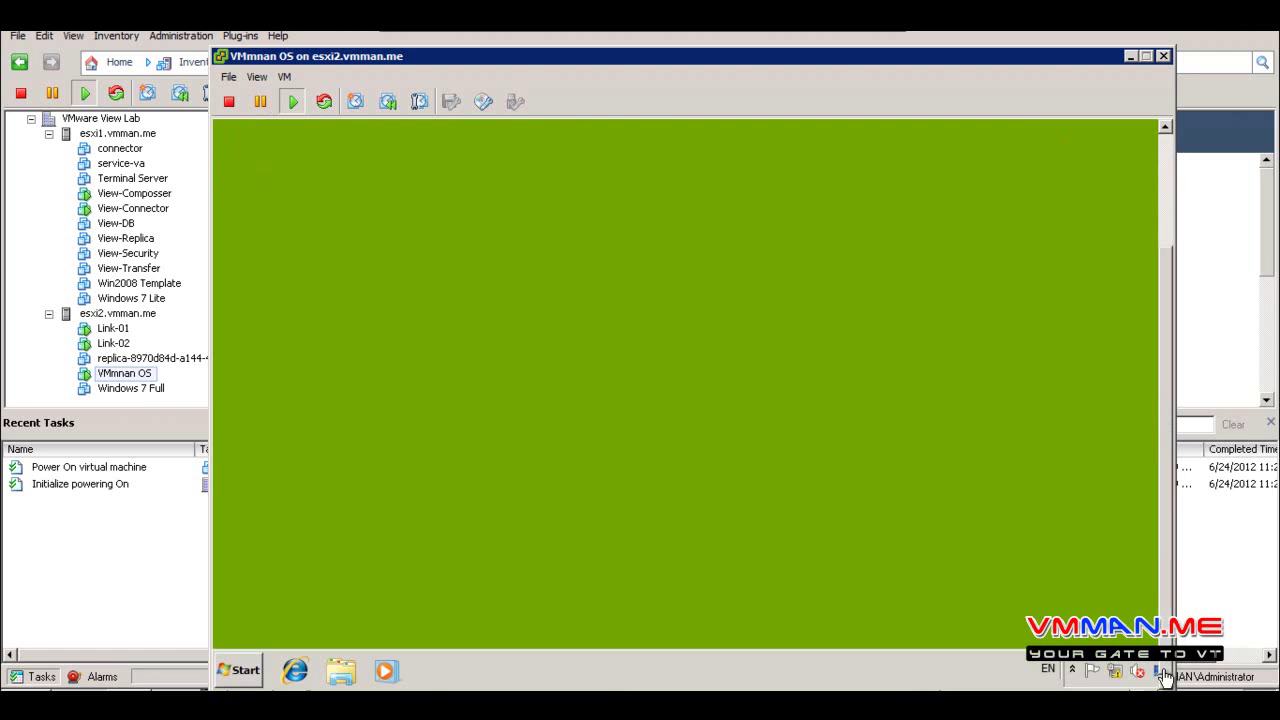
Pin Accessories > Paint to the Start menu and taskbar, then check the Start menu
click(238, 671)
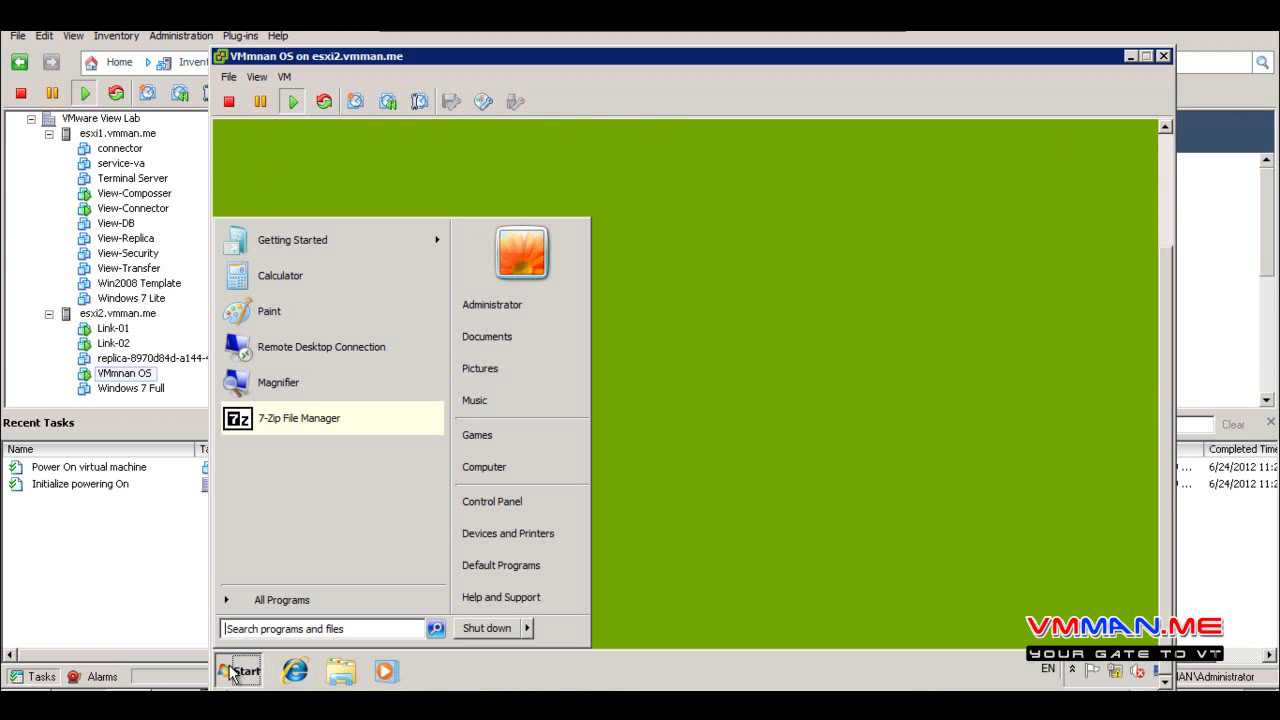
click(340, 598)
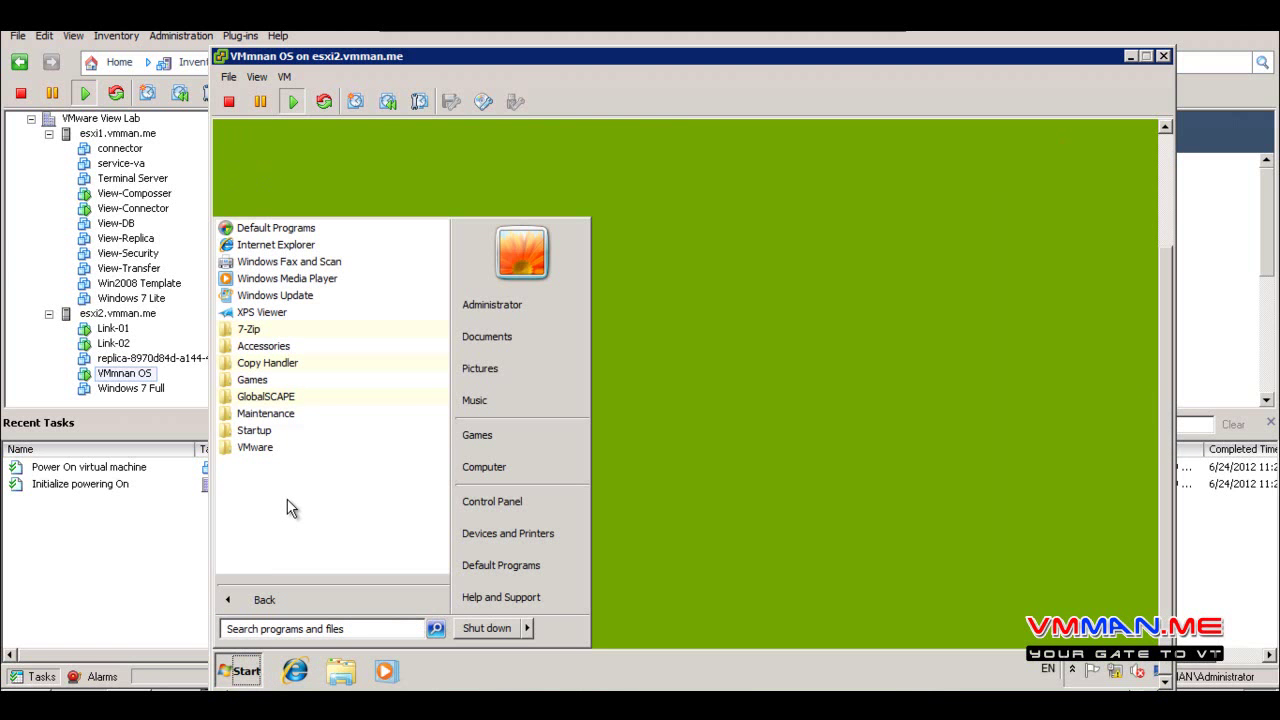
click(262, 346)
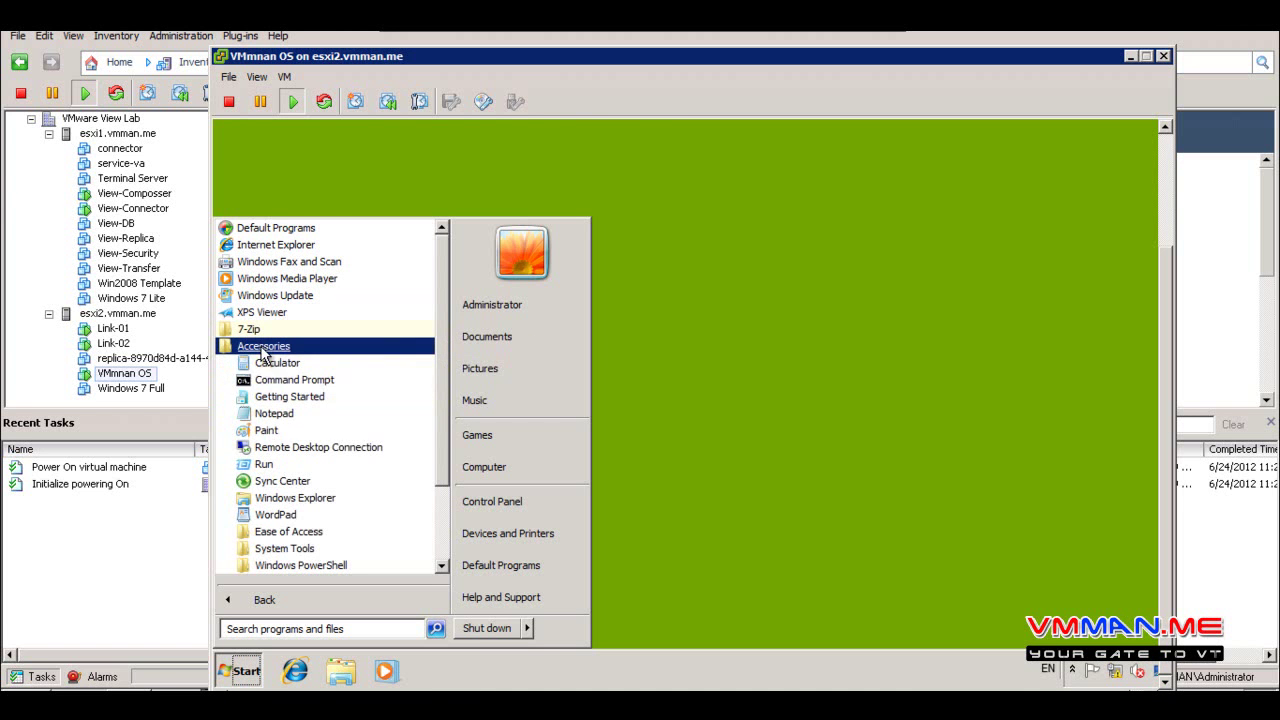
right_click(262, 430)
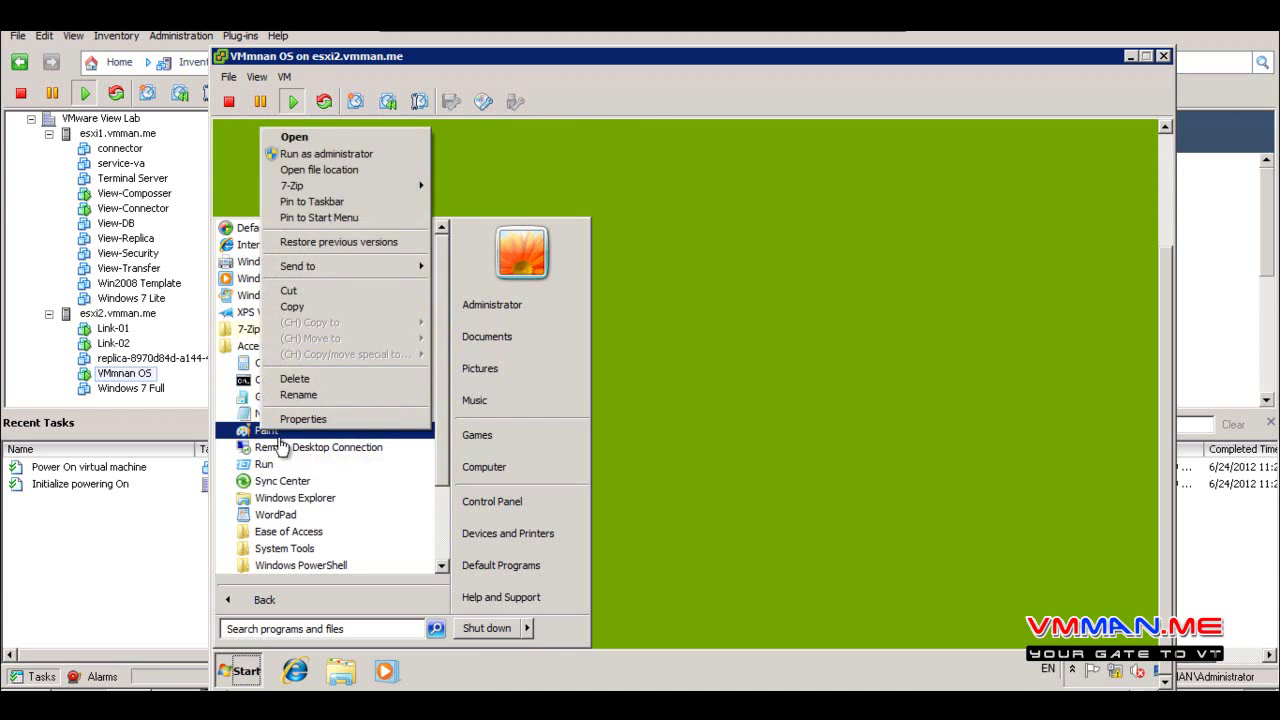
click(325, 218)
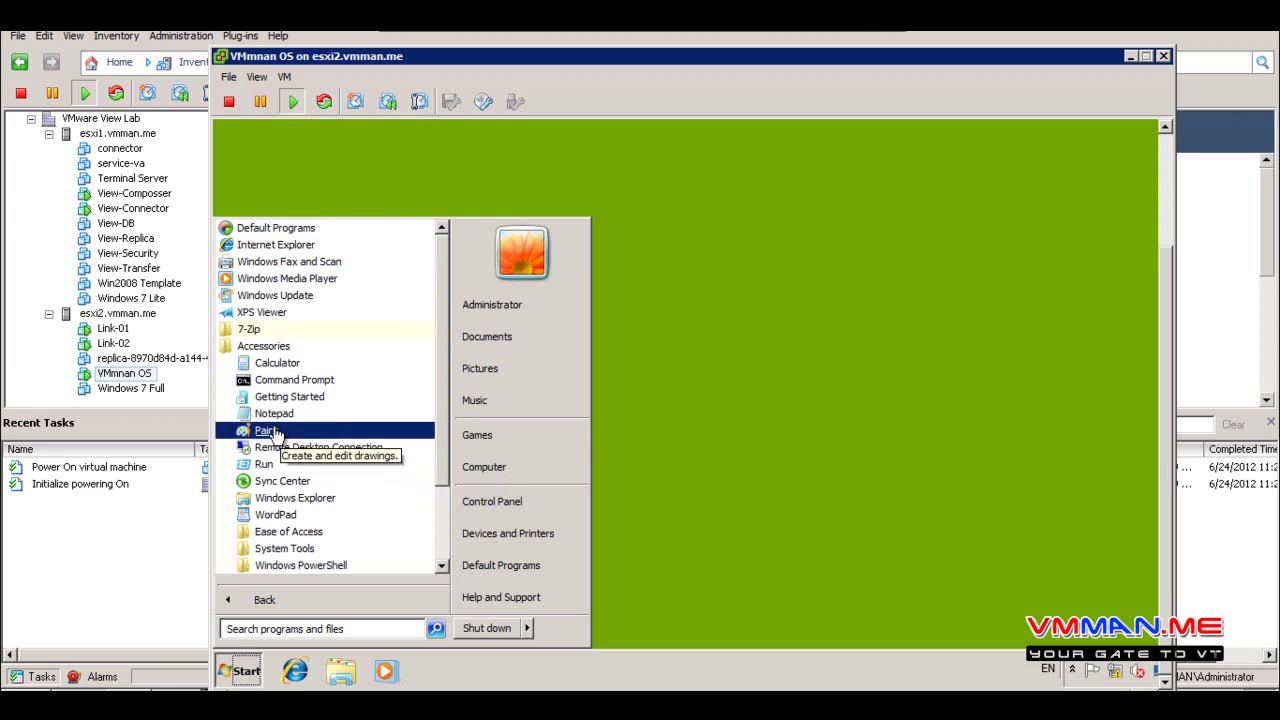
right_click(320, 430)
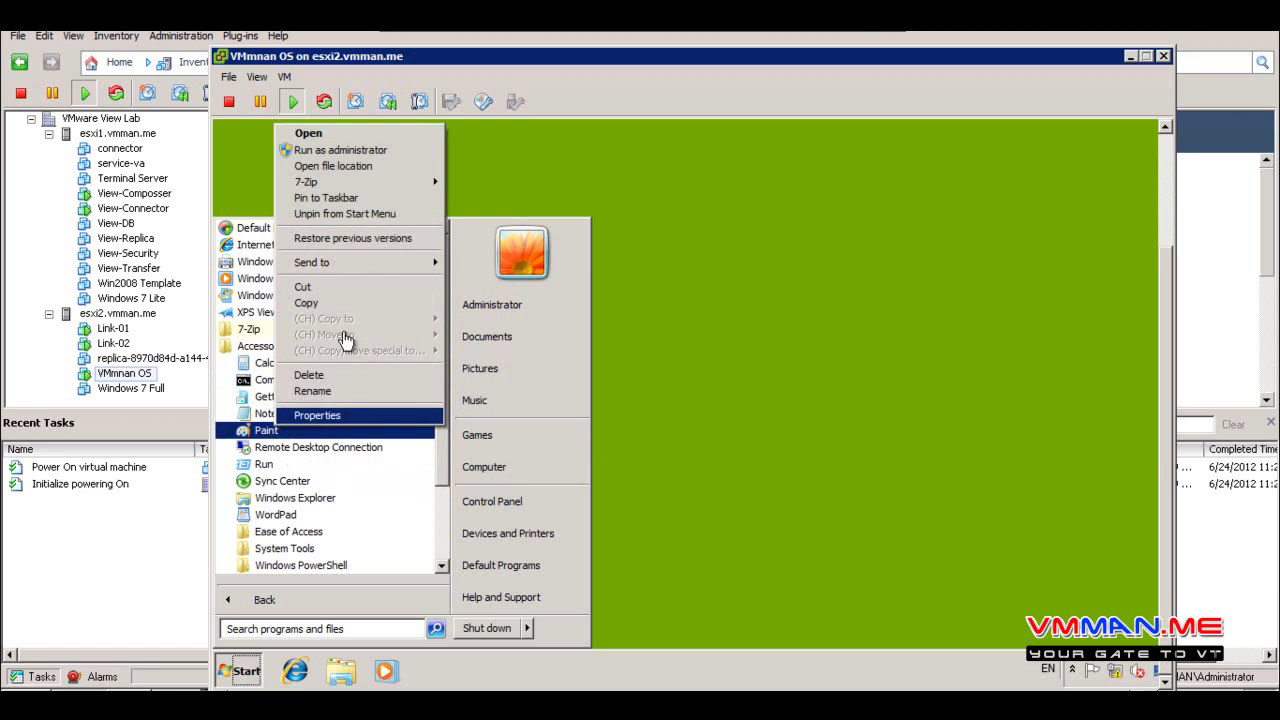
click(352, 198)
click(668, 479)
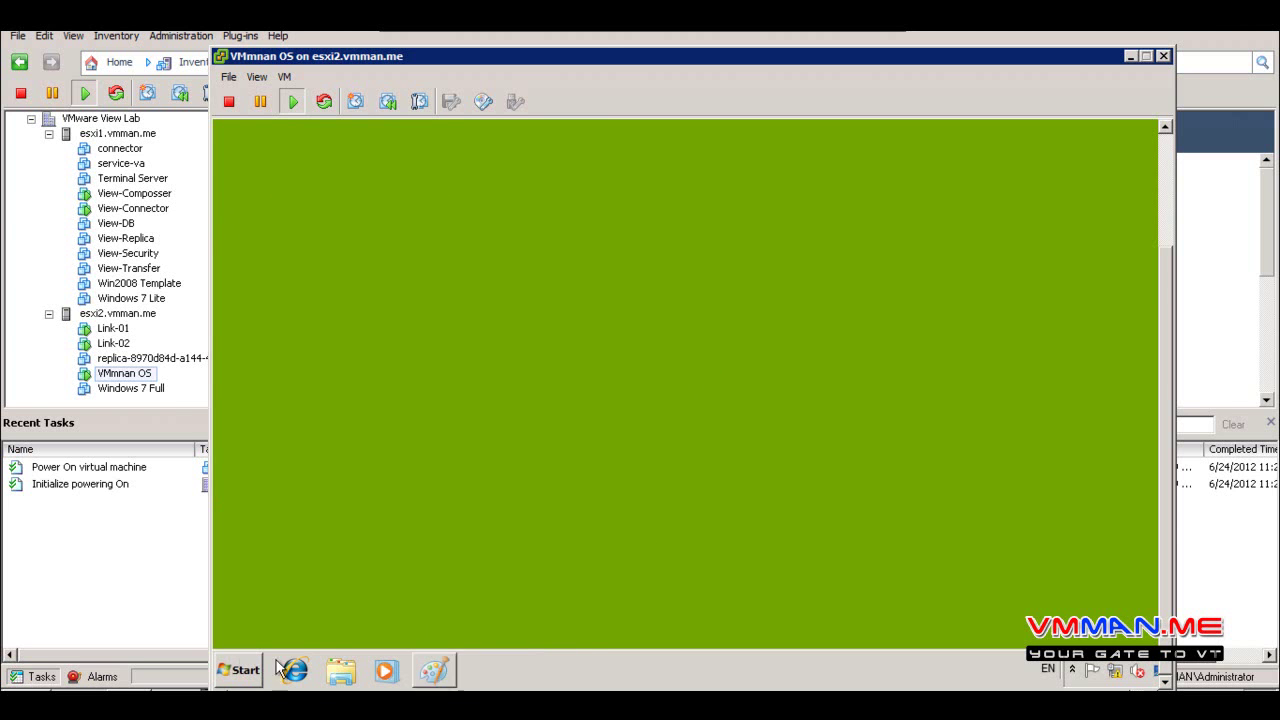
click(240, 670)
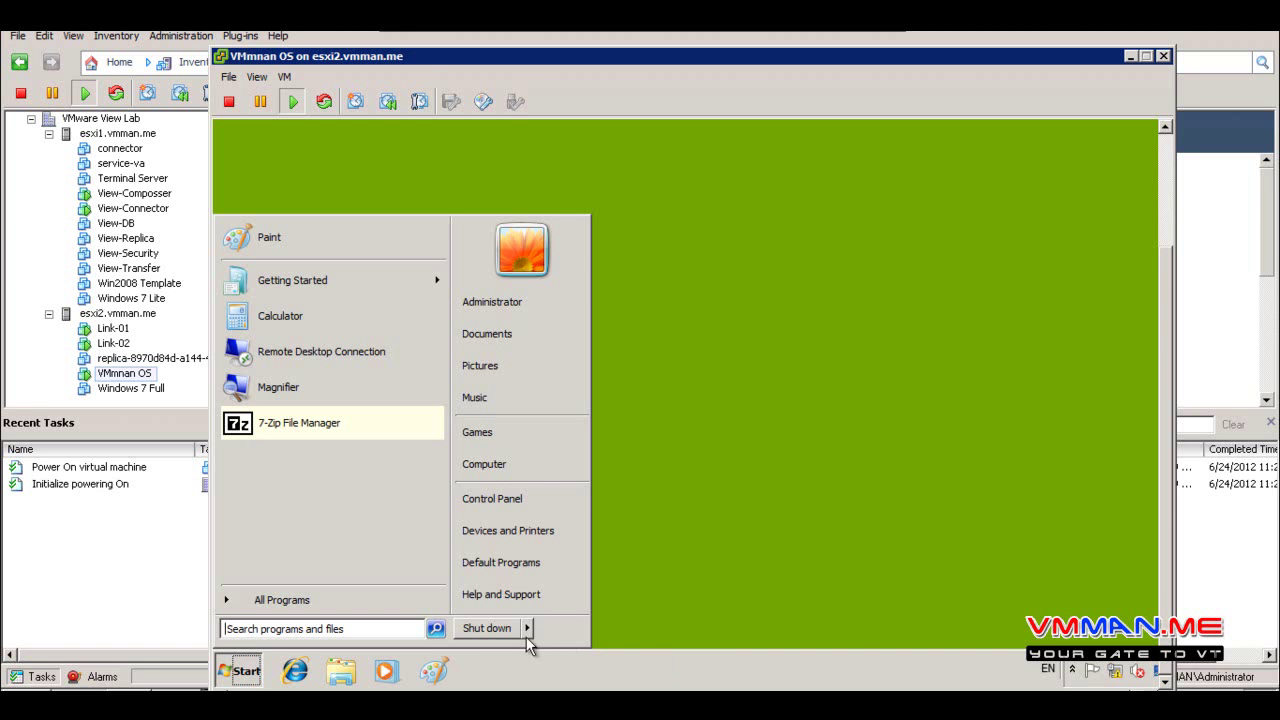
Shut down the VMmnan OS guest and take a snapshot named 2
click(485, 630)
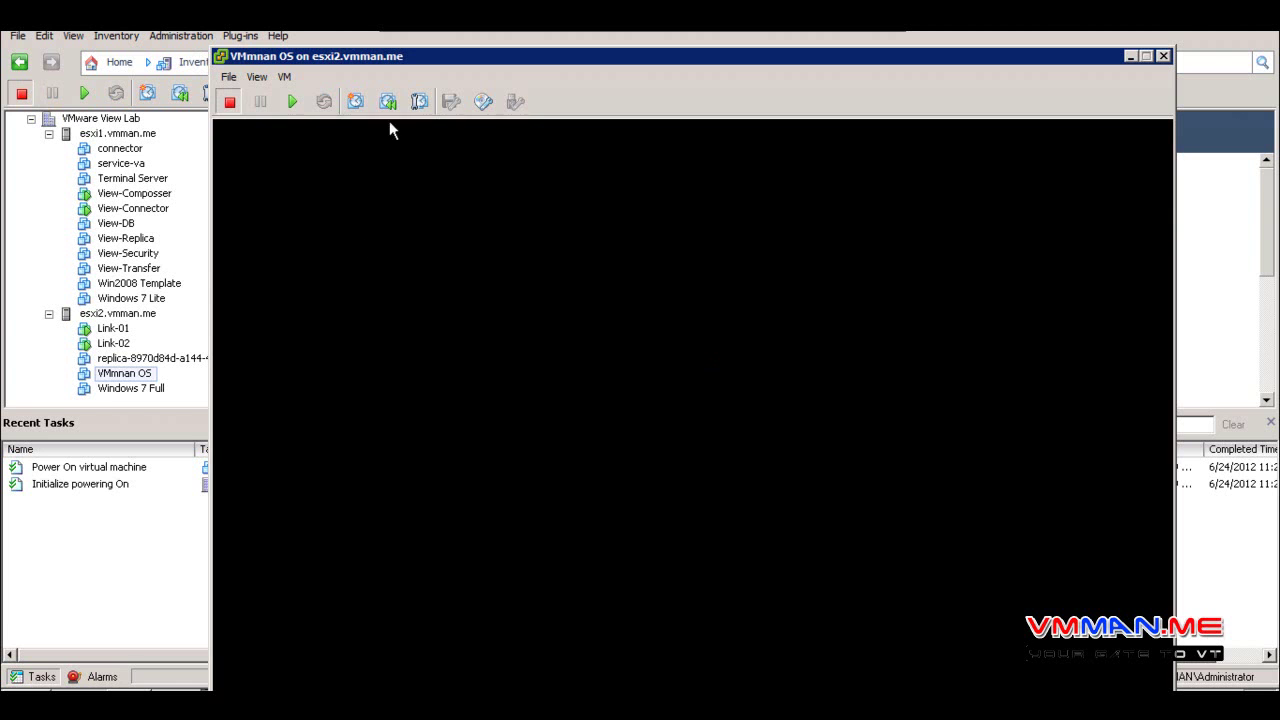
click(355, 101)
text(2)
click(650, 491)
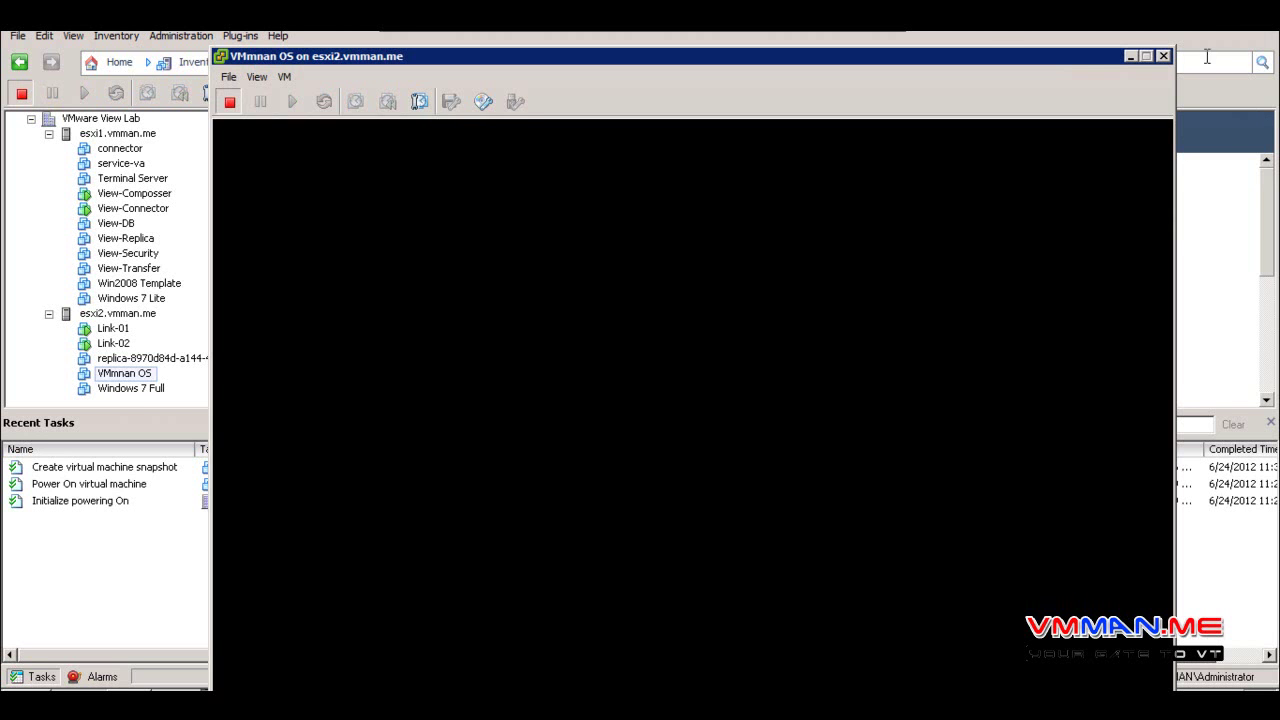
Close the console and select the replica-8970d84d-a144-4b19-a524-71bc1081018b VM in the inventory
click(1163, 56)
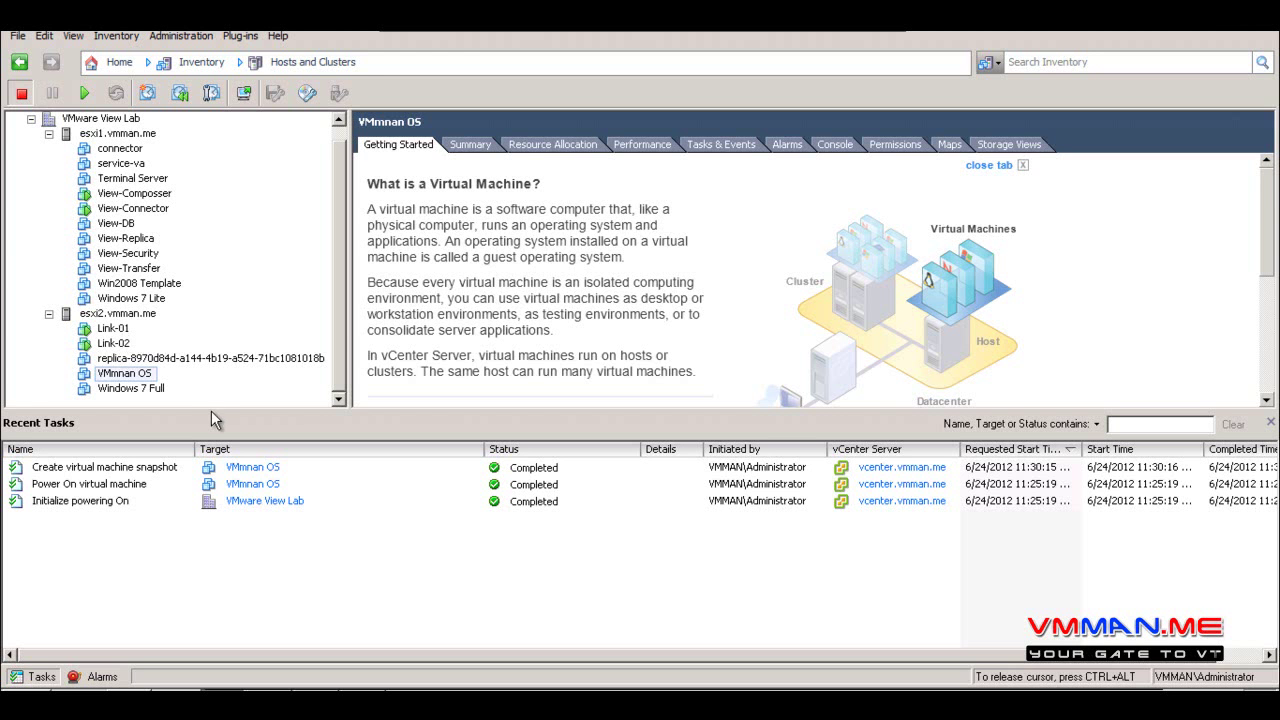
drag(213, 412, 215, 440)
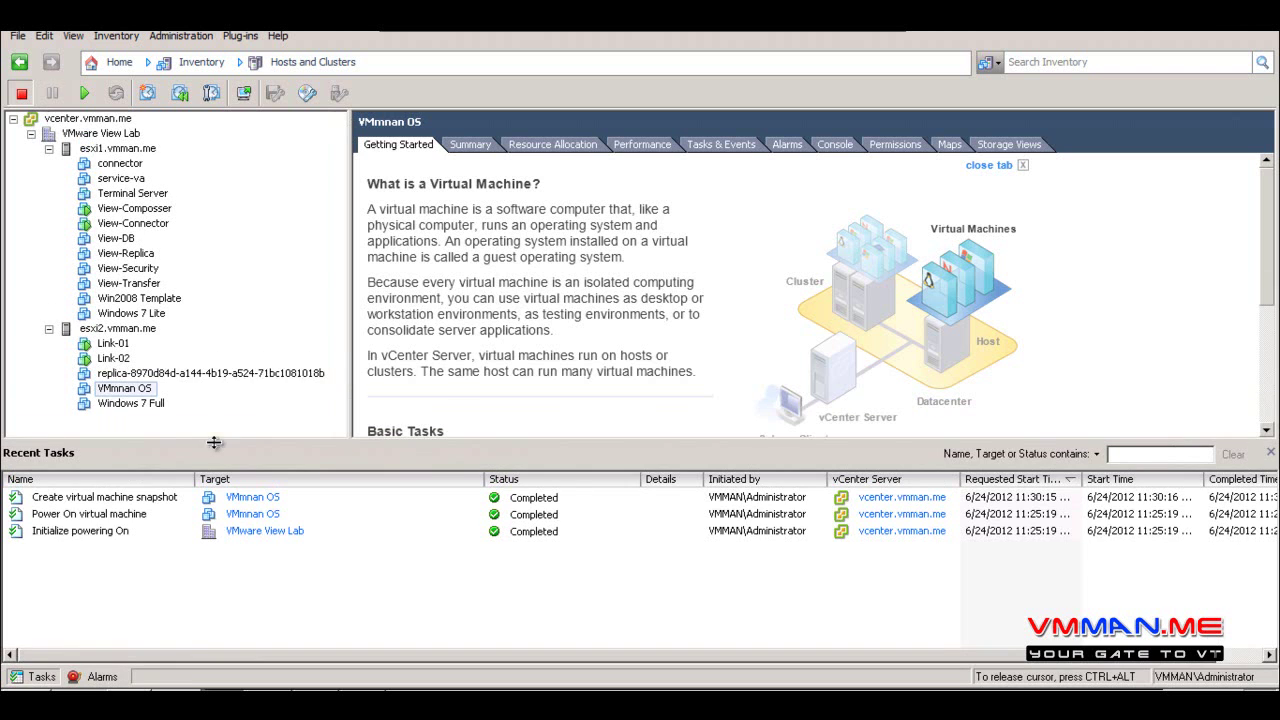
click(168, 374)
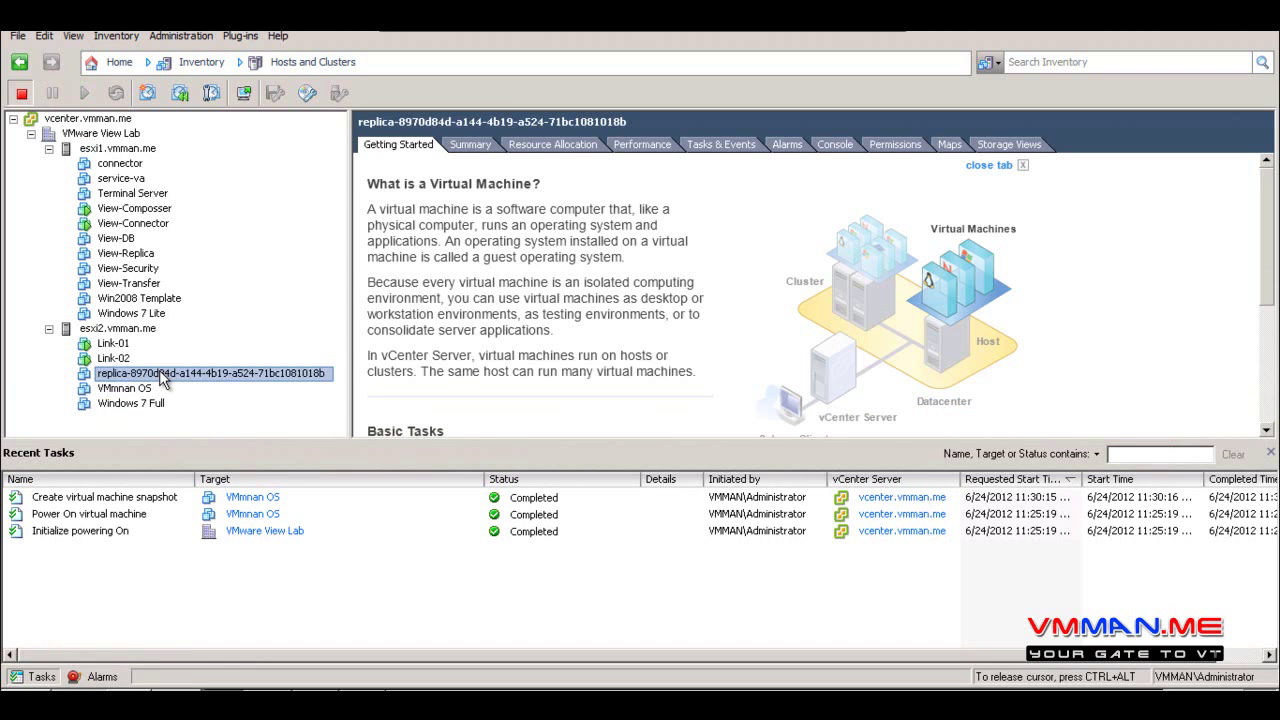
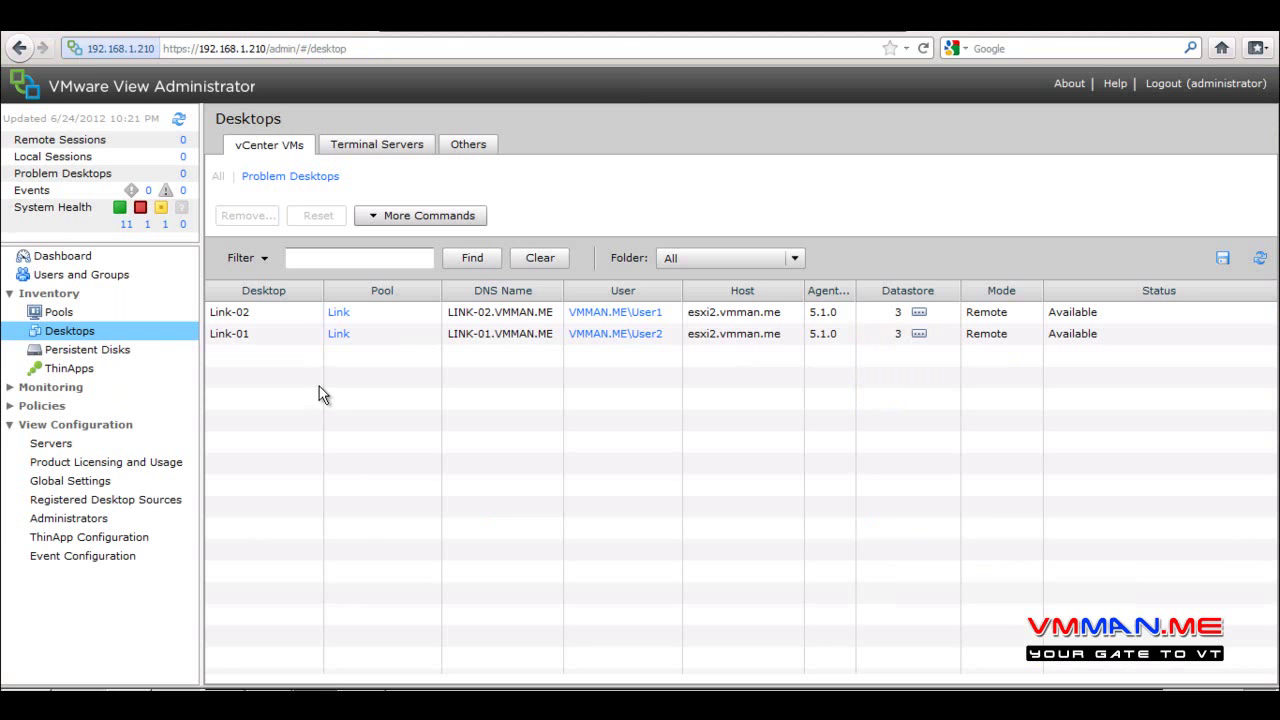
Inspect desktop Link-01's details and View Composer actions, then go to the Pools list
click(303, 335)
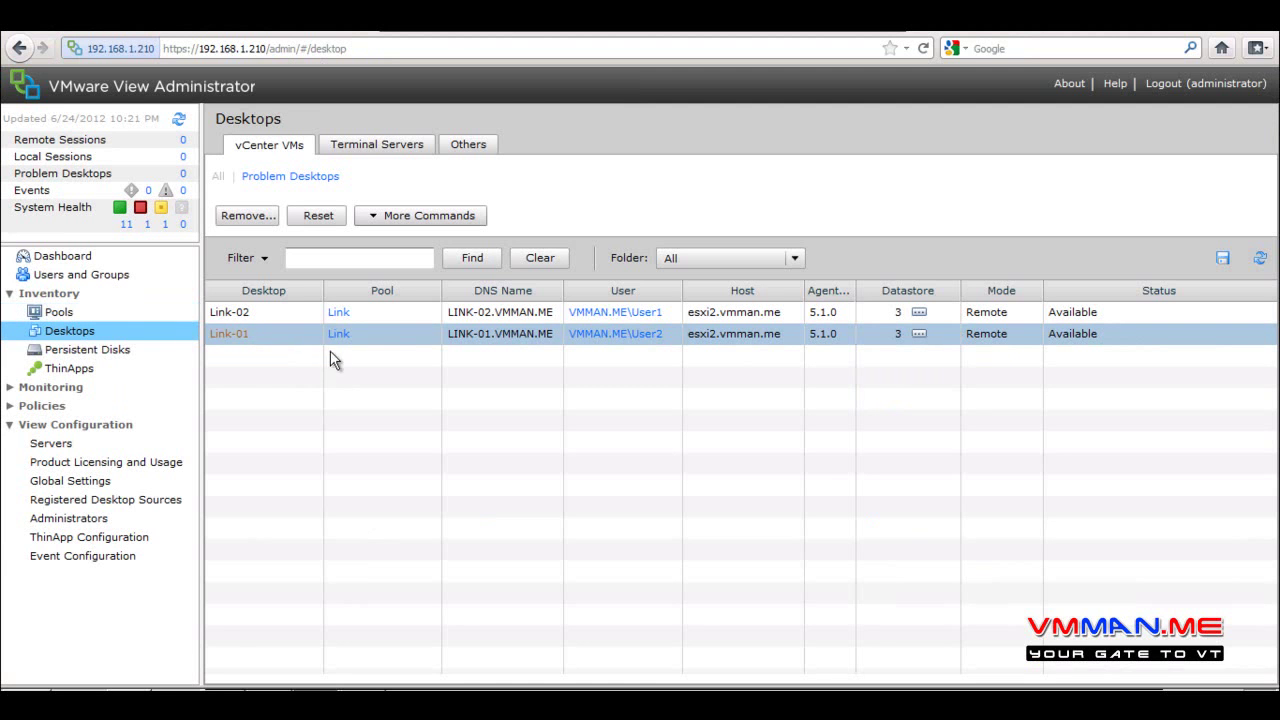
double_click(279, 338)
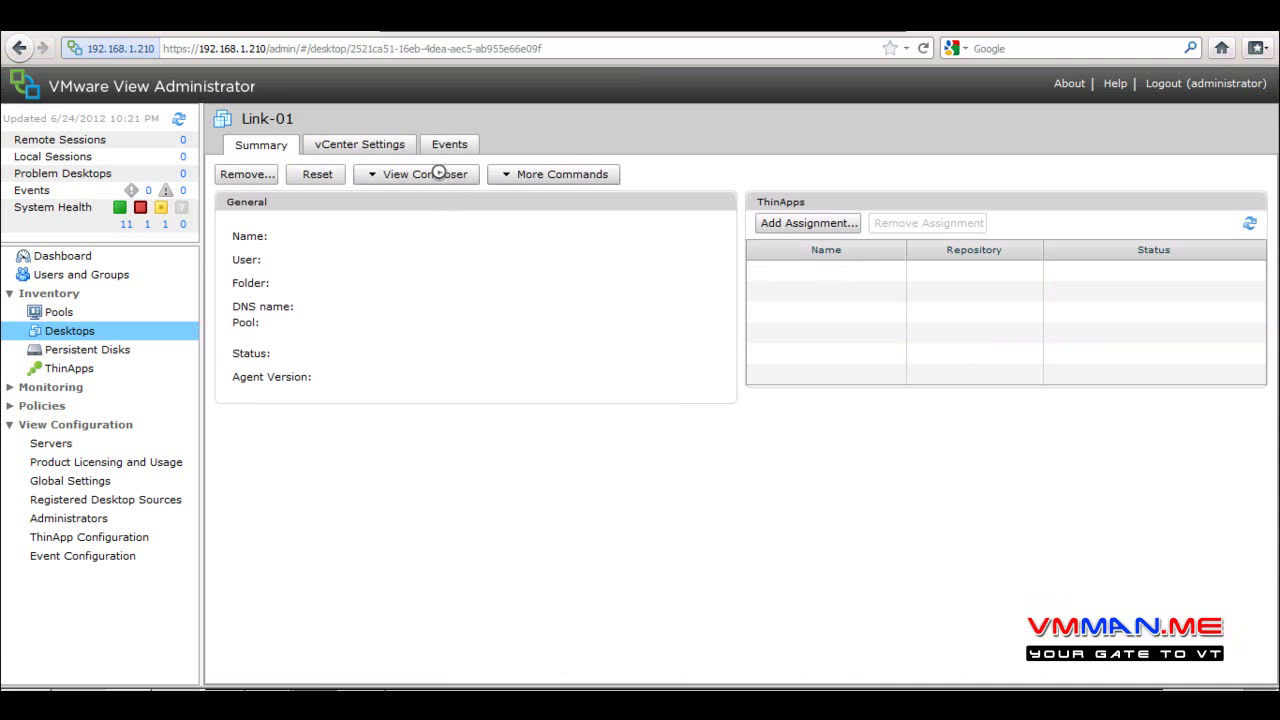
click(438, 174)
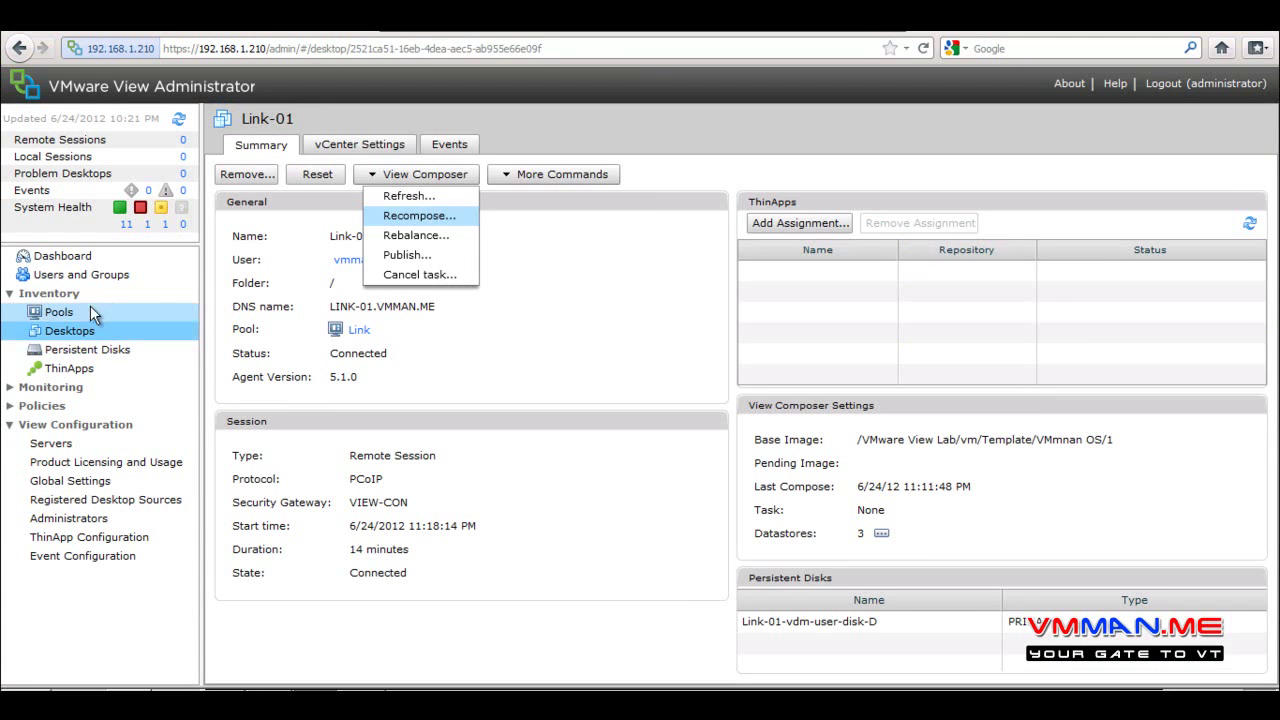
click(60, 312)
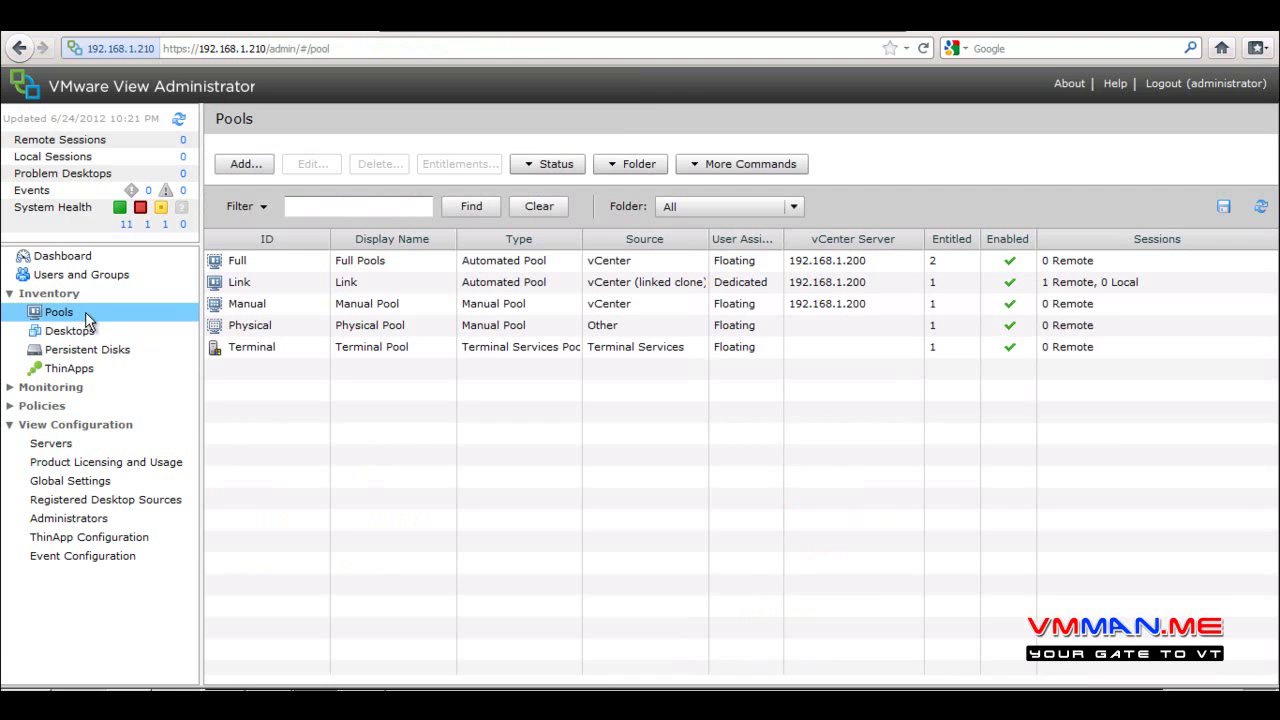
Open the Link pool and start a View Composer Recompose on it
click(311, 289)
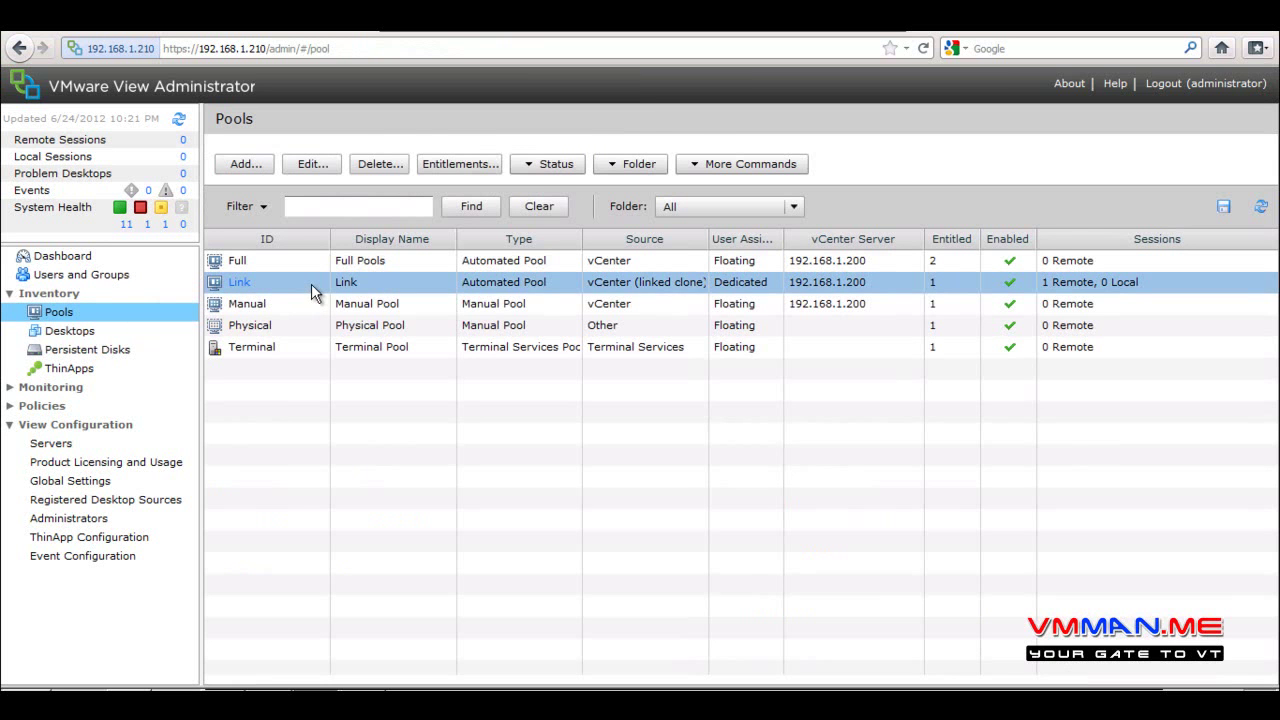
double_click(311, 283)
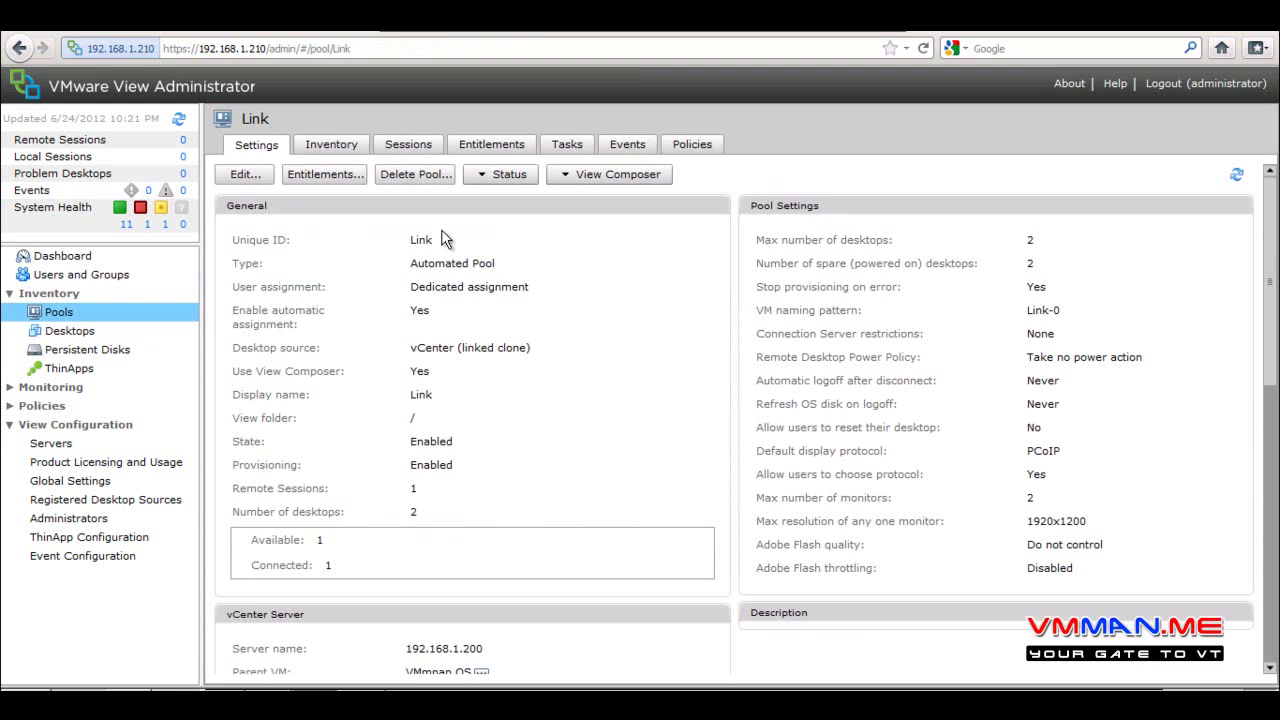
click(576, 175)
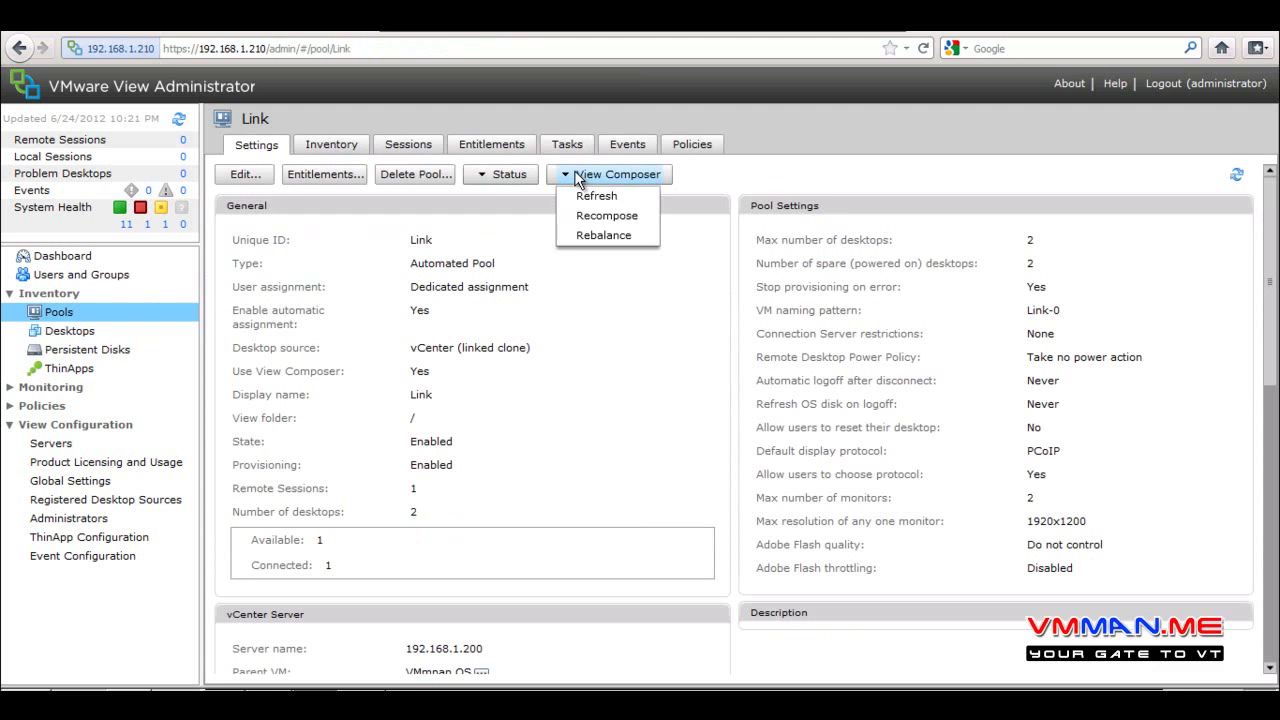
click(580, 216)
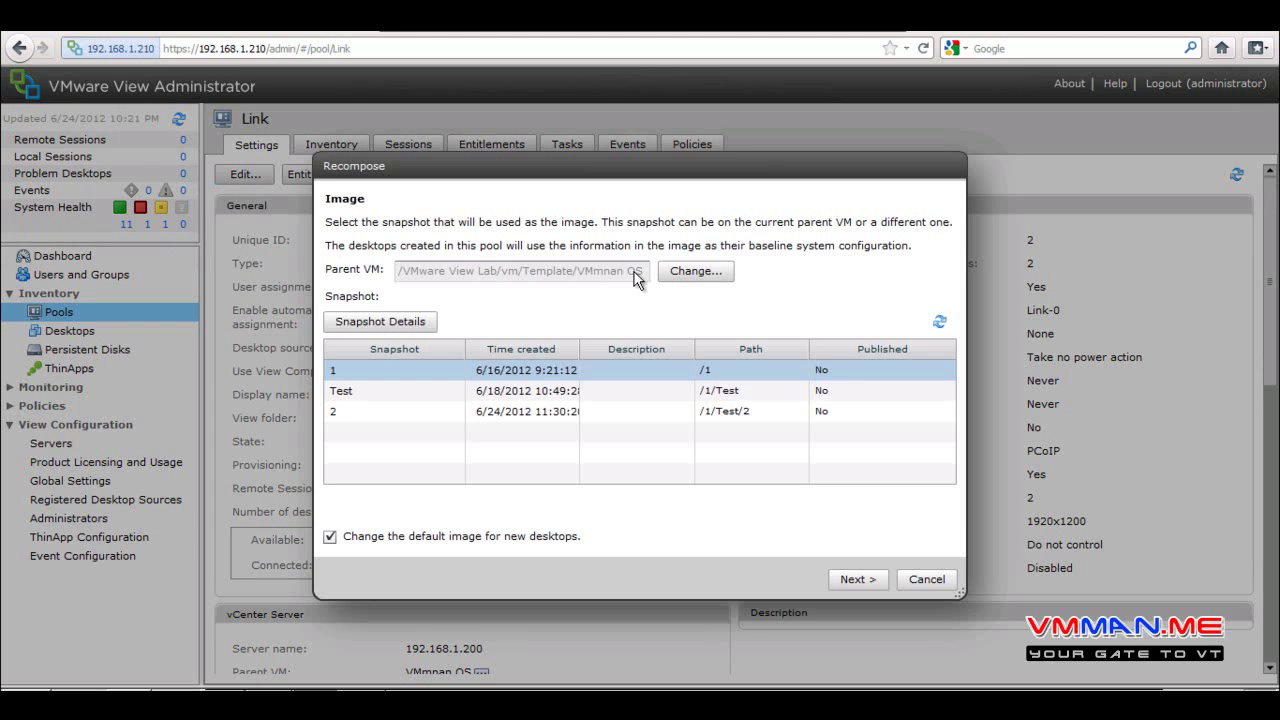
Pick snapshot 2 as the Link pool's new image and finish the wizard with forced log-off
click(358, 410)
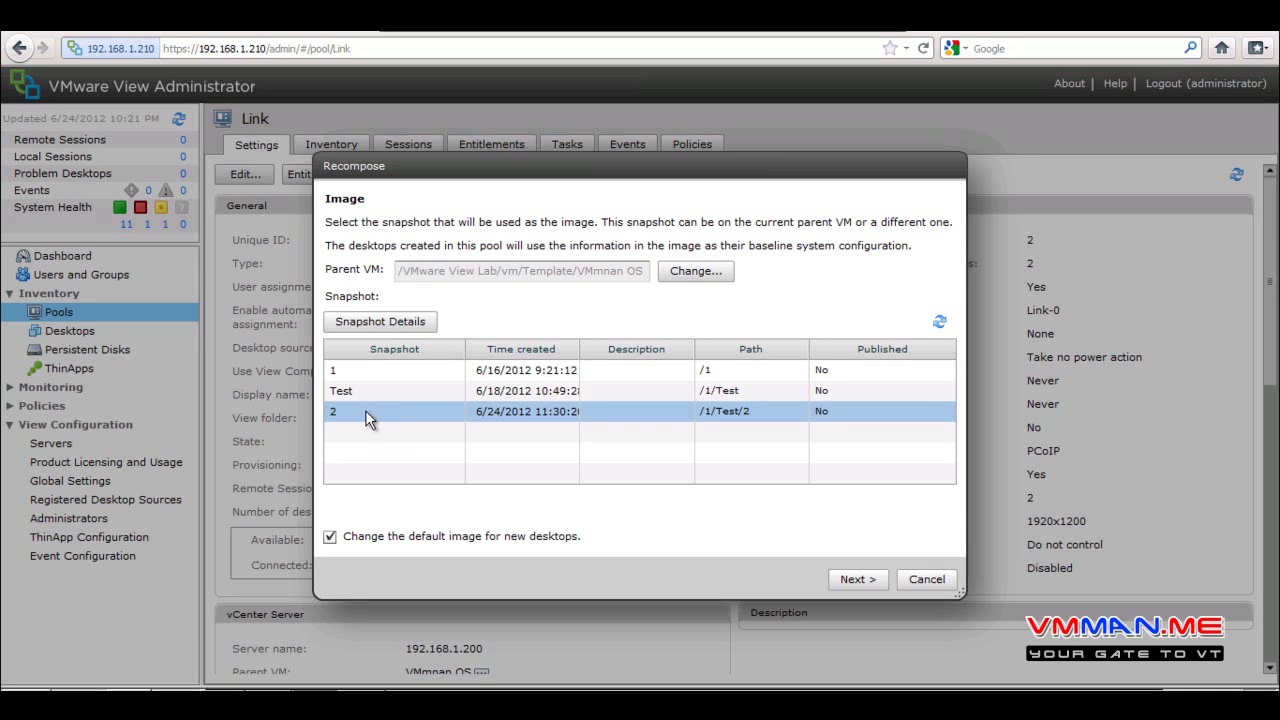
click(373, 370)
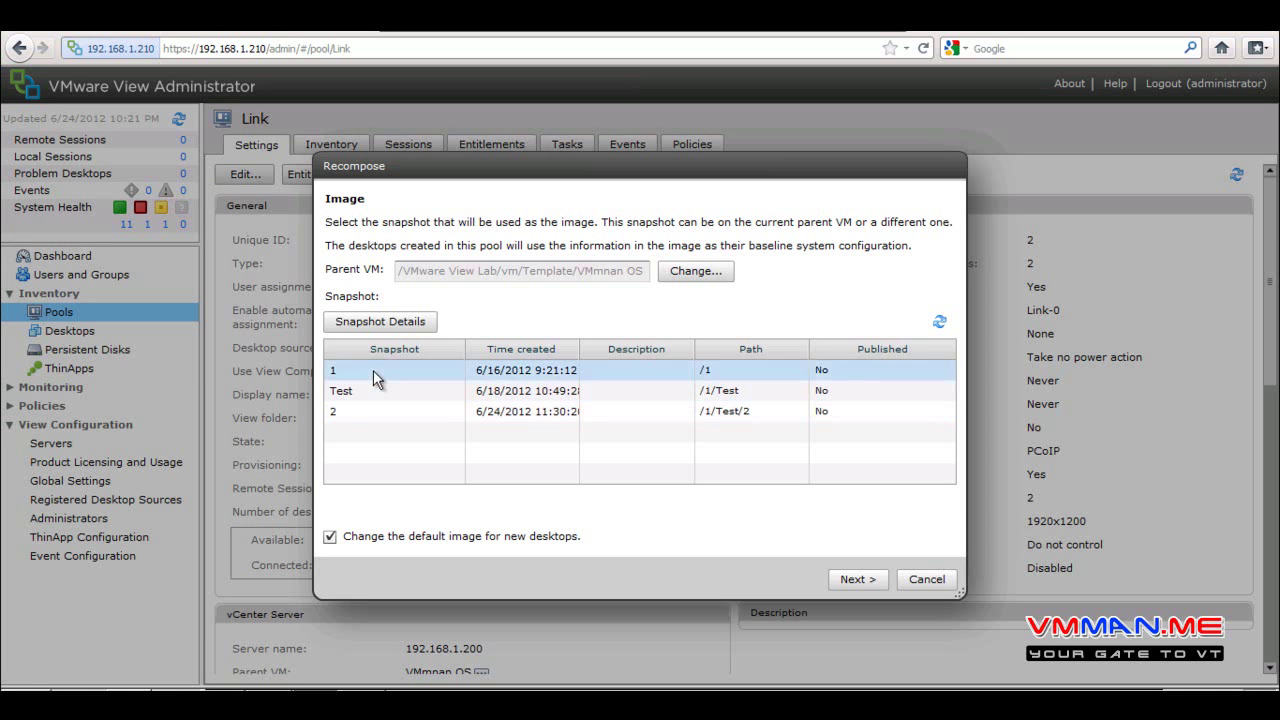
click(371, 409)
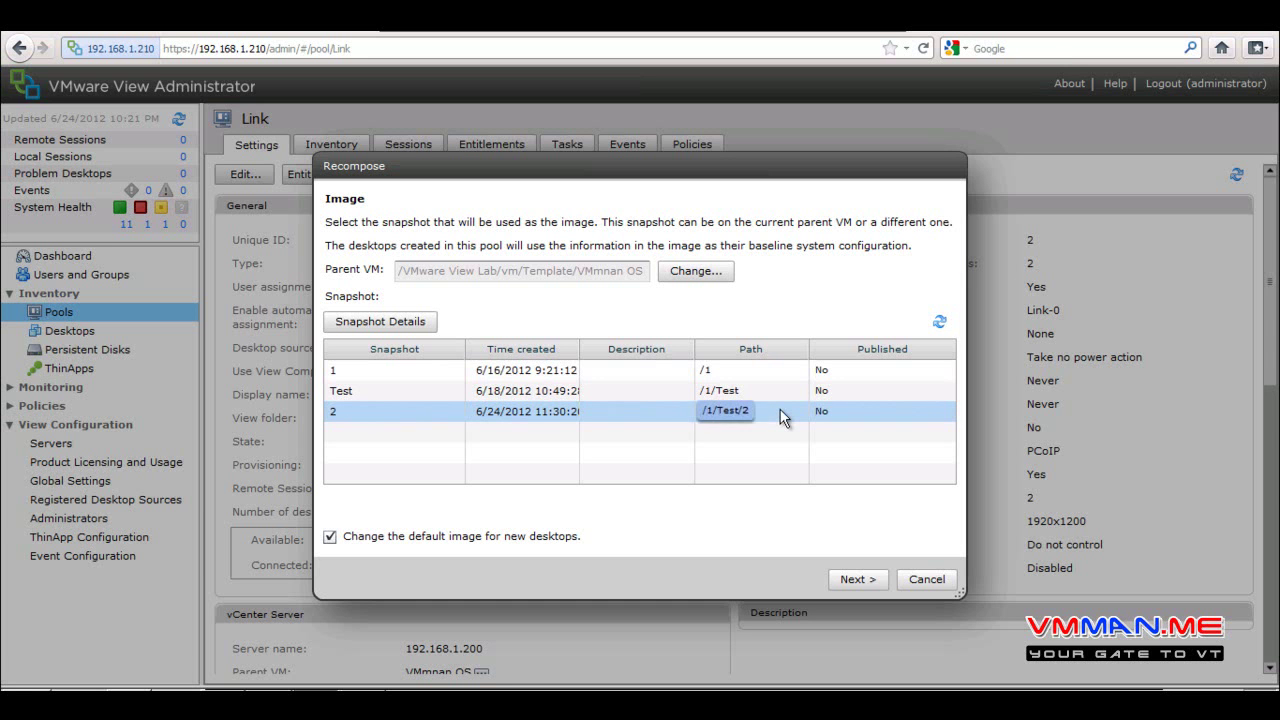
click(848, 581)
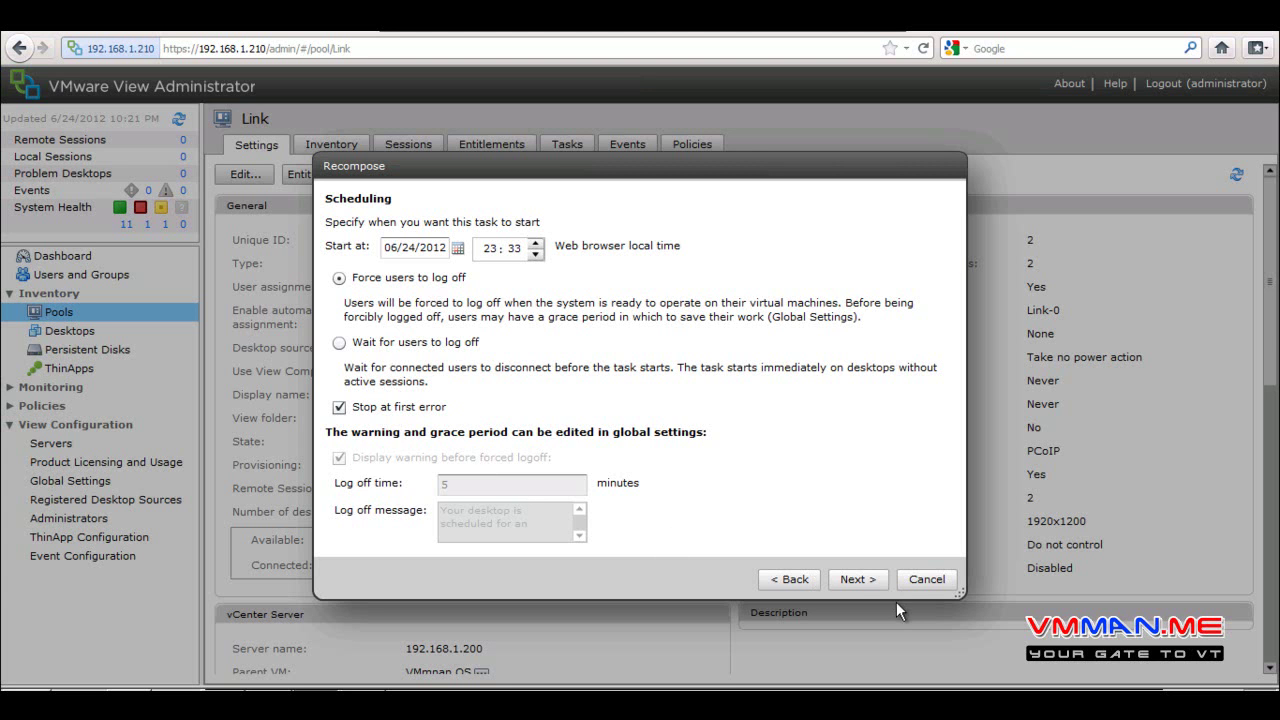
click(845, 578)
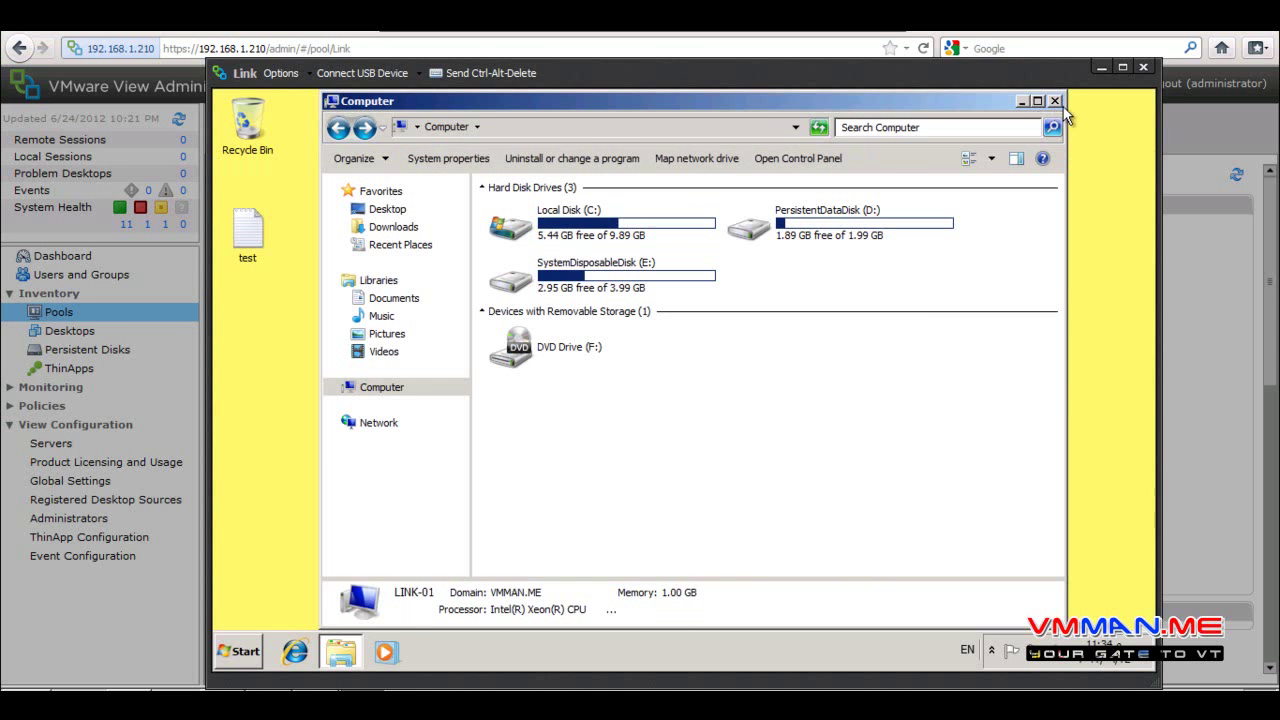
Close the Computer window and the Internet Explorer window on the Link desktop
click(1055, 102)
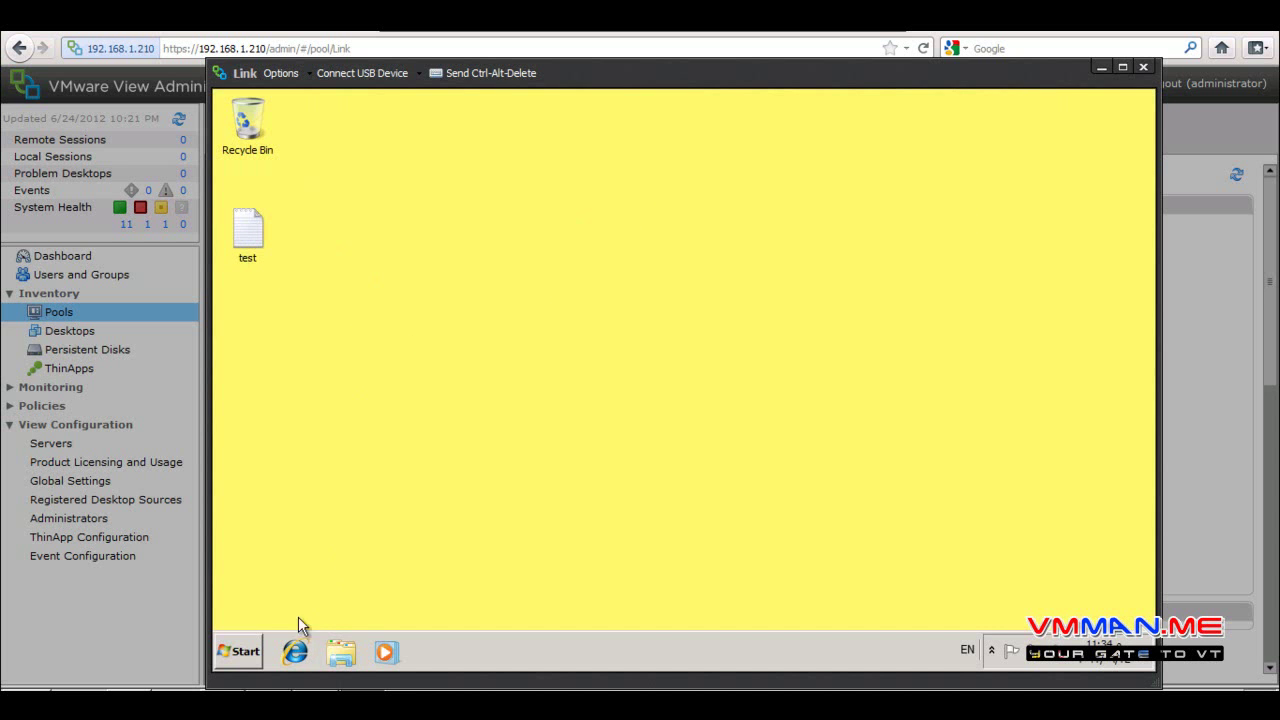
click(294, 655)
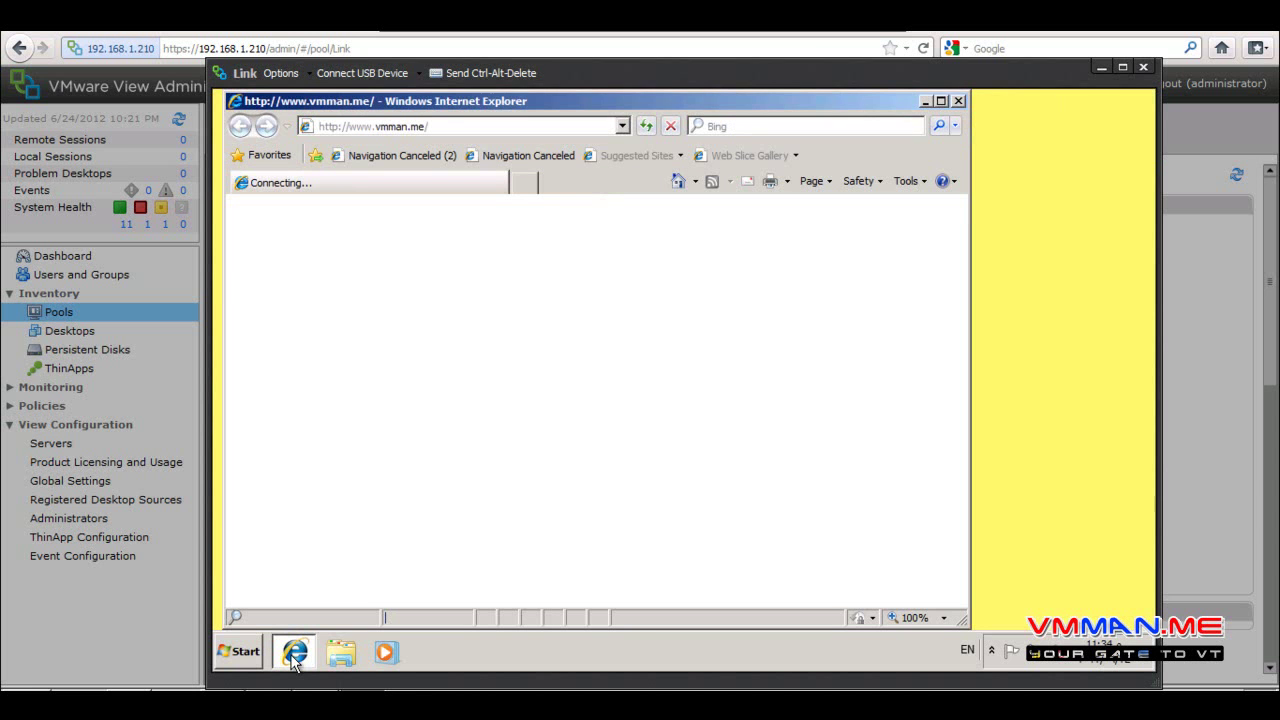
click(957, 101)
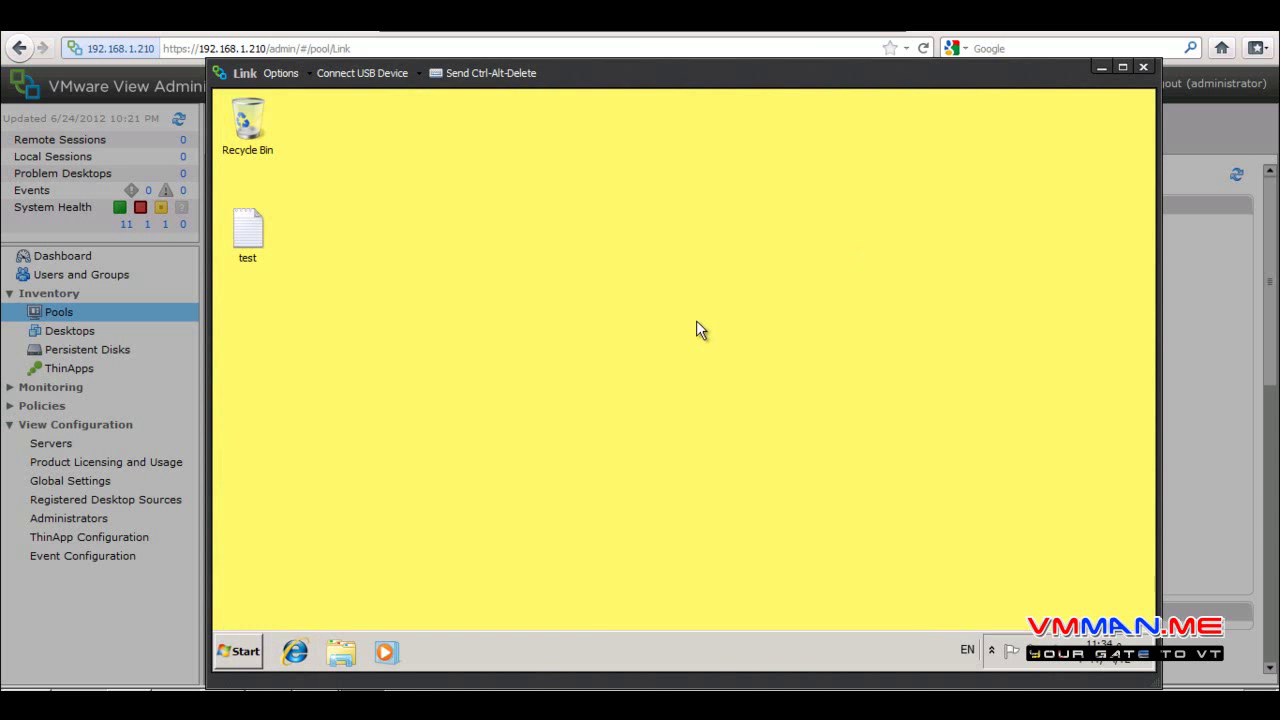
Open the Start menu and All Programs list, then dismiss them
click(238, 652)
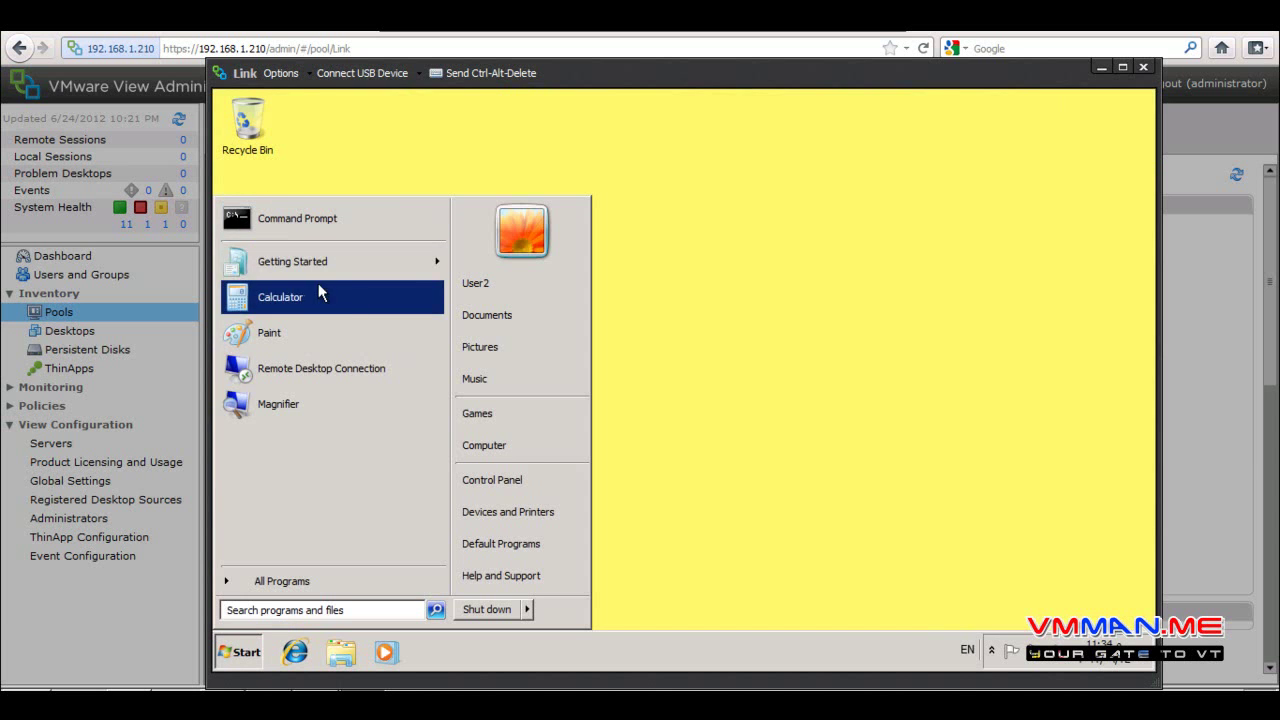
click(634, 374)
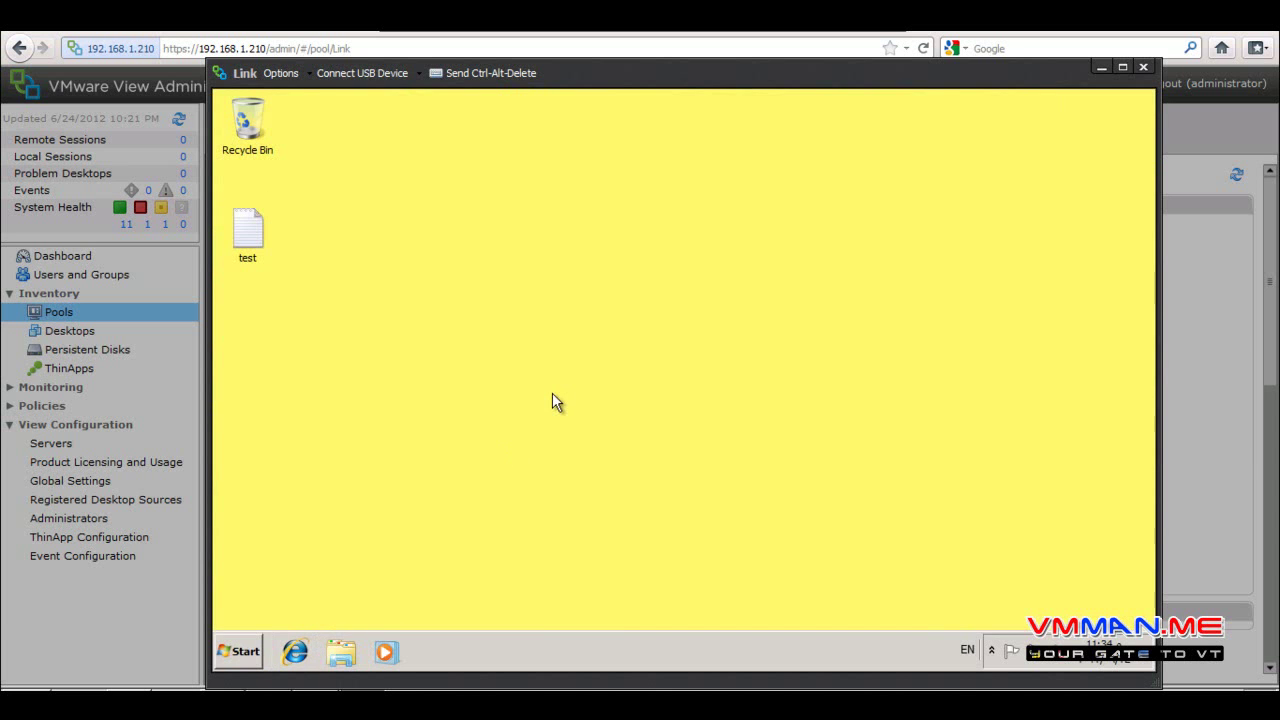
click(232, 653)
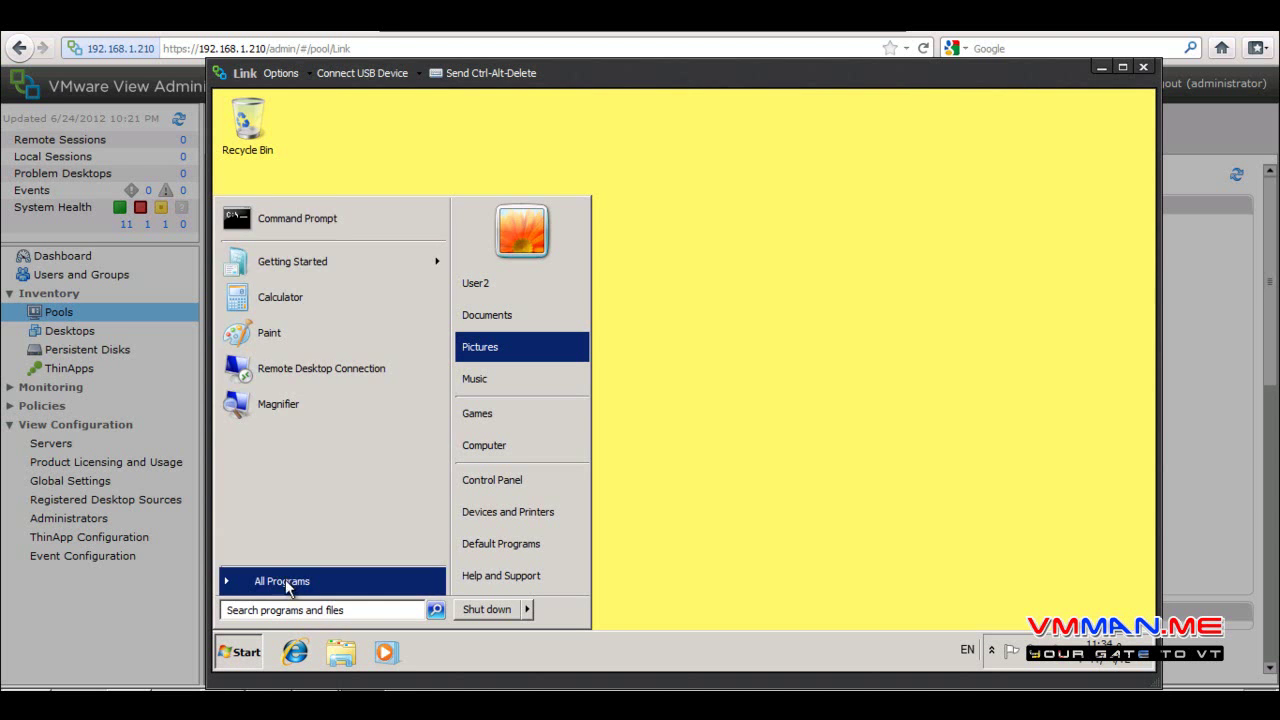
click(285, 581)
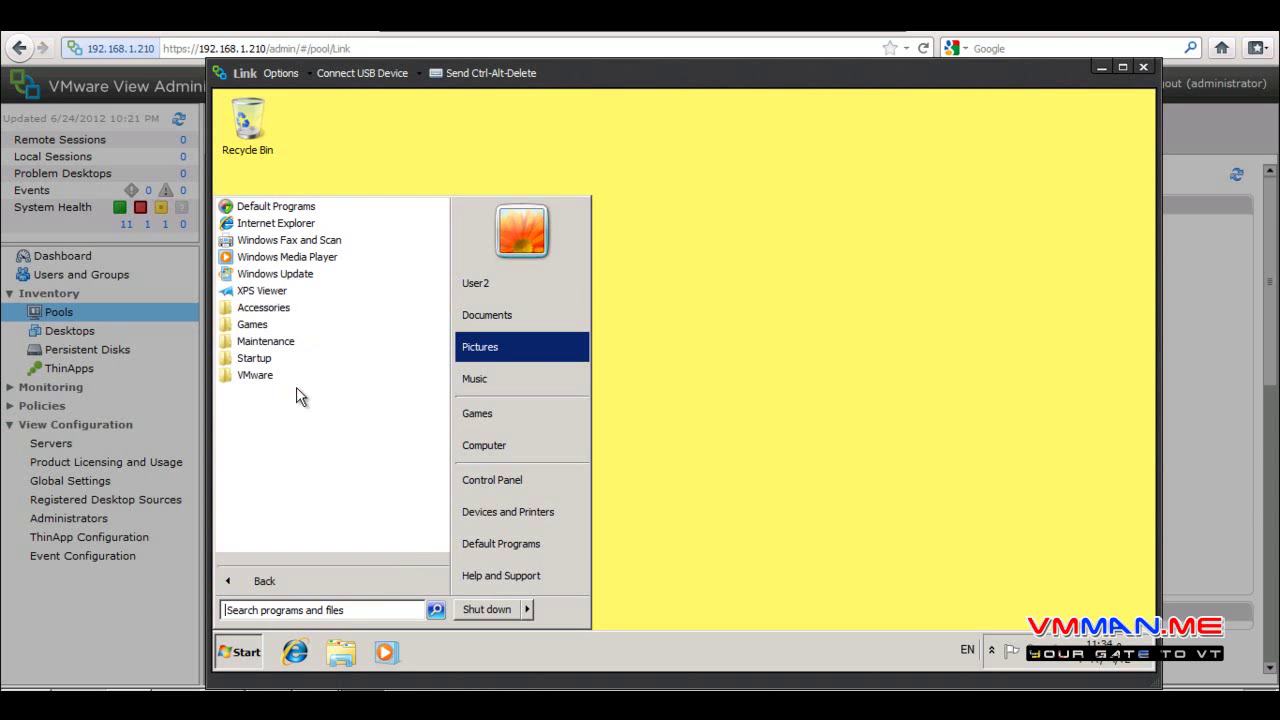
click(688, 372)
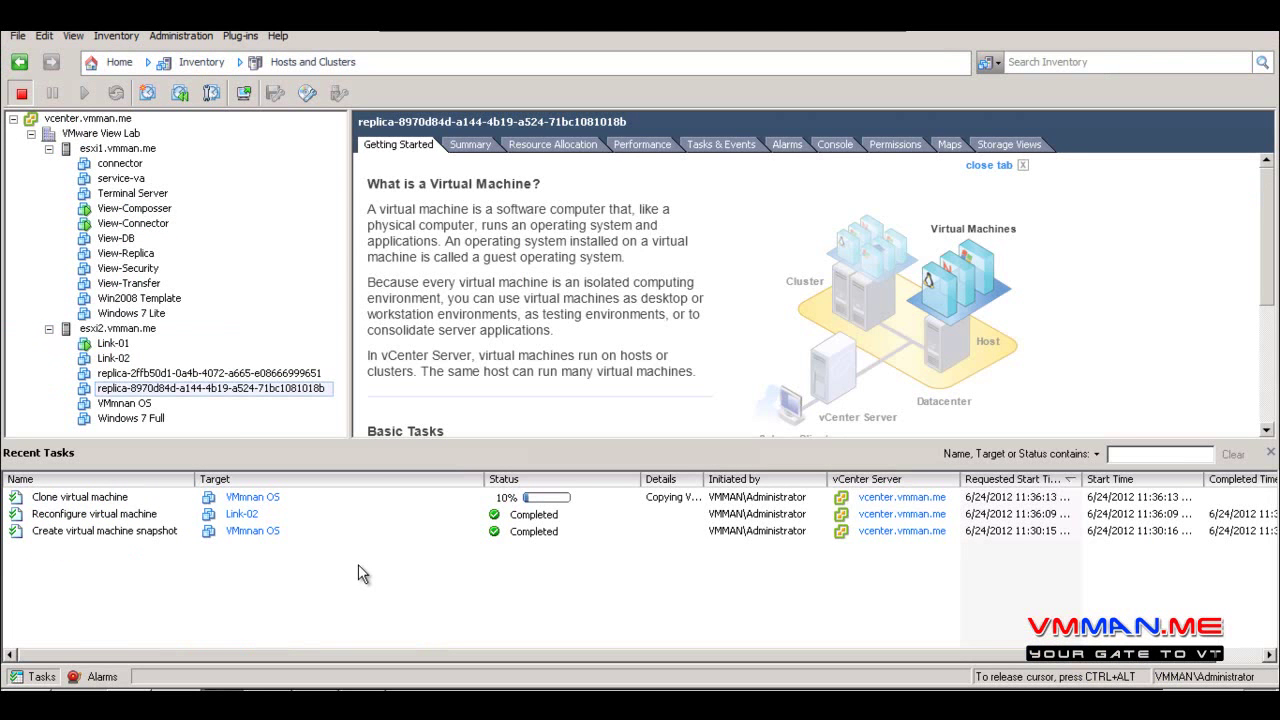
Monitor the clone task and inspect replicas replica-2ffb50d1 and replica-8970d84d until recompose completes
click(324, 499)
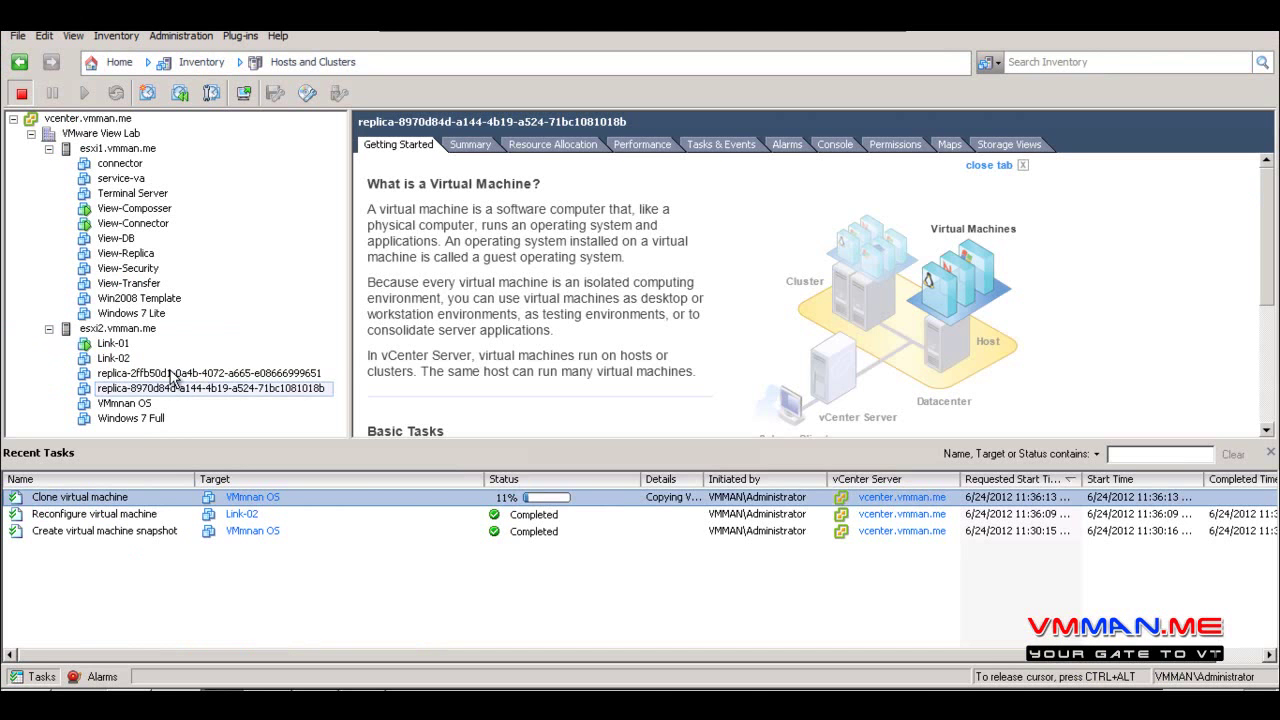
click(172, 374)
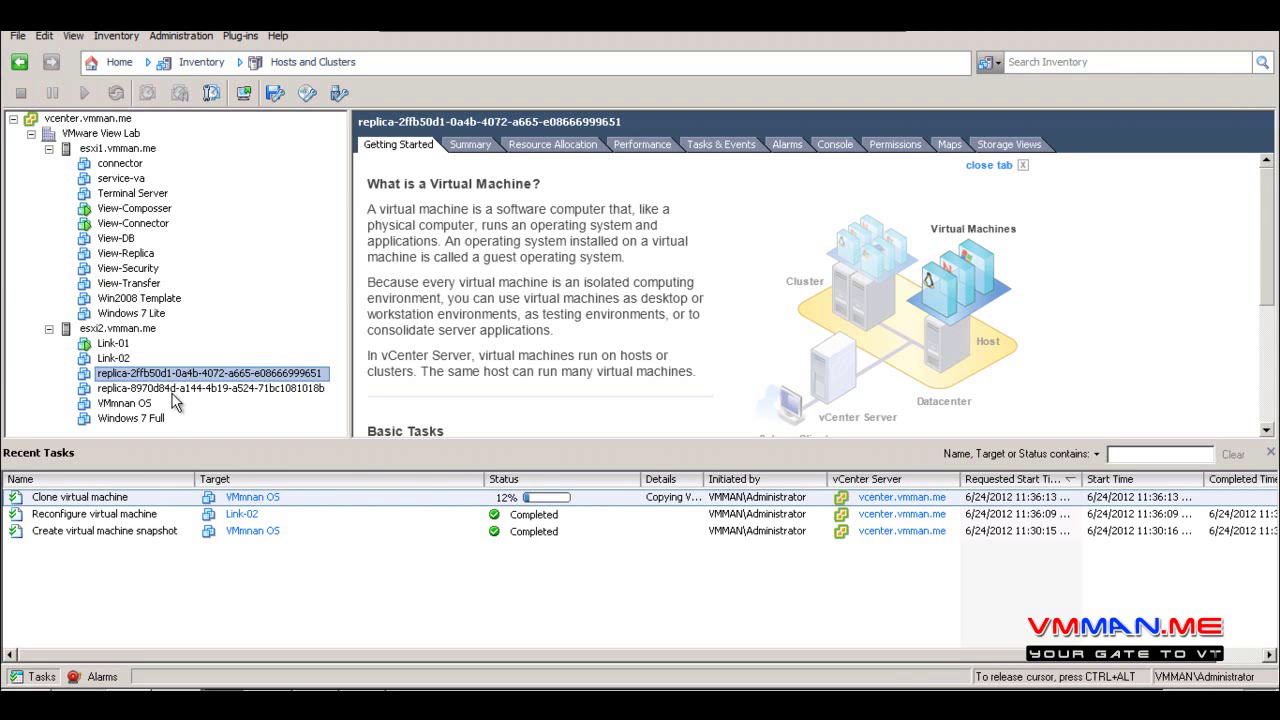
click(176, 389)
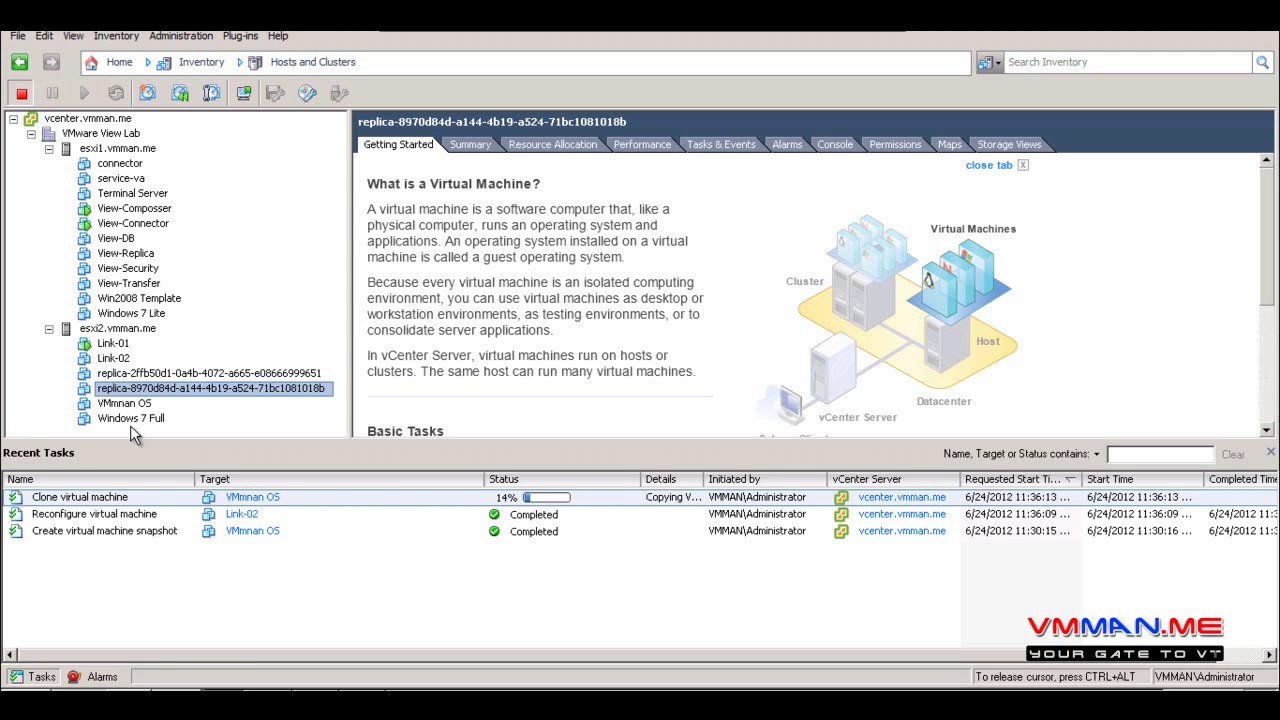
click(150, 375)
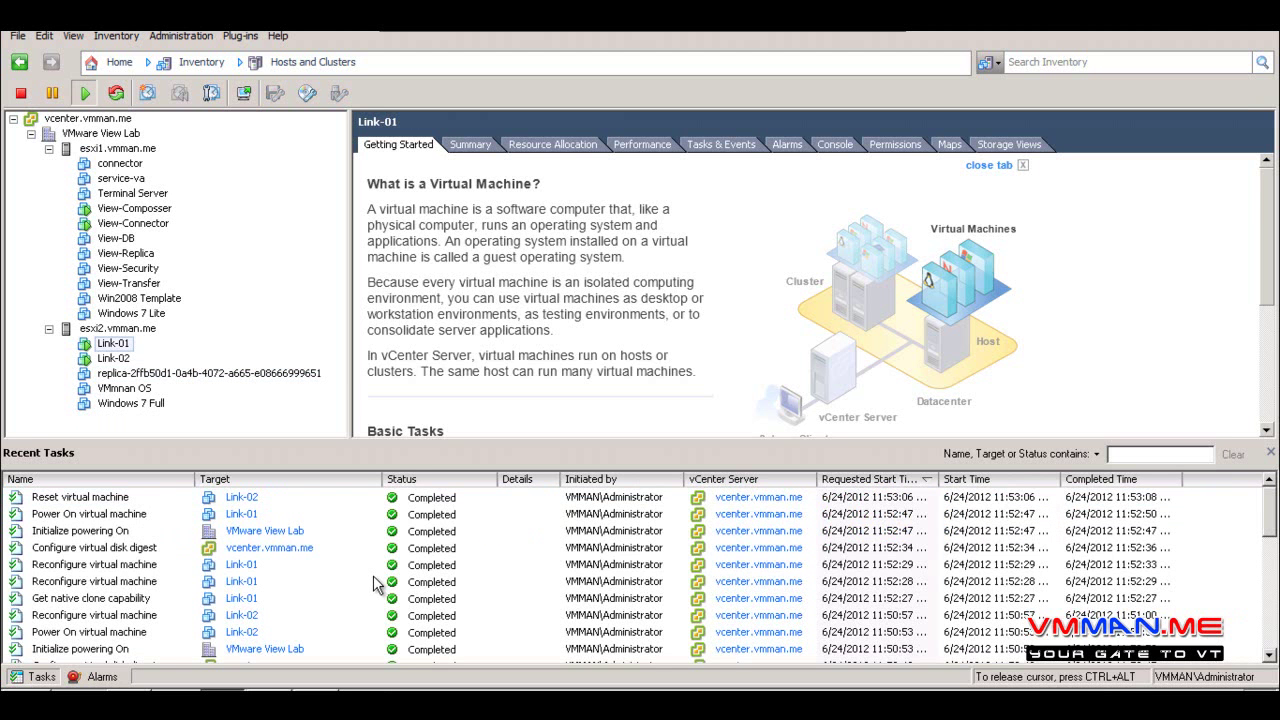
Review Recent Tasks and inspect the Link-02, Link-01 and replica virtual machines
scroll(375, 583, down, 5)
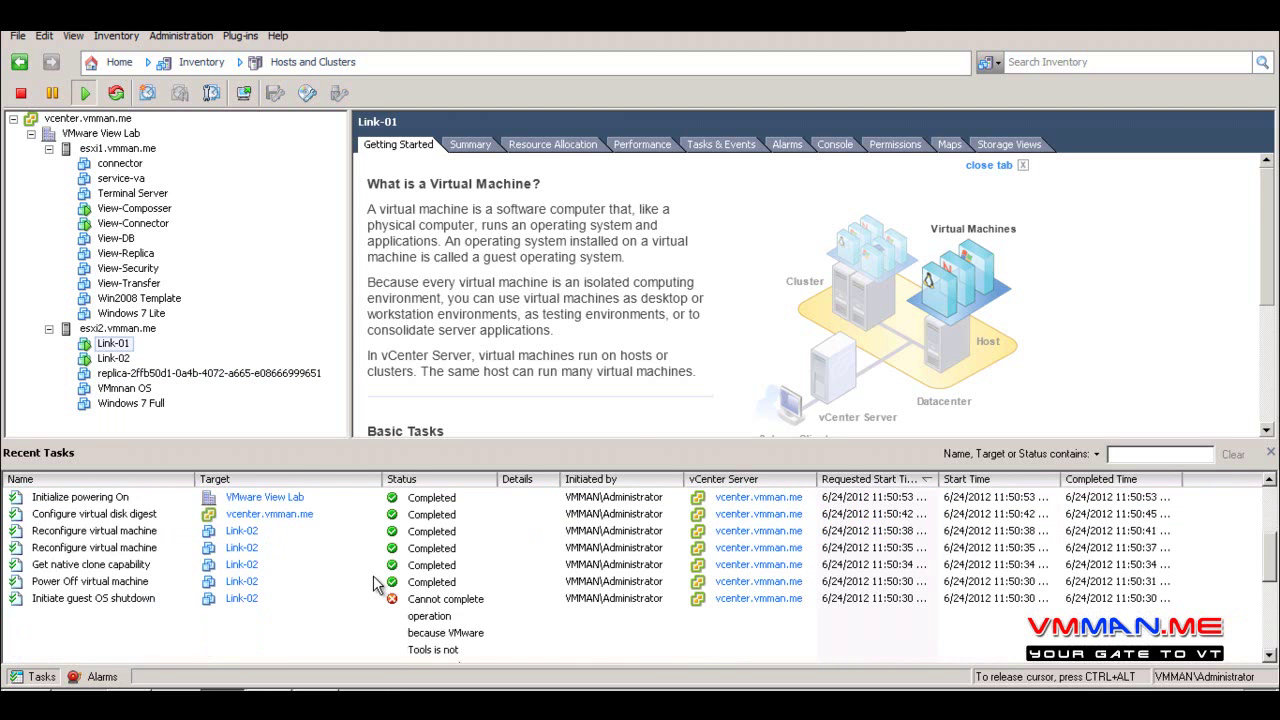
scroll(375, 583, down, 1)
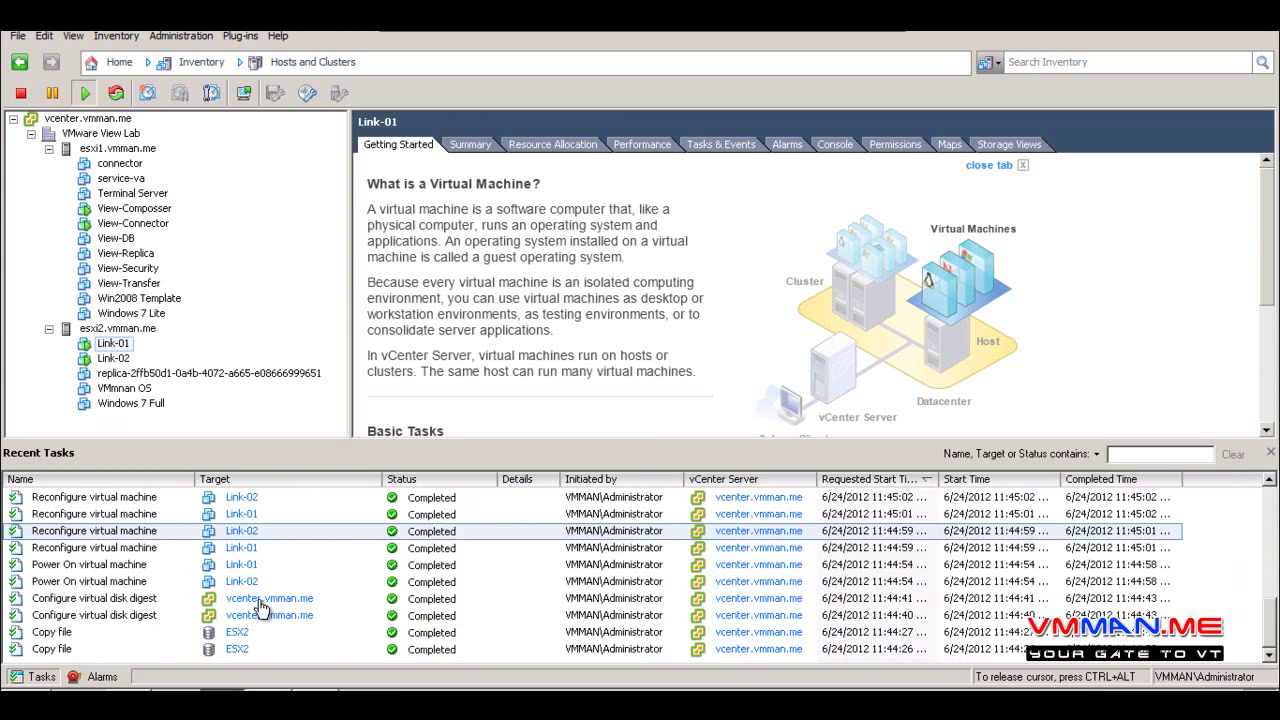
scroll(447, 628, up, 6)
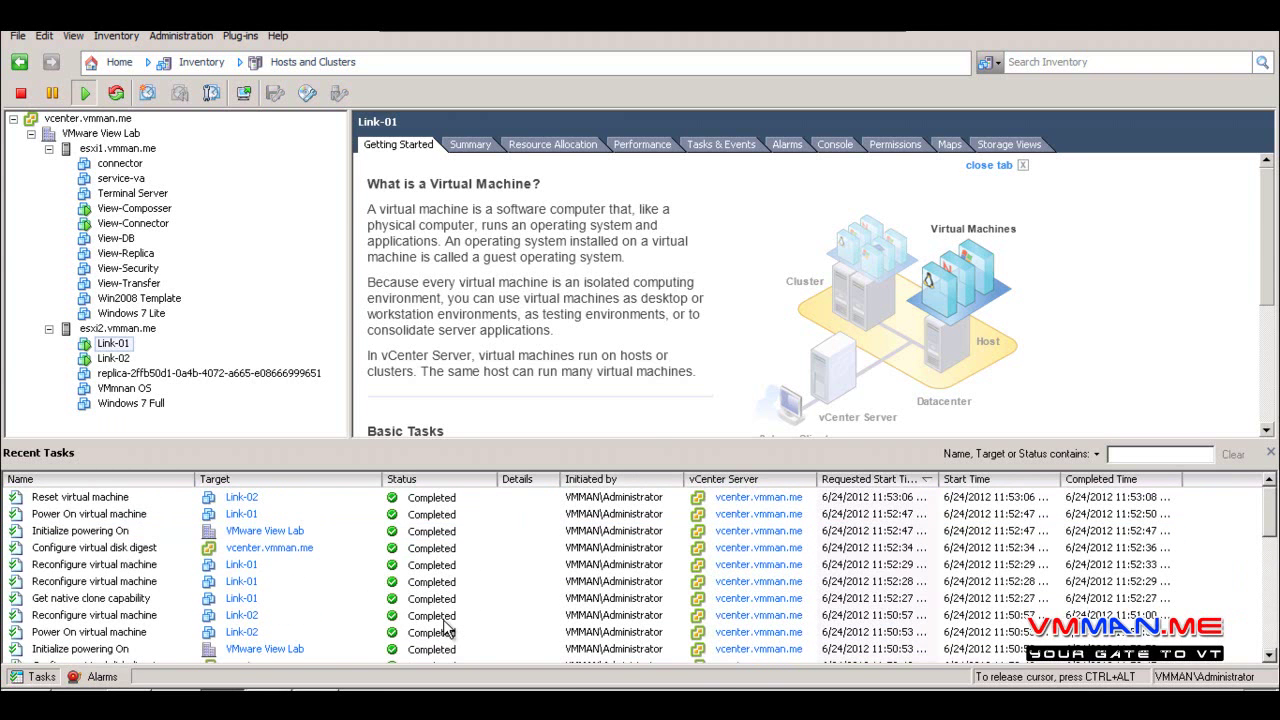
scroll(447, 628, down, 6)
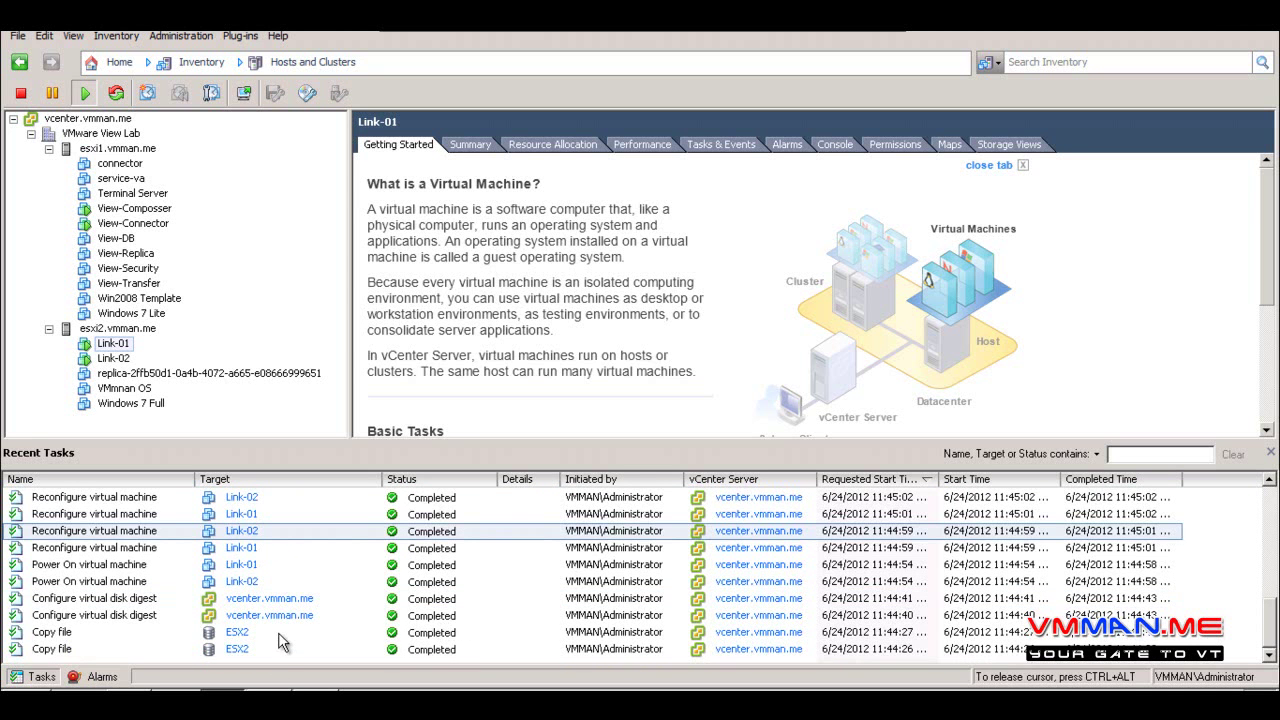
scroll(278, 649, up, 6)
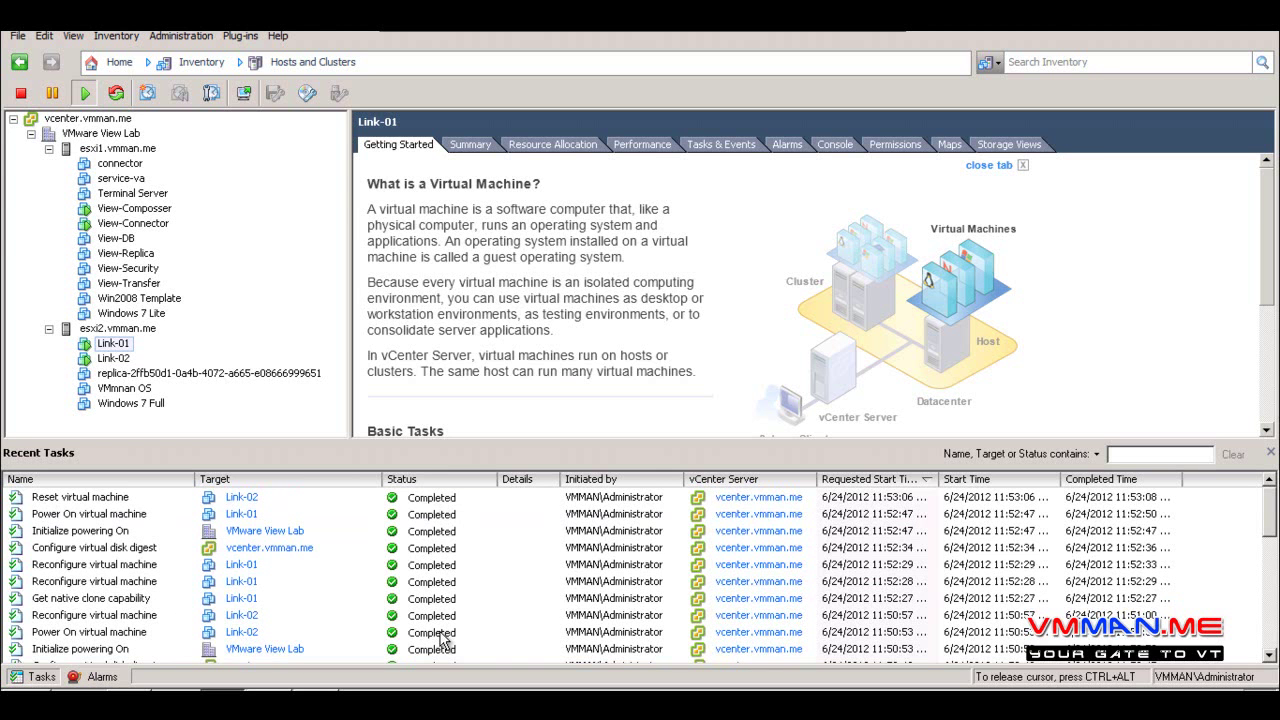
click(115, 358)
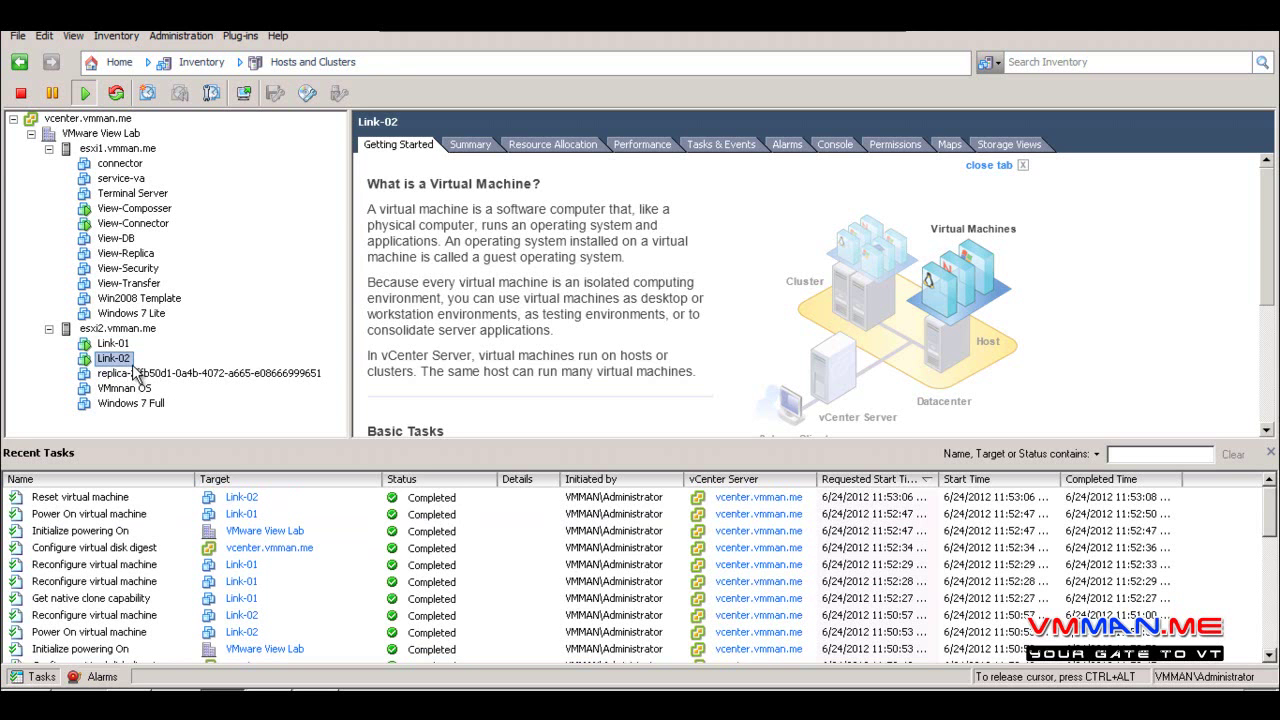
click(116, 344)
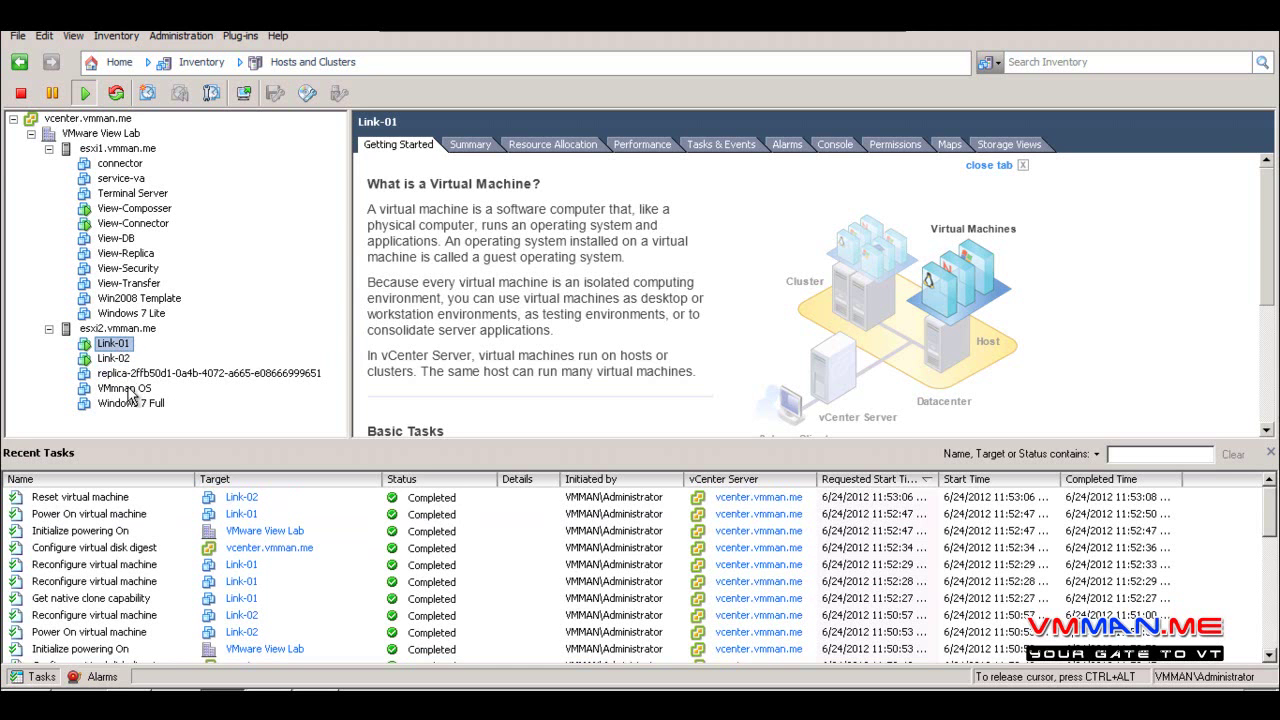
click(130, 374)
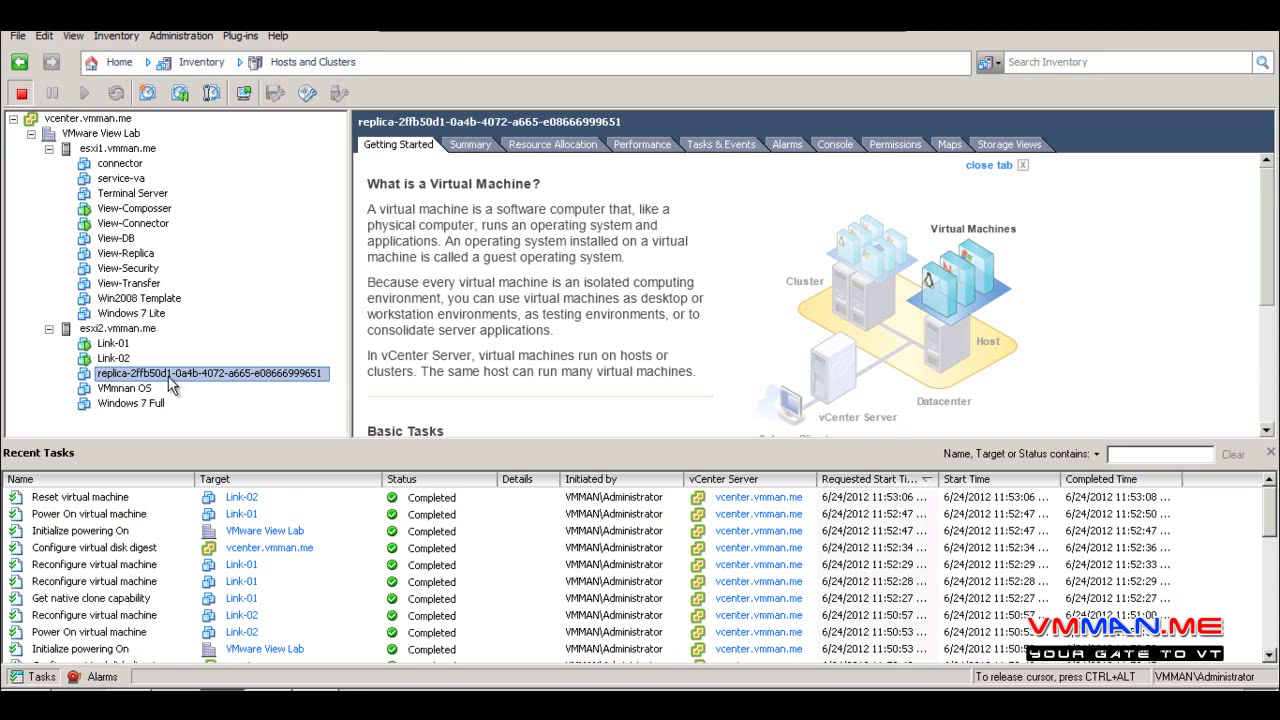
Launch VMware View Client and connect to 192.168.1.210
click(420, 352)
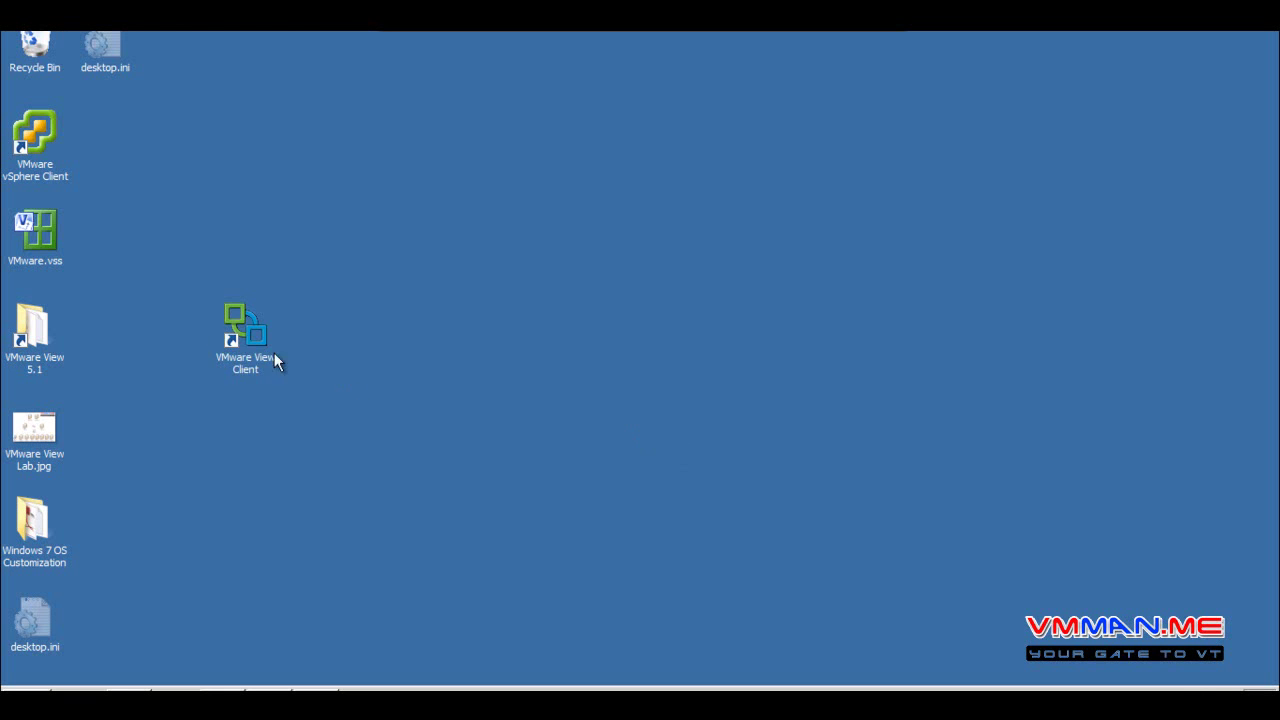
click(247, 319)
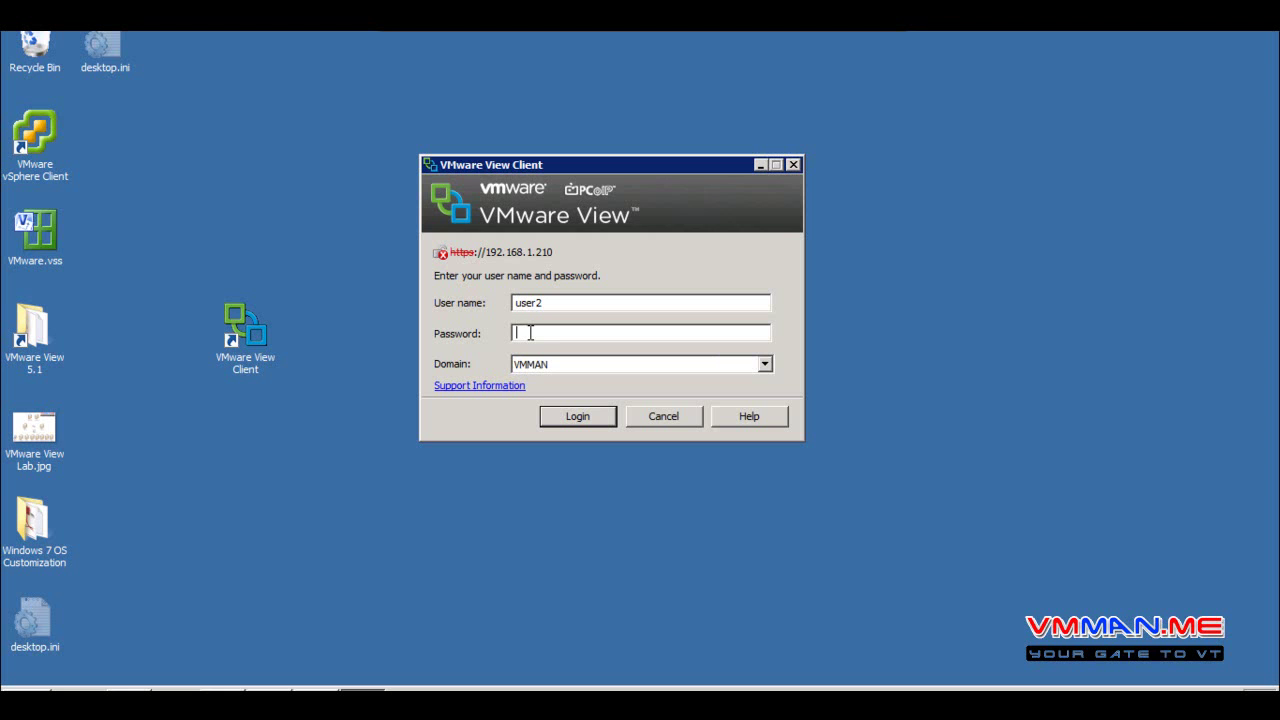
Log in with the account password, open the Link pool desktop, and reposition its window
text(password)
key(Return)
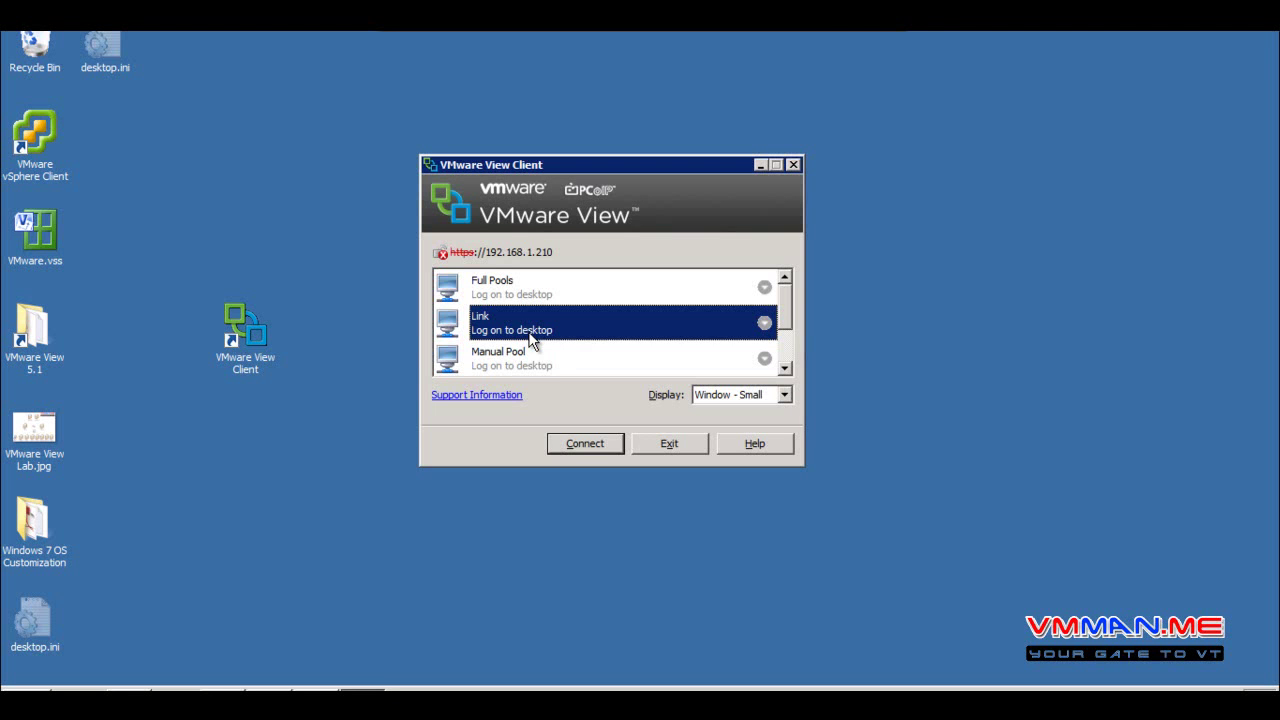
double_click(528, 333)
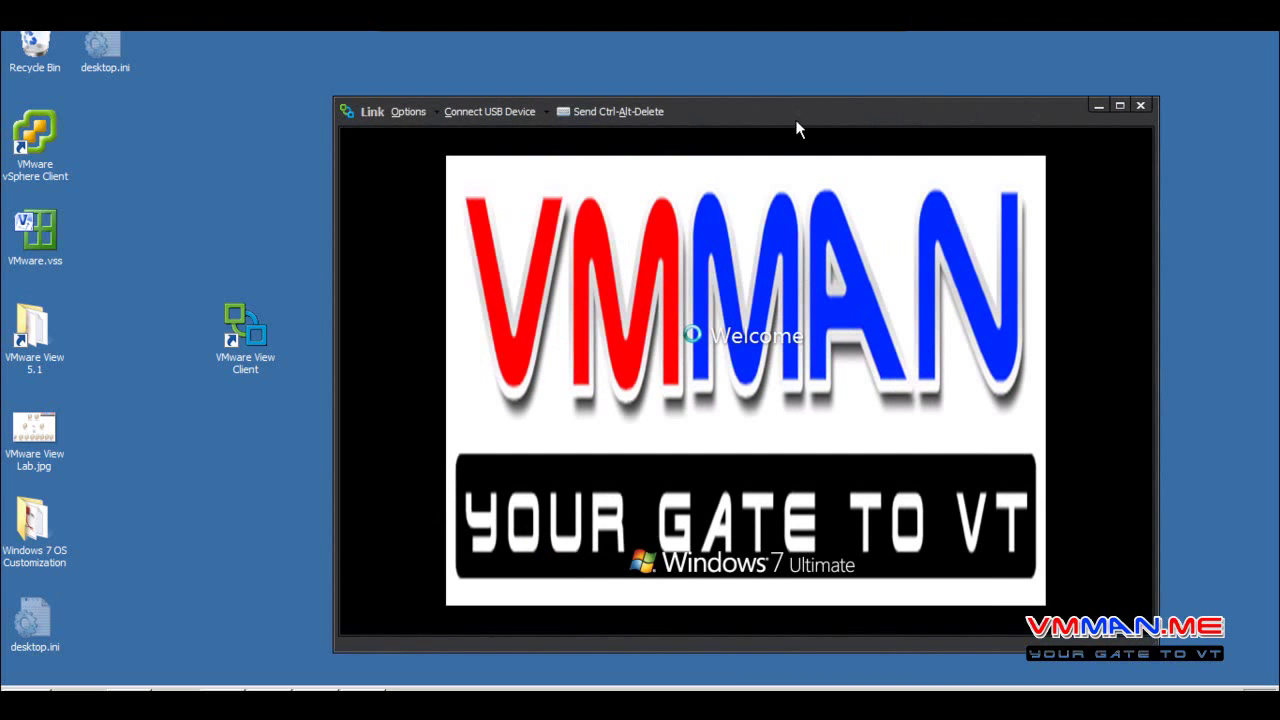
drag(797, 116, 681, 80)
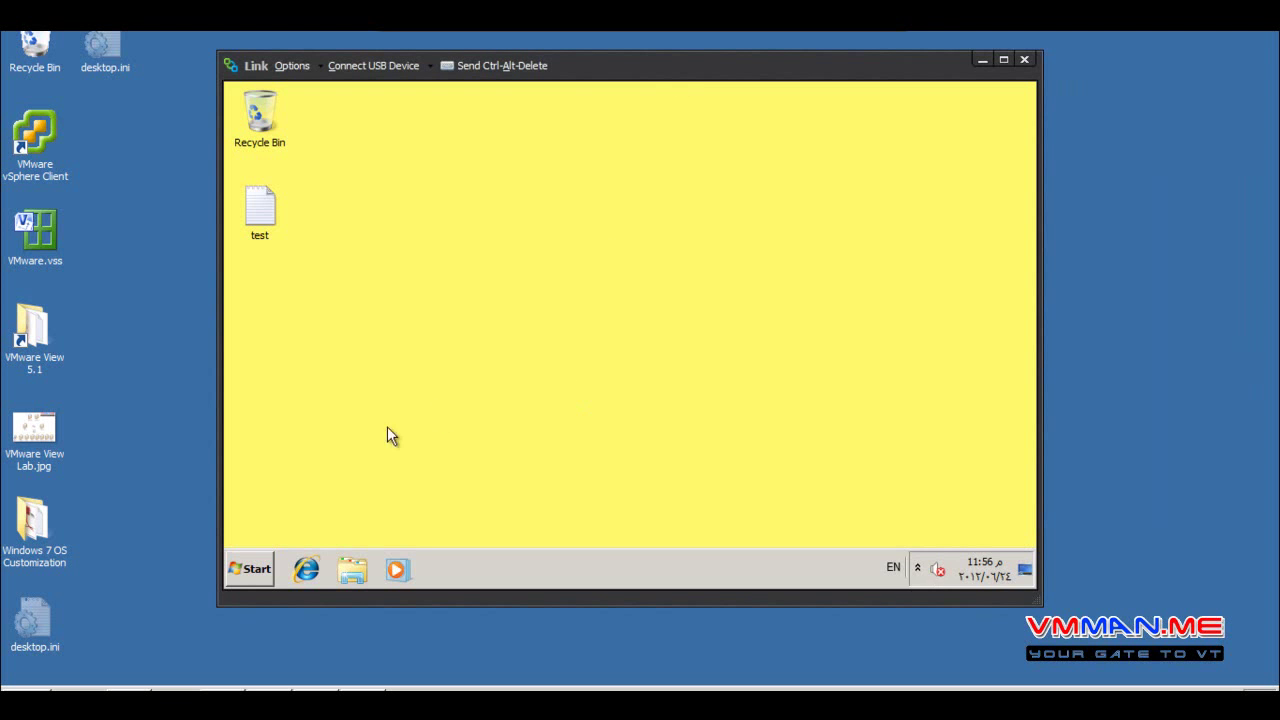
Browse the 7-Zip, Copy Handler and GlobalSCAPE program folders, then open Computer
click(248, 574)
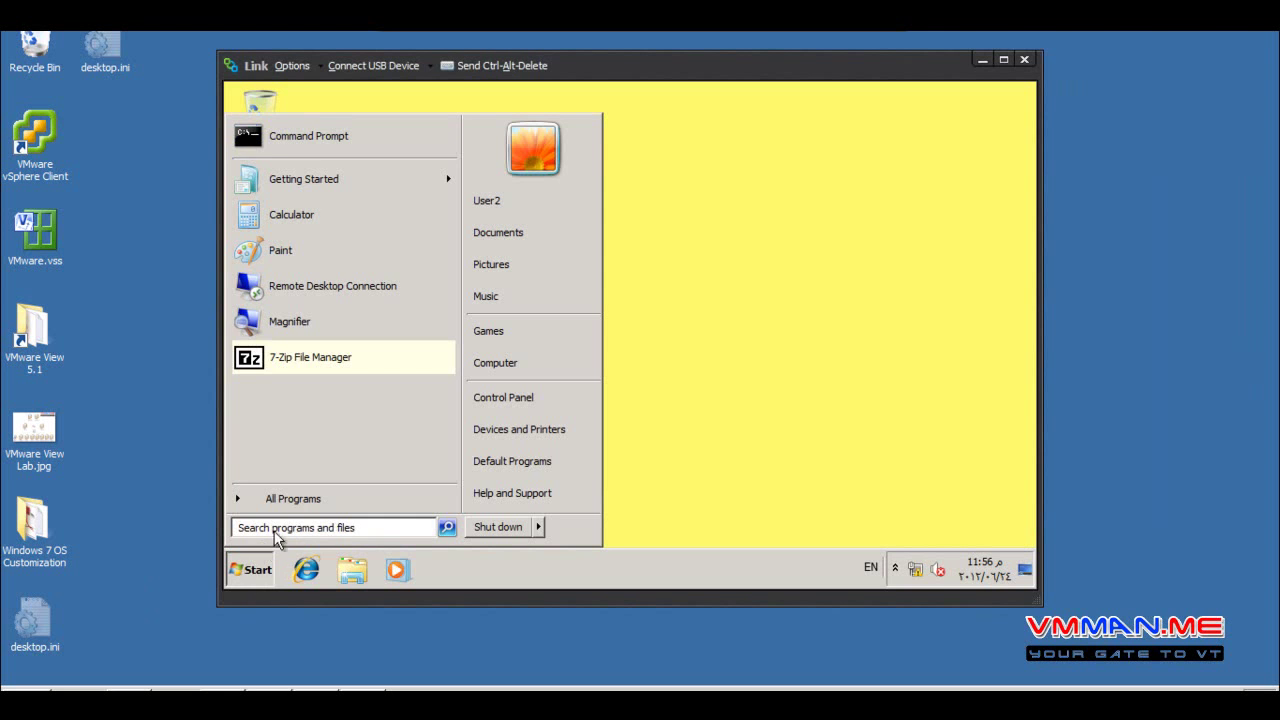
click(285, 500)
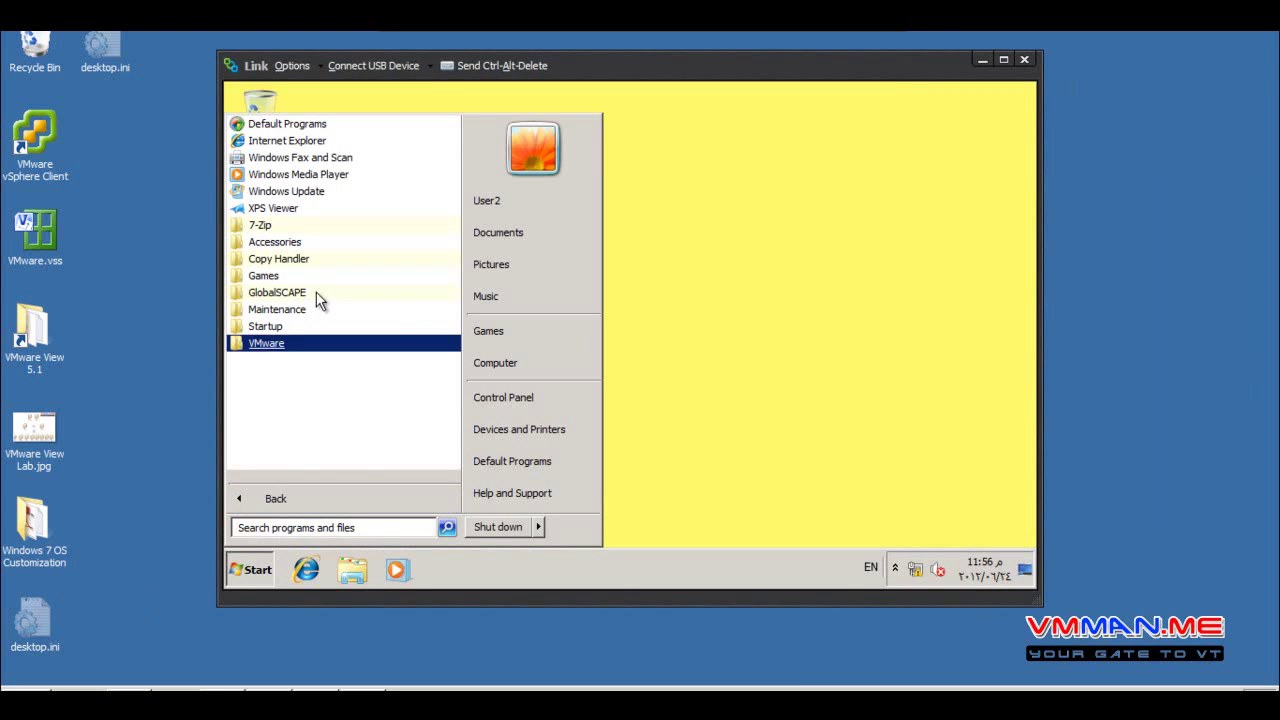
click(276, 228)
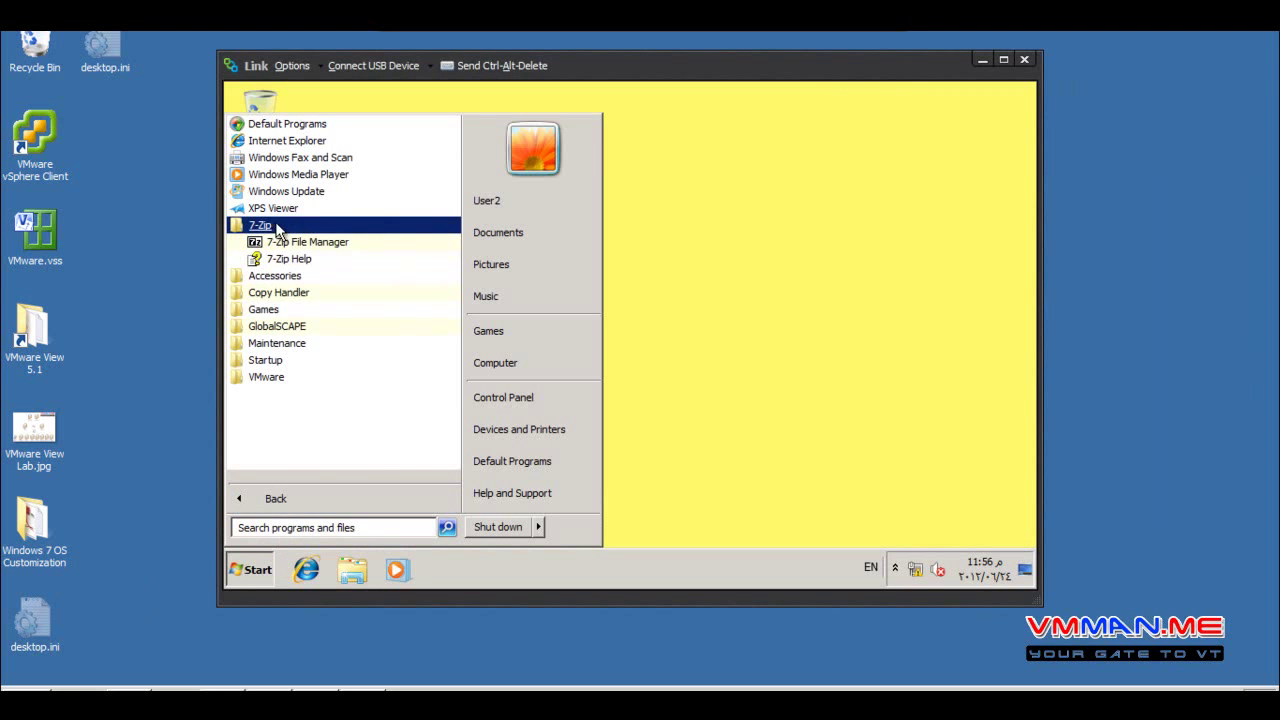
click(296, 295)
click(318, 396)
click(320, 409)
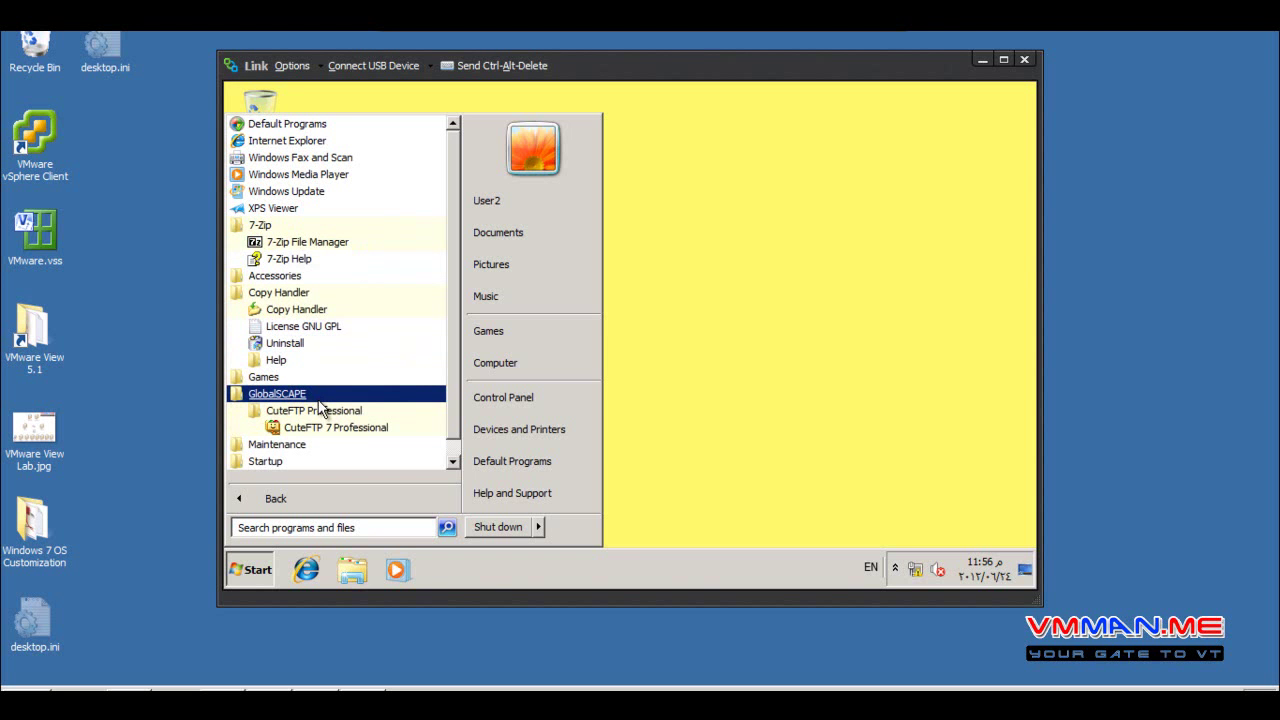
click(318, 399)
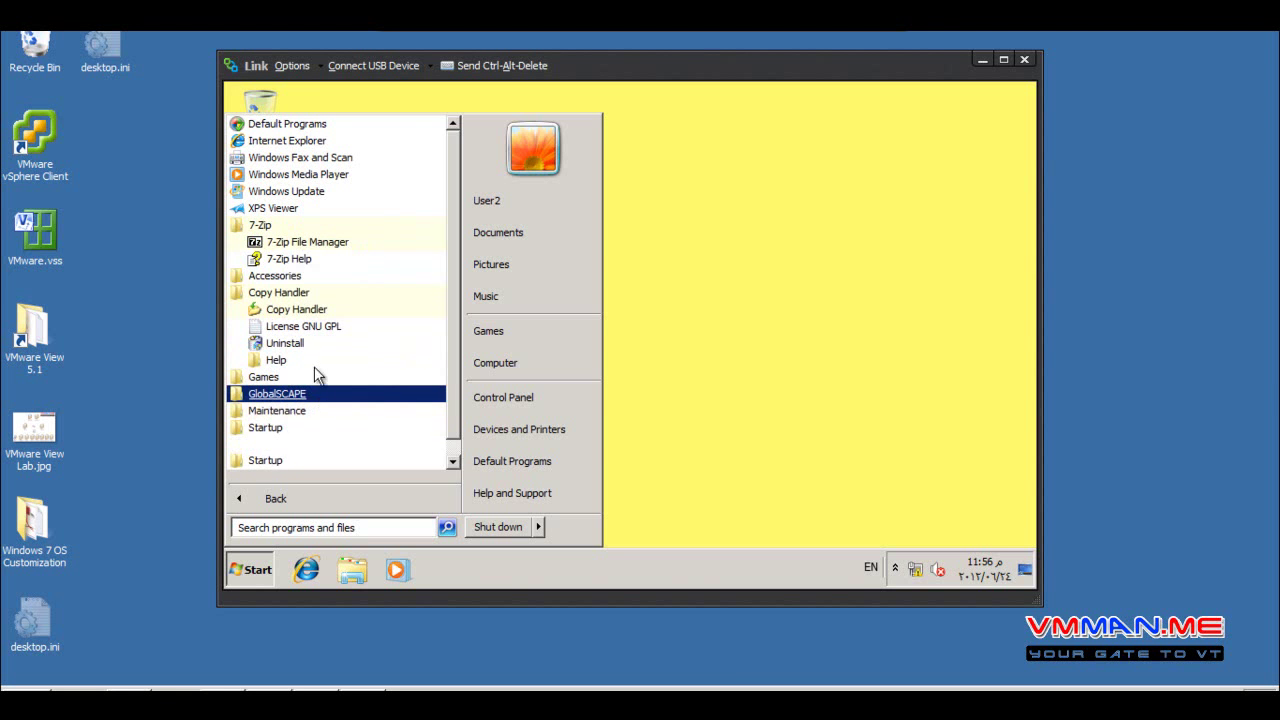
click(282, 293)
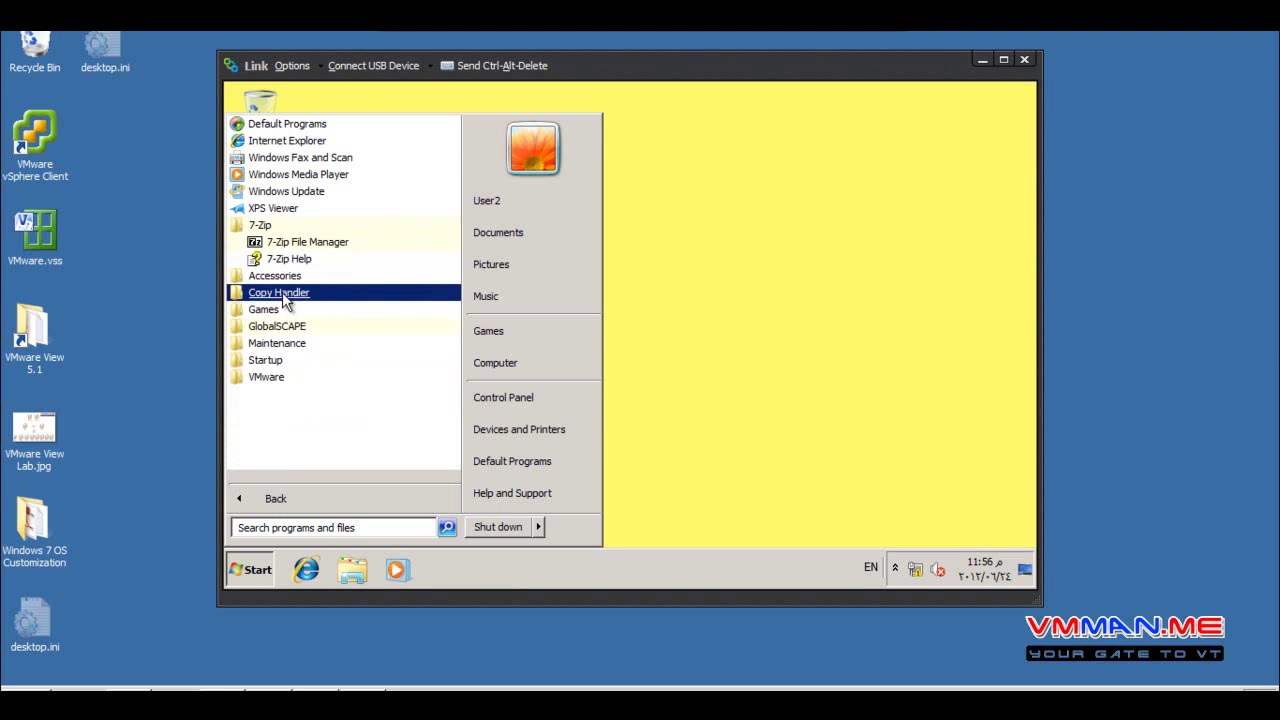
click(295, 228)
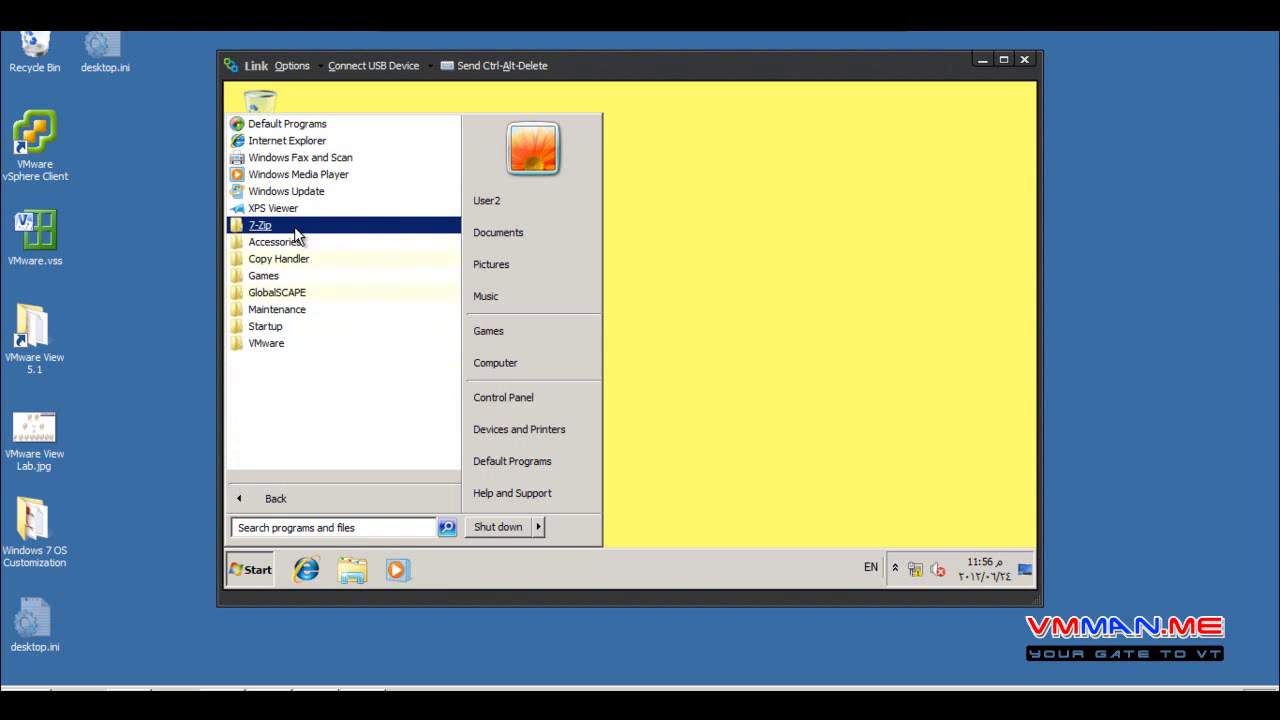
click(500, 362)
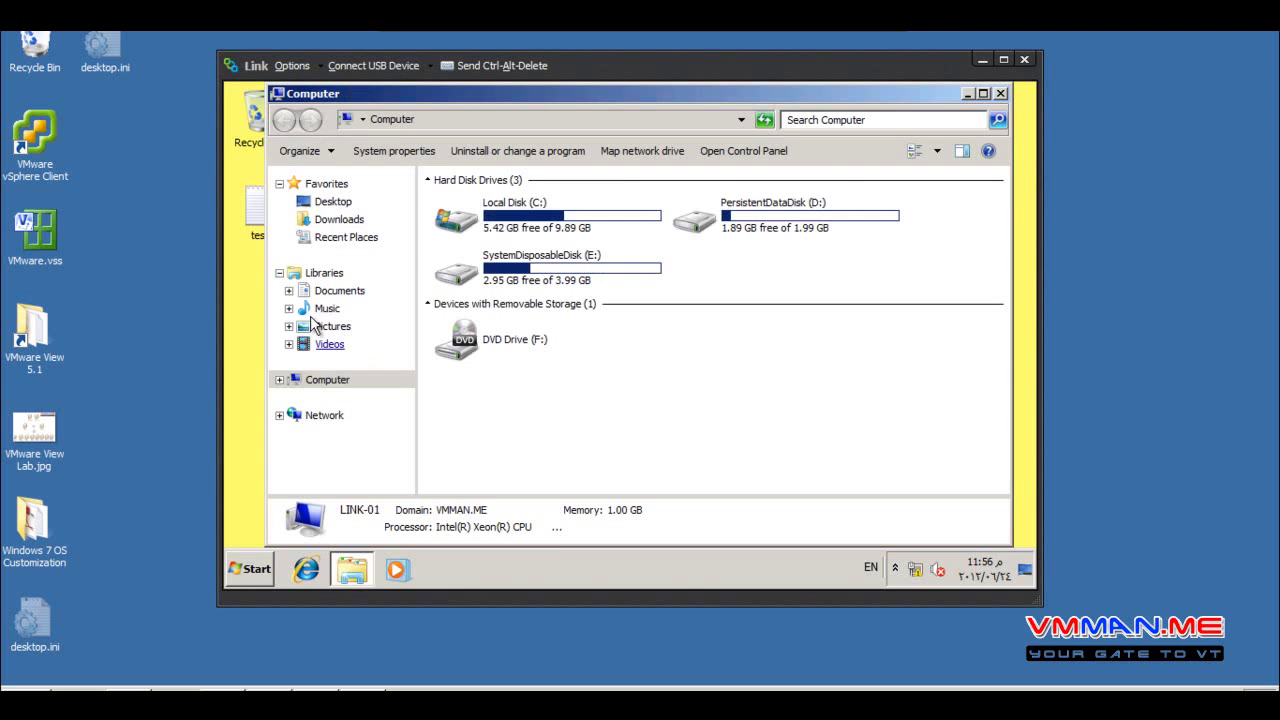
Open PersistentDataDisk (D:) and its work folder, then close the window
click(248, 234)
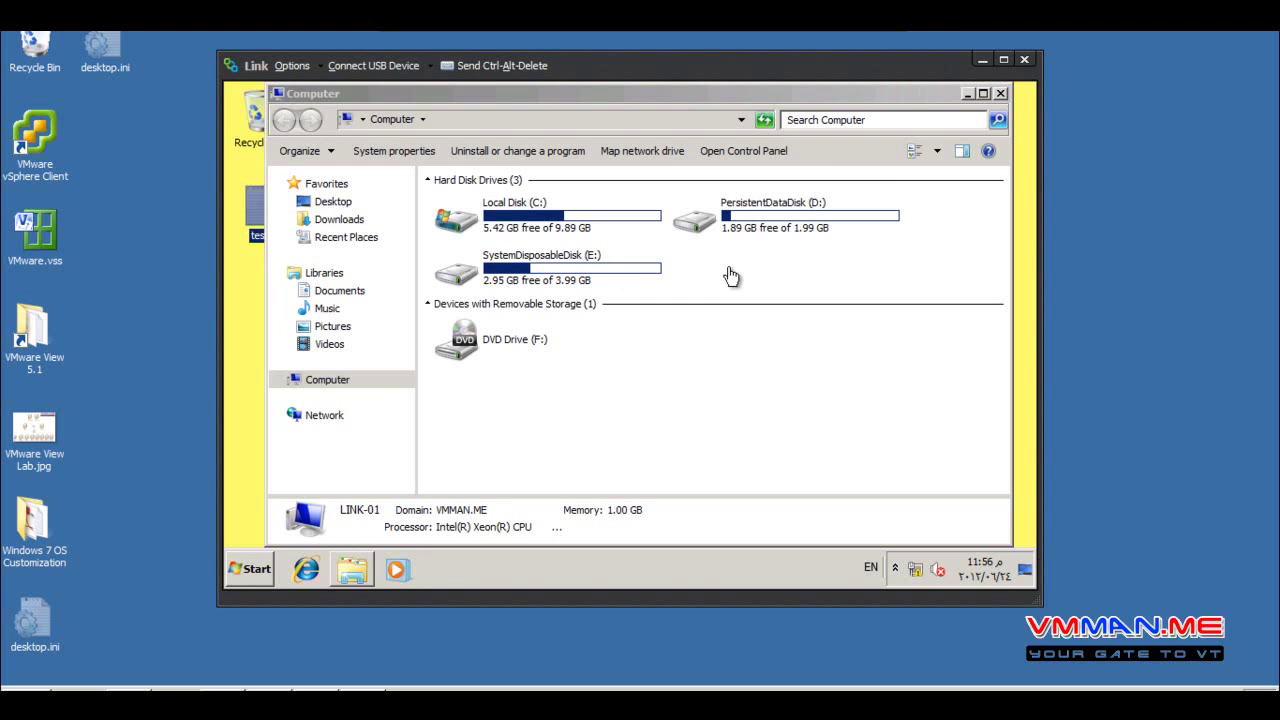
click(751, 228)
double_click(749, 228)
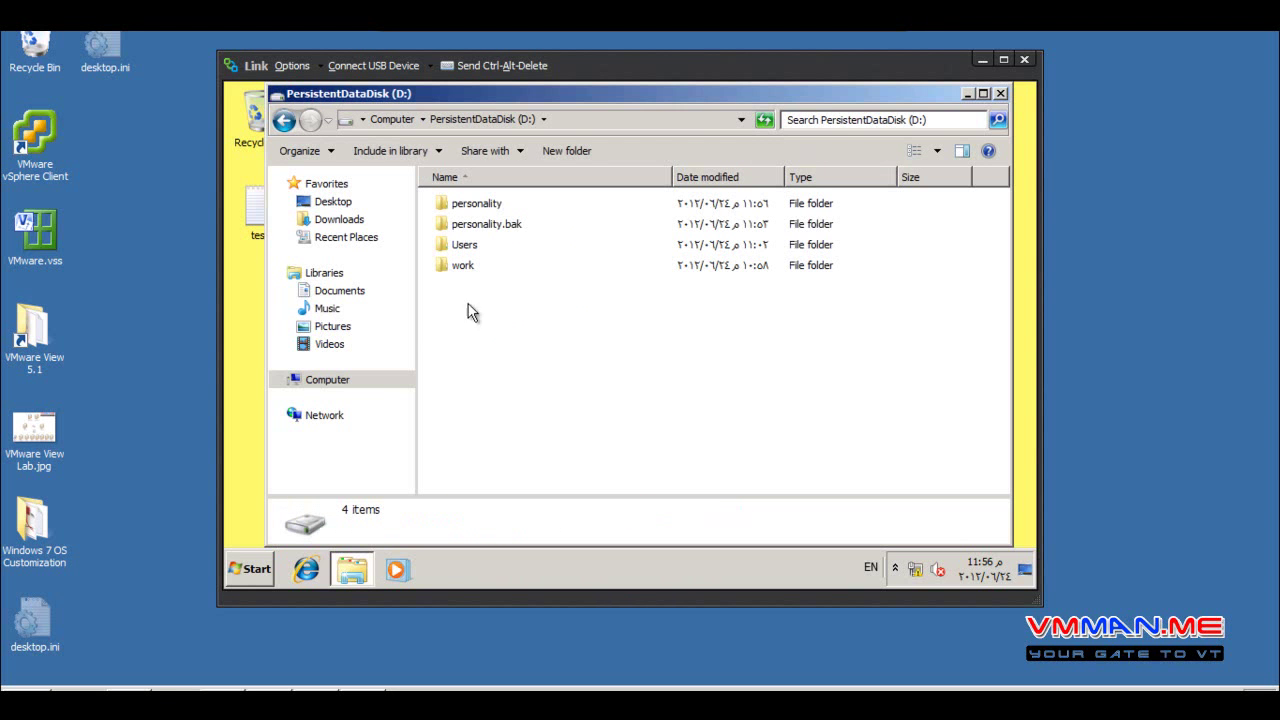
double_click(466, 266)
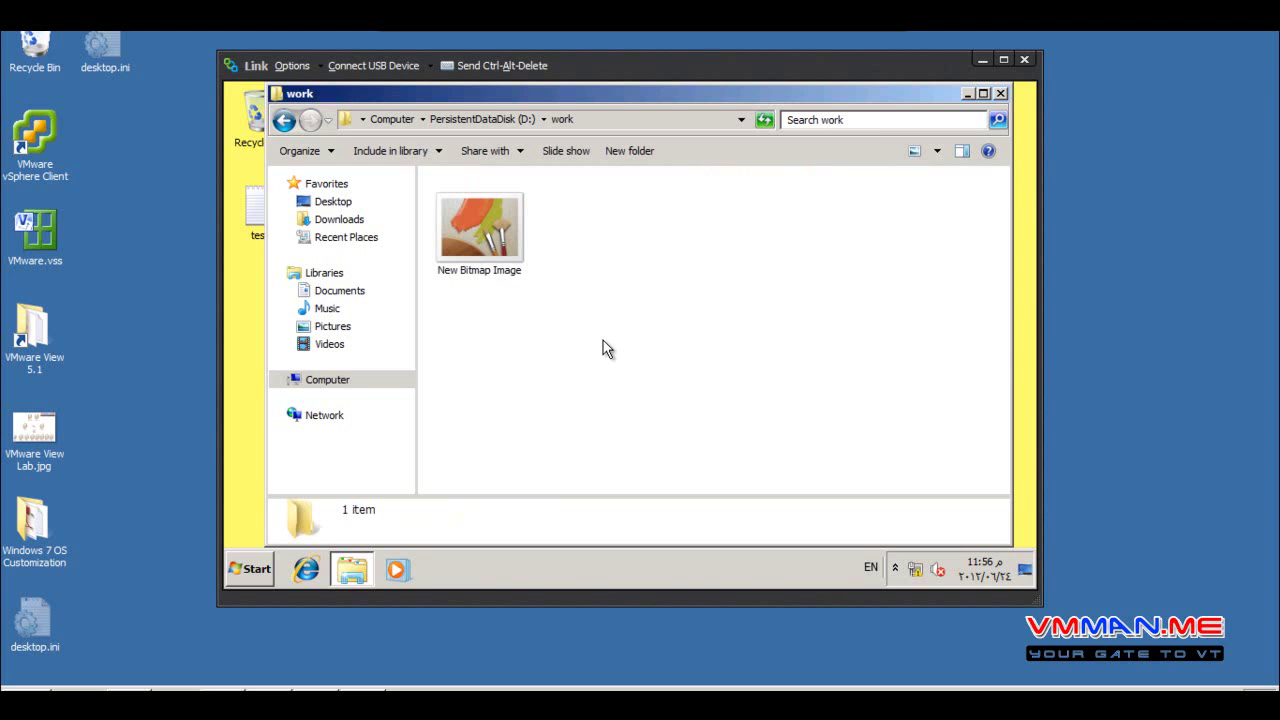
click(1001, 96)
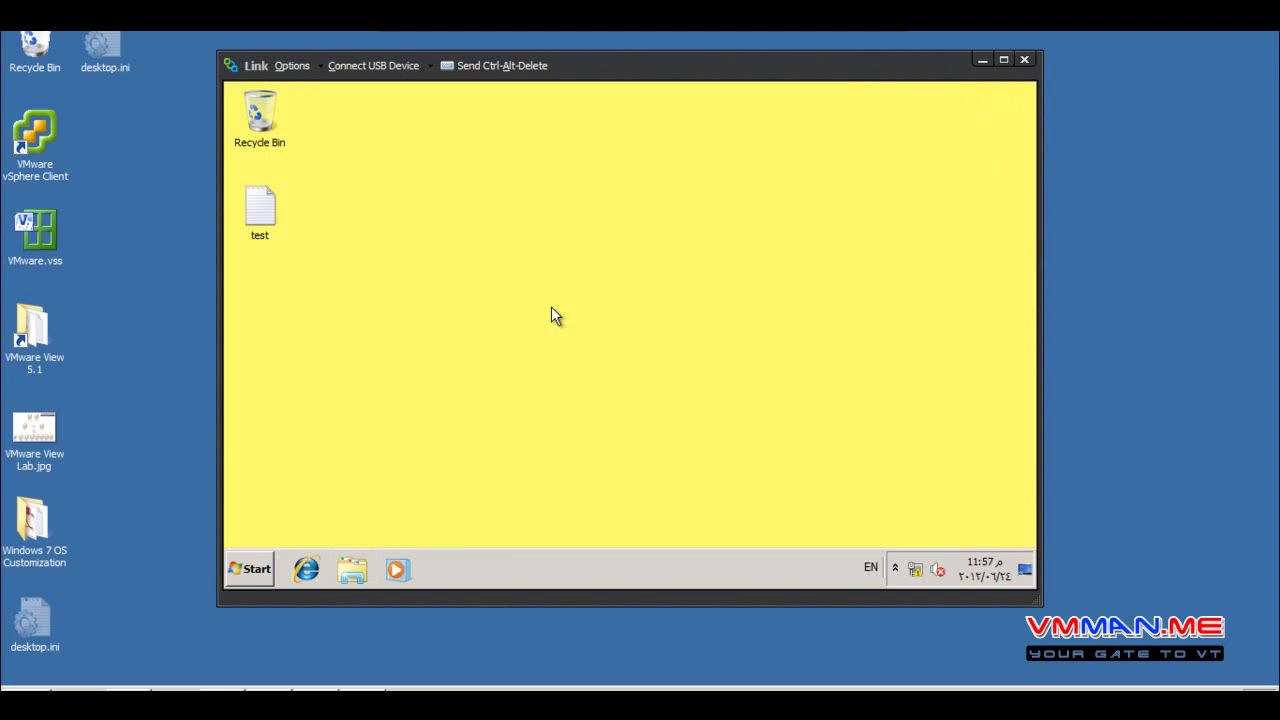
Show all installed programs from the Start menu and expand then collapse 7-Zip
click(252, 570)
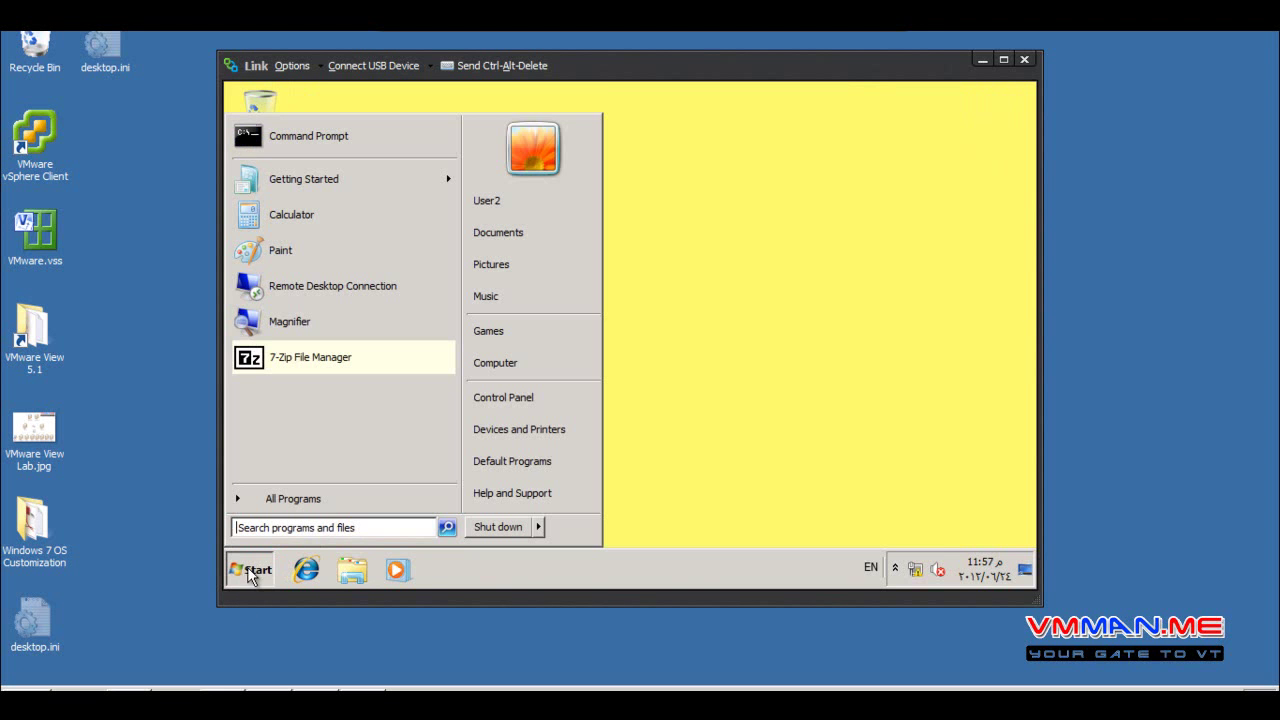
click(300, 505)
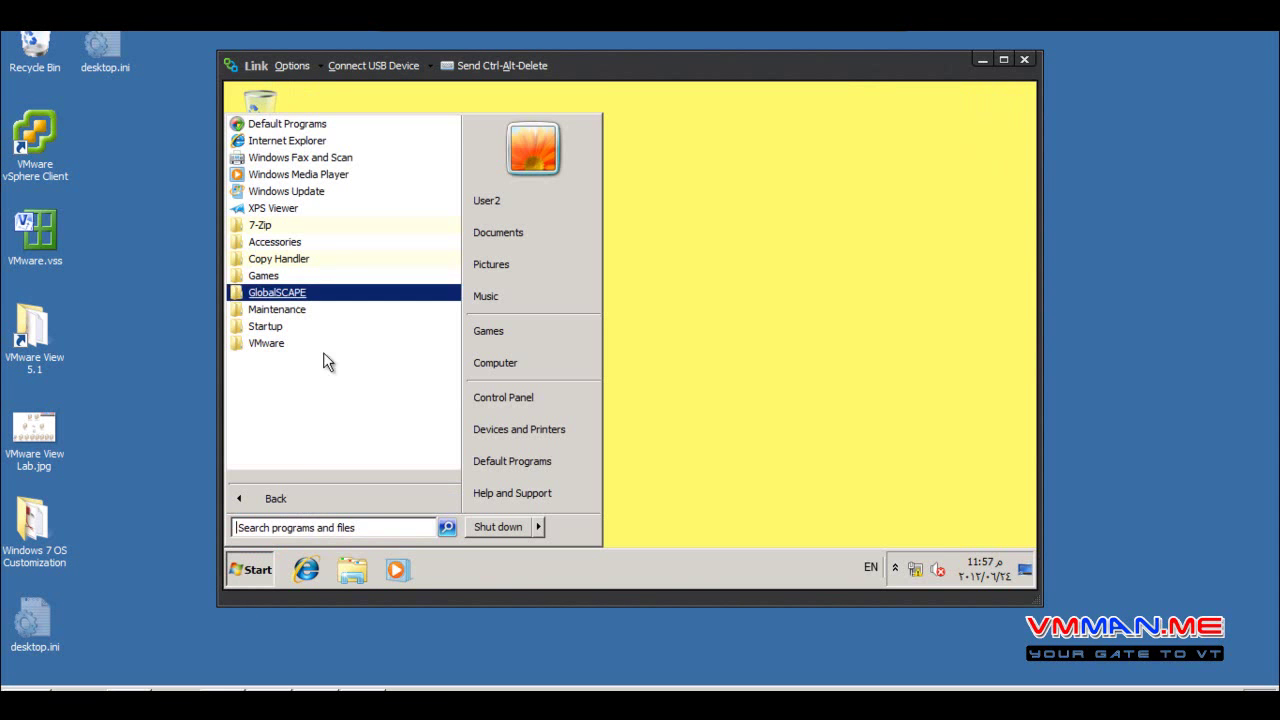
click(280, 226)
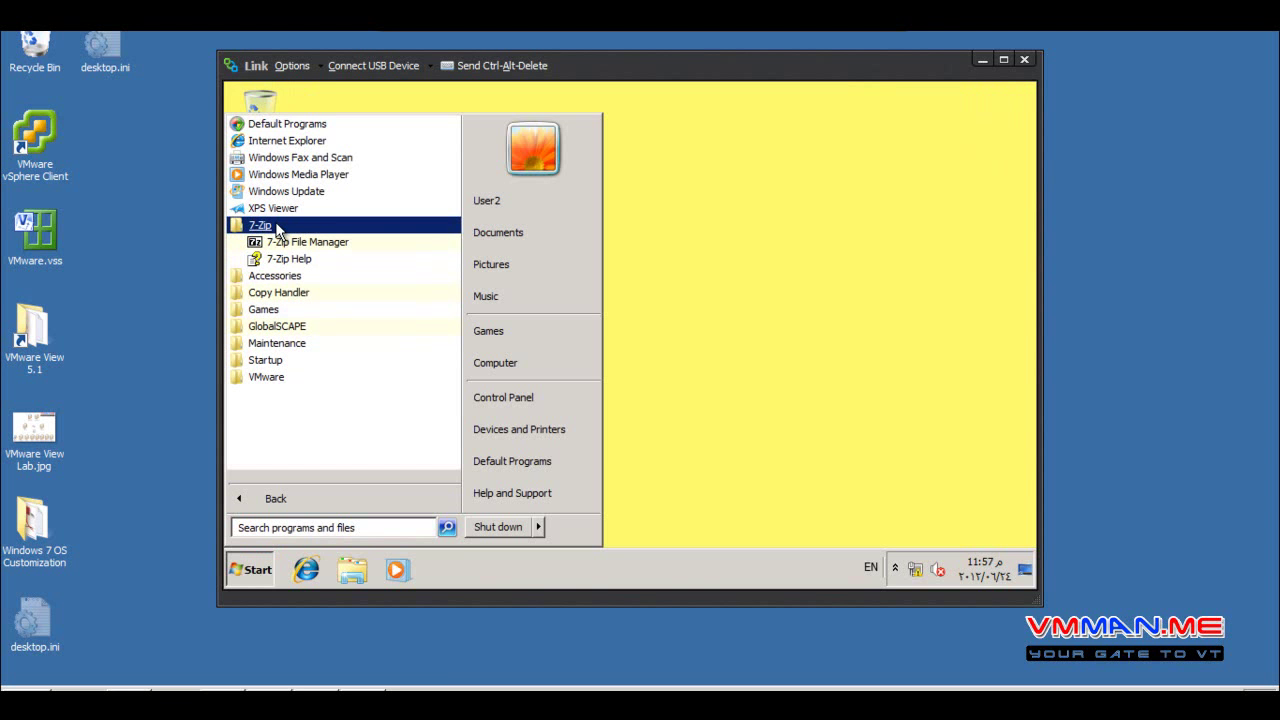
click(280, 226)
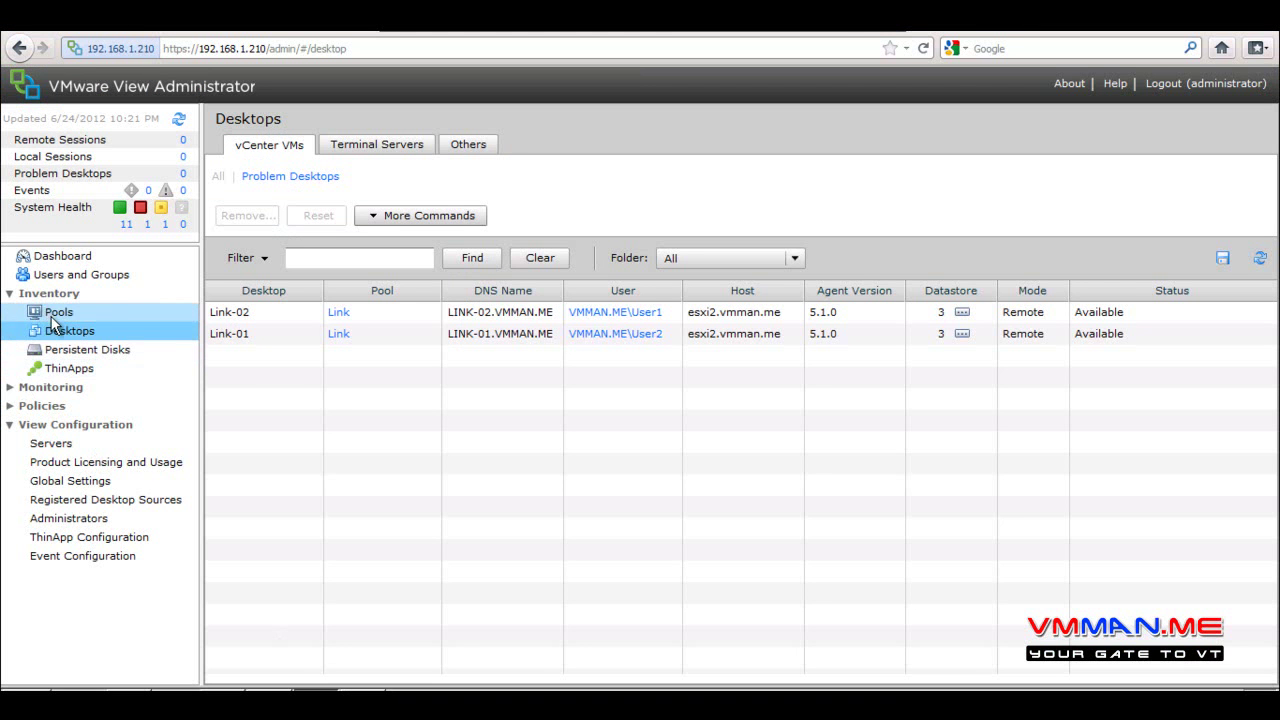
View the Pools and Desktops lists for Link-01 and Link-02, then switch to OneNote
click(52, 313)
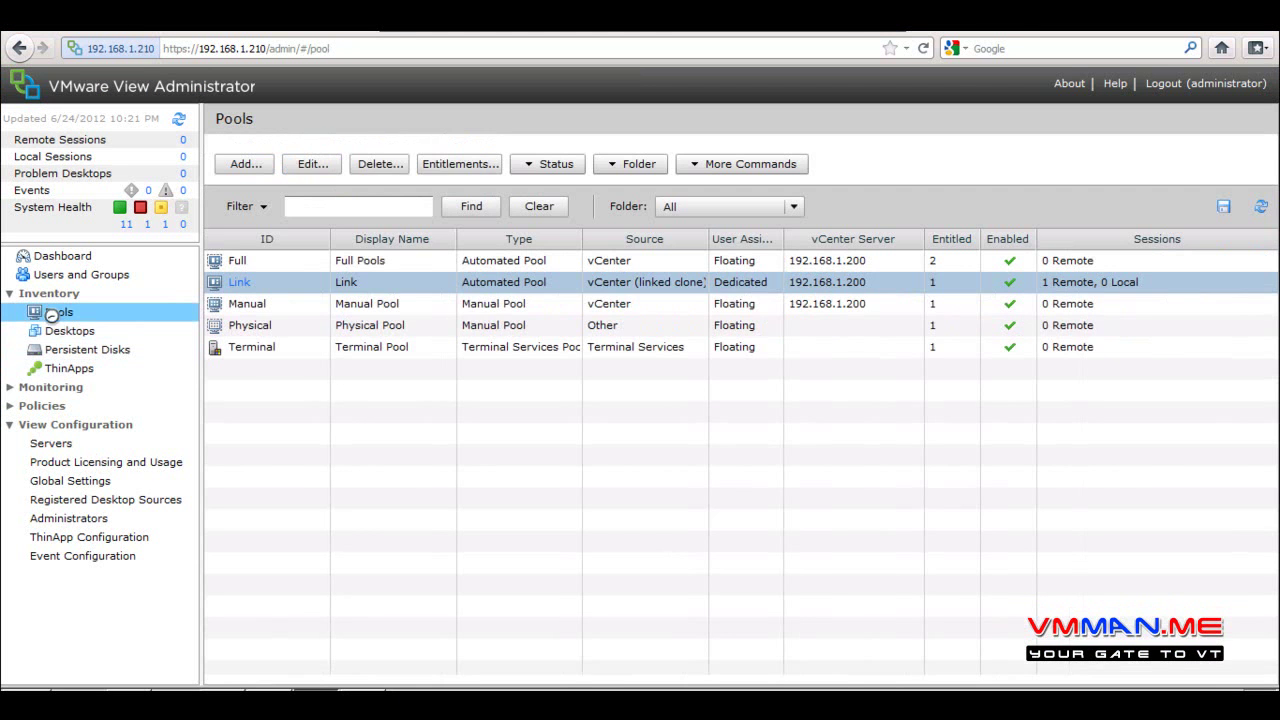
click(72, 338)
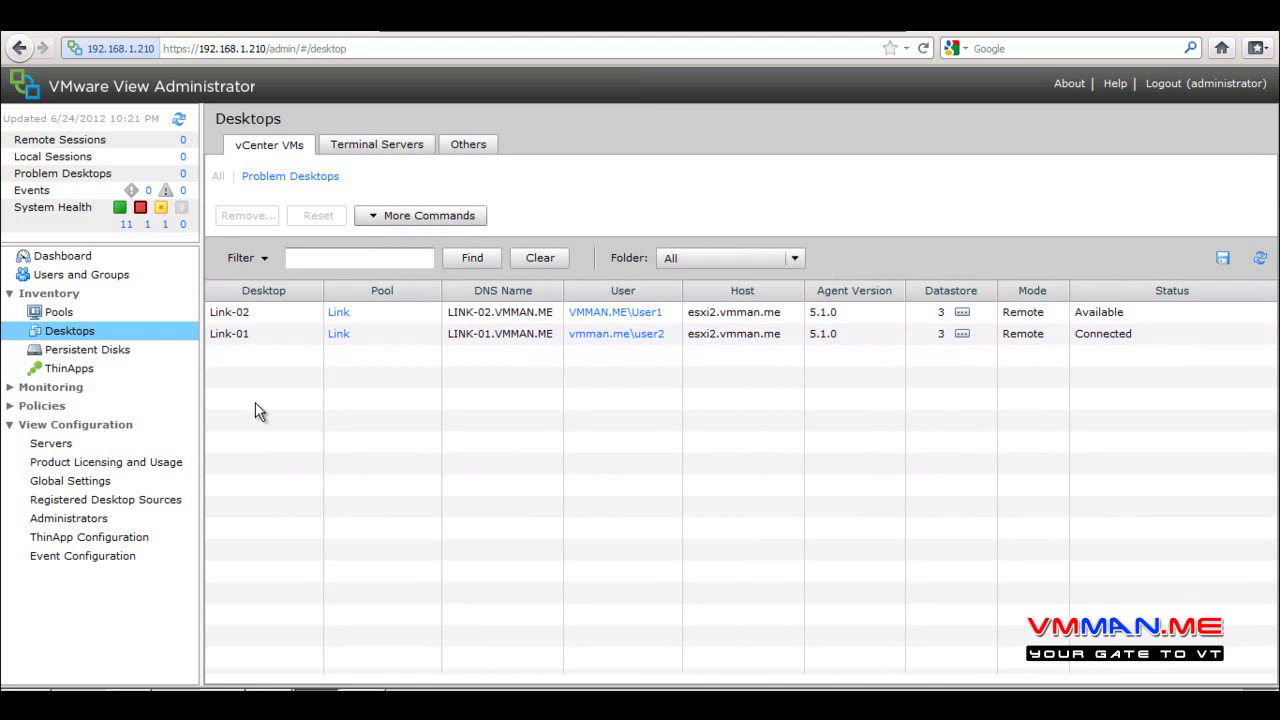
click(270, 688)
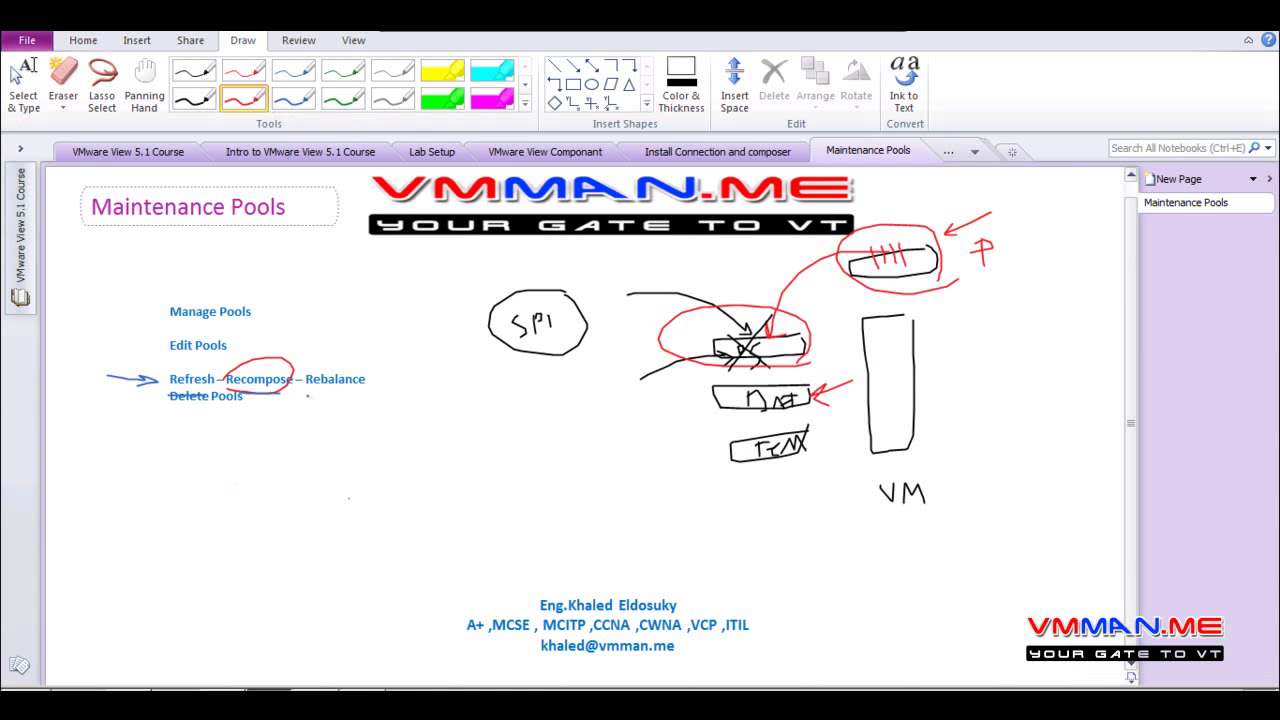
Underline 'Rebalance' in red ink, then draw blue loops around the three stacked disk boxes
drag(308, 396, 360, 397)
click(293, 98)
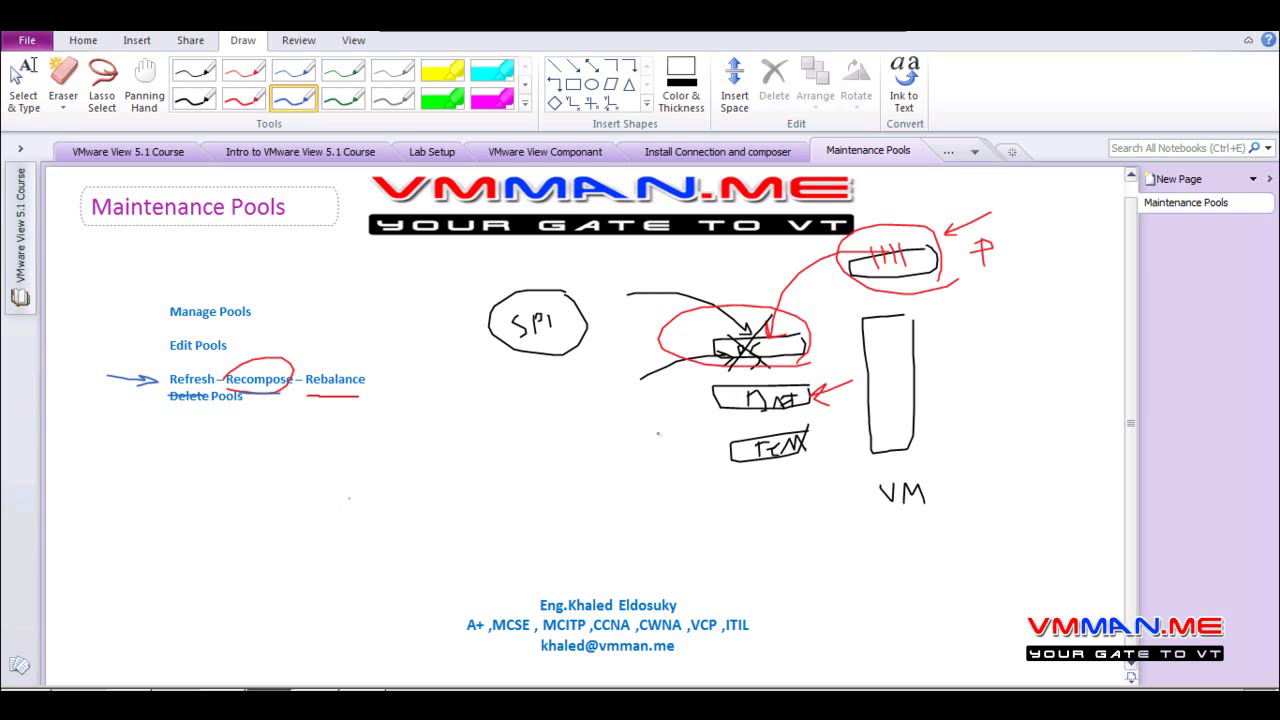
mouse_move(703, 475)
mouse_down()
mouse_move(716, 480)
mouse_move(842, 330)
mouse_move(694, 352)
mouse_move(702, 466)
mouse_up()
mouse_move(597, 383)
mouse_down()
mouse_move(513, 440)
mouse_move(590, 361)
mouse_up()
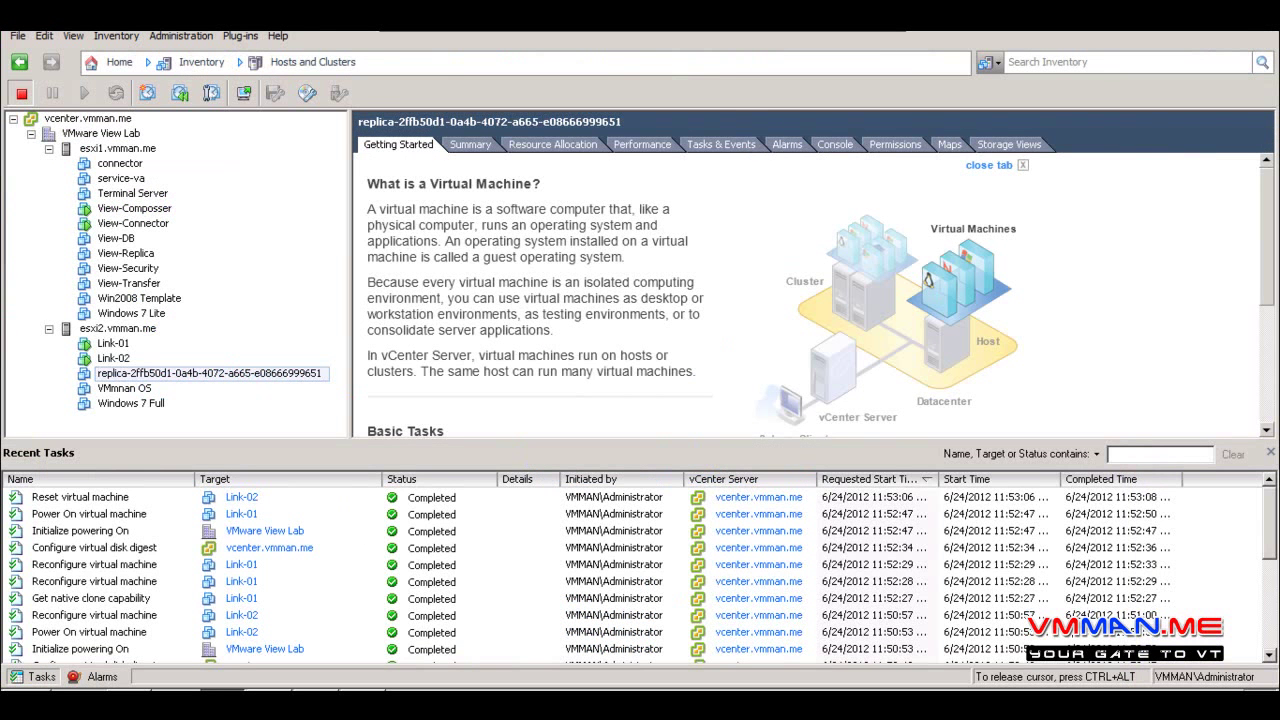
Preview the VM's Migrate wizard for changing its datastore, then cancel without moving anything
right_click(129, 226)
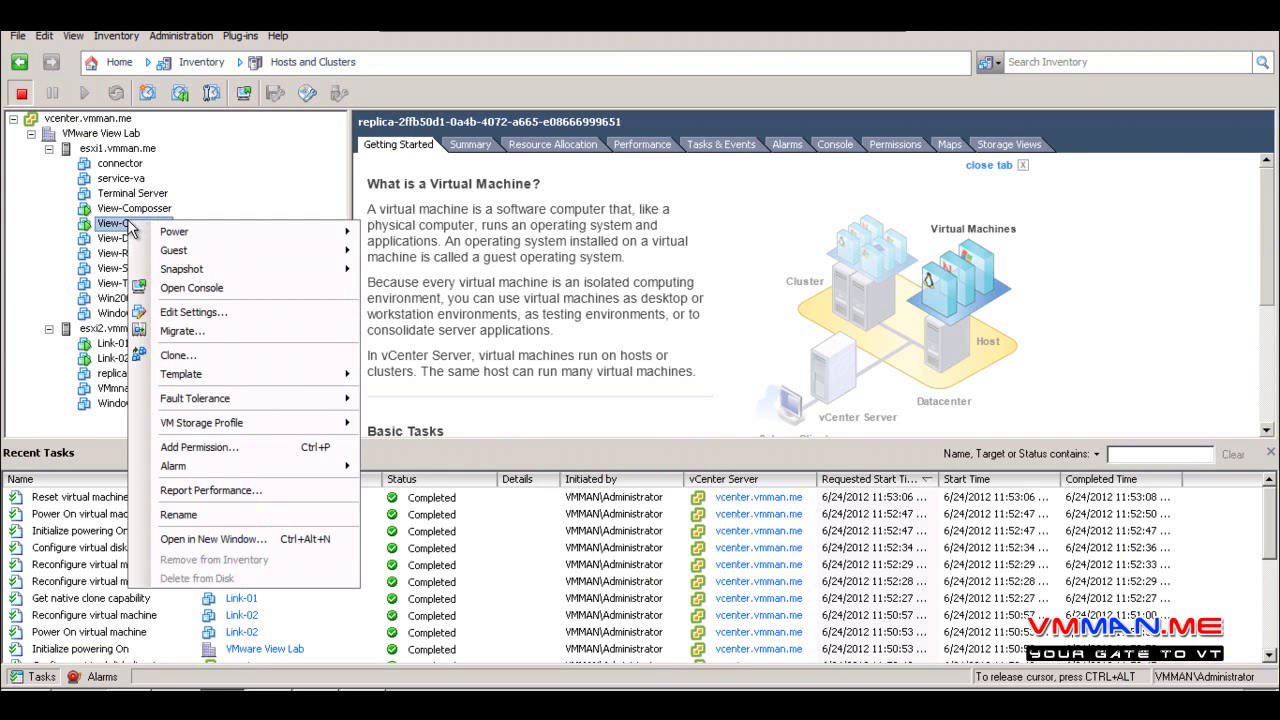
click(197, 336)
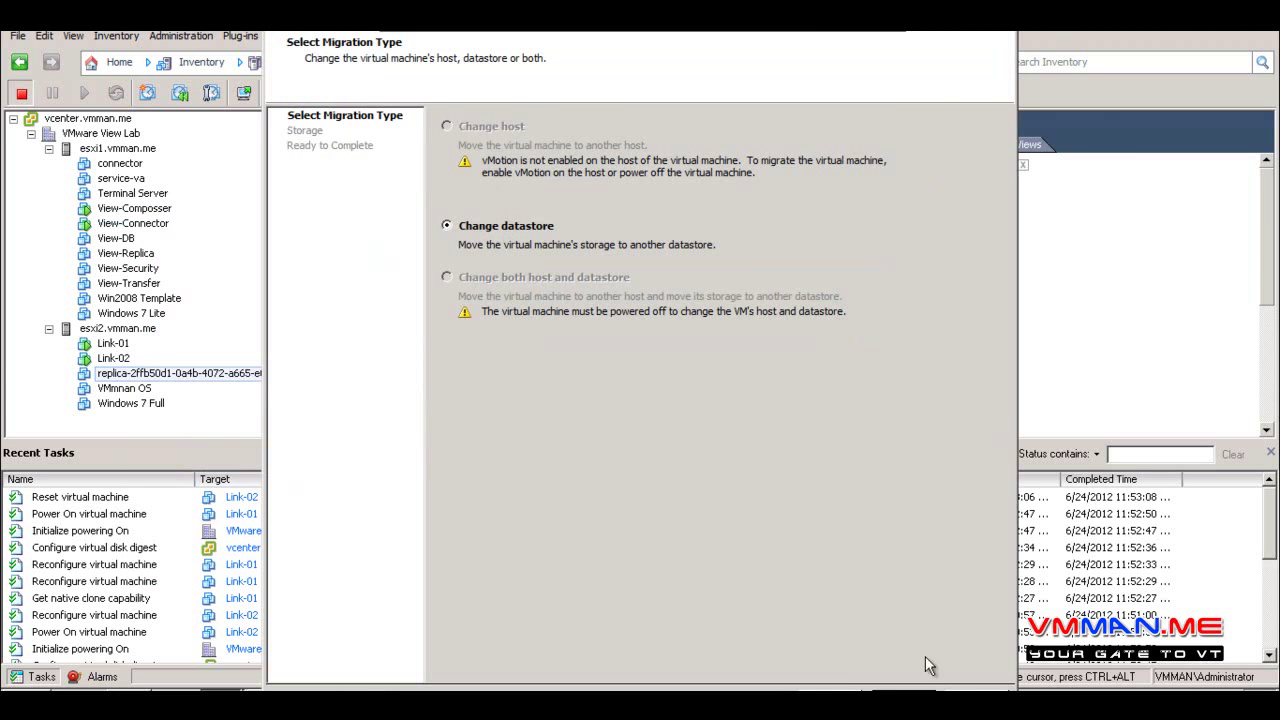
key(Escape)
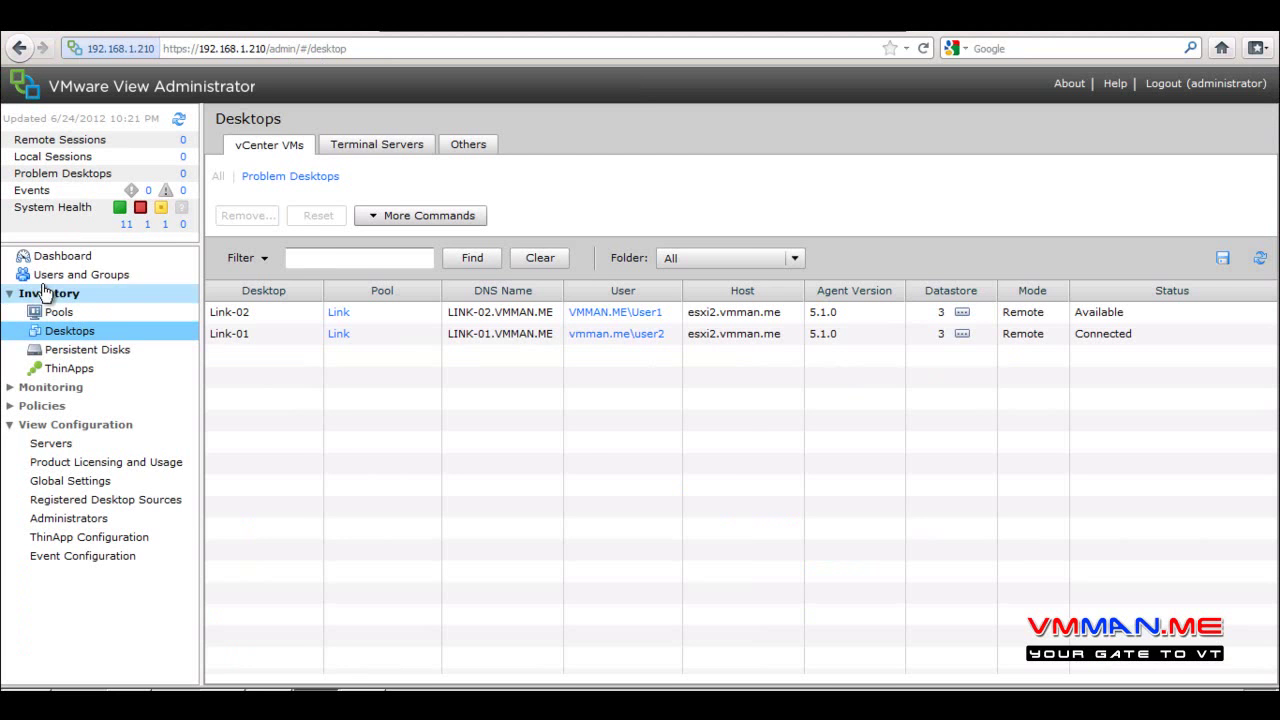
Edit the Link pool and turn off storing replica disks on separate datastores
click(57, 312)
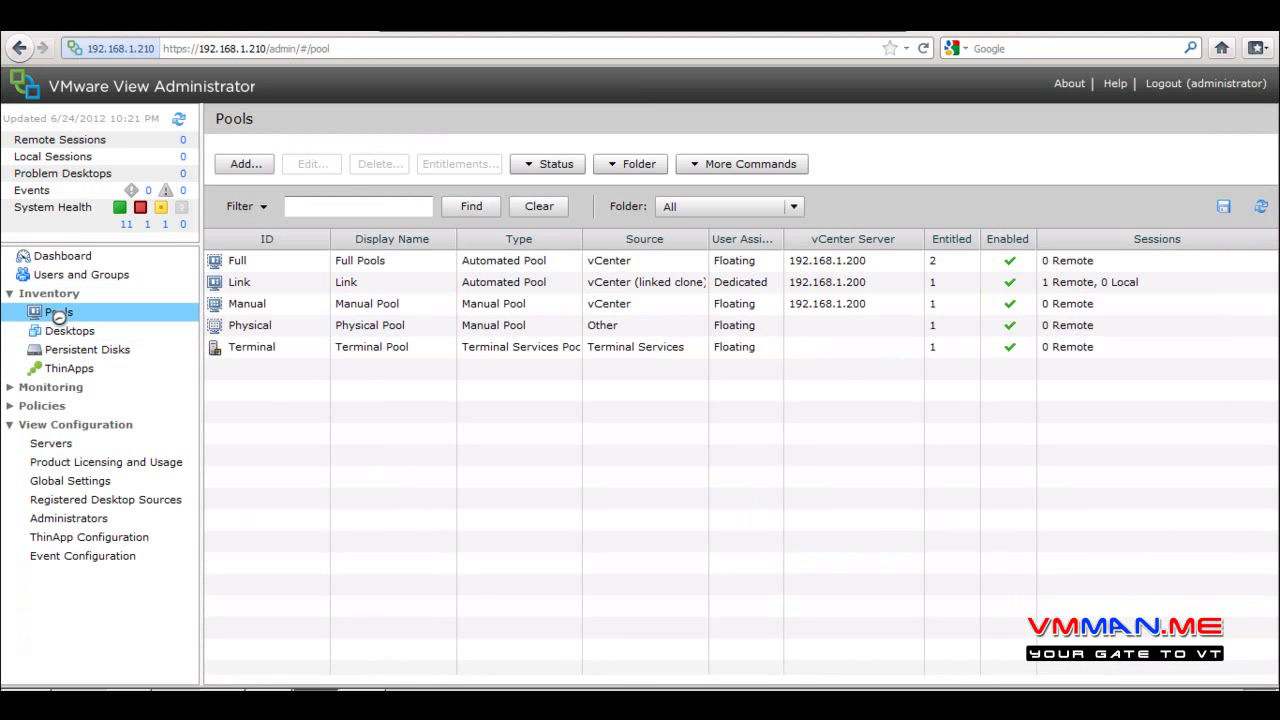
click(298, 284)
click(311, 165)
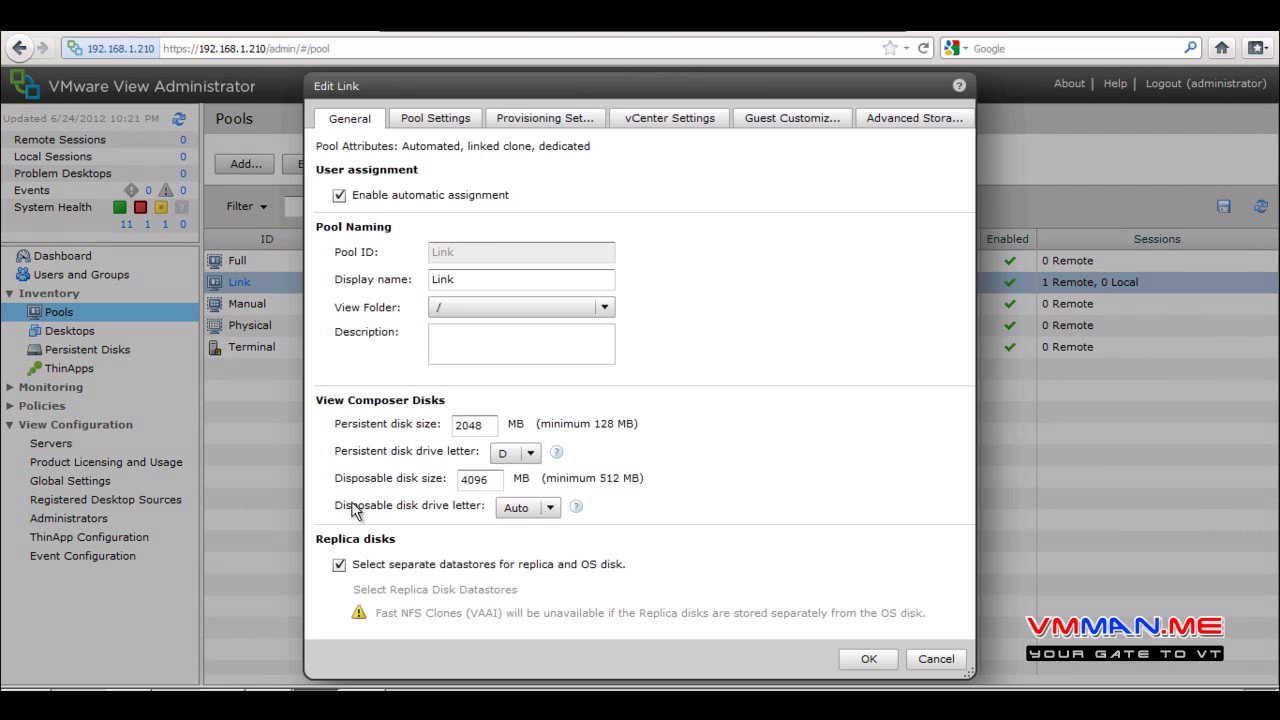
click(340, 566)
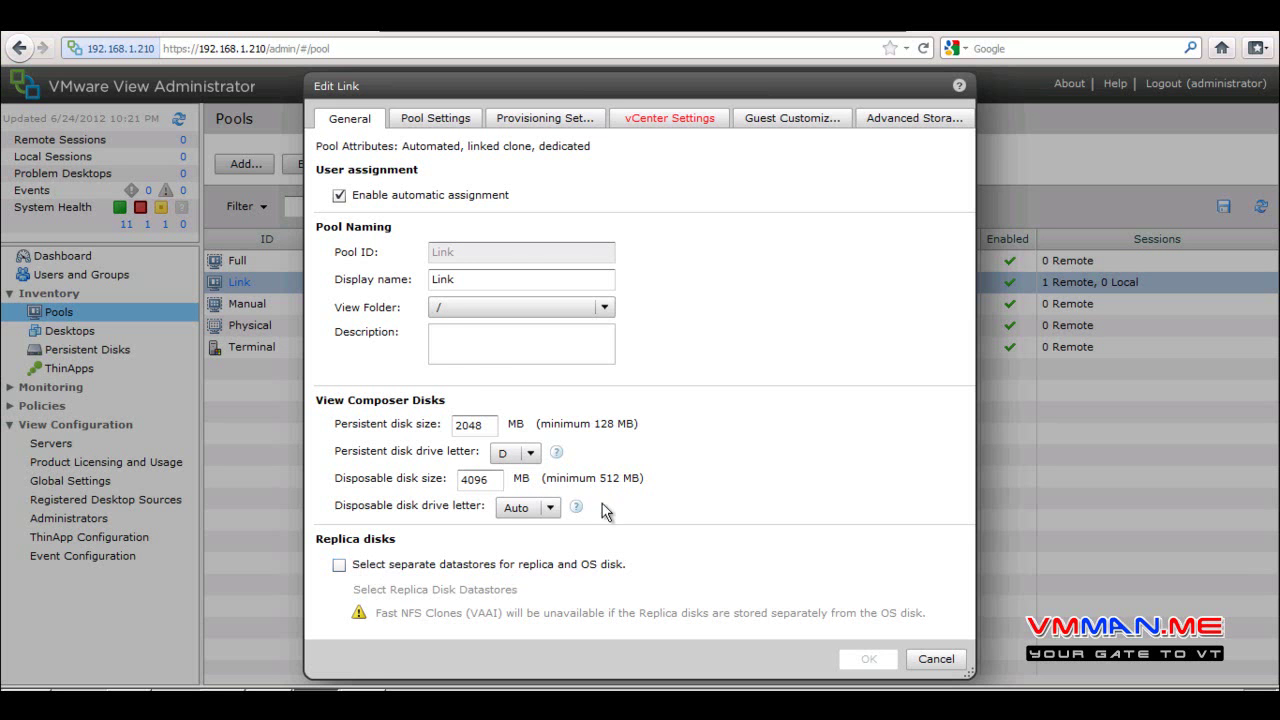
In vCenter Settings, set both OS disk and persistent disk datastores to SSD only
click(670, 120)
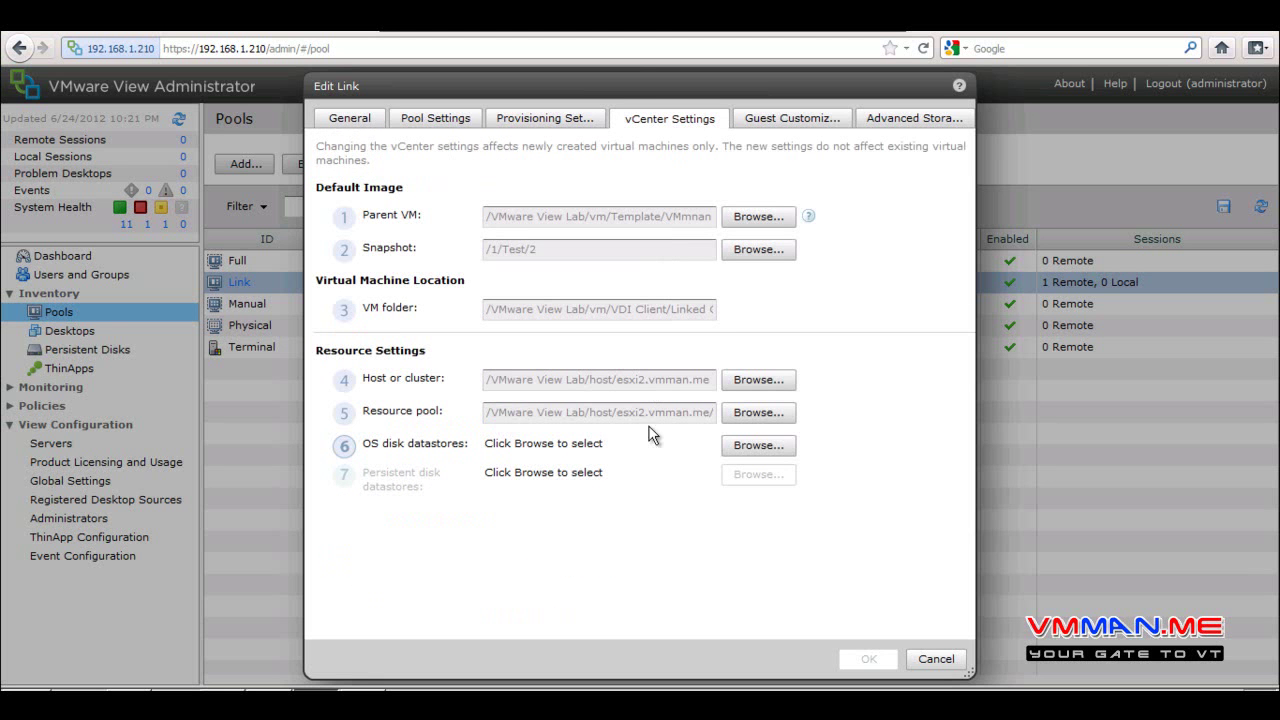
click(765, 446)
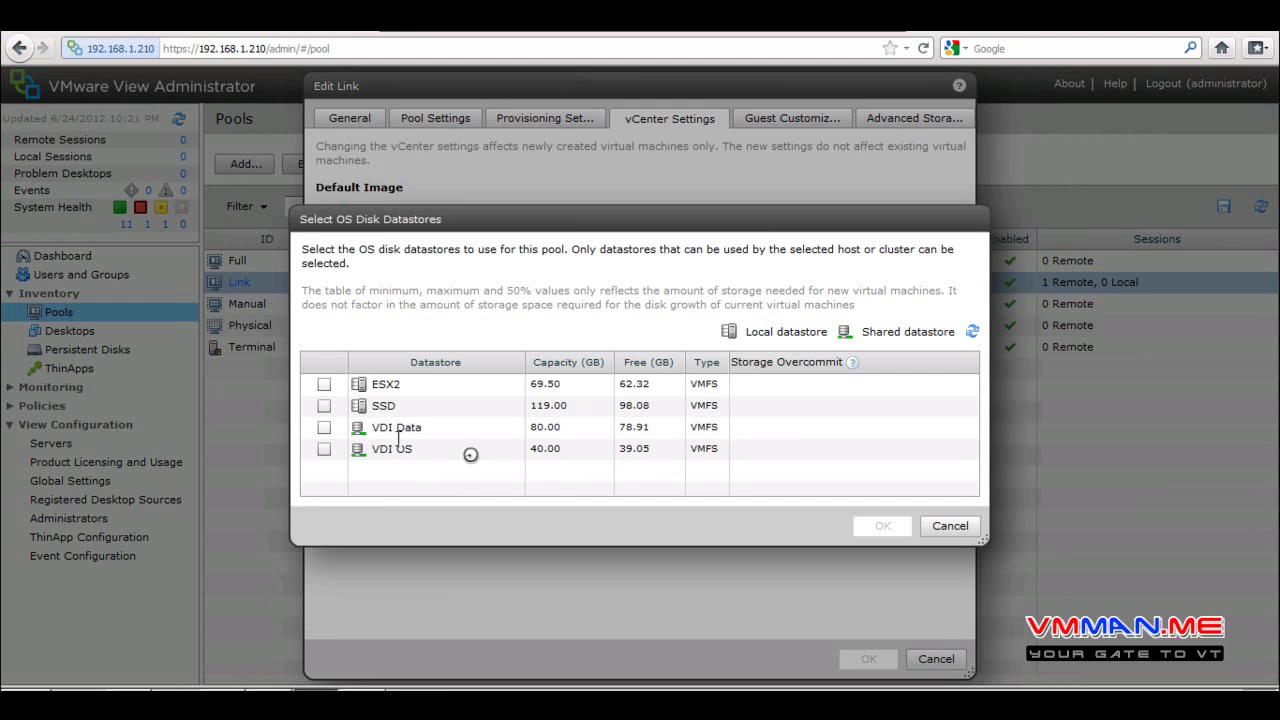
click(318, 408)
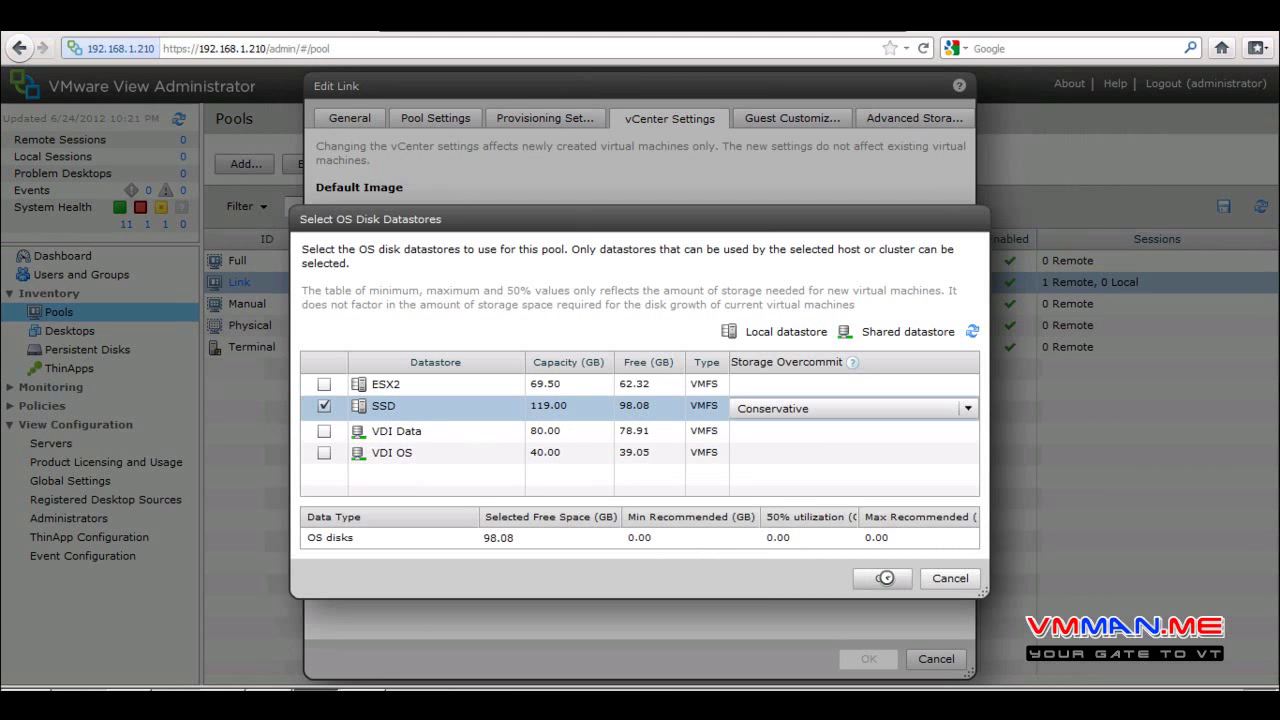
click(886, 577)
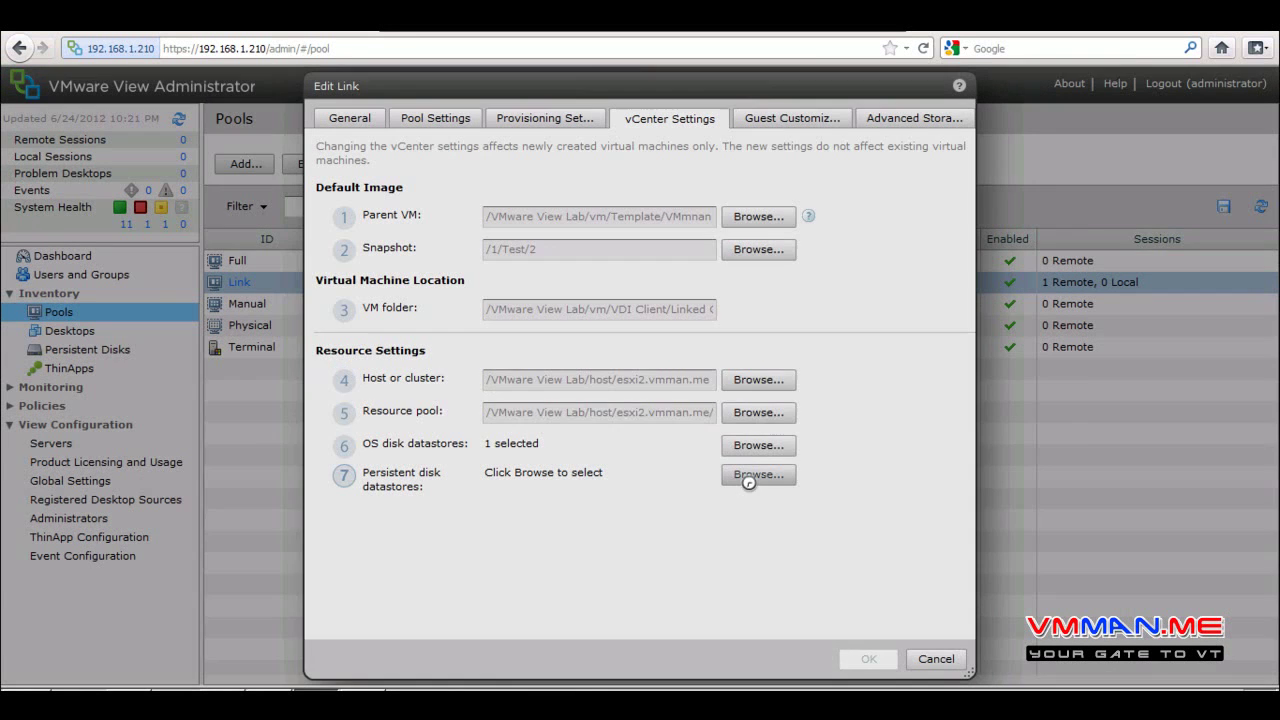
click(748, 477)
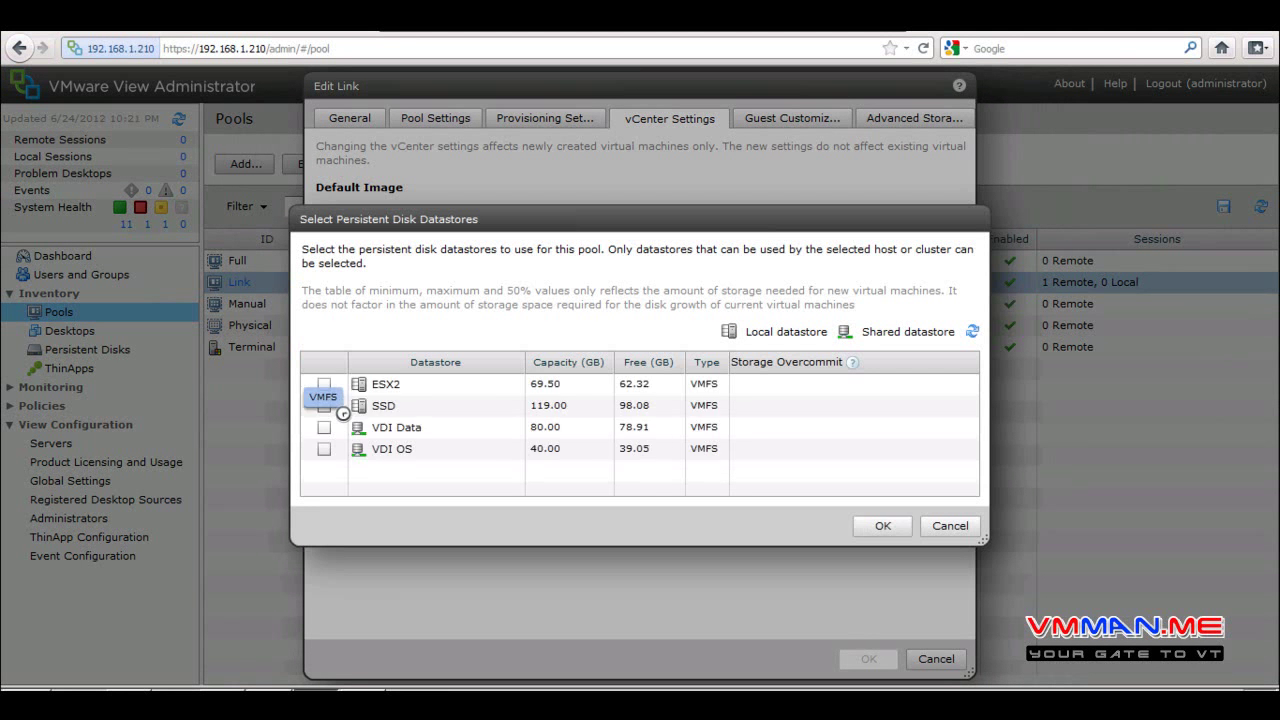
click(324, 406)
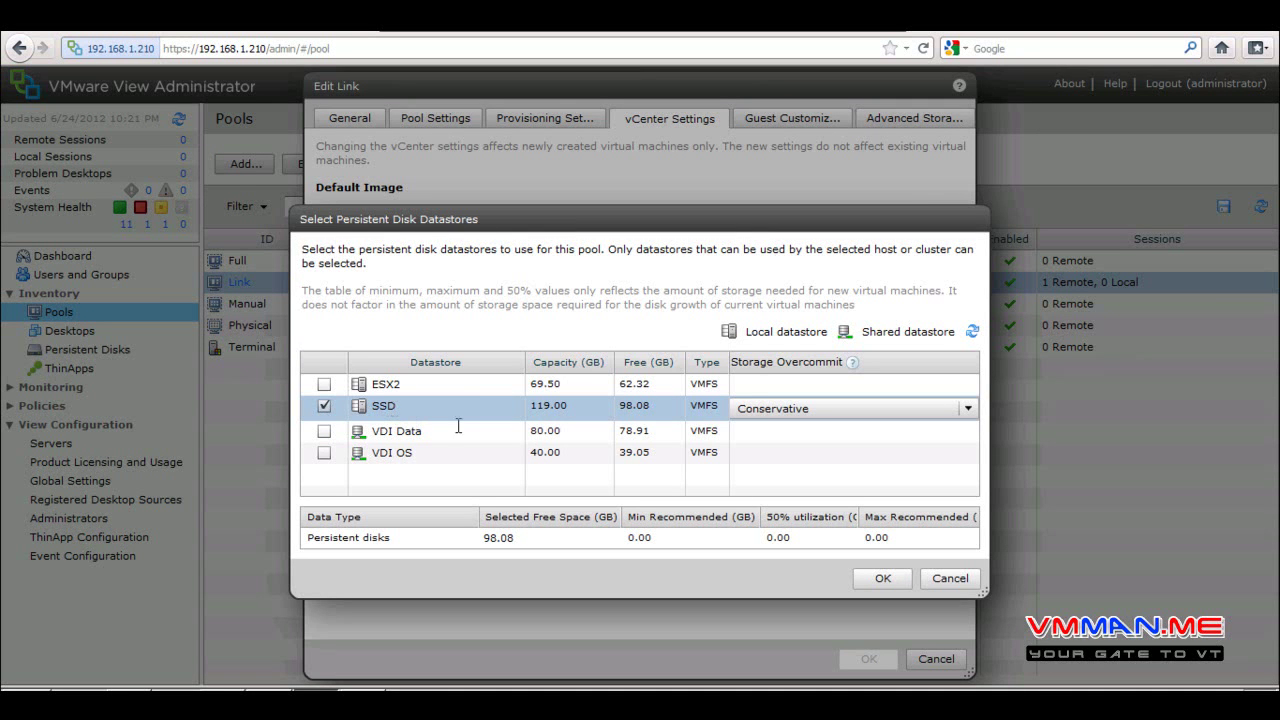
click(872, 578)
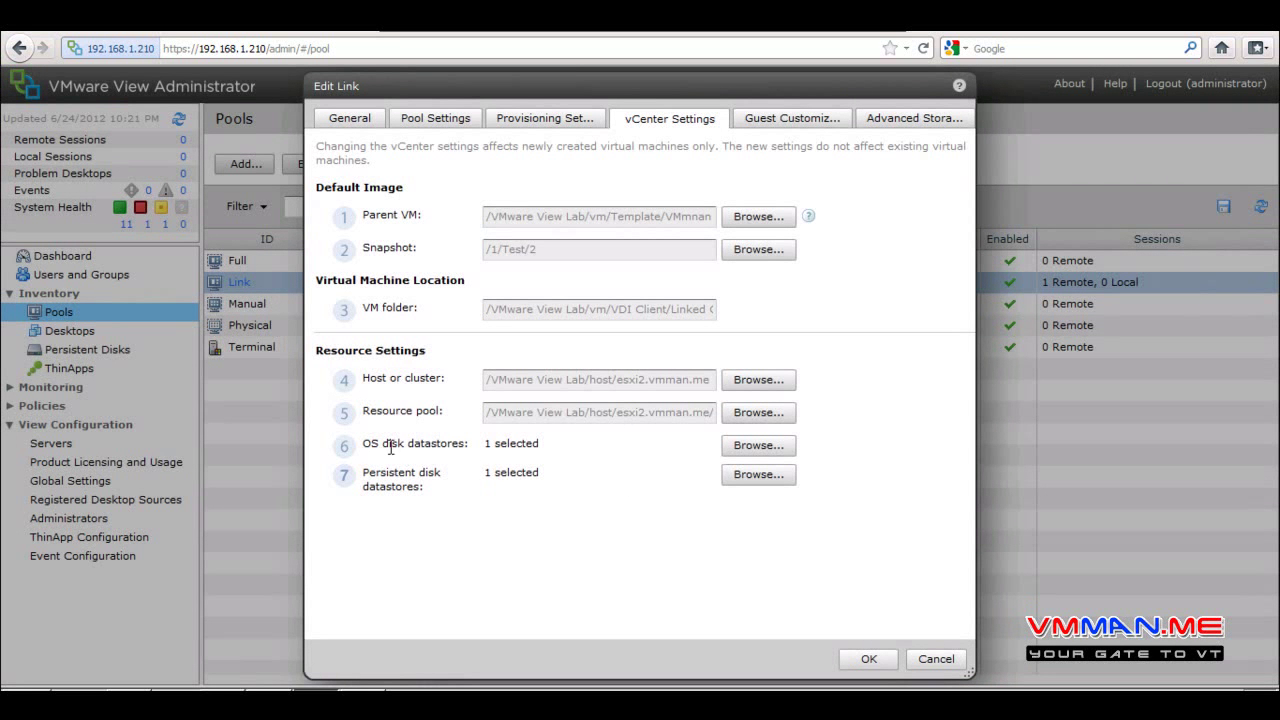
drag(400, 453, 548, 450)
drag(370, 470, 505, 490)
Save the Link pool's datastore changes and check which datastores Link-02 uses
click(866, 662)
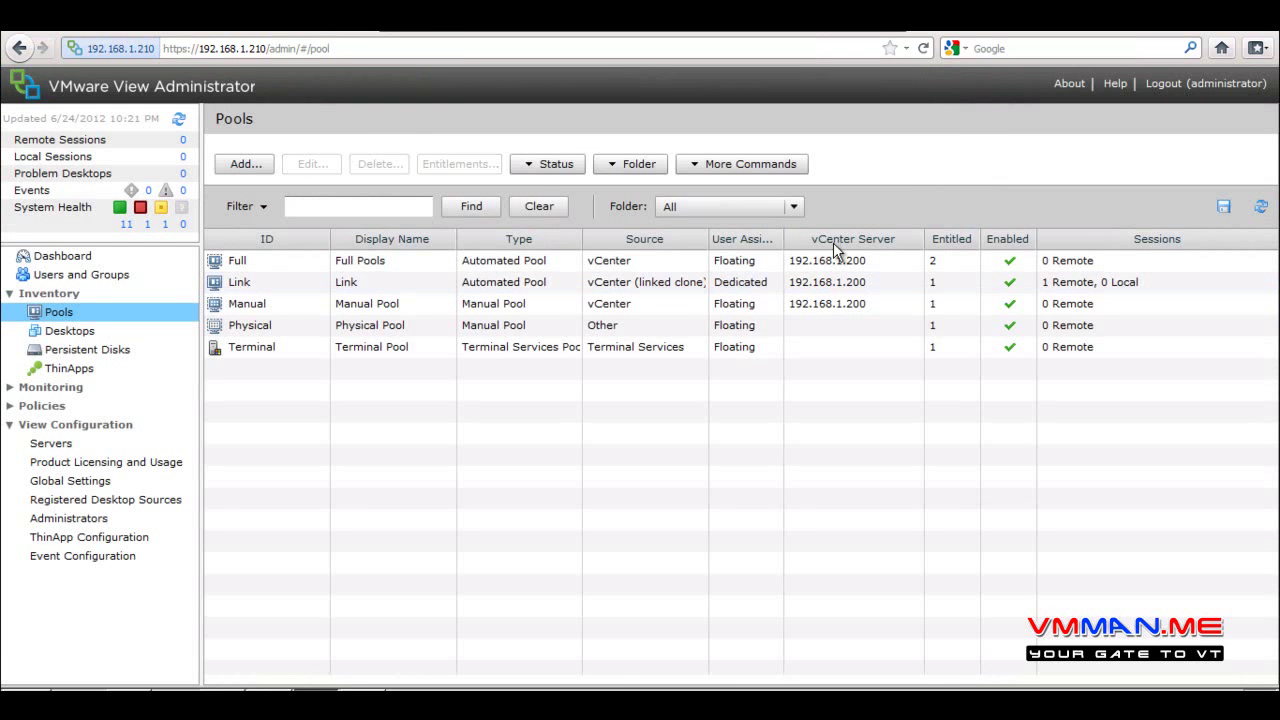
click(101, 333)
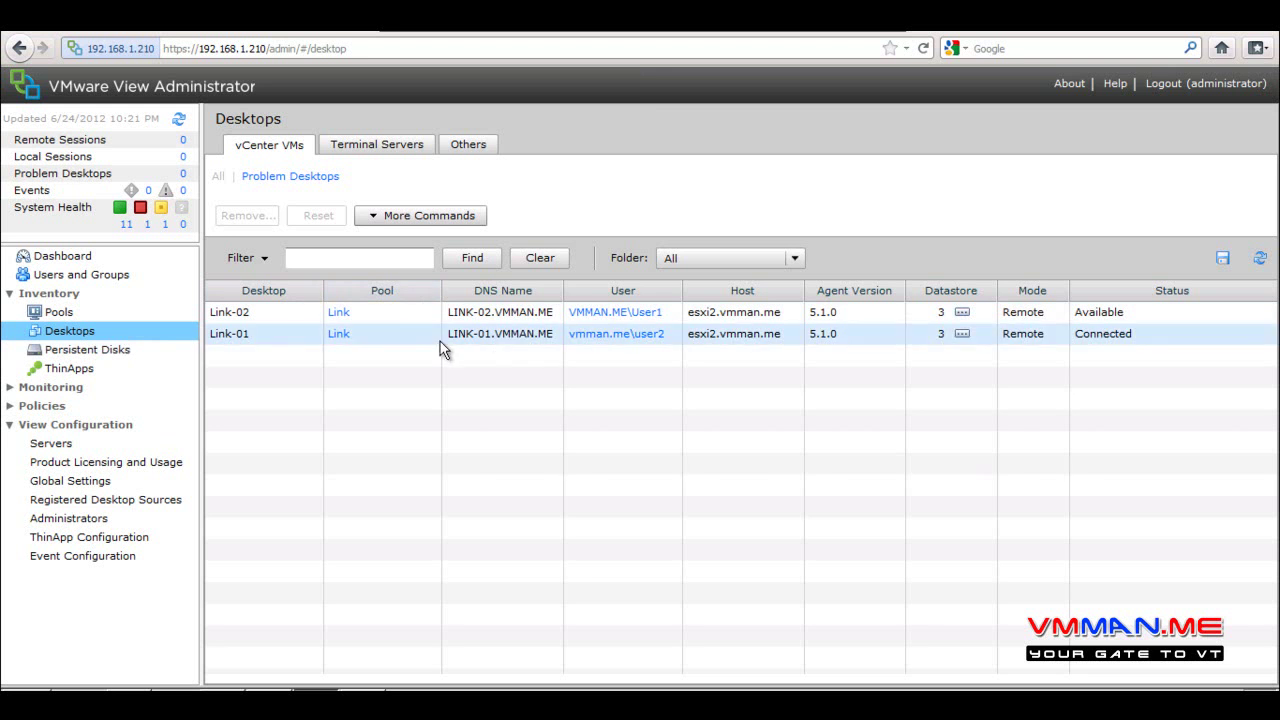
click(962, 312)
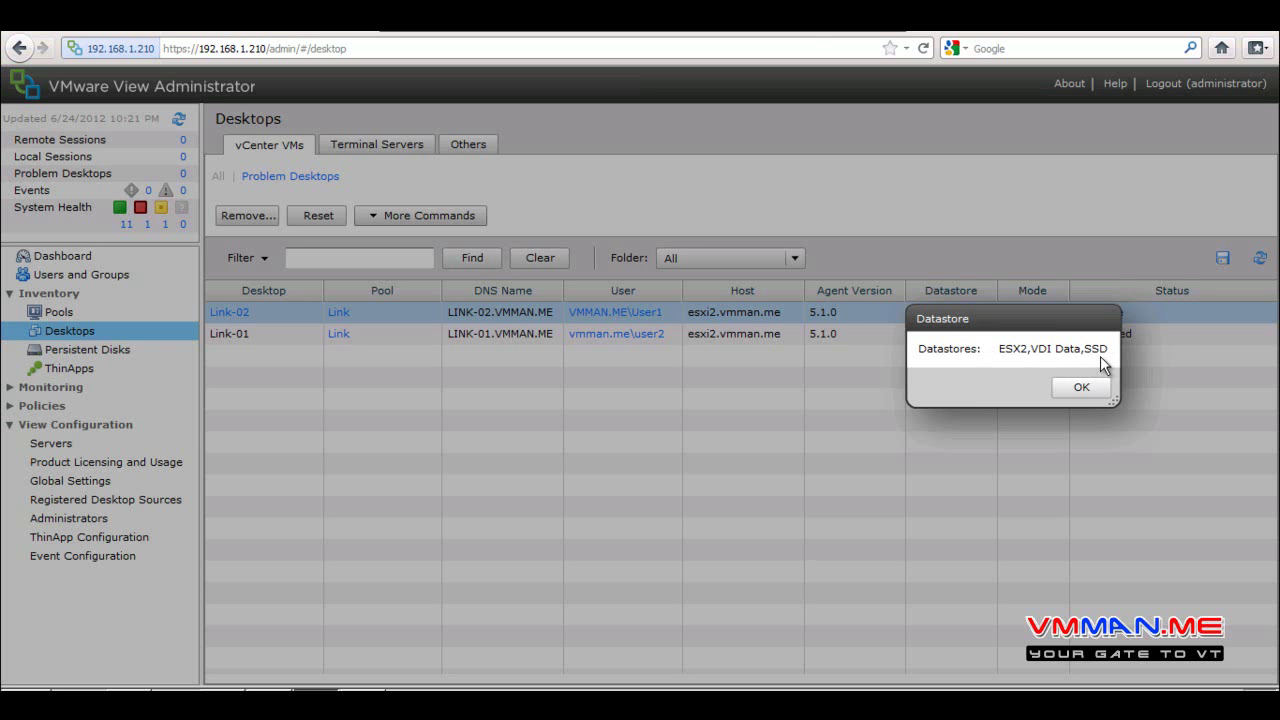
click(1081, 388)
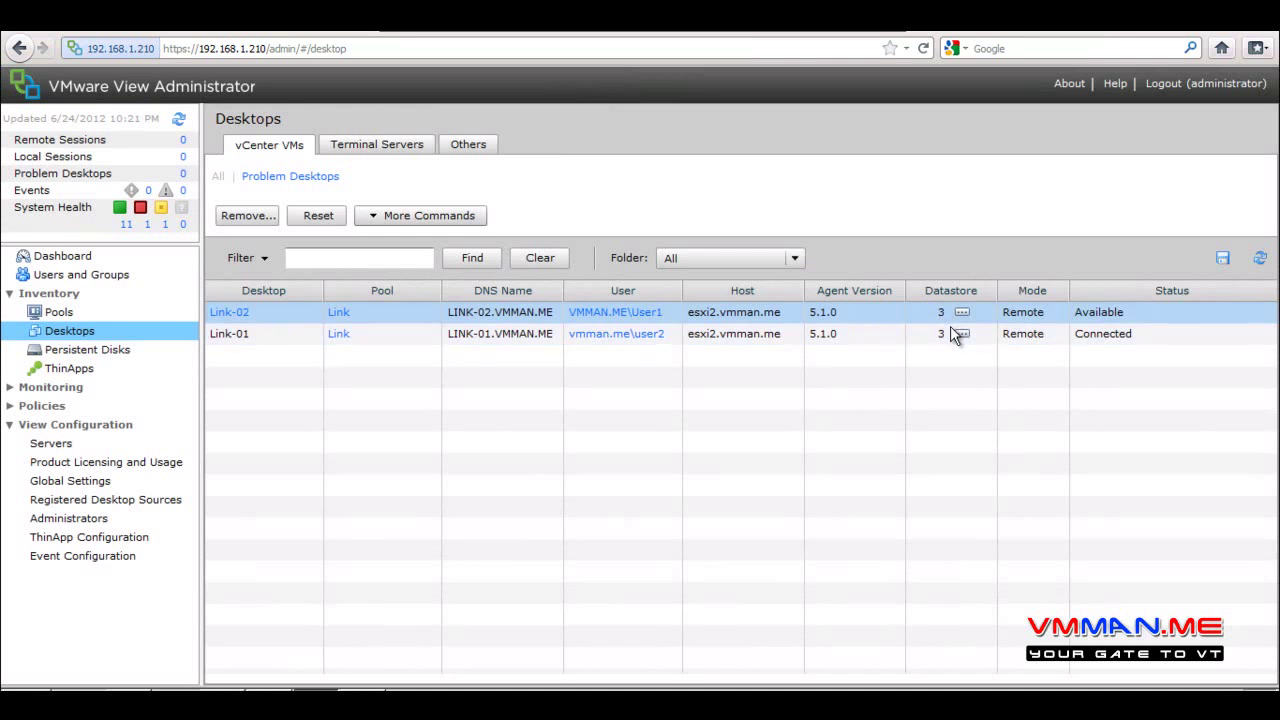
Select the Link-01 desktop, then go to the Pools list
click(909, 334)
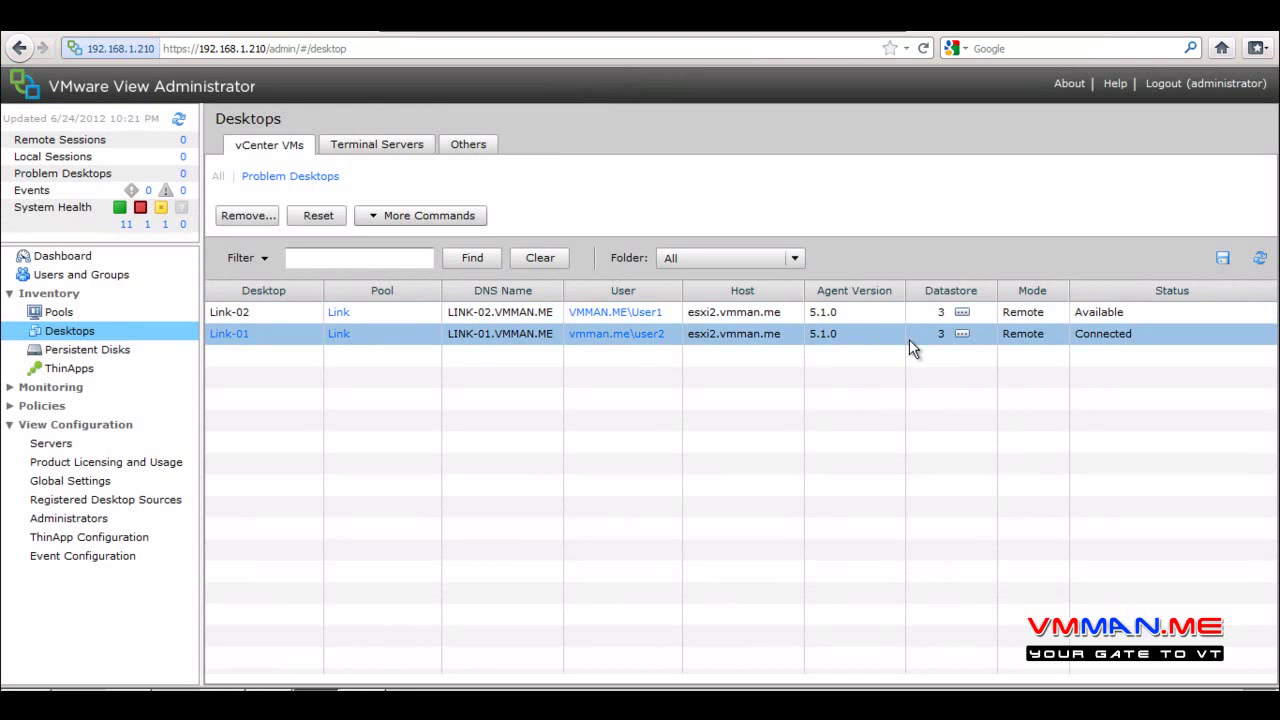
mouse_move(963, 317)
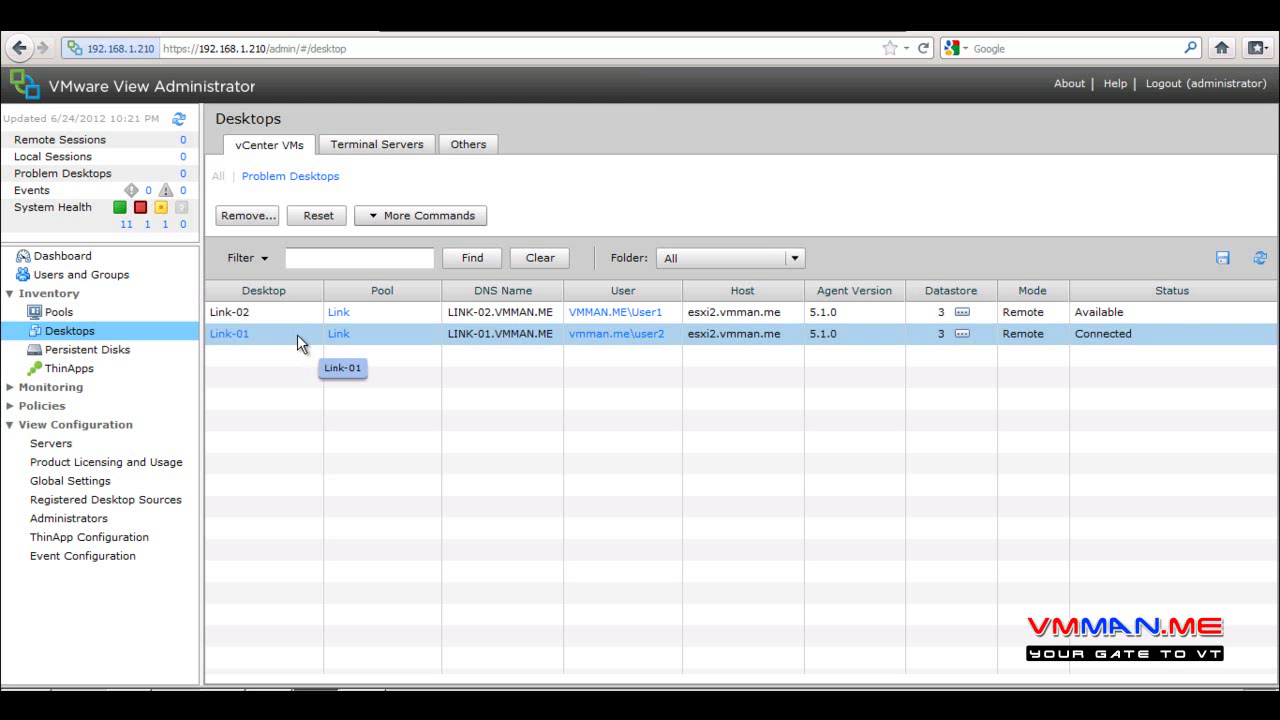
click(64, 312)
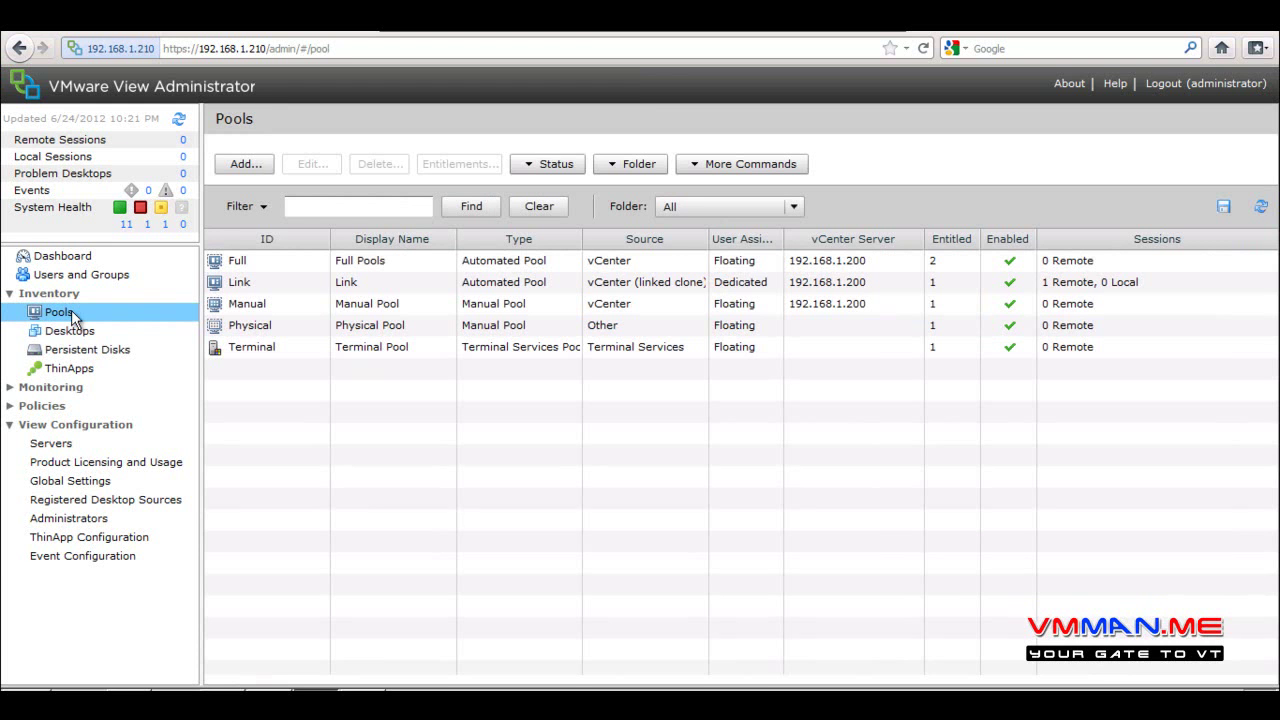
Rebalance the Link pool's 2 desktops starting now, forcing users to log off
double_click(249, 284)
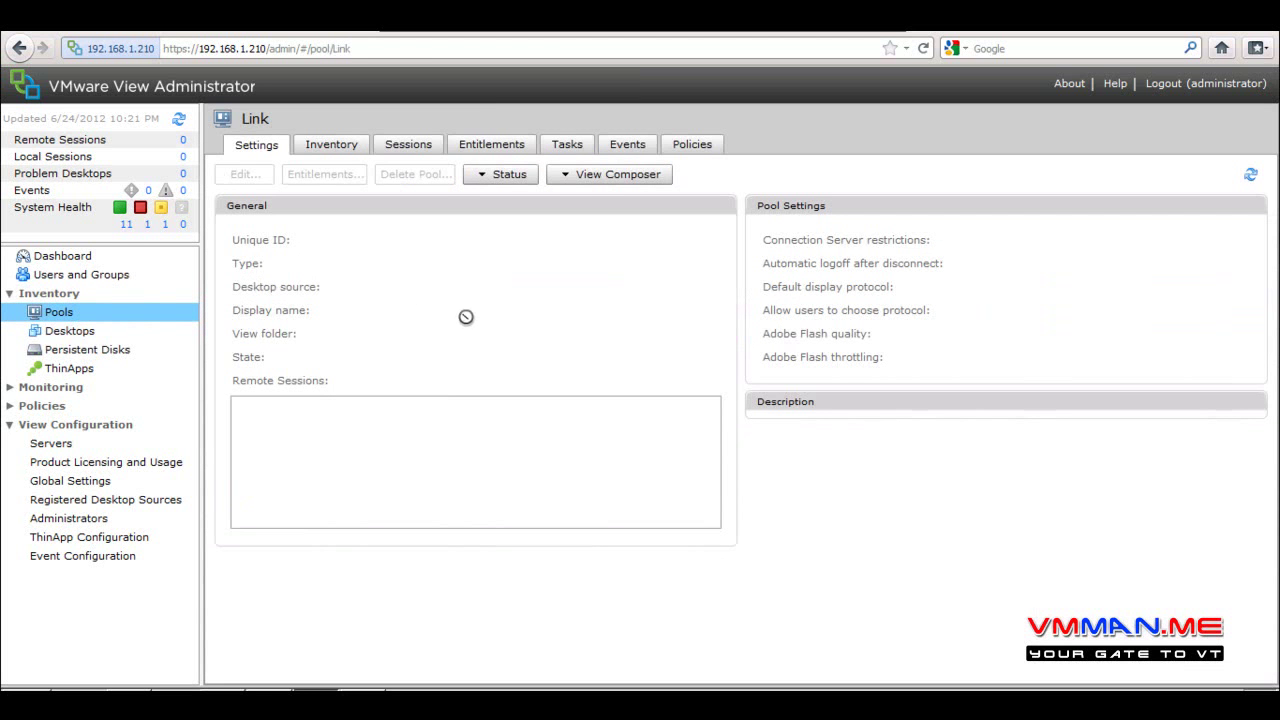
click(594, 174)
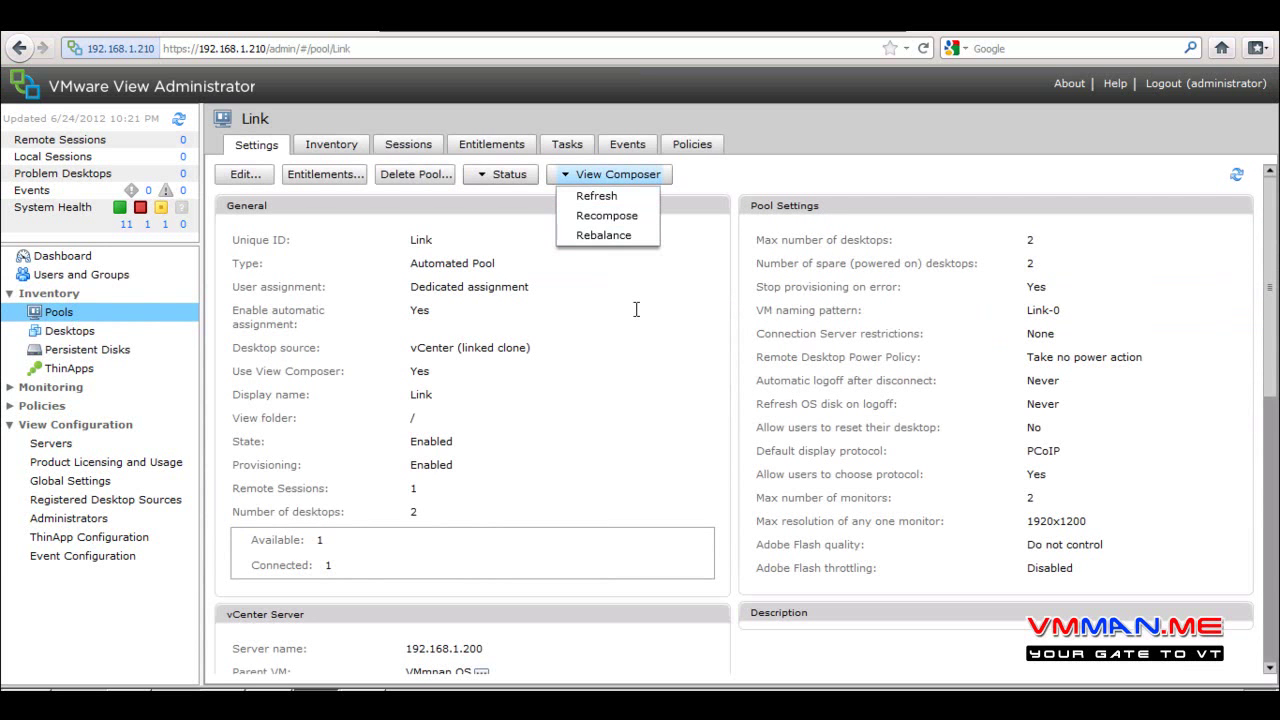
click(610, 235)
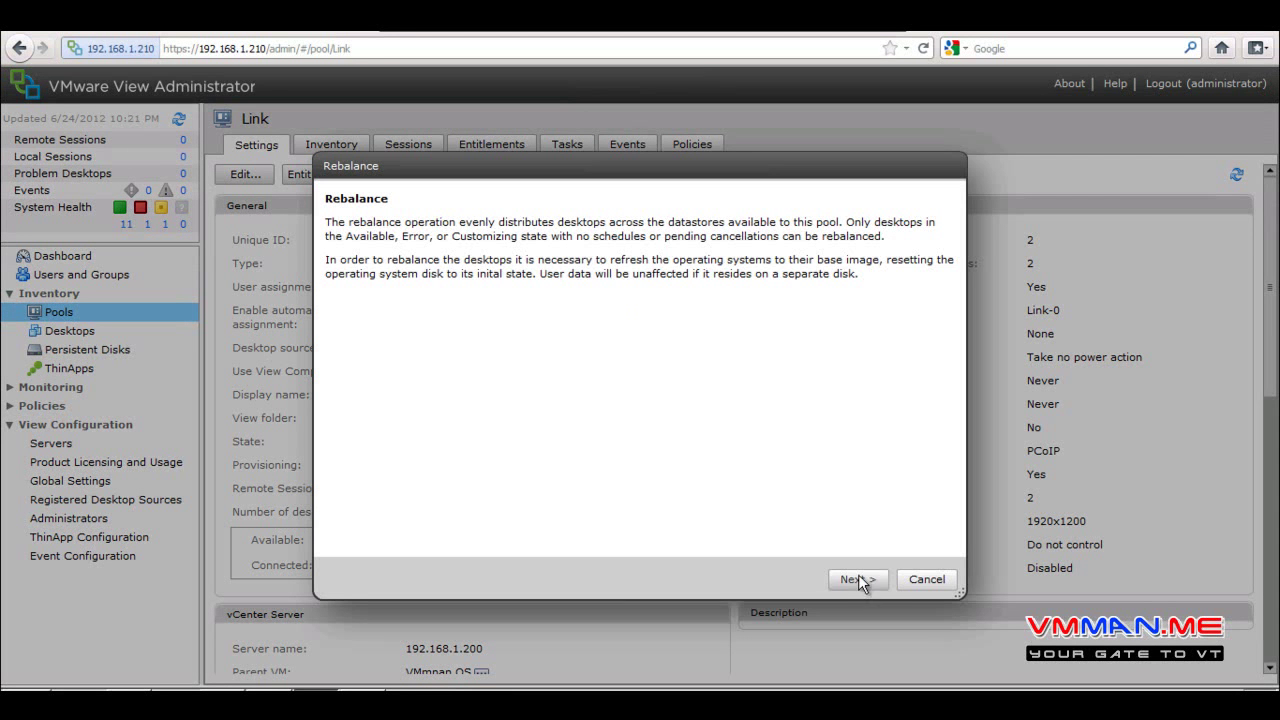
click(858, 580)
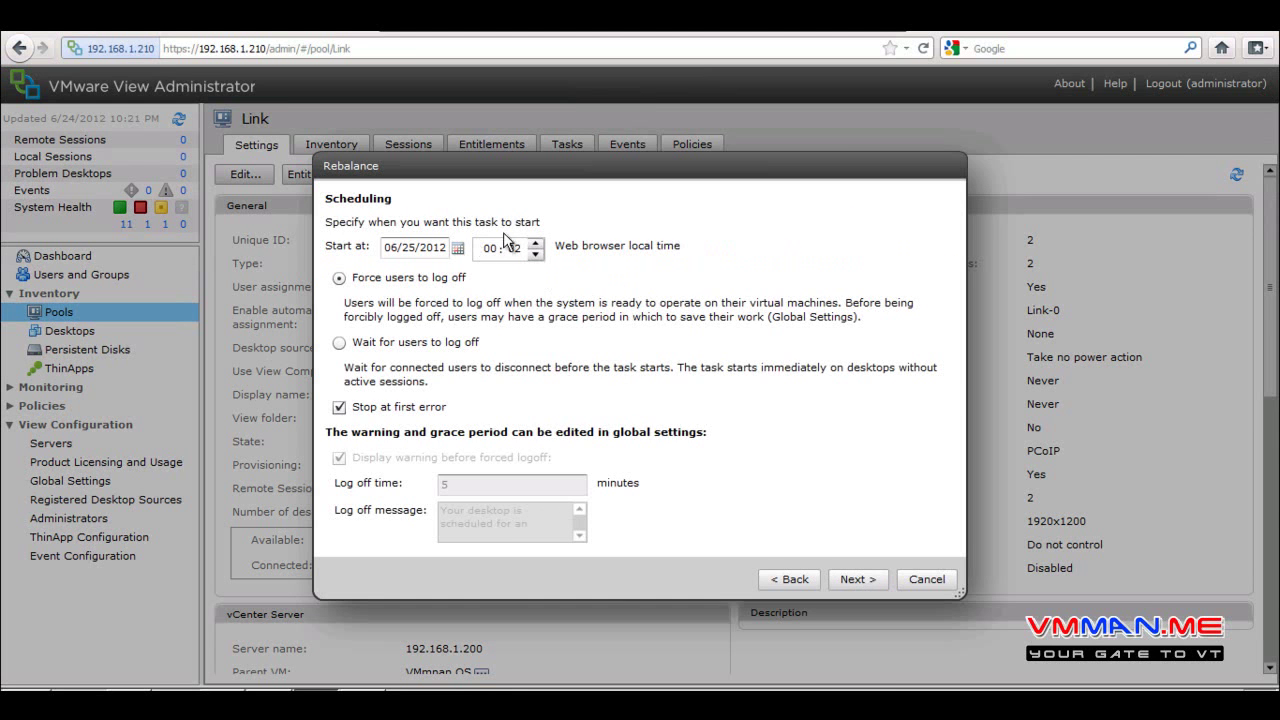
click(853, 579)
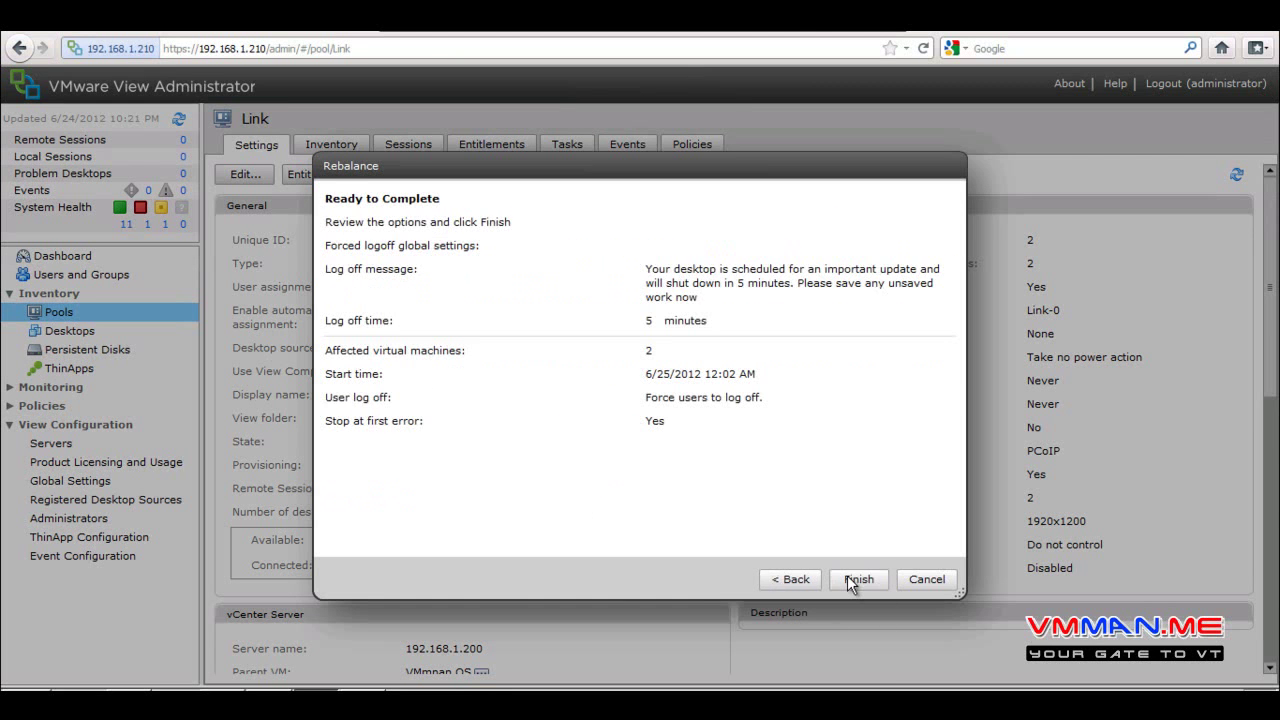
click(850, 581)
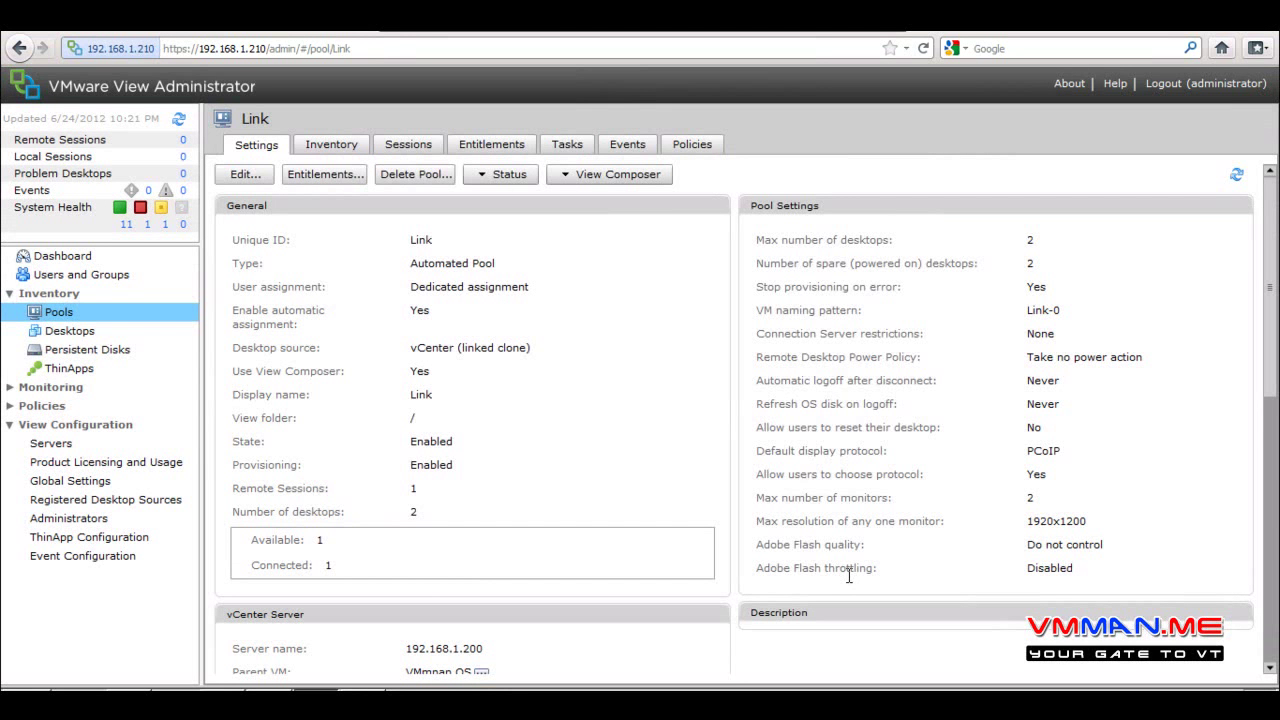
Check Link-01's datastores (ESX2, VDI Data, SSD) in the Desktops list, then switch to vSphere Client
click(72, 331)
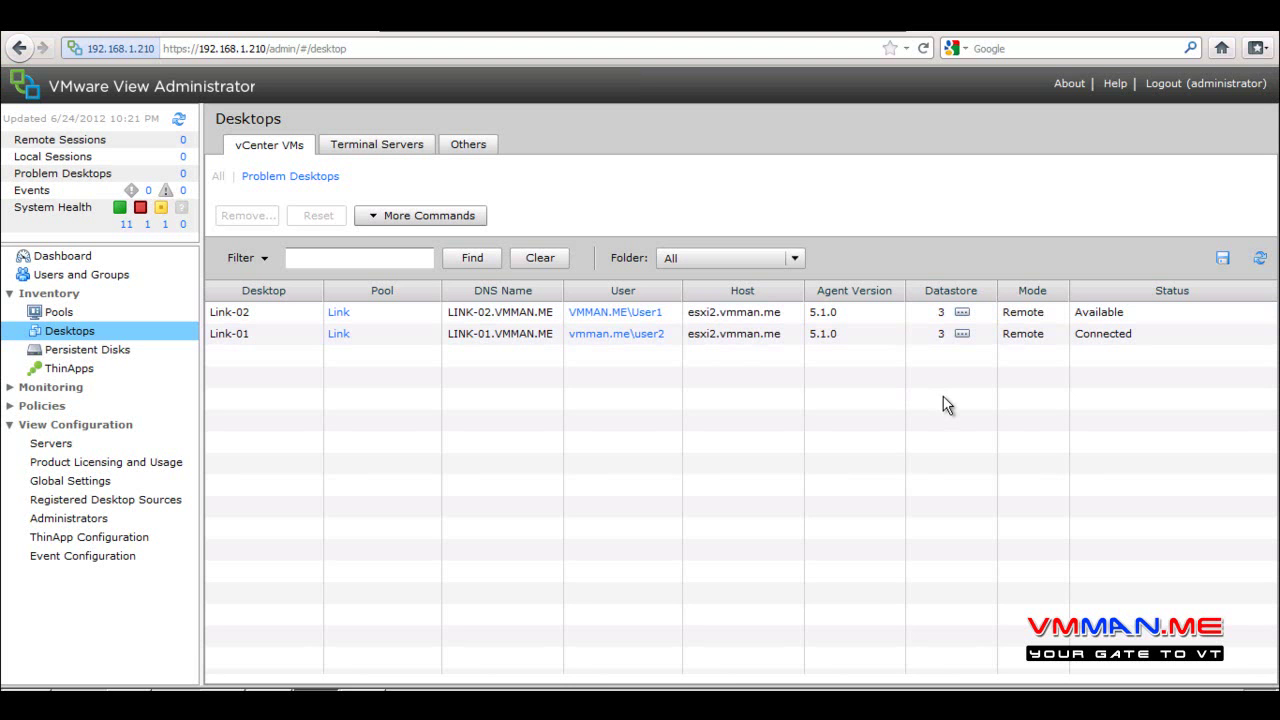
mouse_move(953, 312)
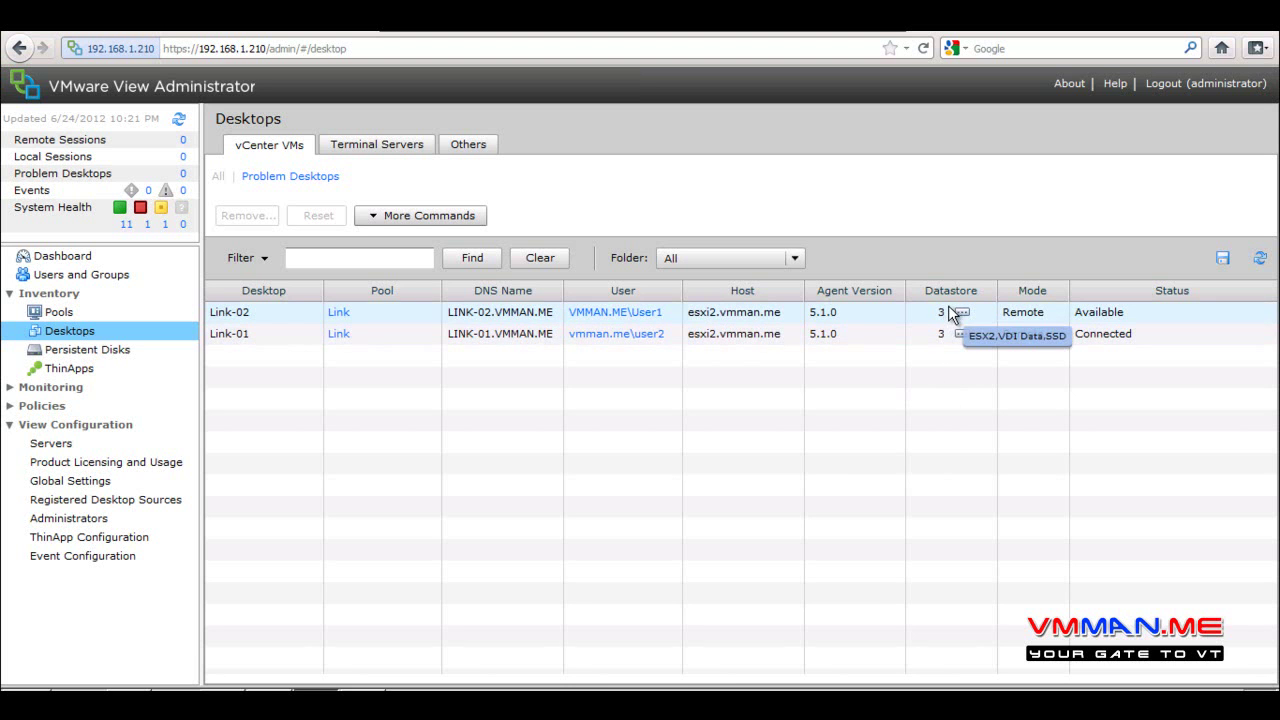
click(962, 336)
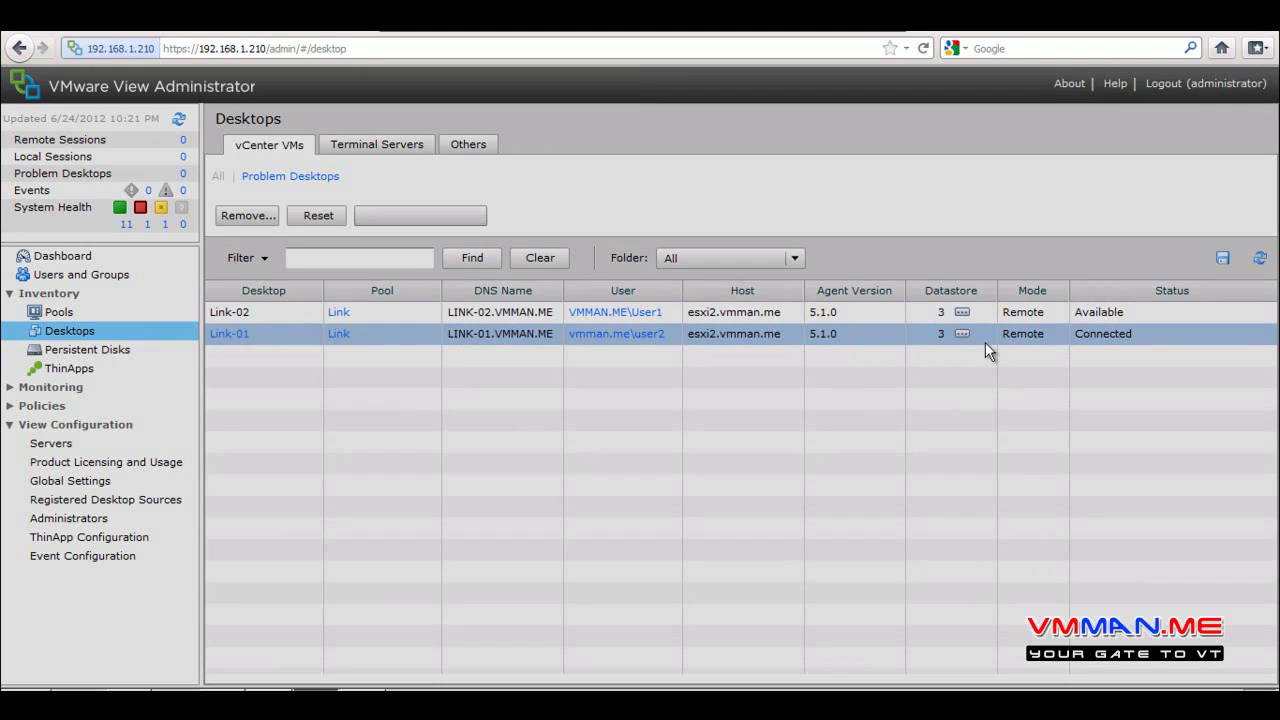
click(1073, 413)
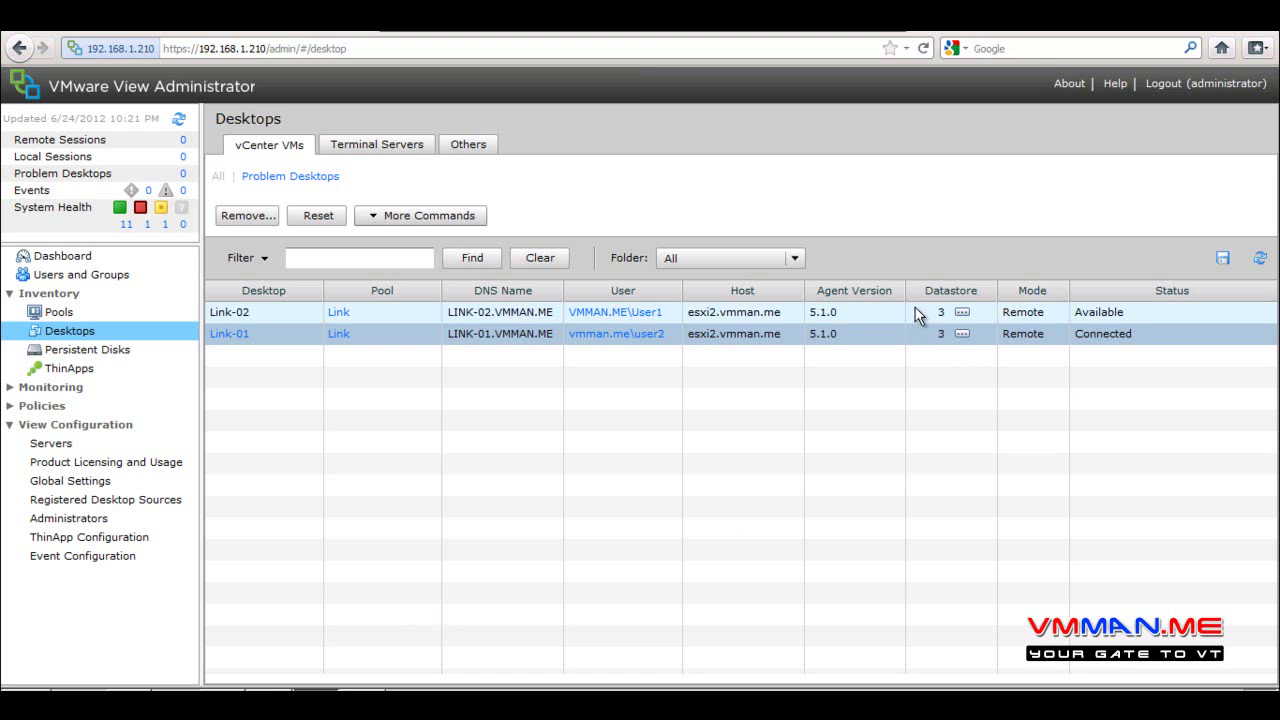
mouse_move(927, 317)
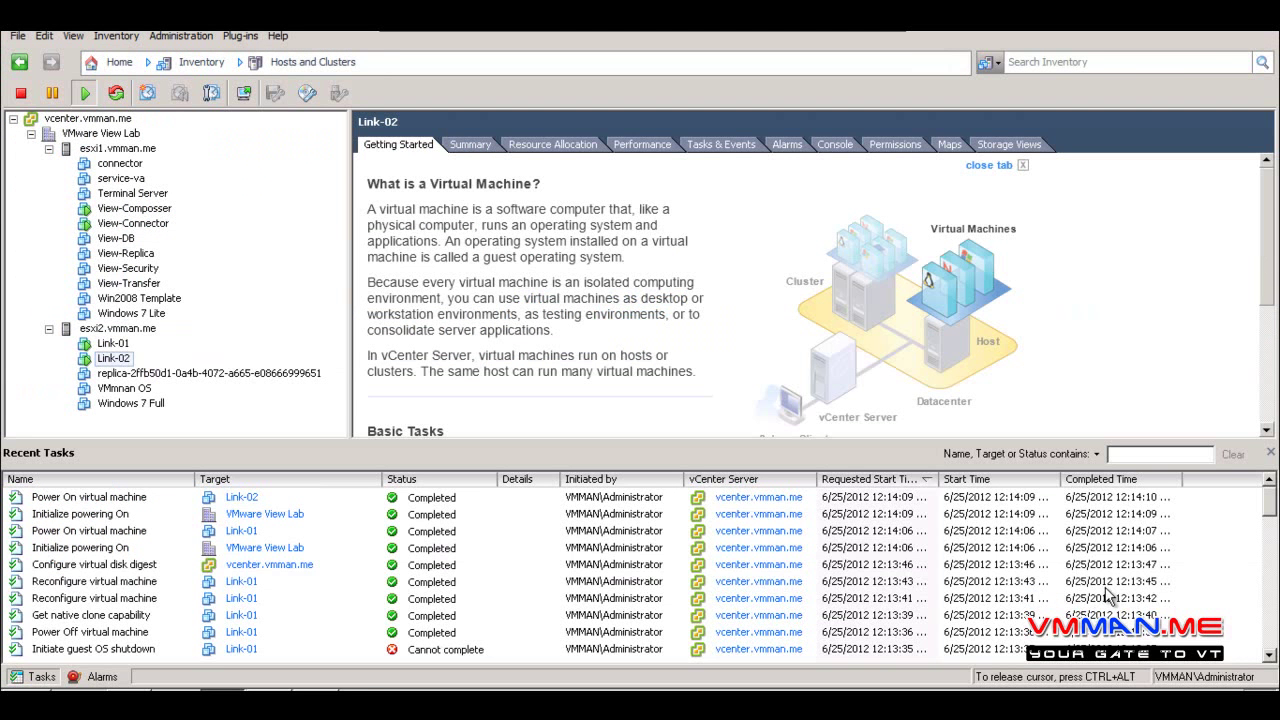
click(1106, 589)
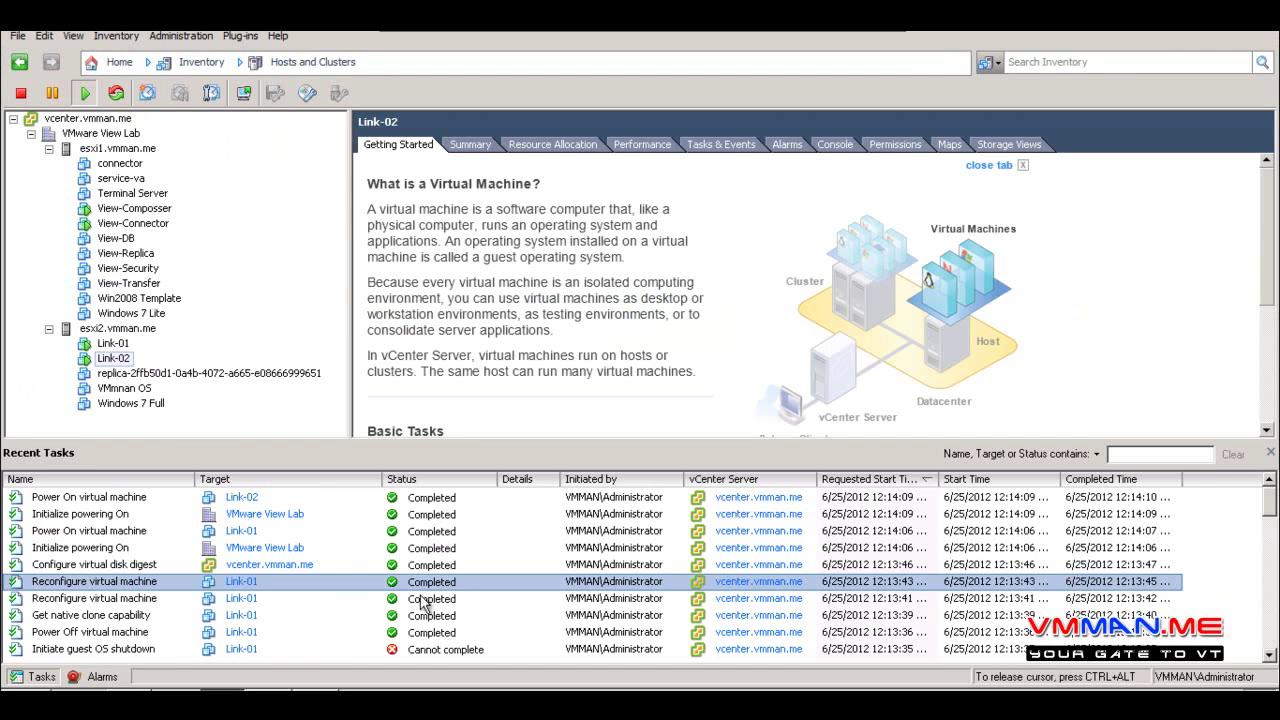
scroll(366, 584, down, 3)
scroll(366, 584, down, 3)
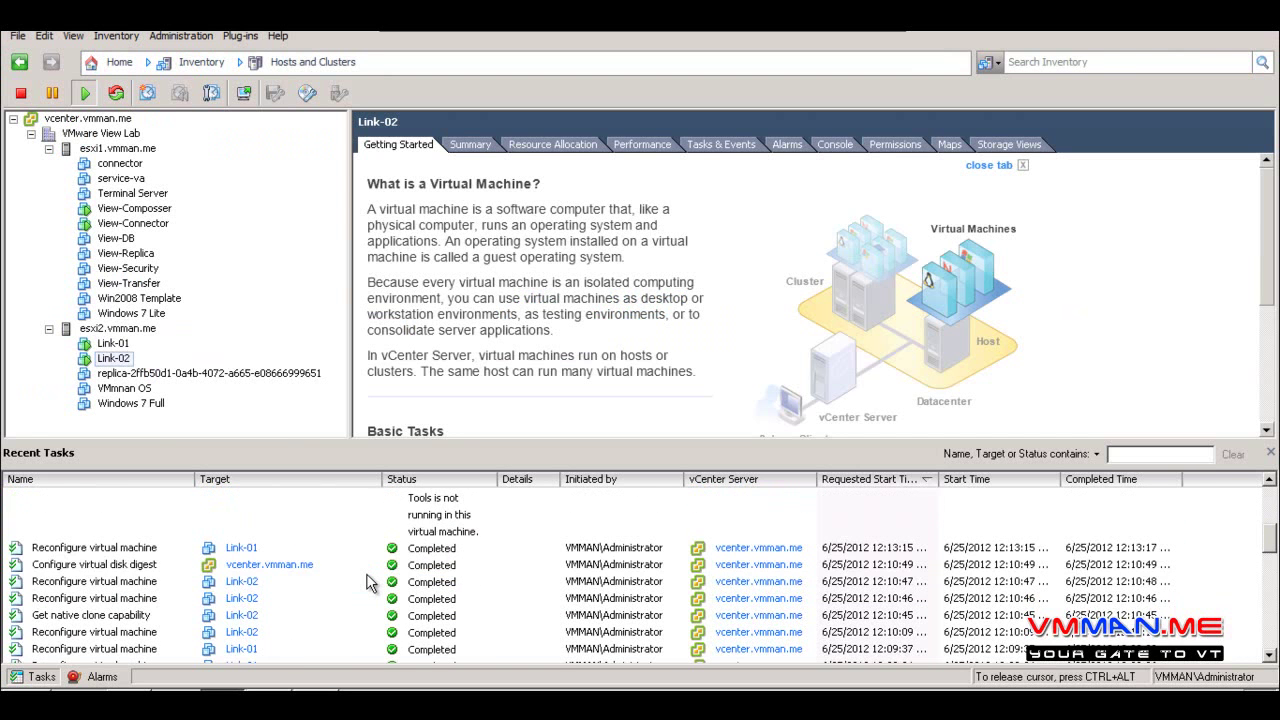
scroll(366, 584, down, 2)
scroll(366, 584, down, 1)
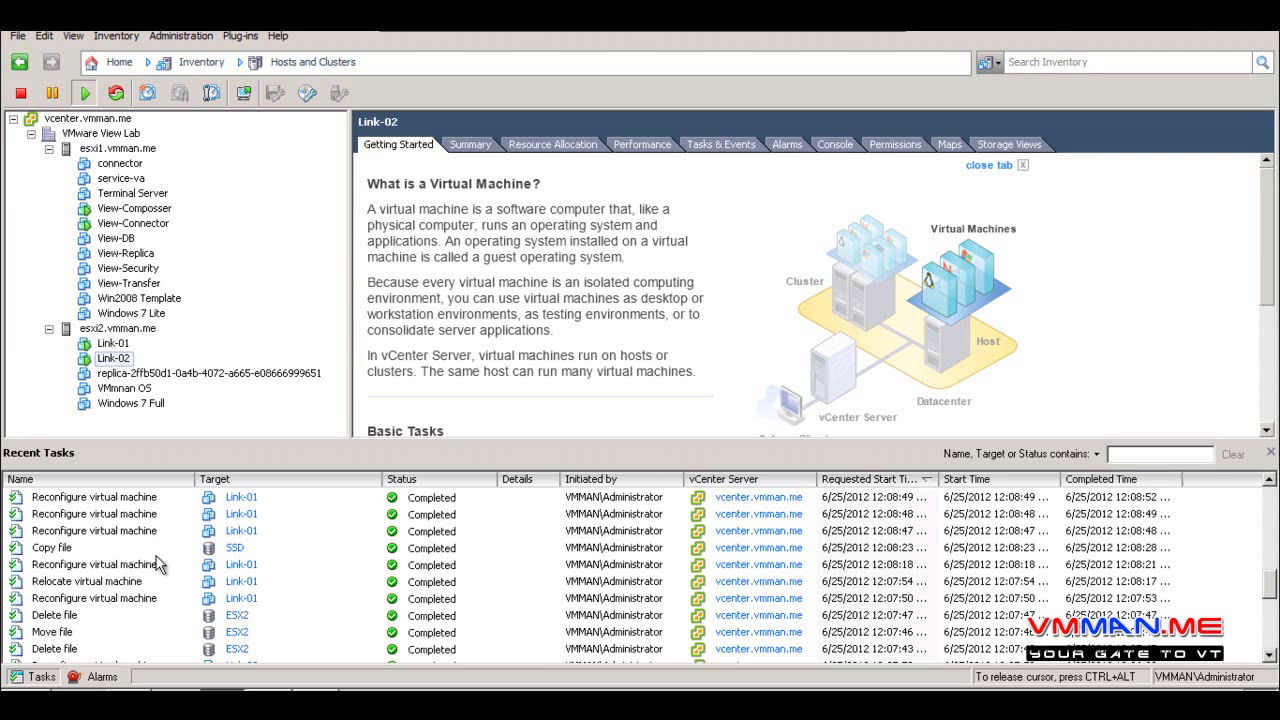
click(252, 550)
scroll(268, 593, up, 10)
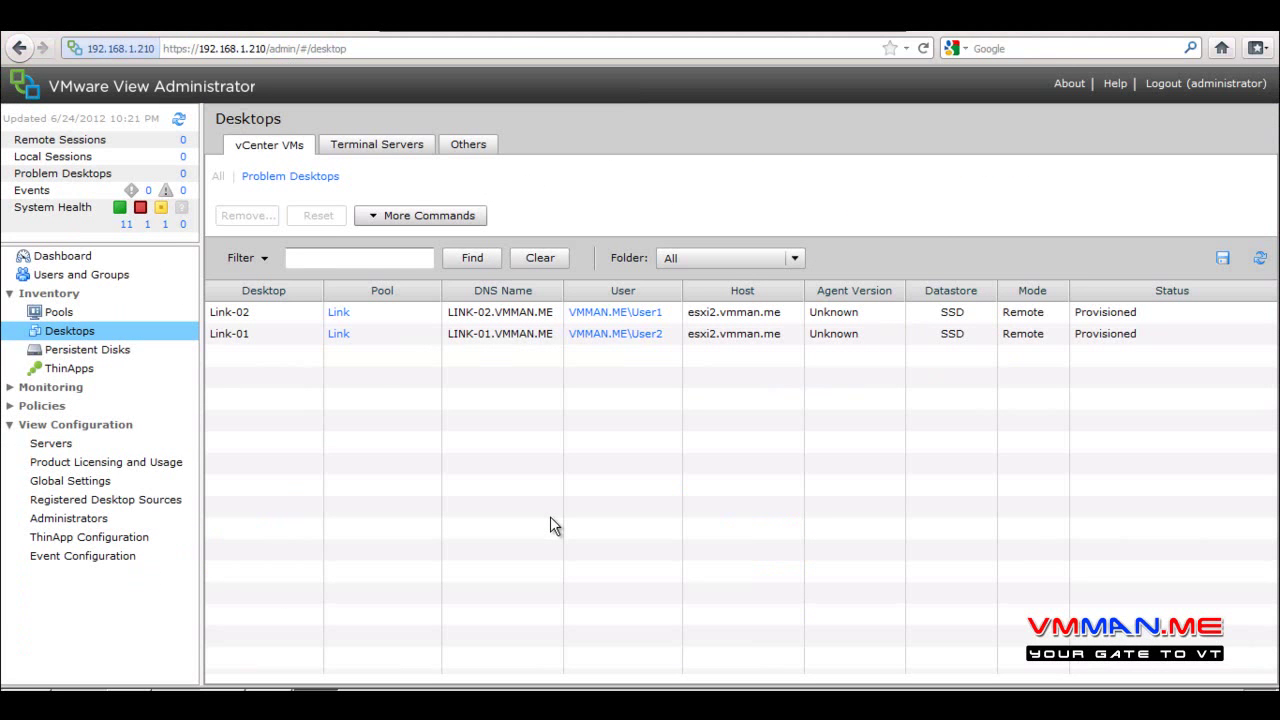
Open Link-01's details to confirm its virtual disks are on SSD, then return to Desktops
click(393, 315)
click(399, 338)
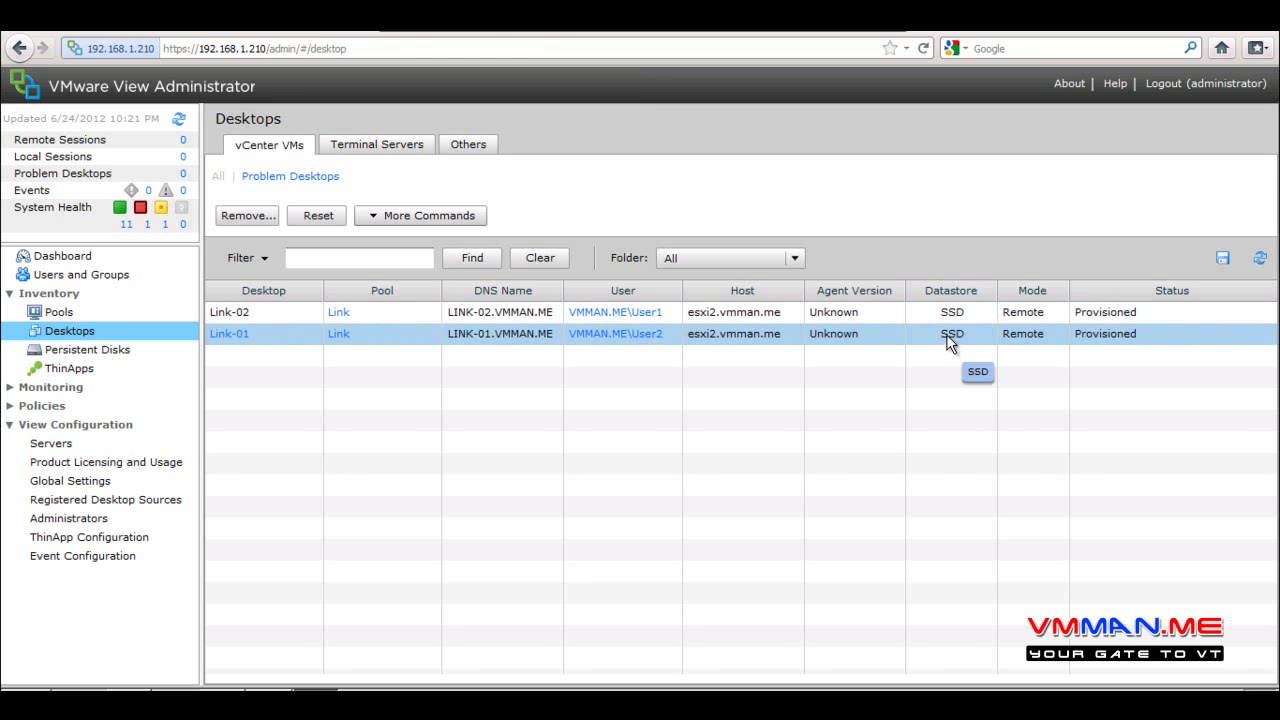
double_click(946, 333)
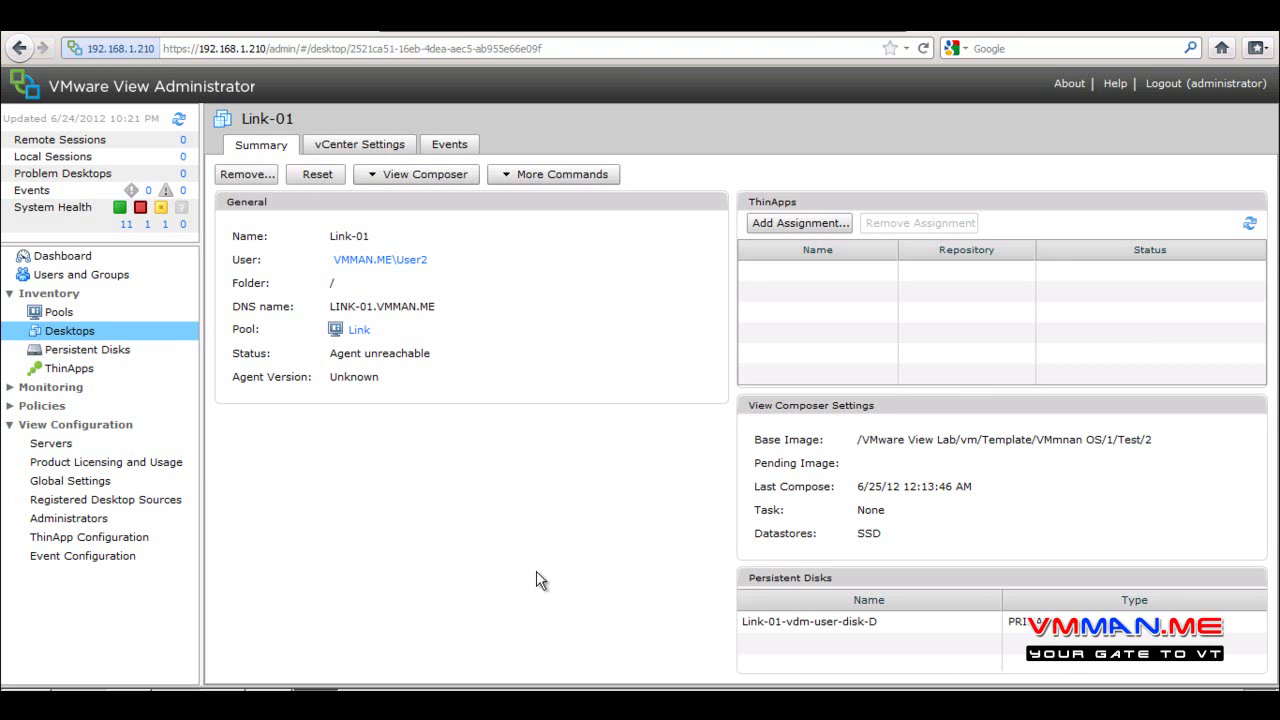
click(335, 150)
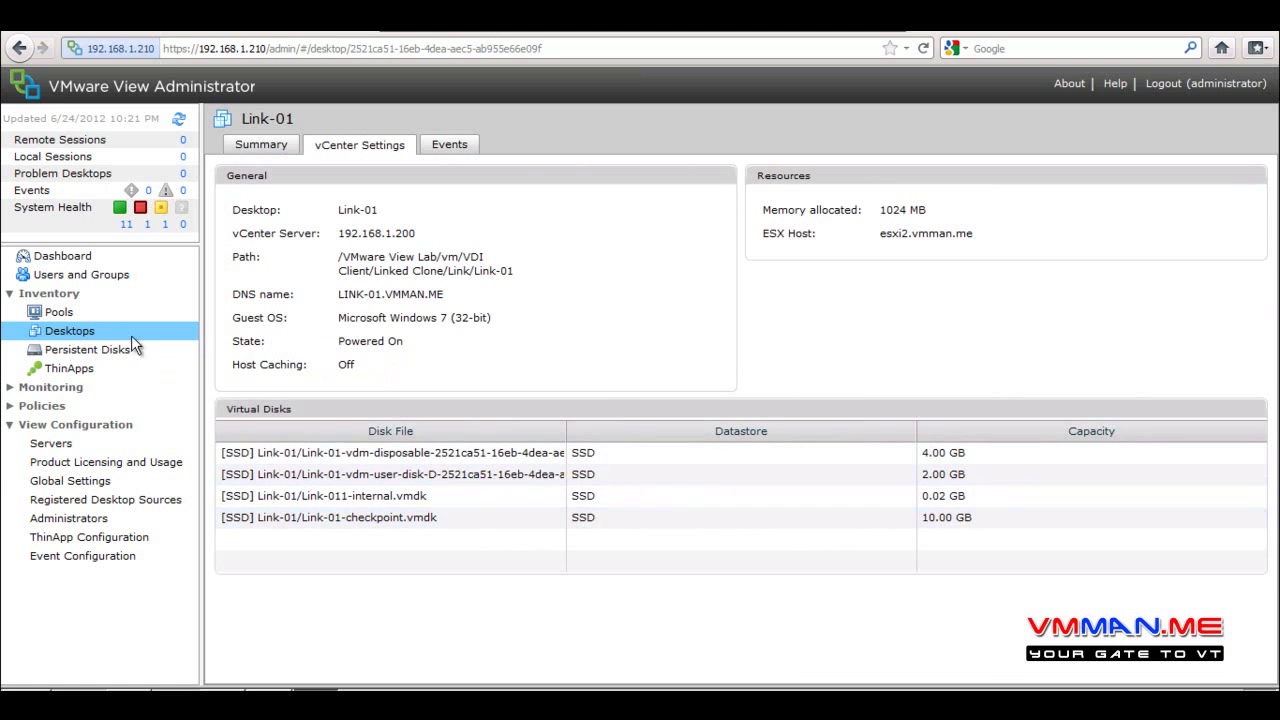
click(64, 313)
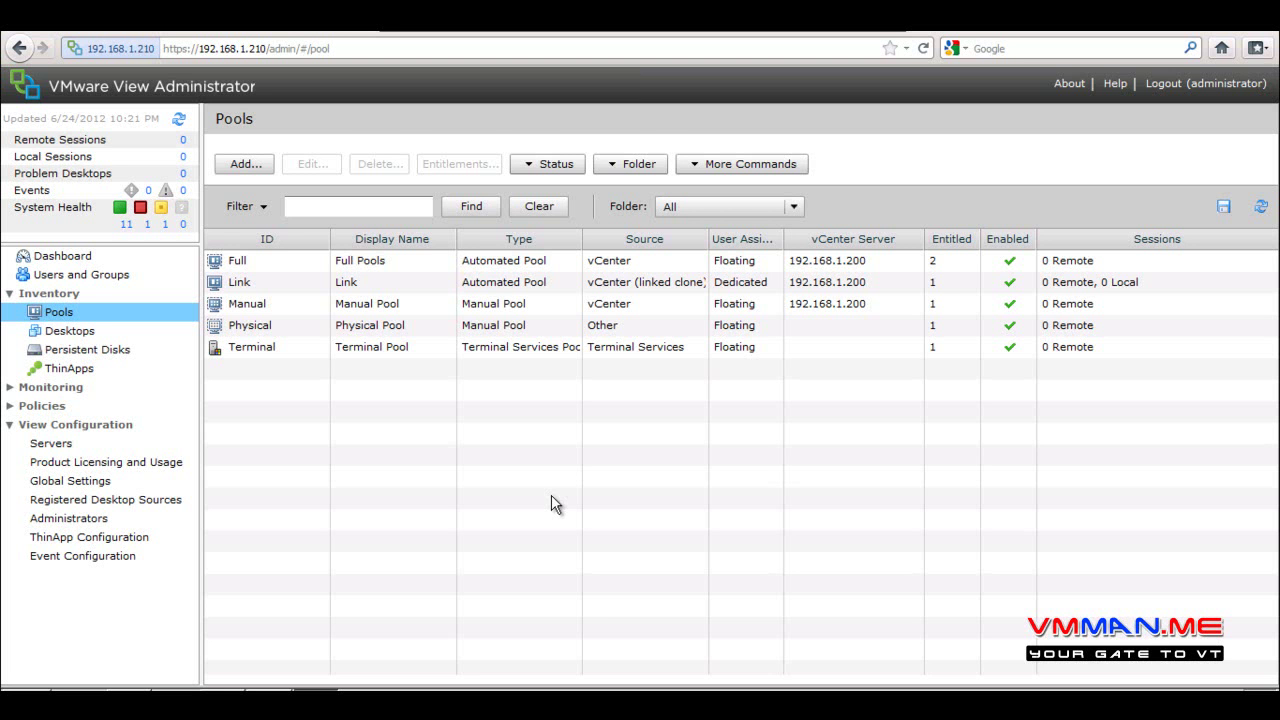
click(70, 333)
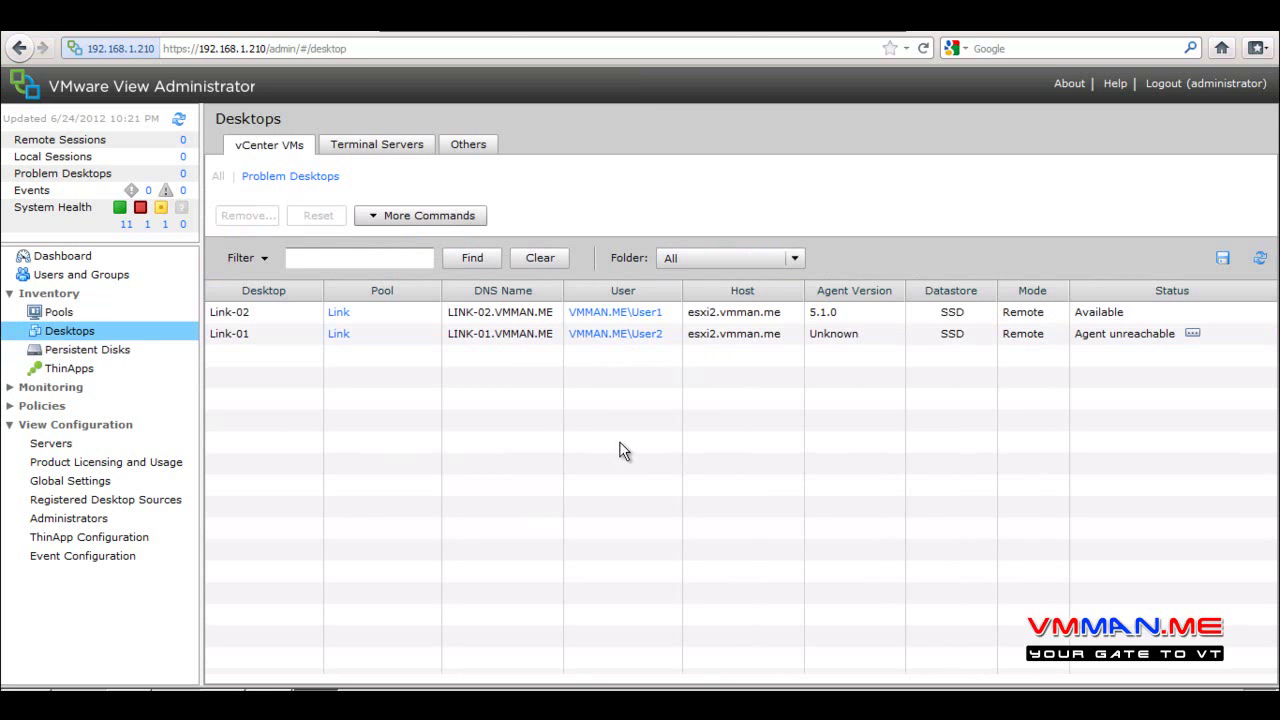
Switch to OneNote and highlight 'Refresh – Recompose' with the green highlighter
key(alt+Tab)
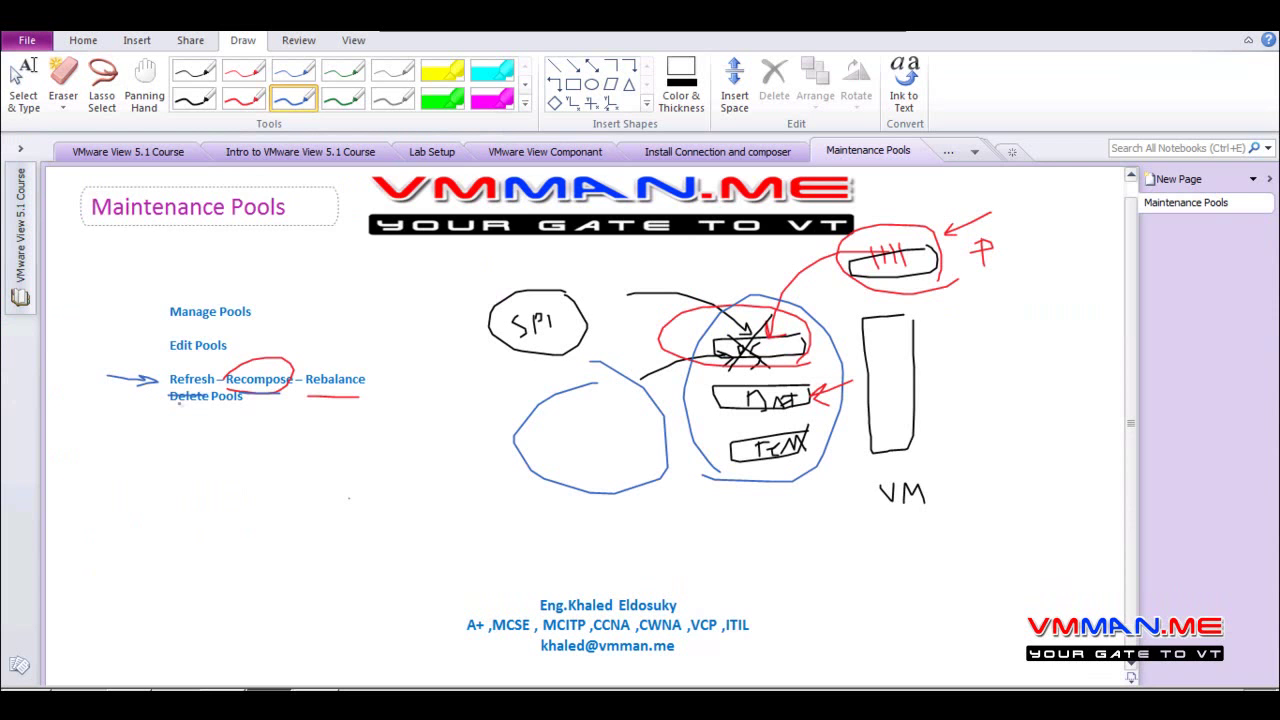
click(442, 98)
drag(166, 379, 298, 380)
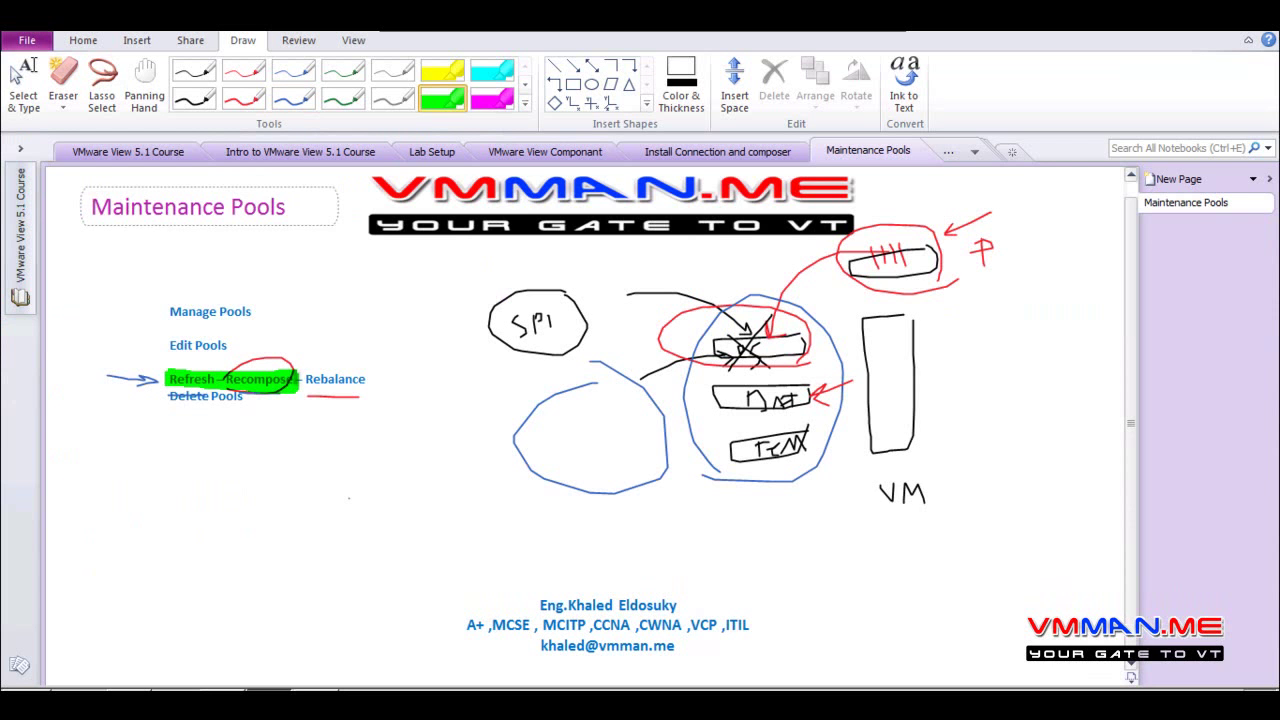